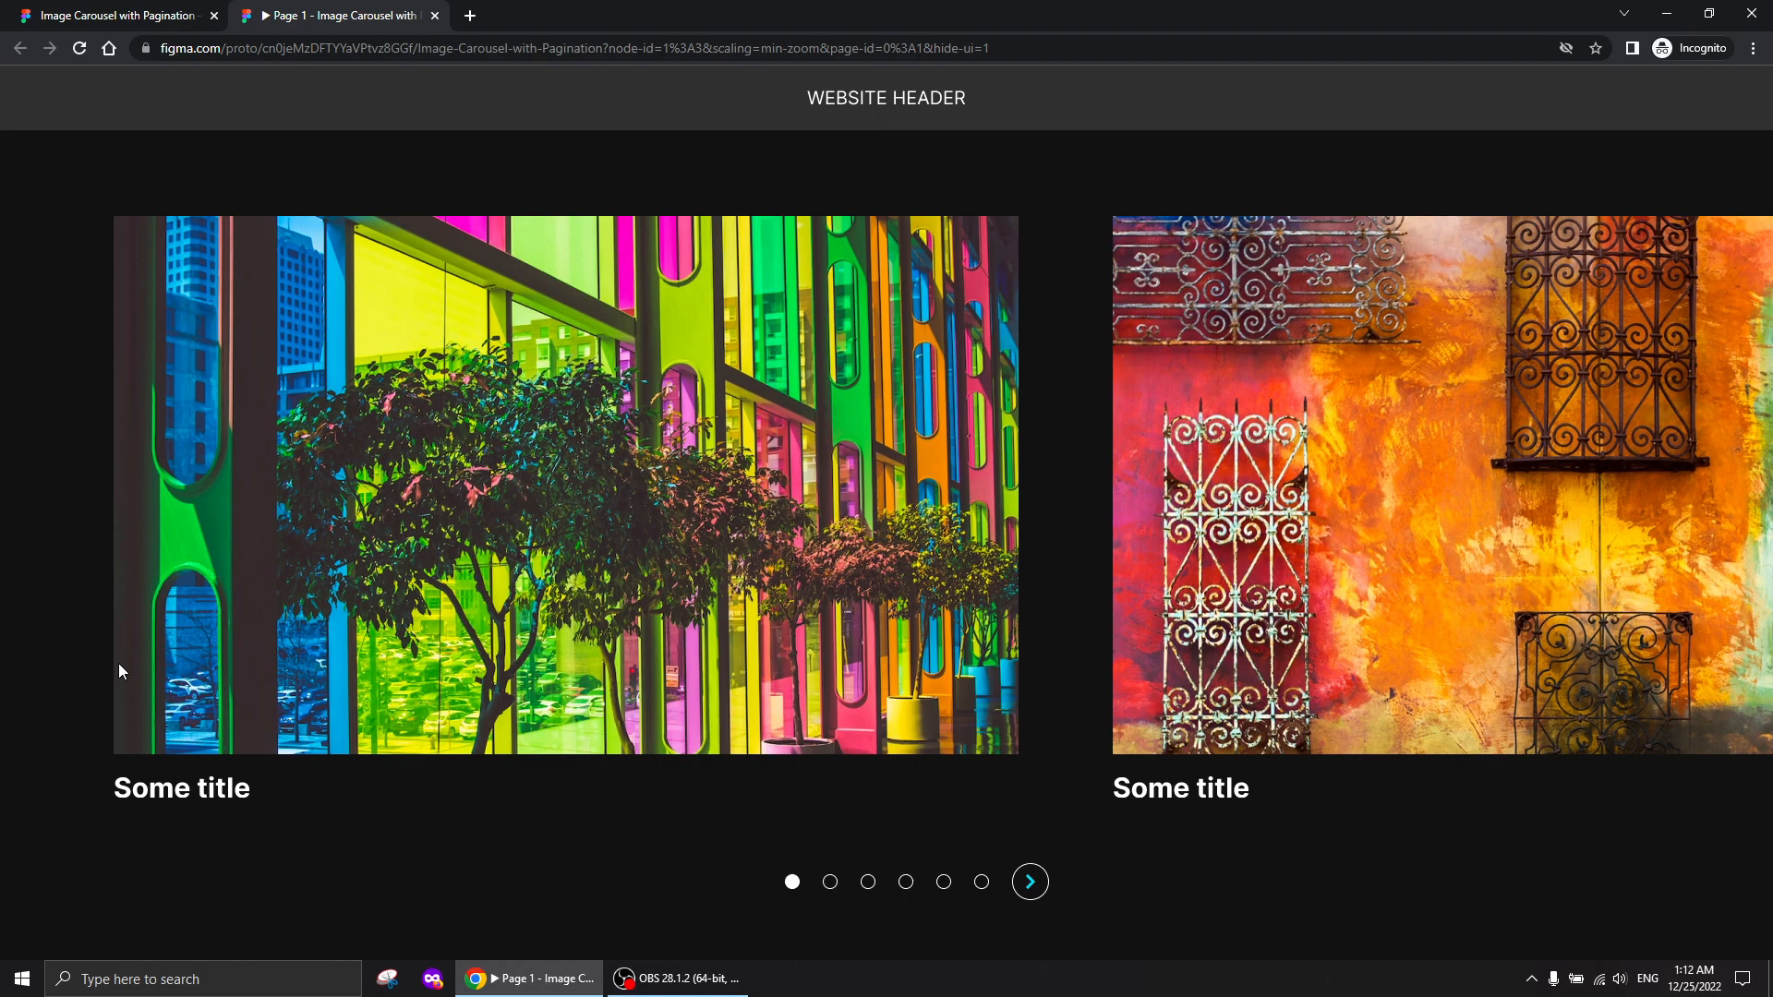
Preview the finished image carousel prototype by paging forward and backward through its slides with the pagination arrows
left_click(1027, 897)
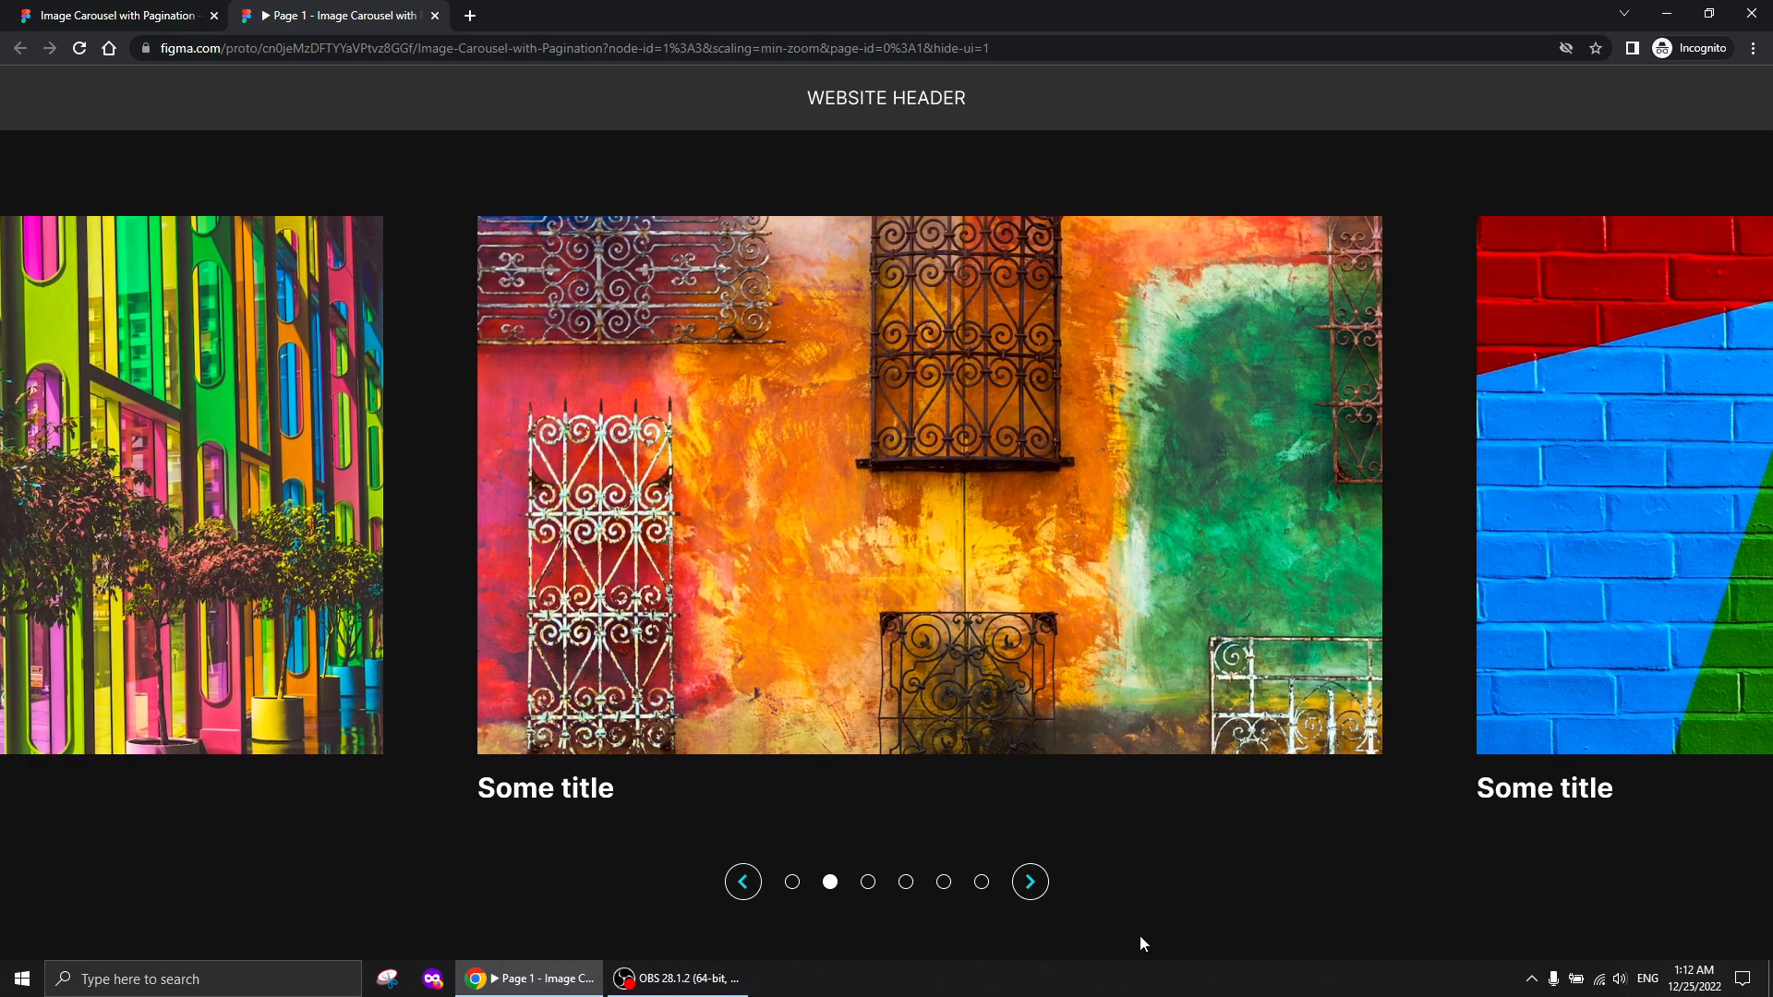
left_click(744, 885)
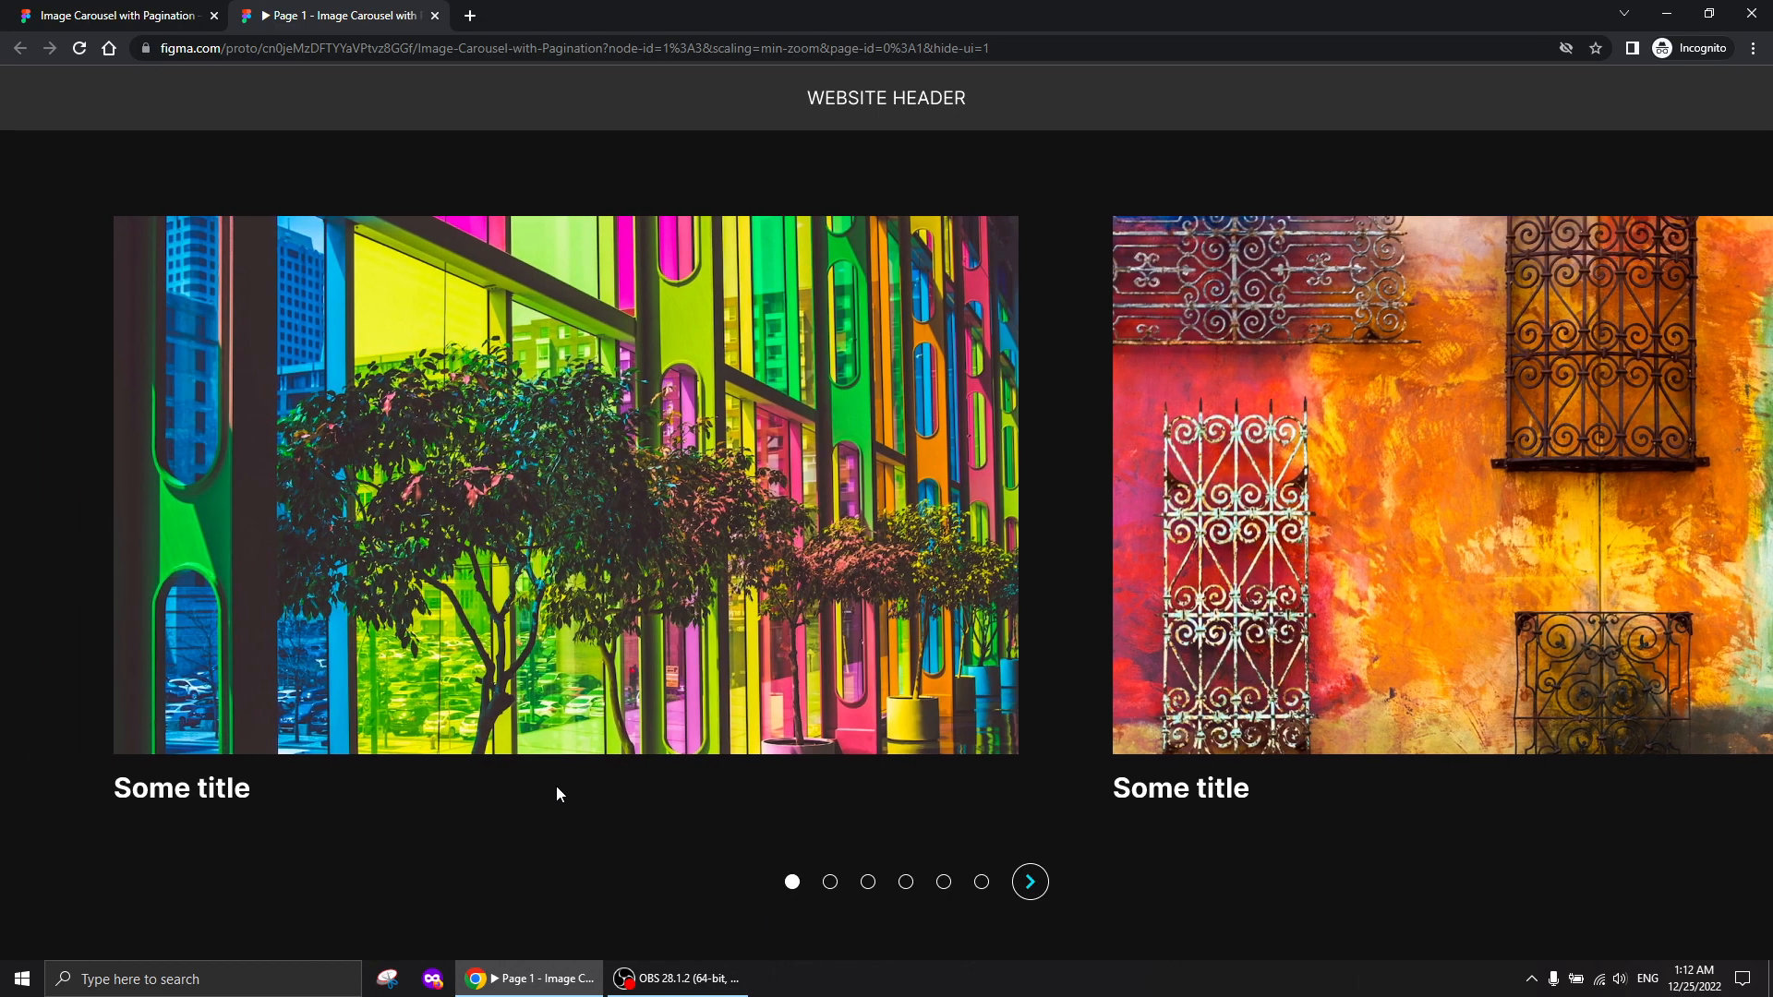
left_click(1029, 882)
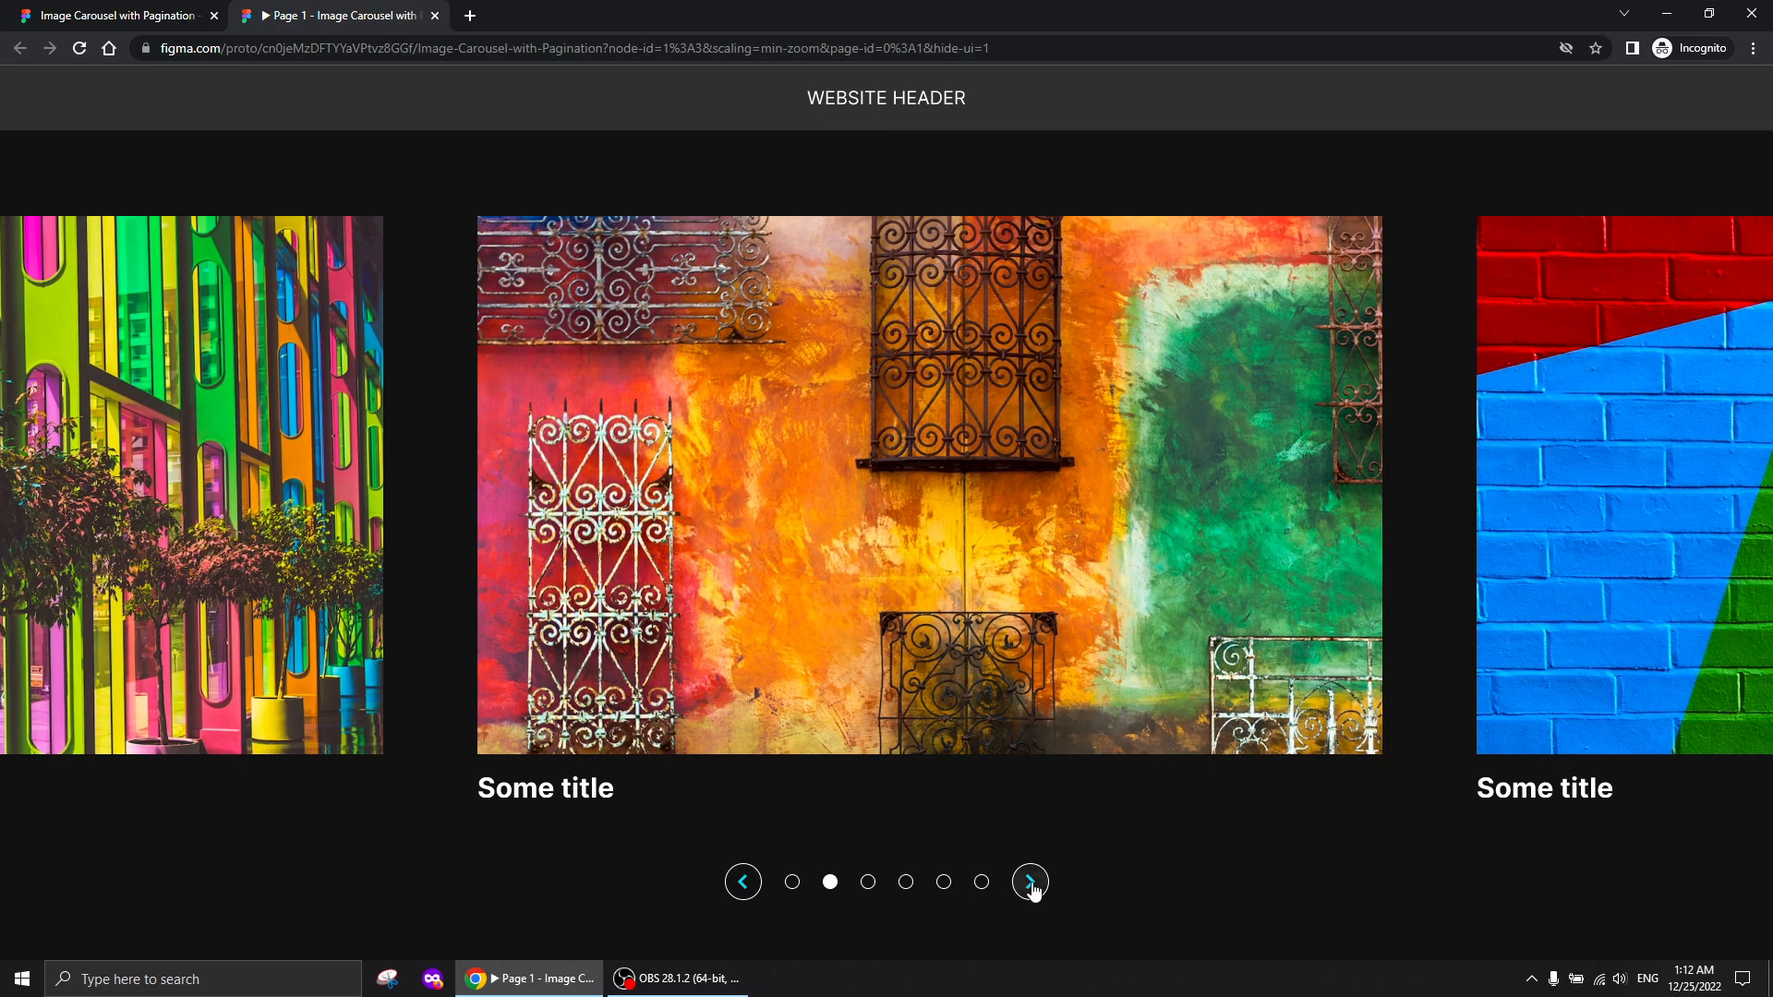
left_click(1032, 884)
left_click(1032, 883)
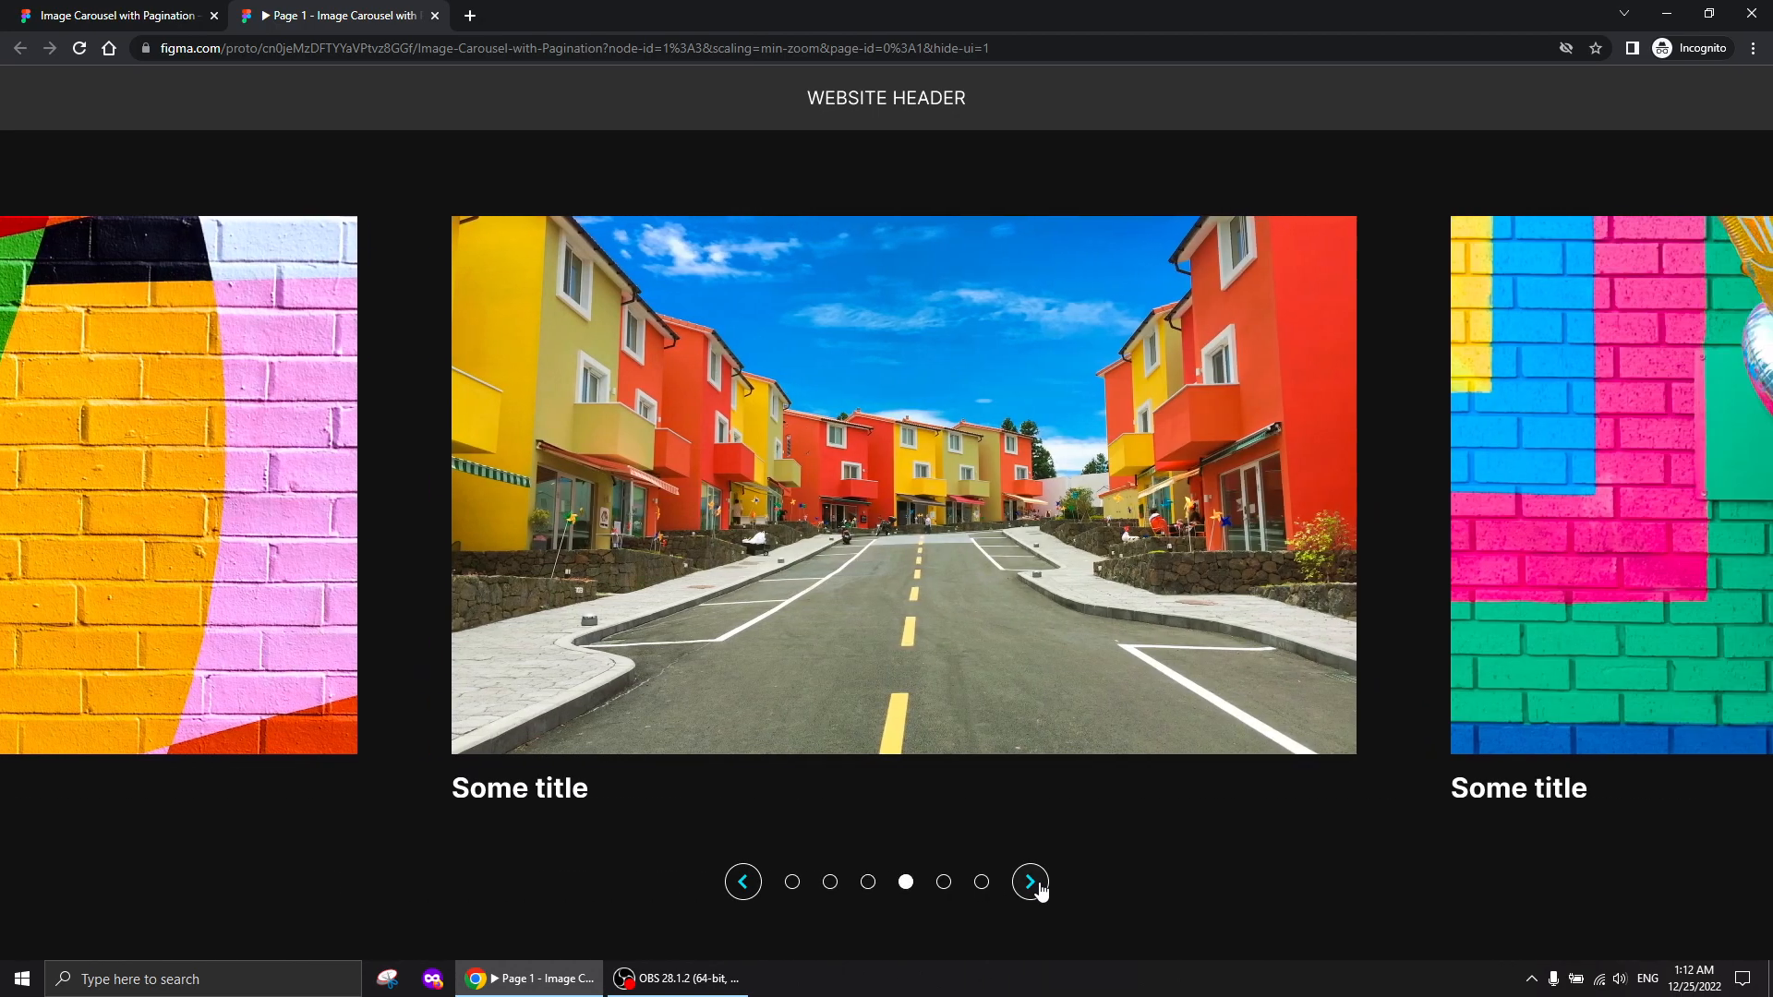
left_click(1032, 884)
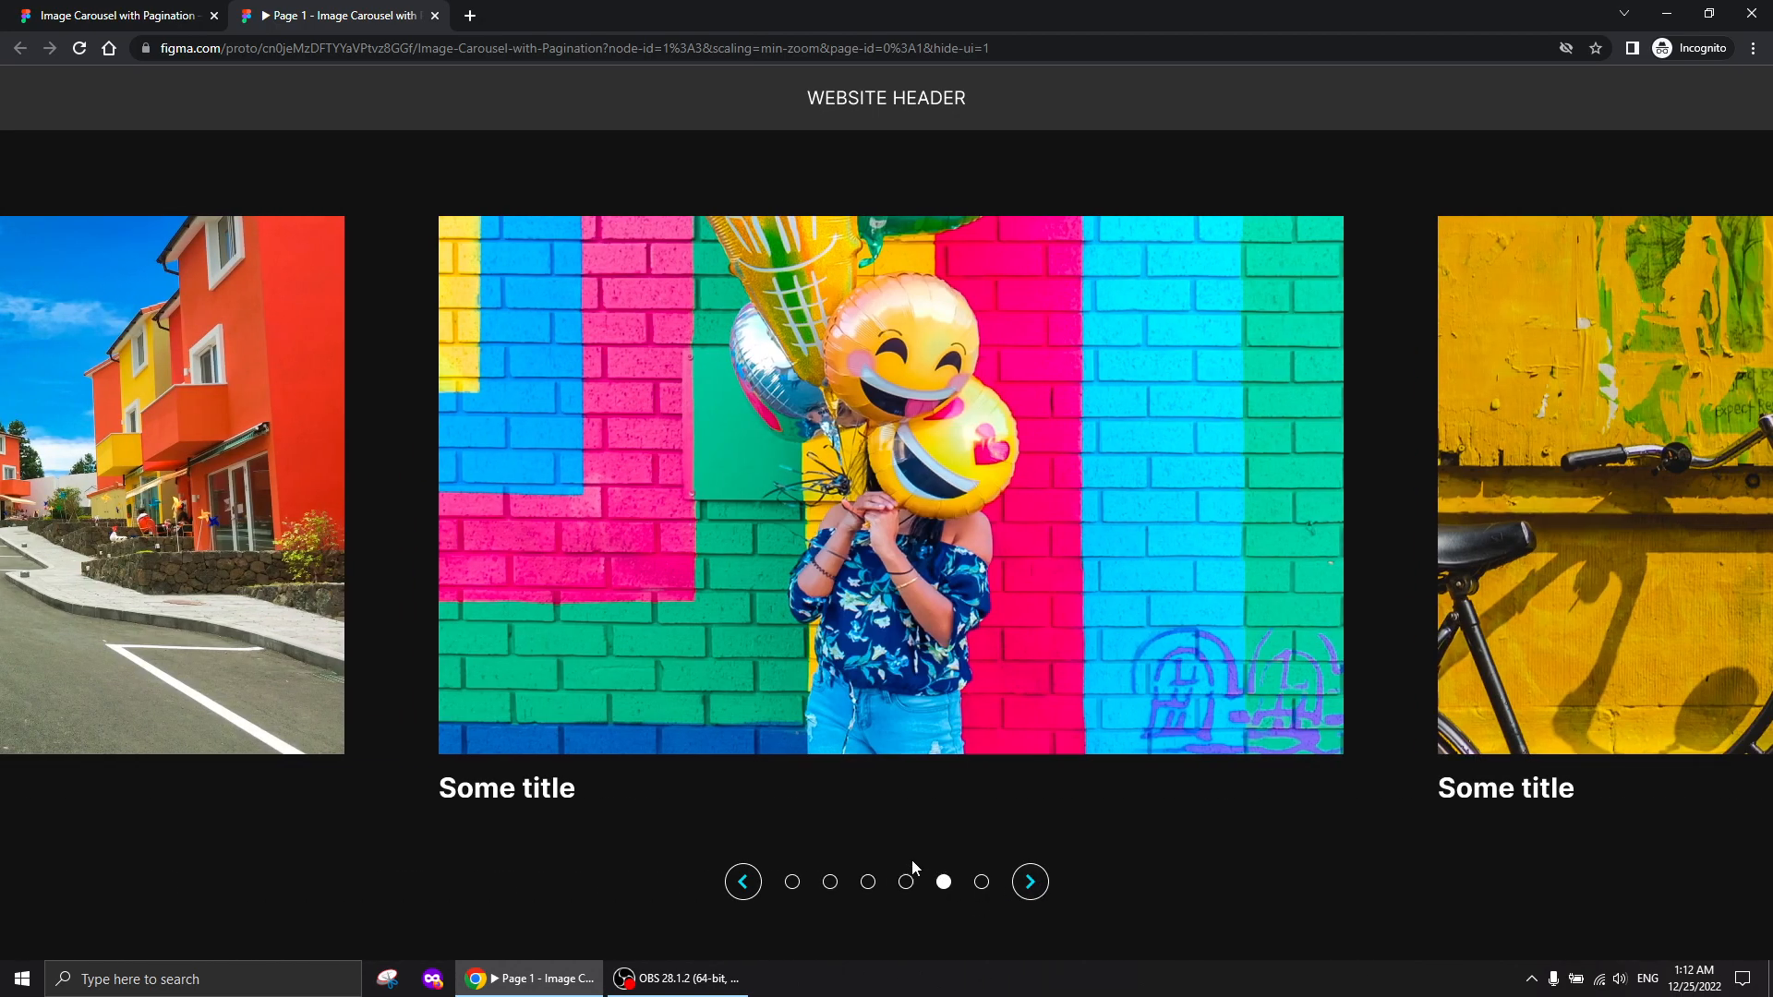
left_click(743, 884)
left_click(743, 881)
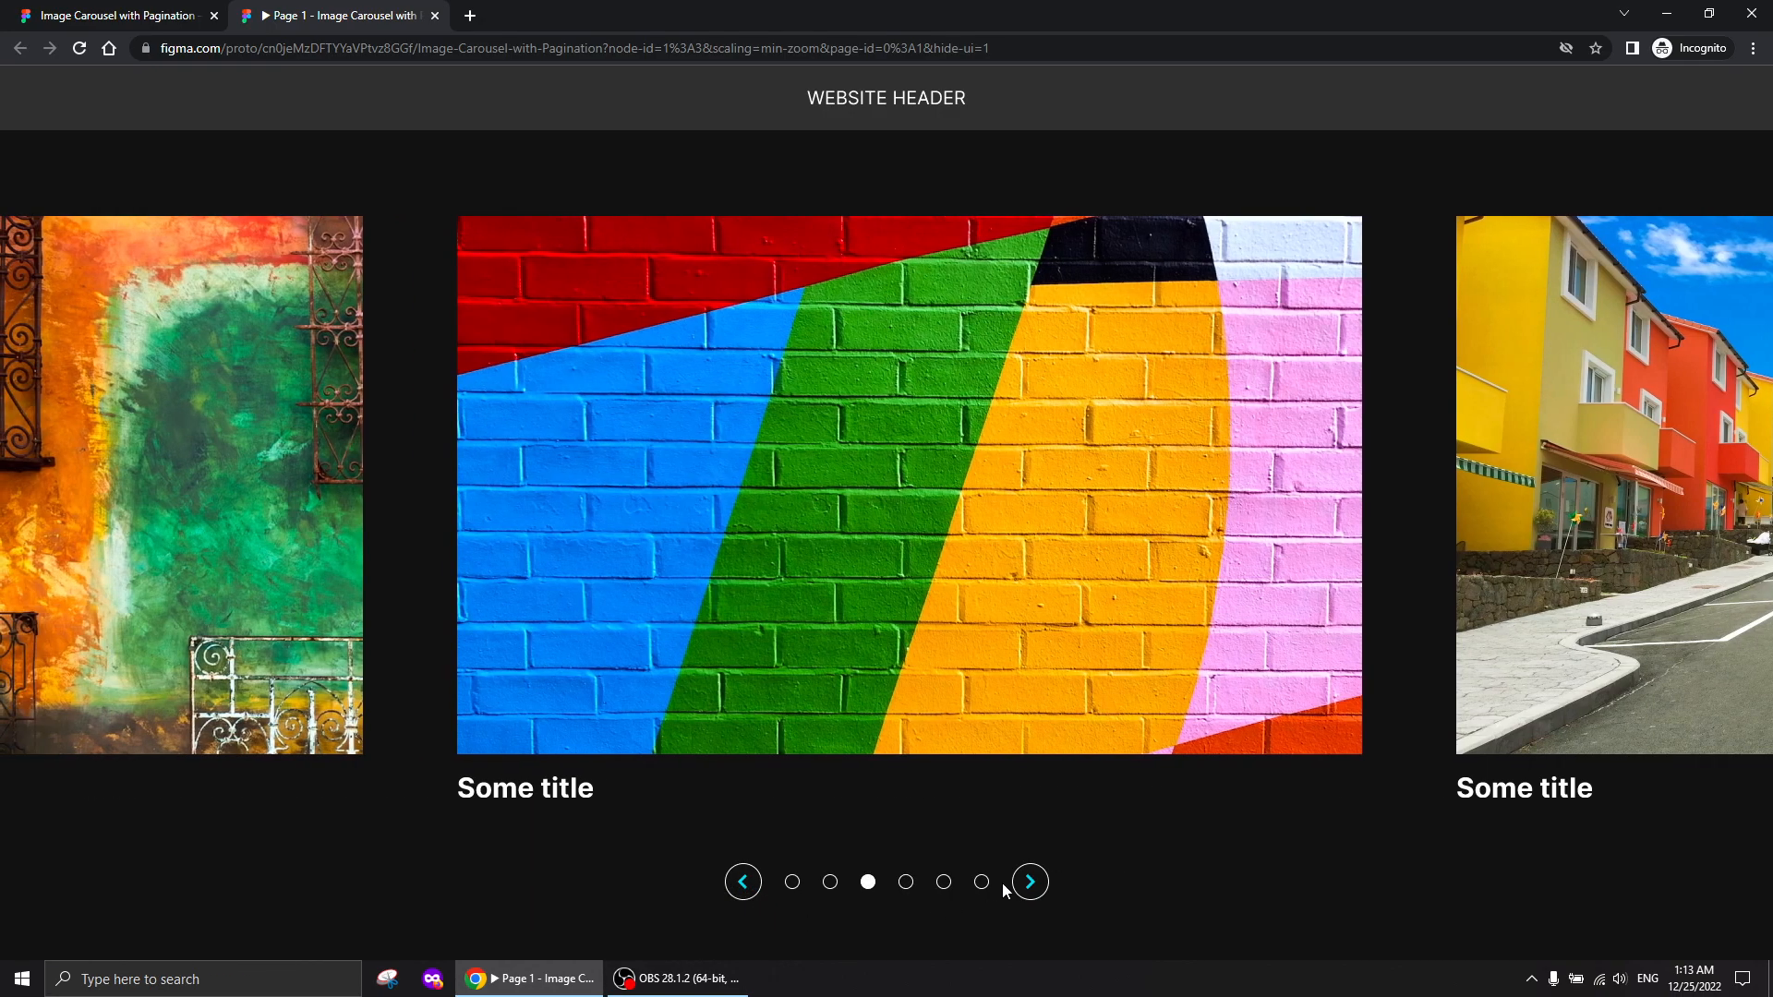
left_click(1023, 889)
left_click(742, 881)
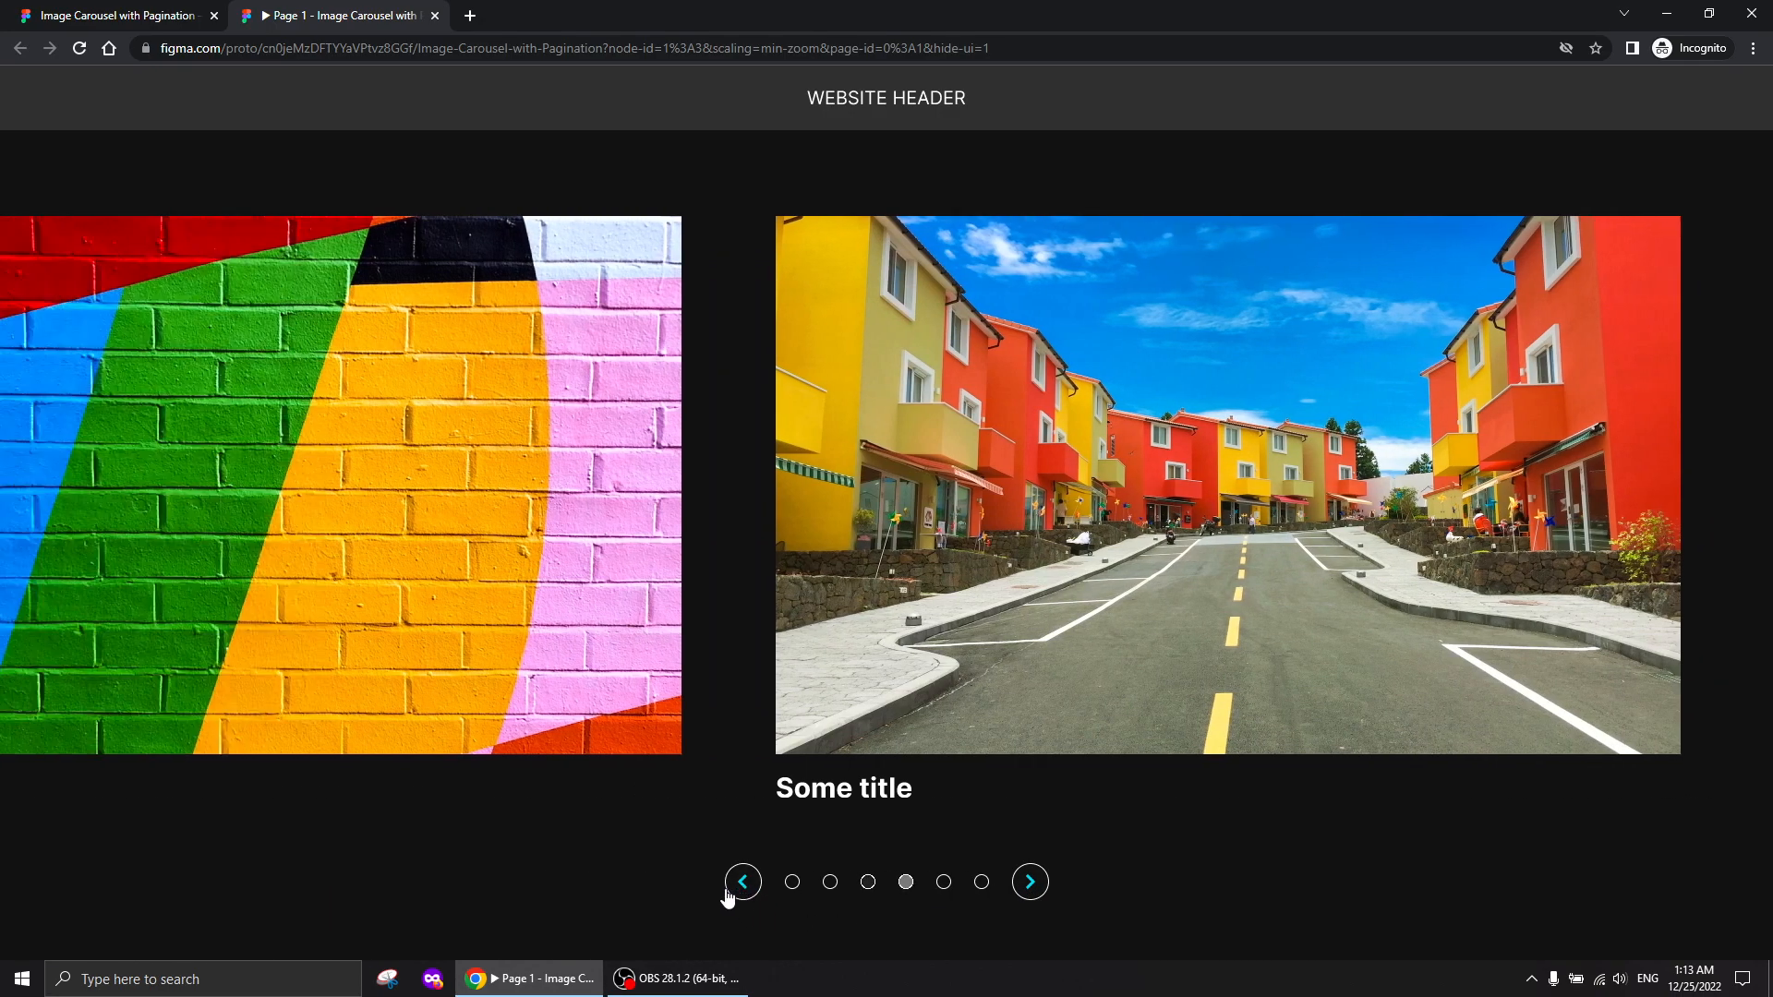
left_click(742, 882)
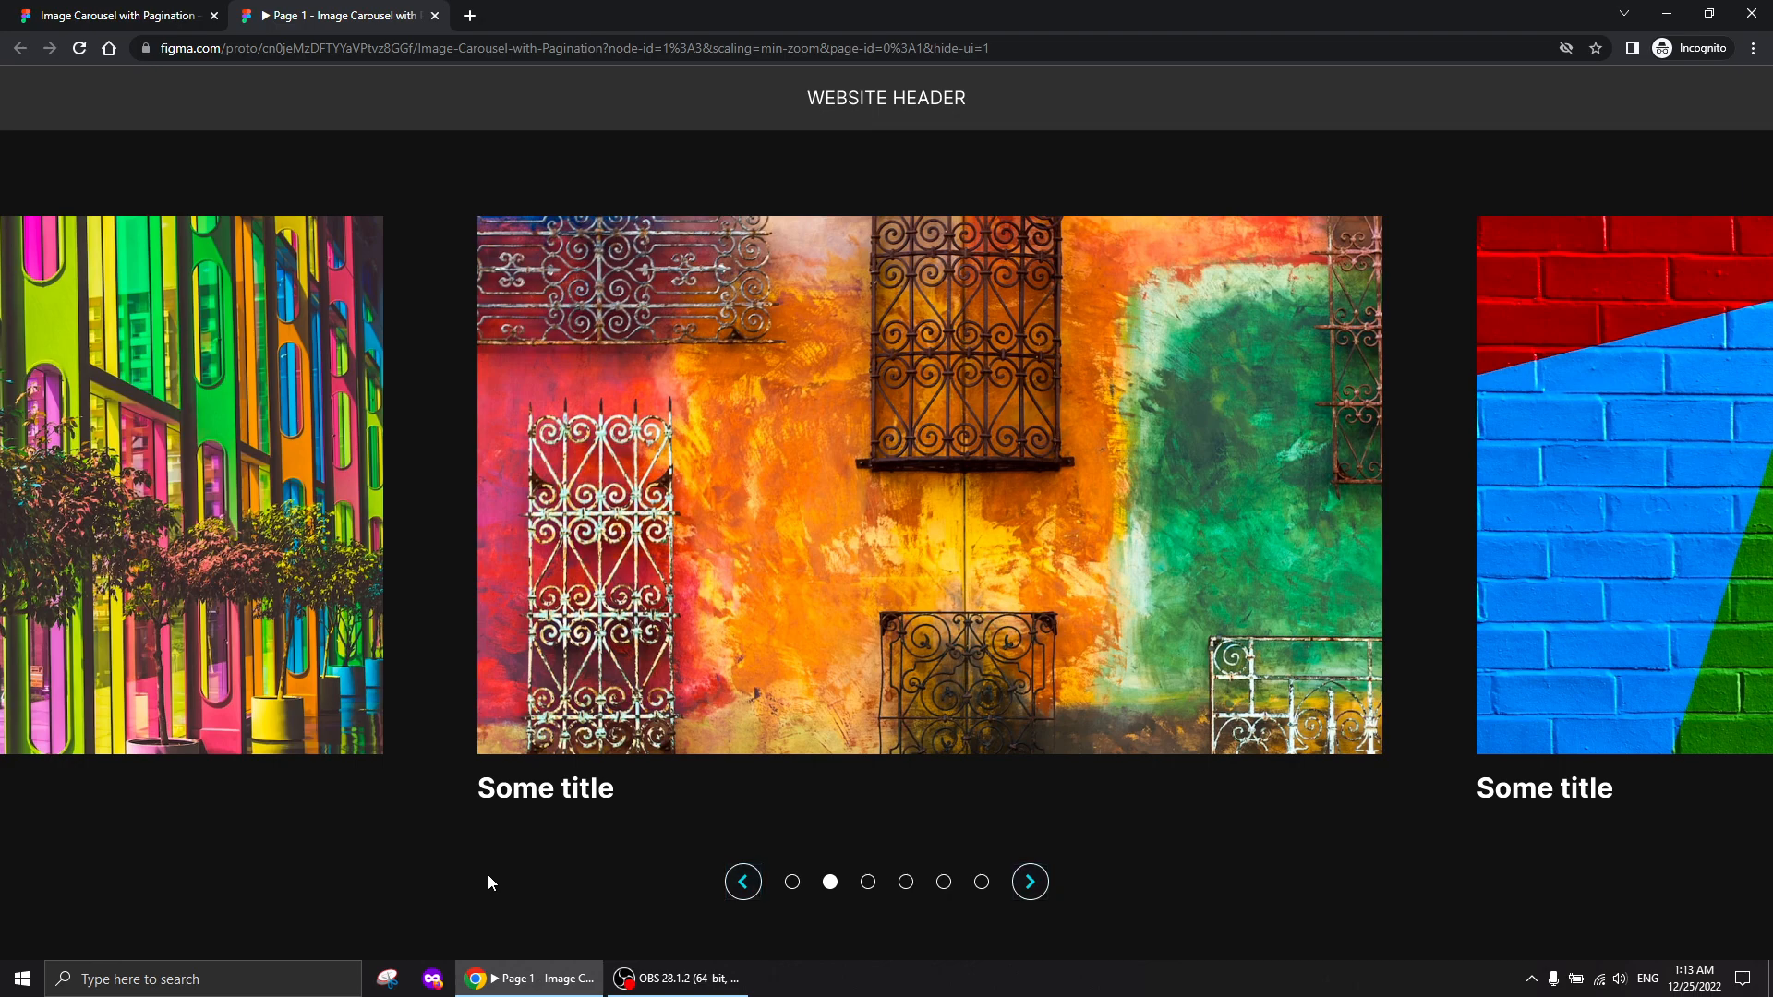
Switch to the Image Carousel with Pagination design file and create a 1920 × 940 frame on Page 2
left_click(132, 19)
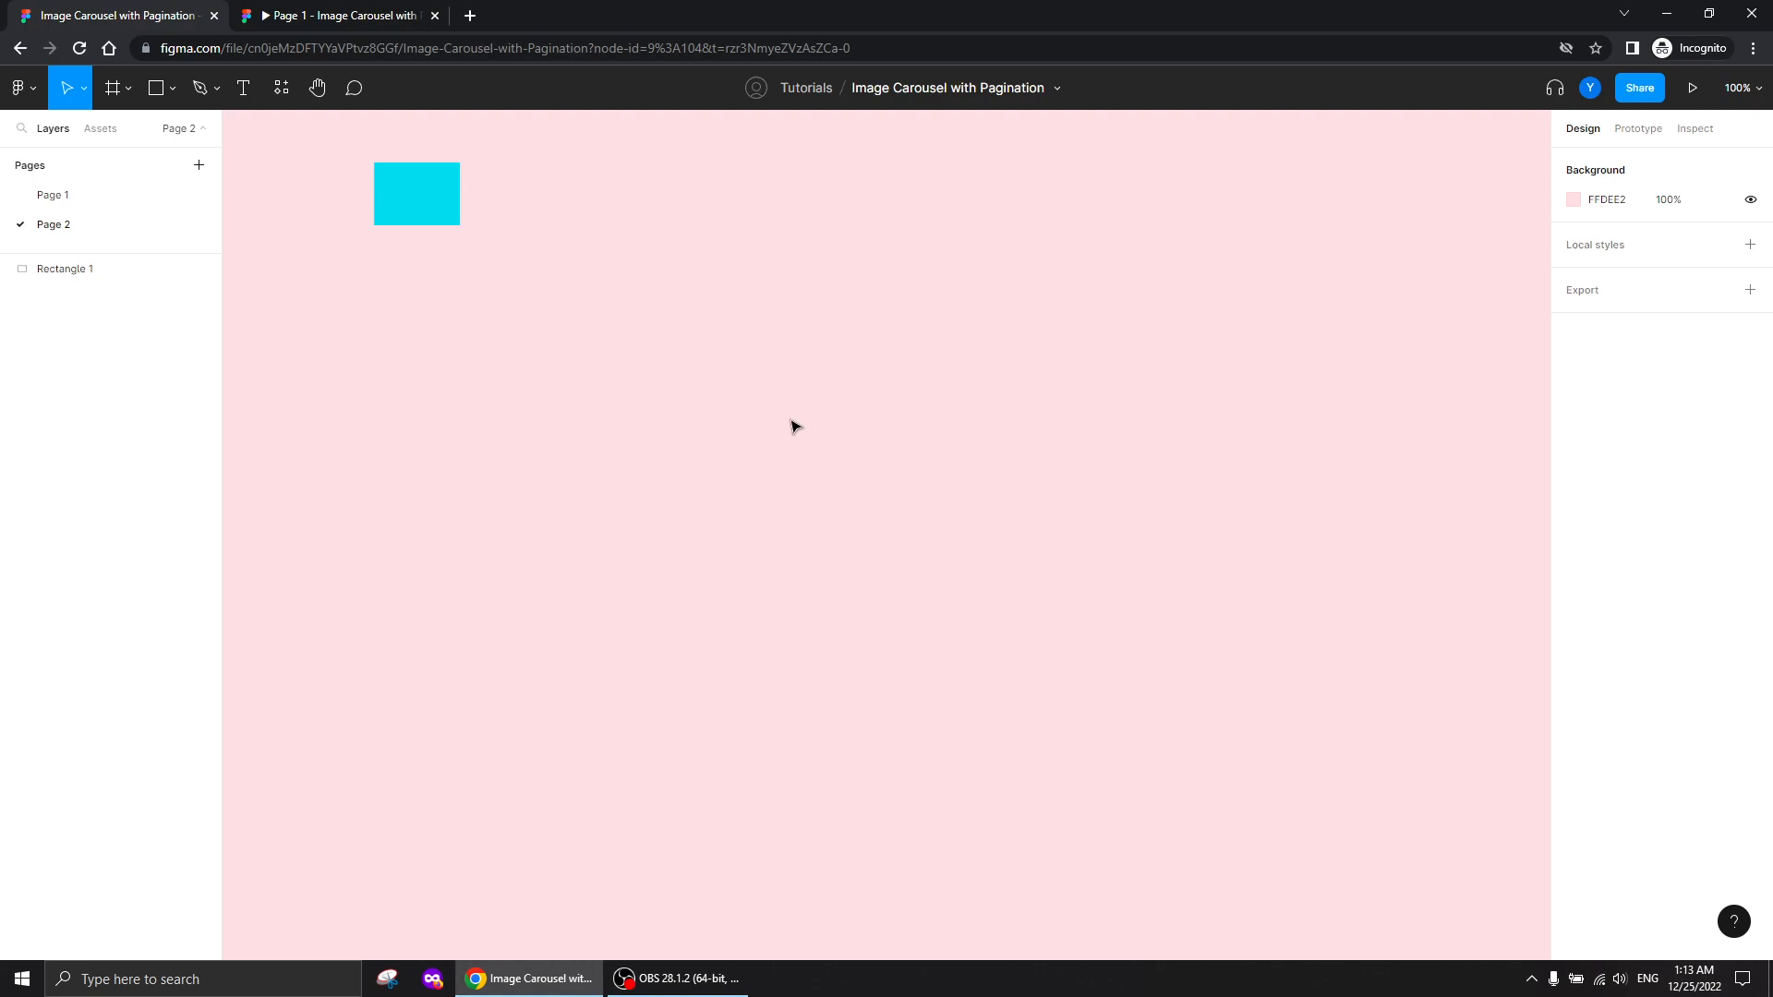
left_click(111, 86)
mouse_move(579, 330)
left_mouse_down()
mouse_move(1215, 692)
mouse_move(1220, 661)
left_mouse_up()
left_click(1600, 267)
type("1920")
key("Return")
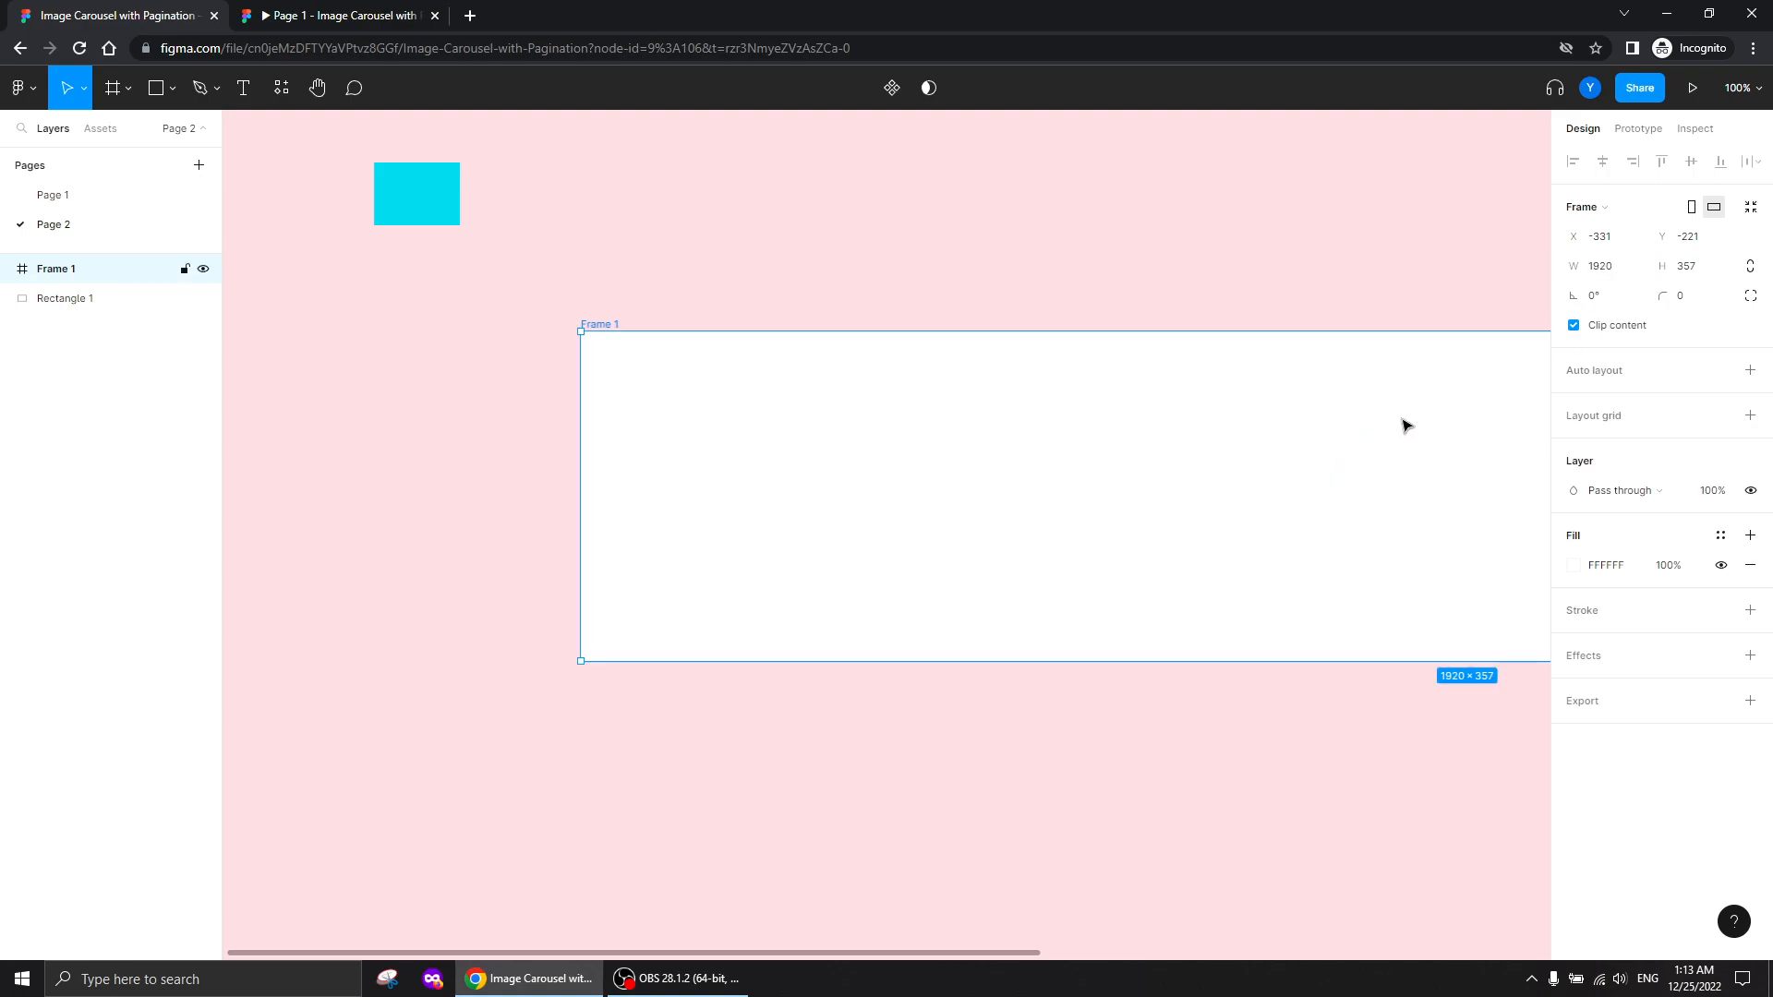
left_click(1696, 272)
type("940")
key("Return")
left_click_drag(1068, 611, 696, 407)
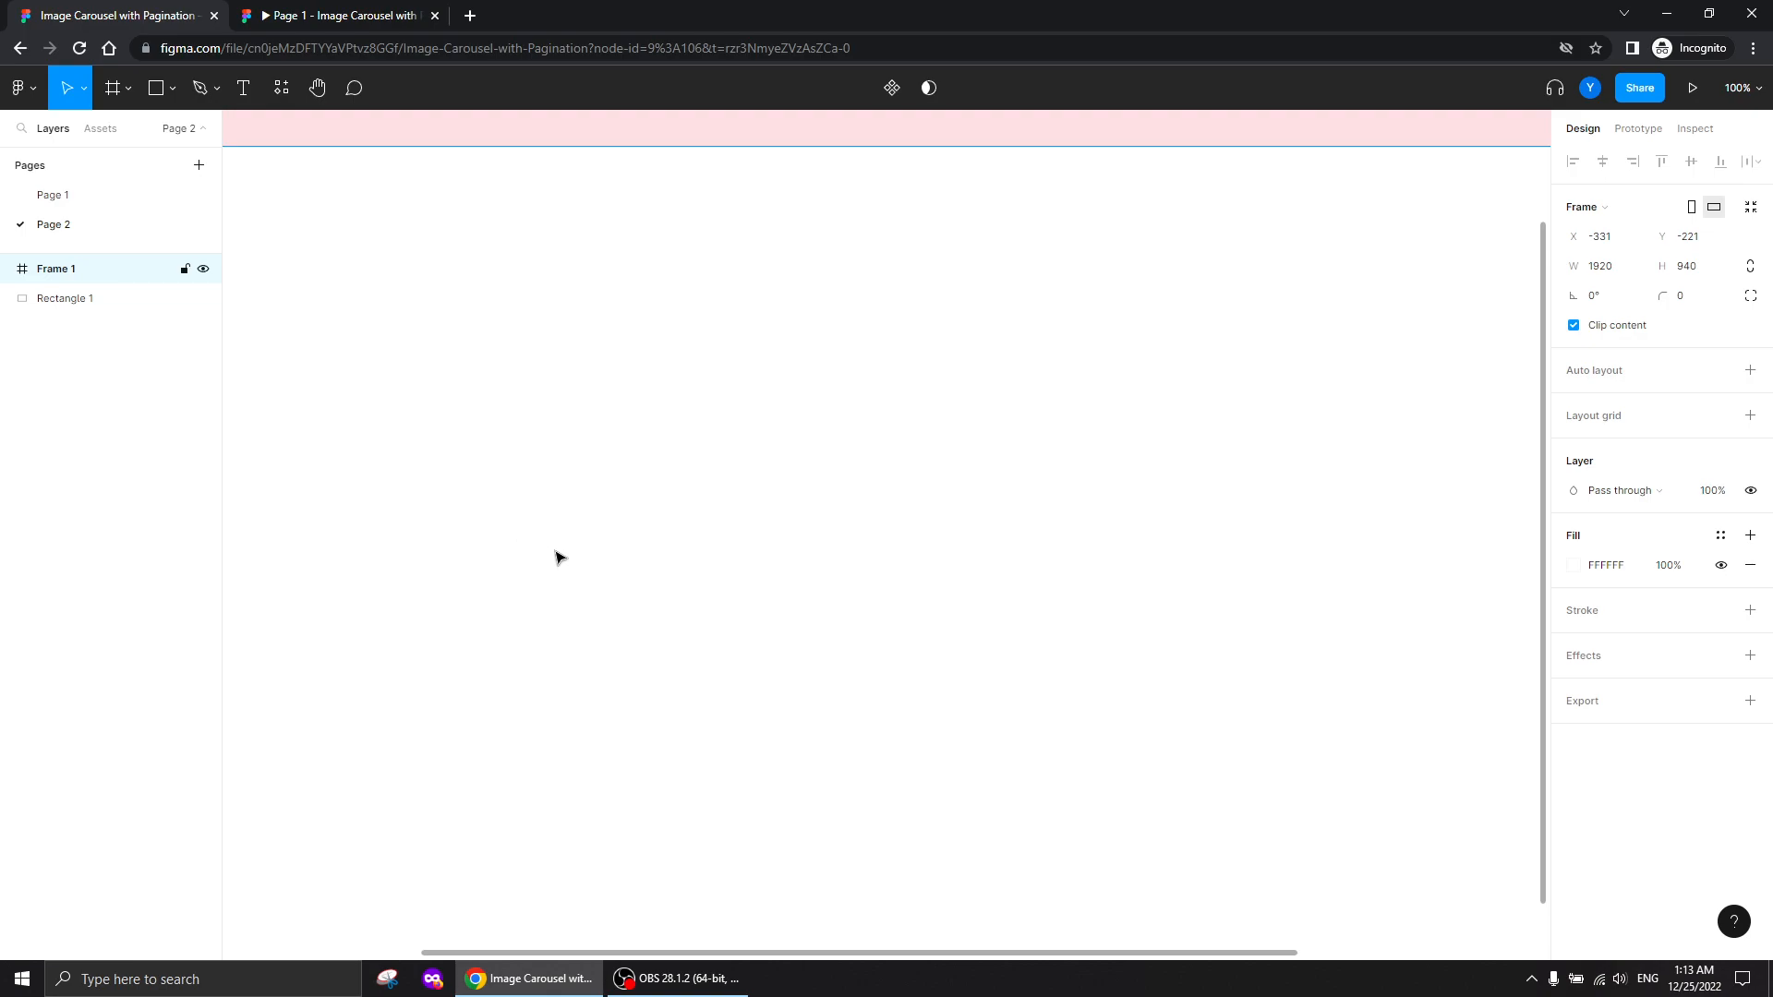
key("minus")
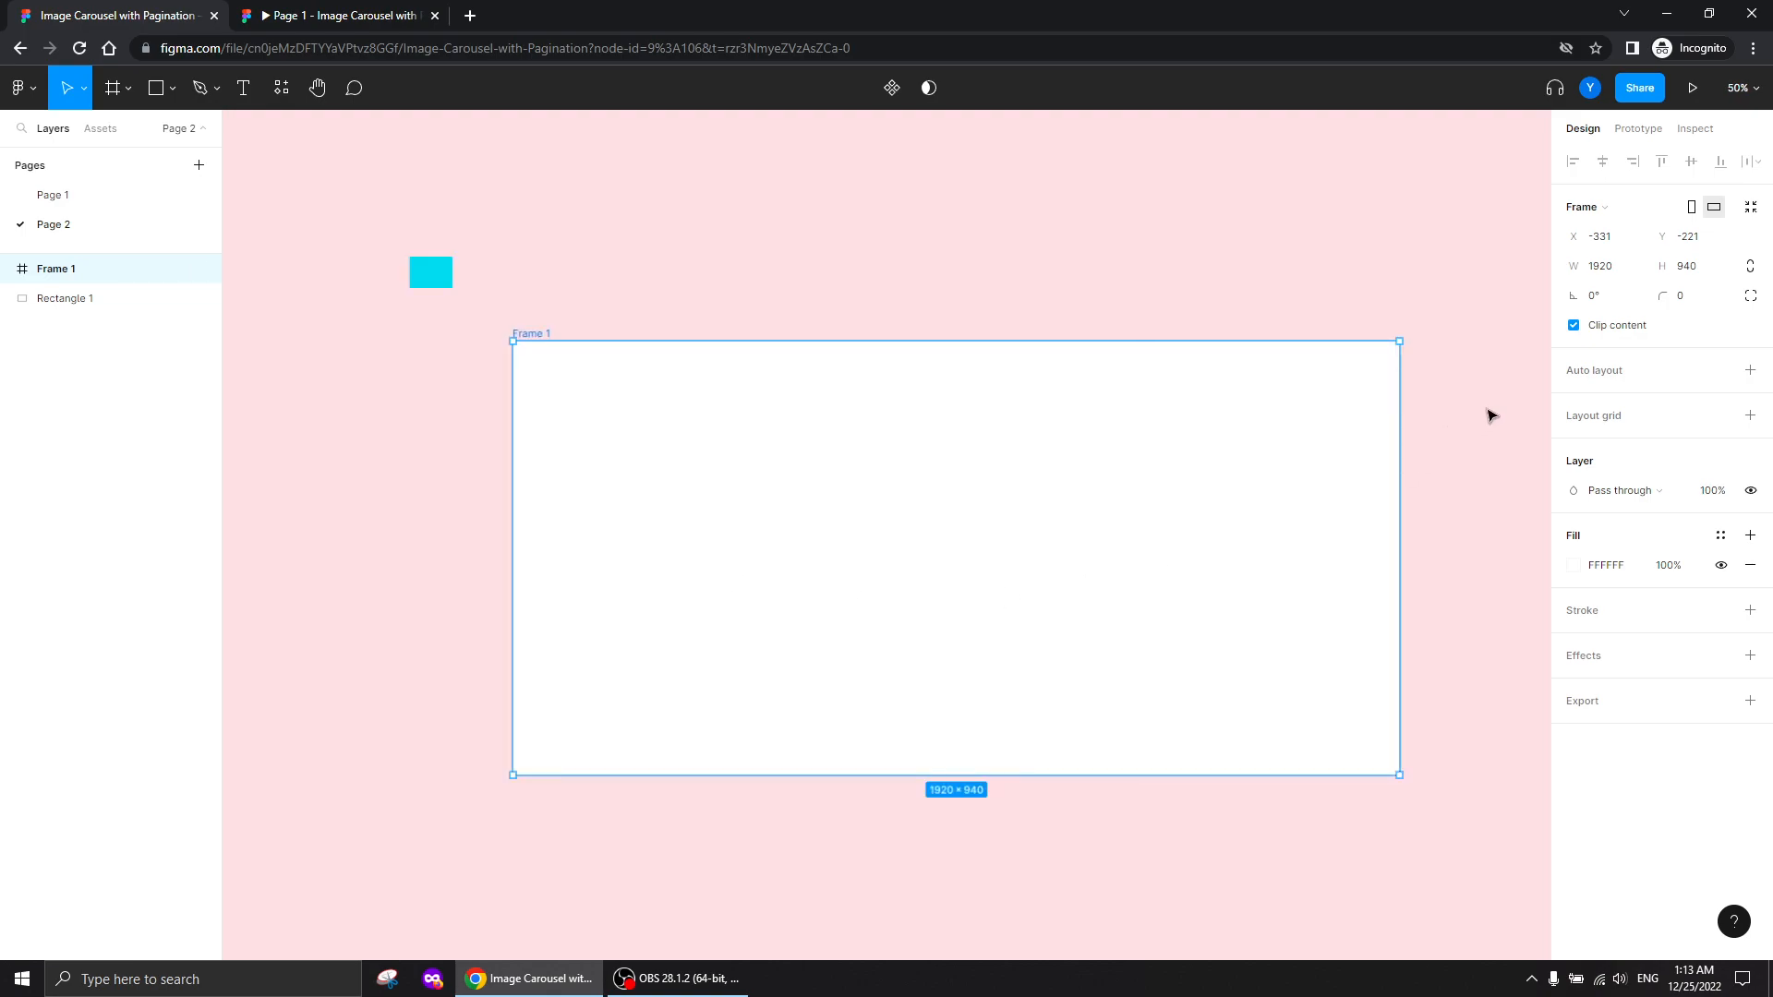
Fill the 1920 × 940 frame with the near-black colour 131313
left_click(1574, 565)
left_click_drag(1343, 536, 1194, 715)
left_click(384, 432)
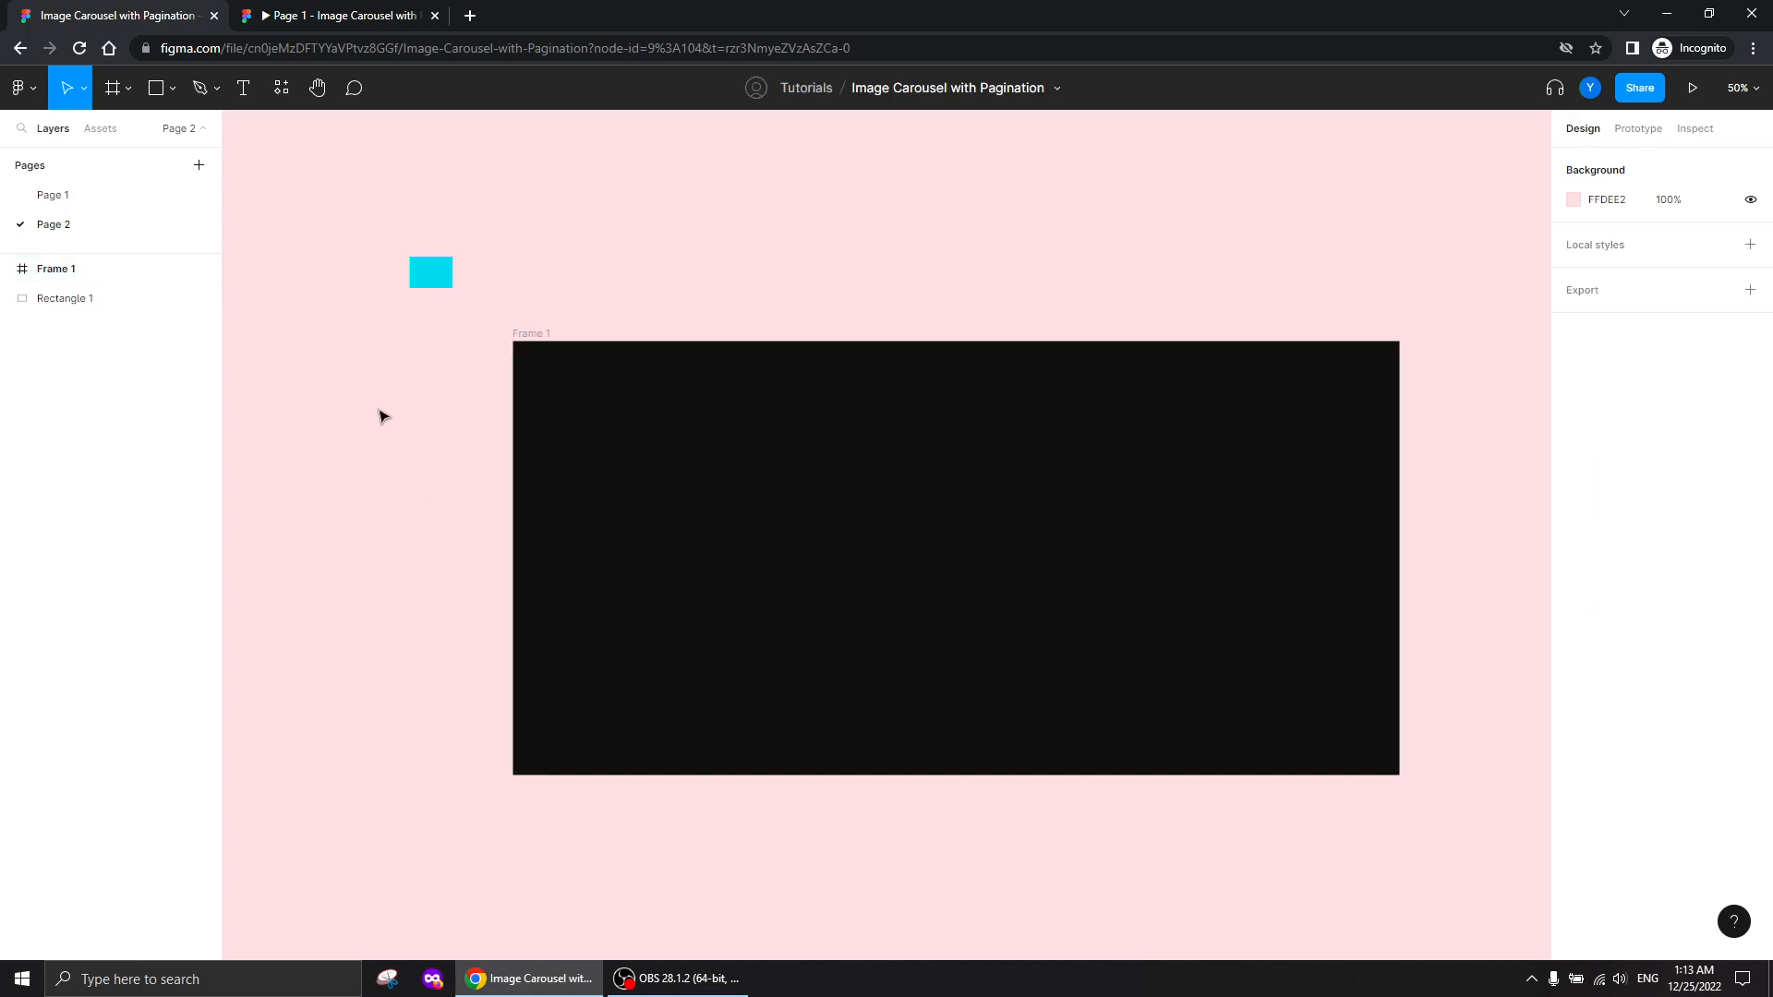
Draw a nested frame for the header inside the dark frame and set its size to 1920 × 70
left_click(127, 92)
left_click_drag(612, 371, 823, 397)
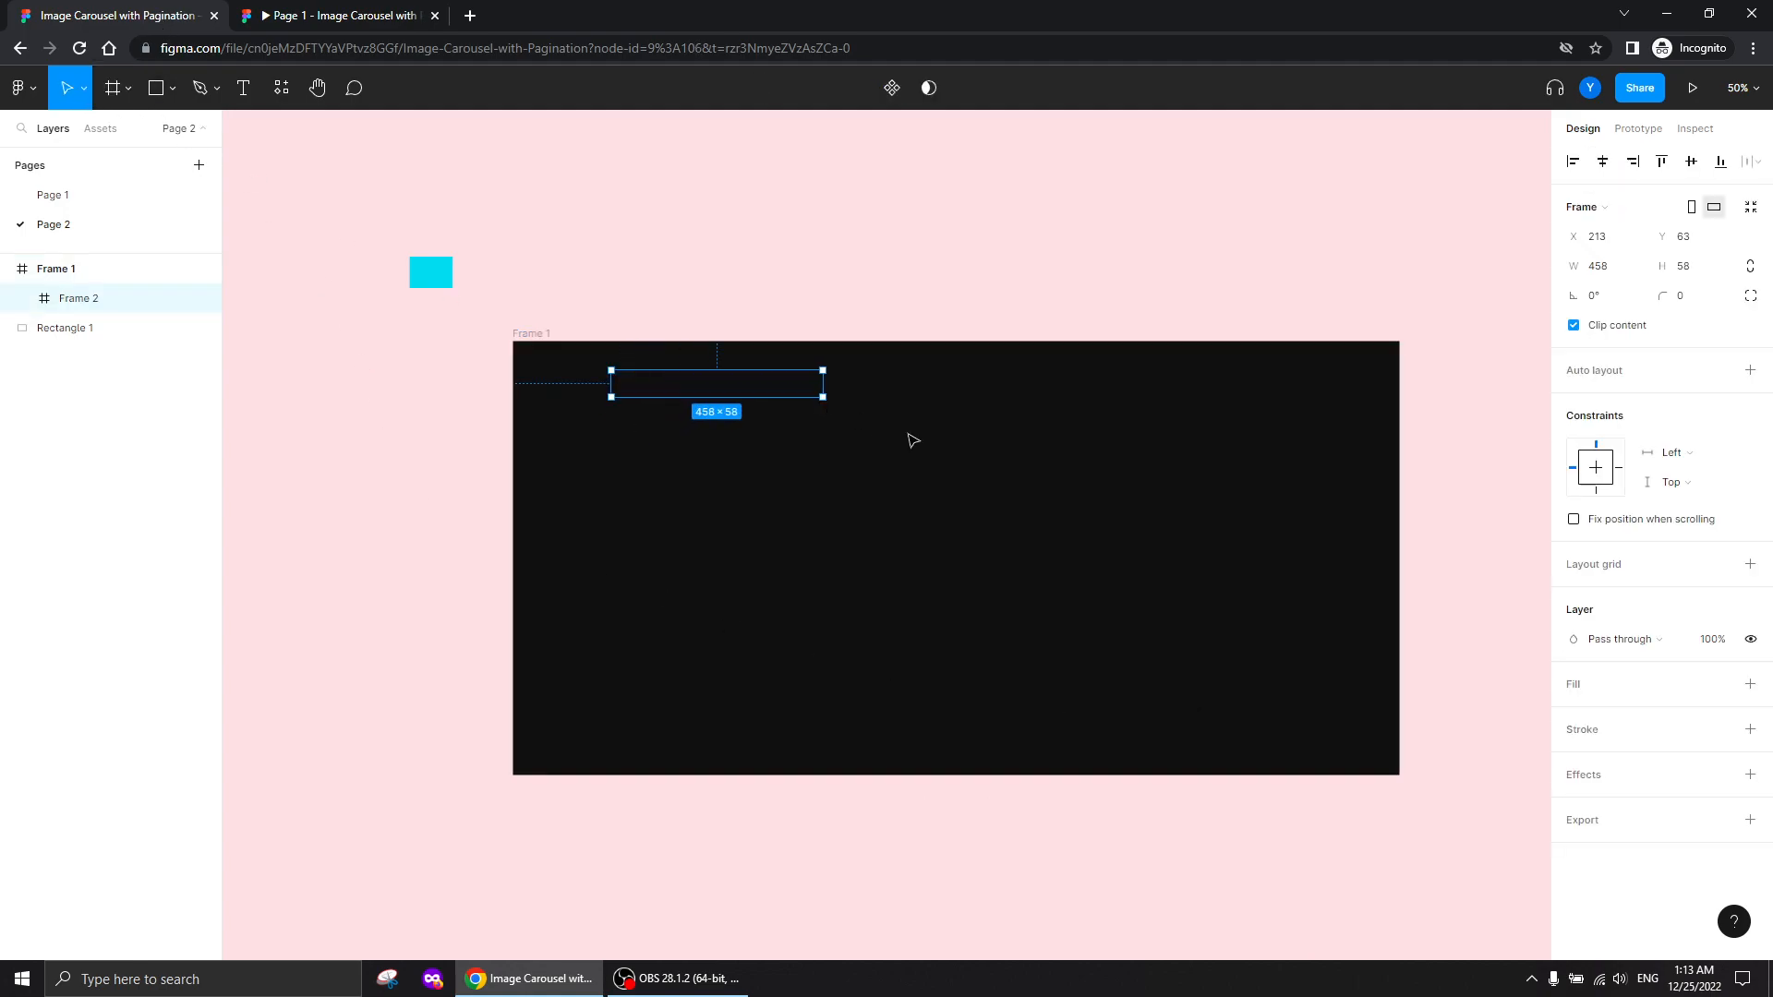
left_click(1604, 268)
type("1920")
key("Tab")
type("70")
key("Return")
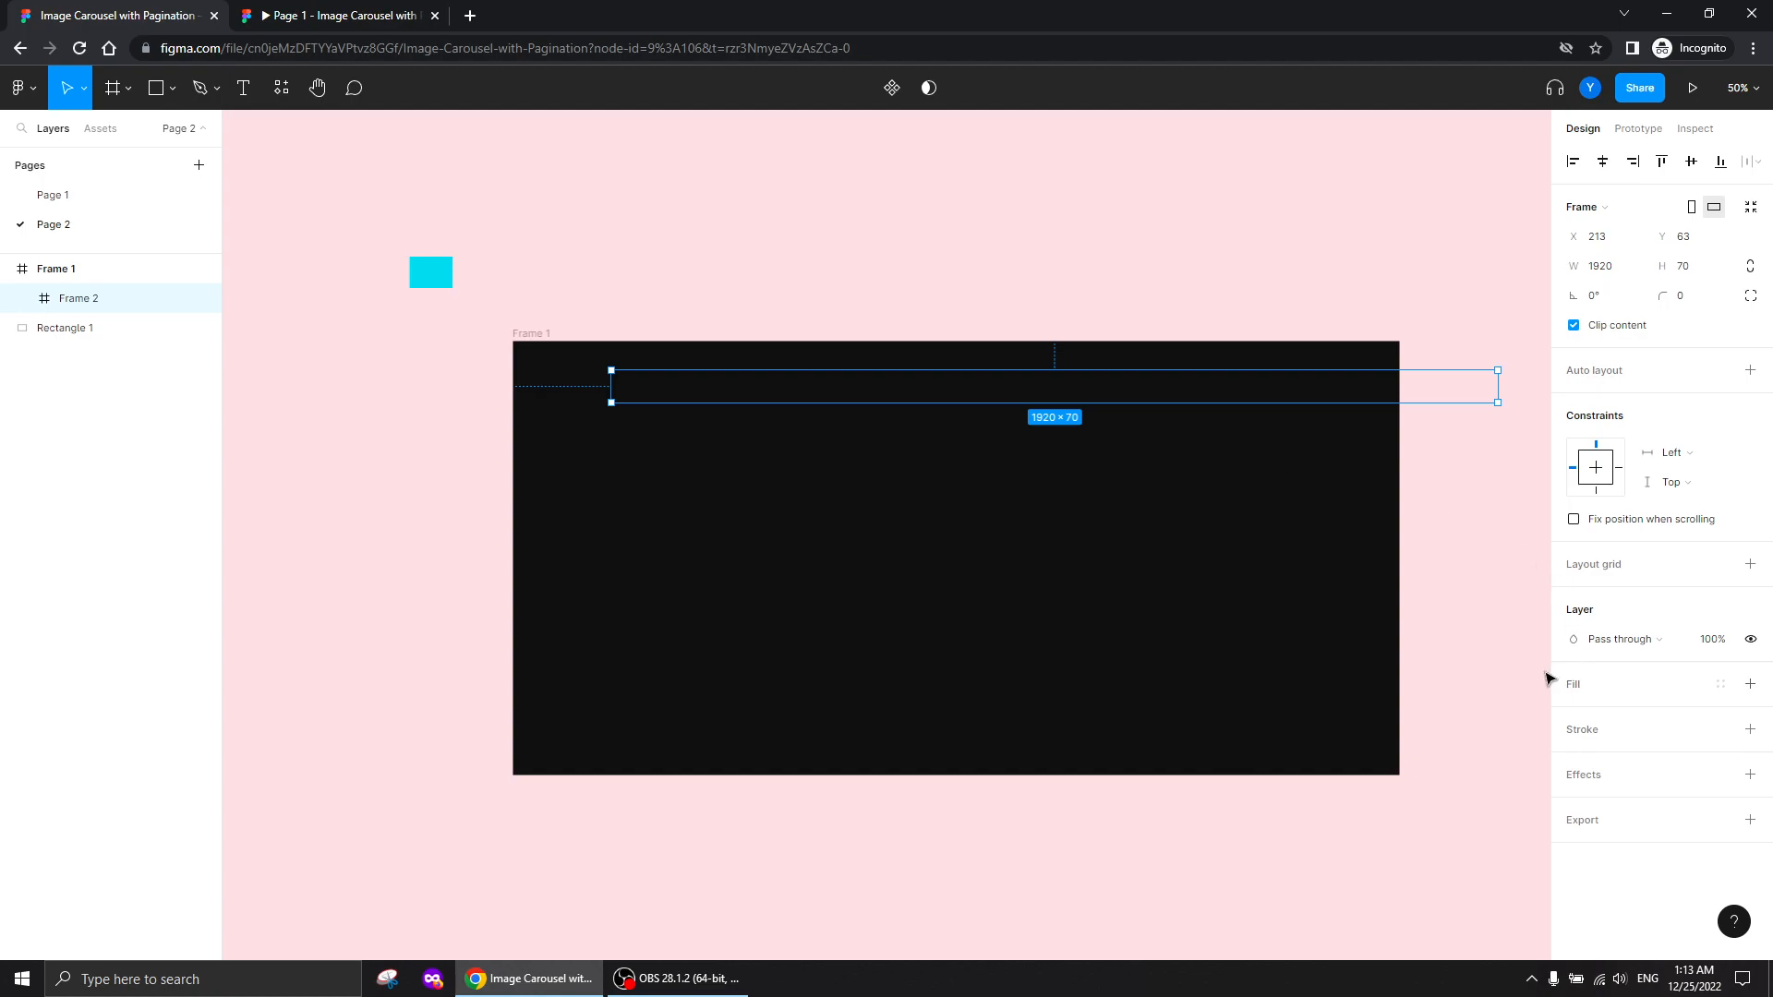
Fill the 1920 × 70 frame with 2D2D2D and align it to the top centre of its parent frame
left_click(1749, 684)
left_click(1573, 714)
type("484848")
key("Return")
left_click_drag(1262, 674, 1232, 688)
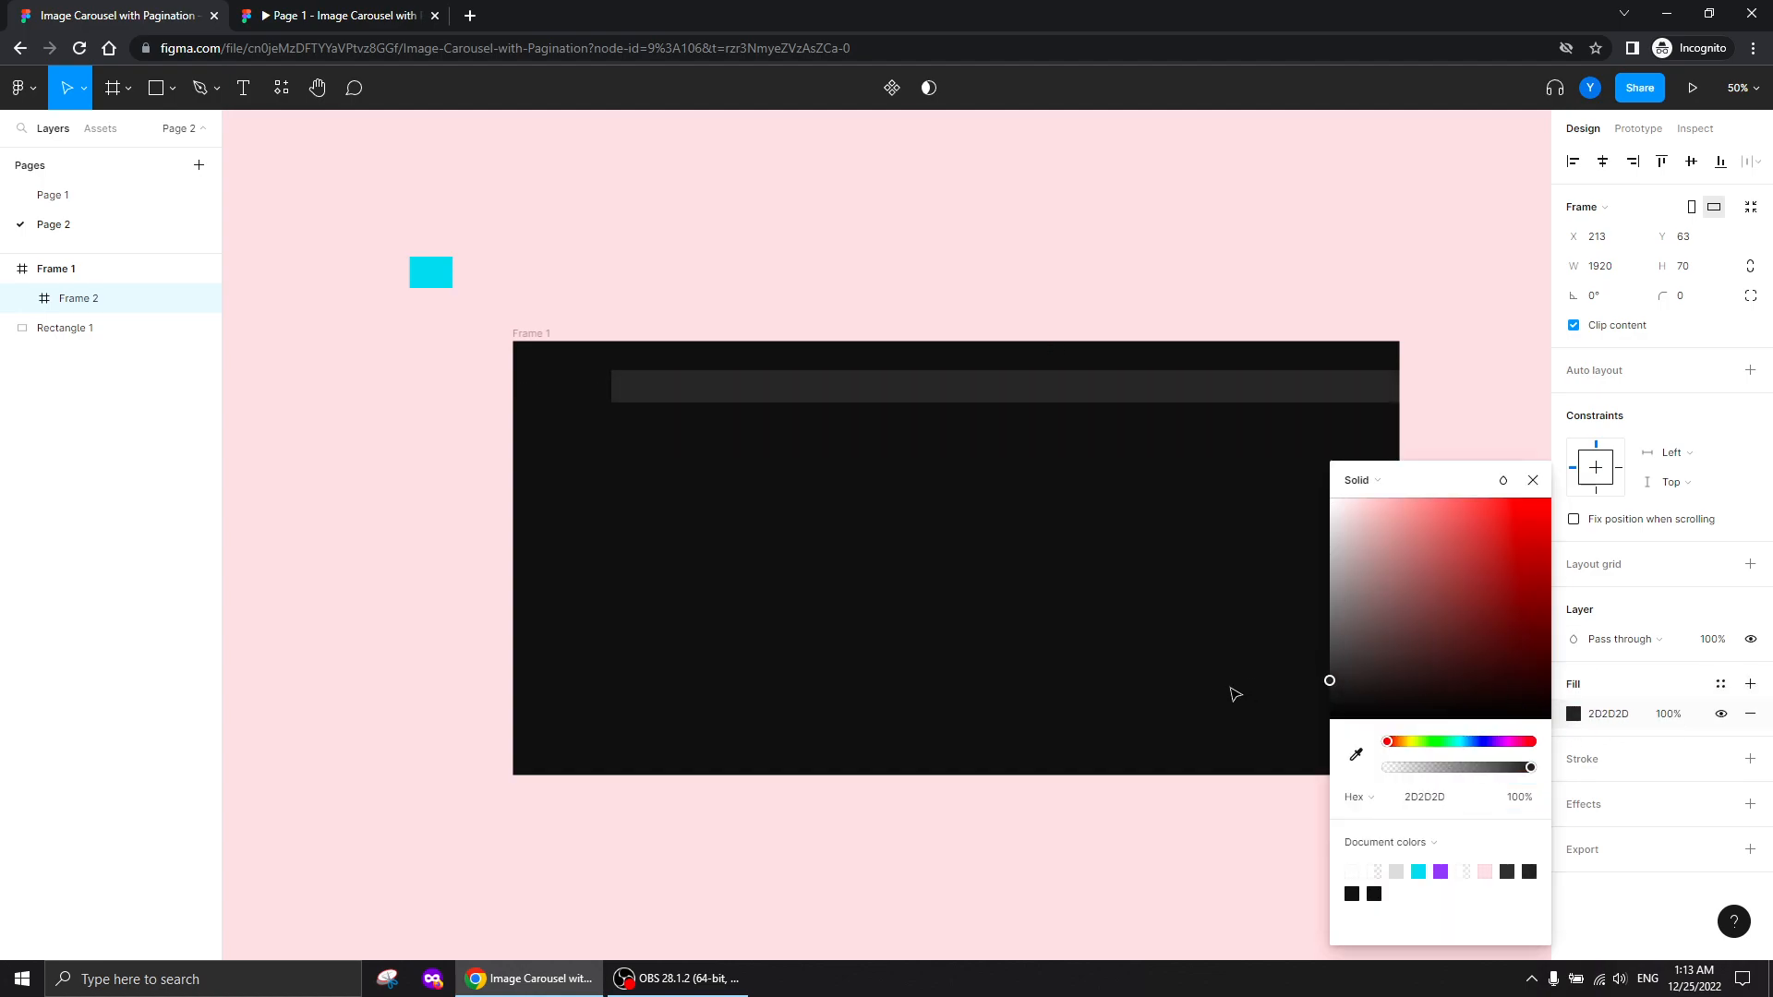
left_click(1601, 163)
left_click(1662, 160)
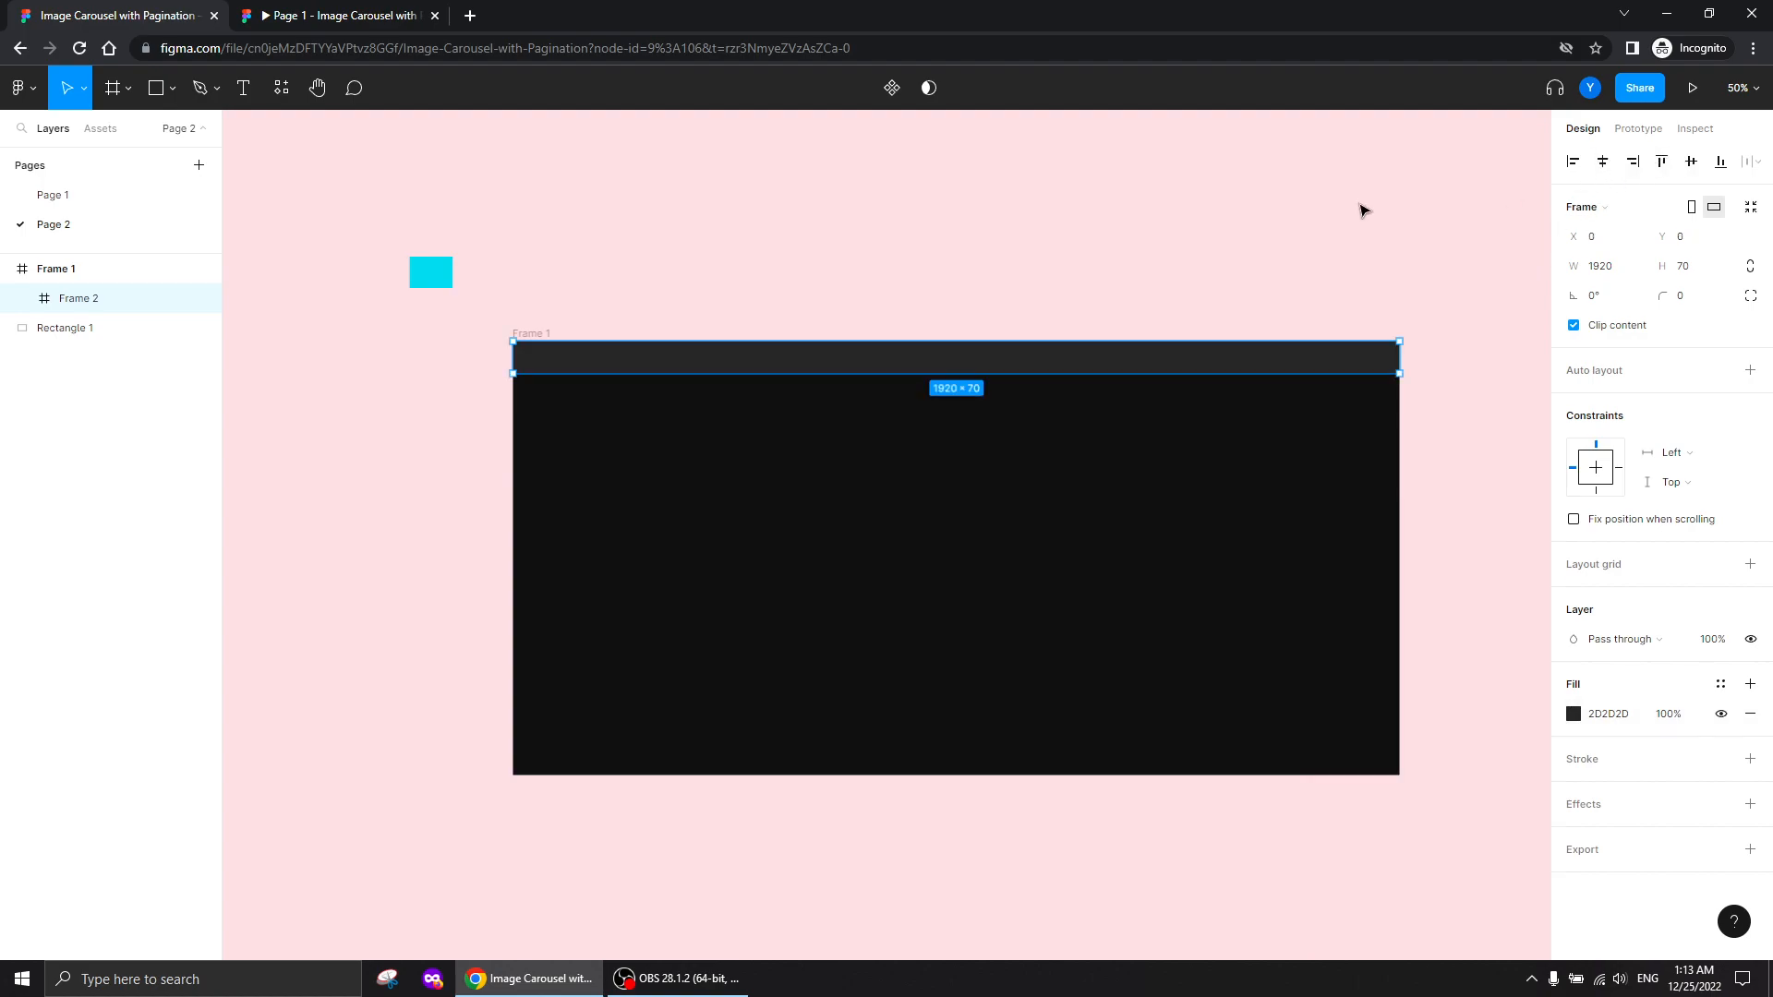
Add the text "WEBSITE HEADER" to the header bar and centre it horizontally and vertically within the bar
left_click_drag(435, 477, 573, 567)
key("ctrl+plus")
key("ctrl+plus")
scroll(868, 467, "up", 3)
key("t")
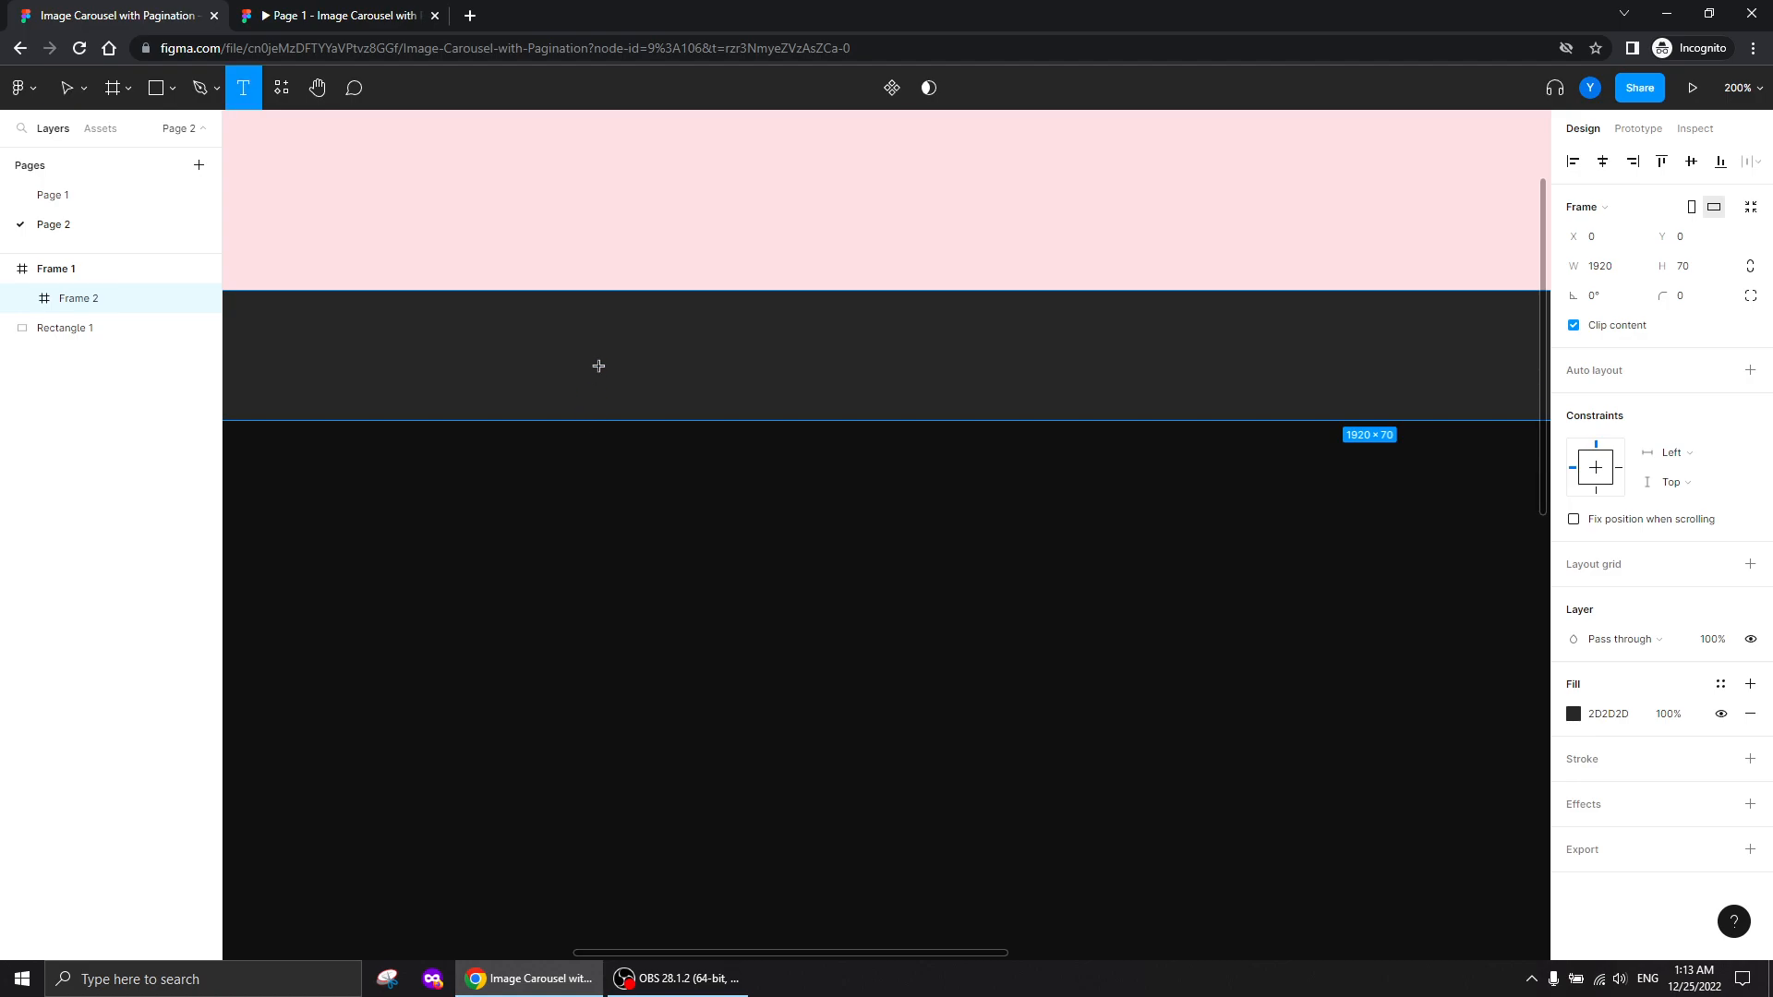
left_click(596, 369)
type("WE")
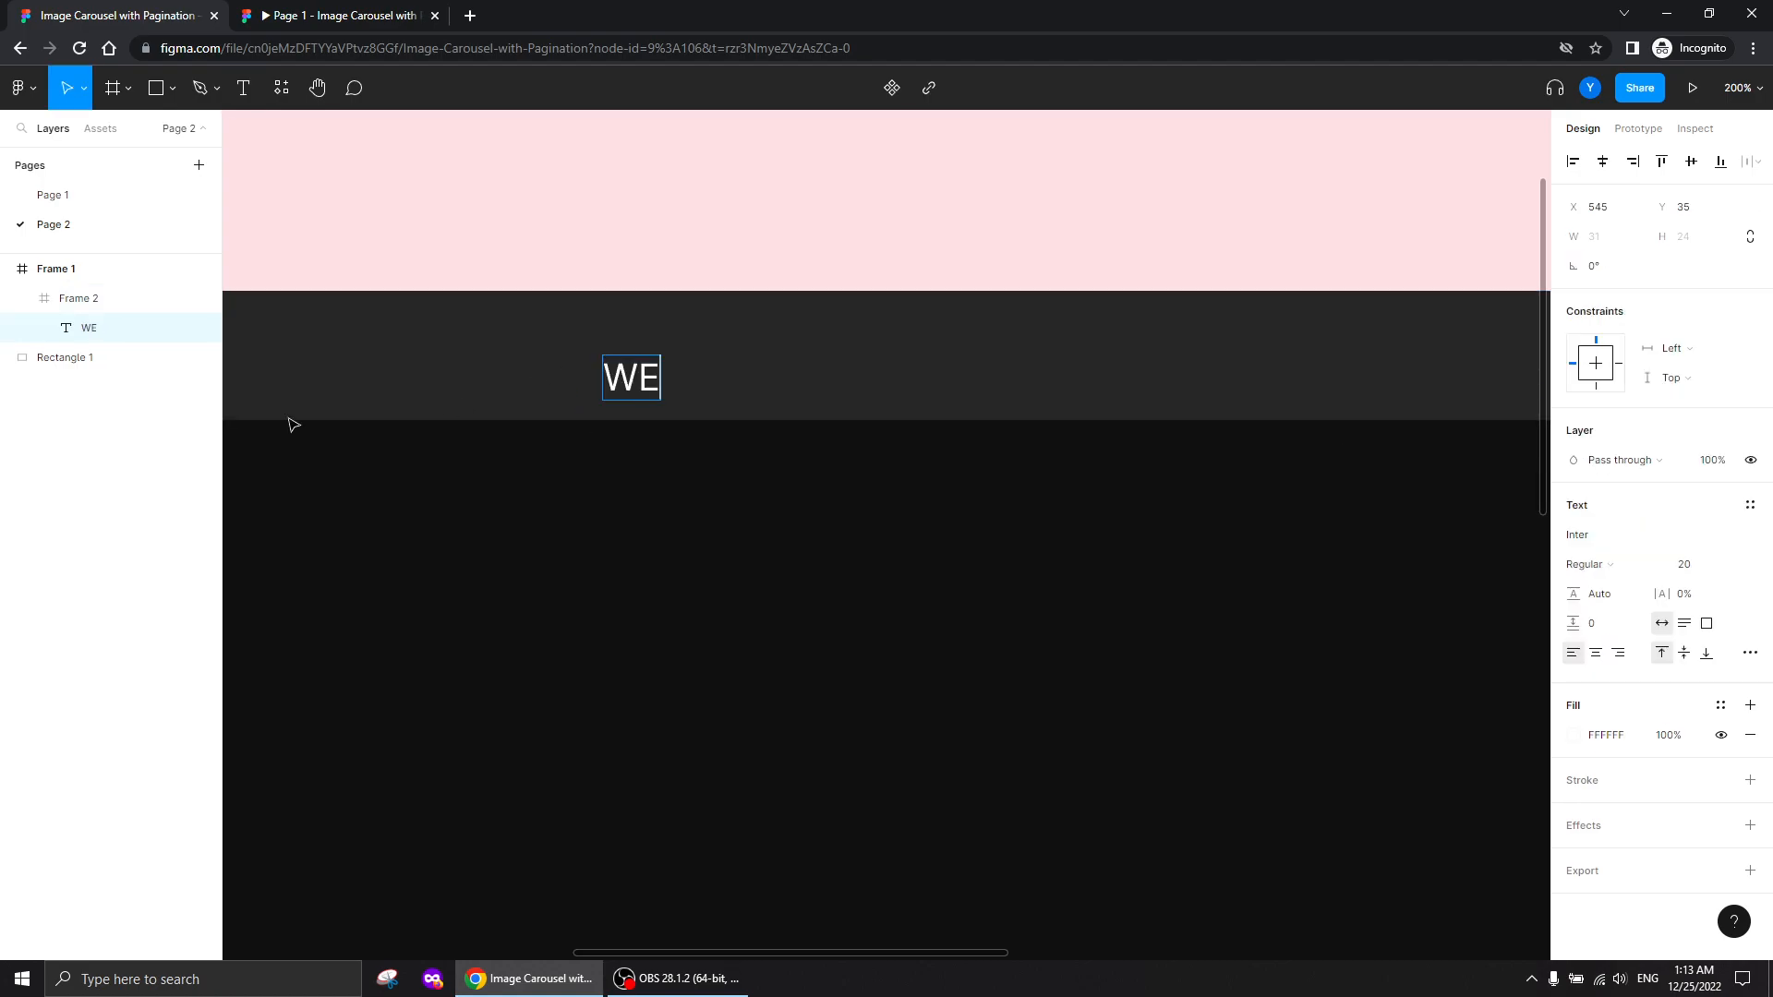
type("BSITE HEADER")
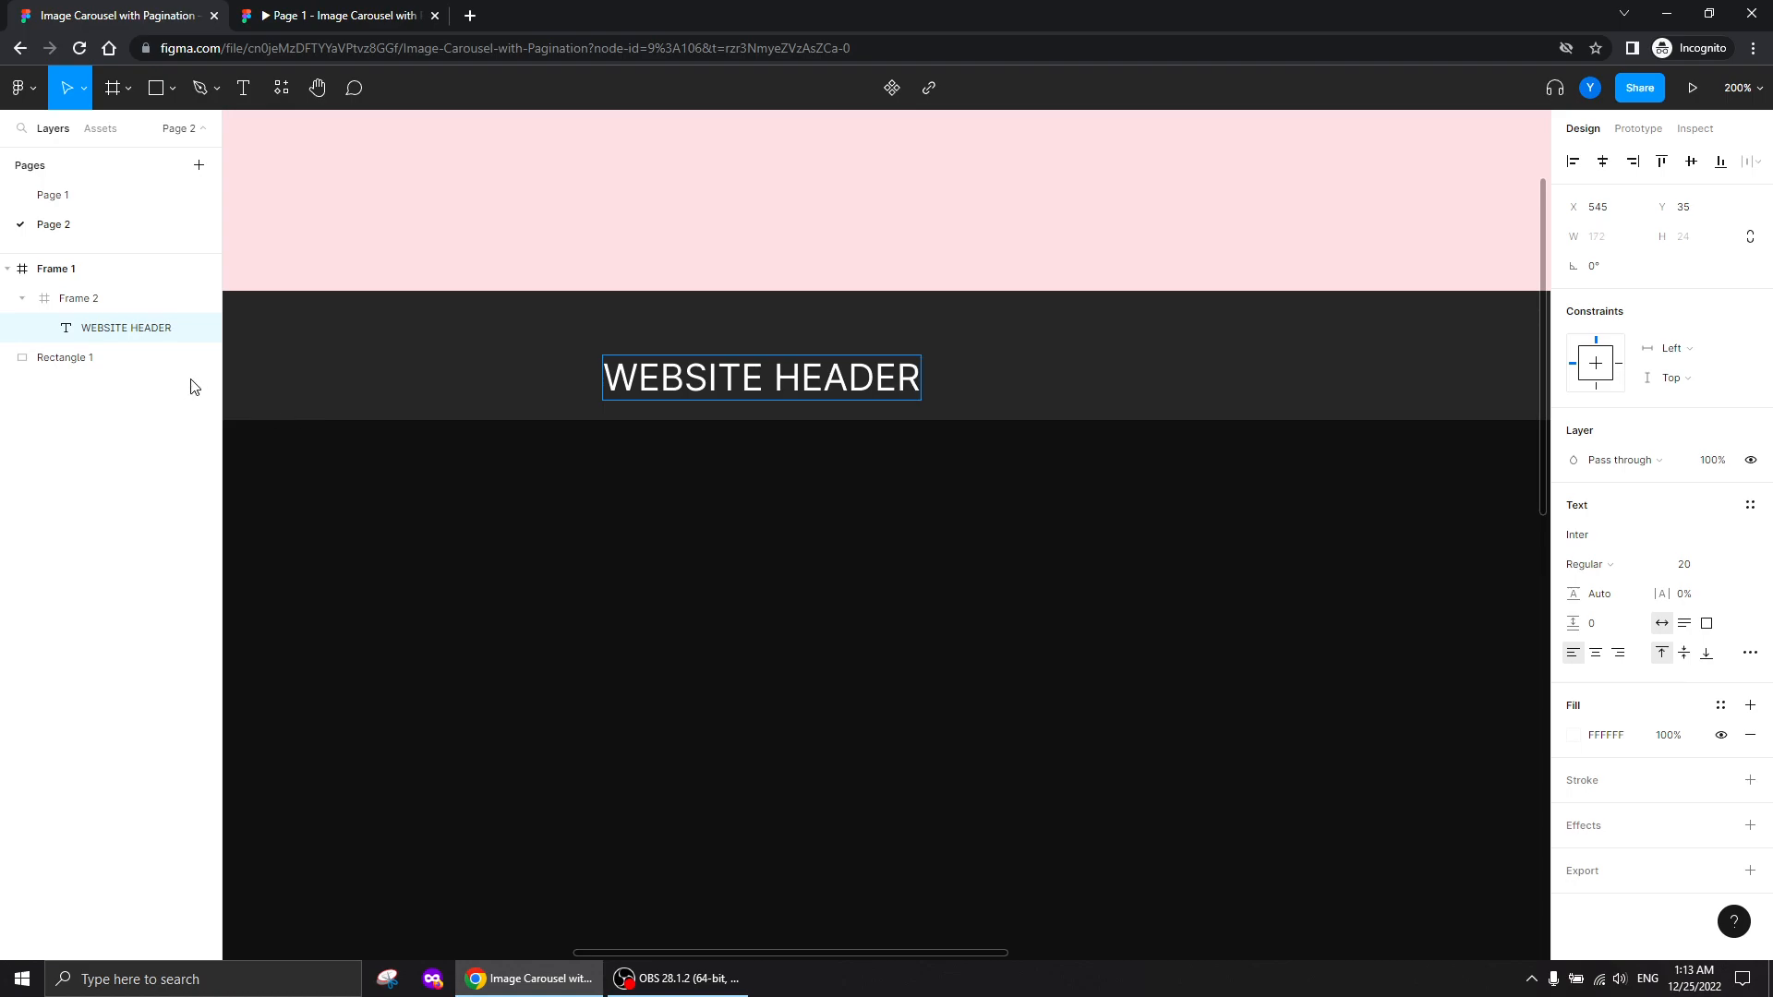
key("Escape")
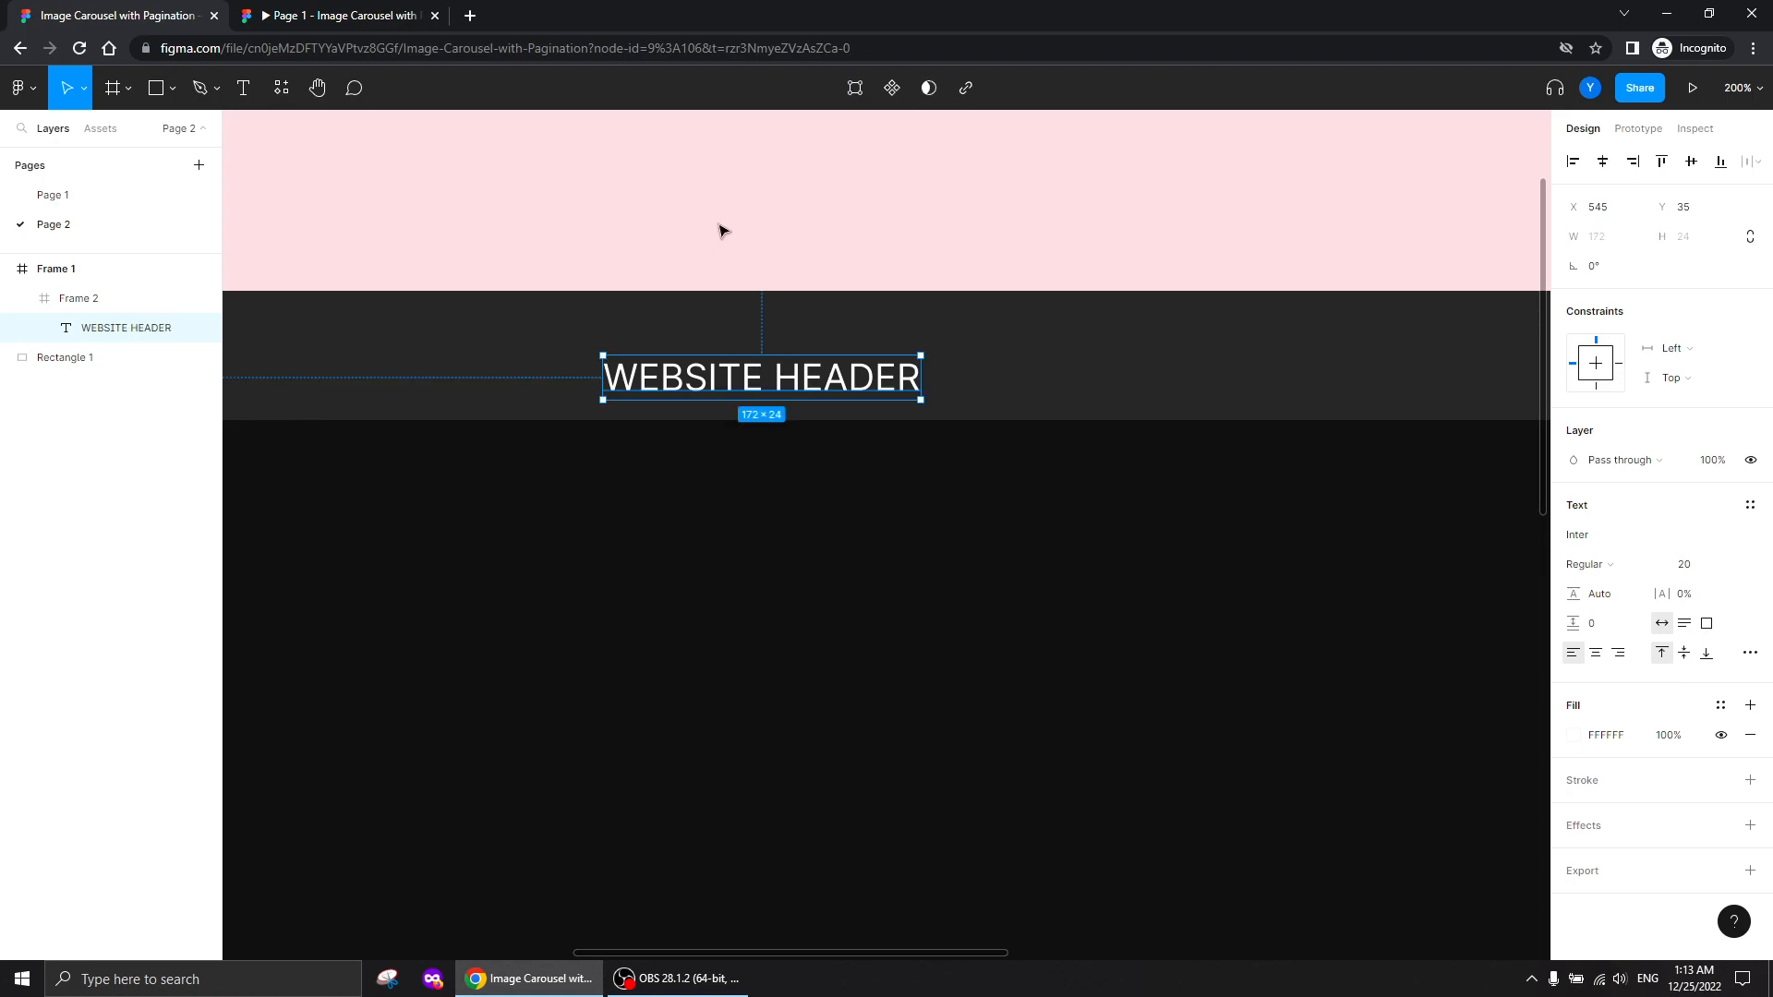
left_click(1603, 162)
left_click(1691, 161)
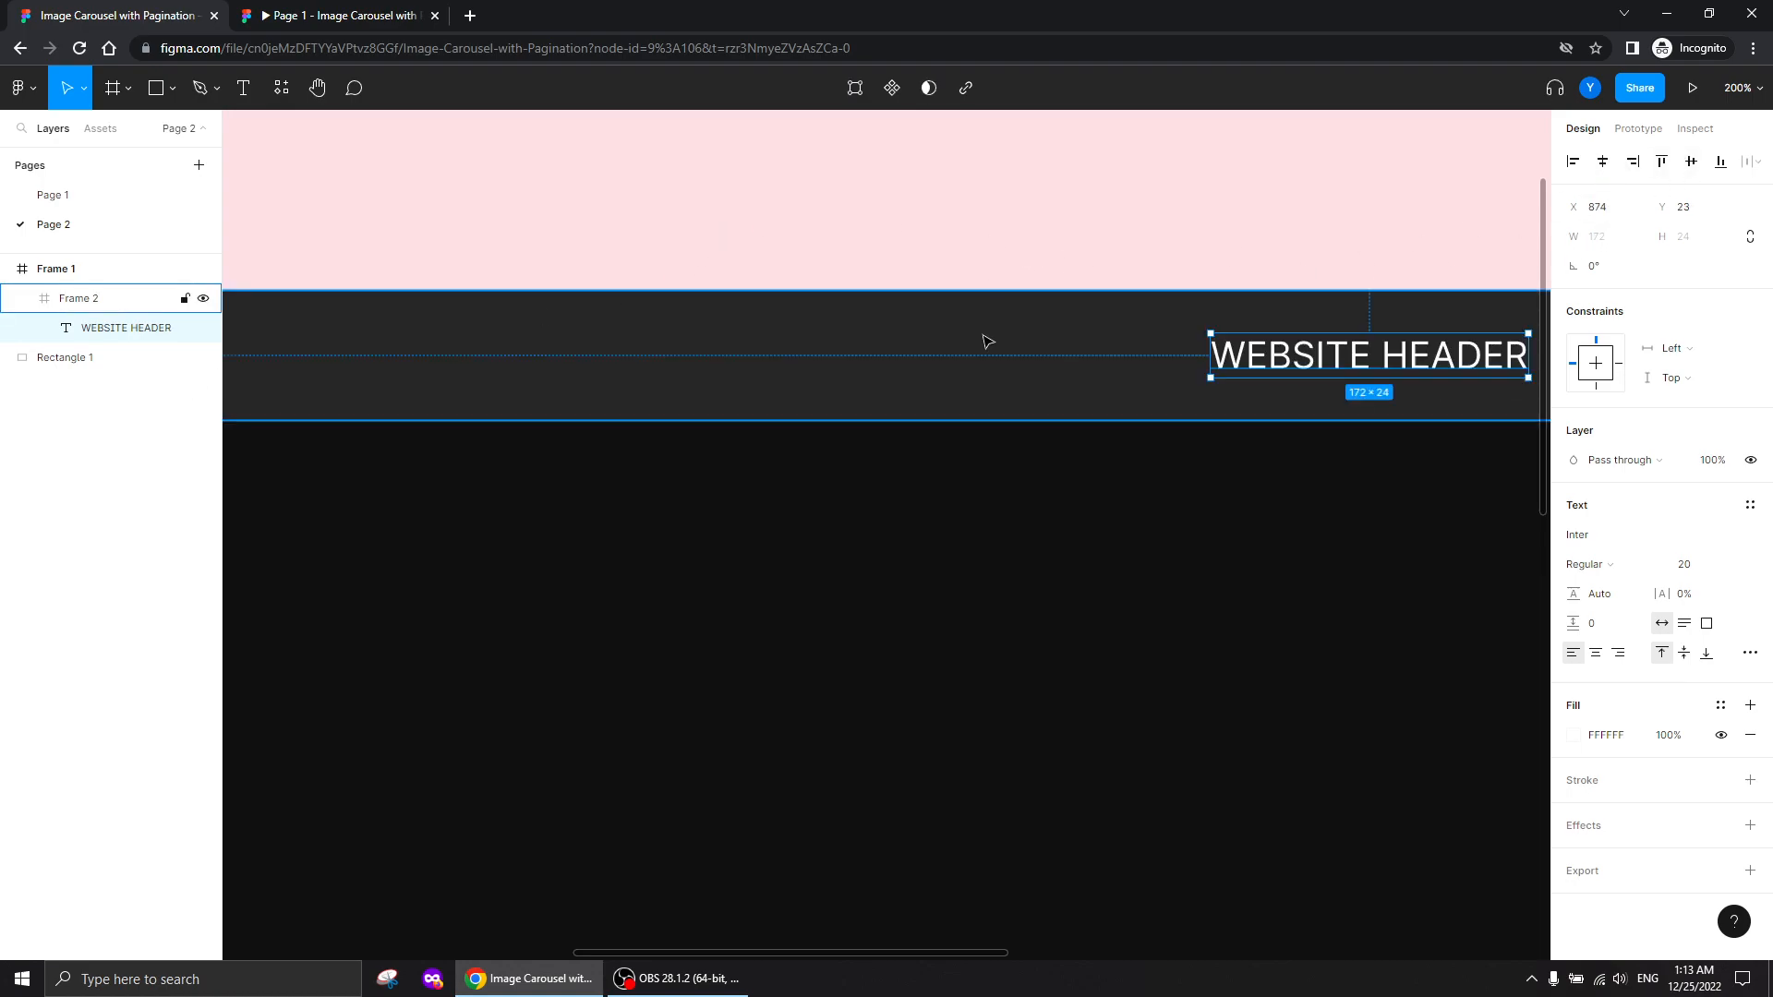
Preview the main frame as a prototype with the Figma interface hidden, and return to the design file
key("shift+0")
left_click(405, 293)
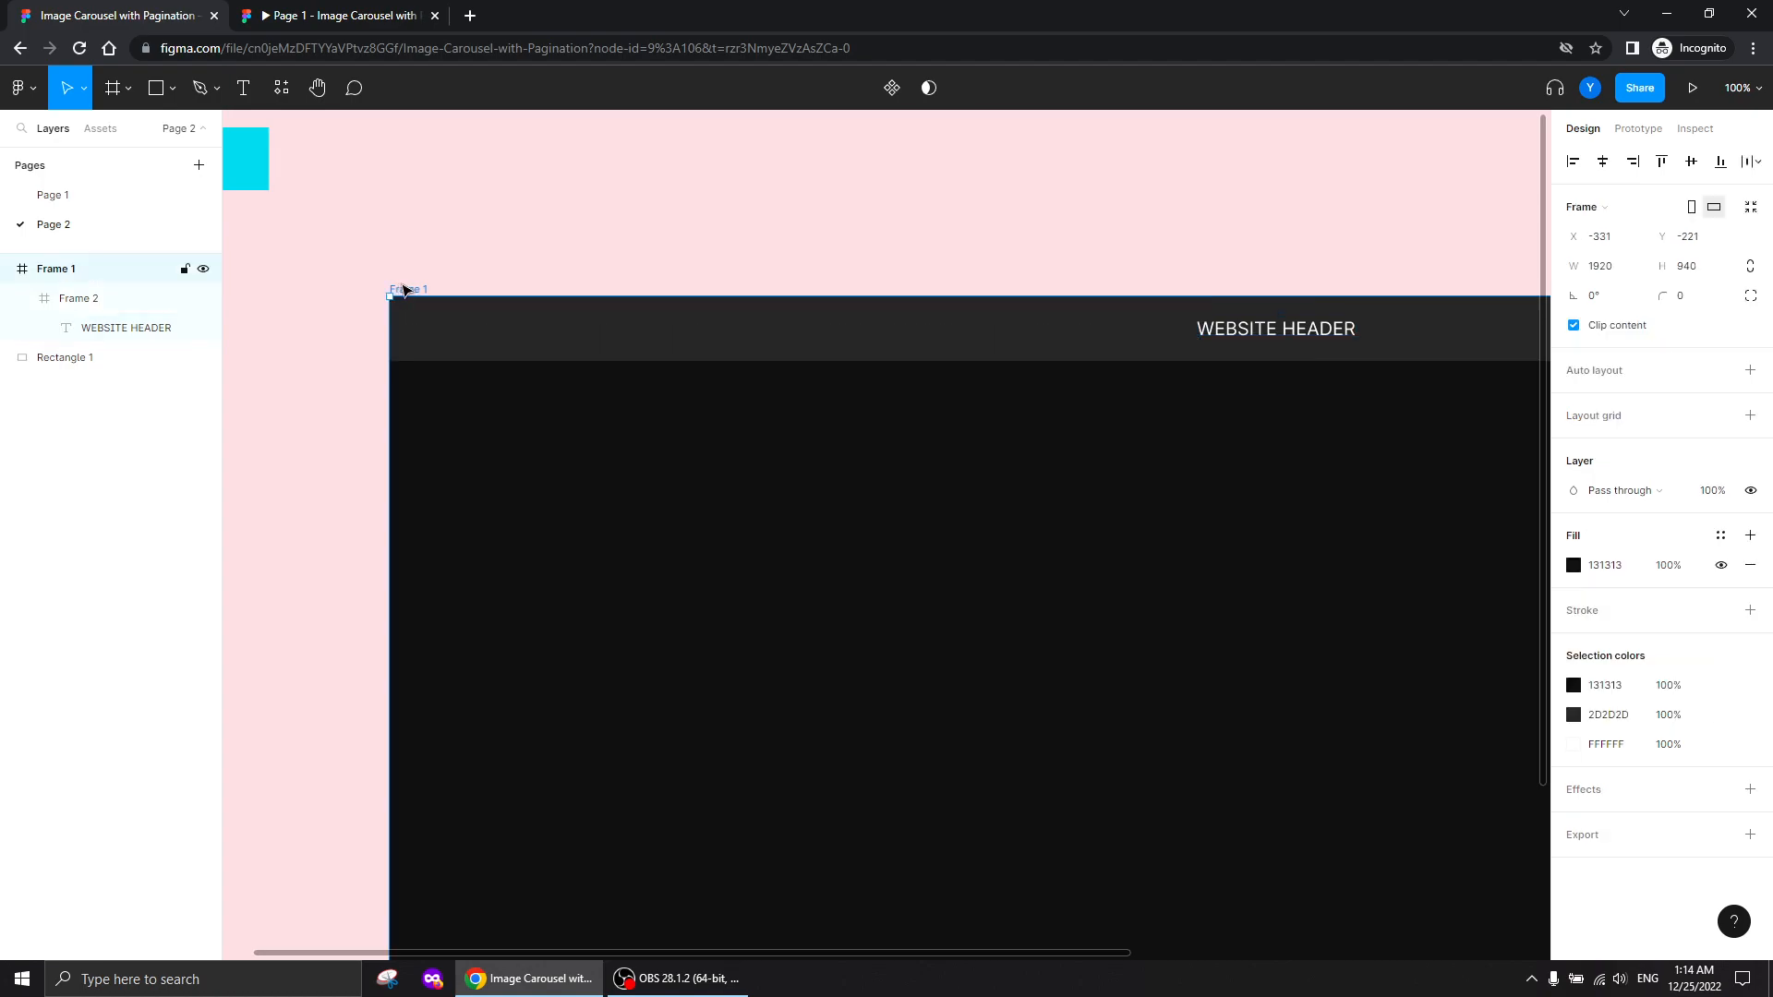
left_click(1692, 87)
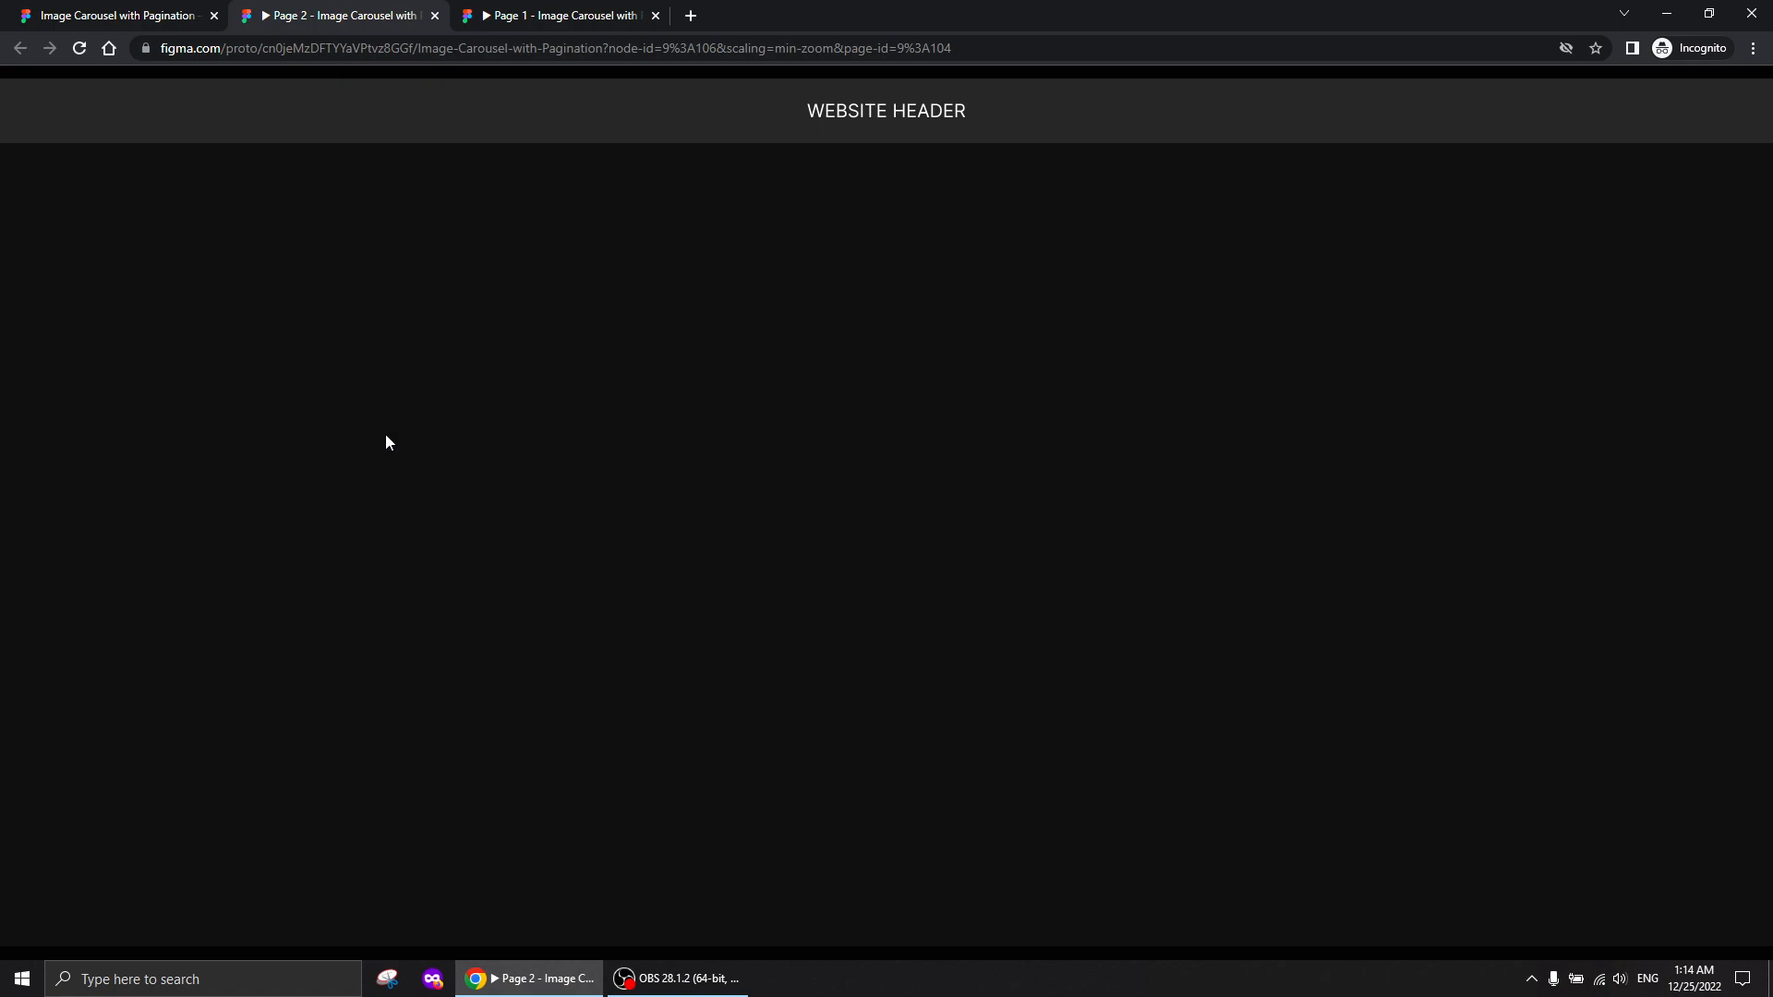
key("ctrl+backslash")
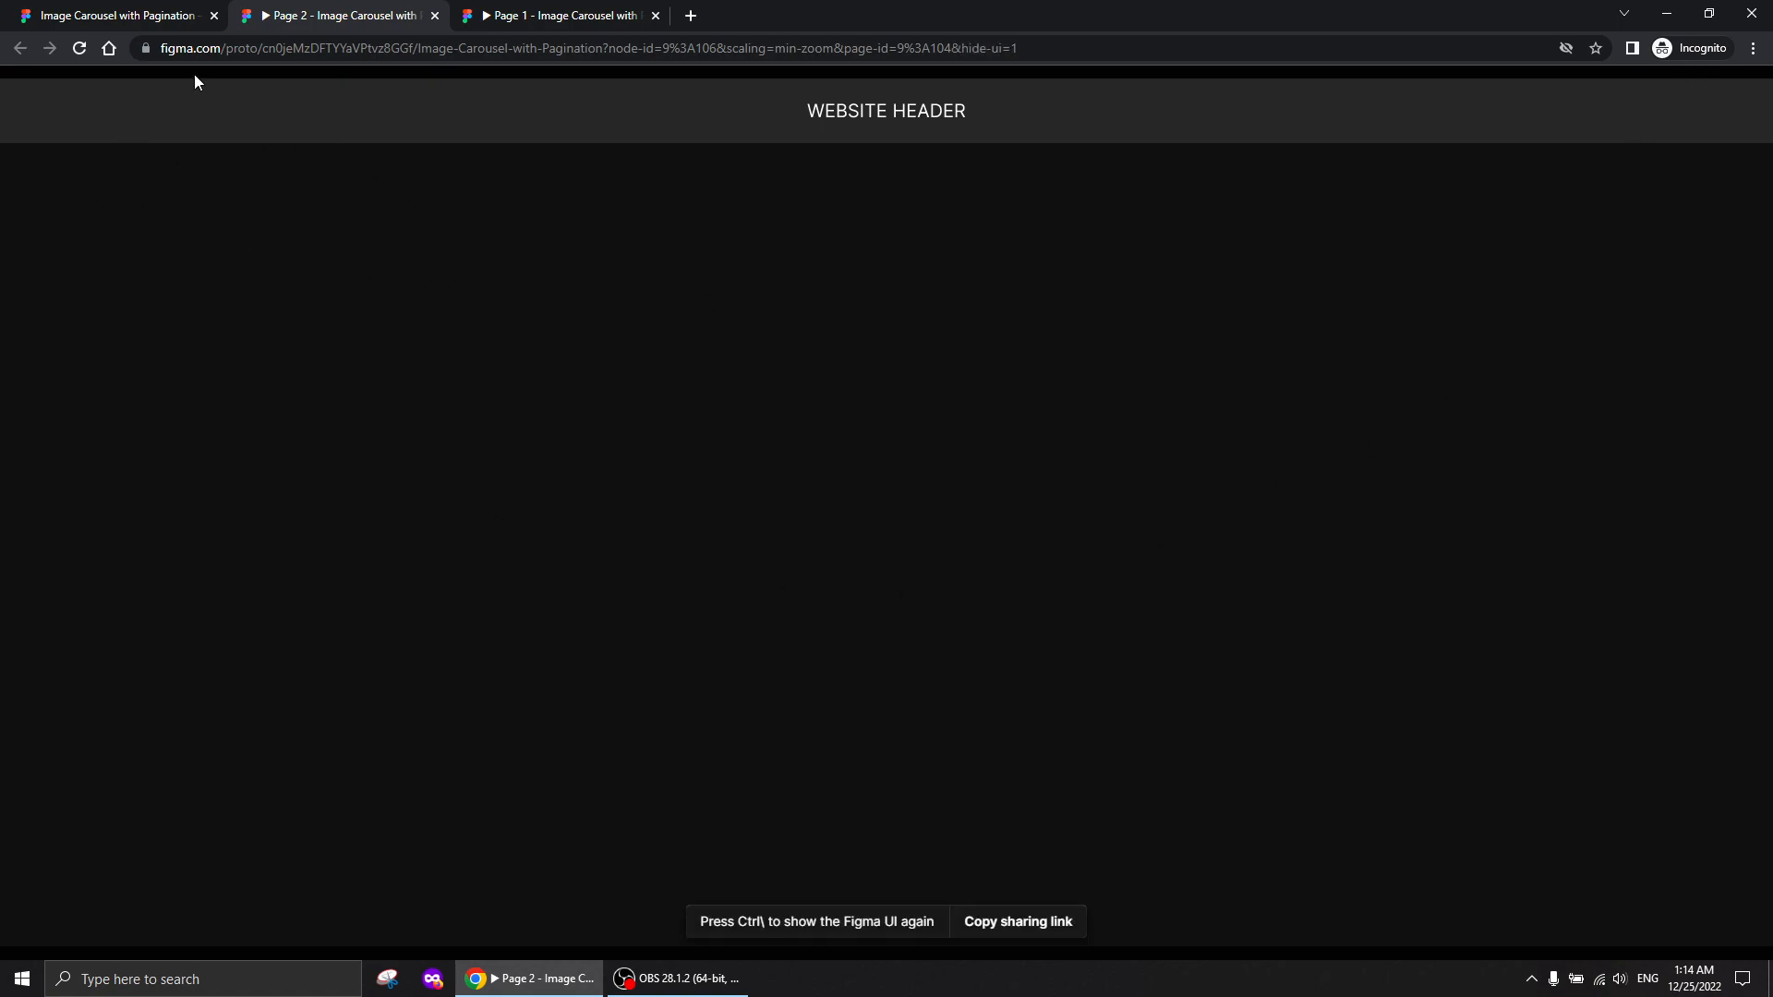
left_click(139, 15)
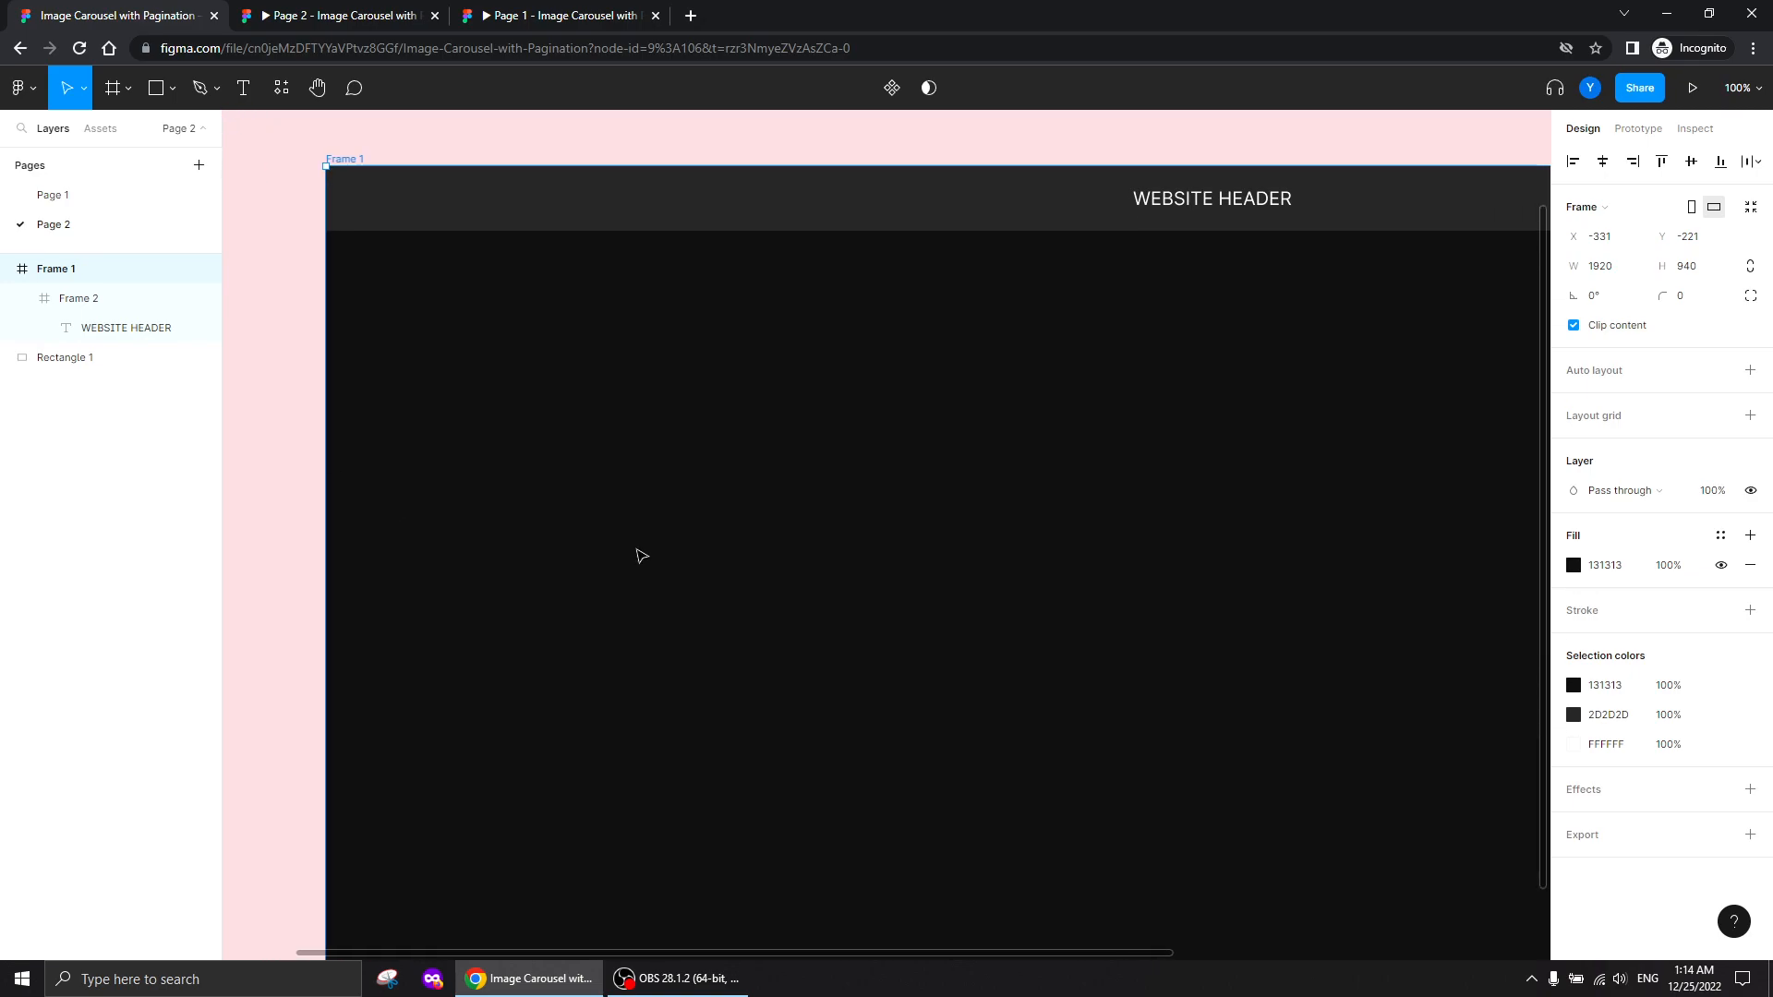
Draw a small square frame near the lower middle of the dark frame and set its size to 40 × 40
scroll(627, 557, "down", 3)
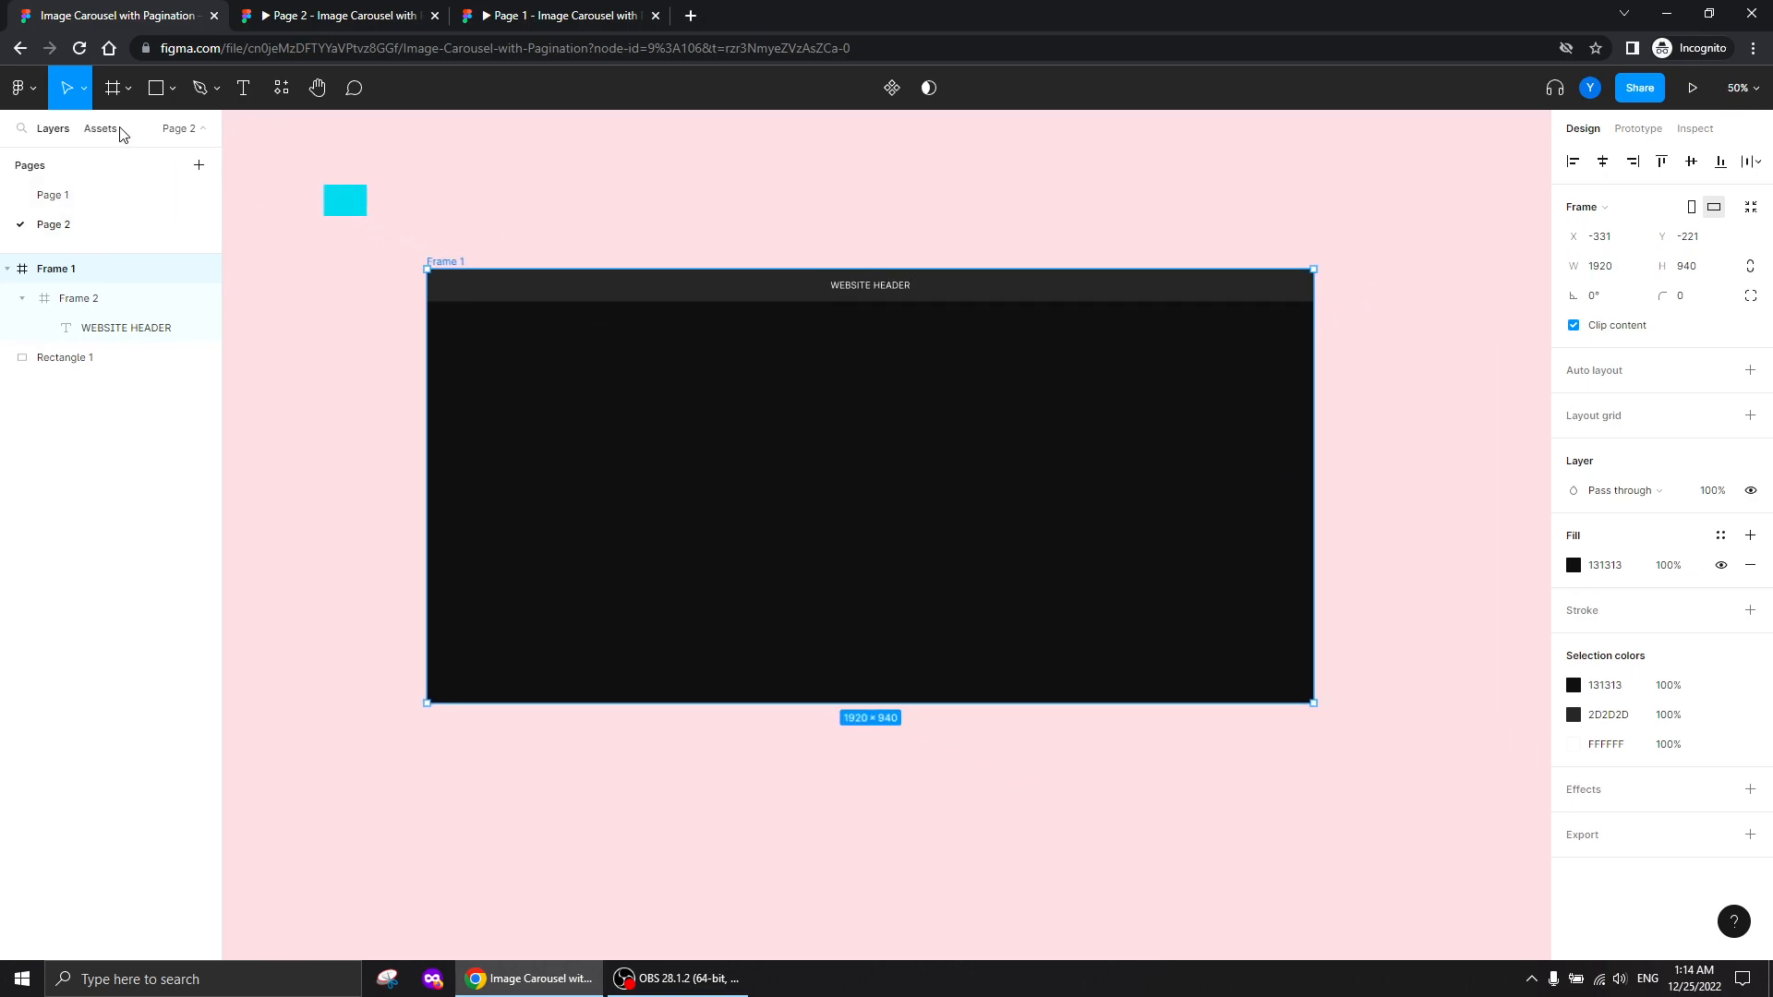
left_click(113, 88)
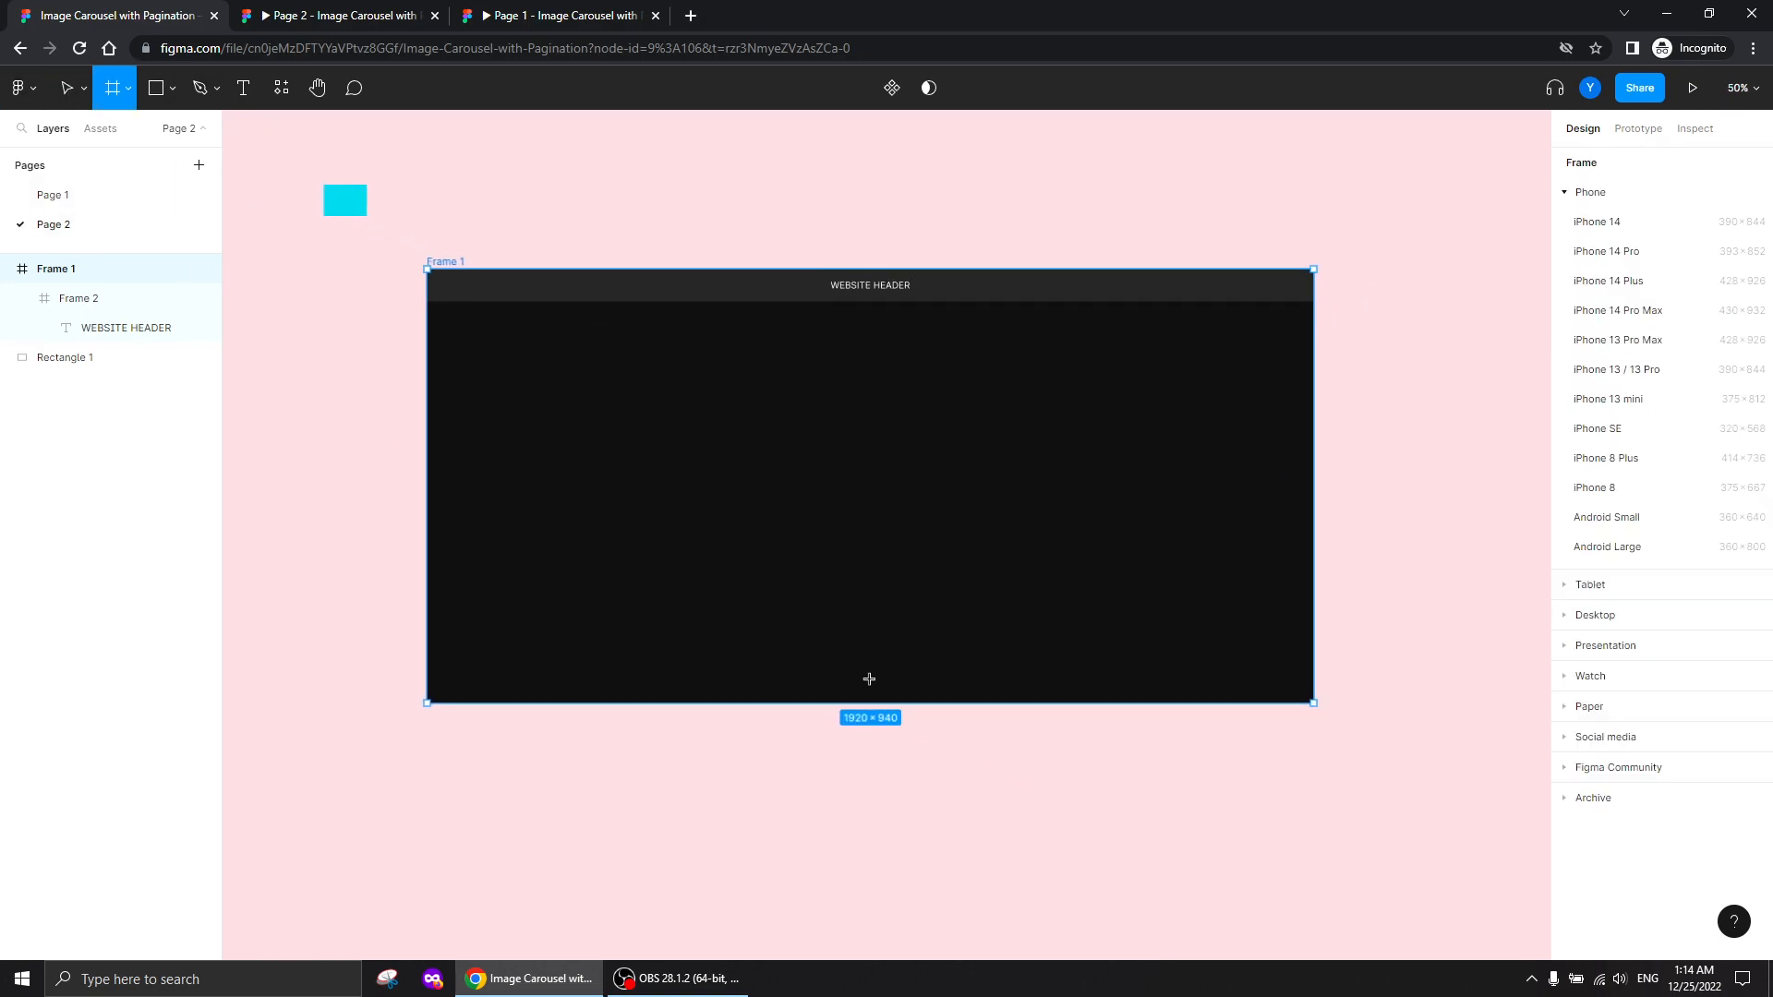
key("shift+0")
left_click_drag(773, 636, 720, 688)
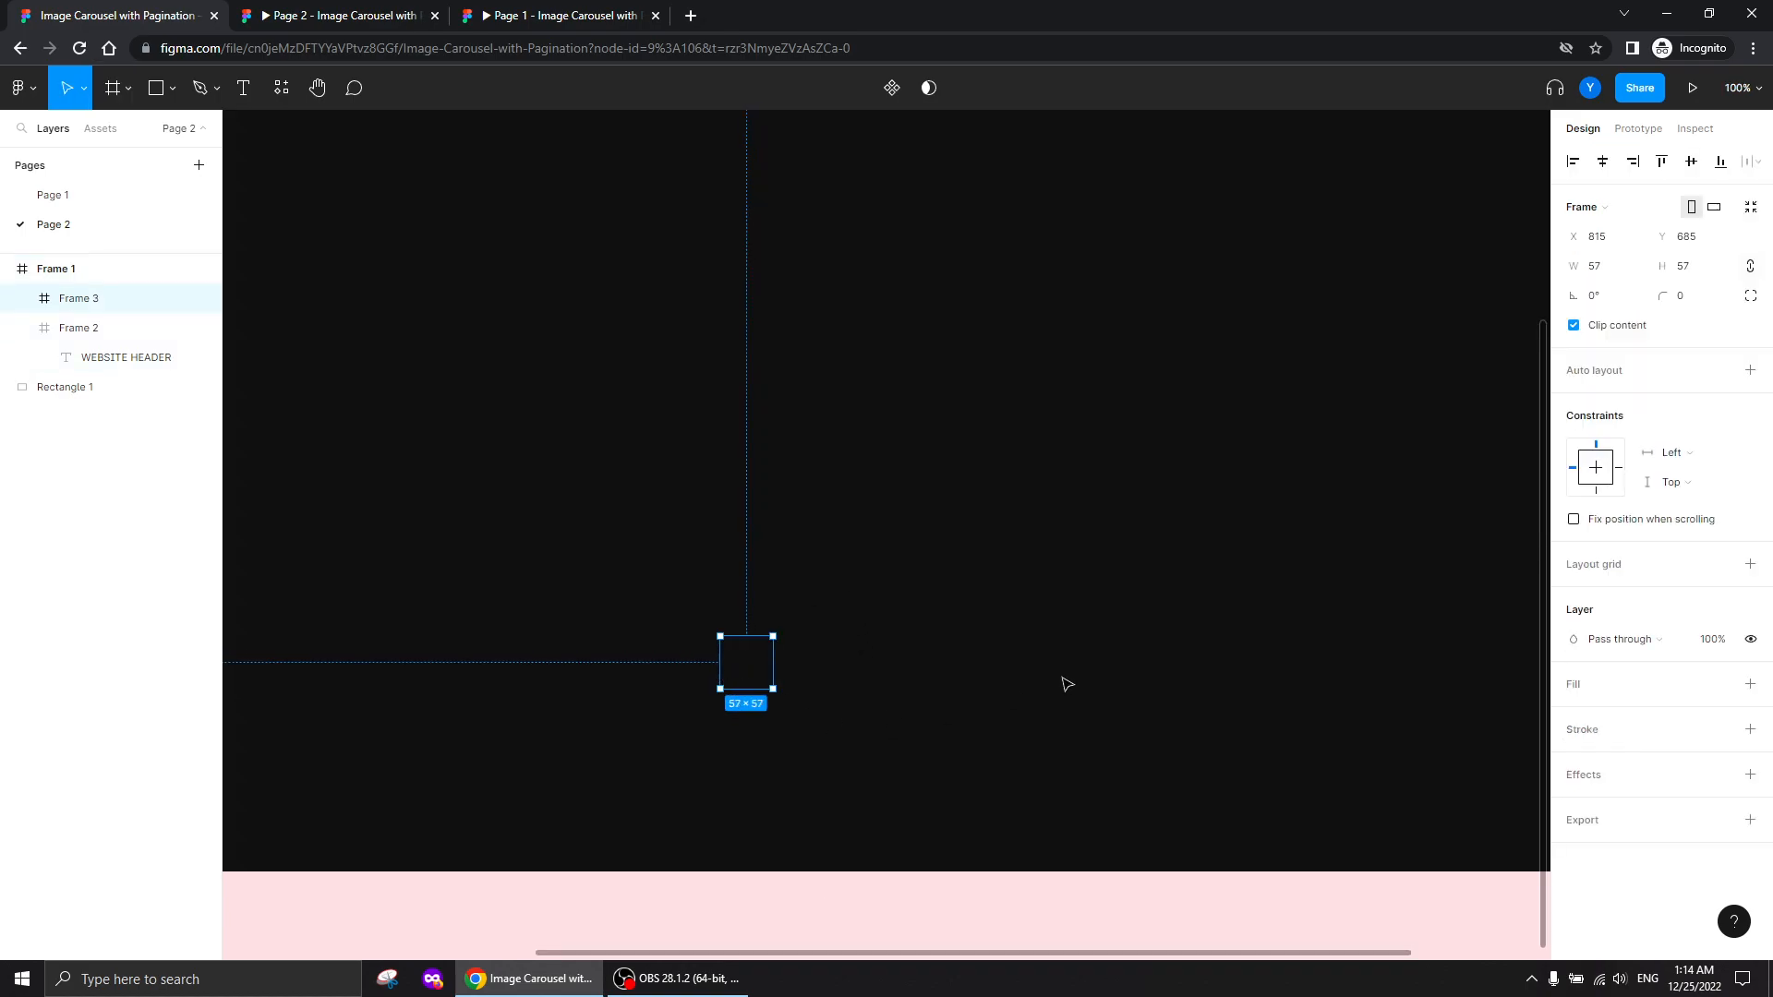
left_click(1692, 274)
type("40")
key("Return")
scroll(1045, 598, "down", 2)
scroll(1046, 598, "left", 3)
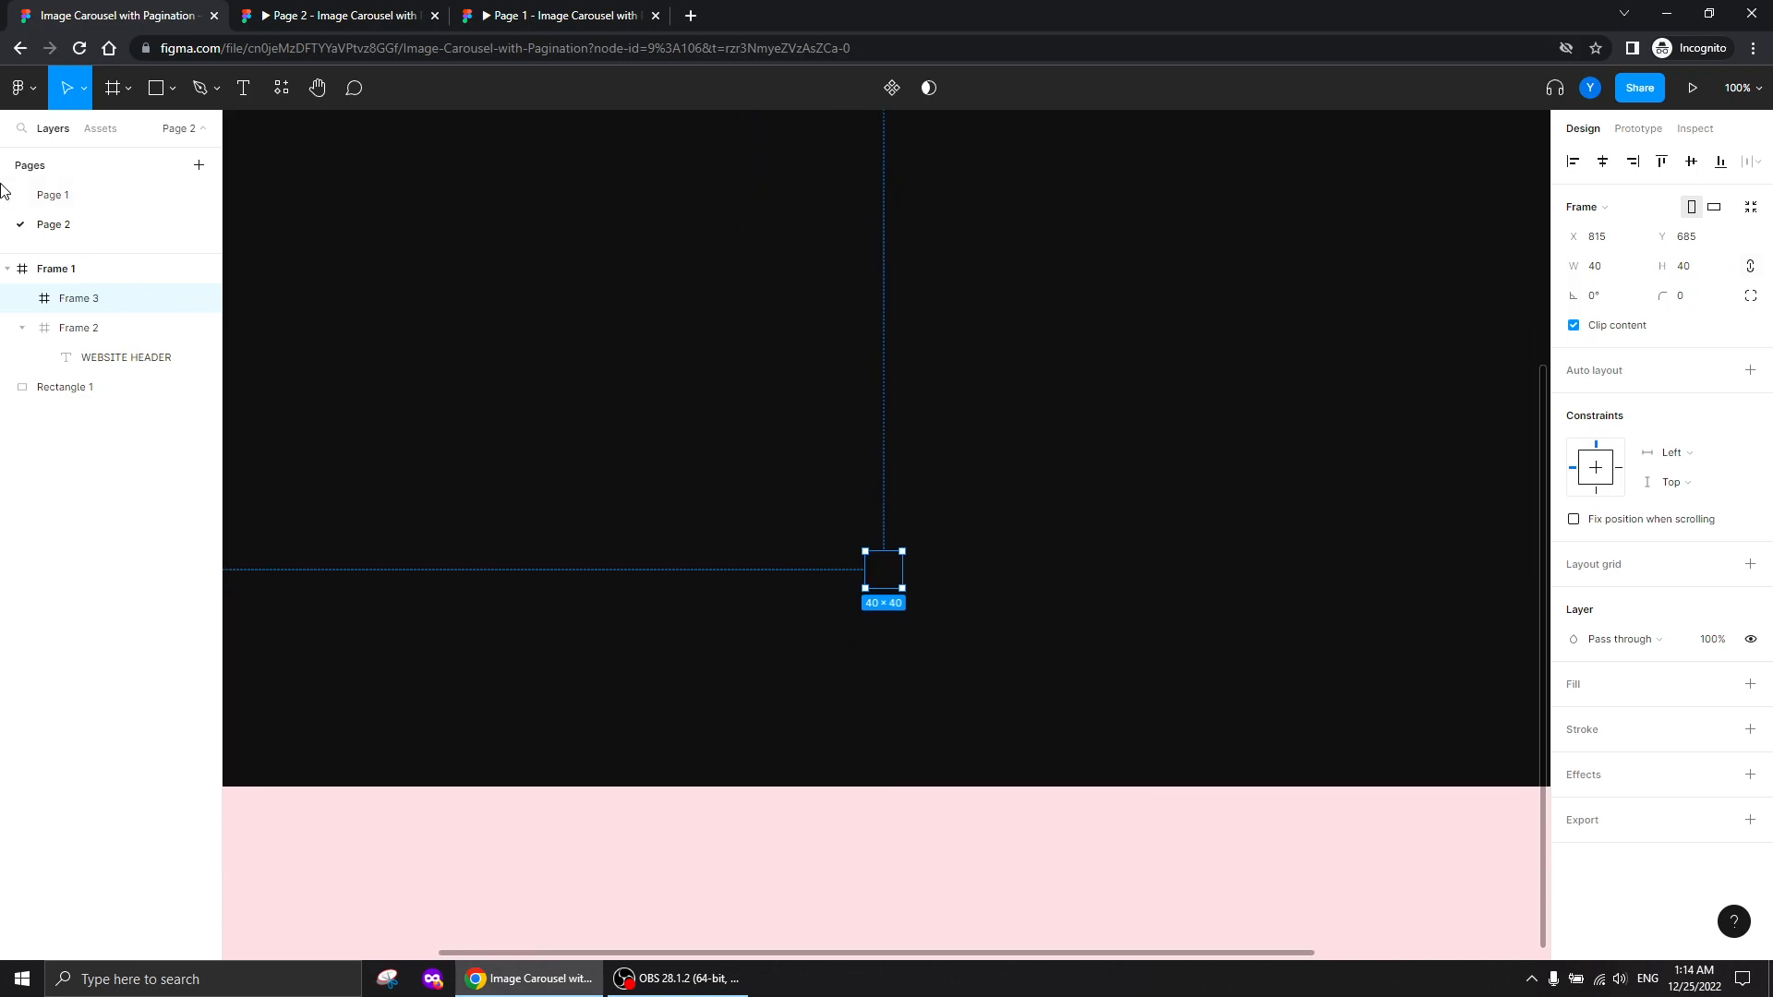
Rename the frame containing the WEBSITE HEADER text as "header" and clear the selection
left_click(77, 330)
double_click(80, 331)
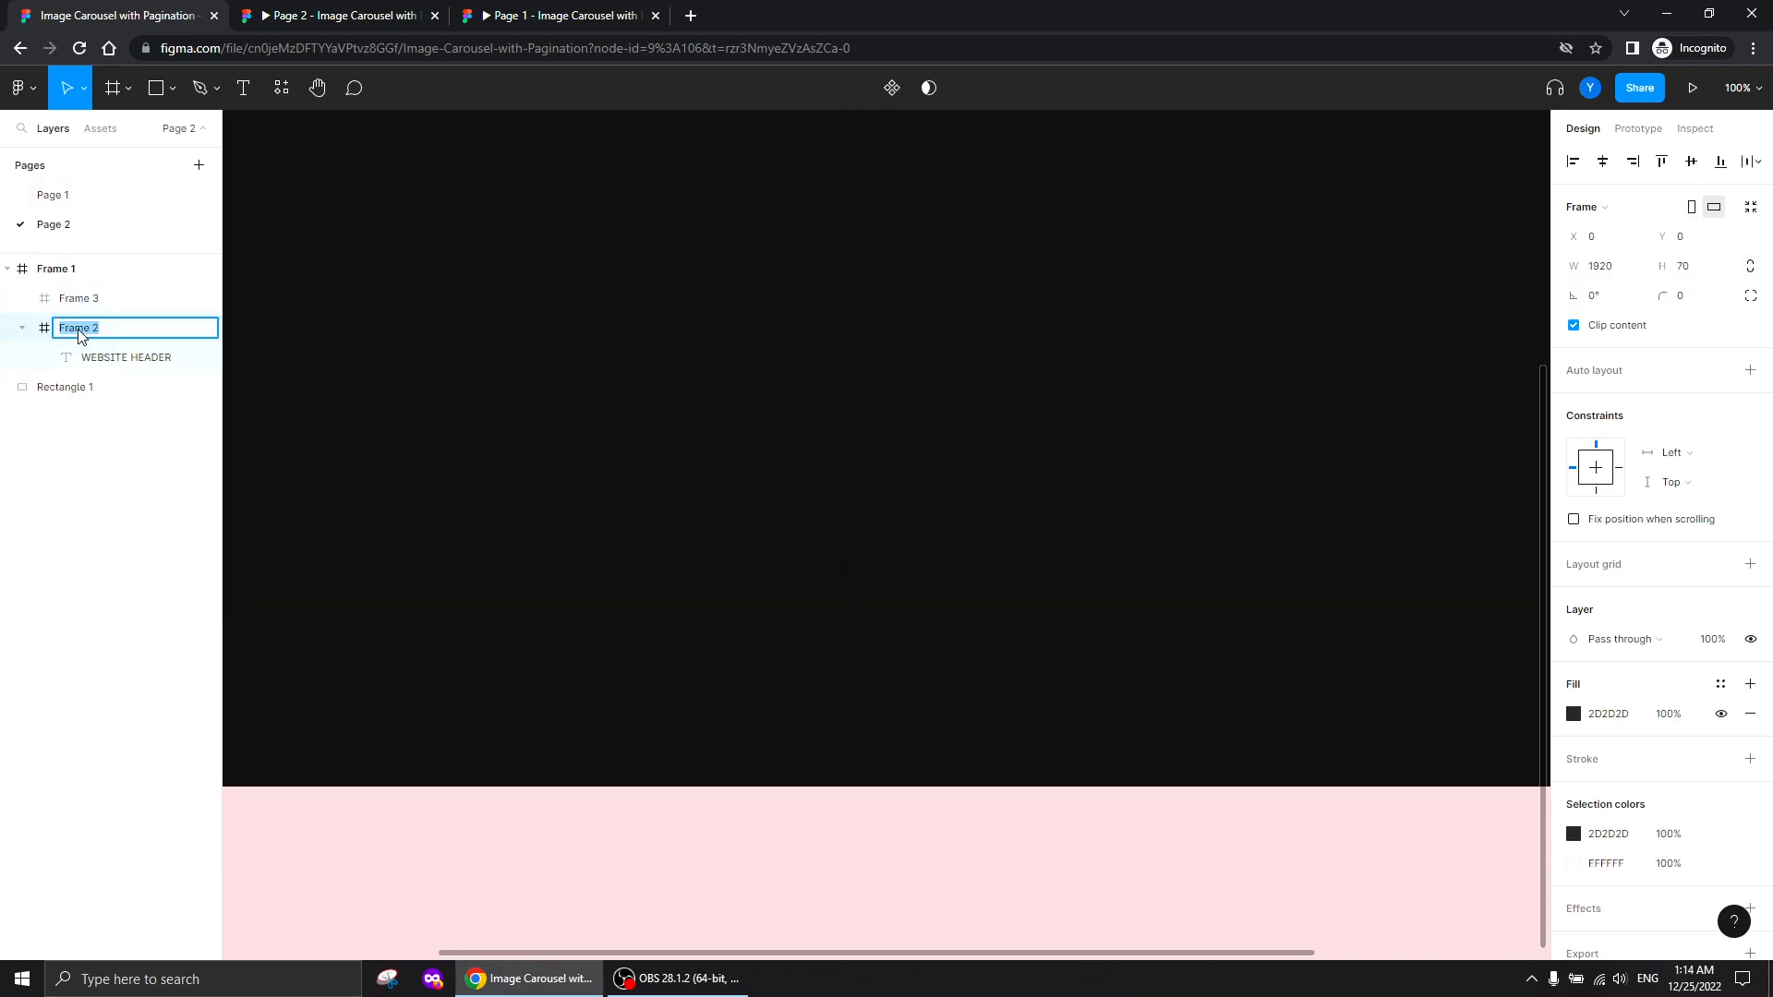
type("header")
key("Return")
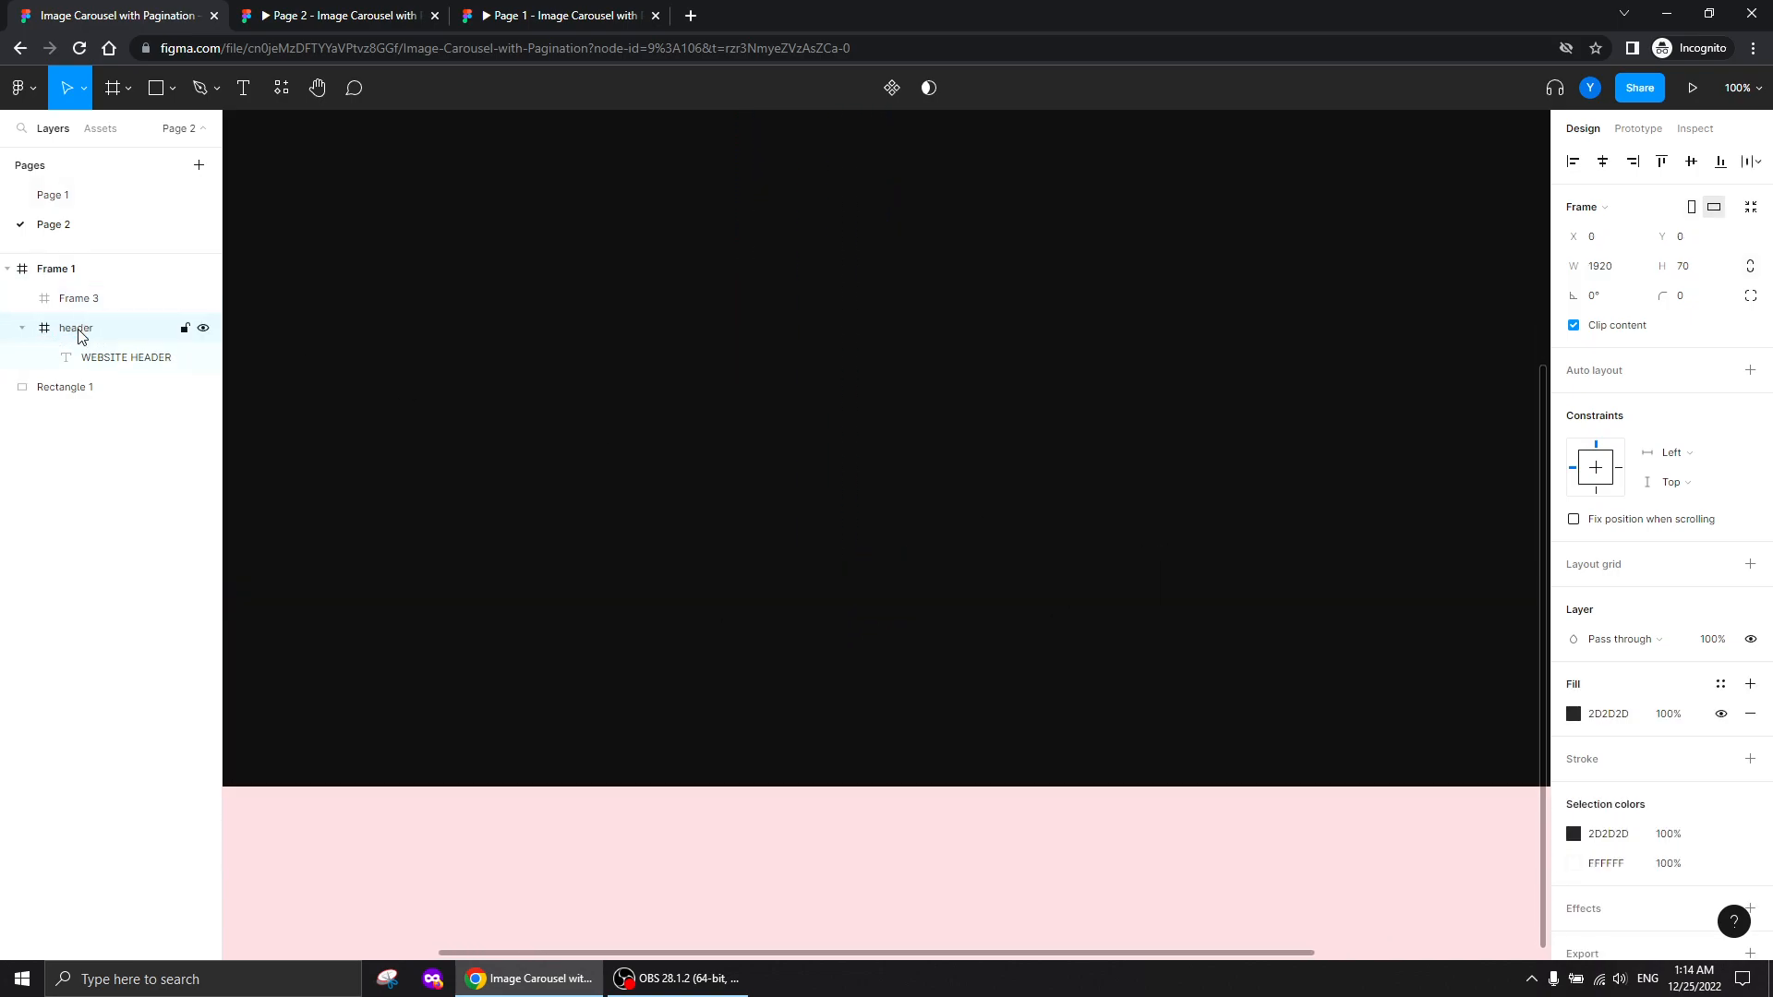
left_click(750, 542)
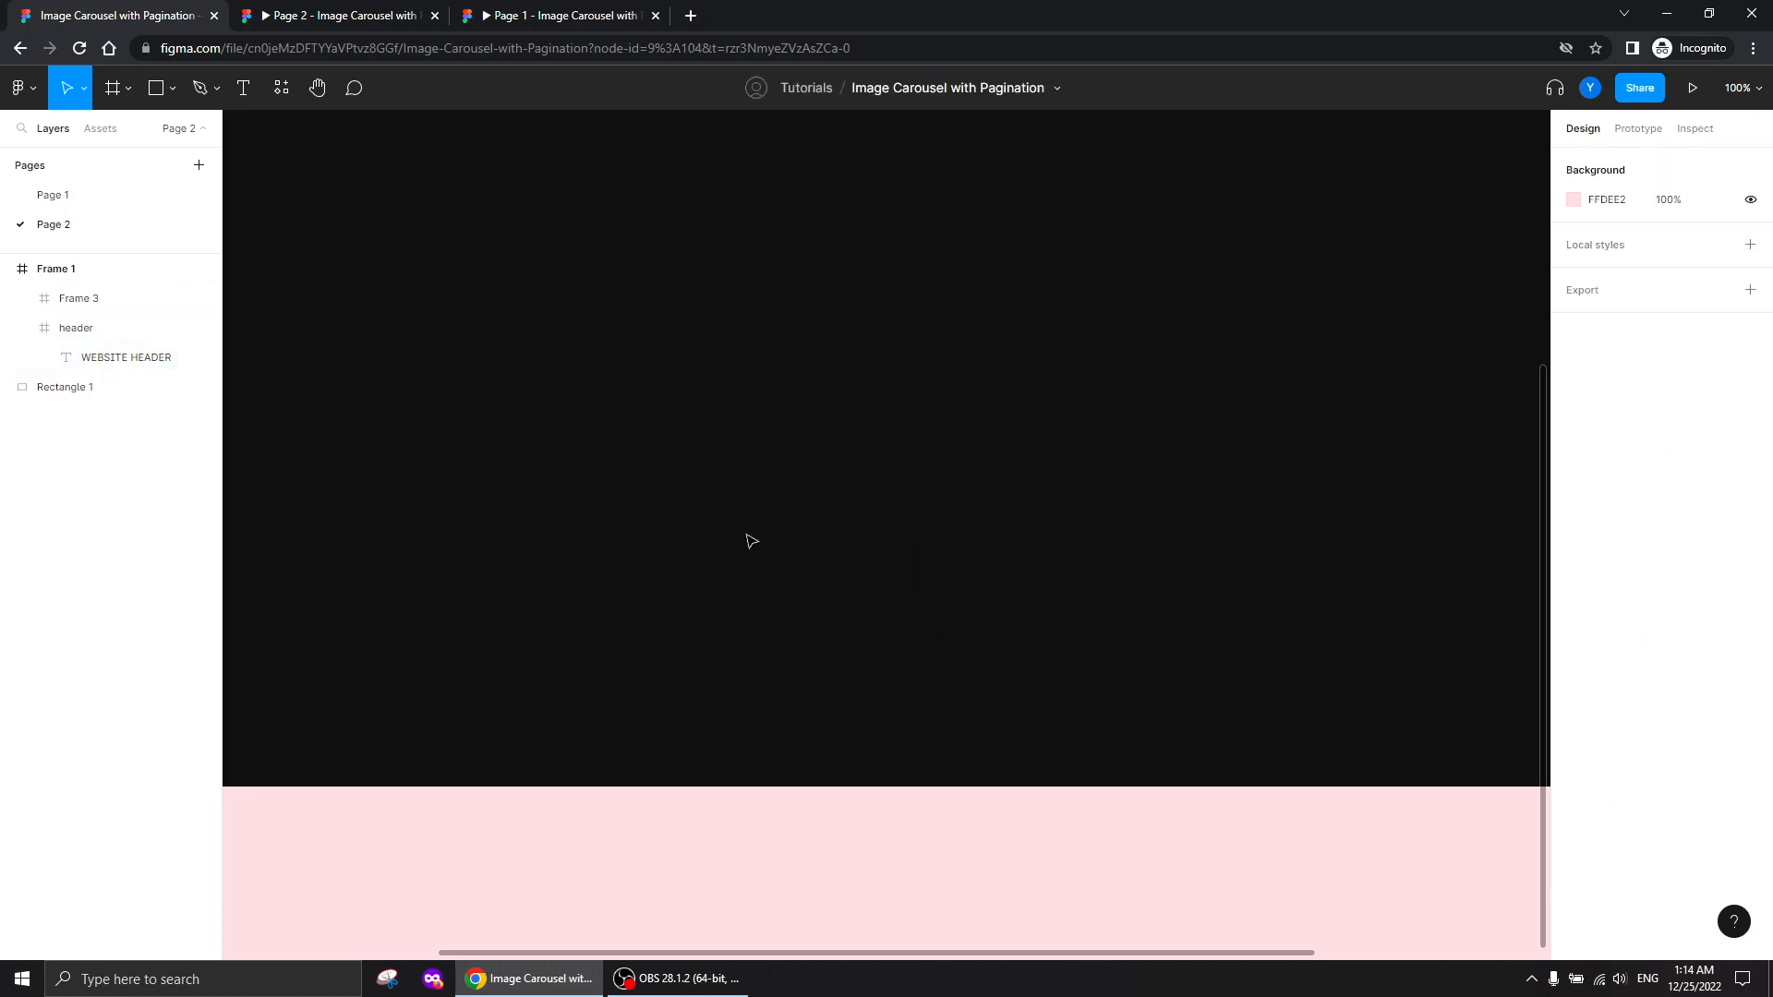
Give the small square frame a white FFFFFF stroke and set its corner radius to 30
left_click(70, 297)
left_click(1747, 731)
left_click(1573, 758)
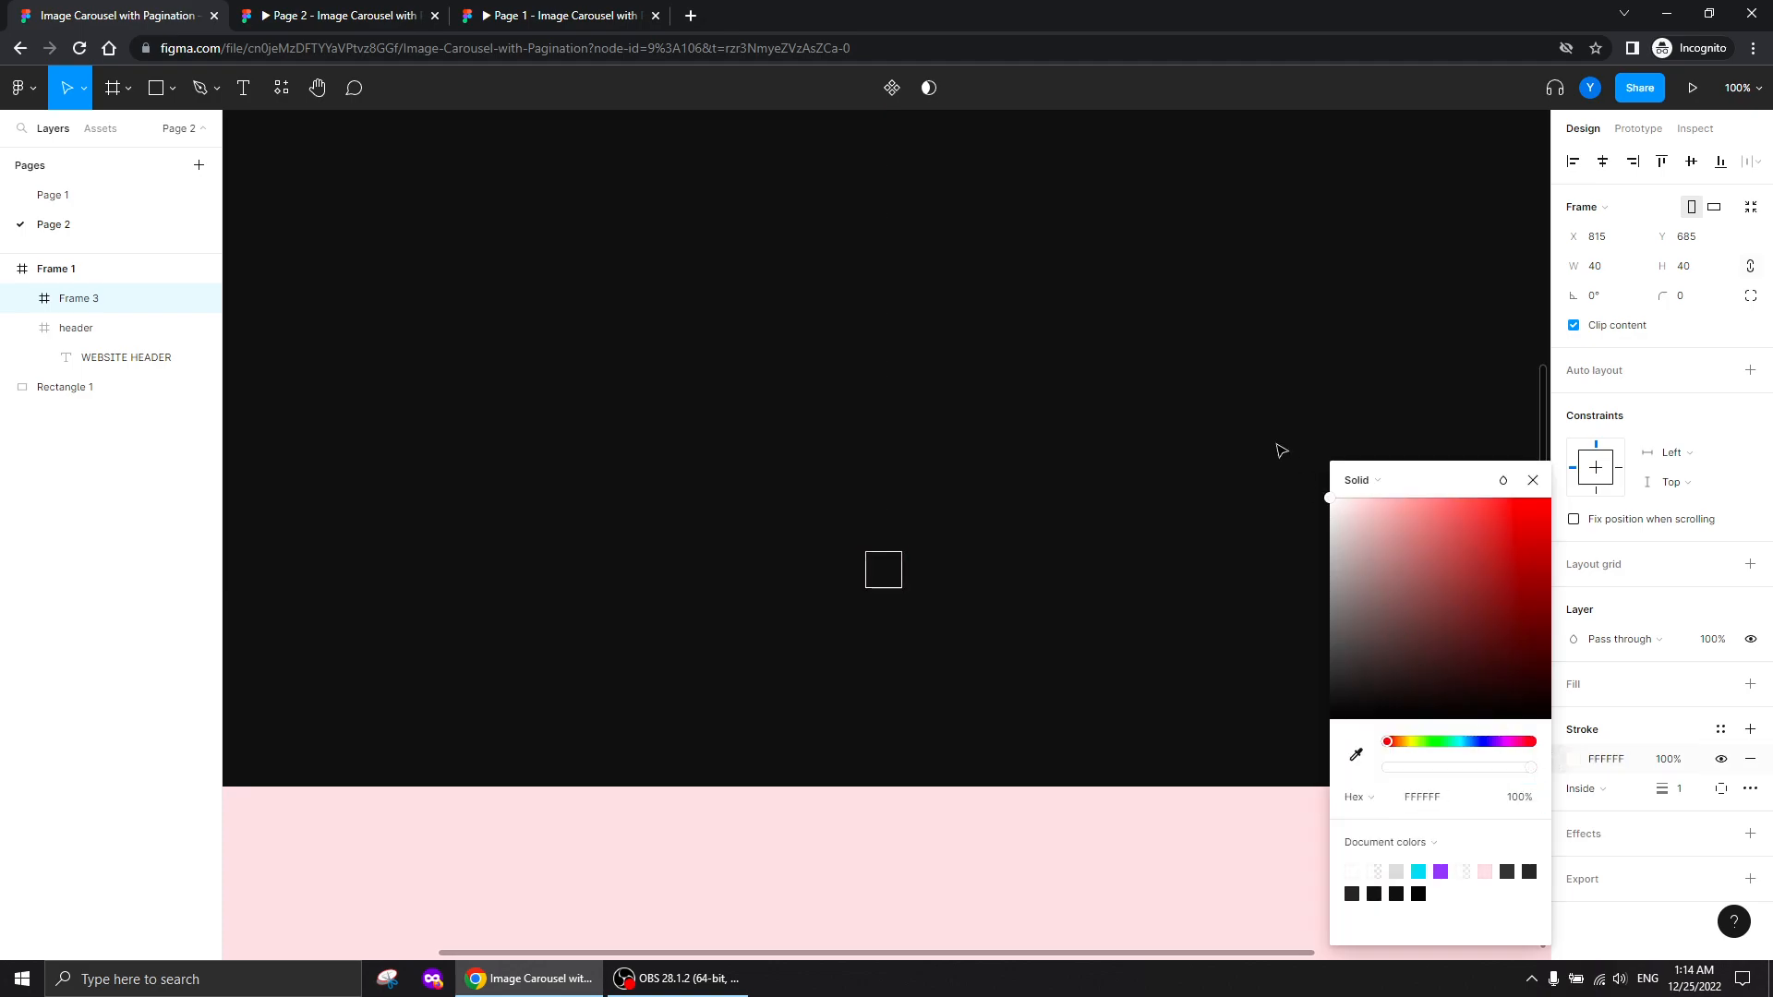
left_click(1685, 296)
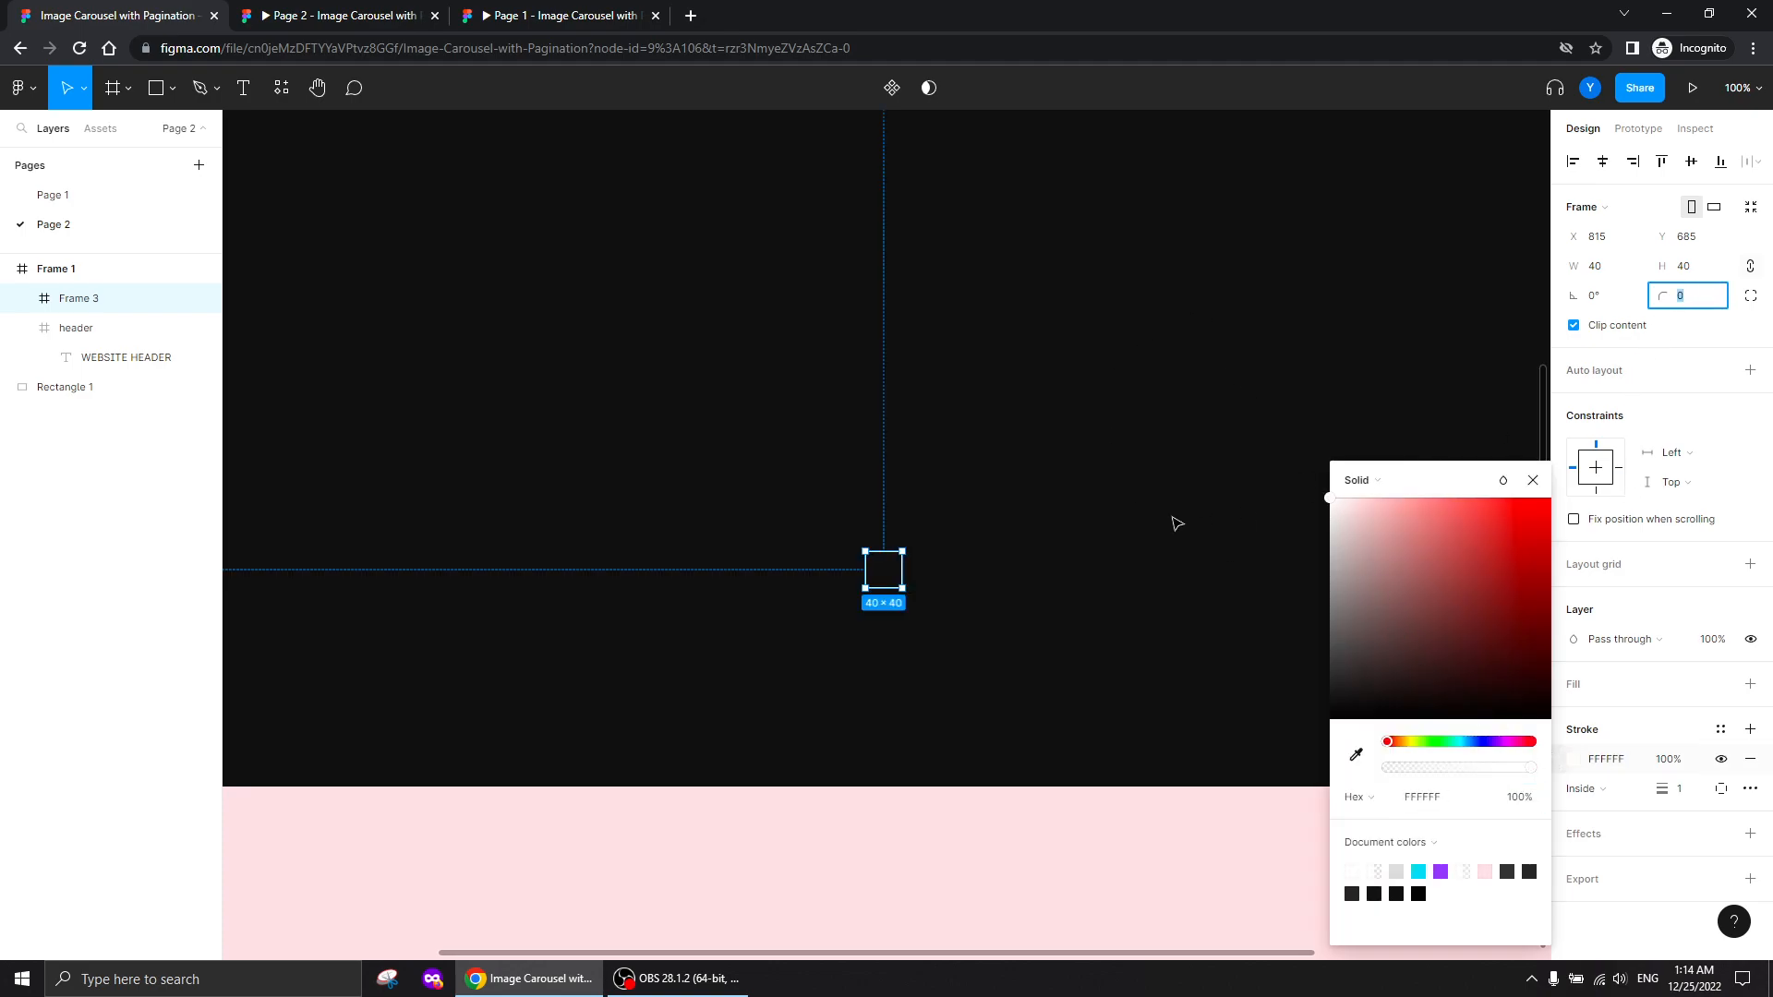
key("Return")
left_click(976, 575)
left_click(884, 577)
Rename the round button frame as "left"
double_click(107, 301)
key("BackSpace")
type("left")
key("Return")
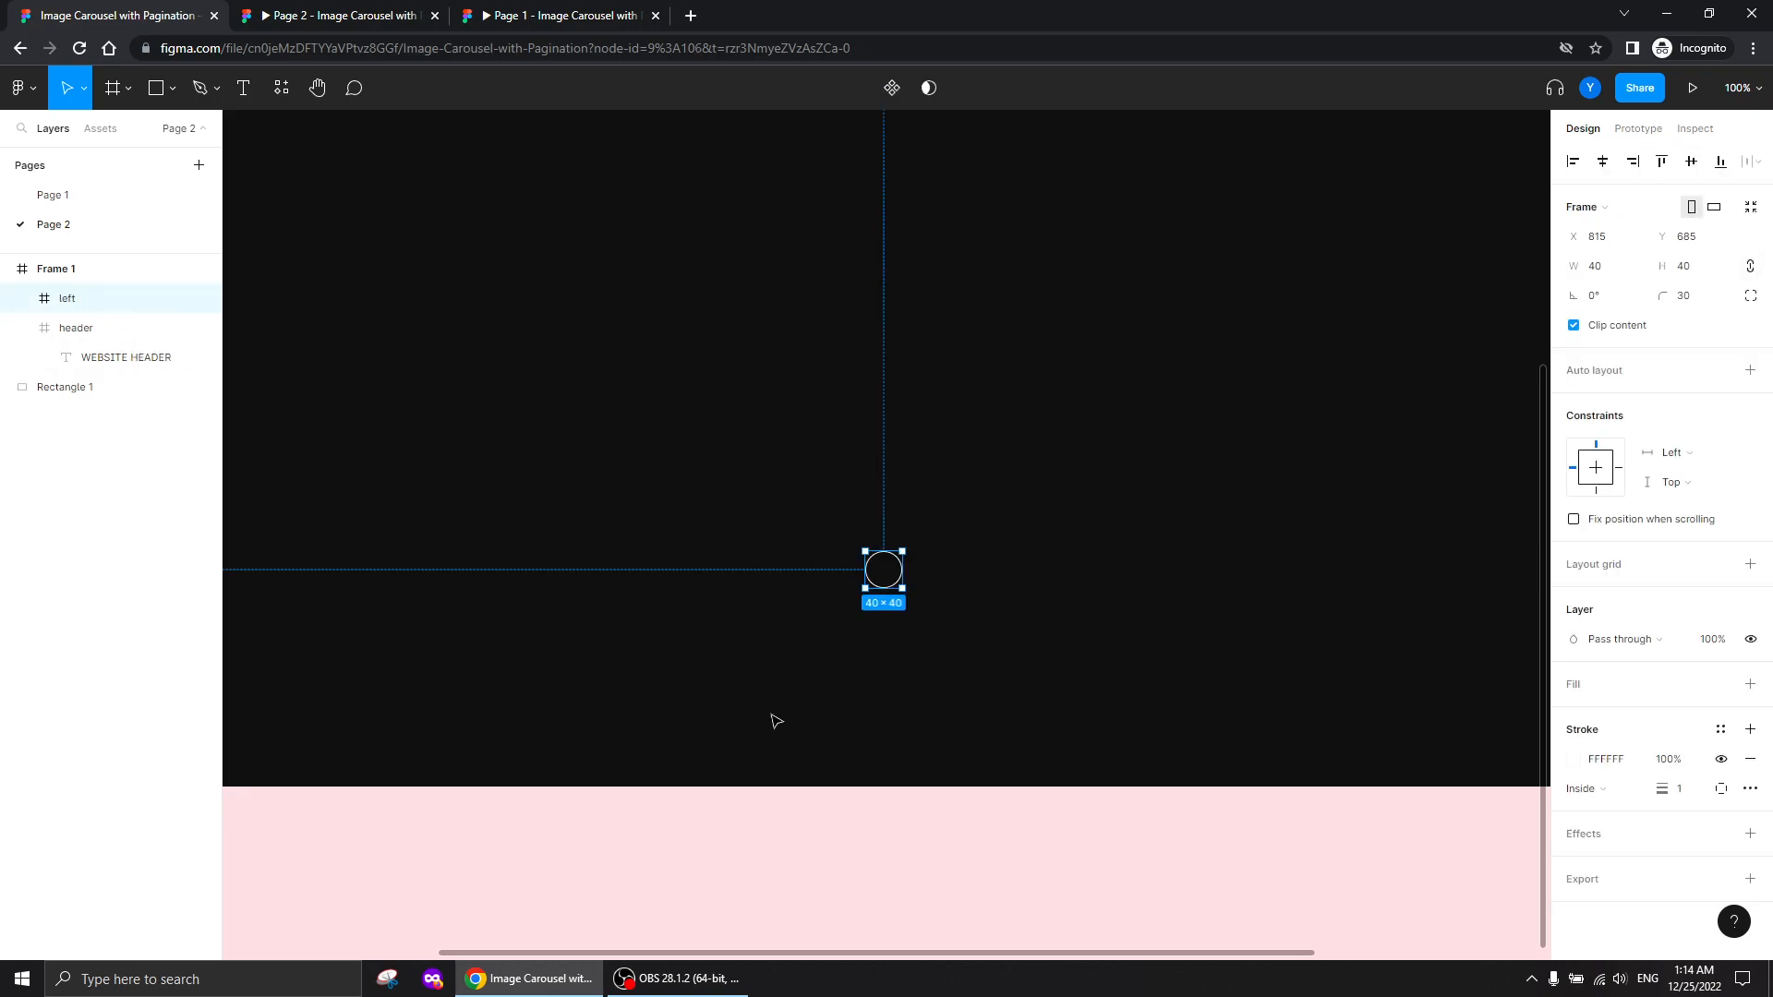
Draw a left-pointing chevron about 7 × 14 inside the round button with the Pen tool
key("ctrl+plus")
key("ctrl+plus")
left_click_drag(734, 780, 711, 550)
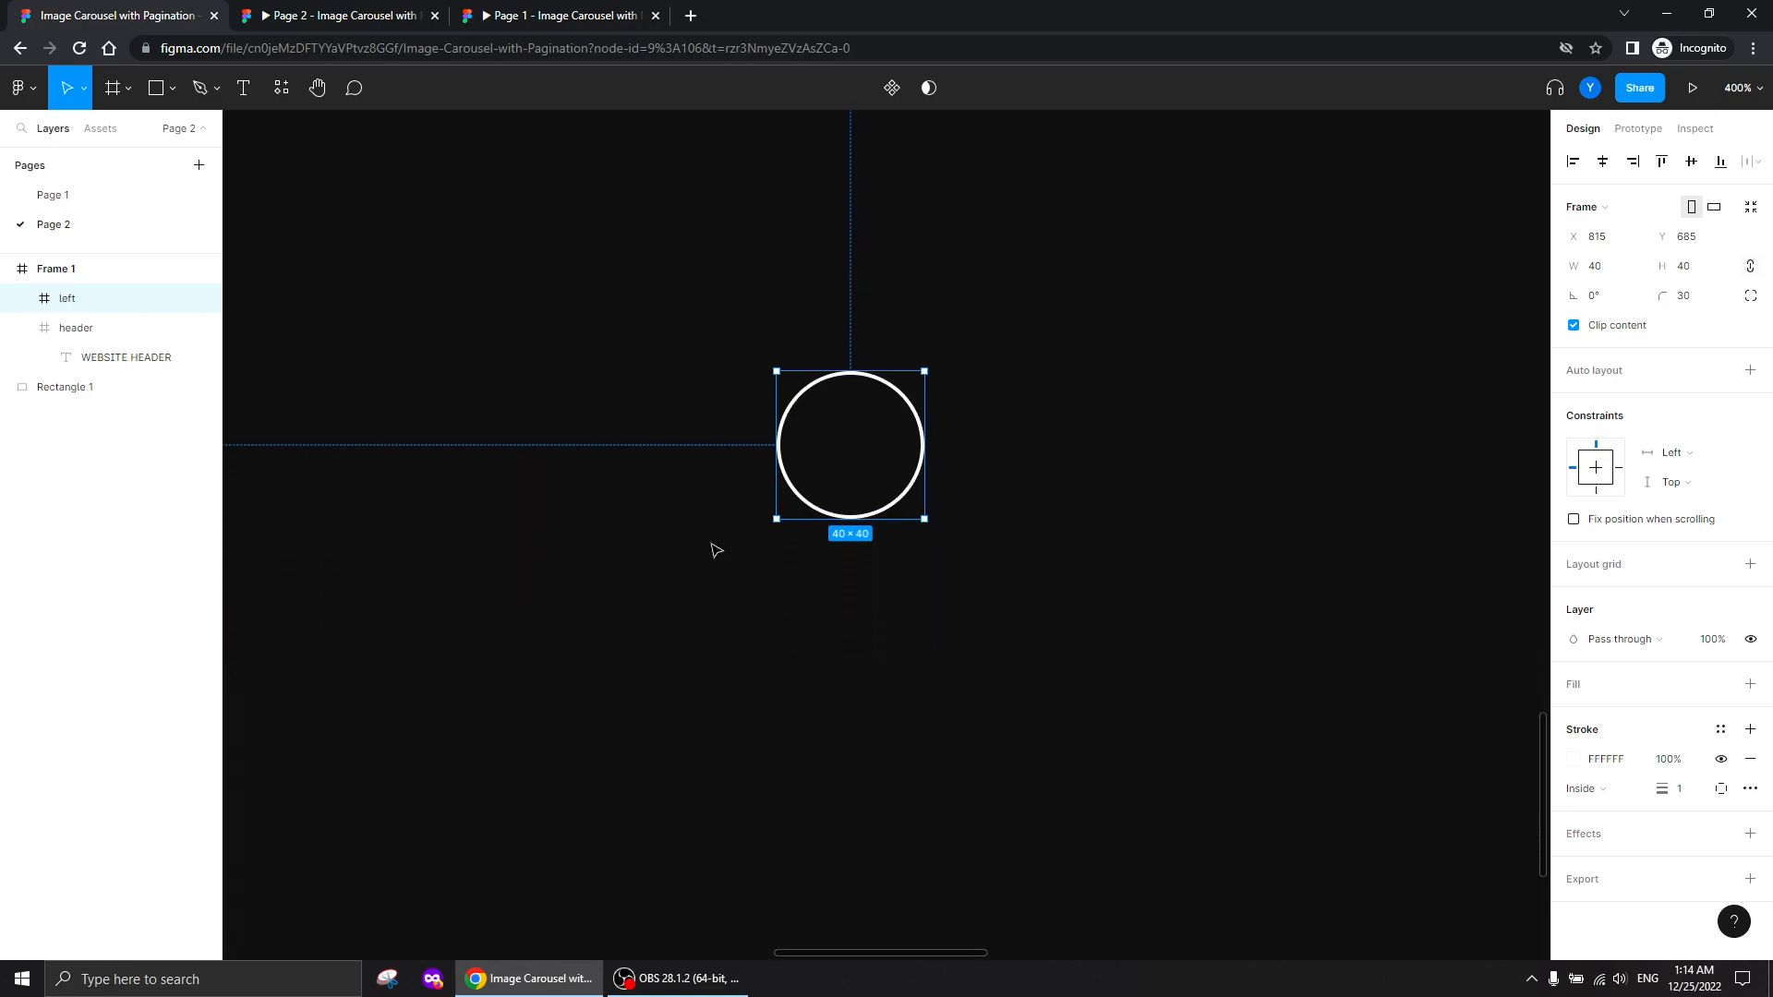
key("p")
left_click(850, 428)
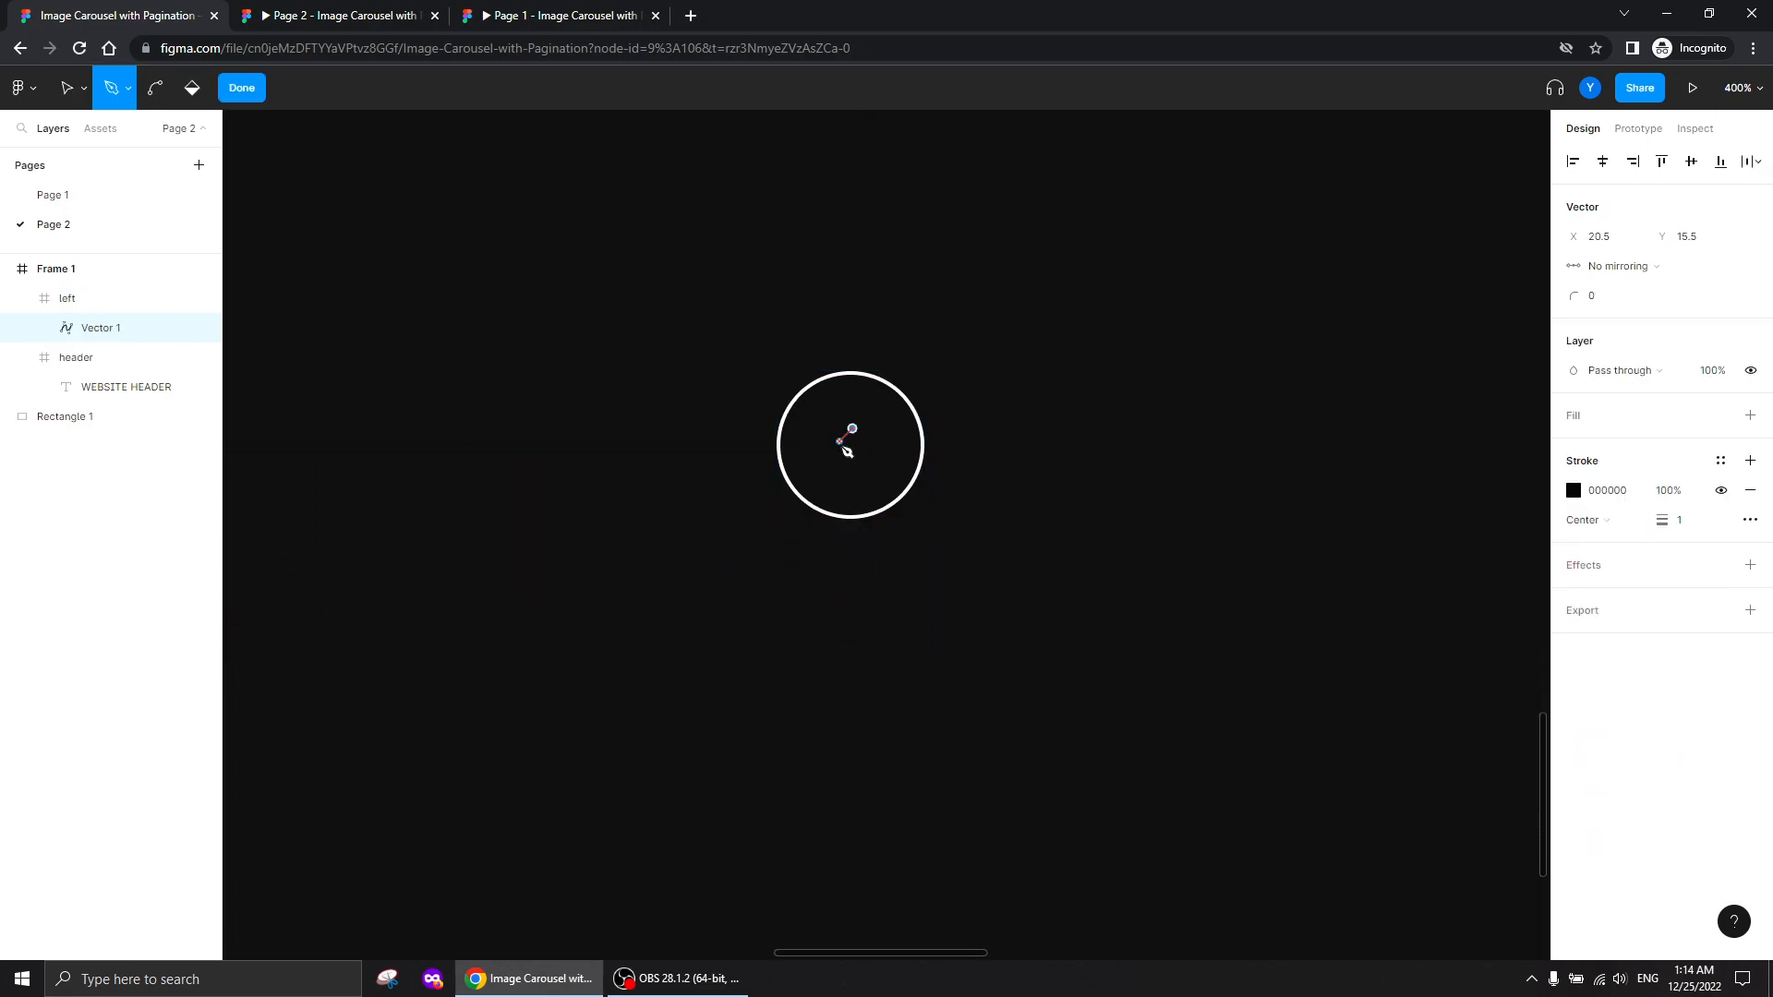
left_click(827, 453)
left_click(851, 480)
key("Escape")
key("Escape")
Set the chevron's stroke weight to 3 and centre it horizontally and vertically within the round button
left_click(1679, 609)
type("3")
key("Return")
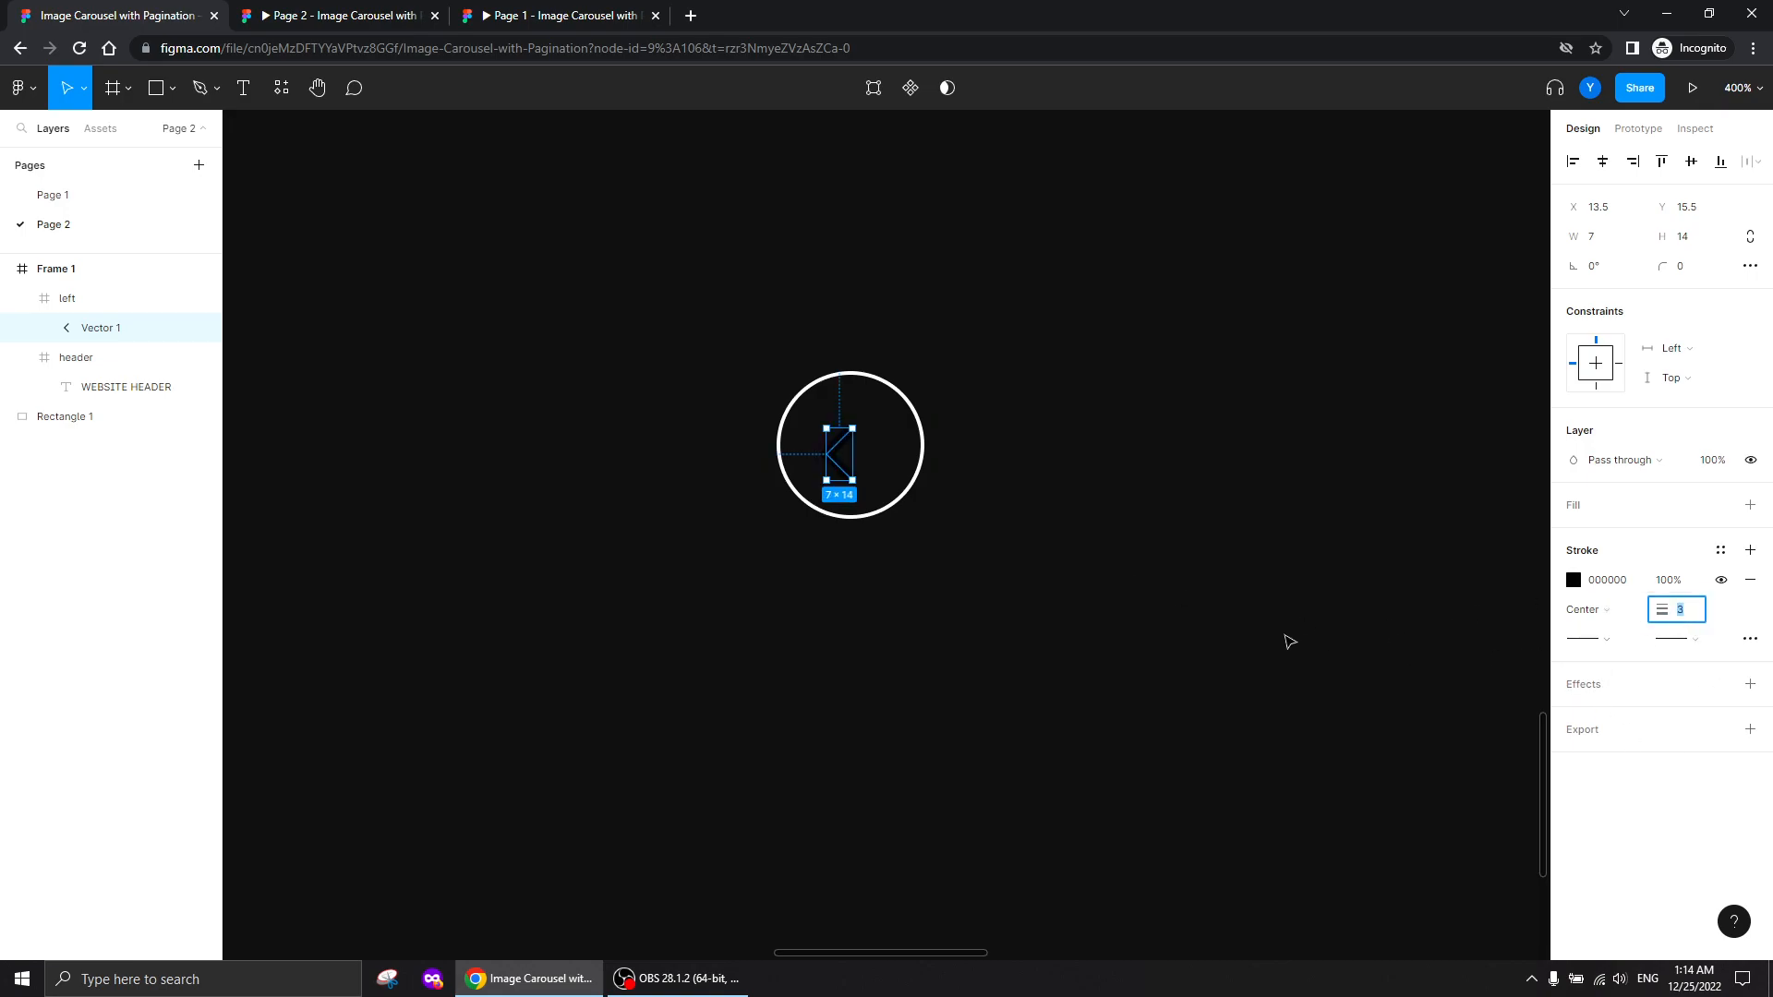
left_click(1603, 162)
left_click(1691, 162)
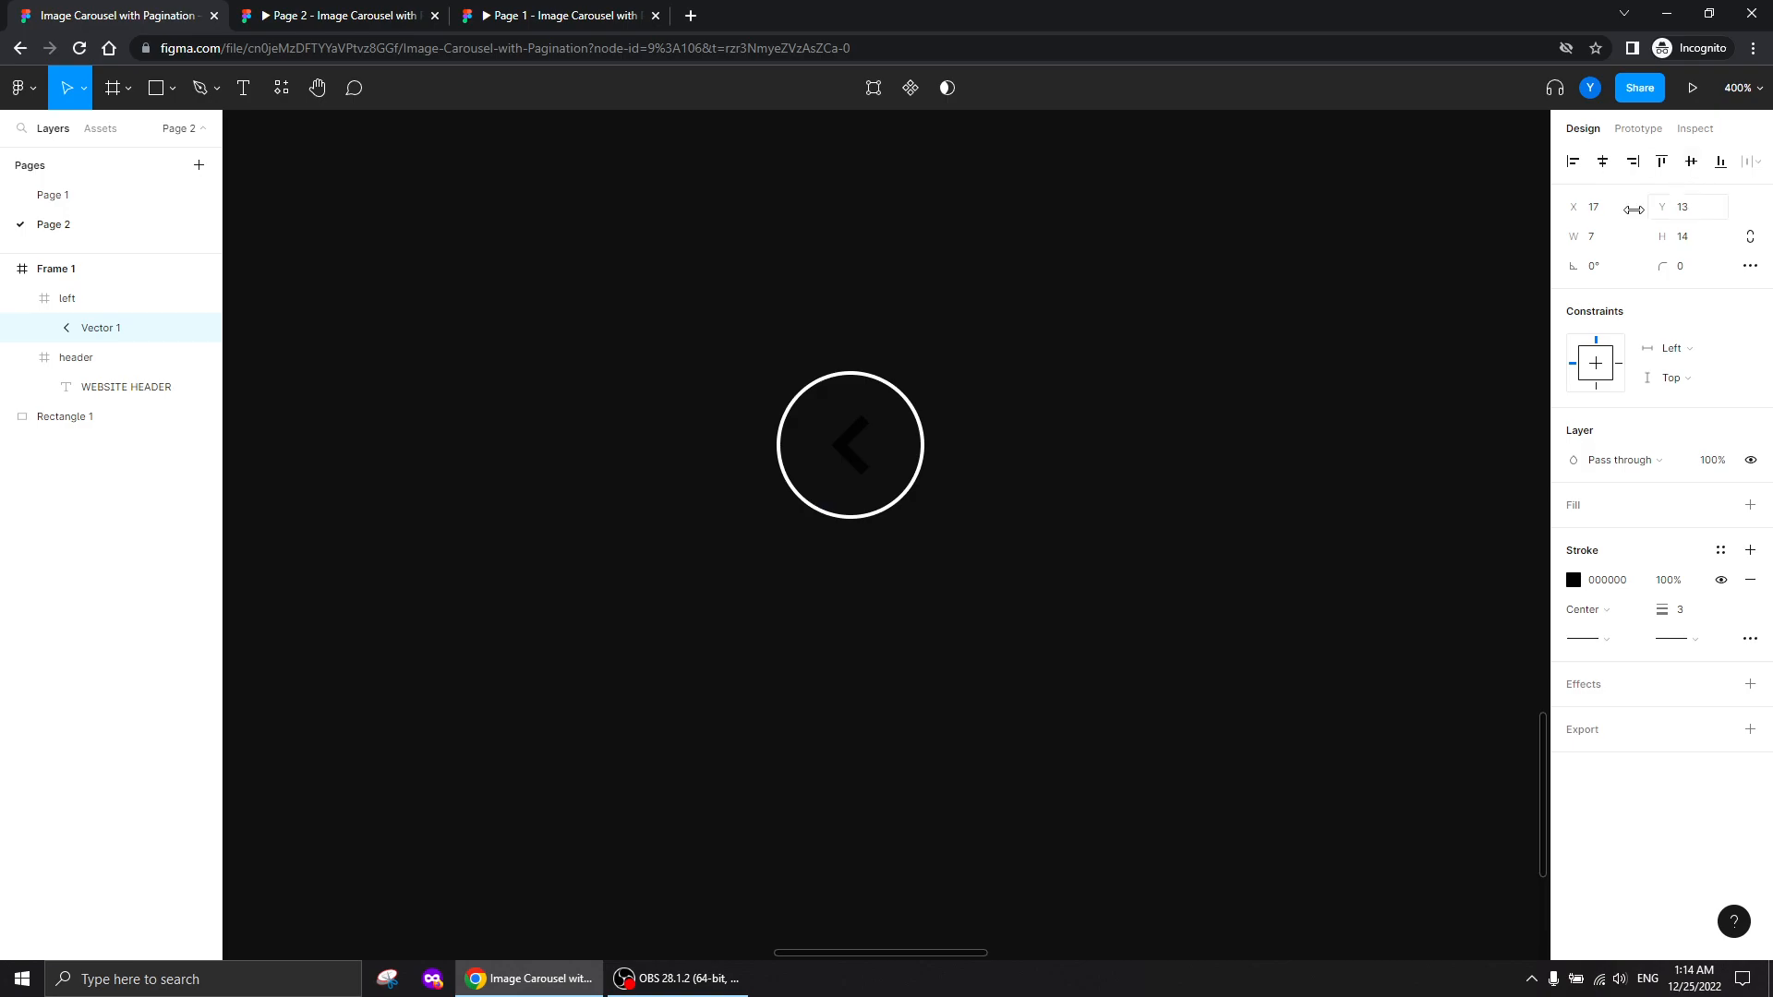
Move the cyan rectangle from the canvas into the dark frame, beside the round arrow button
scroll(978, 501, "down", 3)
key("ctrl+minus")
key("ctrl+minus")
left_click_drag(409, 405, 464, 477)
left_click(411, 130)
left_click_drag(412, 131, 806, 525)
key("ctrl+plus")
key("ctrl+plus")
key("ctrl+plus")
left_click_drag(736, 612, 1071, 633)
Sample the cyan rectangle's colour for the chevron's stroke and delete the rectangle
double_click(1189, 491)
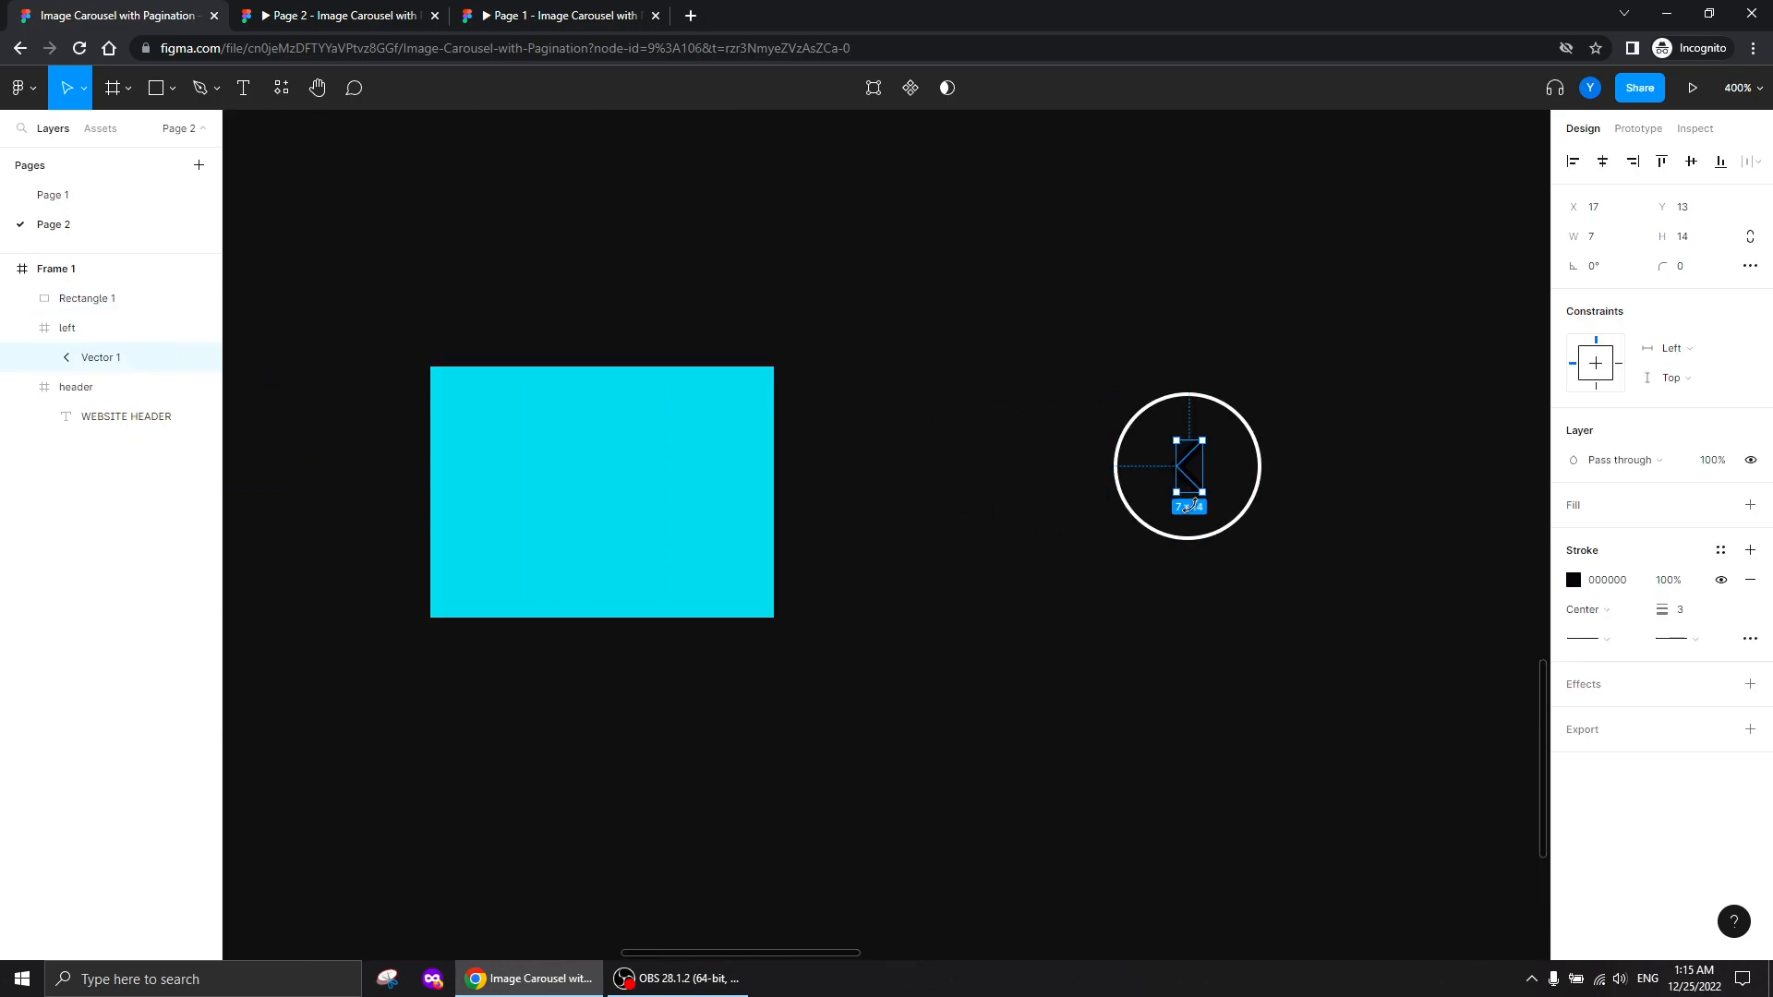
key("i")
left_click(653, 474)
left_click(978, 597)
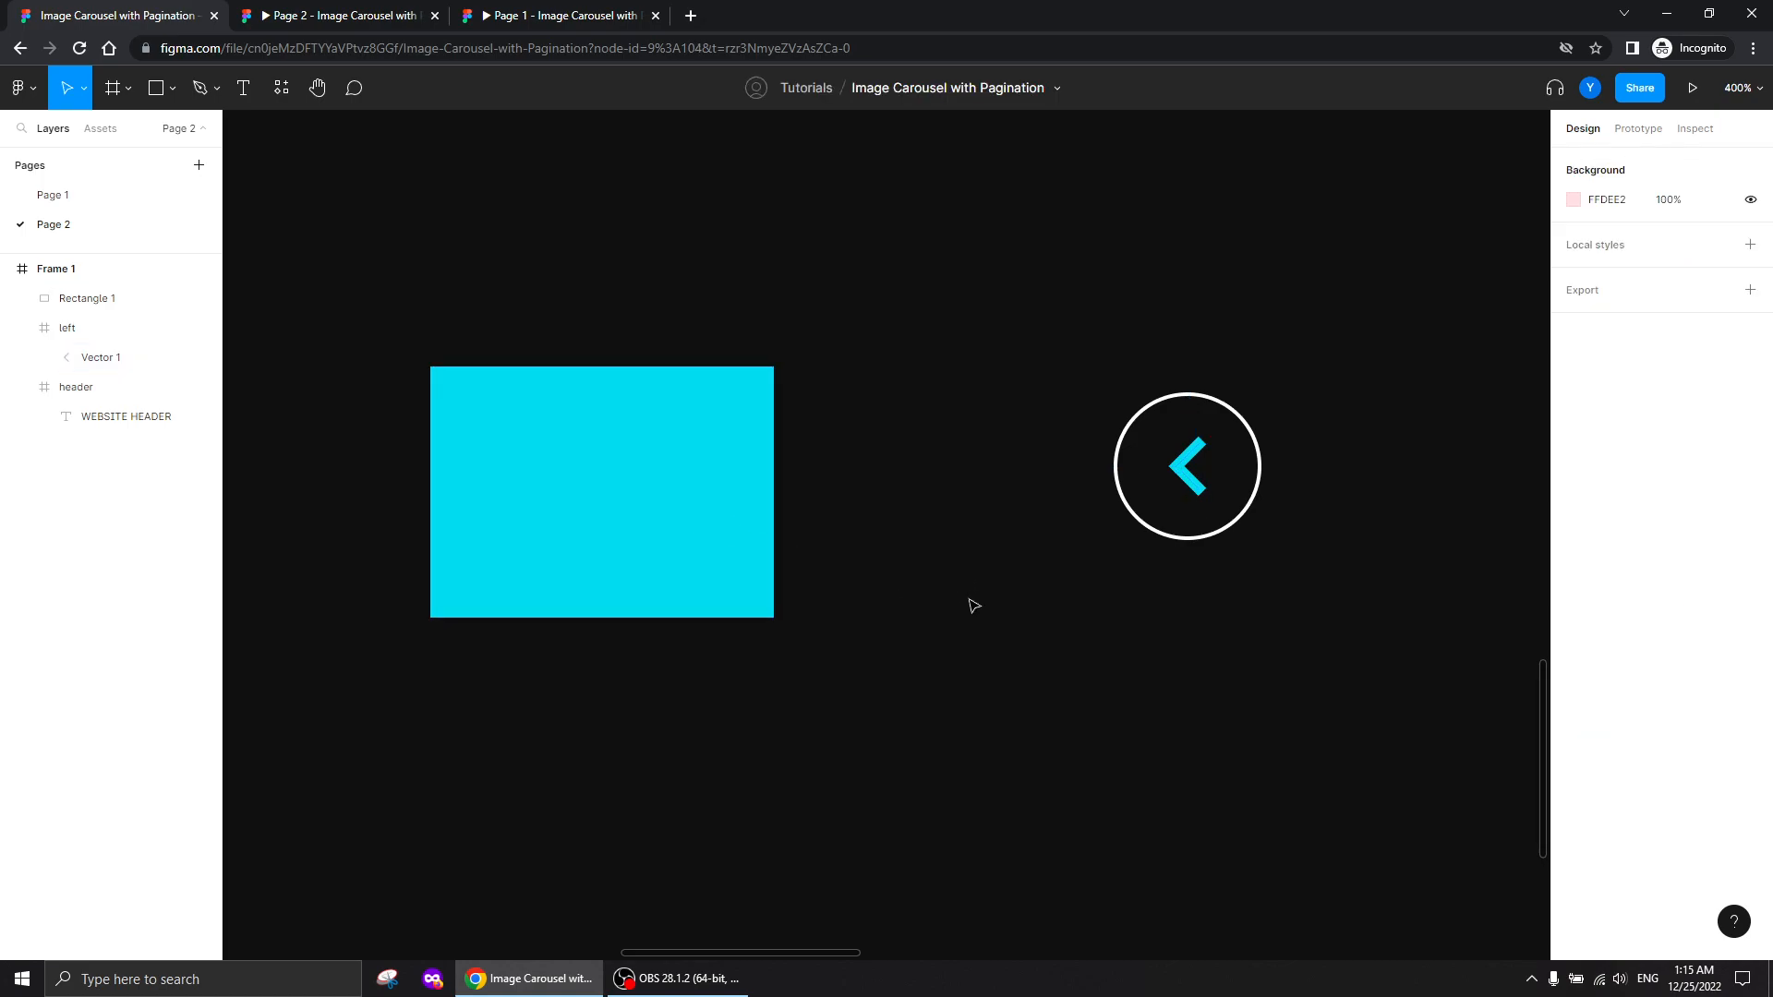
left_click(717, 551)
key("Delete")
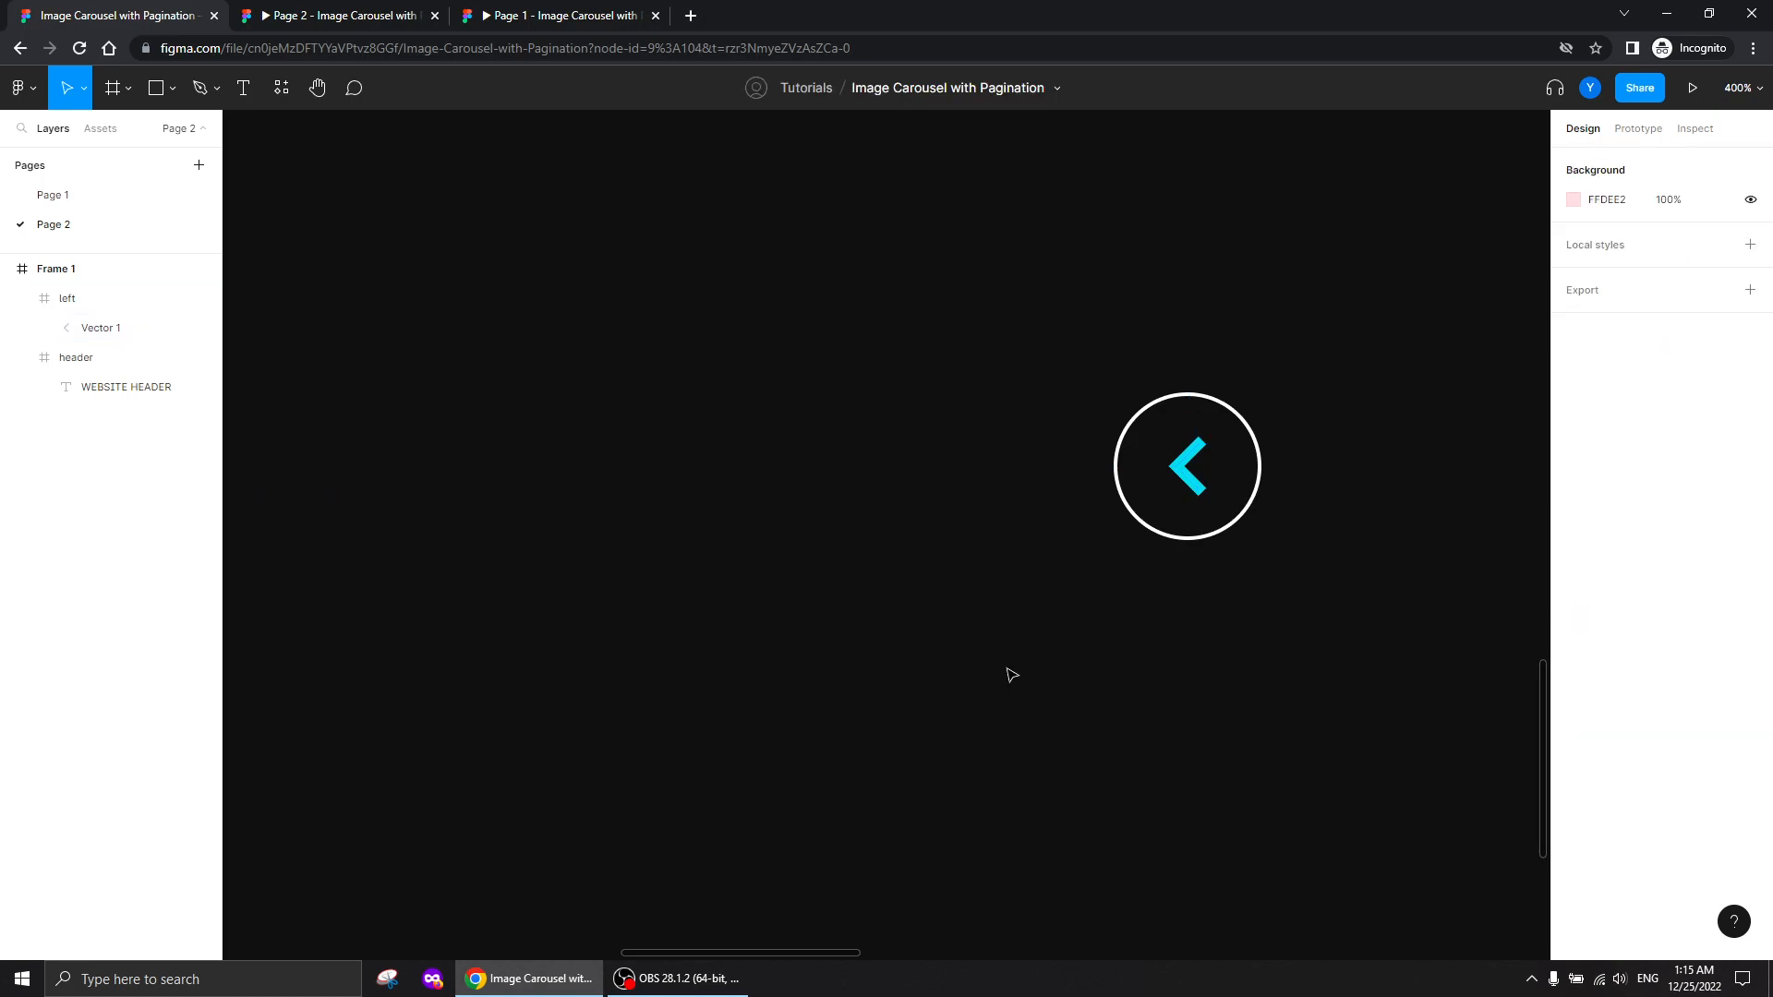
Draw a small circle to the right of the arrow button and set its size to 16 × 16
key("shift+0")
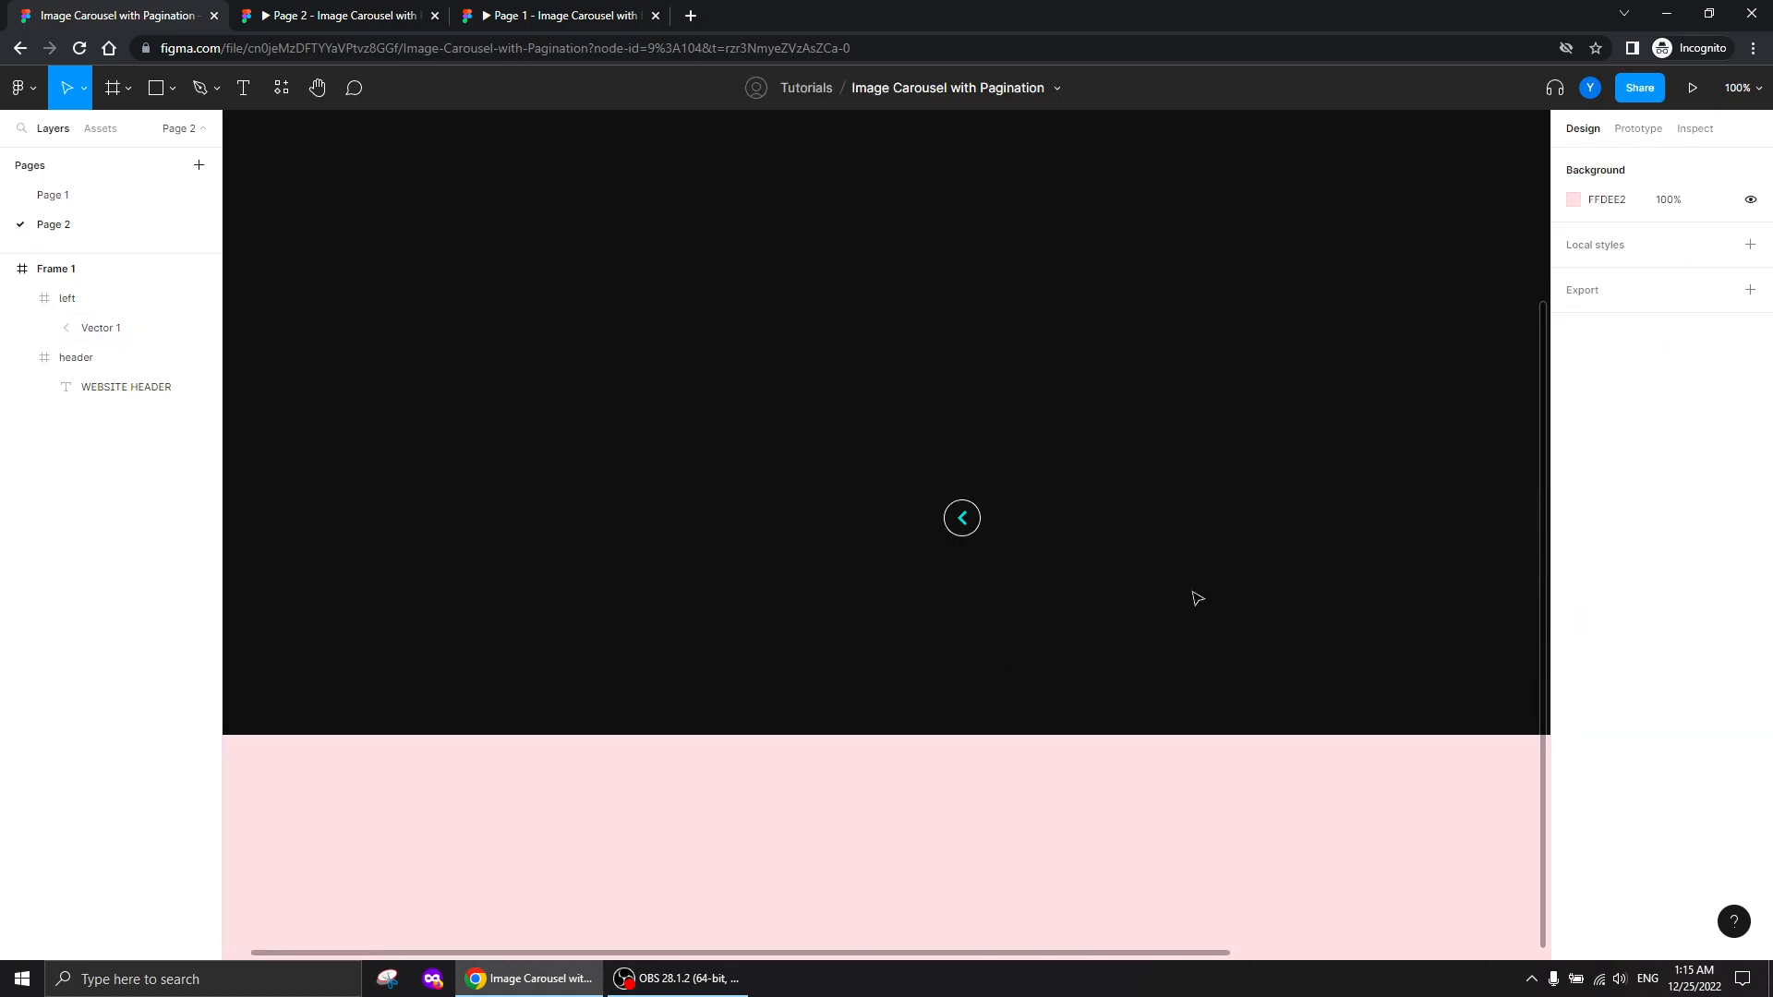
left_click_drag(1186, 604, 983, 605)
key("ctrl+plus")
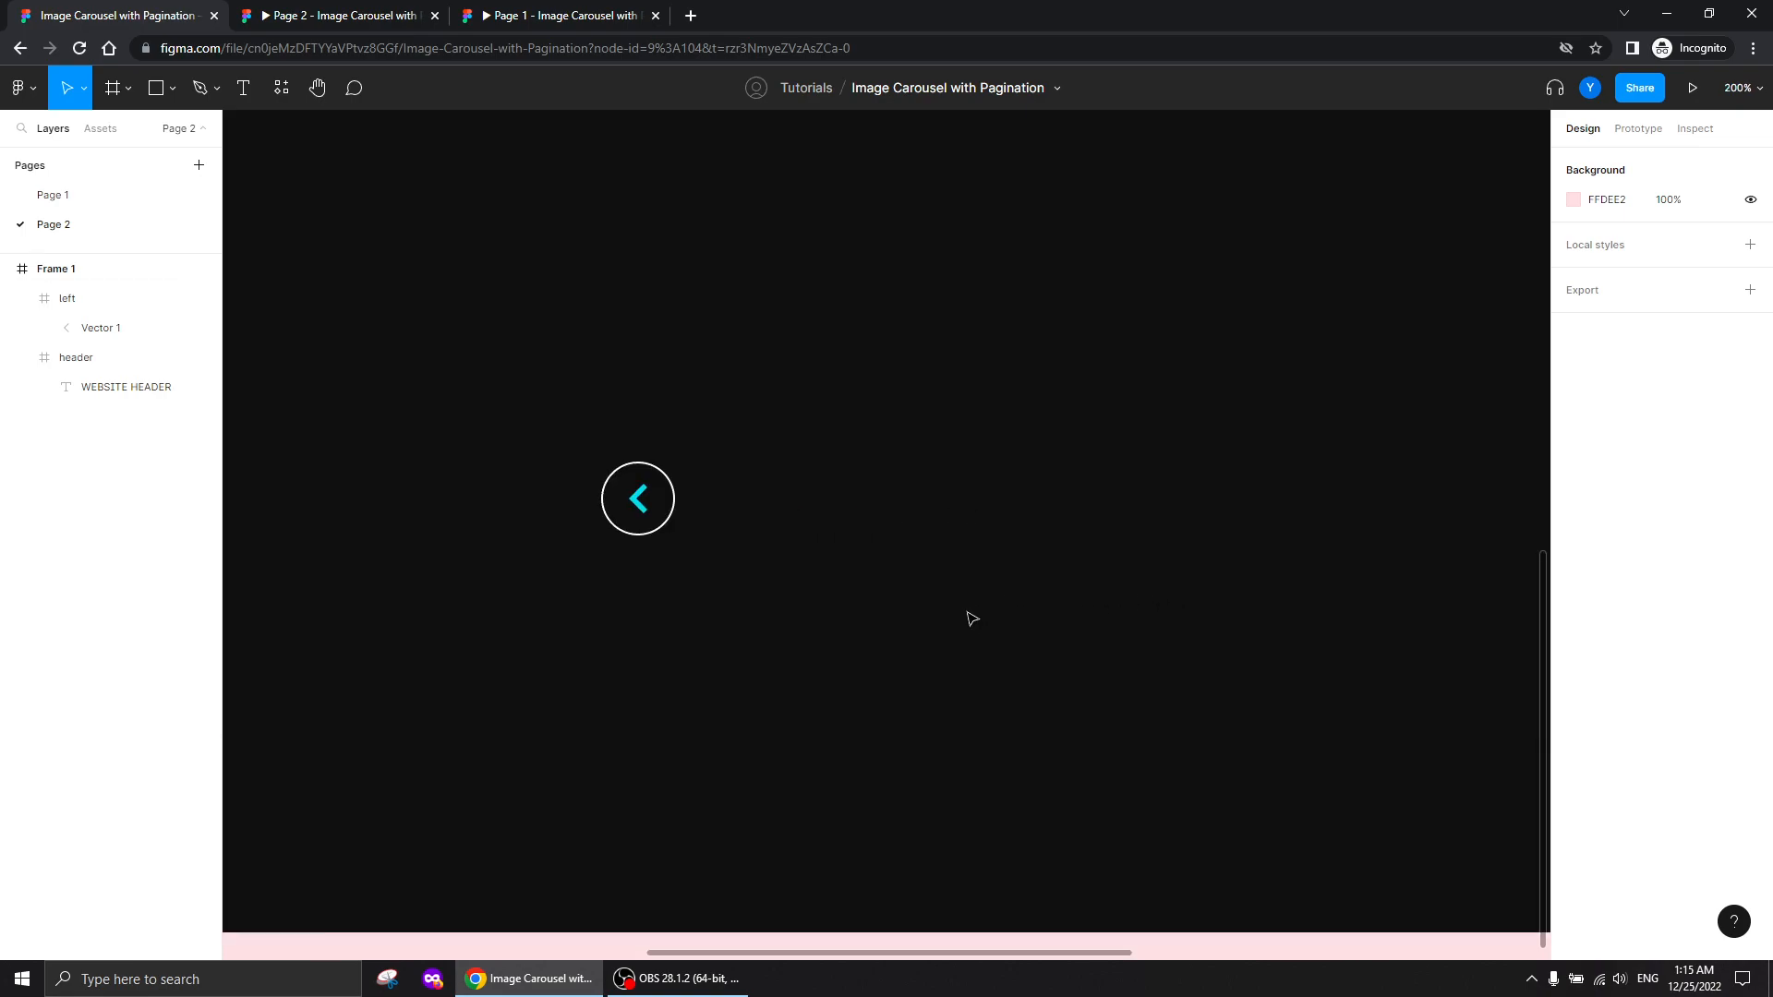
left_click(156, 88)
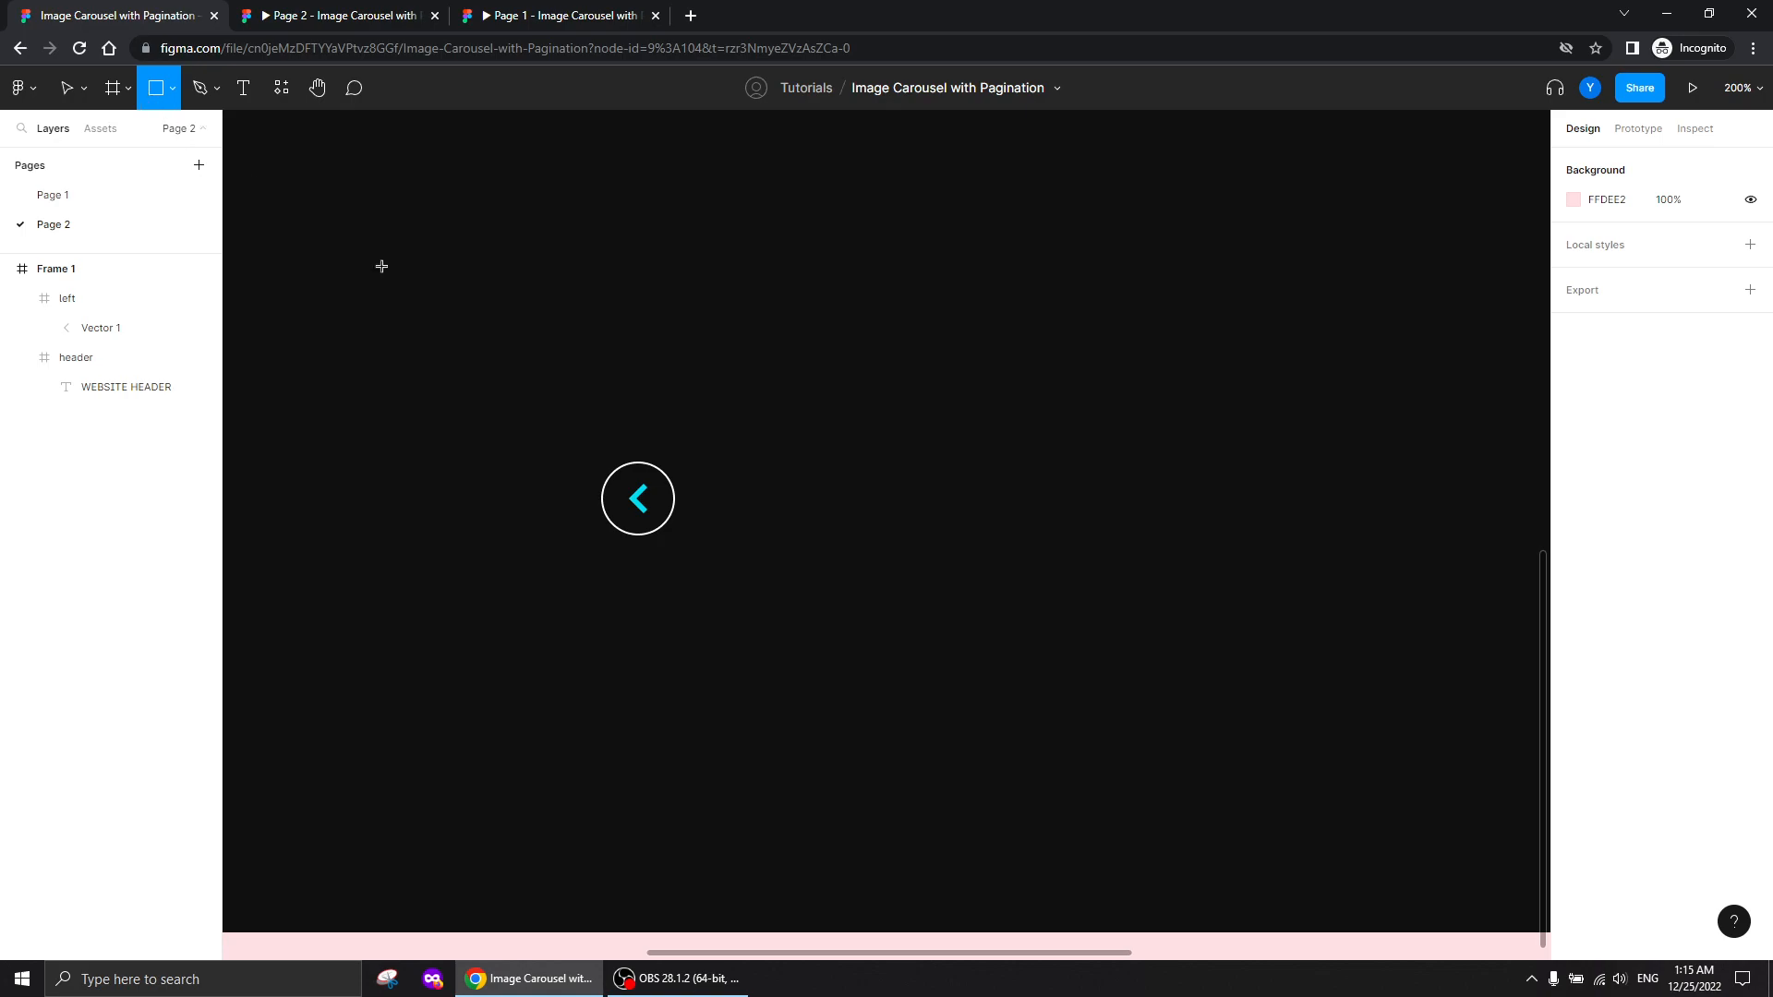
key("o")
left_click_drag(869, 473, 843, 499)
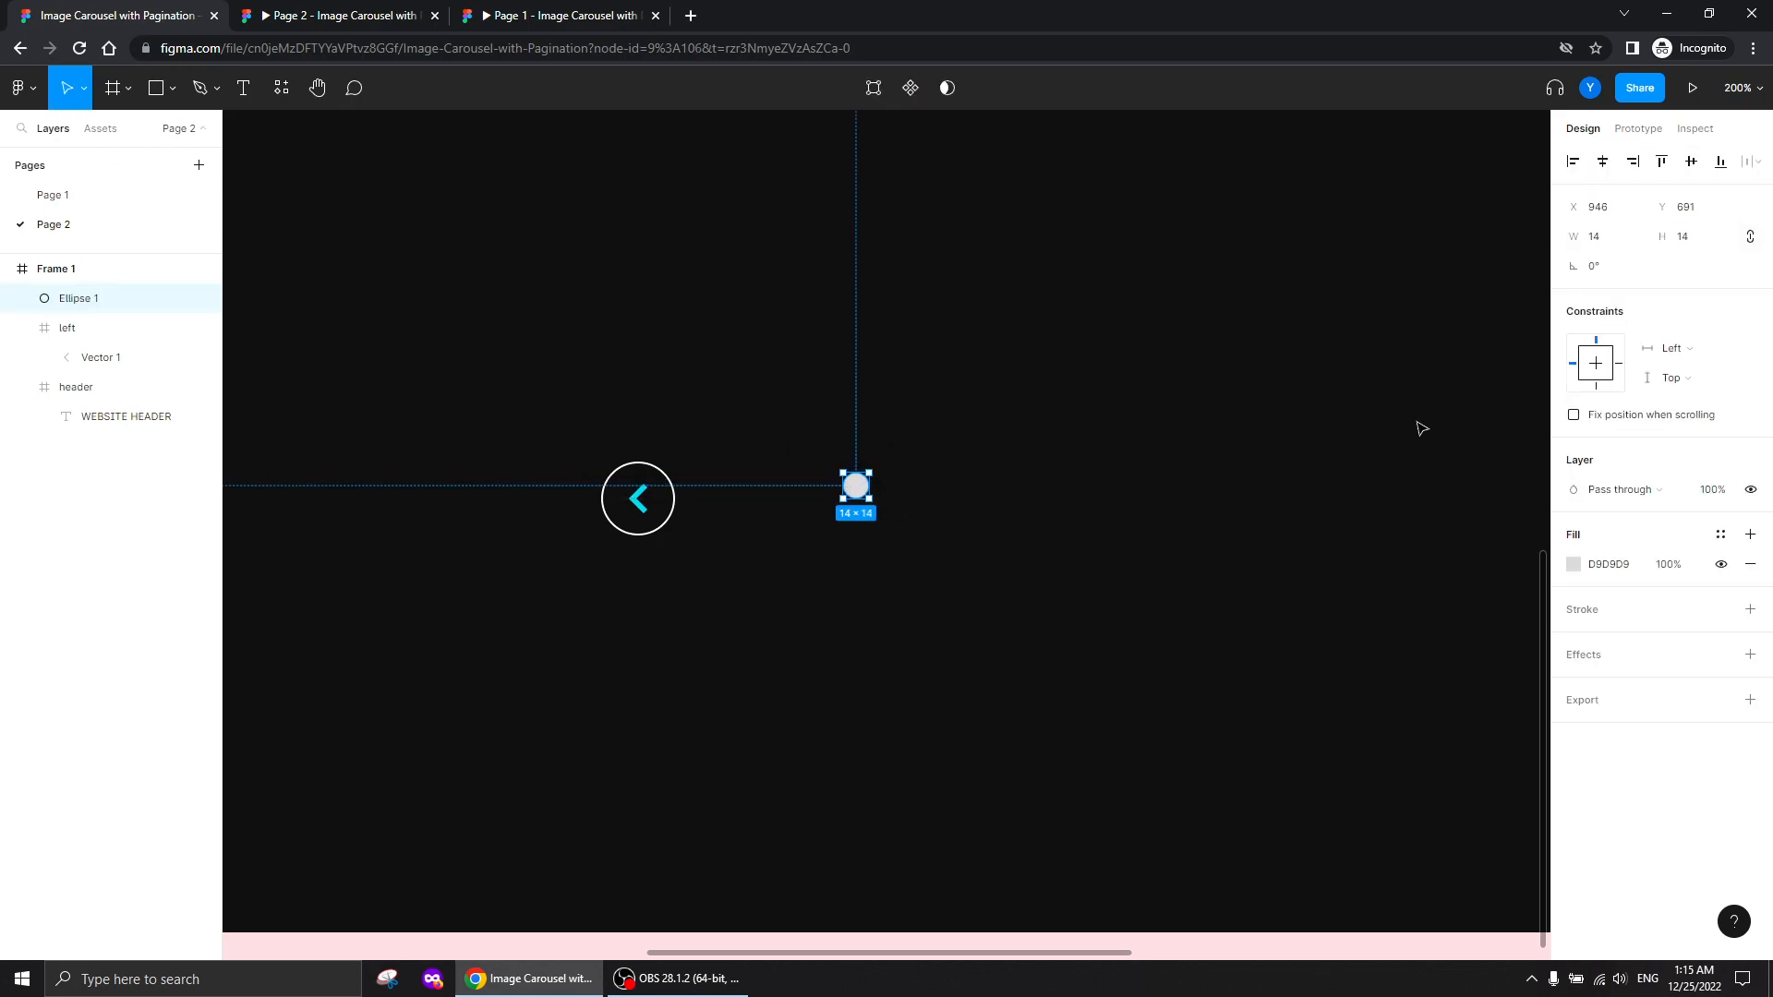
left_click(1680, 245)
type("16")
key("Return")
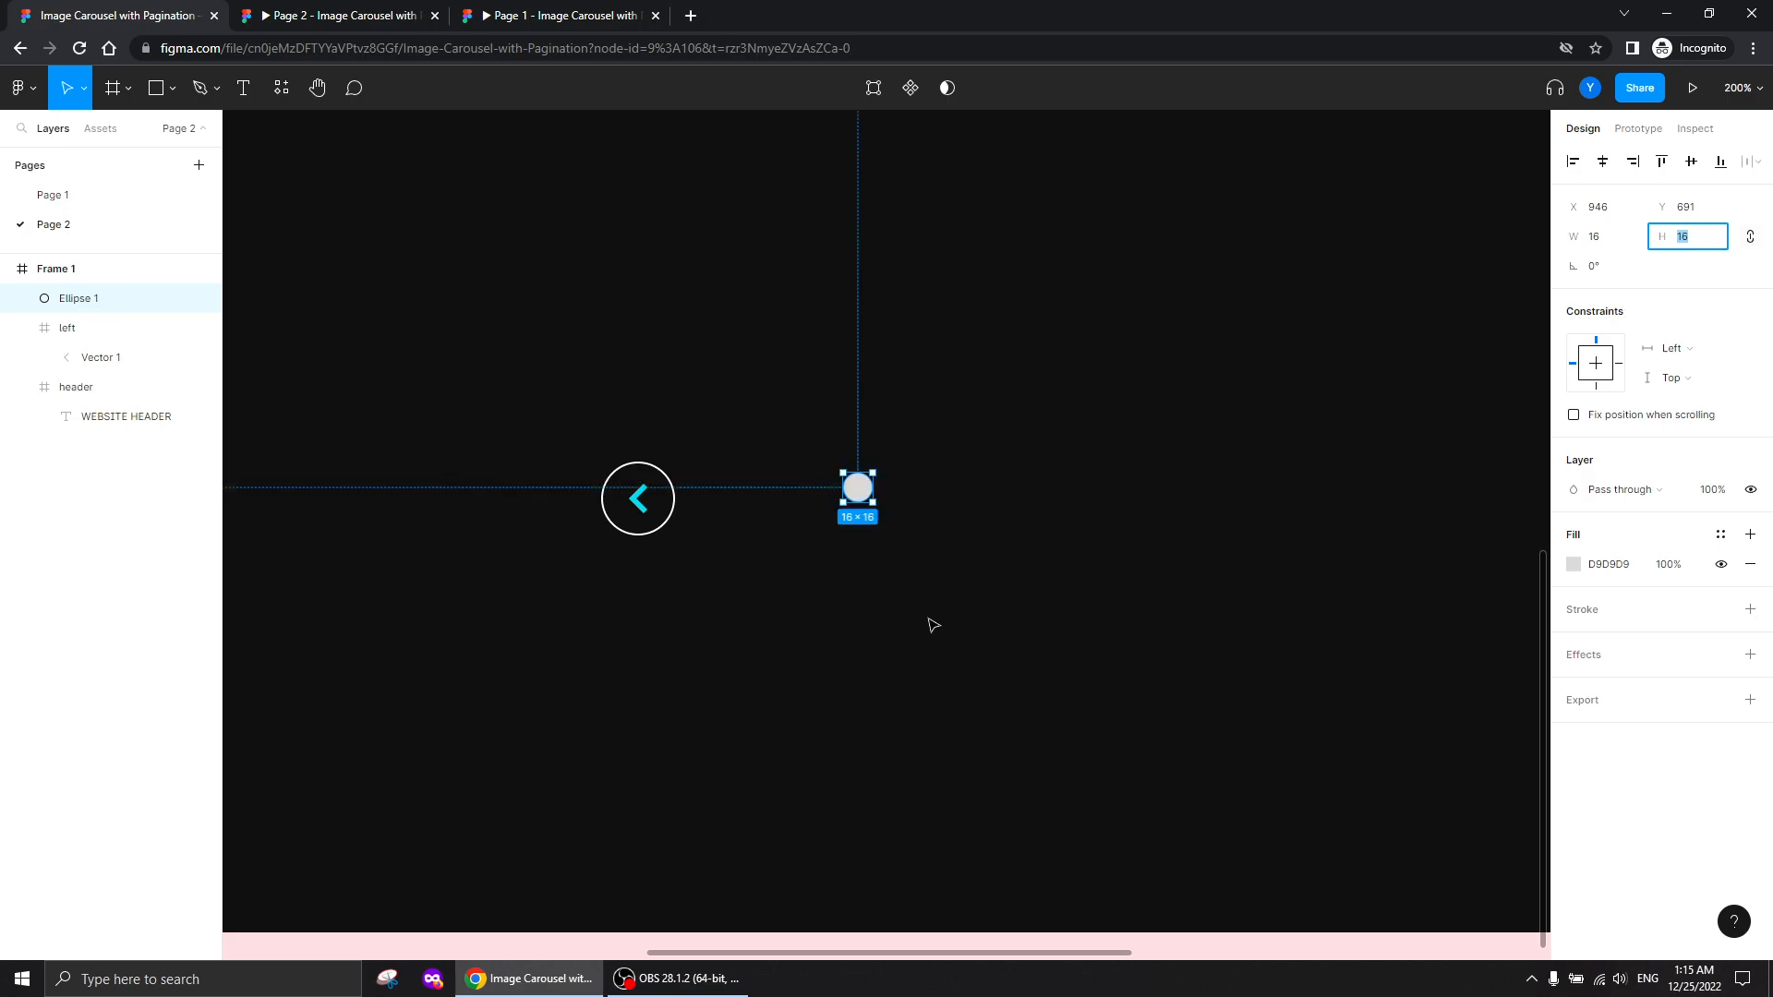
Move the small circle closer to the arrow button, roughly level with the button's centre
left_click_drag(857, 489, 743, 498)
scroll(1001, 616, "up", 3)
left_click_drag(860, 566, 845, 567)
Set the small circle's fill to FFFFFF and add a white FFFFFF stroke
left_click(1573, 564)
left_click_drag(1401, 495, 1330, 498)
left_click(1748, 612)
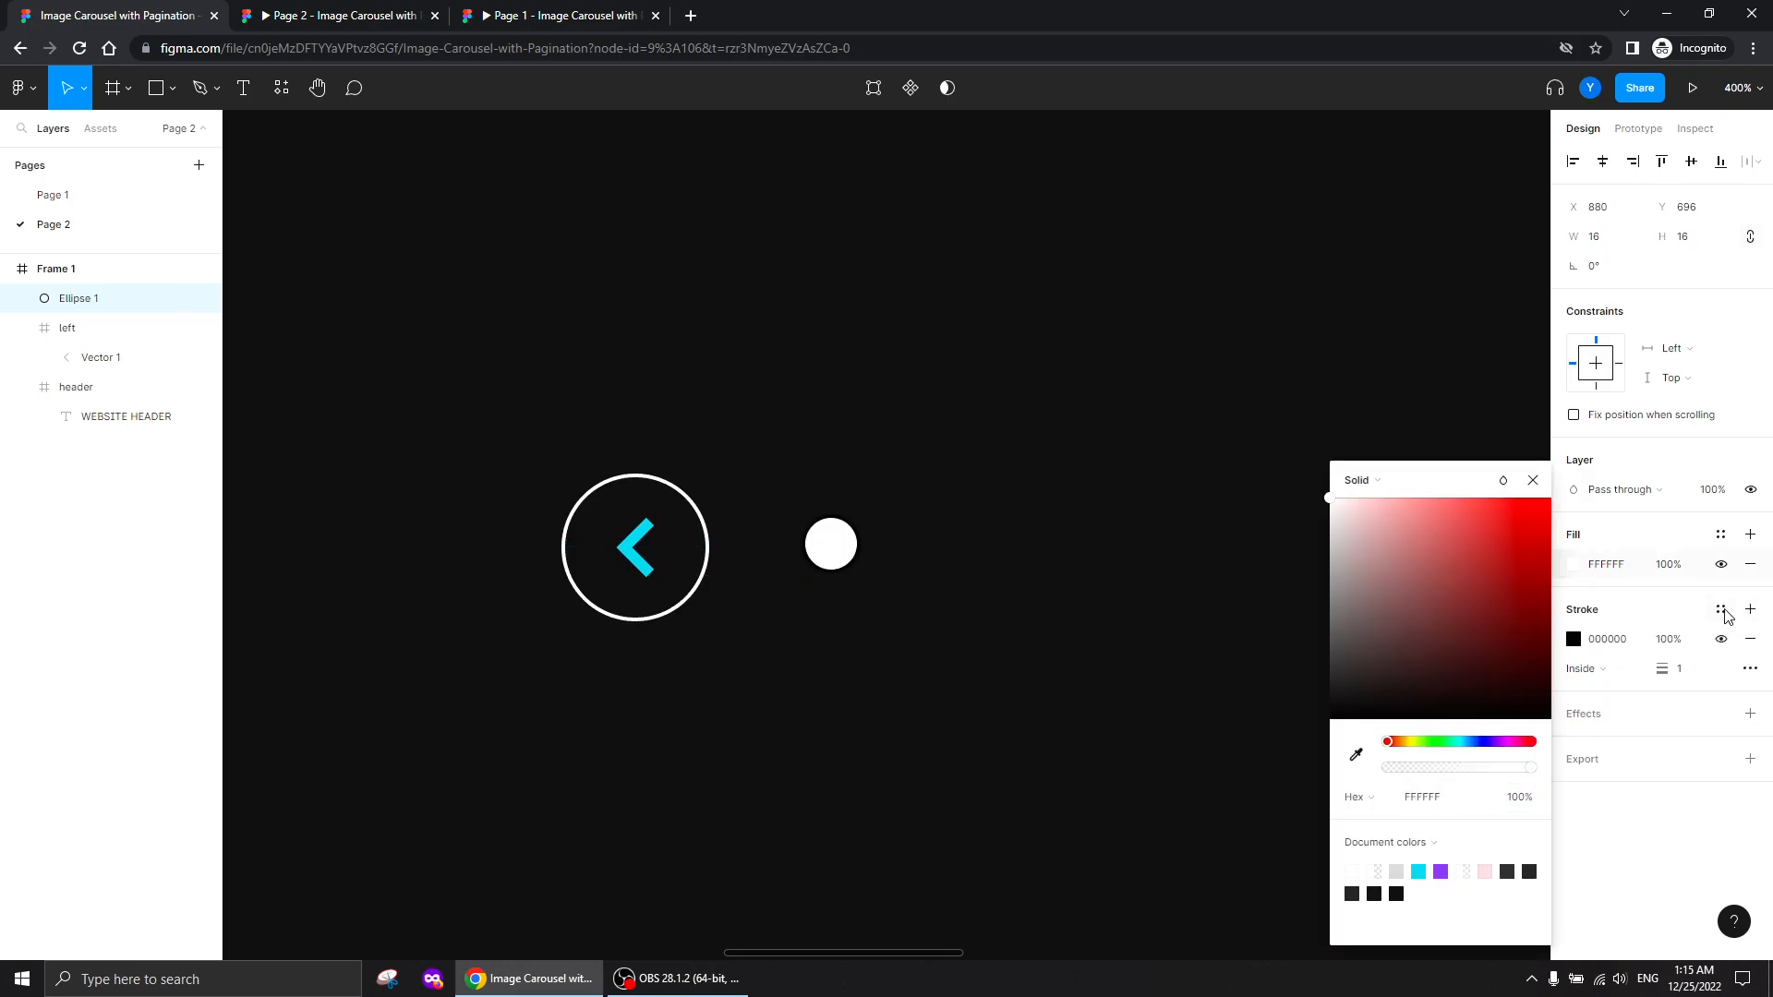
left_click(1573, 638)
left_click_drag(1331, 716, 1214, 386)
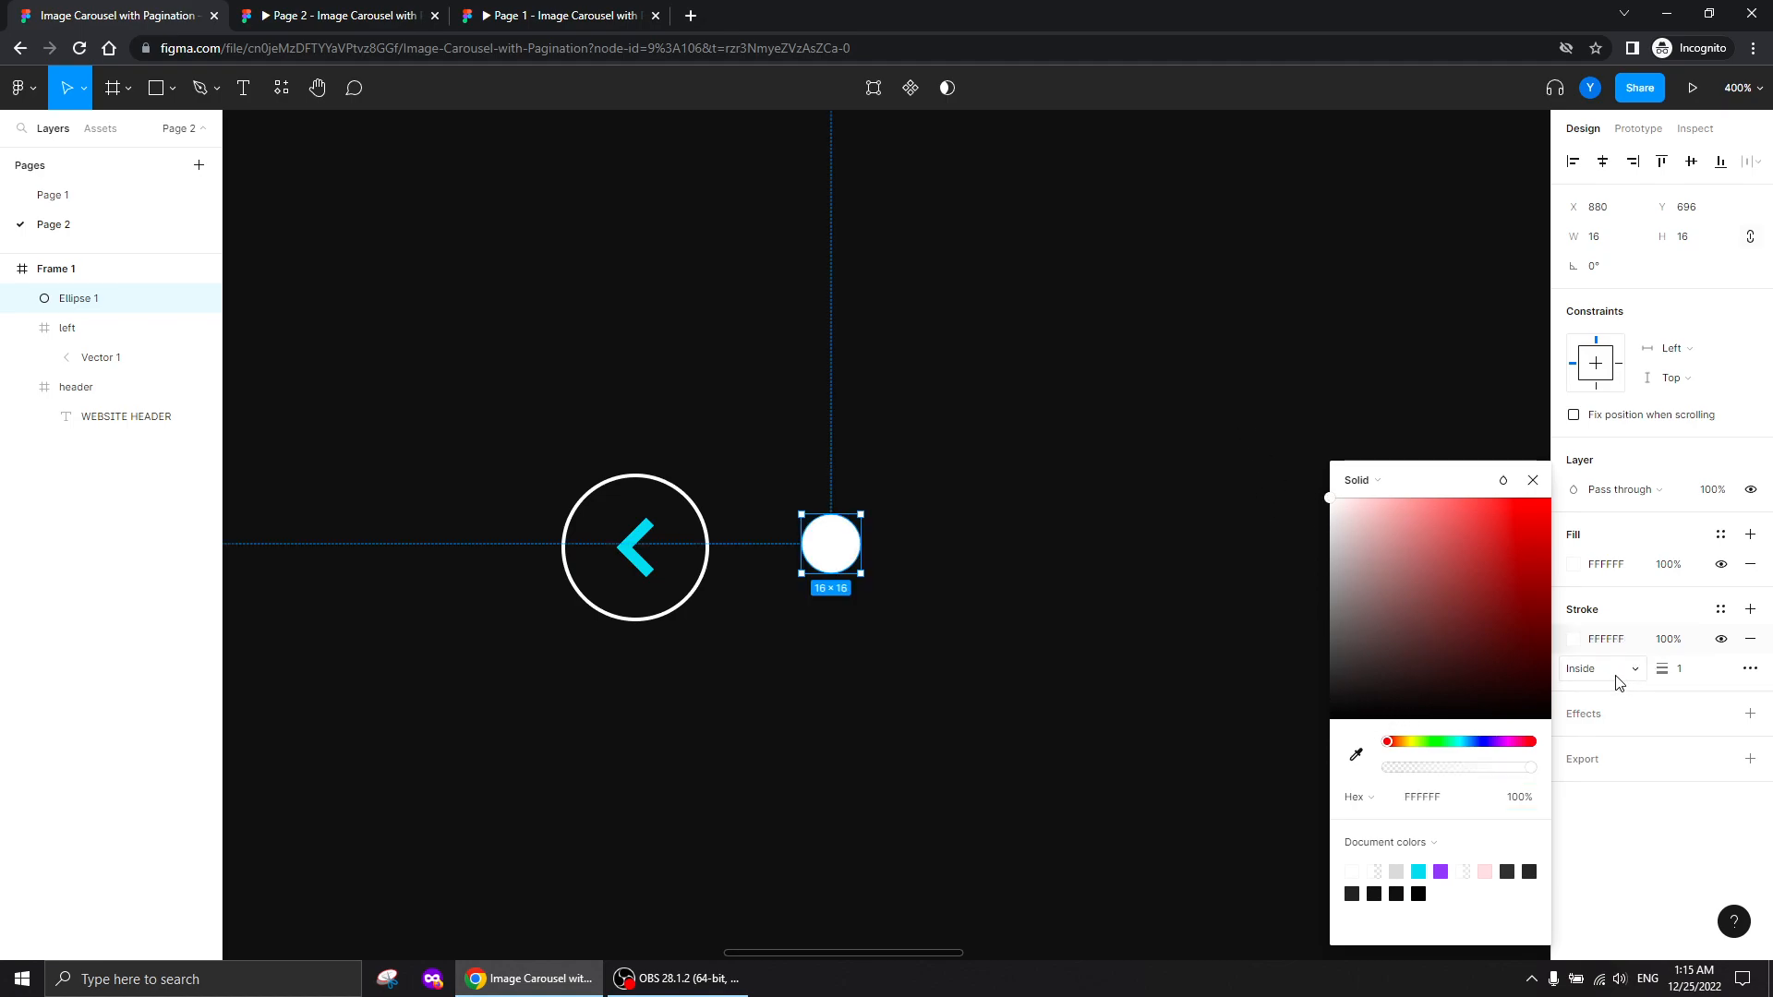
left_click(1533, 480)
left_click(905, 713)
Combine the arrow button and the small circle into a horizontal auto layout frame
left_click_drag(882, 793, 410, 418)
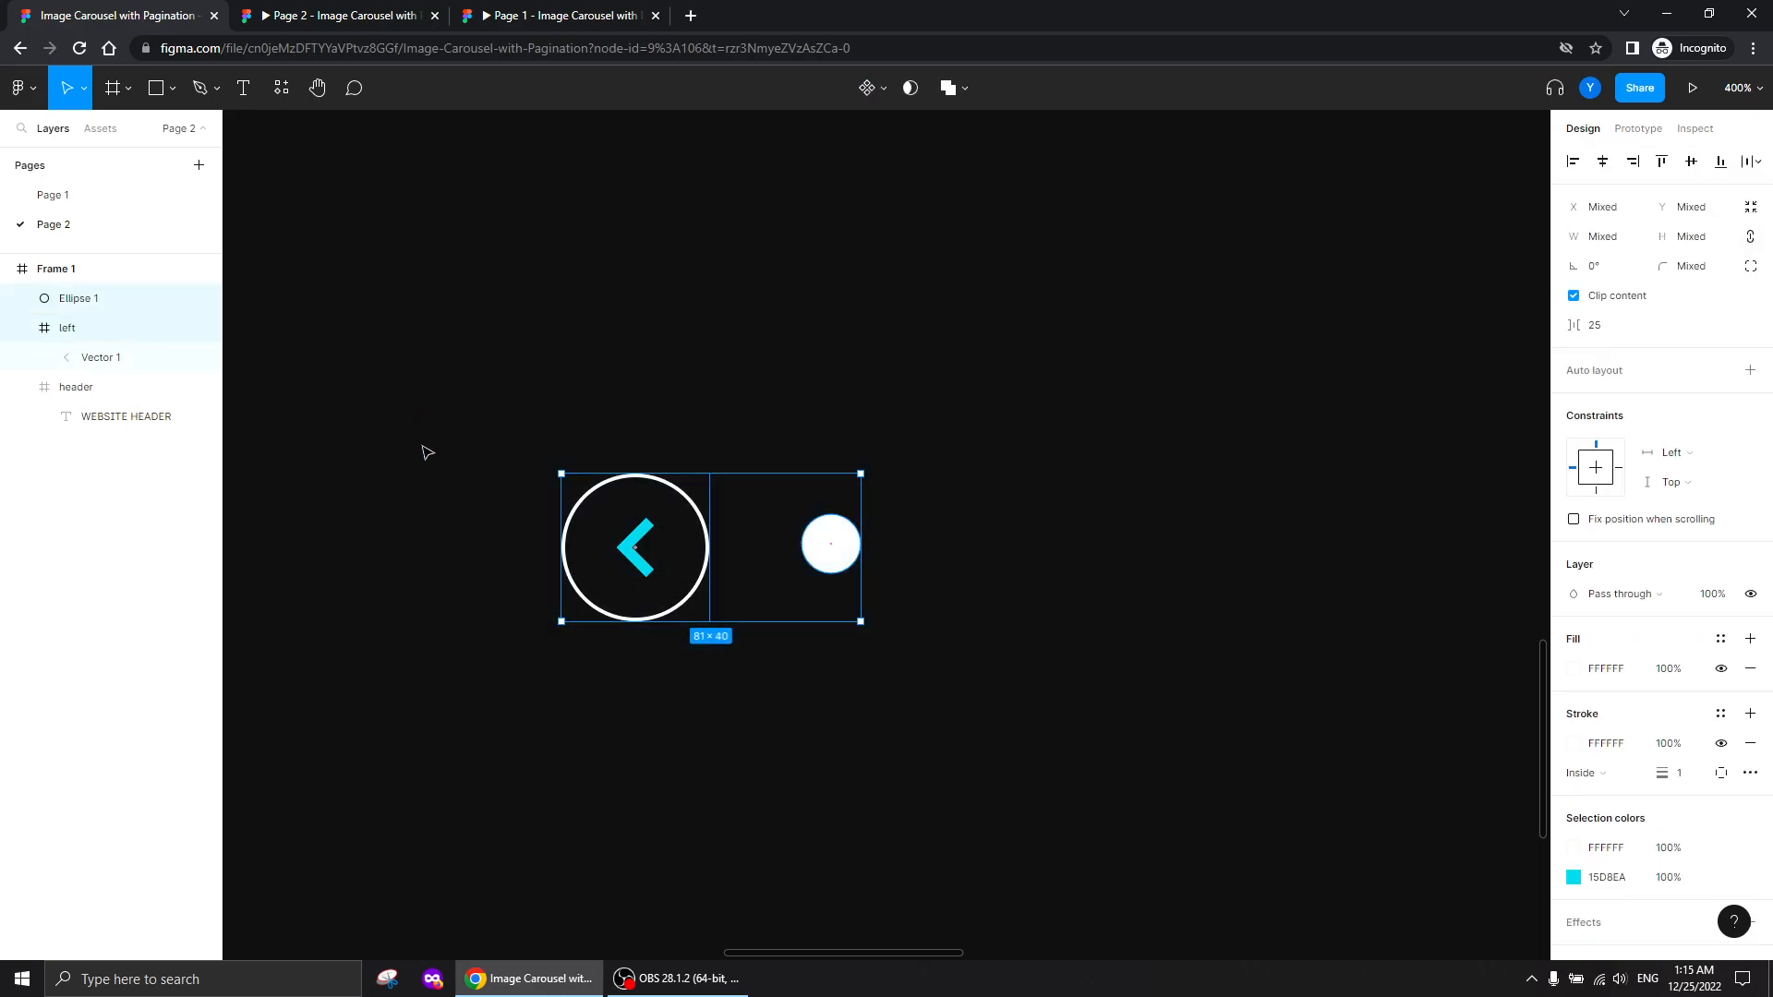
right_click(620, 545)
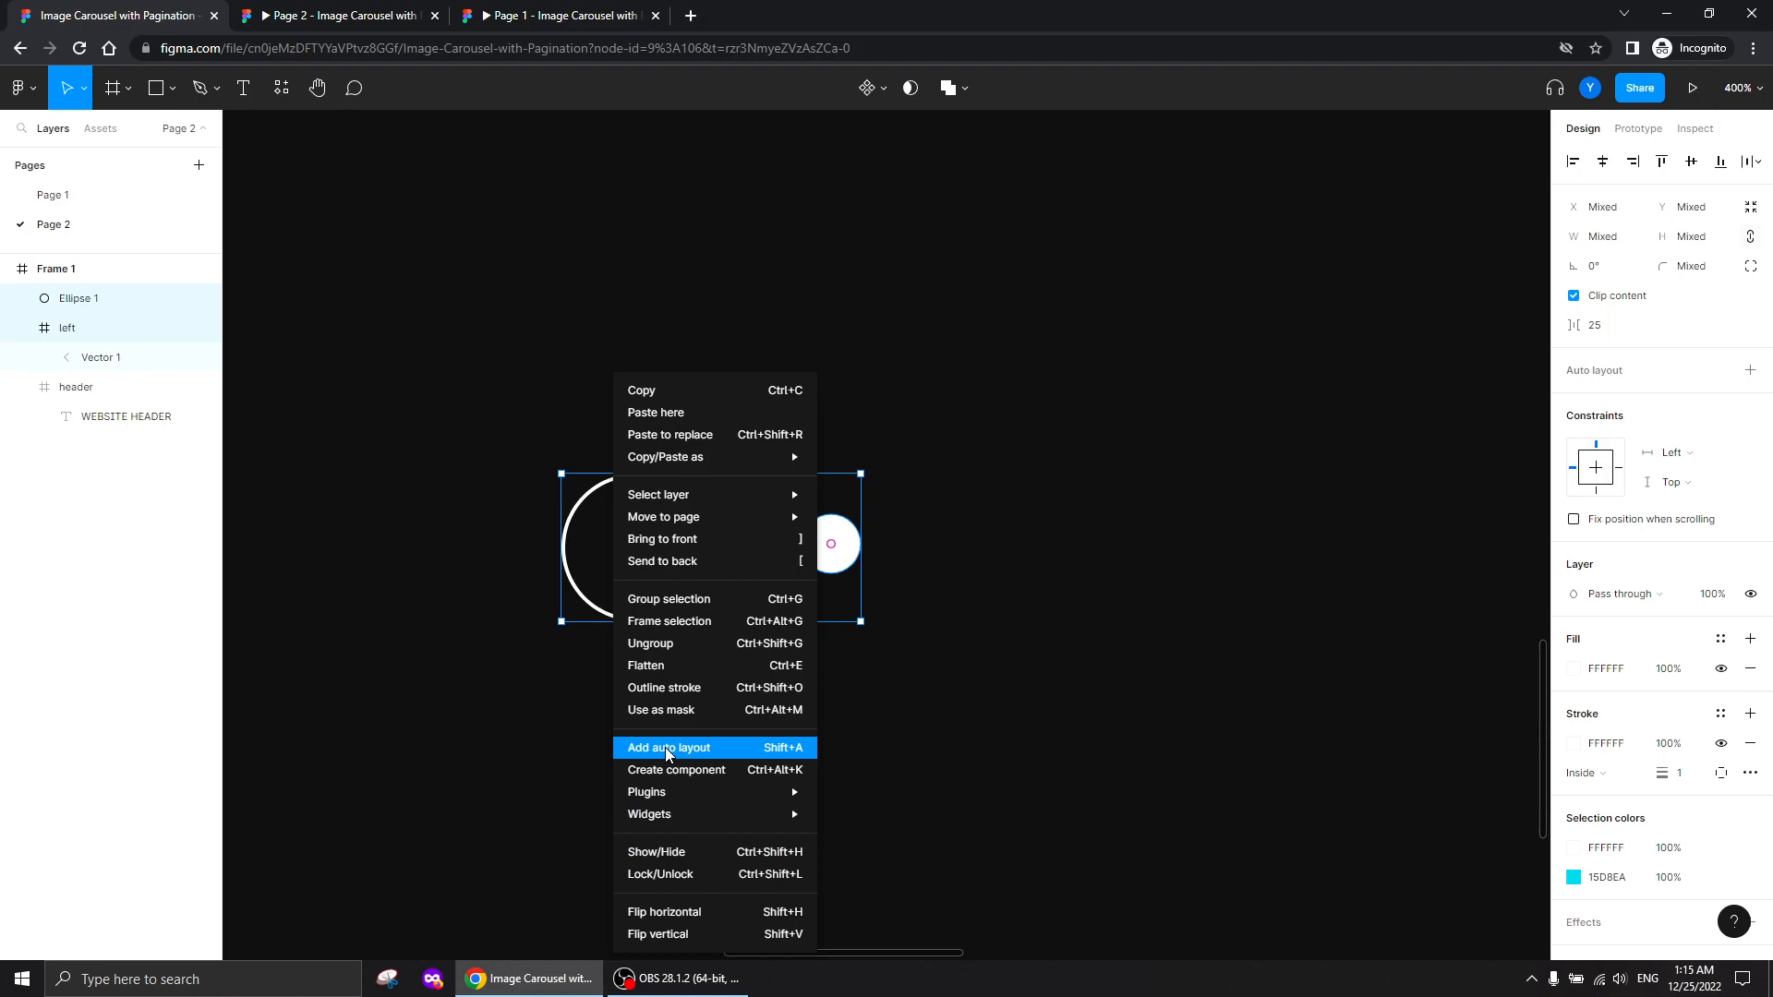
left_click(667, 749)
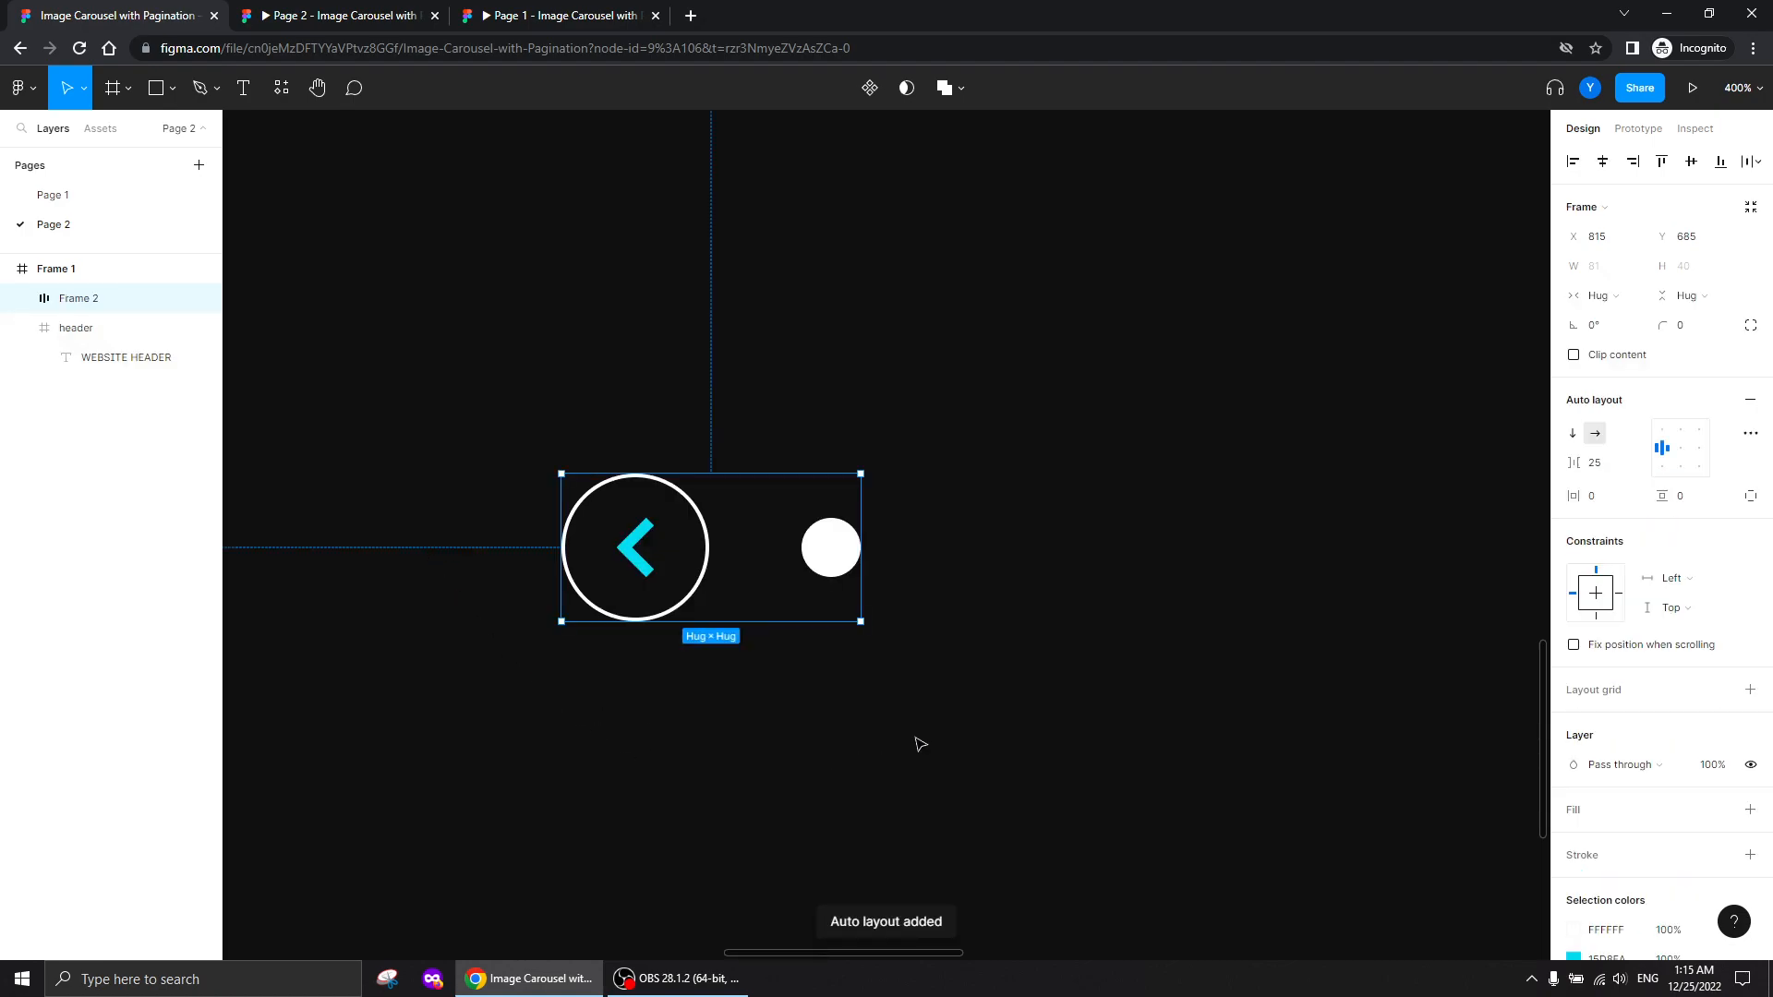
Duplicate the small circle five times within the auto layout row to make six pagination dots
key("shift+0")
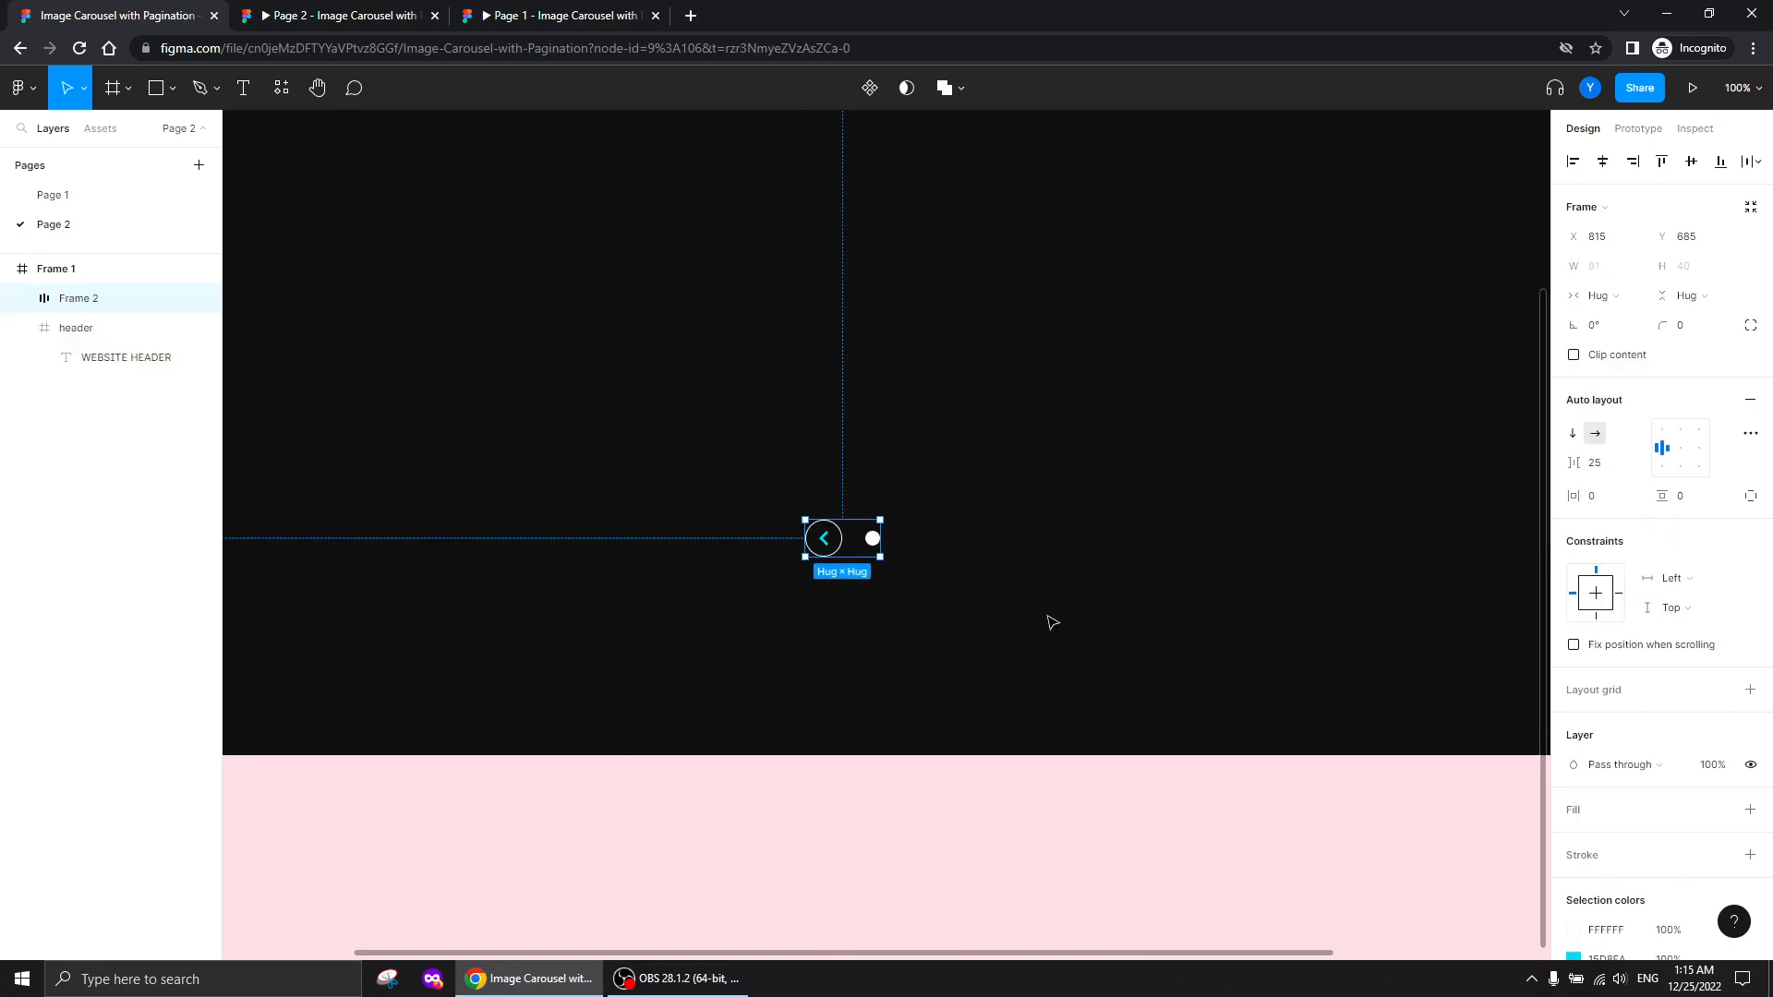
key("ctrl+plus")
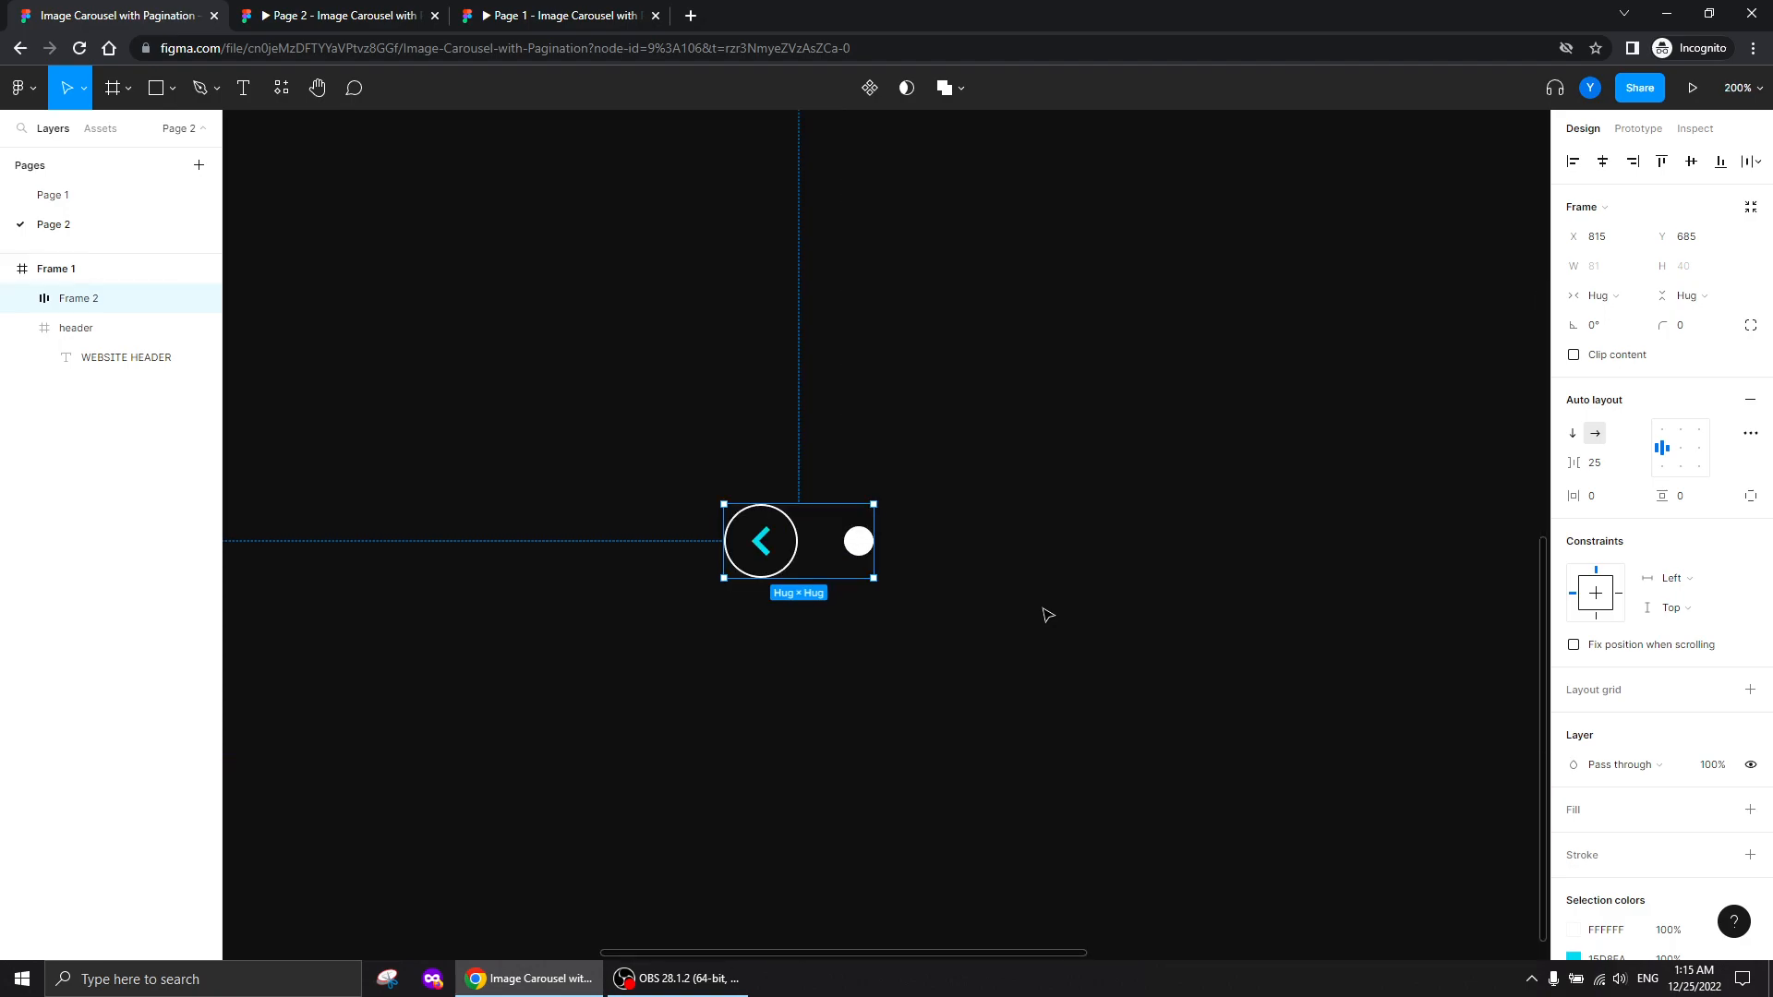
left_click_drag(1044, 611, 808, 553)
double_click(623, 483)
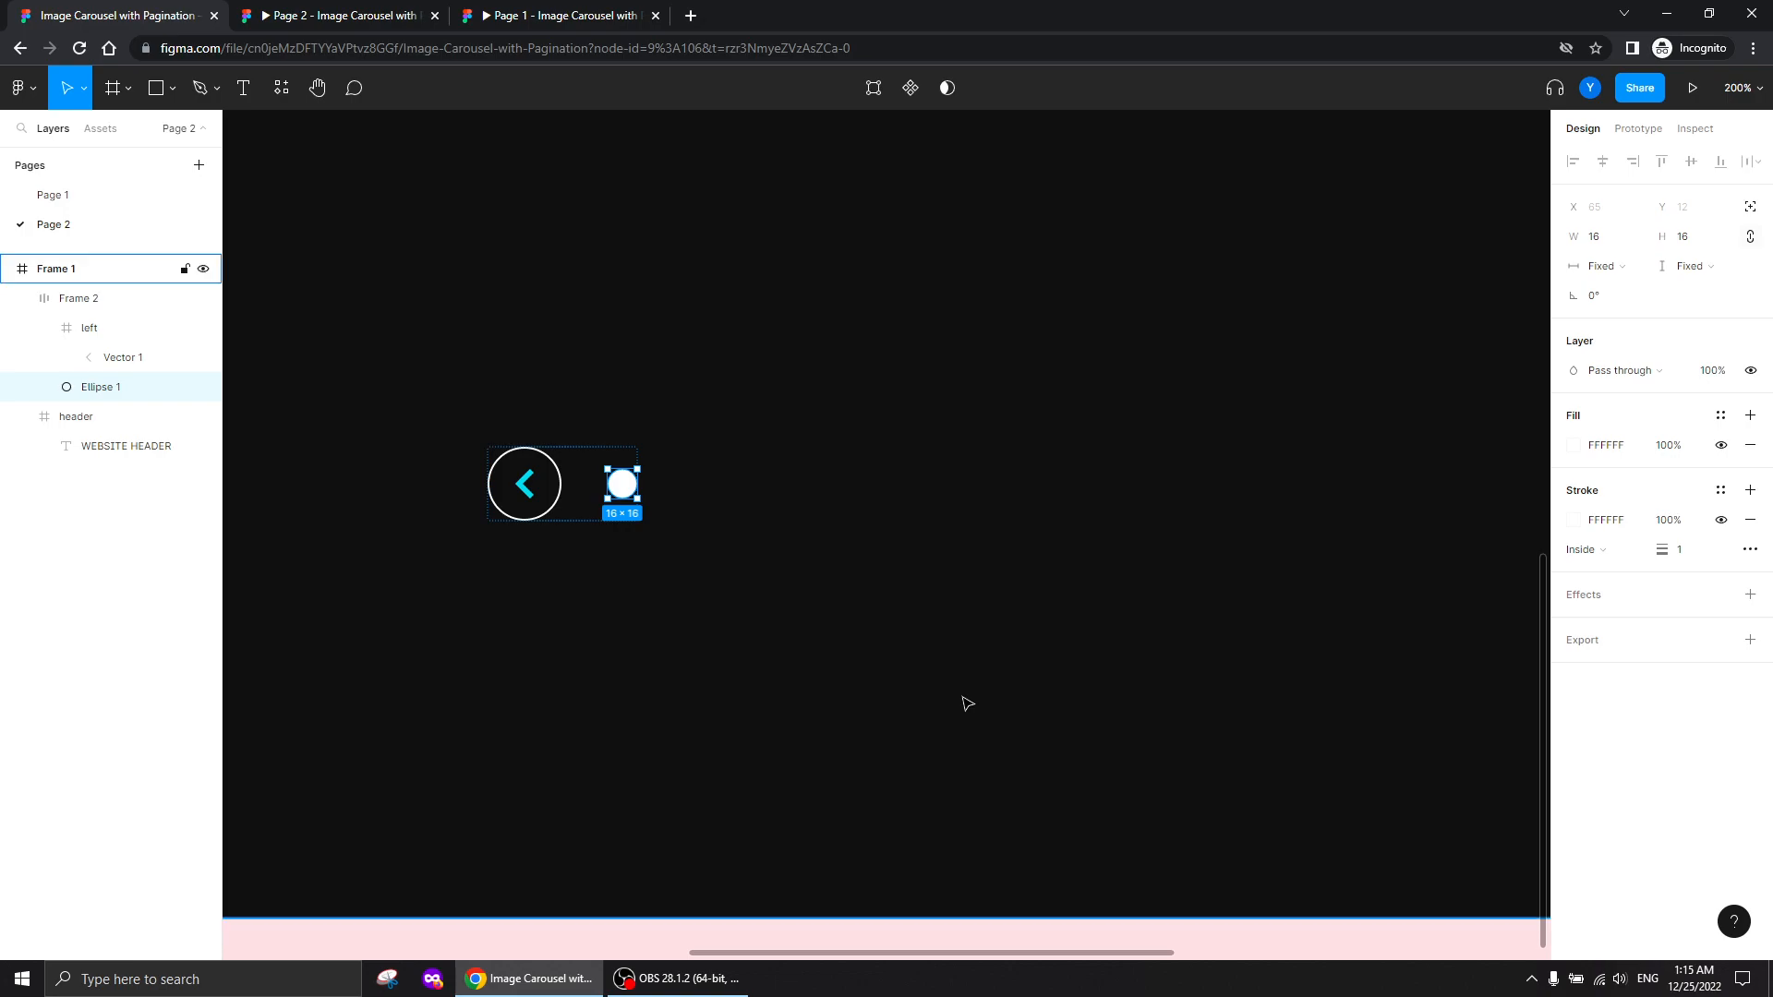
key("ctrl+d")
key("ctrl+d")
key("ctrl+d")
key("ctrl+d")
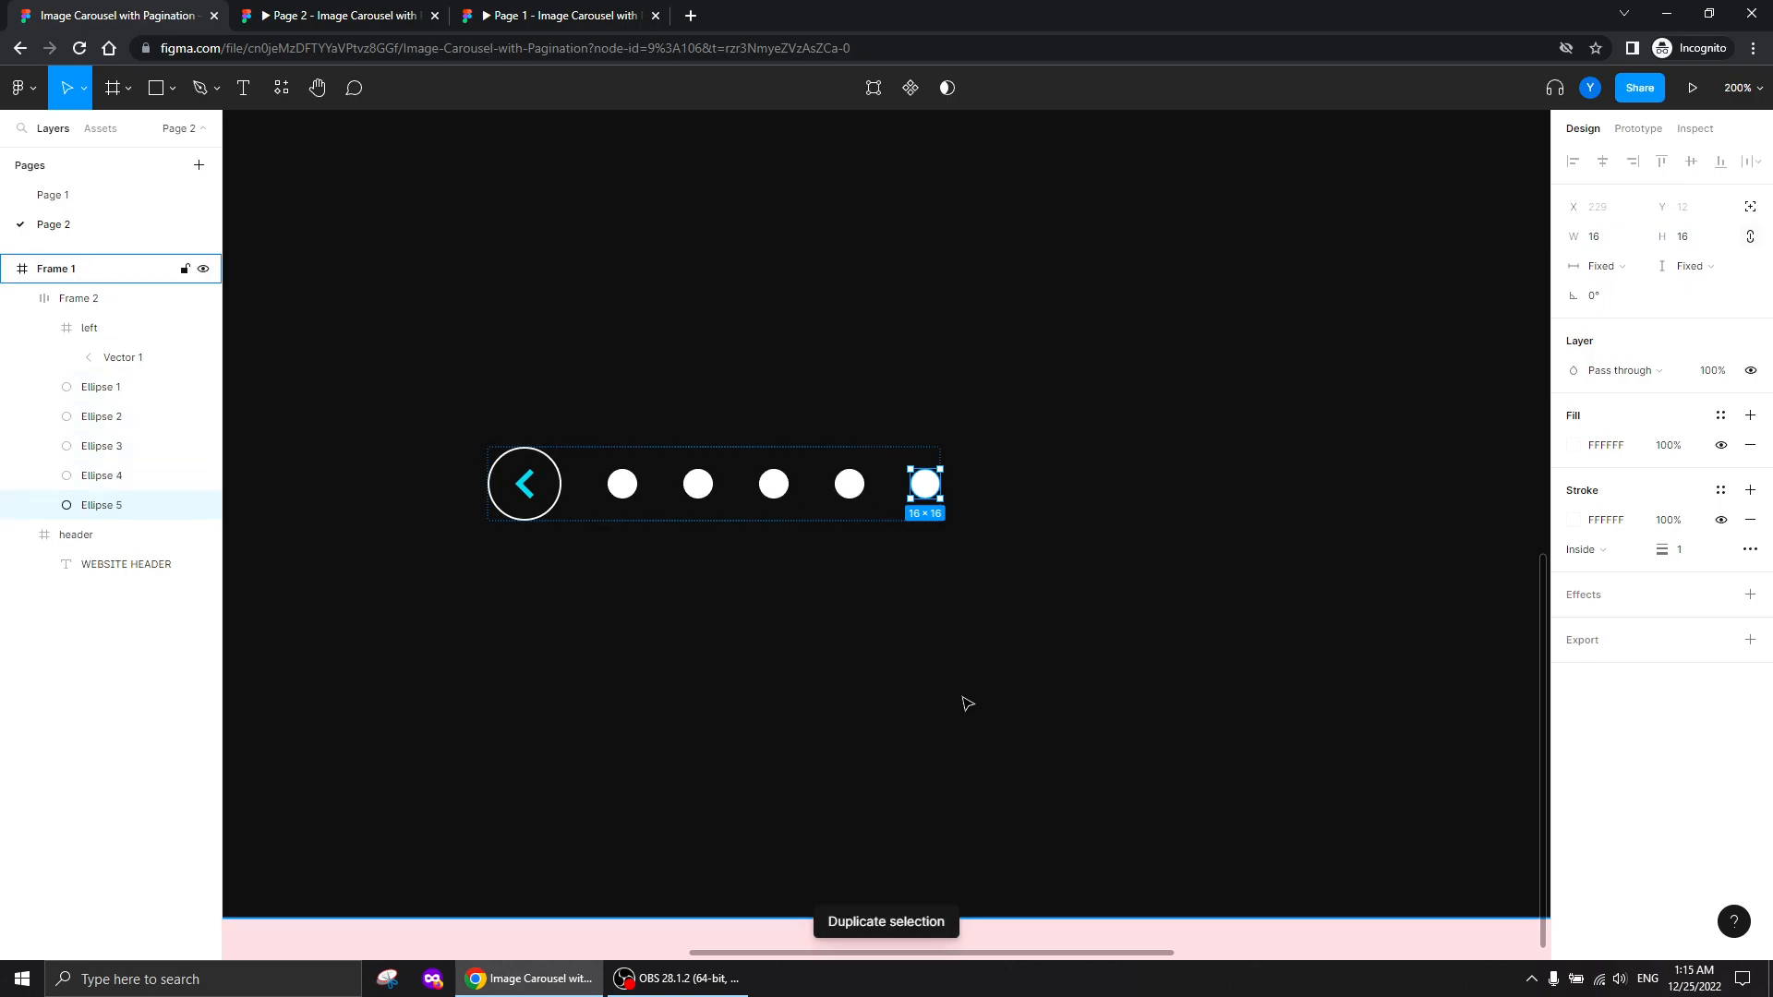
key("ctrl+d")
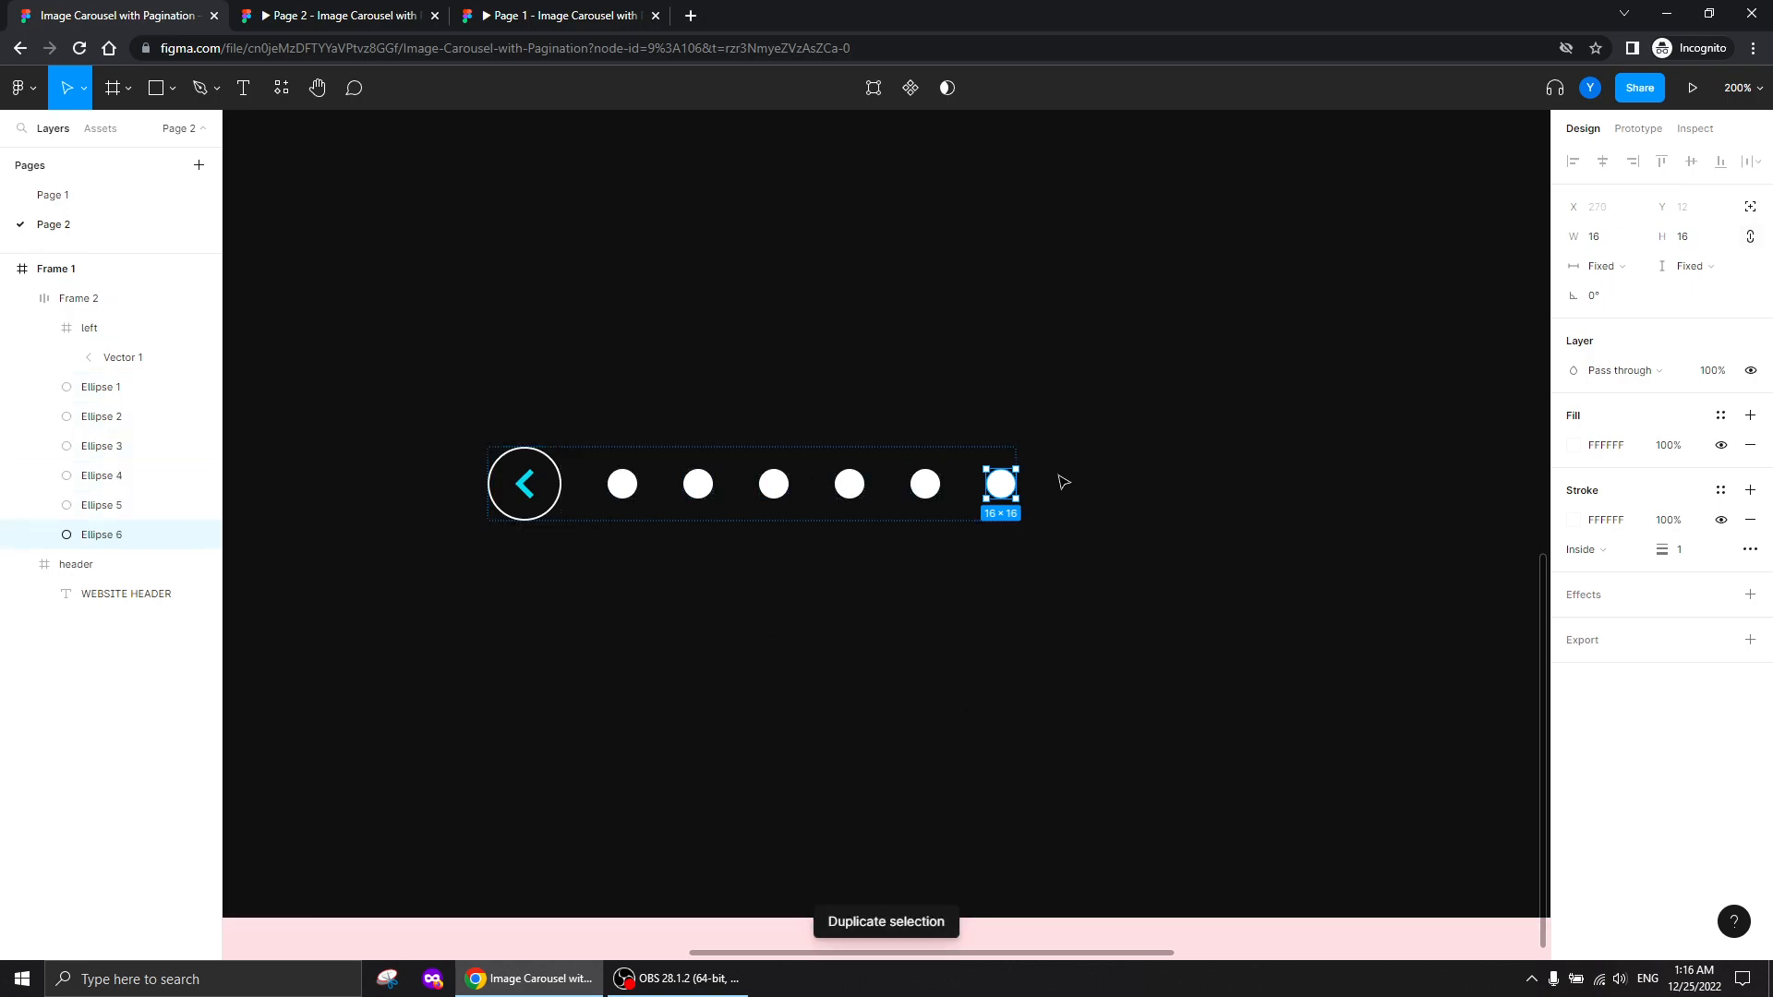
Duplicate the left arrow button and move the copy to the right end of the dot row
left_click(528, 509)
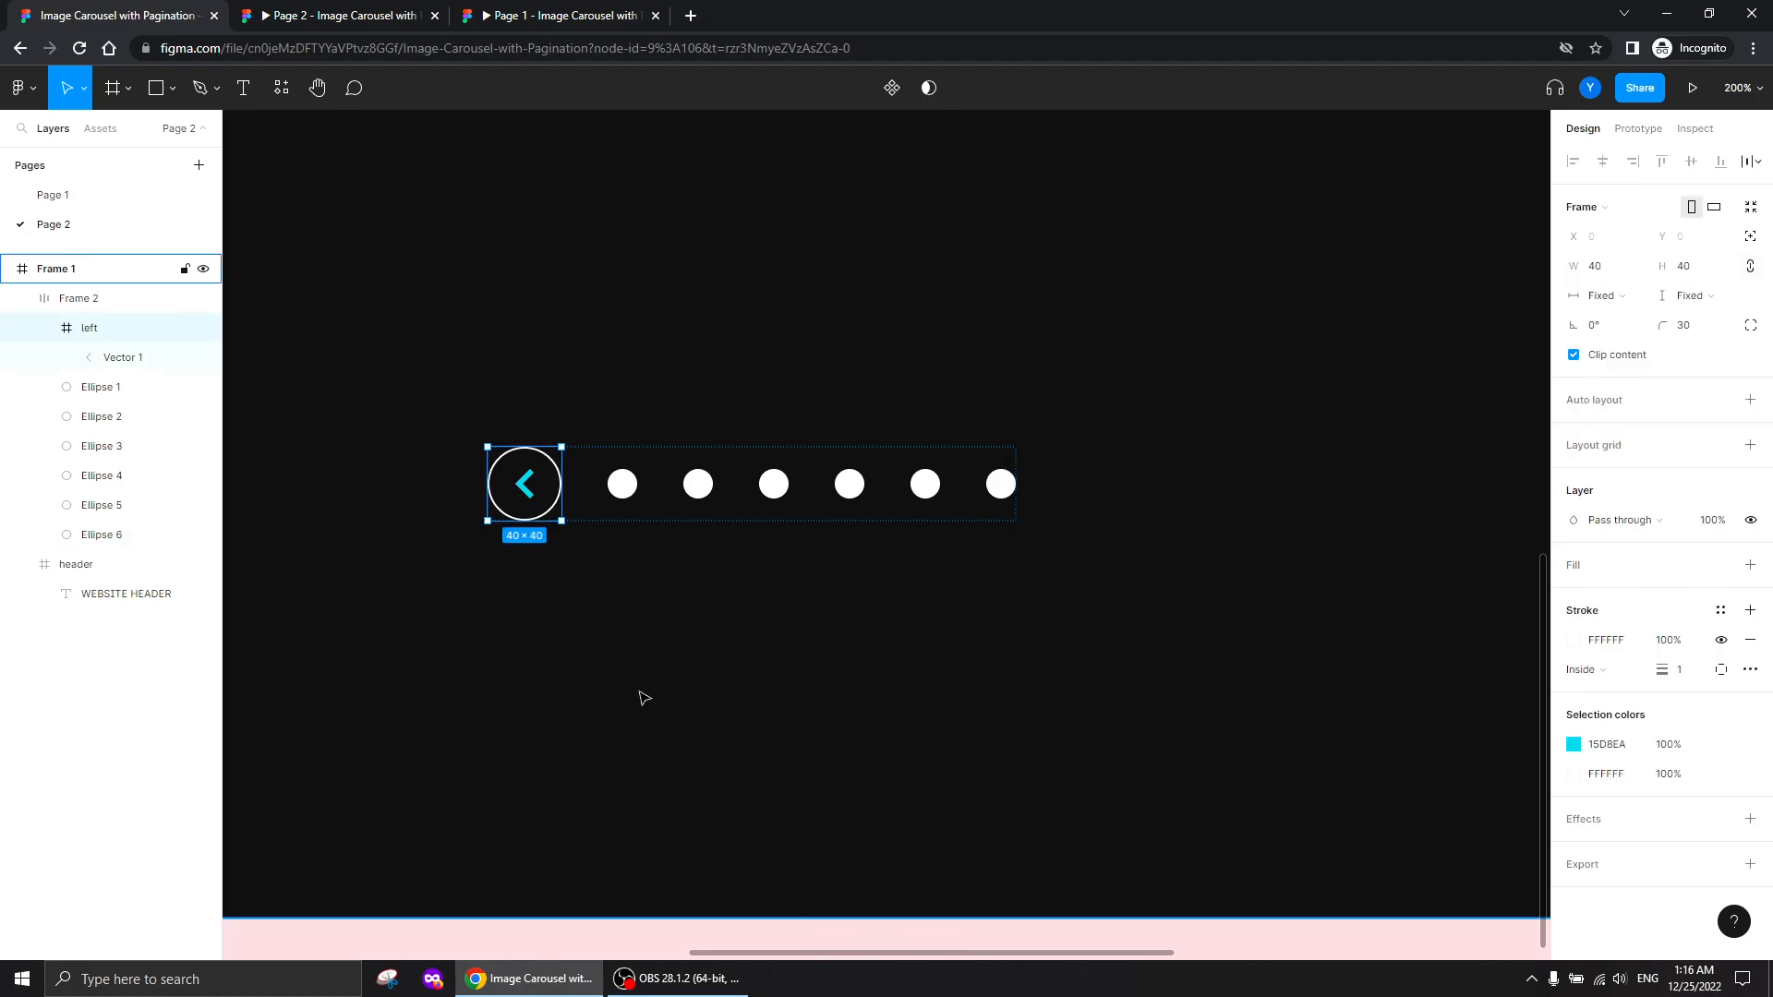
key("ctrl+d")
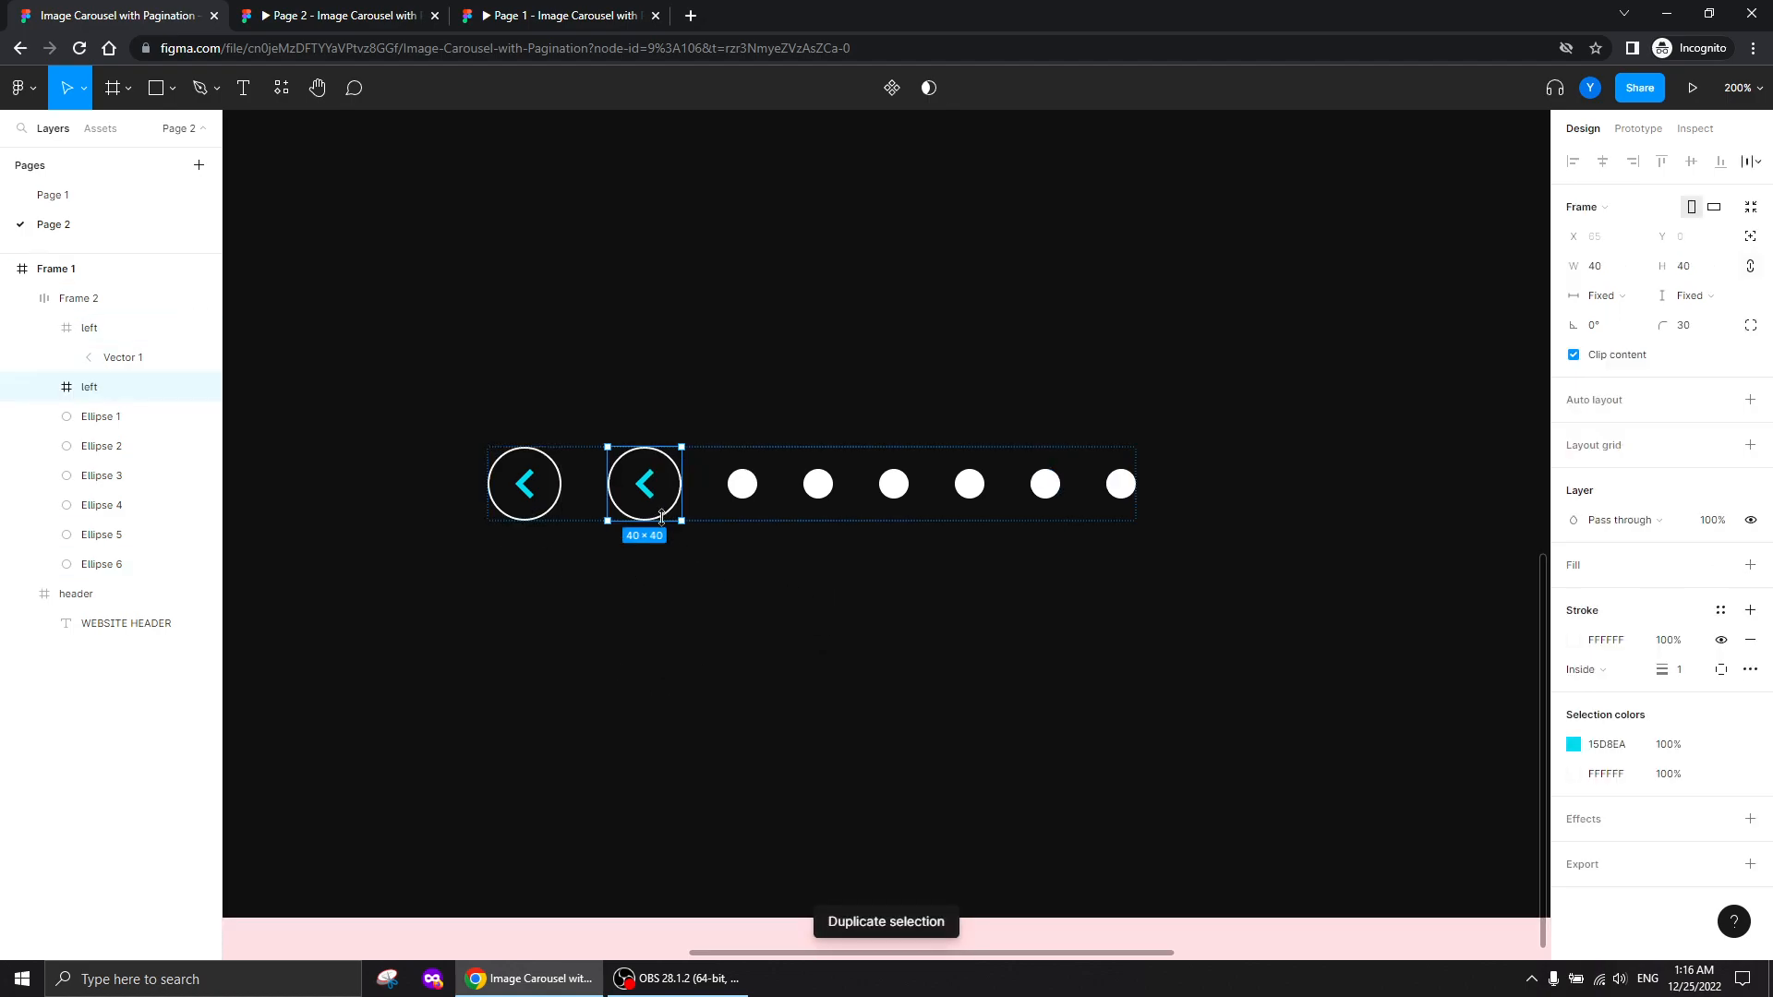
left_click_drag(638, 497, 1095, 508)
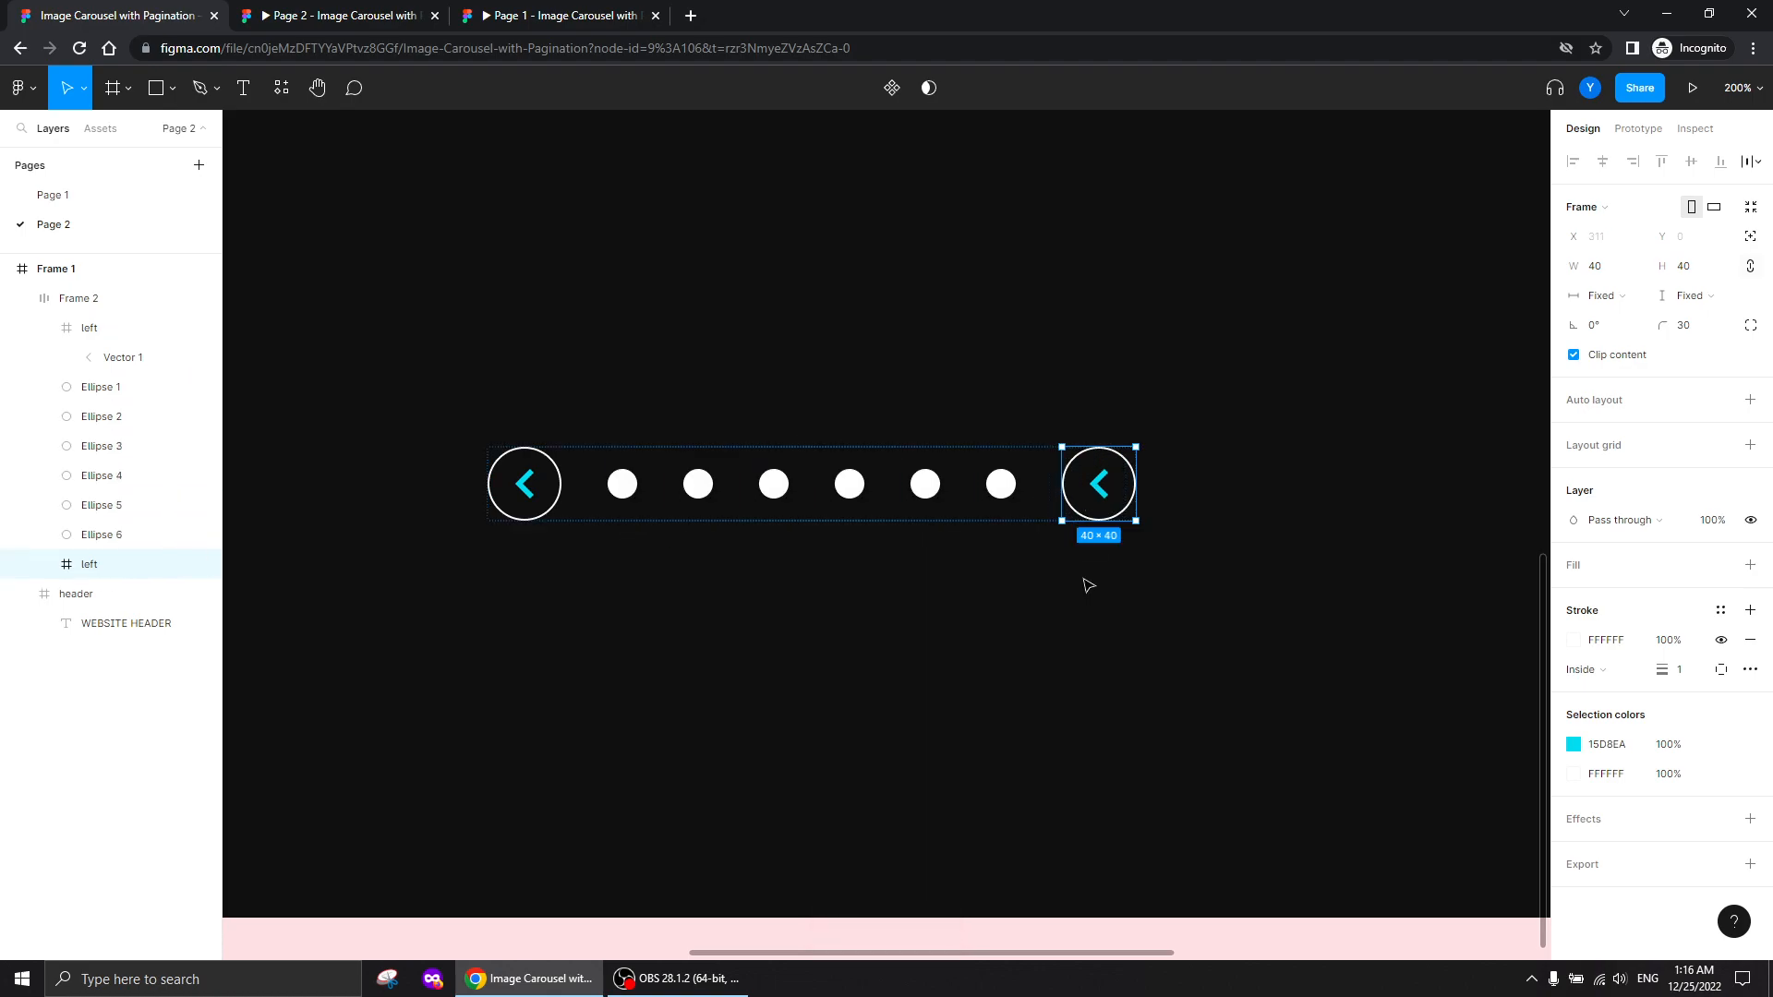
Flip the chevron in the copied button horizontally so it points right, and clear the selection
double_click(1098, 483)
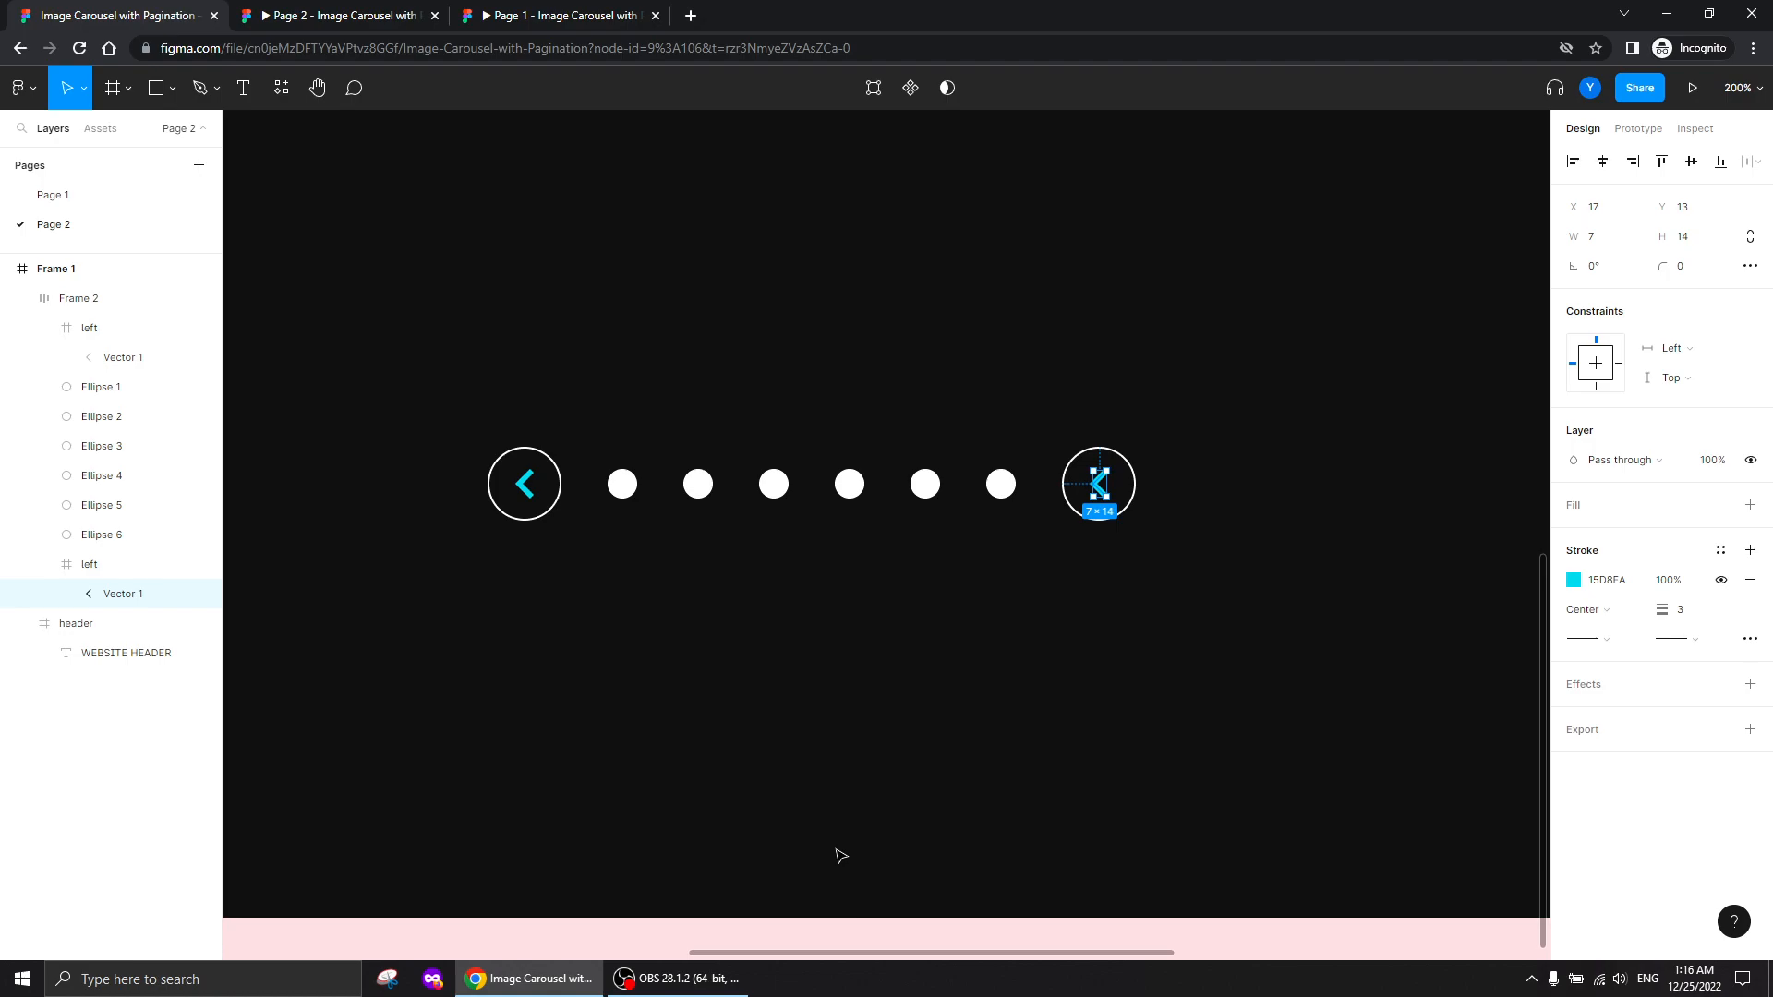
right_click(1097, 484)
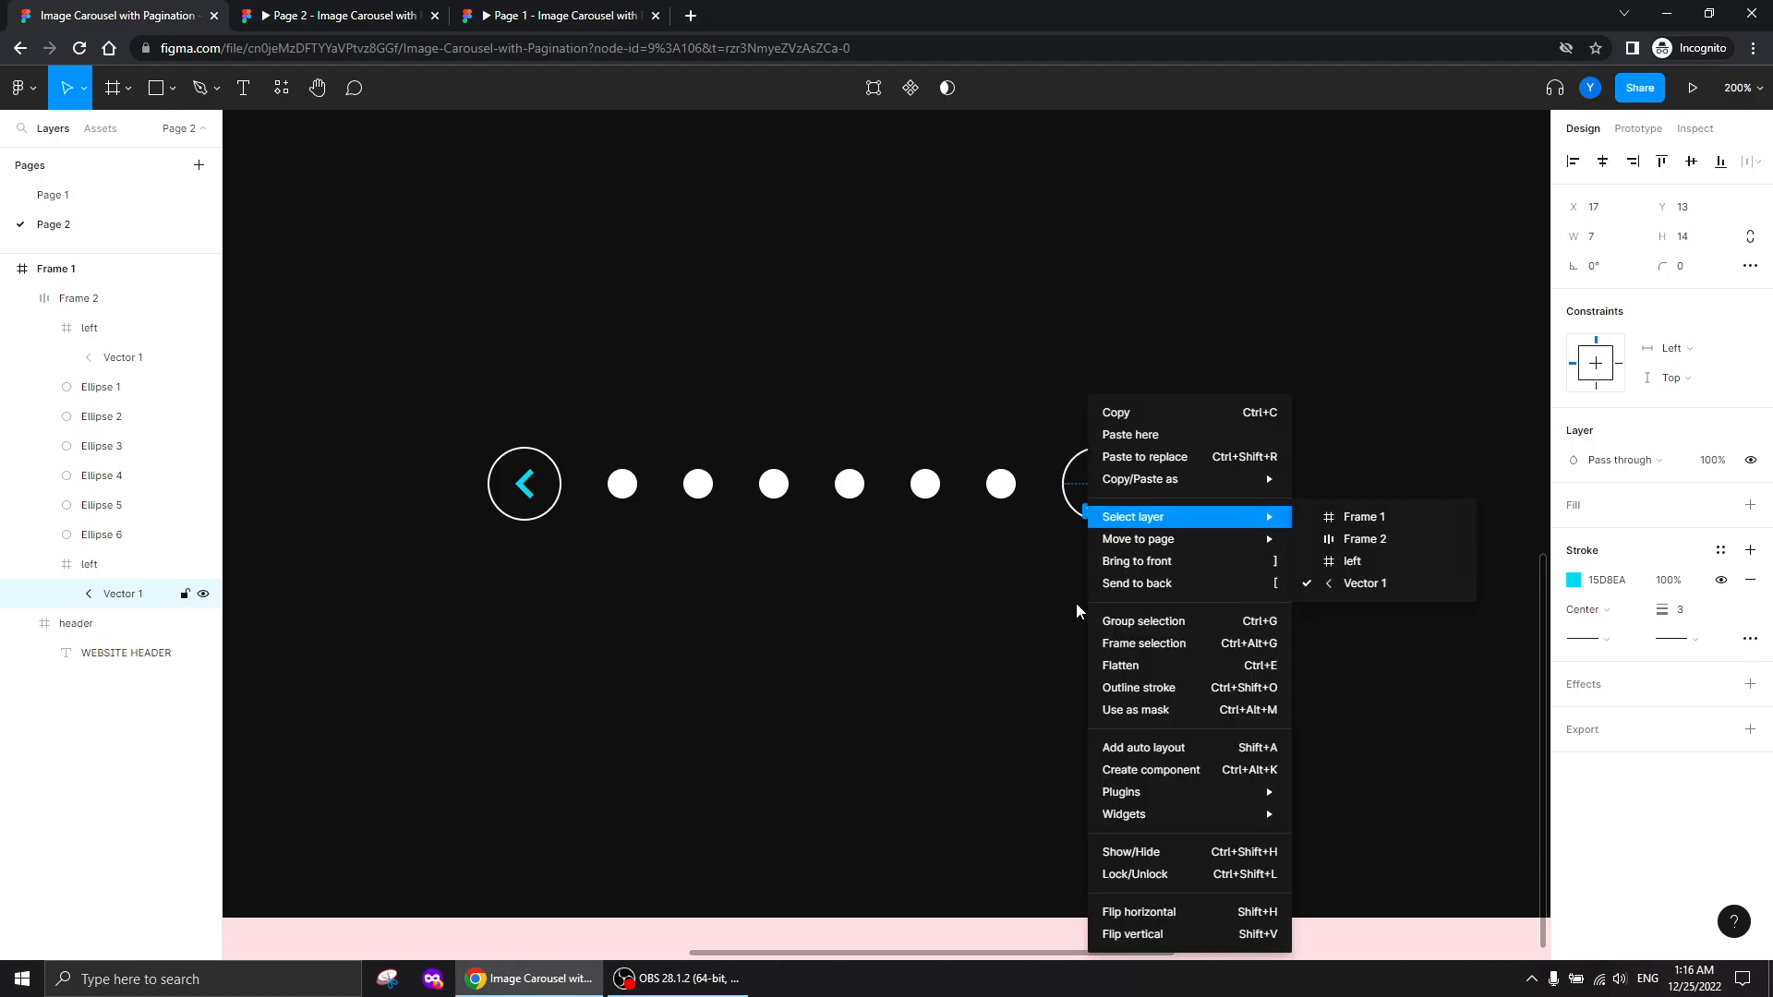
left_click(1141, 914)
left_click(772, 701)
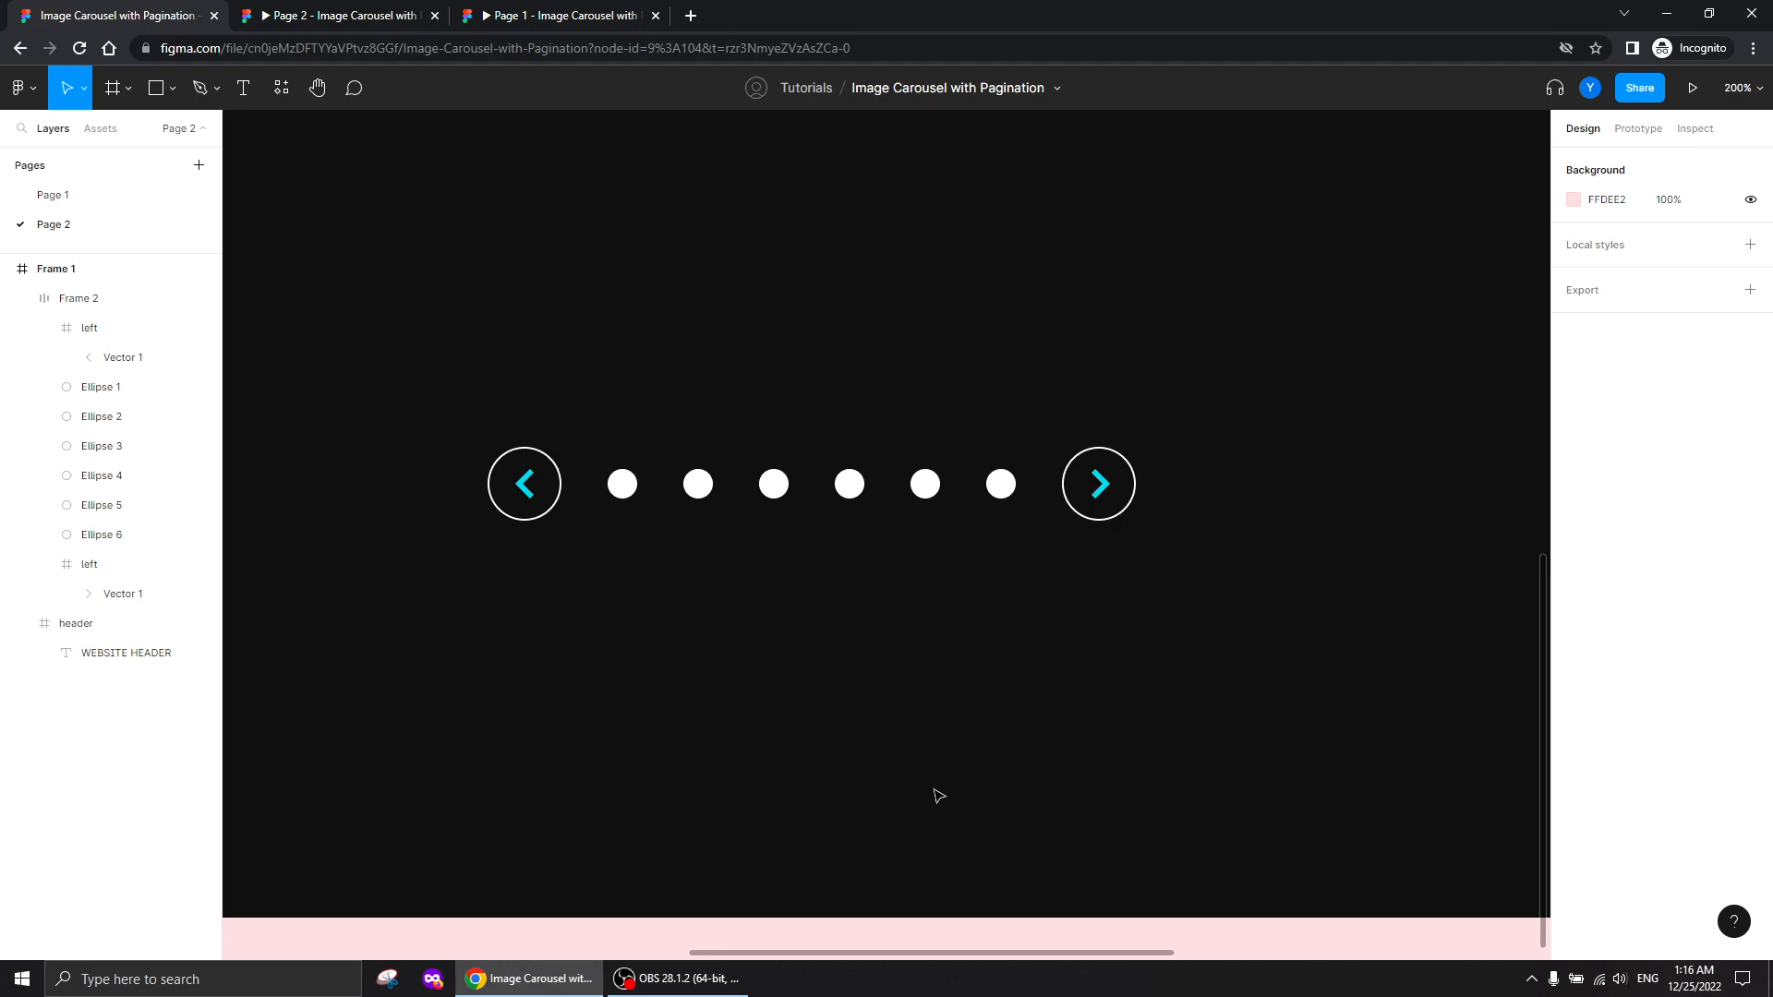
Set the pagination row's auto layout alignment to centre and its horizontal constraint to Center
left_click(770, 484)
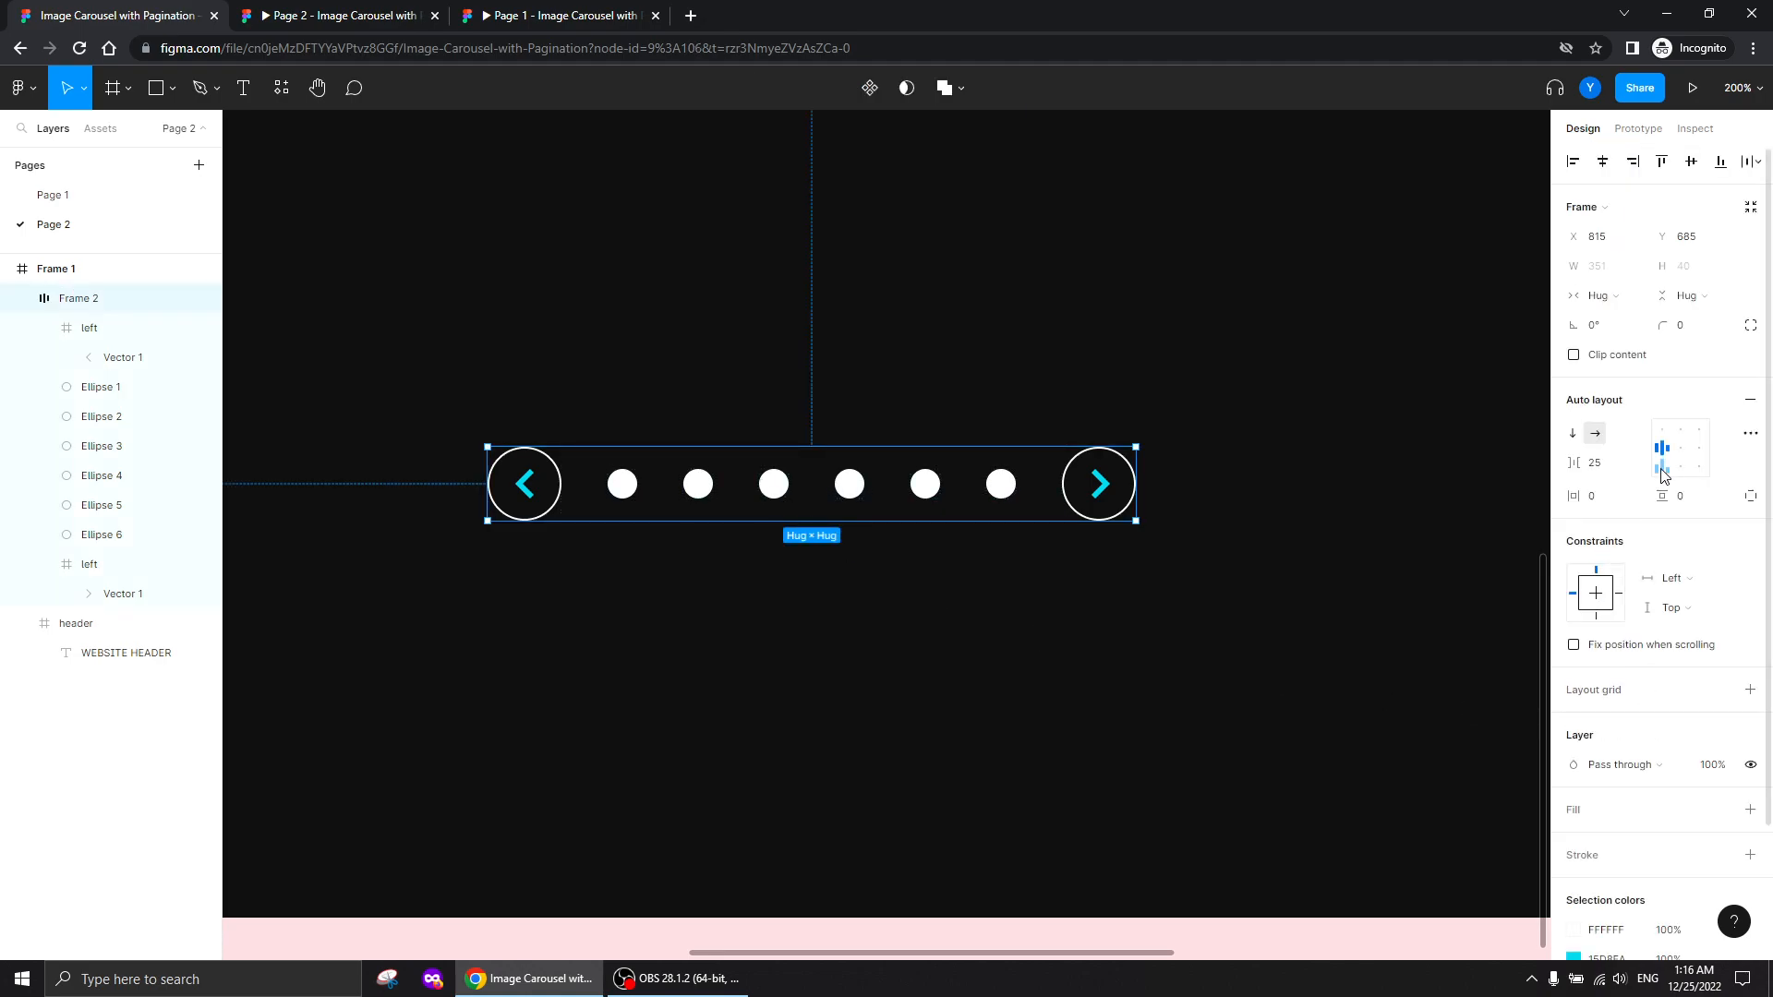
left_click(806, 654)
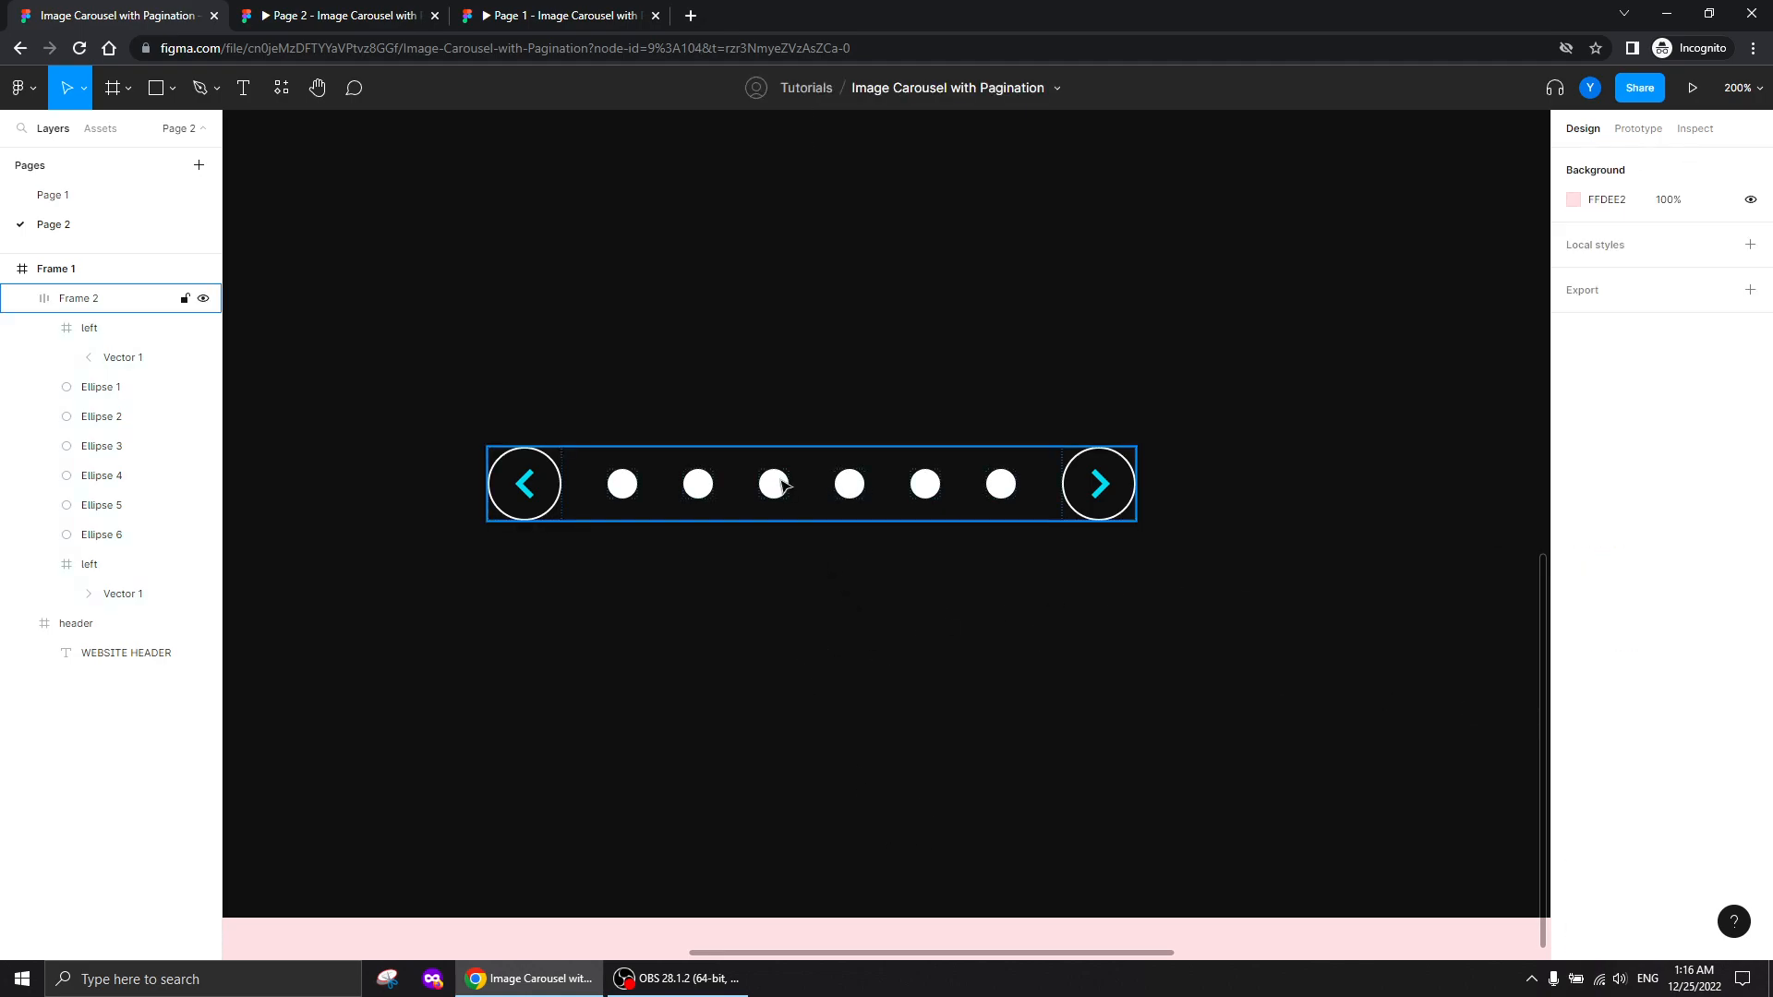
left_click(783, 488)
left_click(1598, 595)
left_click(836, 732)
Nudge the whole pagination row 30 px to the left, to X 785
left_click(816, 499)
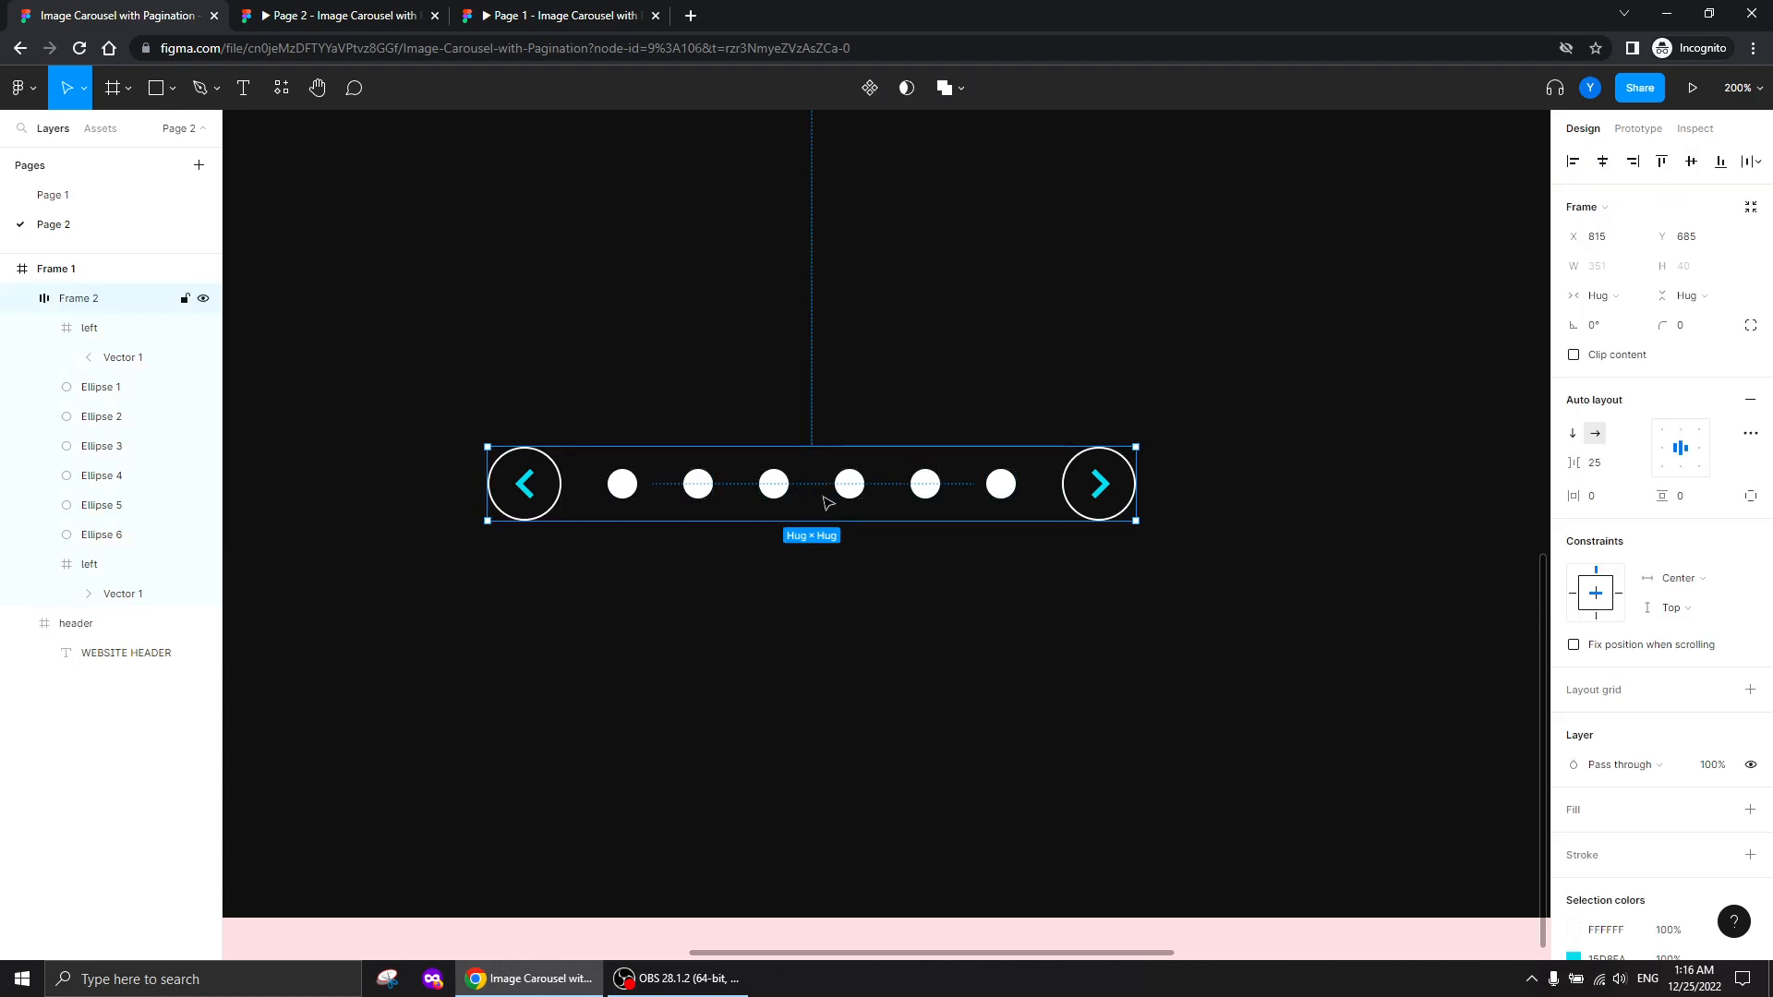
key("shift+Left")
key("shift+Left")
key("shift+Left")
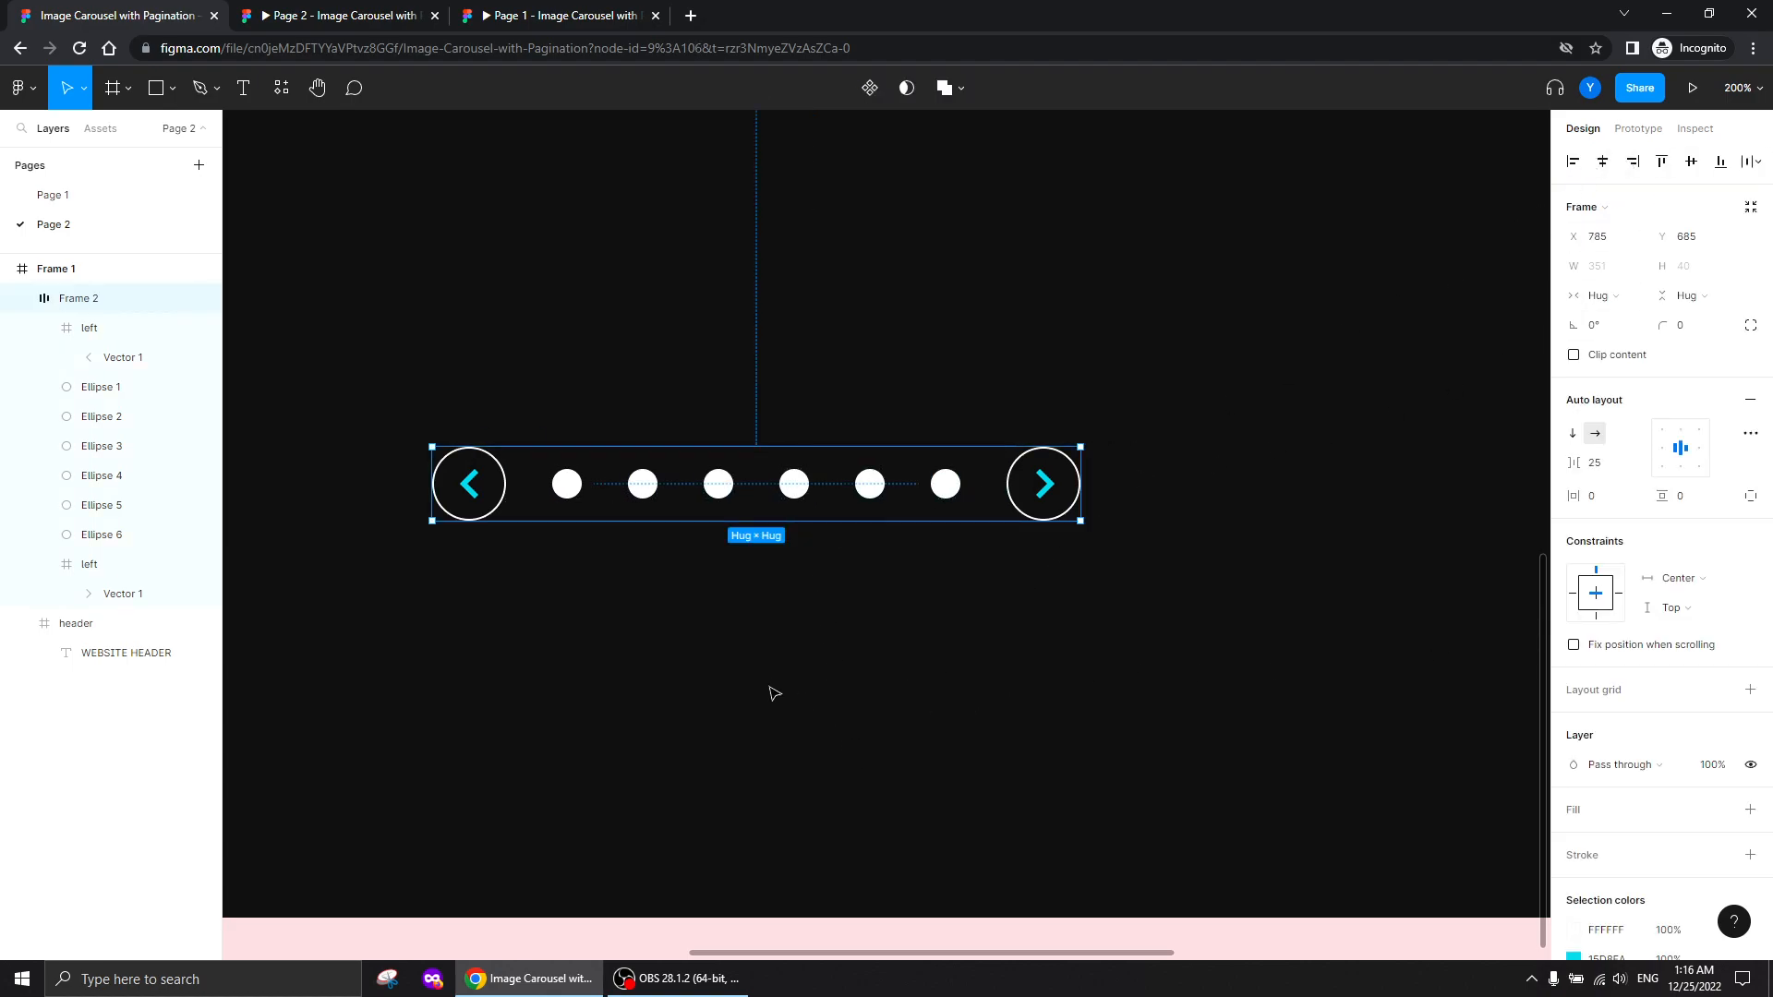
Move the pagination row down to Y 793, near the lower edge of the page frame
key("ctrl+minus")
key("ctrl+minus")
left_click_drag(816, 531, 820, 581)
scroll(780, 665, "down", 1)
scroll(780, 664, "right", 1)
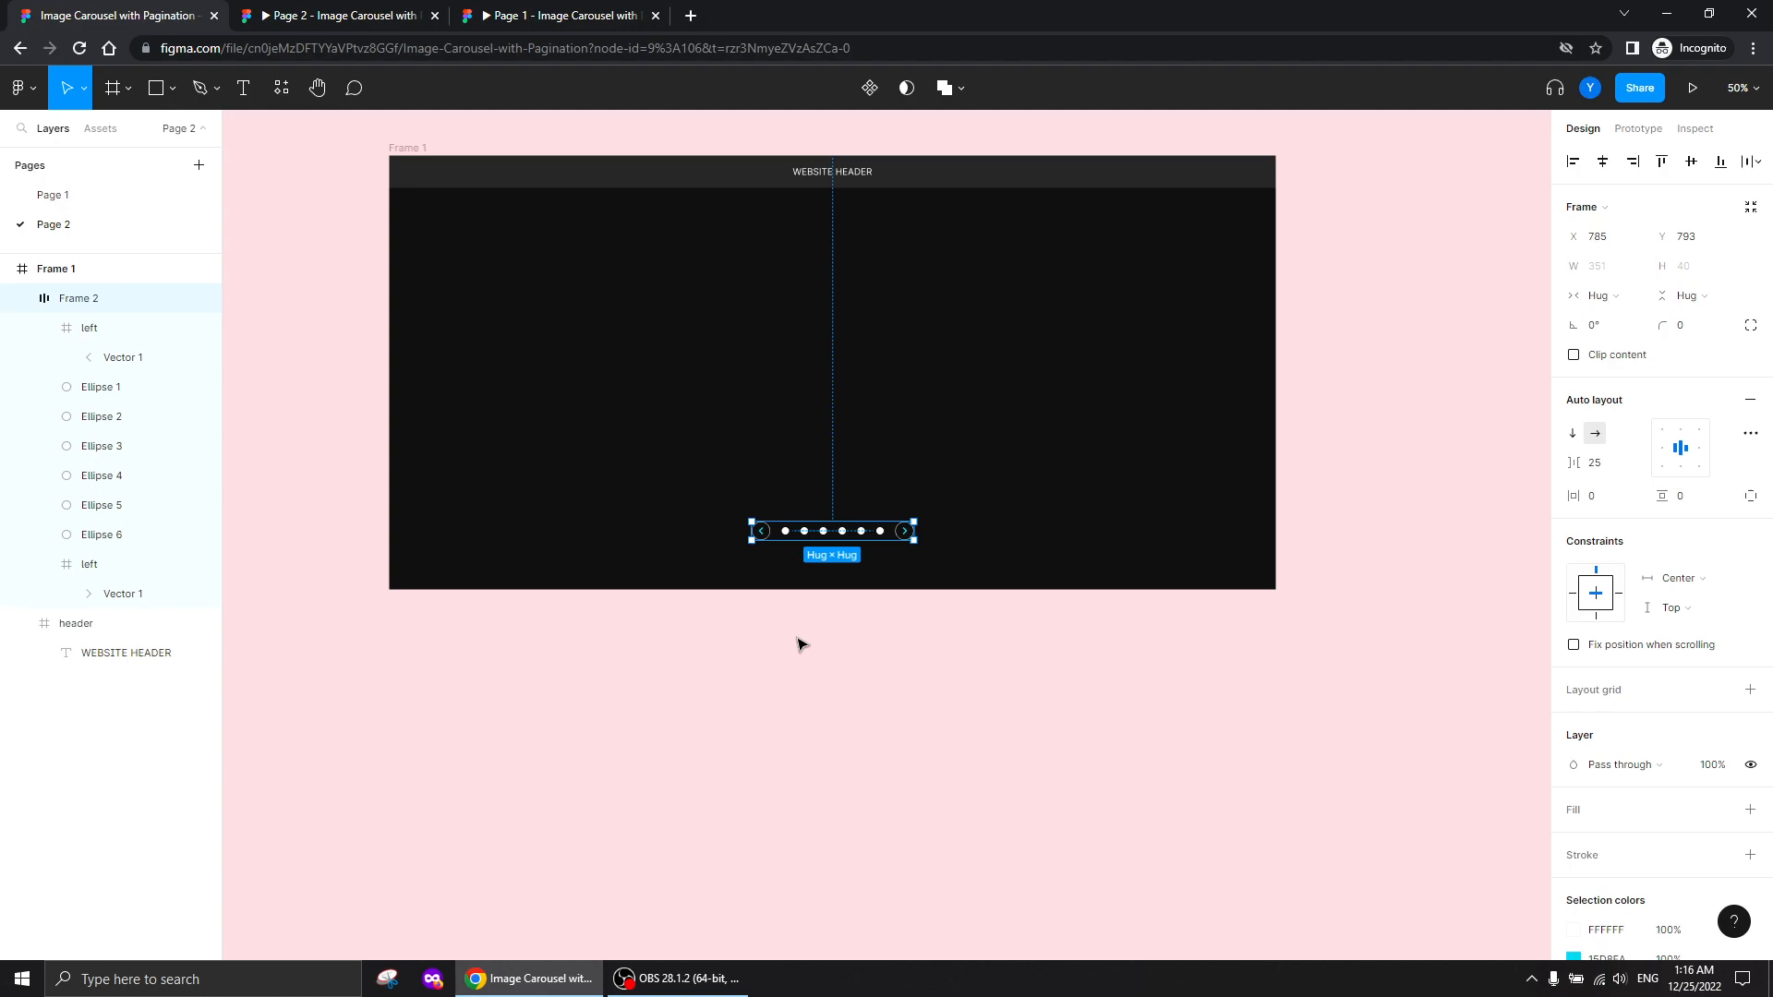
Draw an image placeholder rectangle about 799 × 508 in the page frame and place it at about X 149, Y 163
key("ctrl+plus")
left_click_drag(573, 664, 738, 812)
key("ctrl+minus")
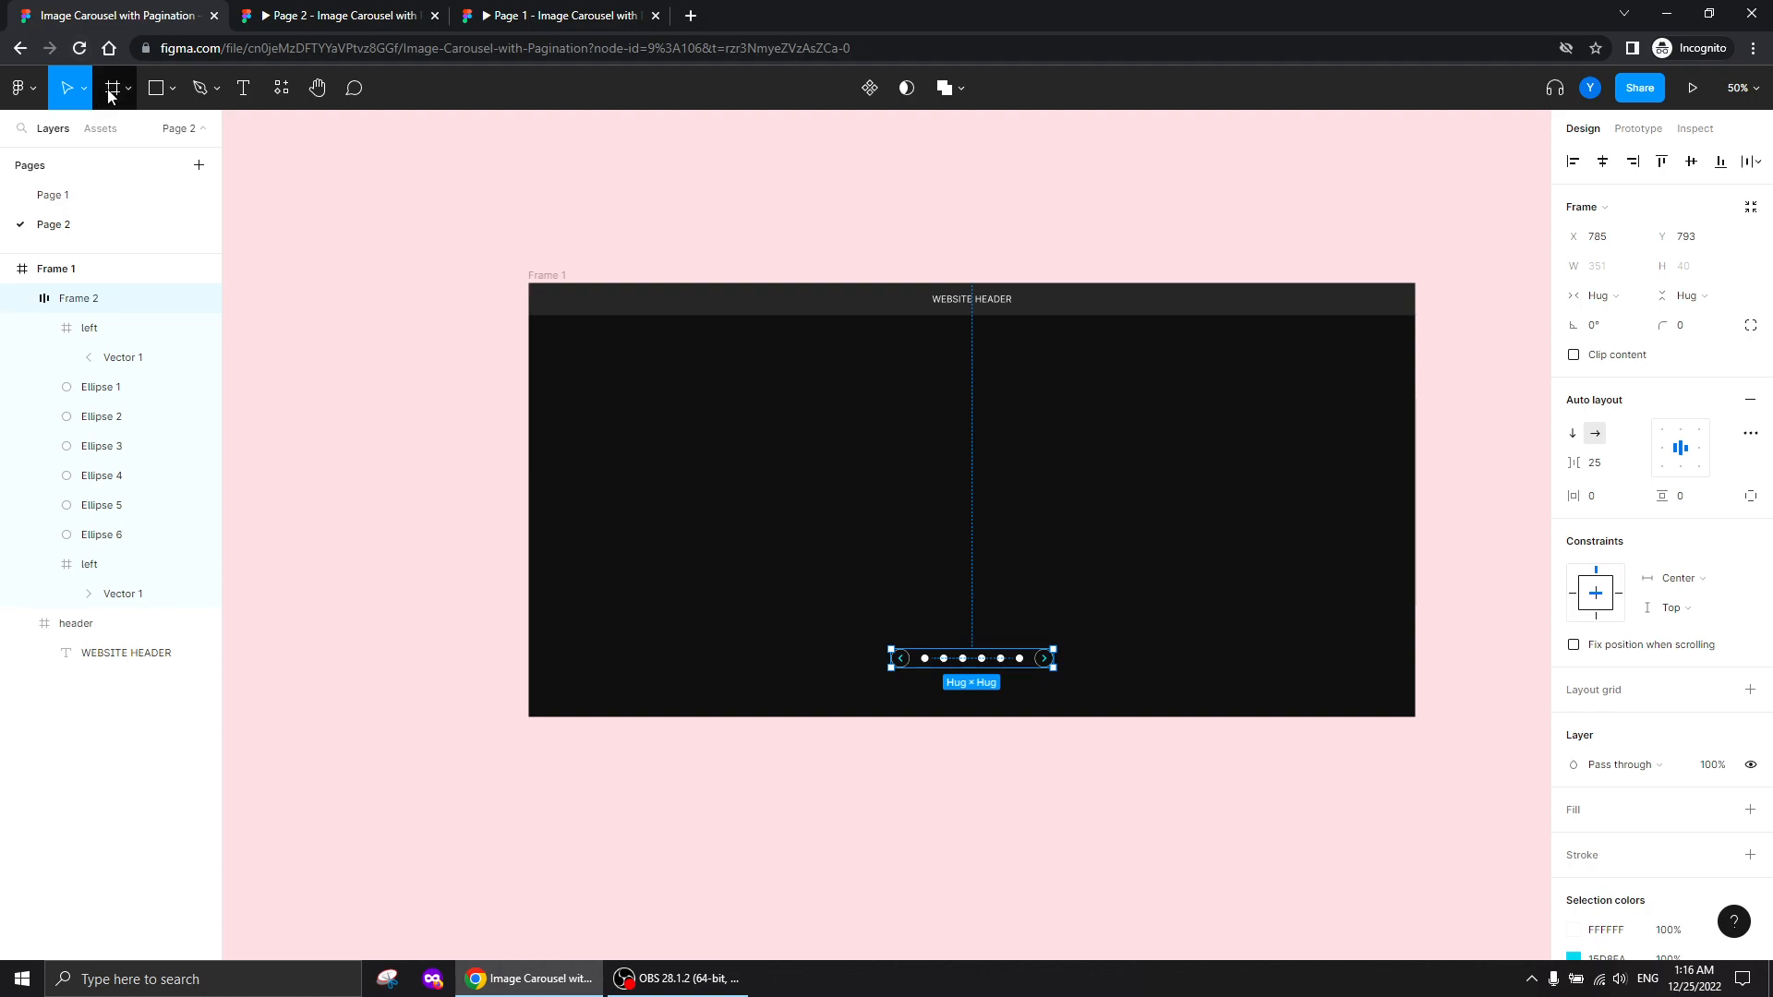
left_click(155, 88)
mouse_move(635, 386)
left_mouse_down()
mouse_move(668, 471)
mouse_move(978, 576)
mouse_move(967, 592)
mouse_move(1018, 597)
mouse_move(1004, 618)
left_mouse_up()
mouse_move(826, 544)
left_mouse_down()
mouse_move(772, 523)
mouse_move(800, 522)
left_mouse_up()
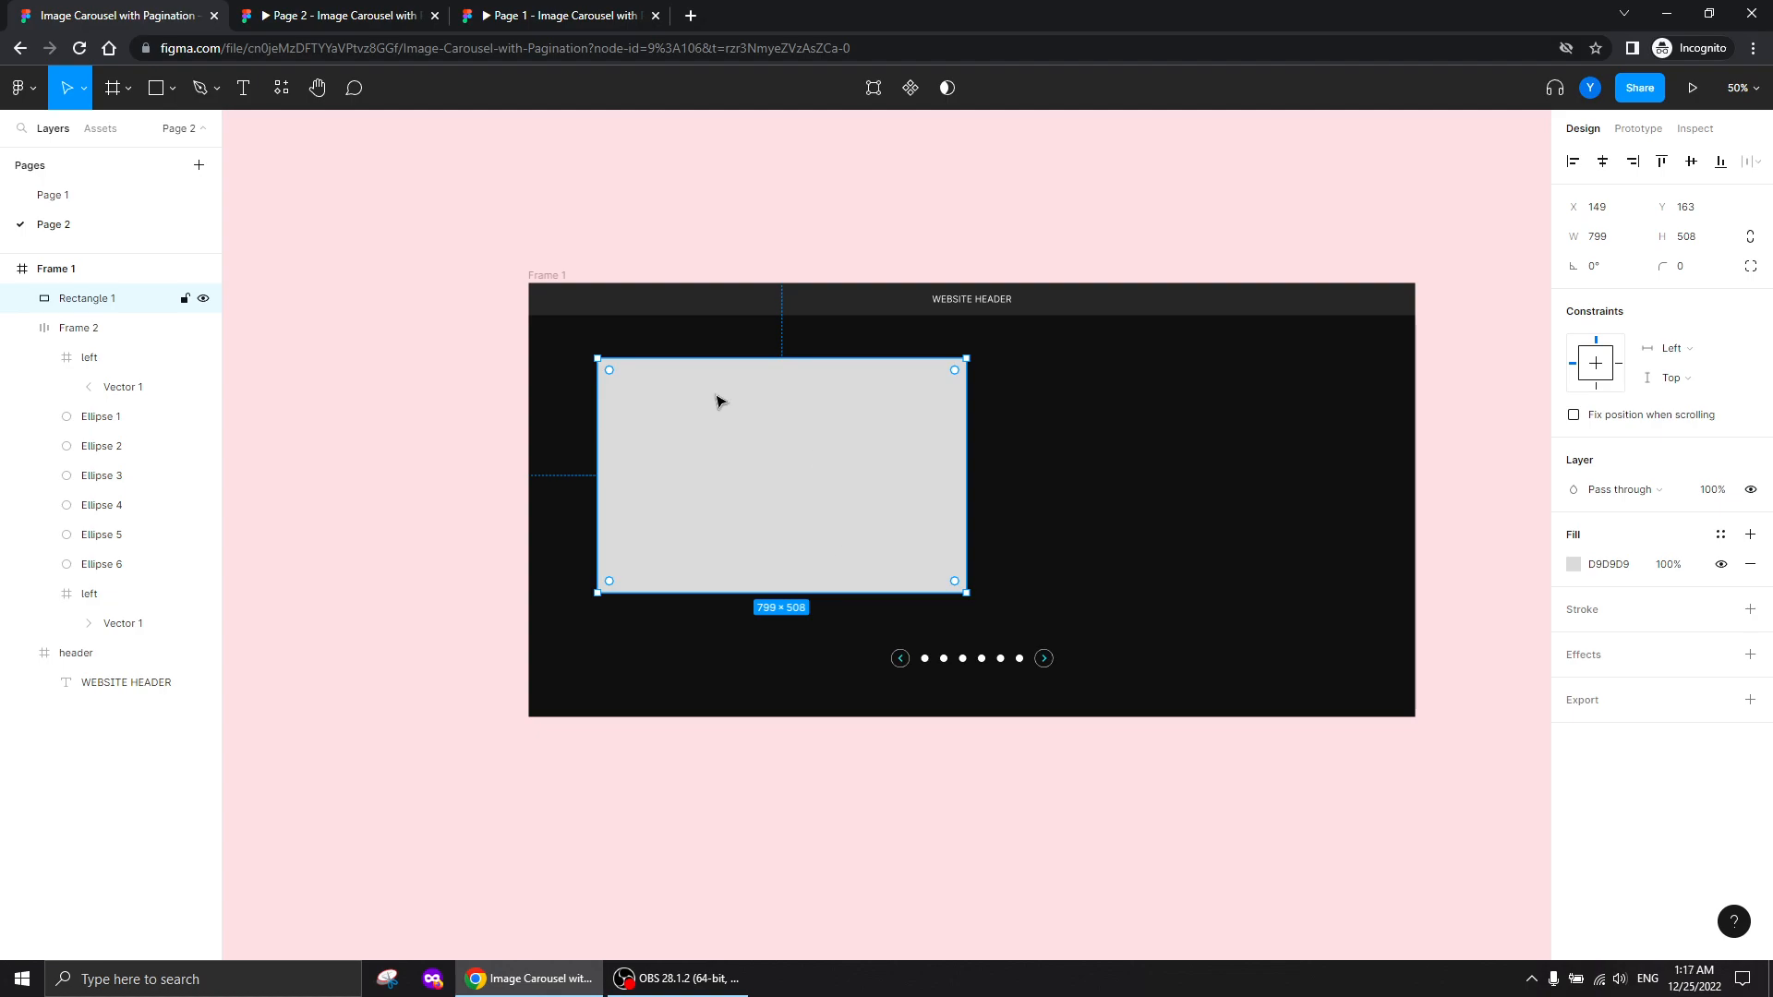
Resize the placeholder rectangle to about 873 × 516
left_click(554, 277)
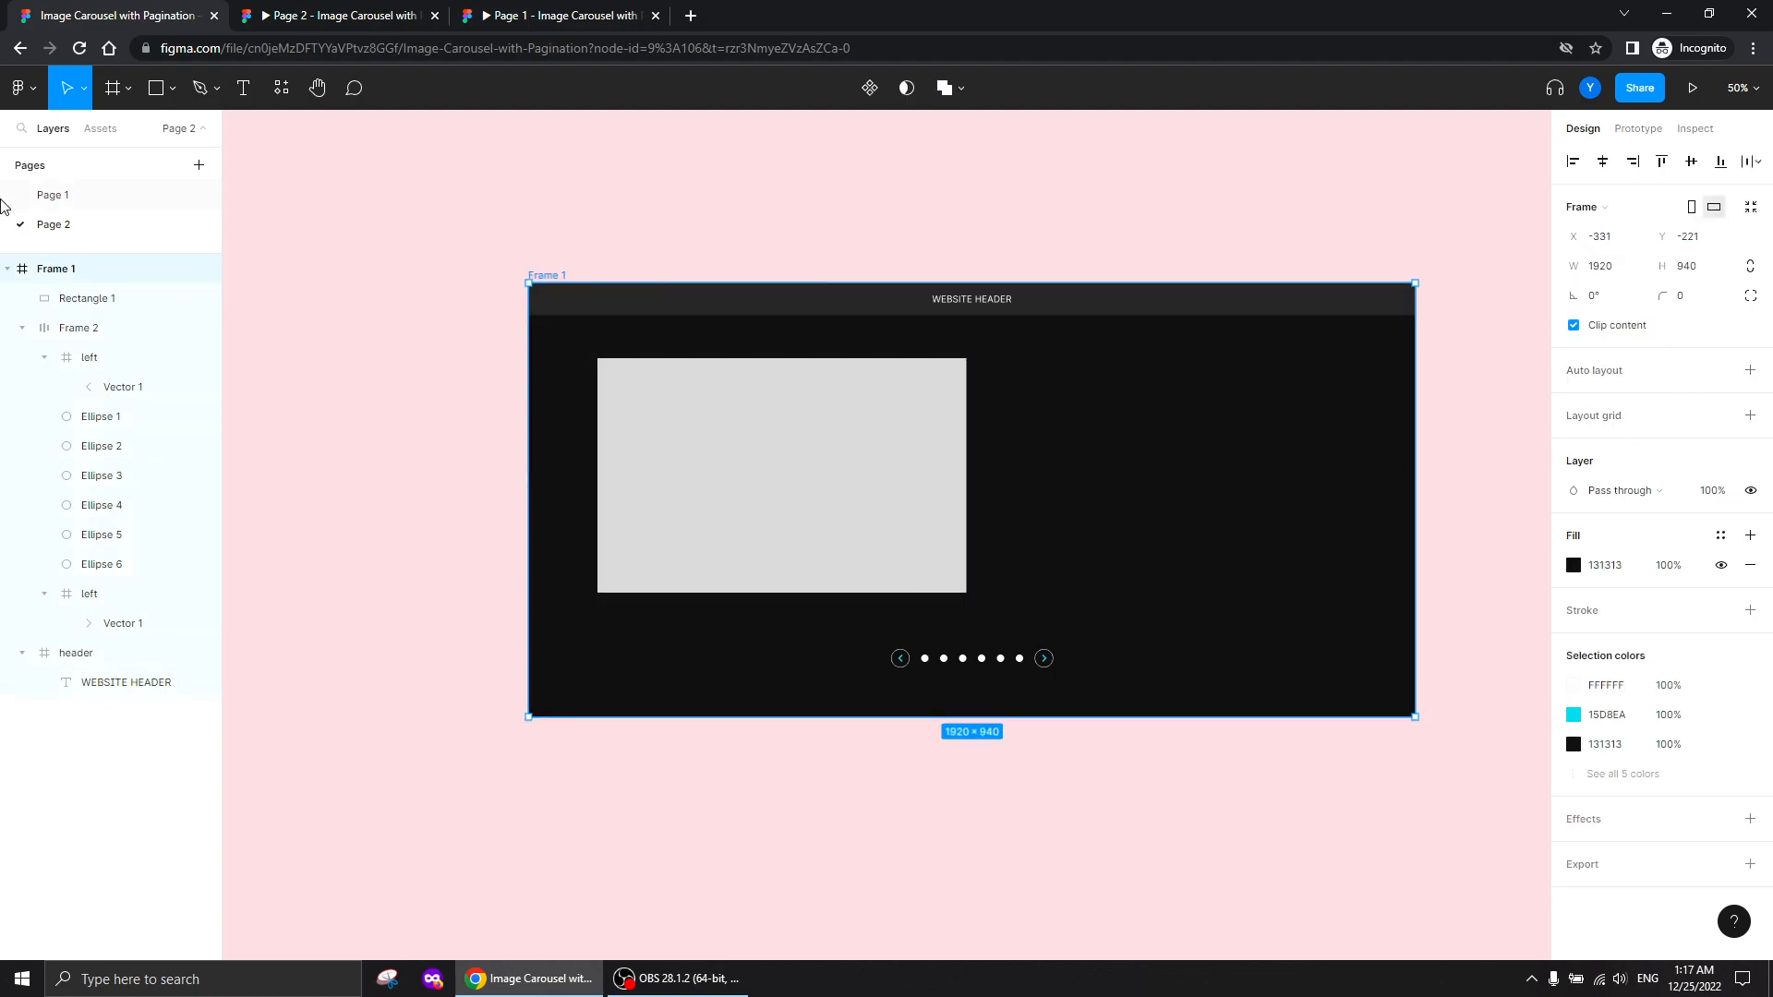
left_click(862, 475)
left_click_drag(969, 598, 1001, 596)
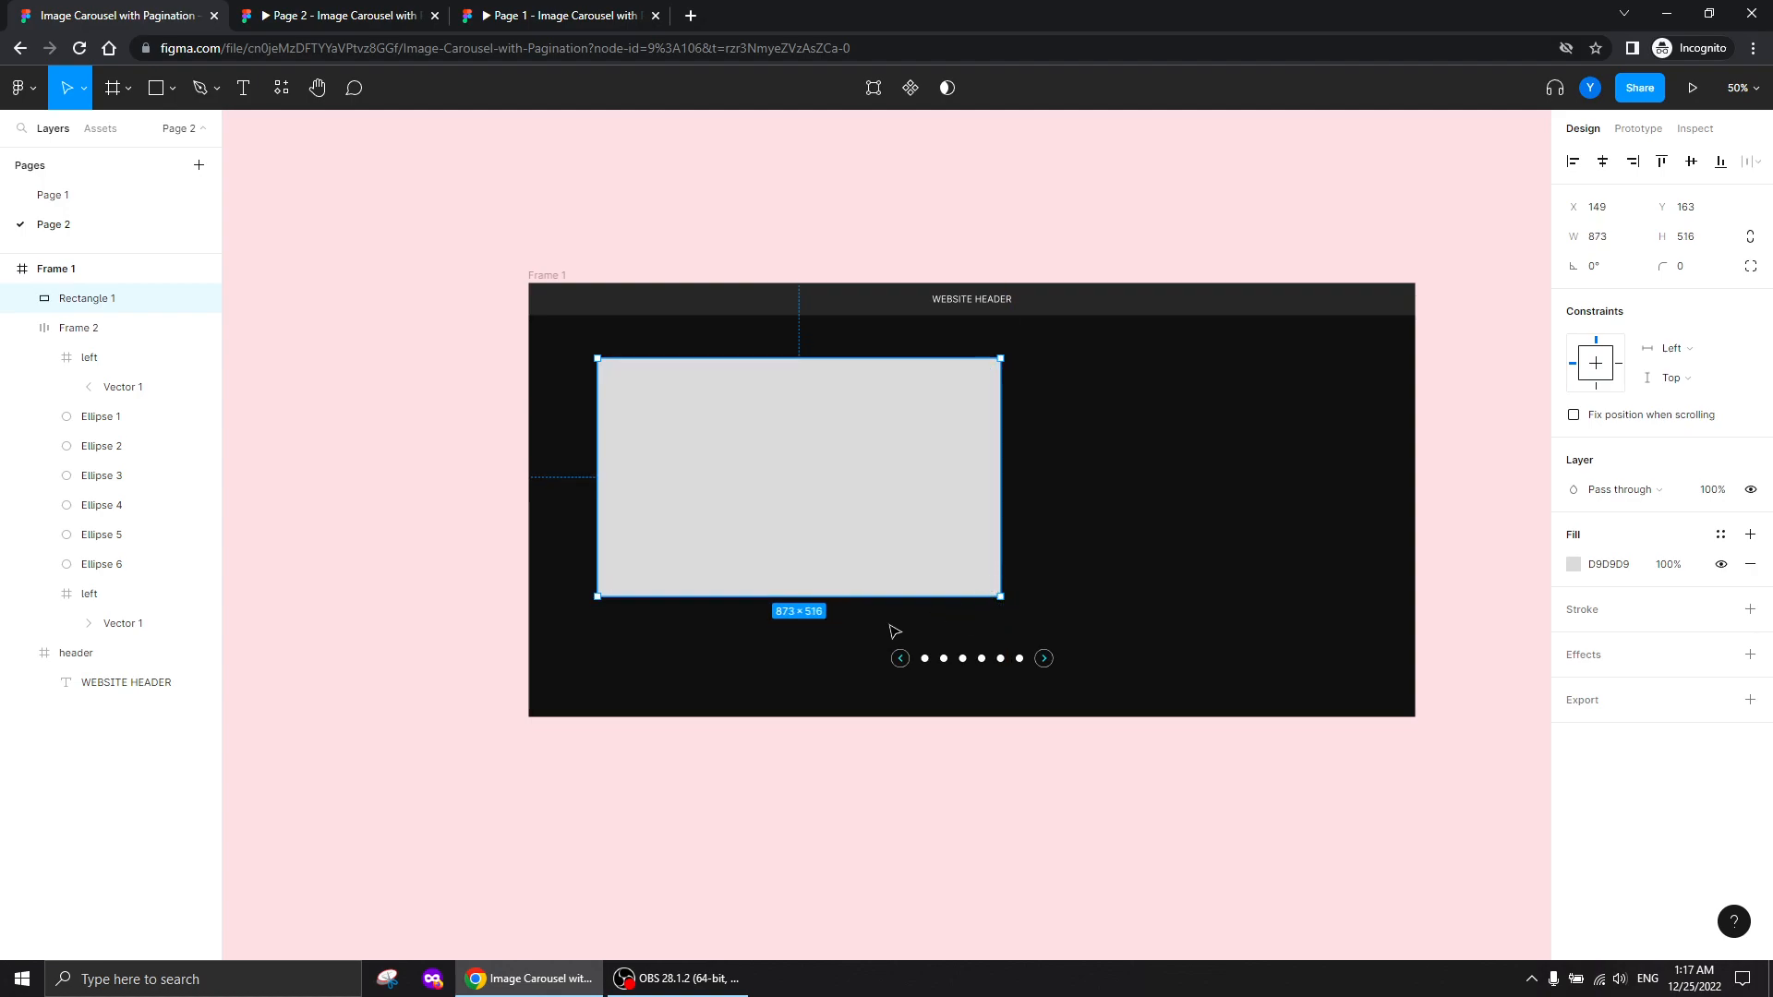
Add the text "Some title" below the lower-left corner of the placeholder rectangle
key("shift+0")
left_click_drag(672, 637, 878, 539)
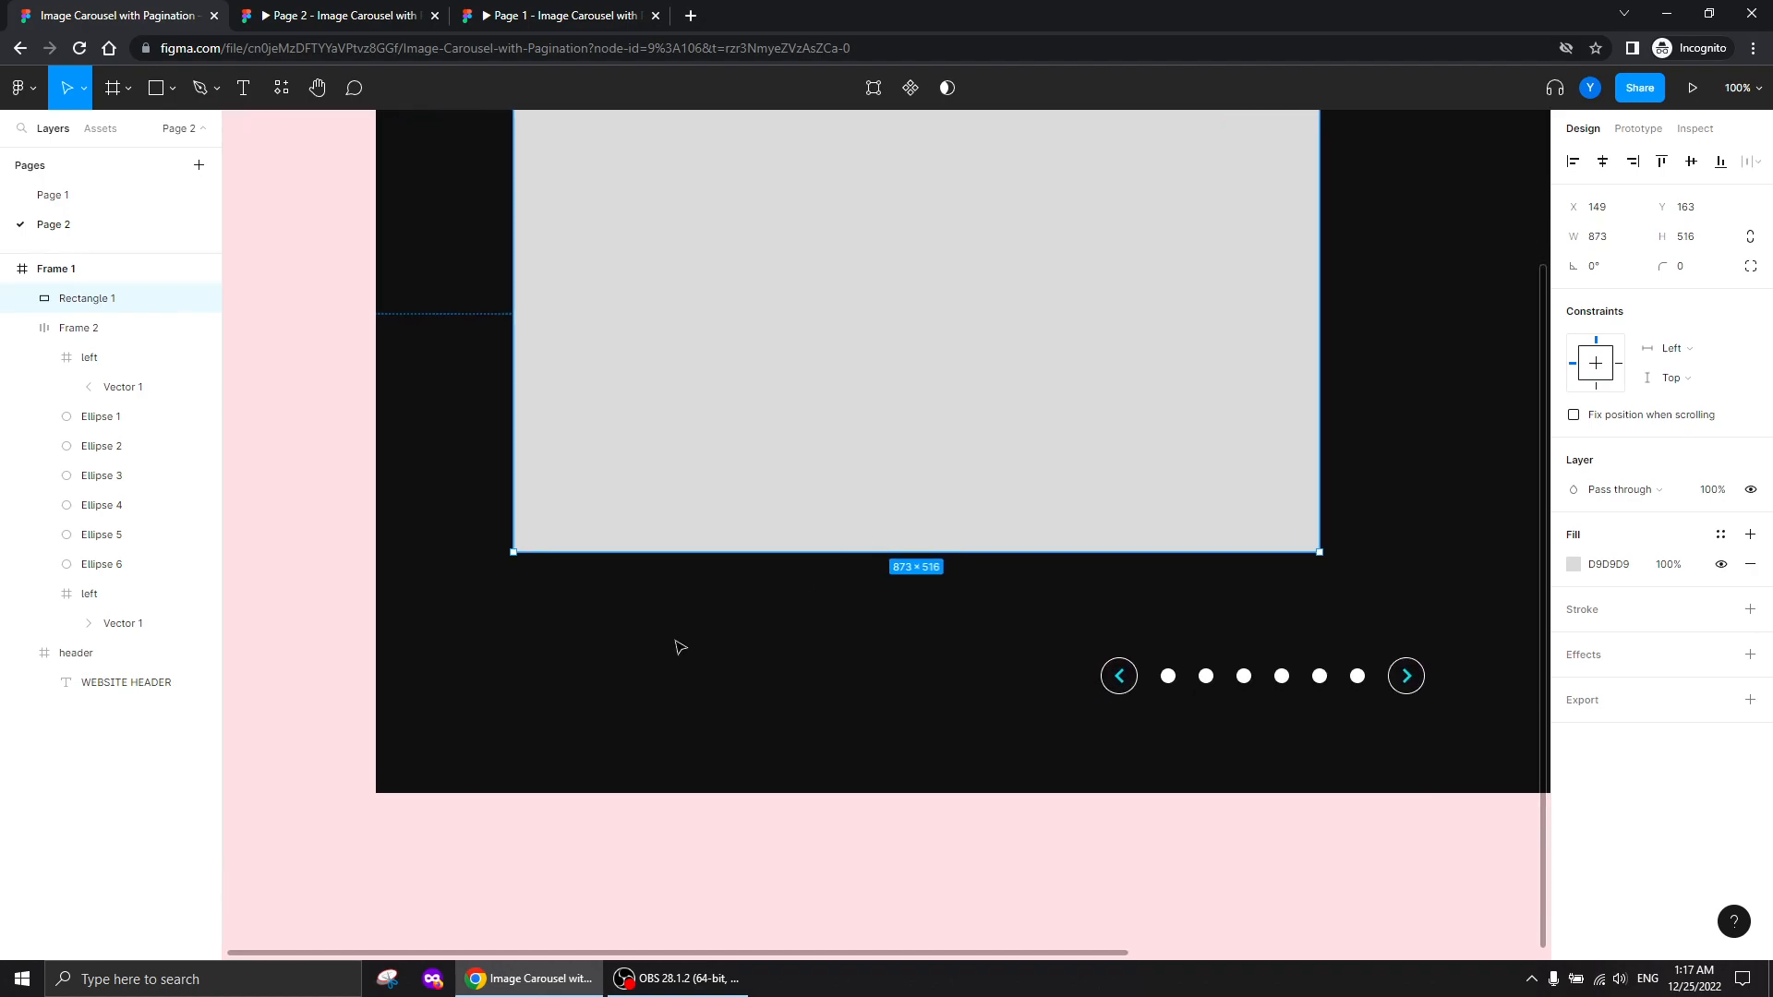
key("t")
left_click(538, 591)
type("Some title")
key("Escape")
Set the title text's font size to 30
left_click(1686, 595)
type("30")
key("Return")
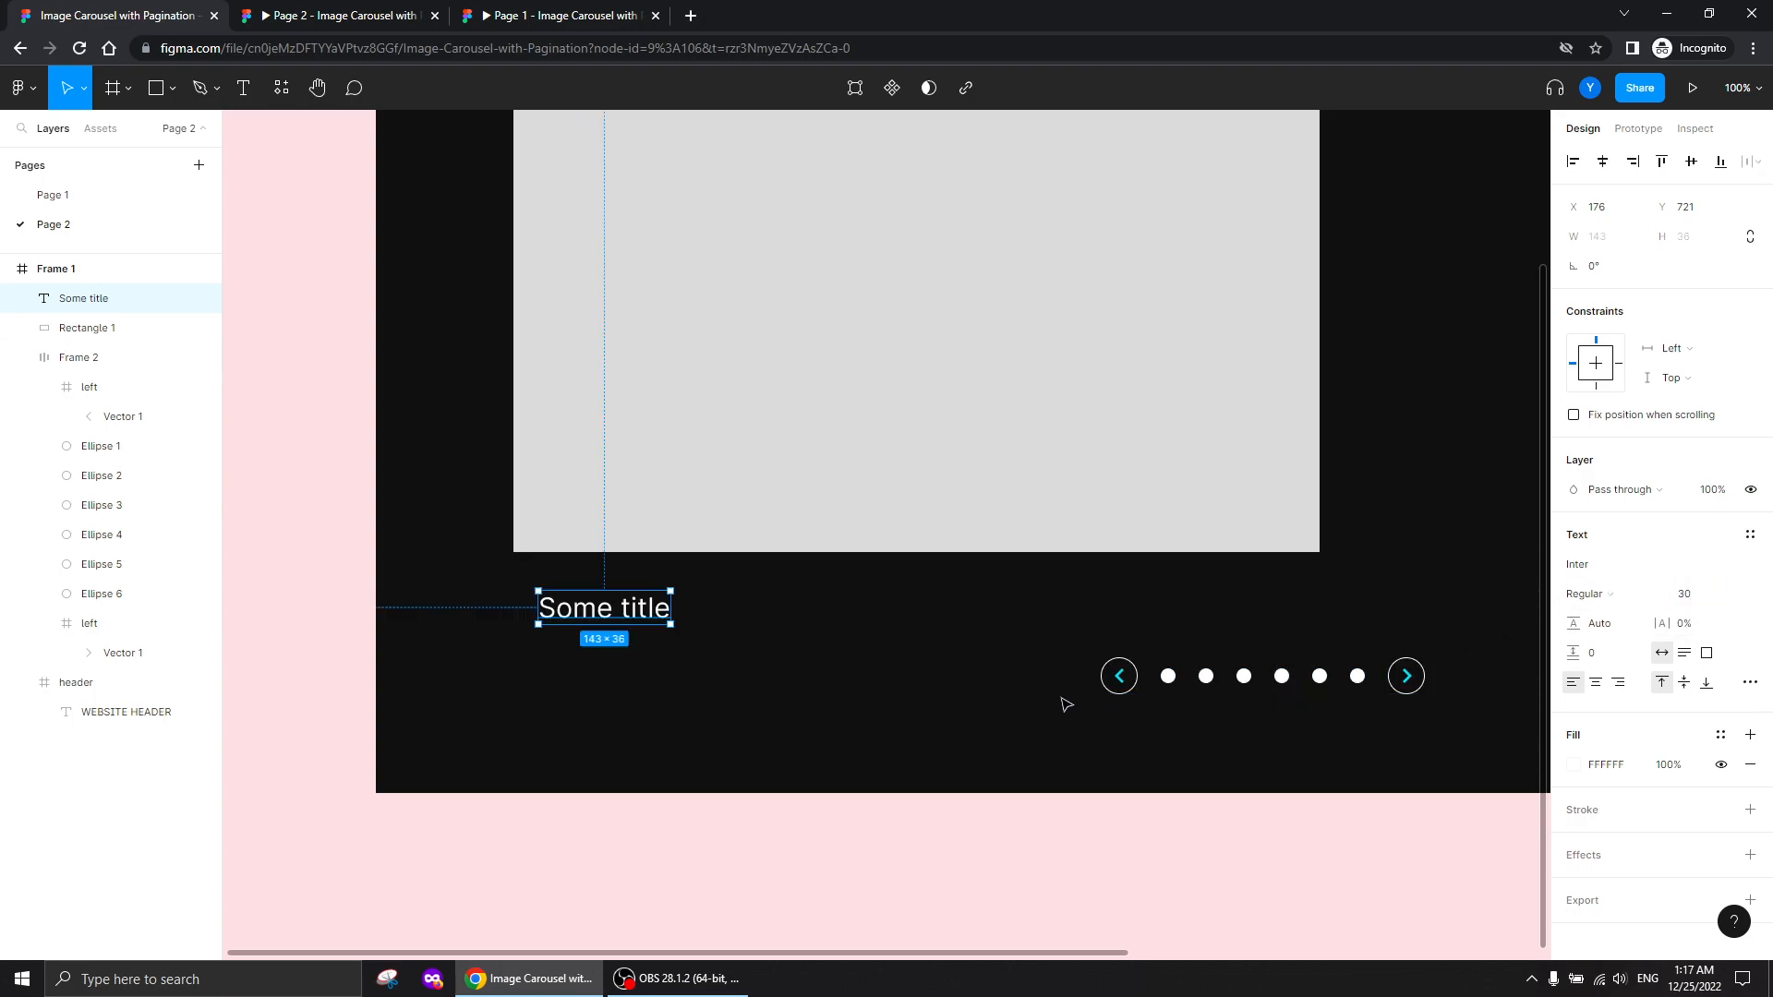
Set the title to 24 pt bold and align it with the rectangle's left edge at X 149, Y 694
left_click(1686, 593)
type("24")
key("Return")
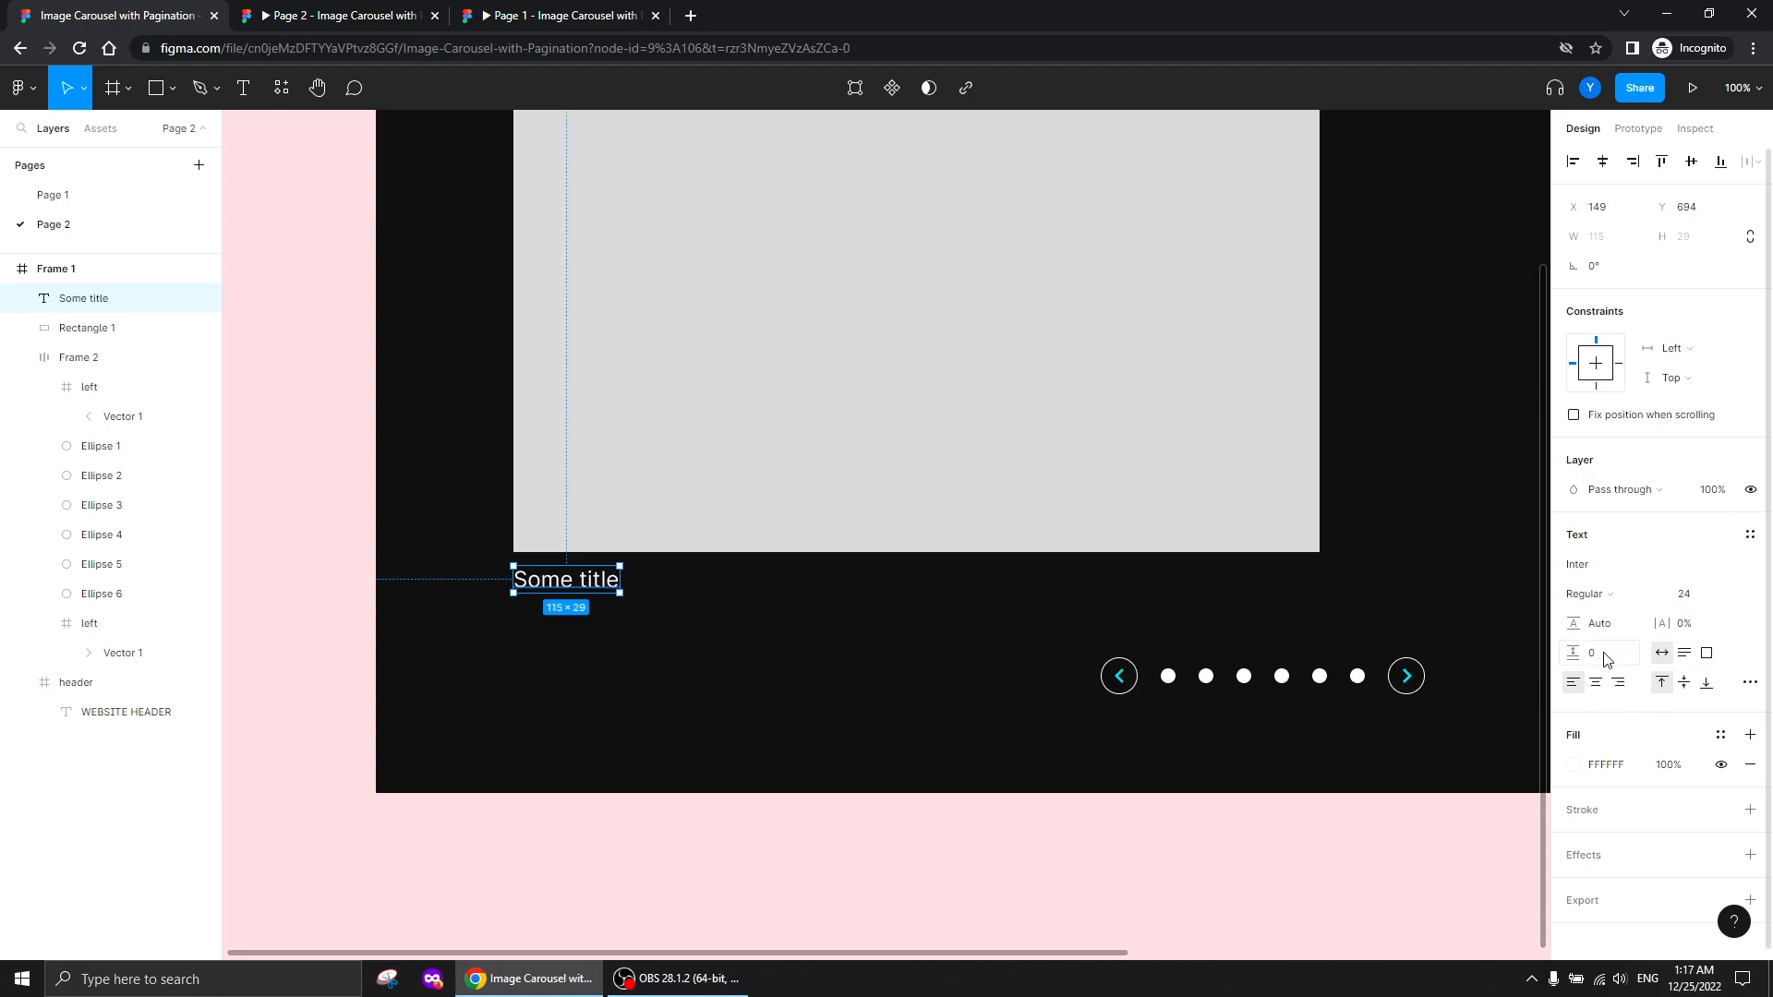
key("ctrl+b")
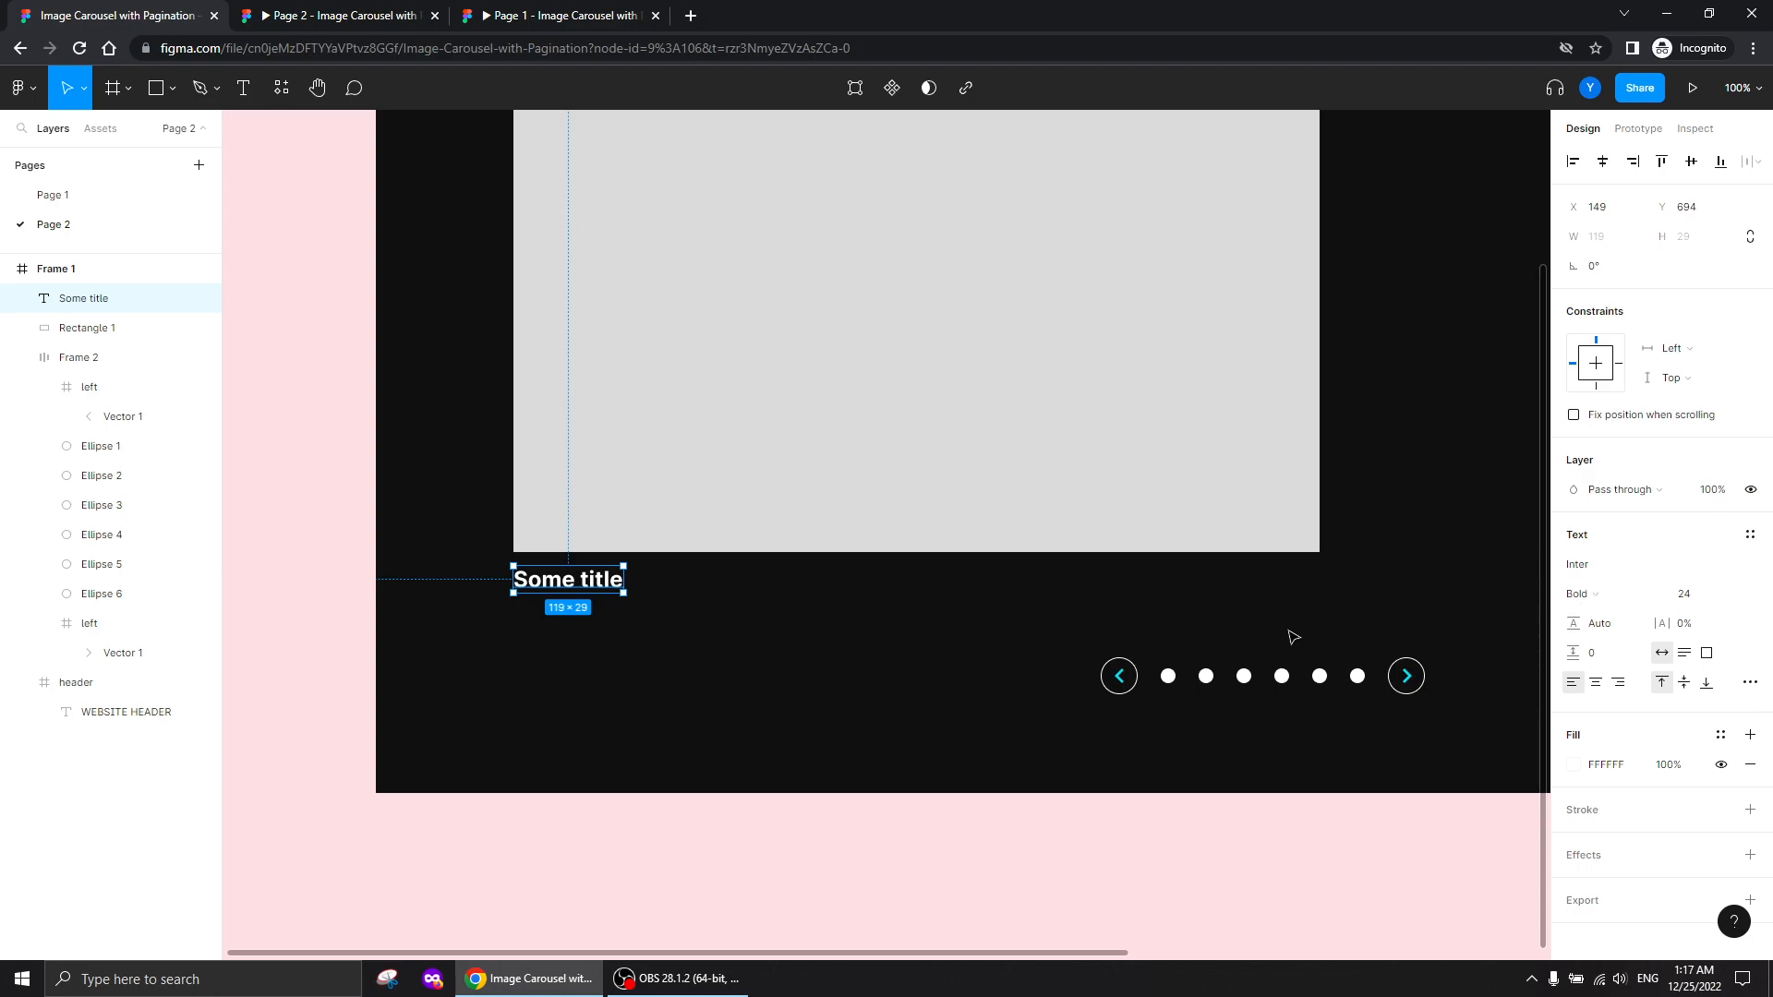
Select the placeholder rectangle together with its title and wrap both in a frame
scroll(1000, 604, "up", 2)
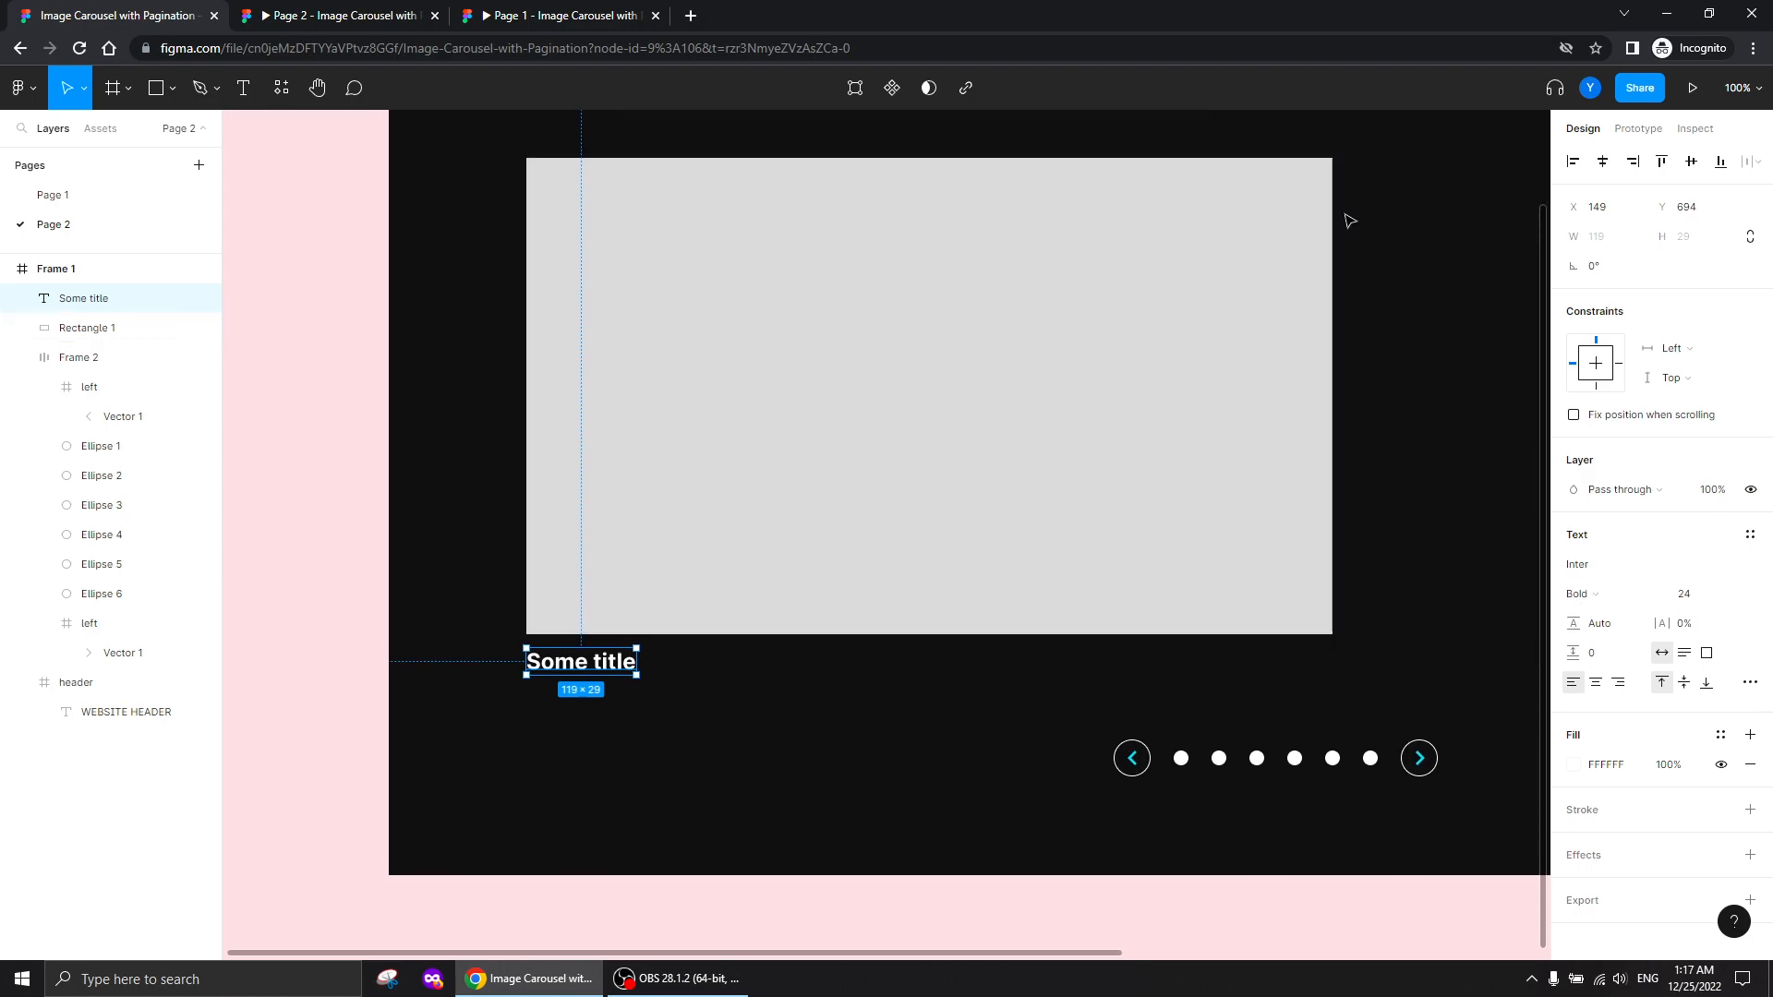
left_click(1347, 173)
left_click_drag(1347, 173, 451, 694)
right_click(95, 315)
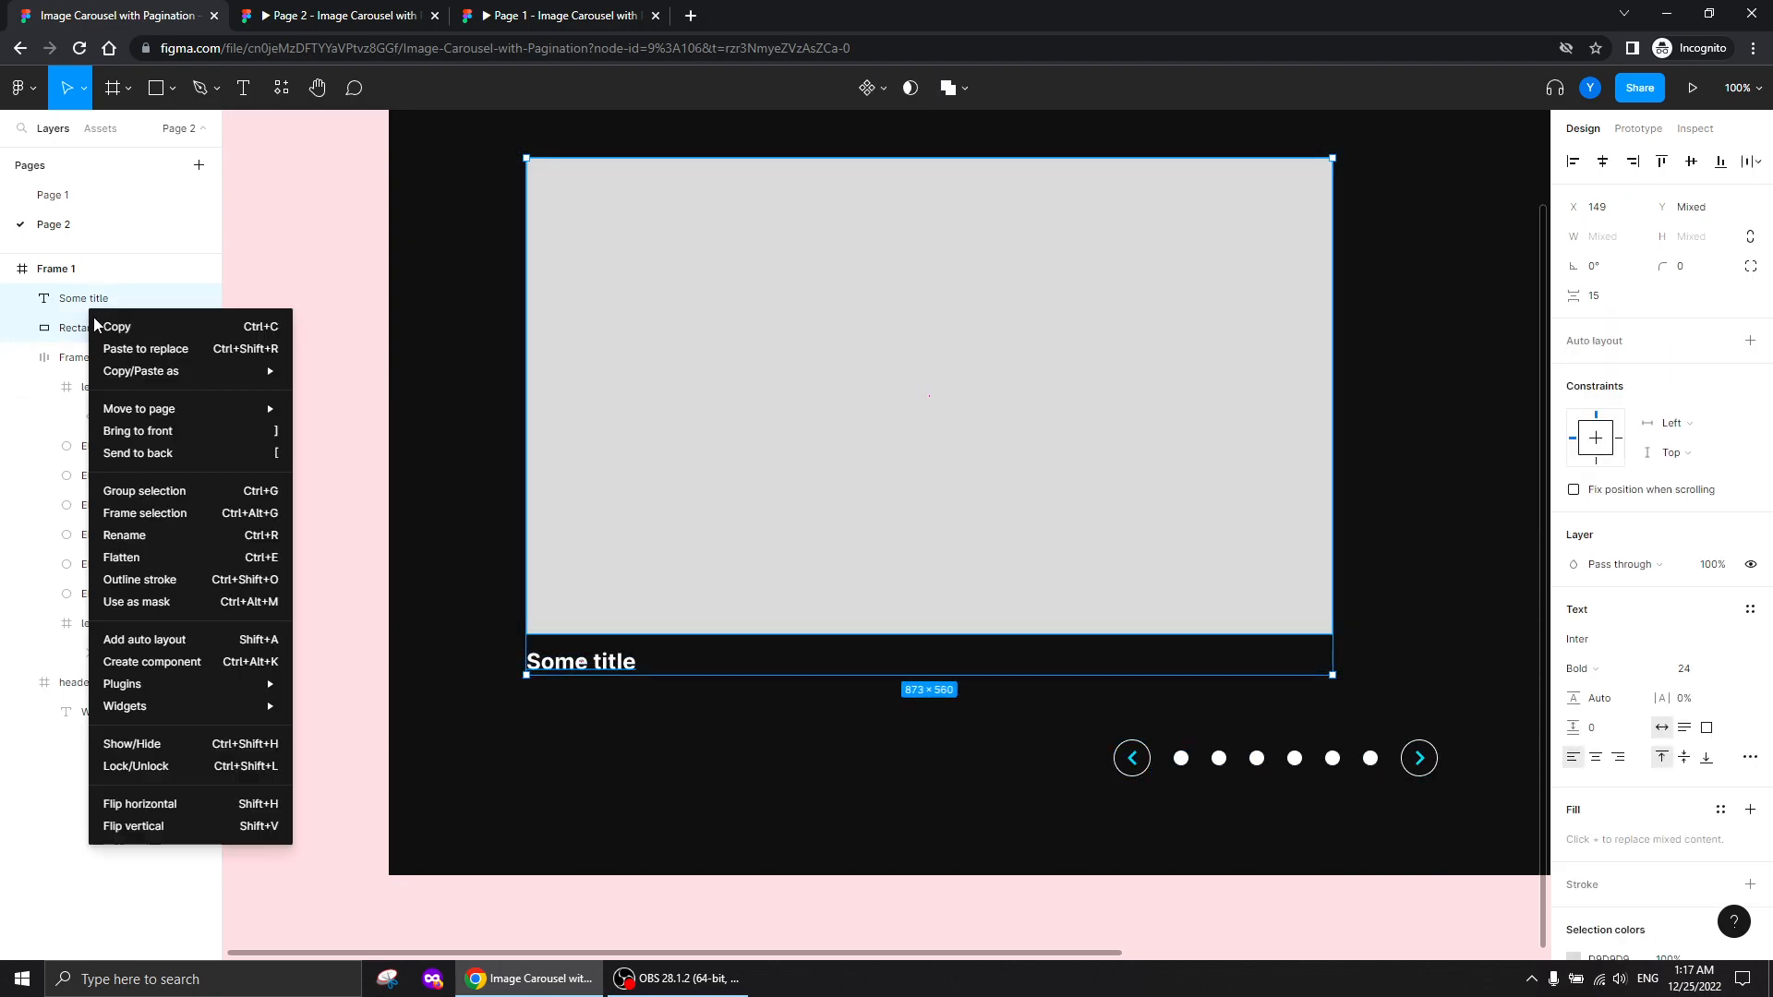
left_click(166, 513)
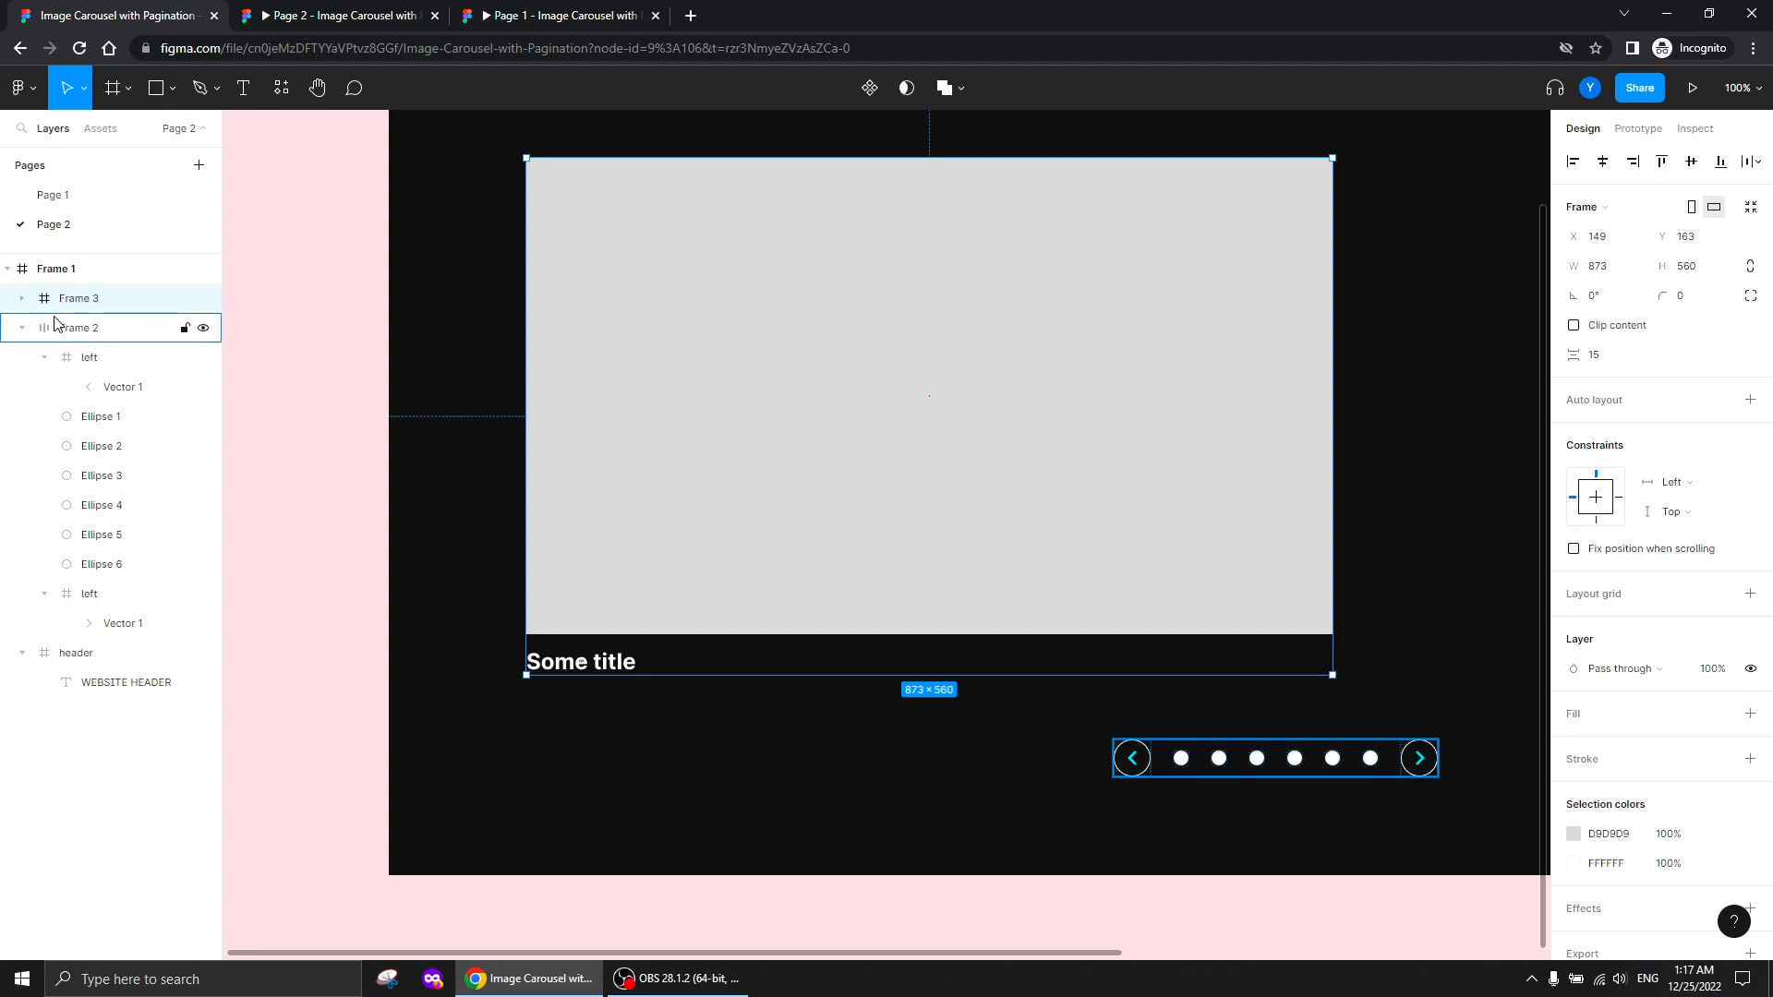
Rename the frame holding the rectangle and title as "image 1" and clear the selection
double_click(82, 300)
type("in")
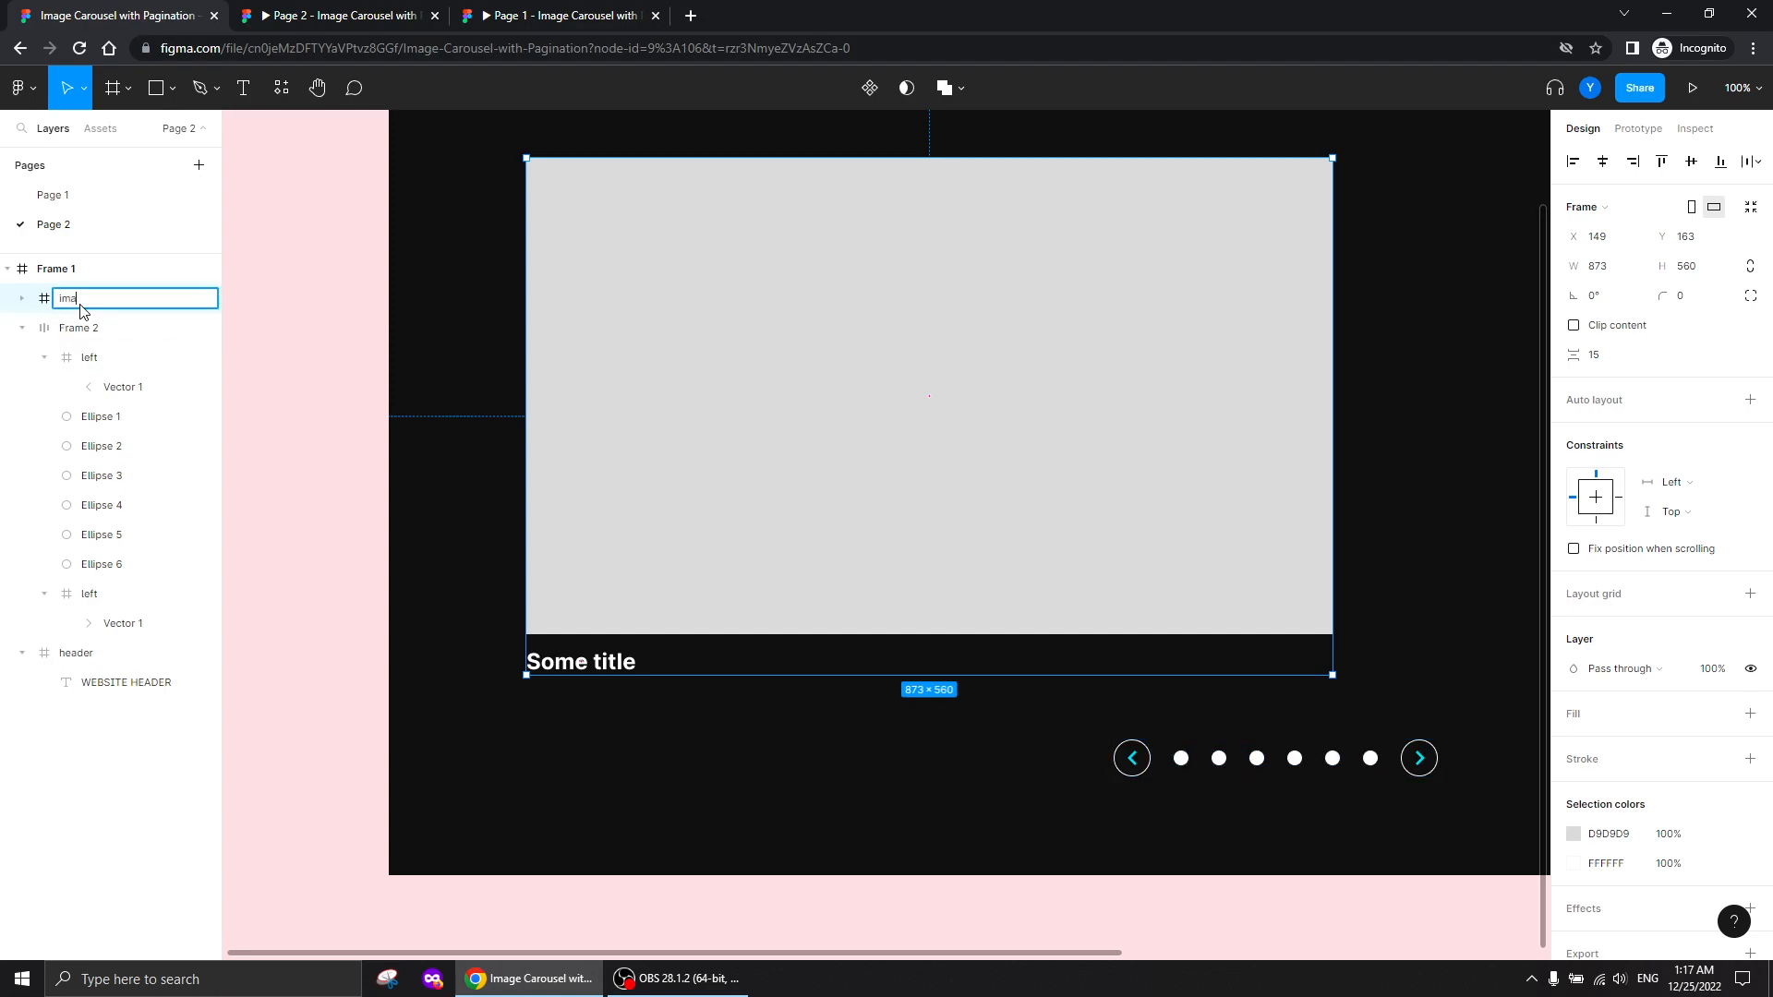
type("age 1")
key("Return")
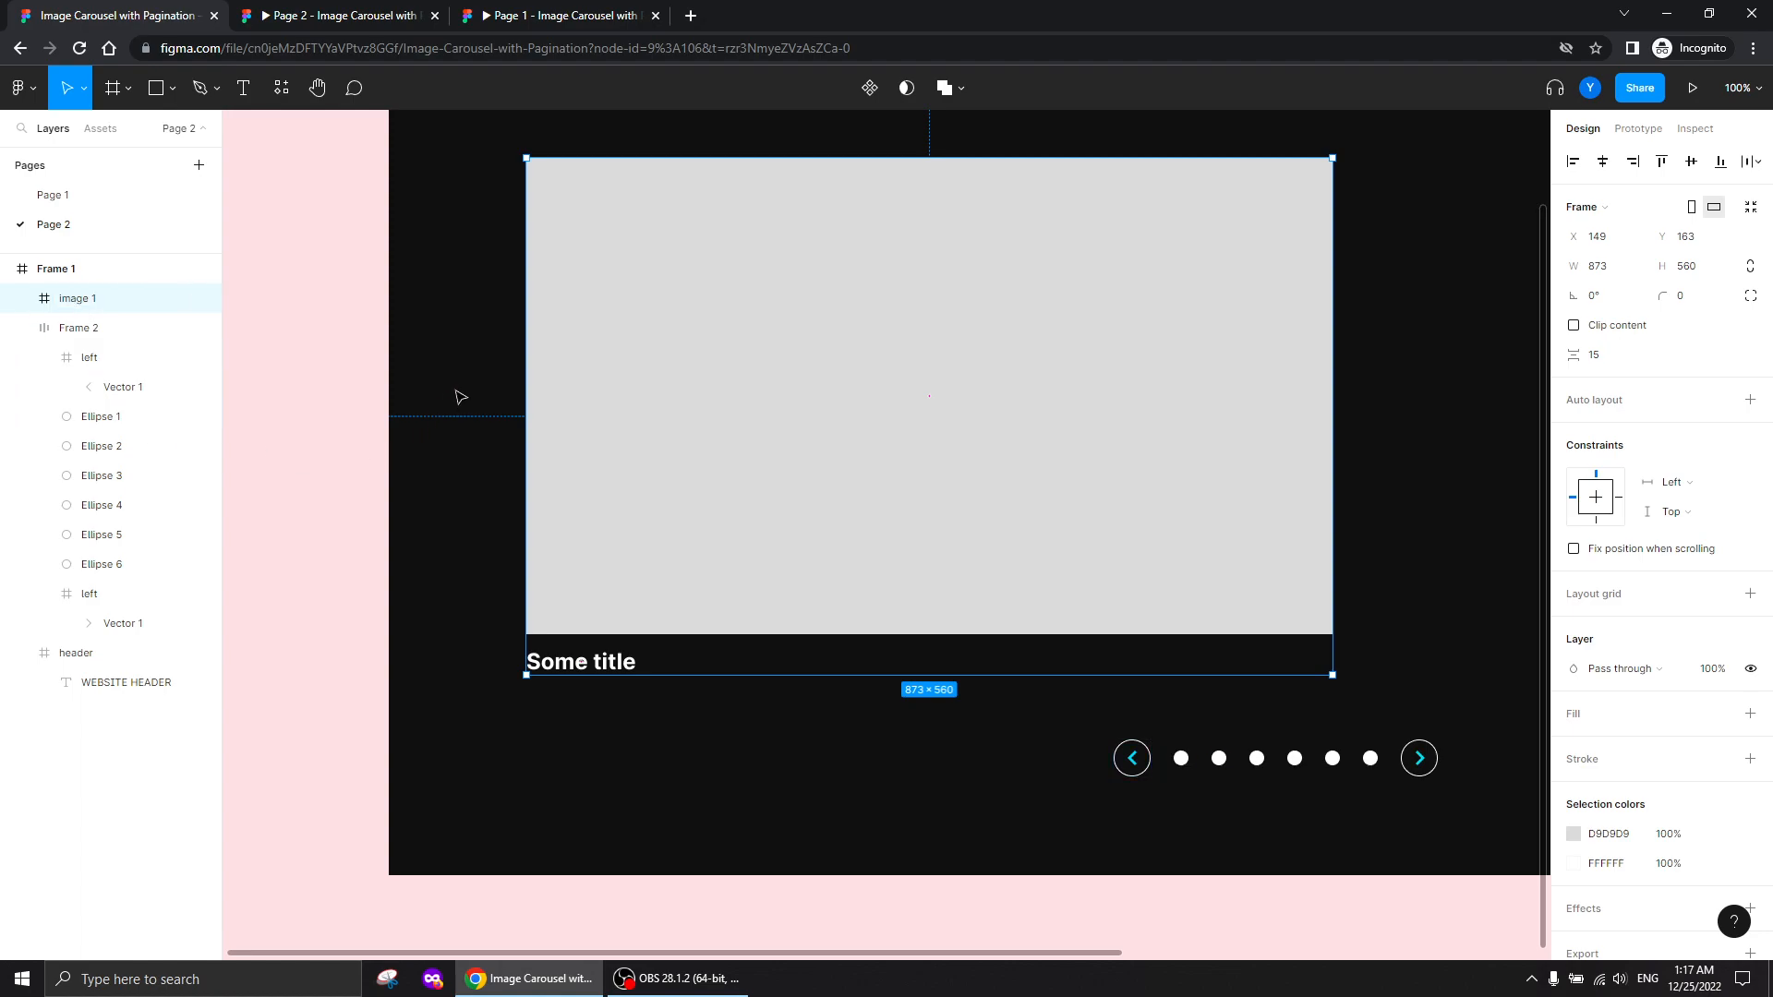
left_click(439, 340)
Duplicate the image 1 frame to its right at X 1136, keeping the same height on the page
key("ctrl+minus")
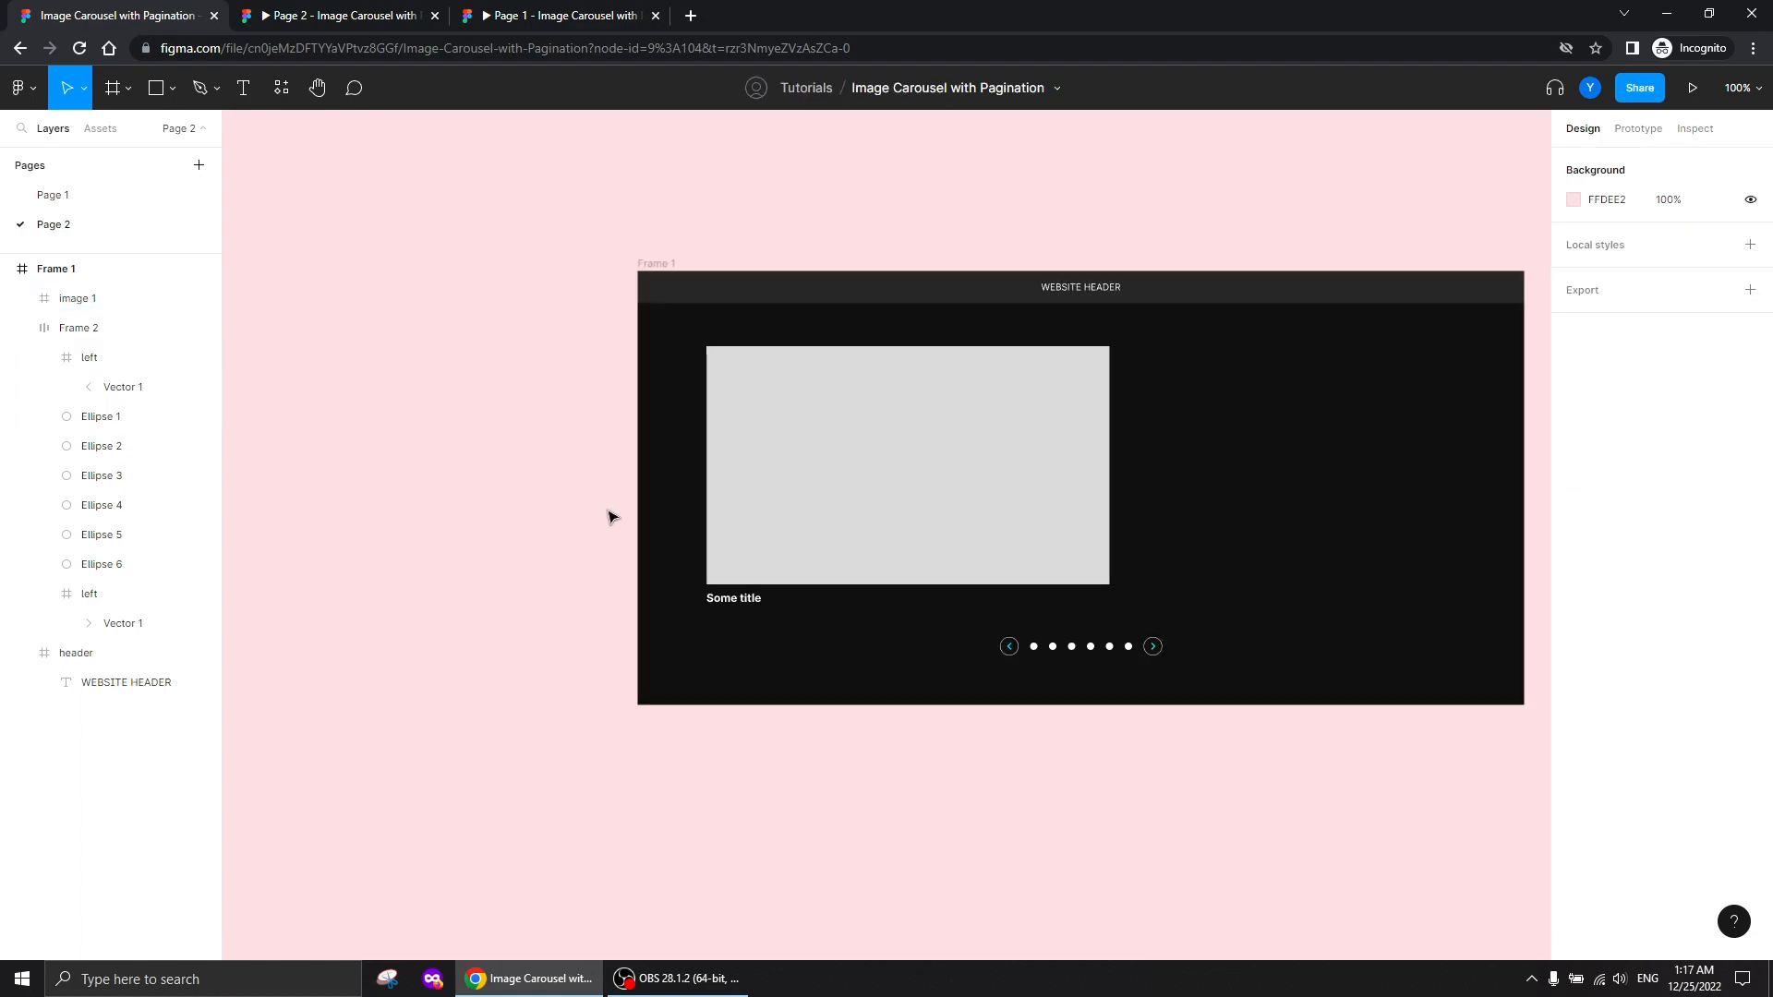
scroll(895, 634, "right", 3)
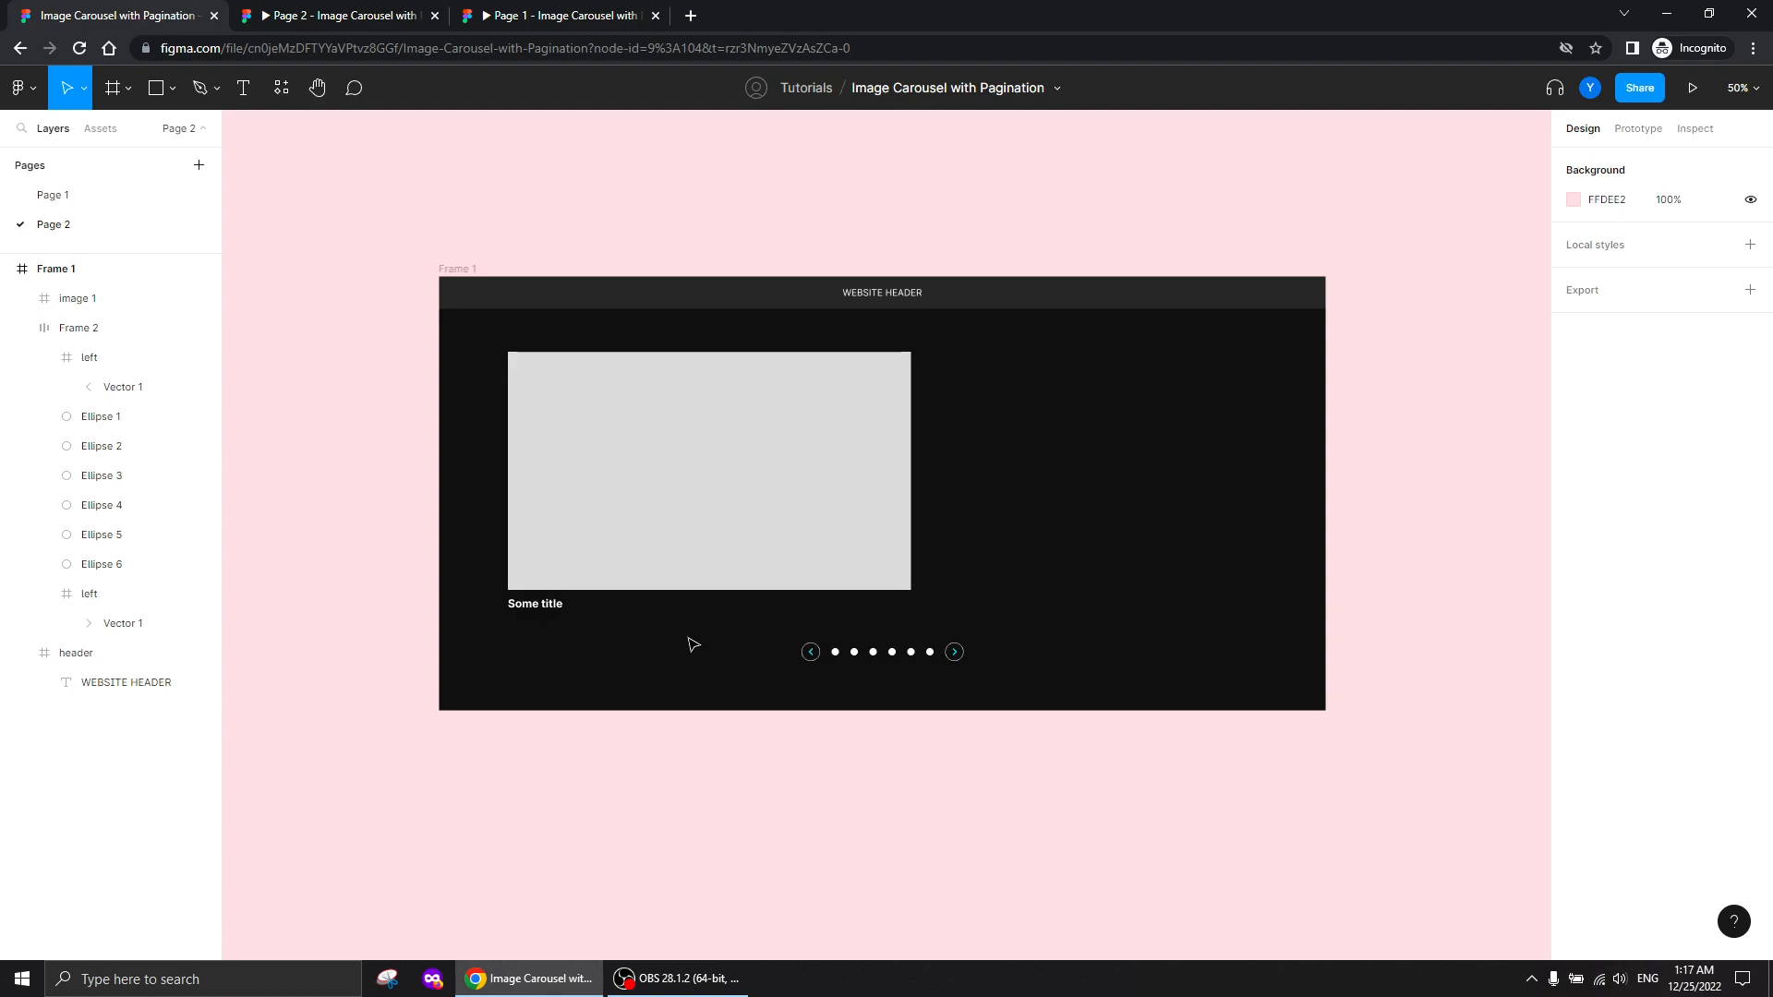
left_click(658, 485)
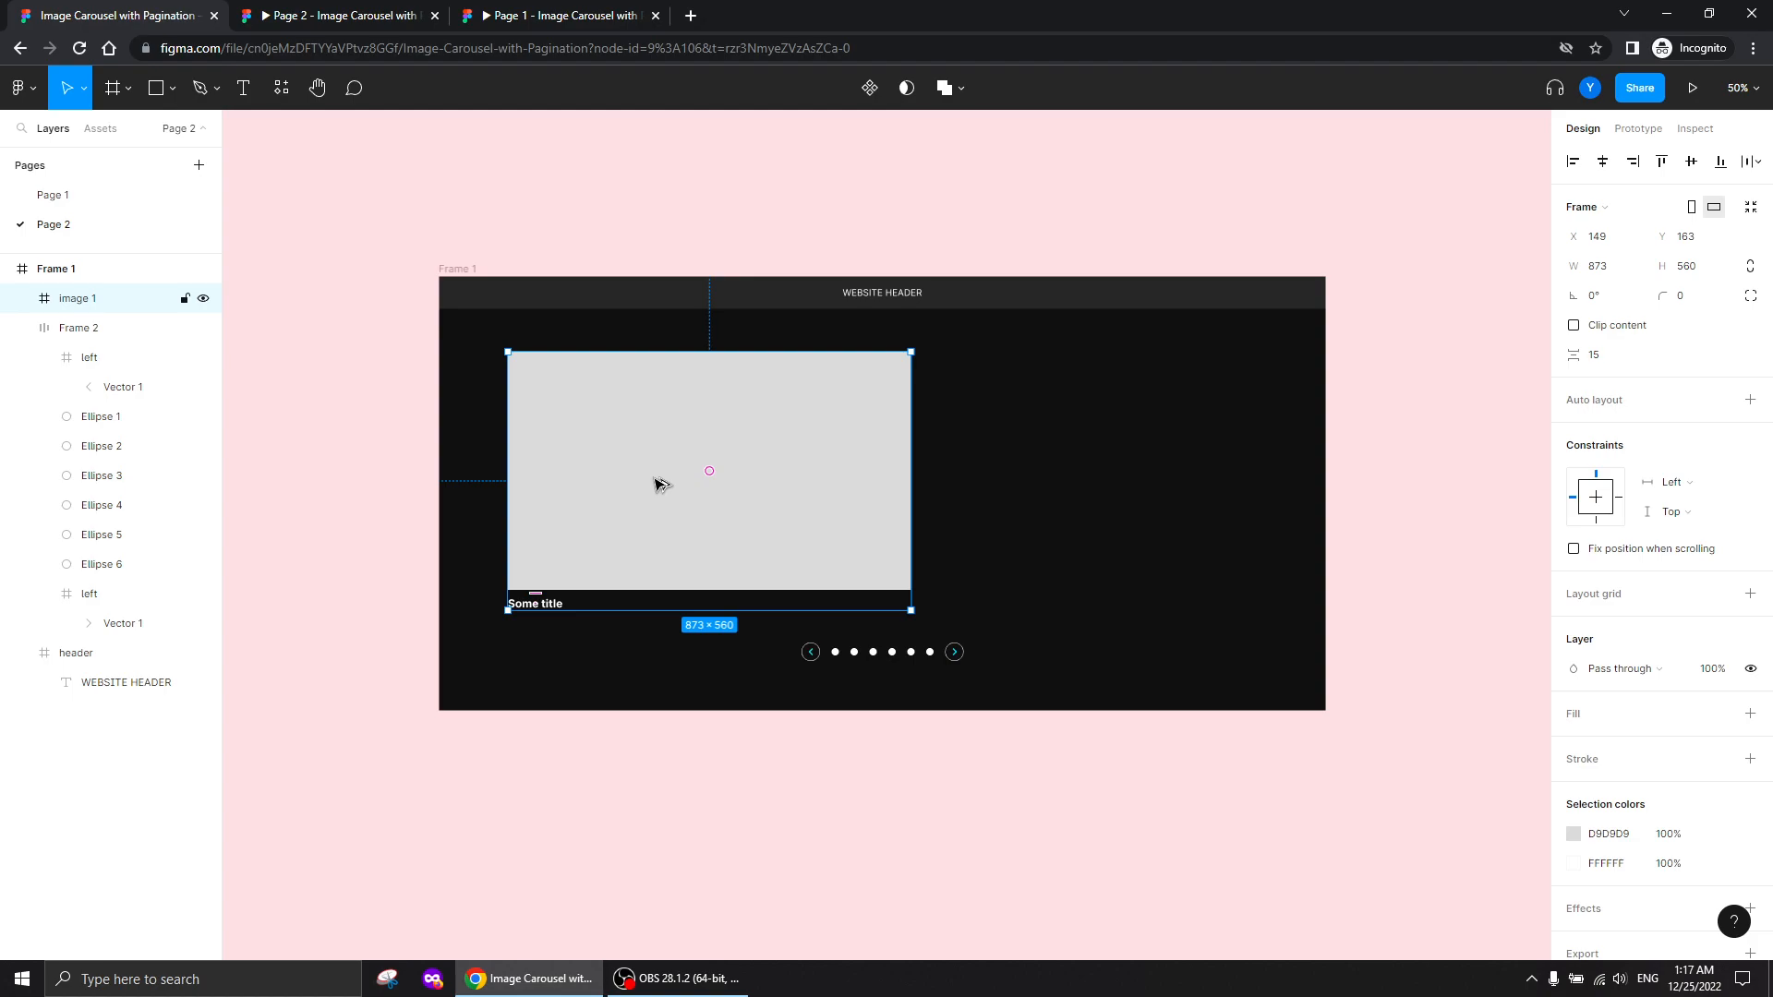
left_click_drag(657, 484, 1111, 480)
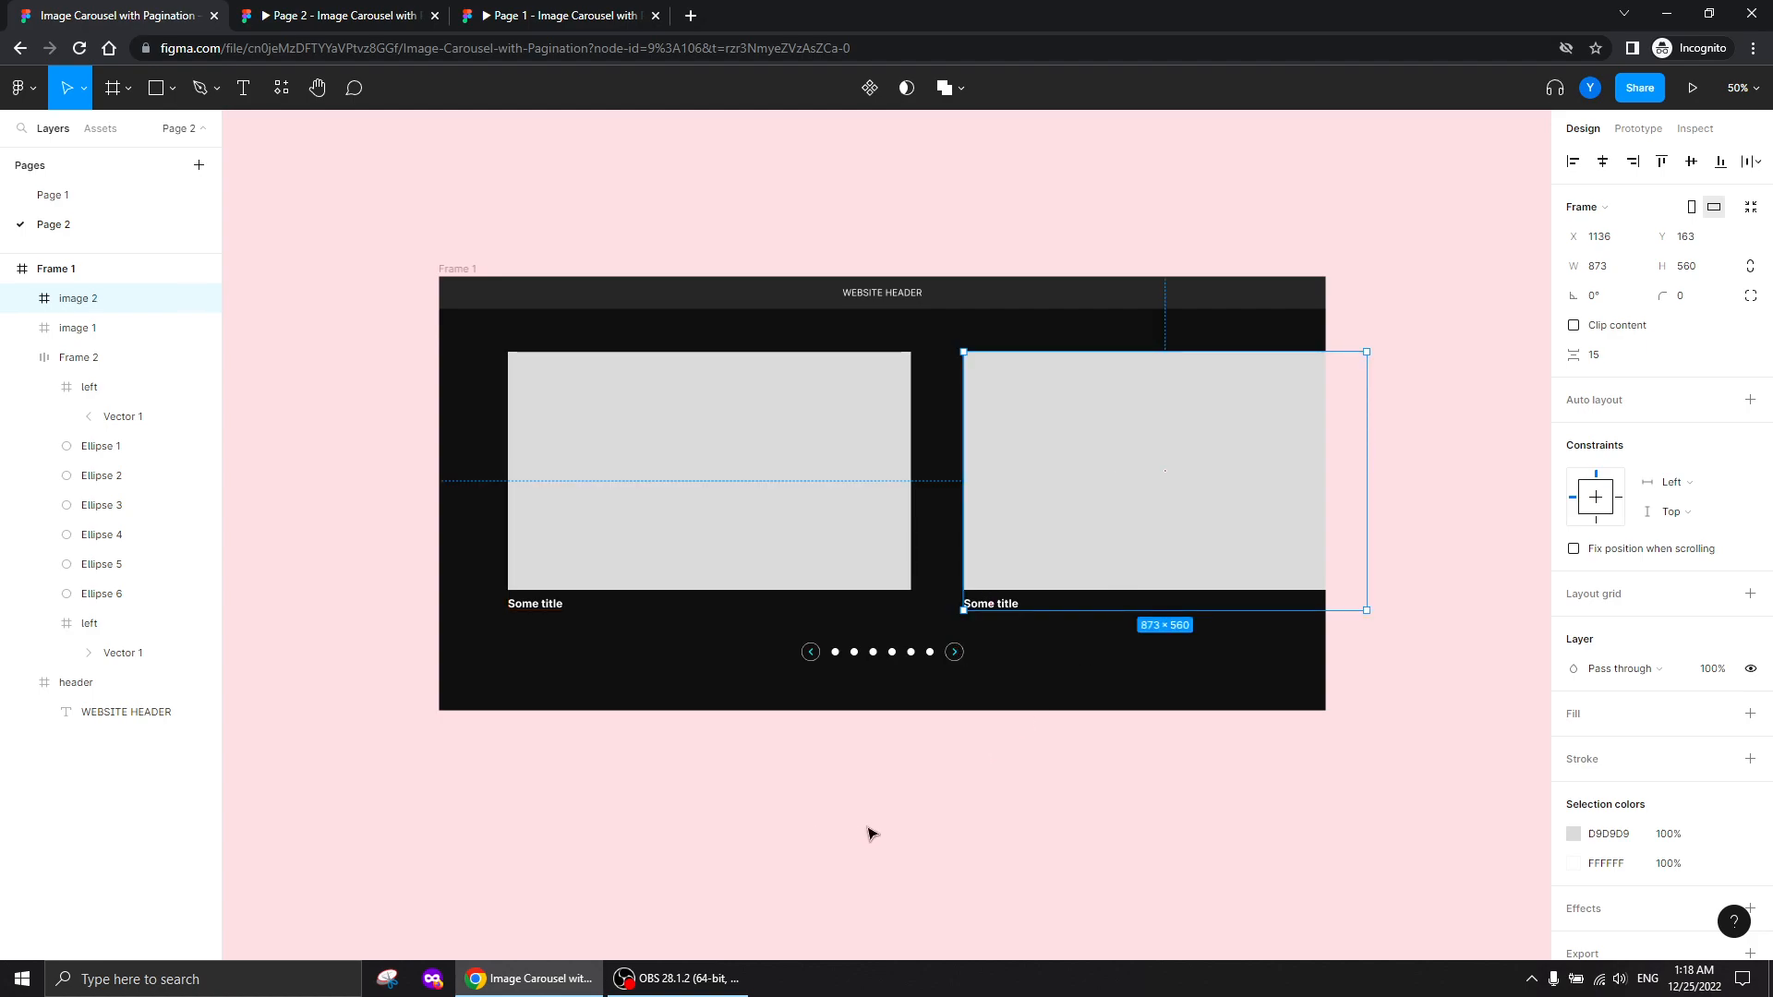
Select both image frames and add auto layout to combine them into a horizontal row
left_click(723, 653)
left_click_drag(729, 329, 1041, 423)
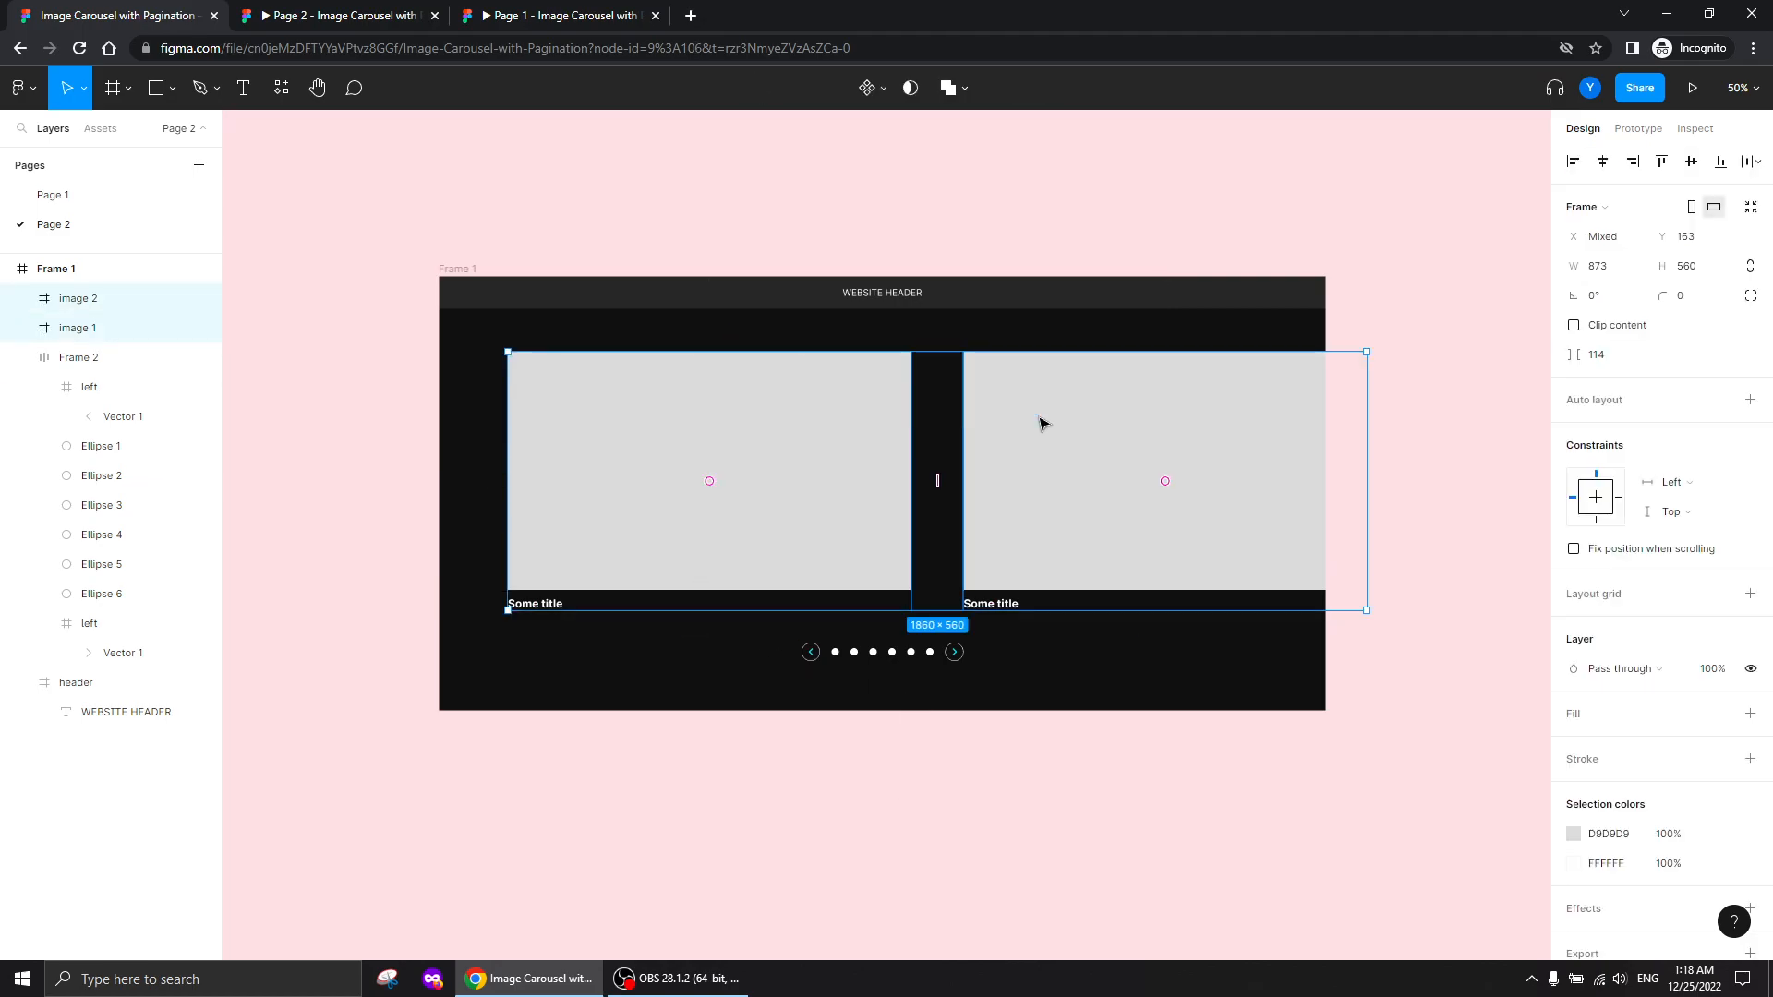
right_click(860, 378)
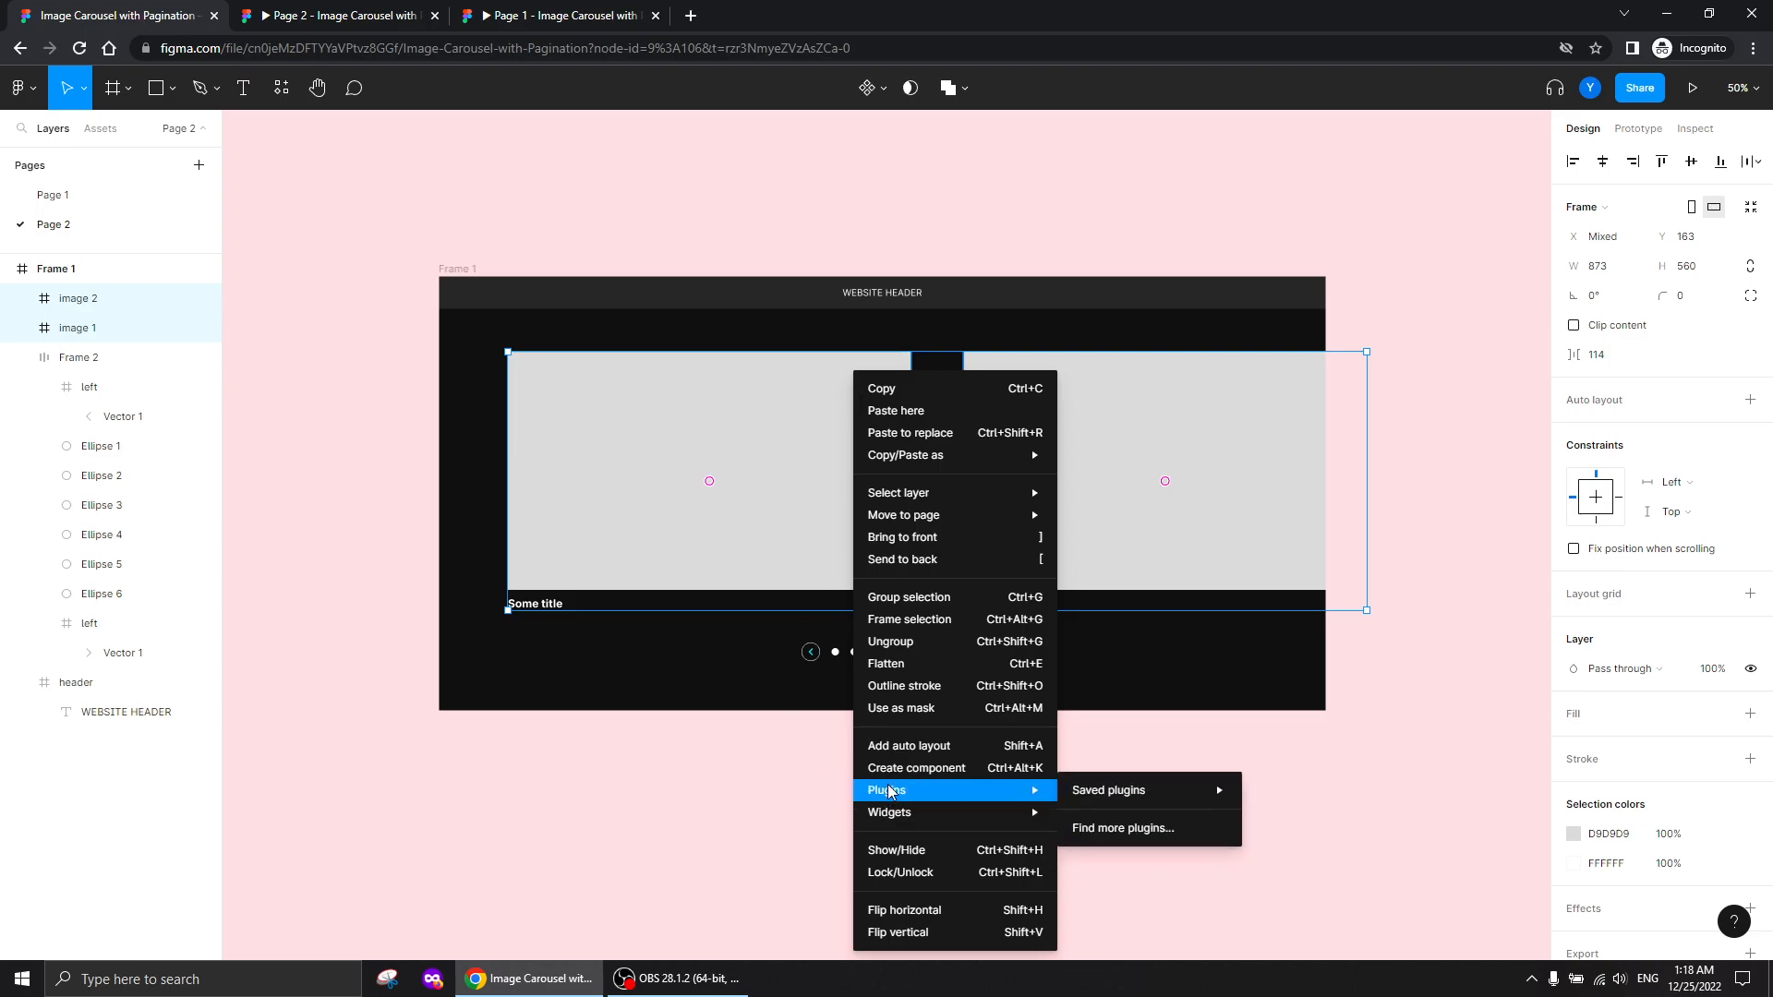
left_click(903, 746)
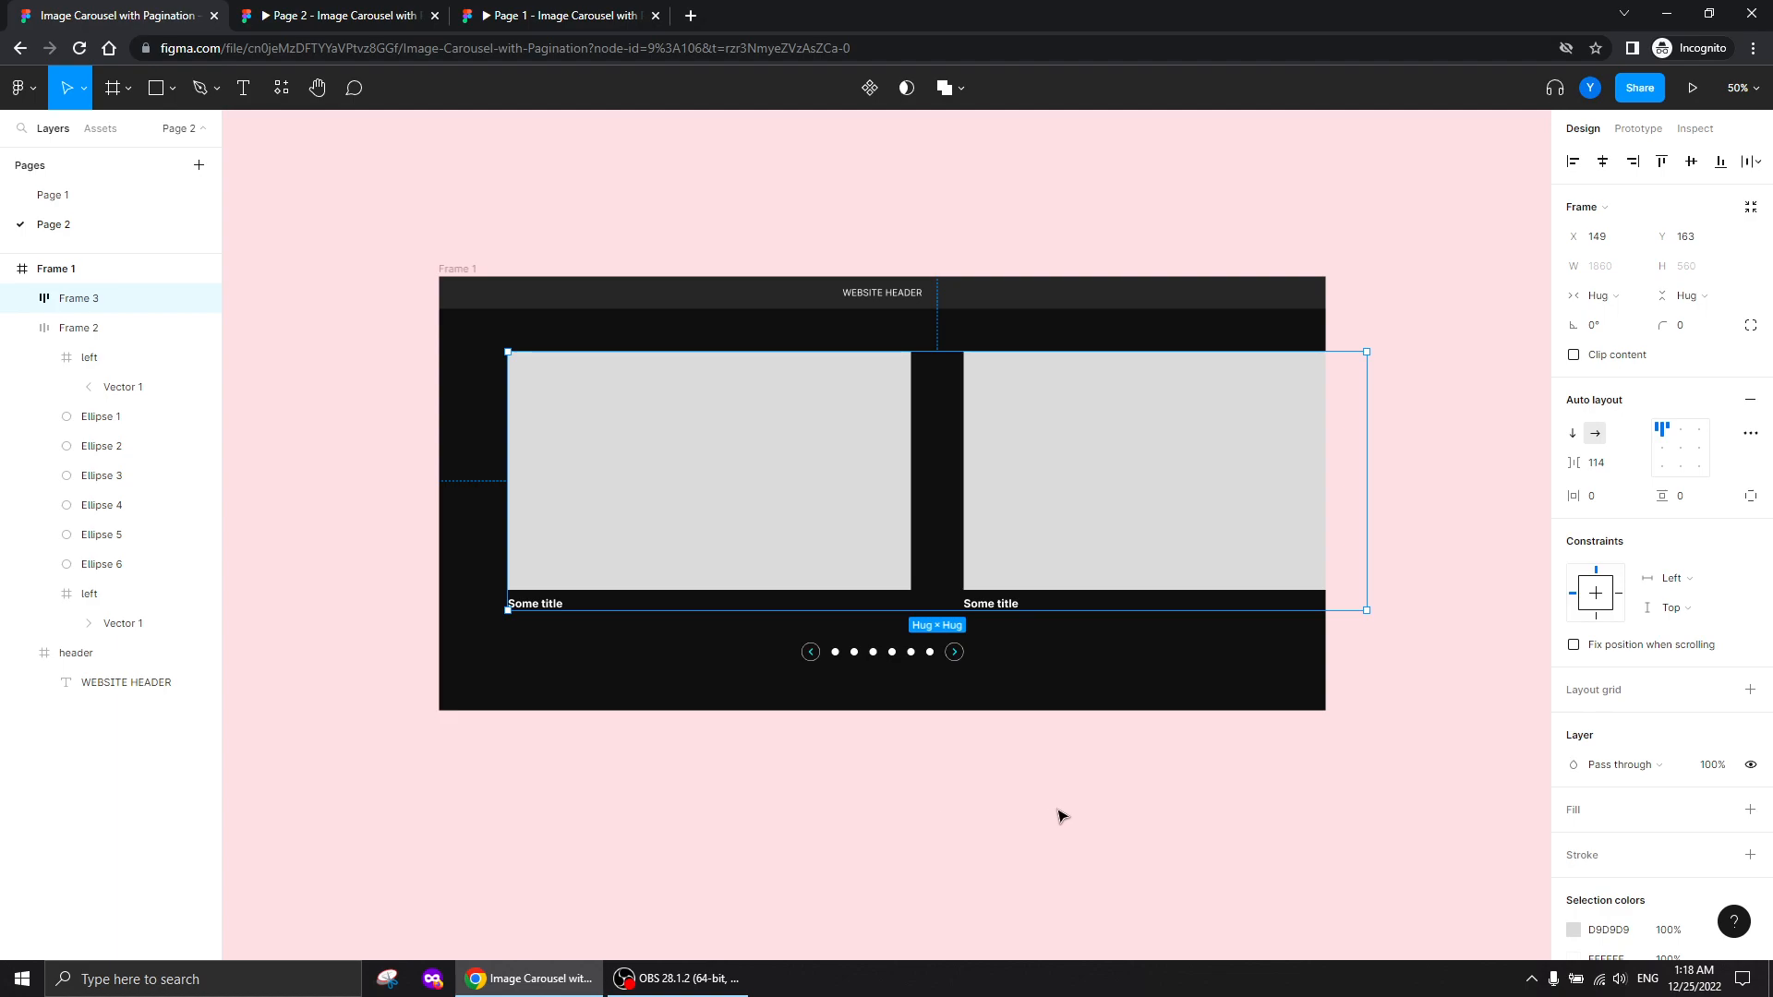
Turn off content clipping for the page frame, Frame 1
left_click_drag(514, 791, 724, 764)
key("ctrl+plus")
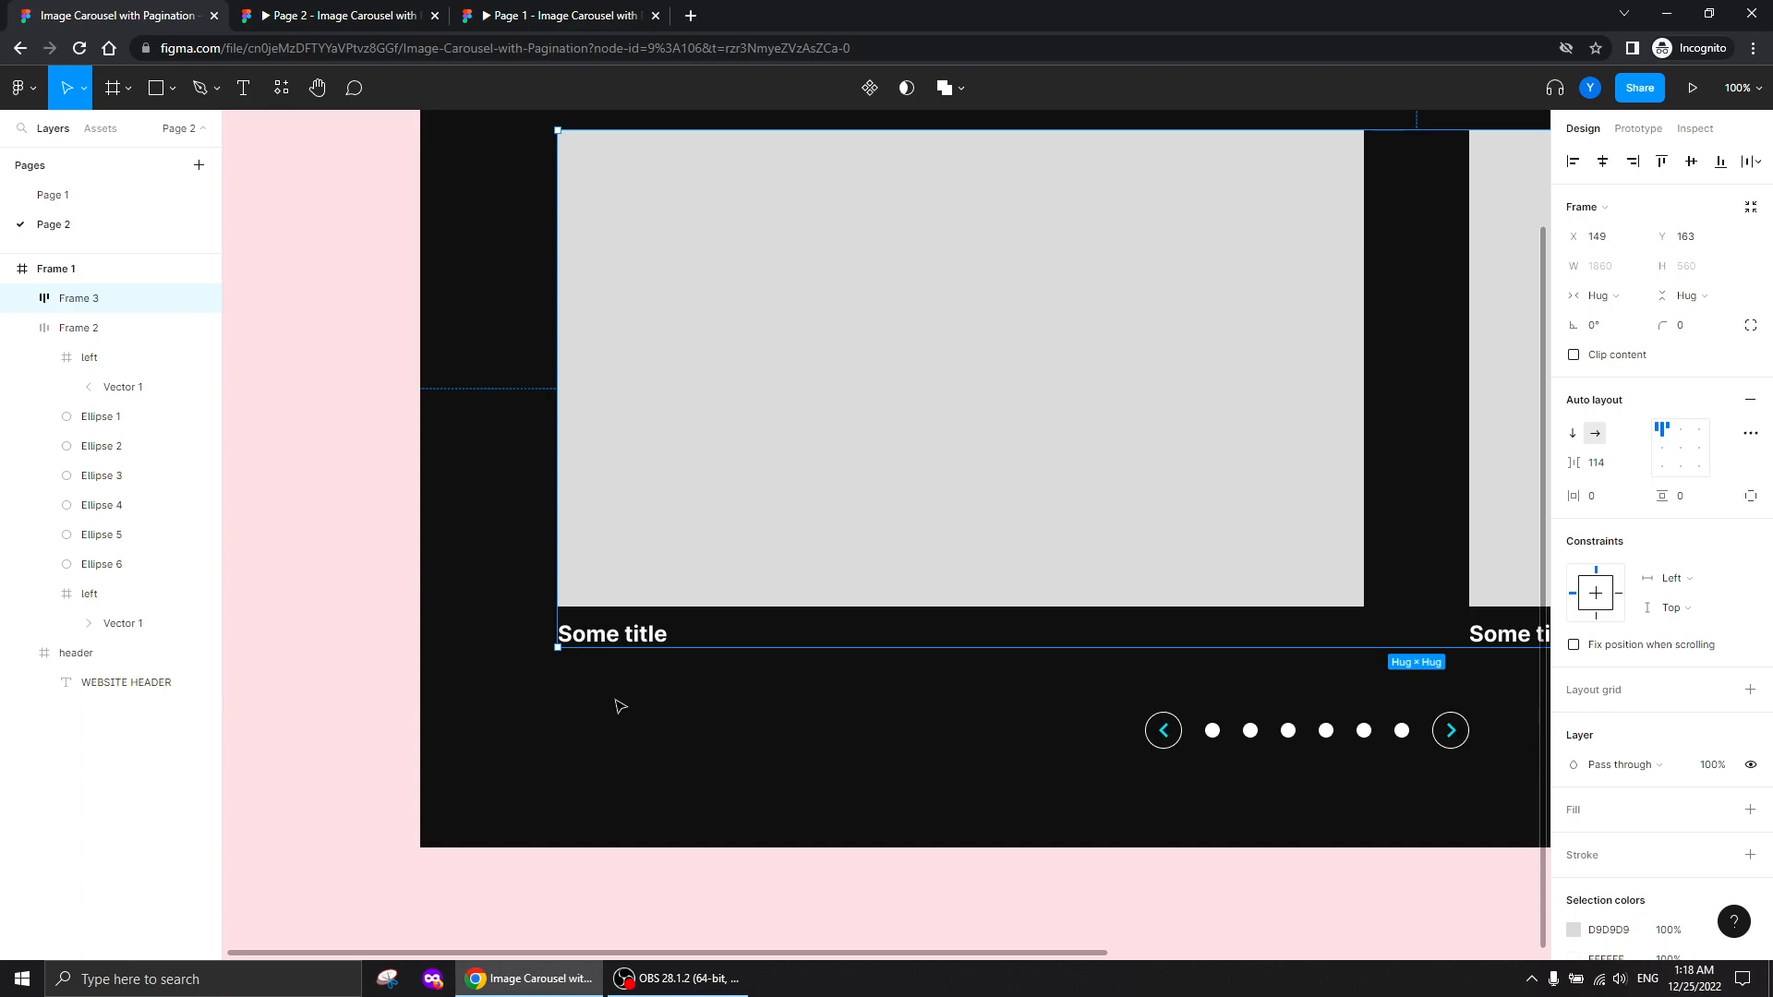
key("ctrl+minus")
key("ctrl+minus")
left_click_drag(1044, 710, 872, 666)
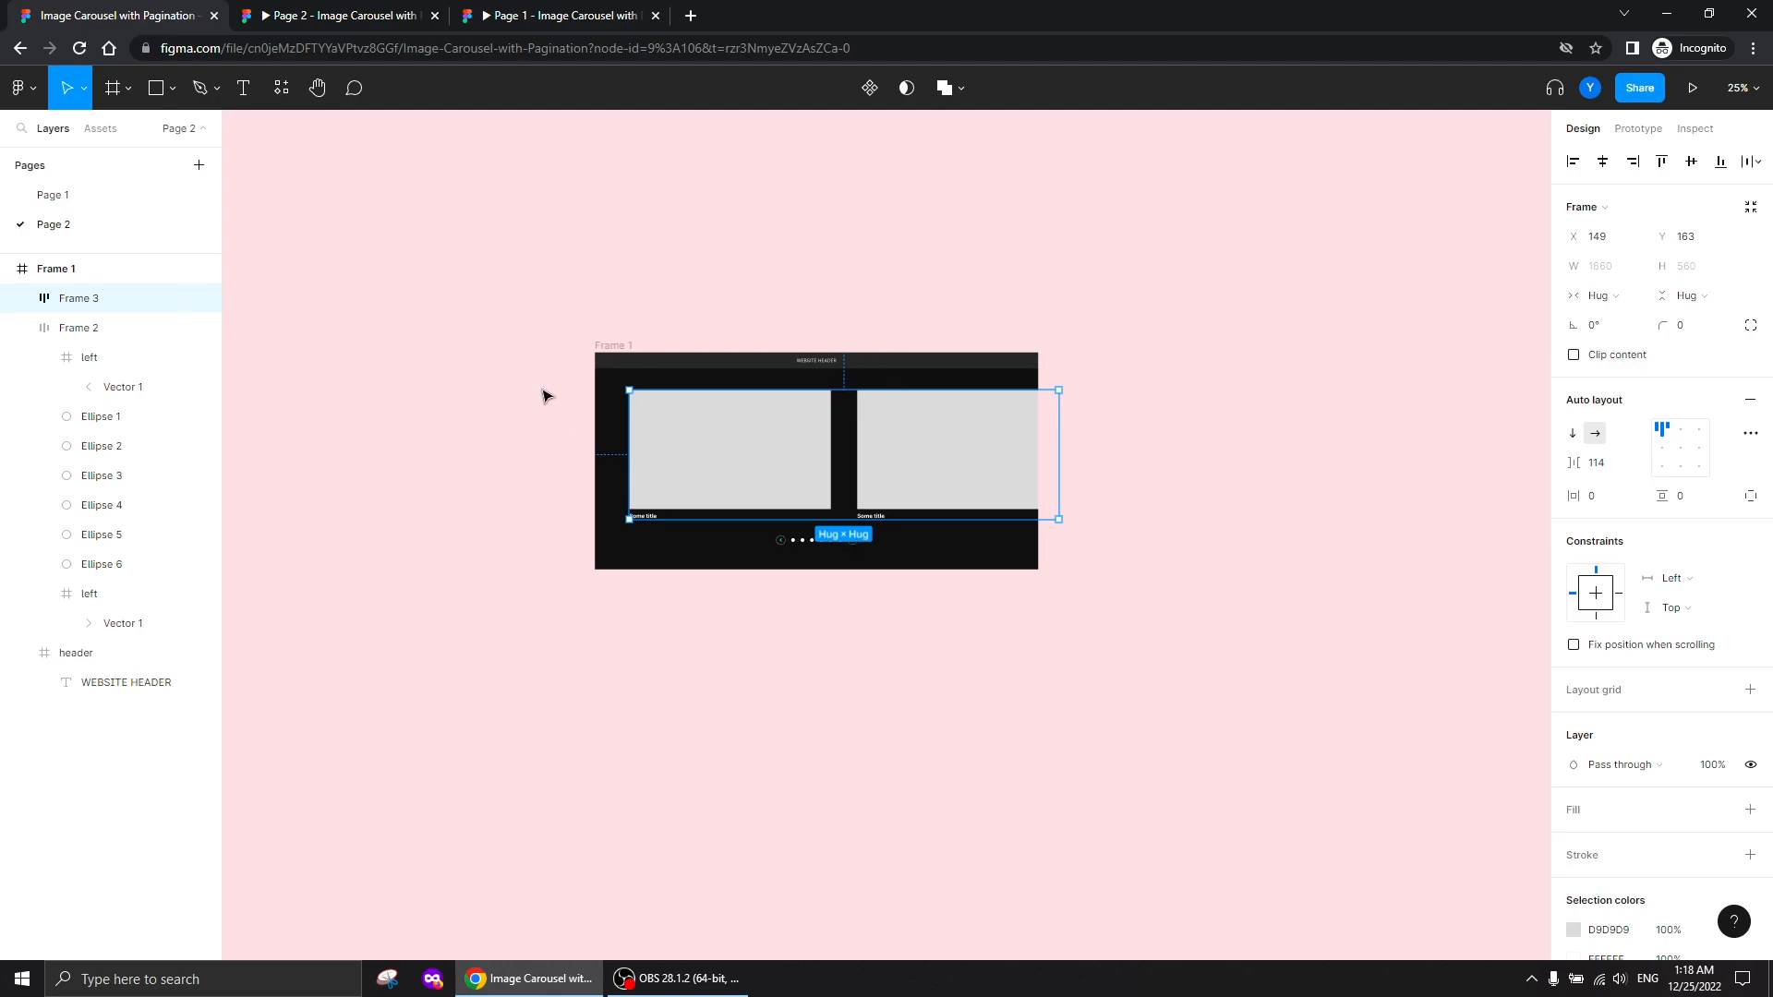
left_click(612, 346)
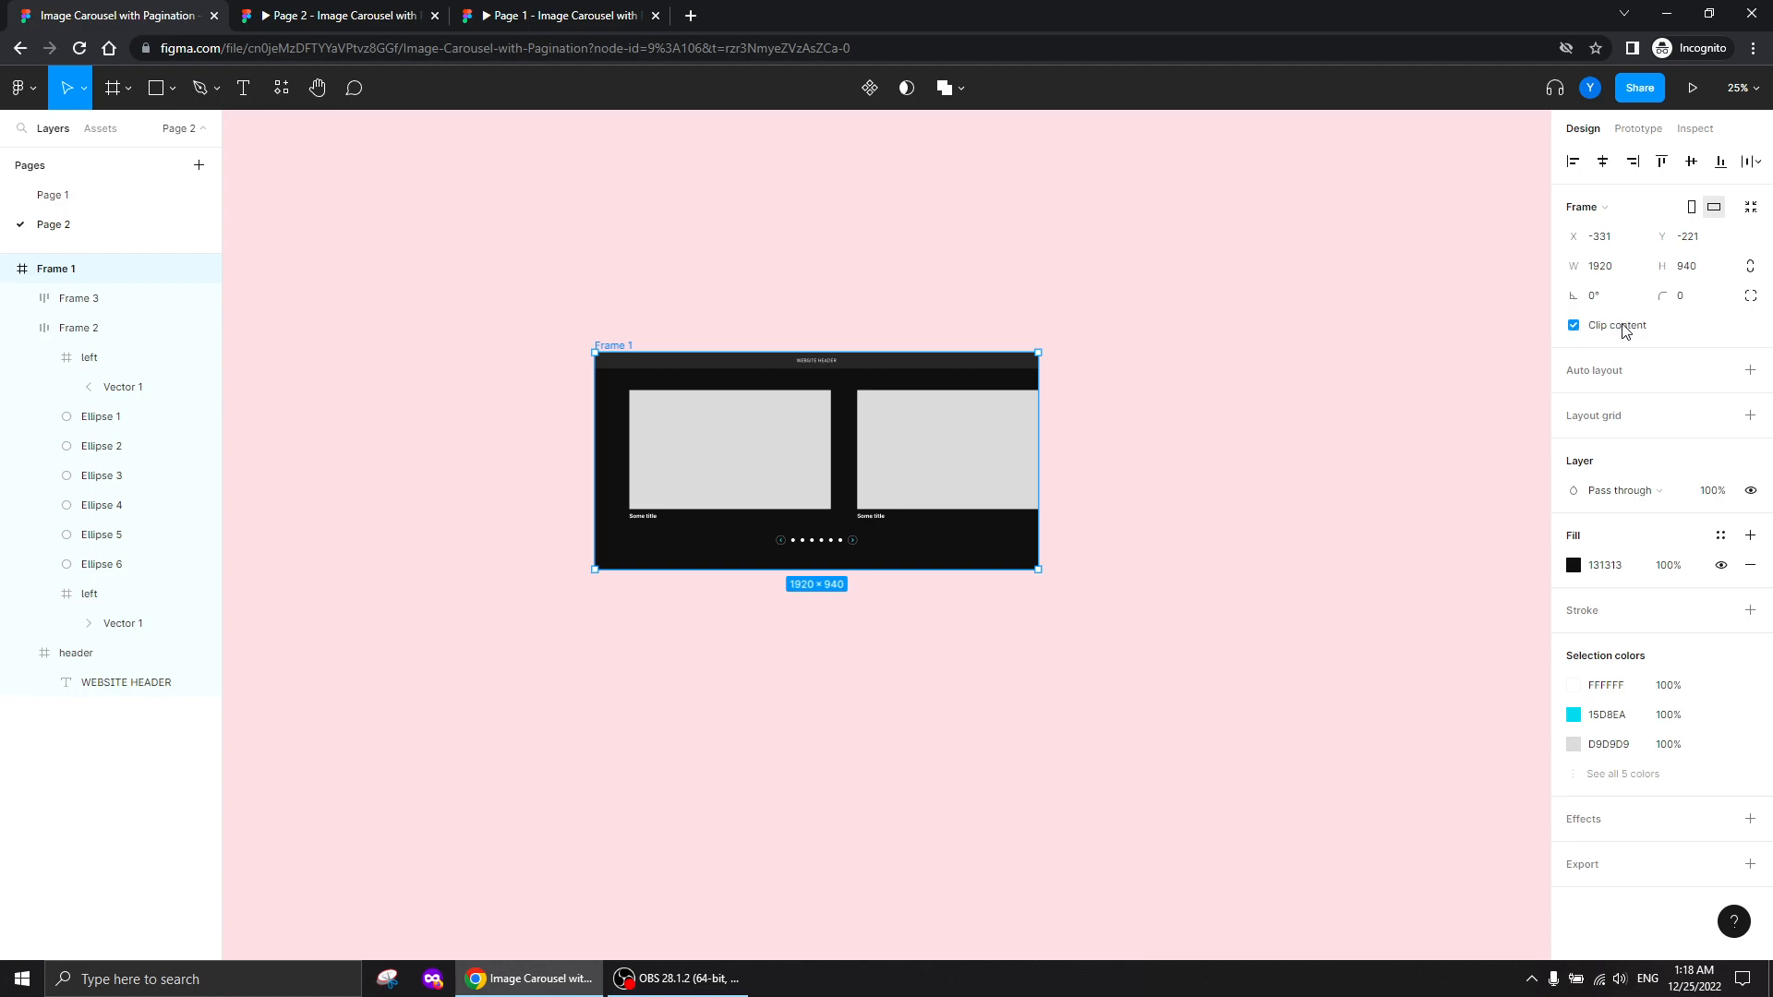
left_click(1575, 327)
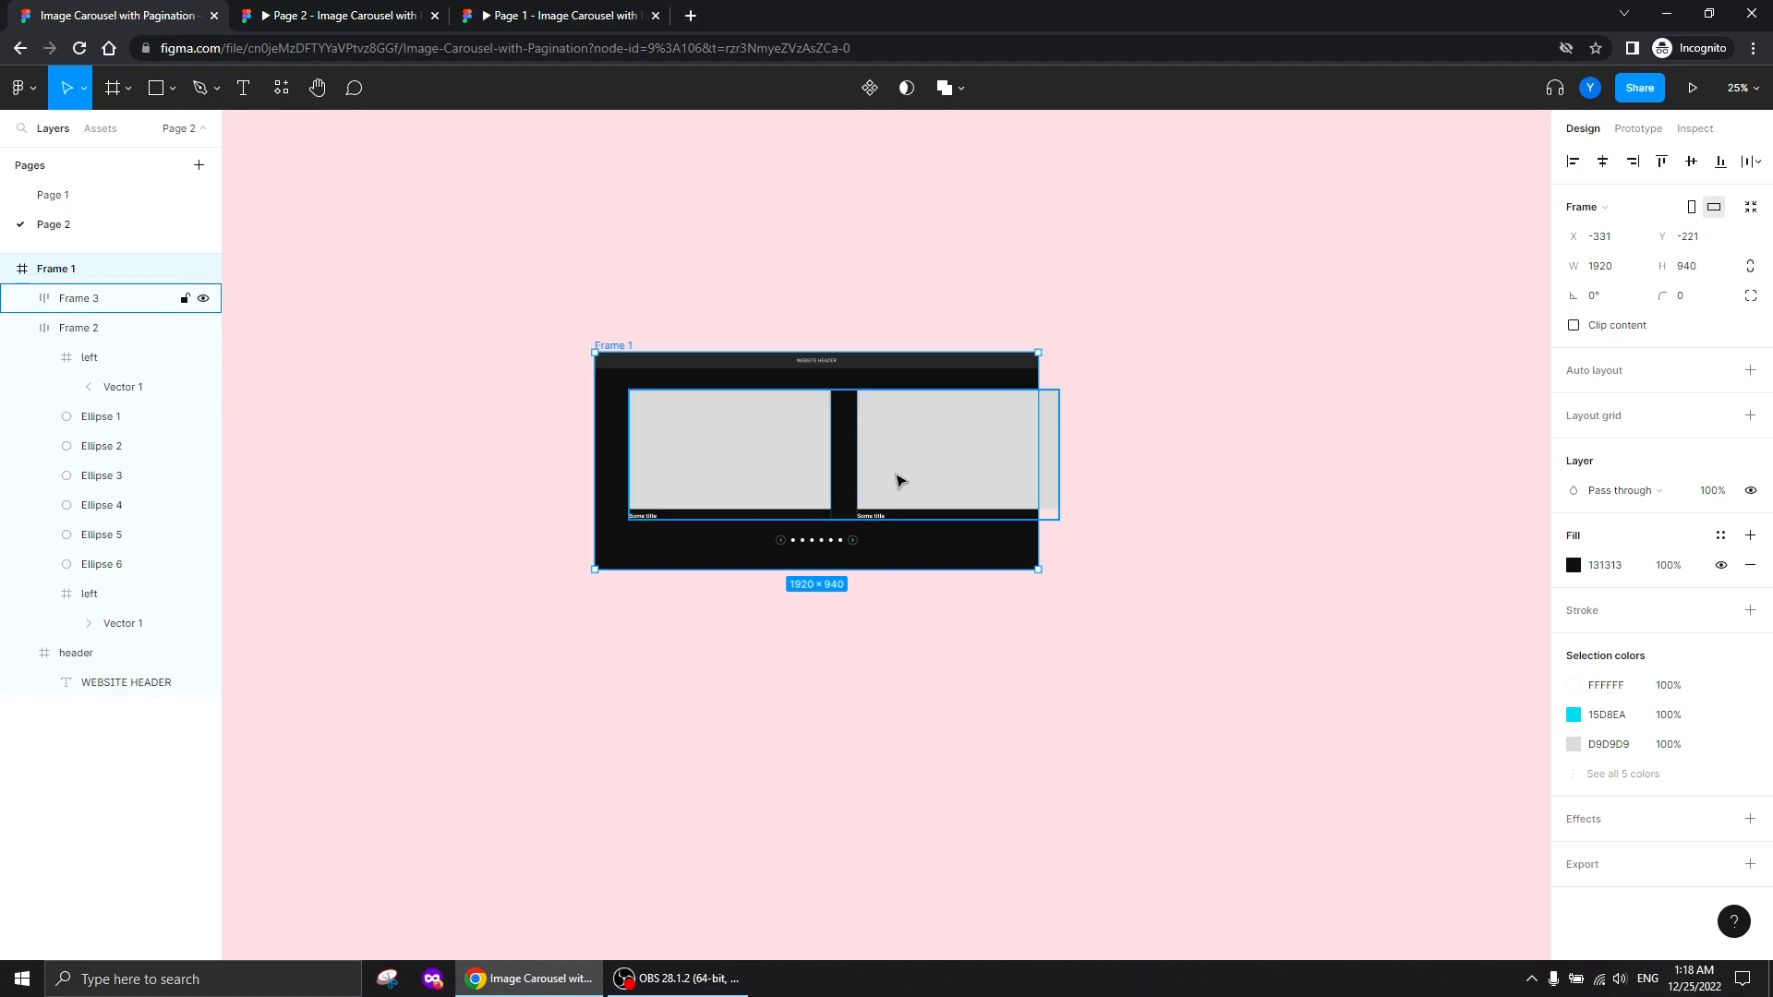
Duplicate image 2 four times inside the auto layout row to make six images, and clear the selection
left_click(901, 478)
left_click(902, 478)
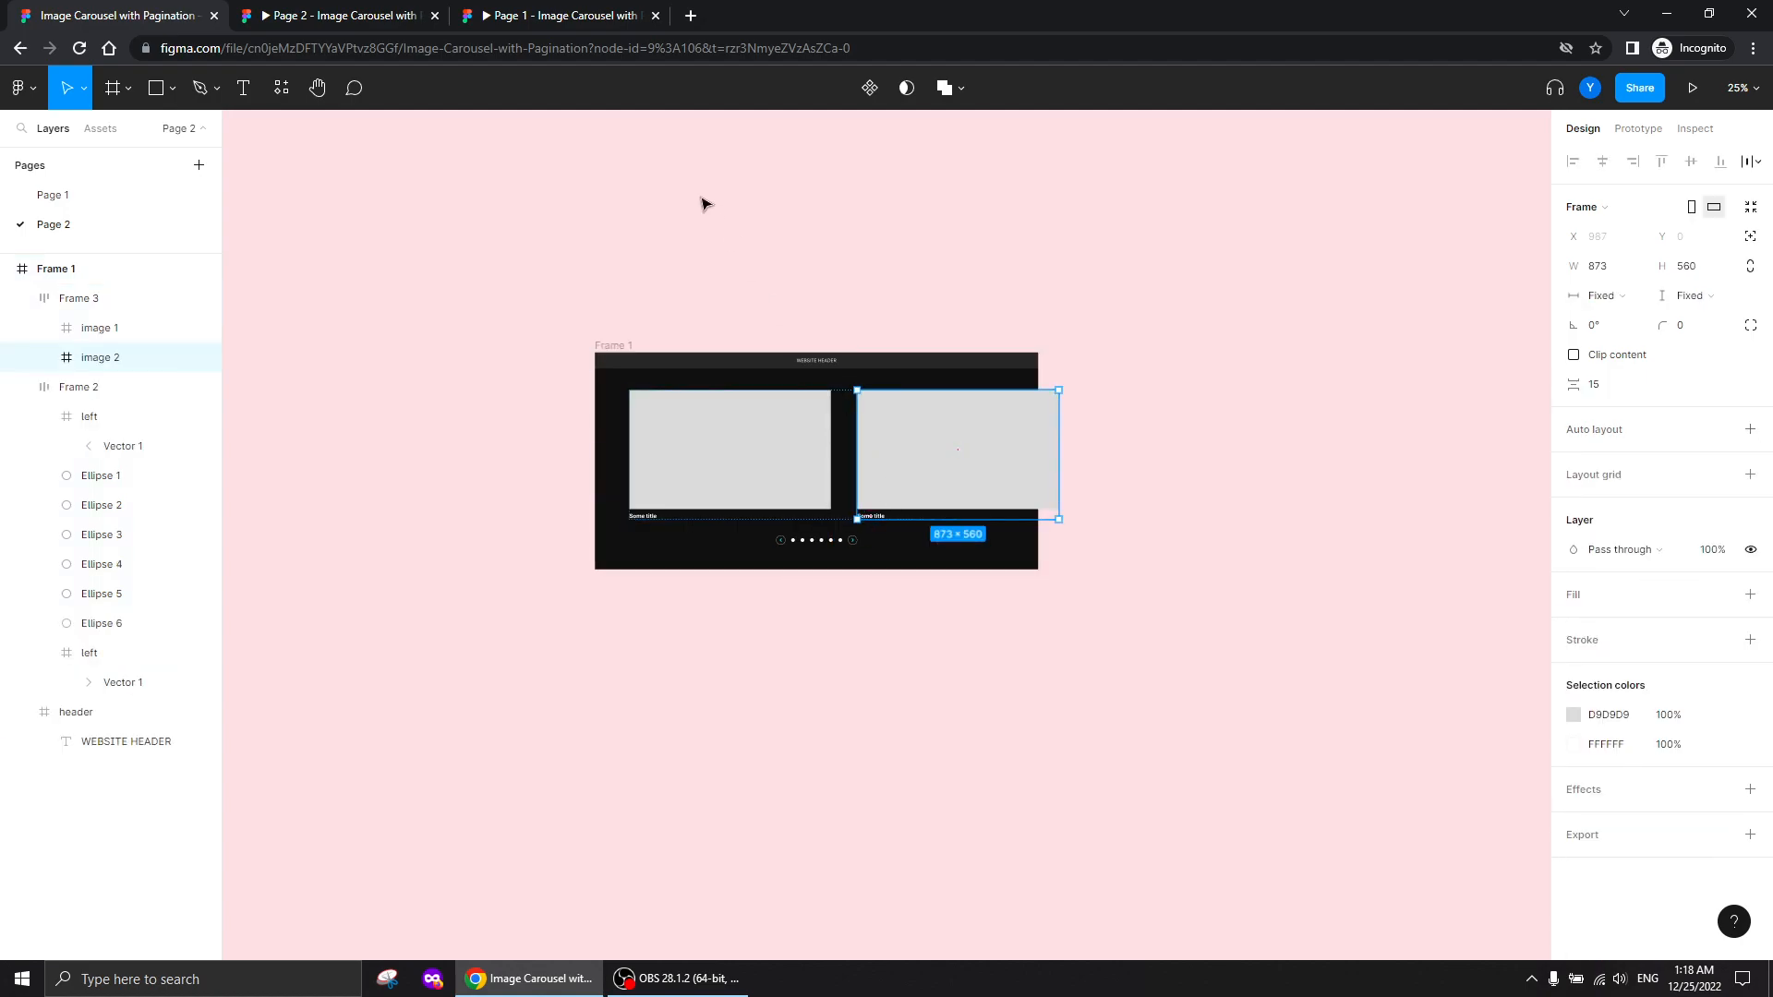
key("ctrl+d")
key("ctrl+d")
key("ctrl+d")
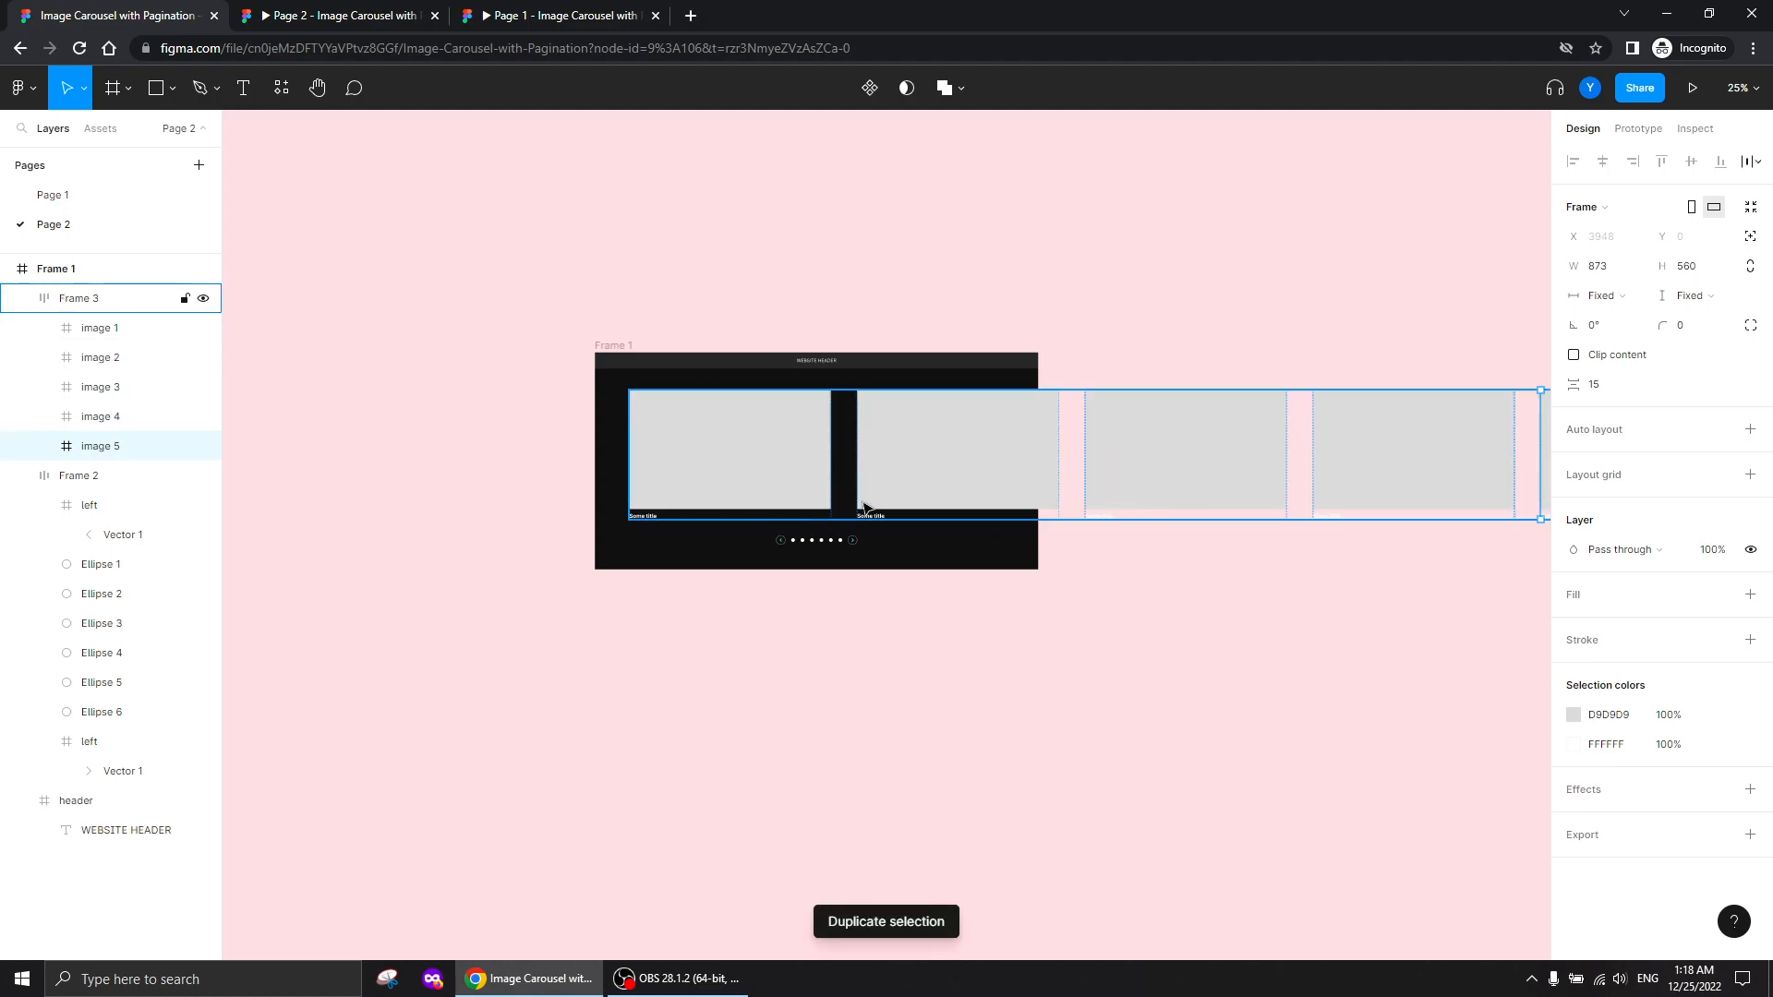
left_click_drag(1283, 728, 778, 711)
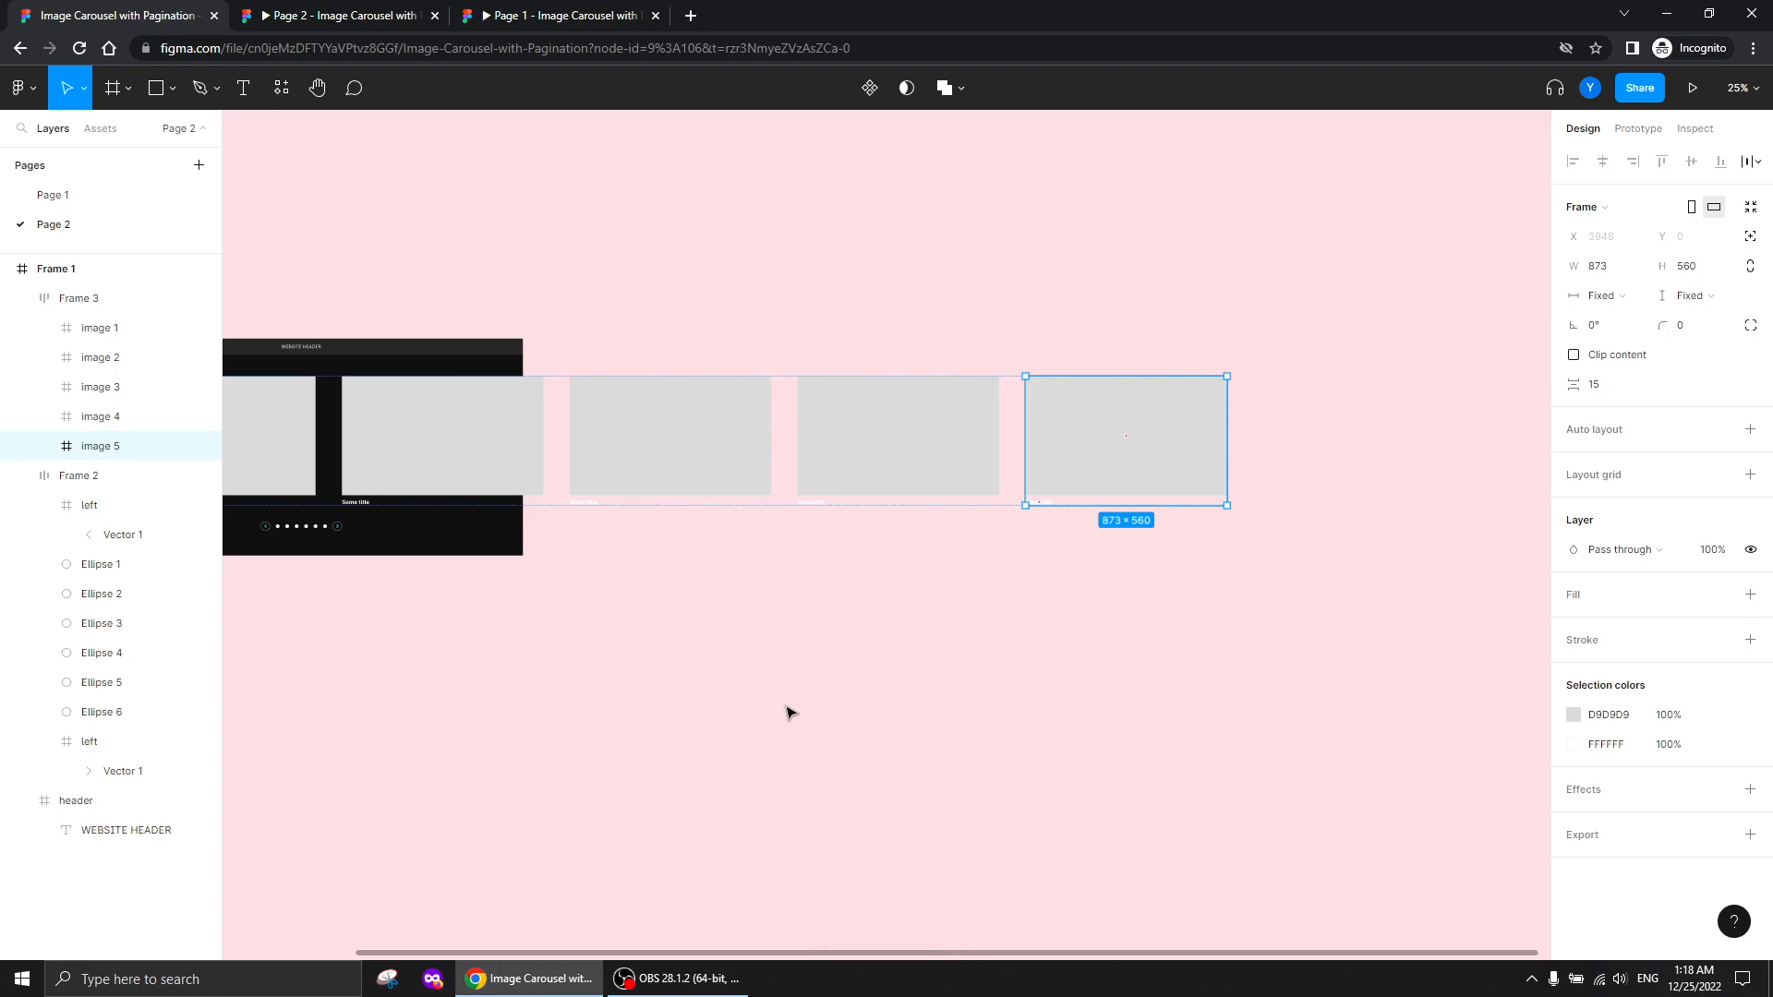
key("ctrl+d")
left_click(618, 613)
left_click_drag(617, 613, 1074, 608)
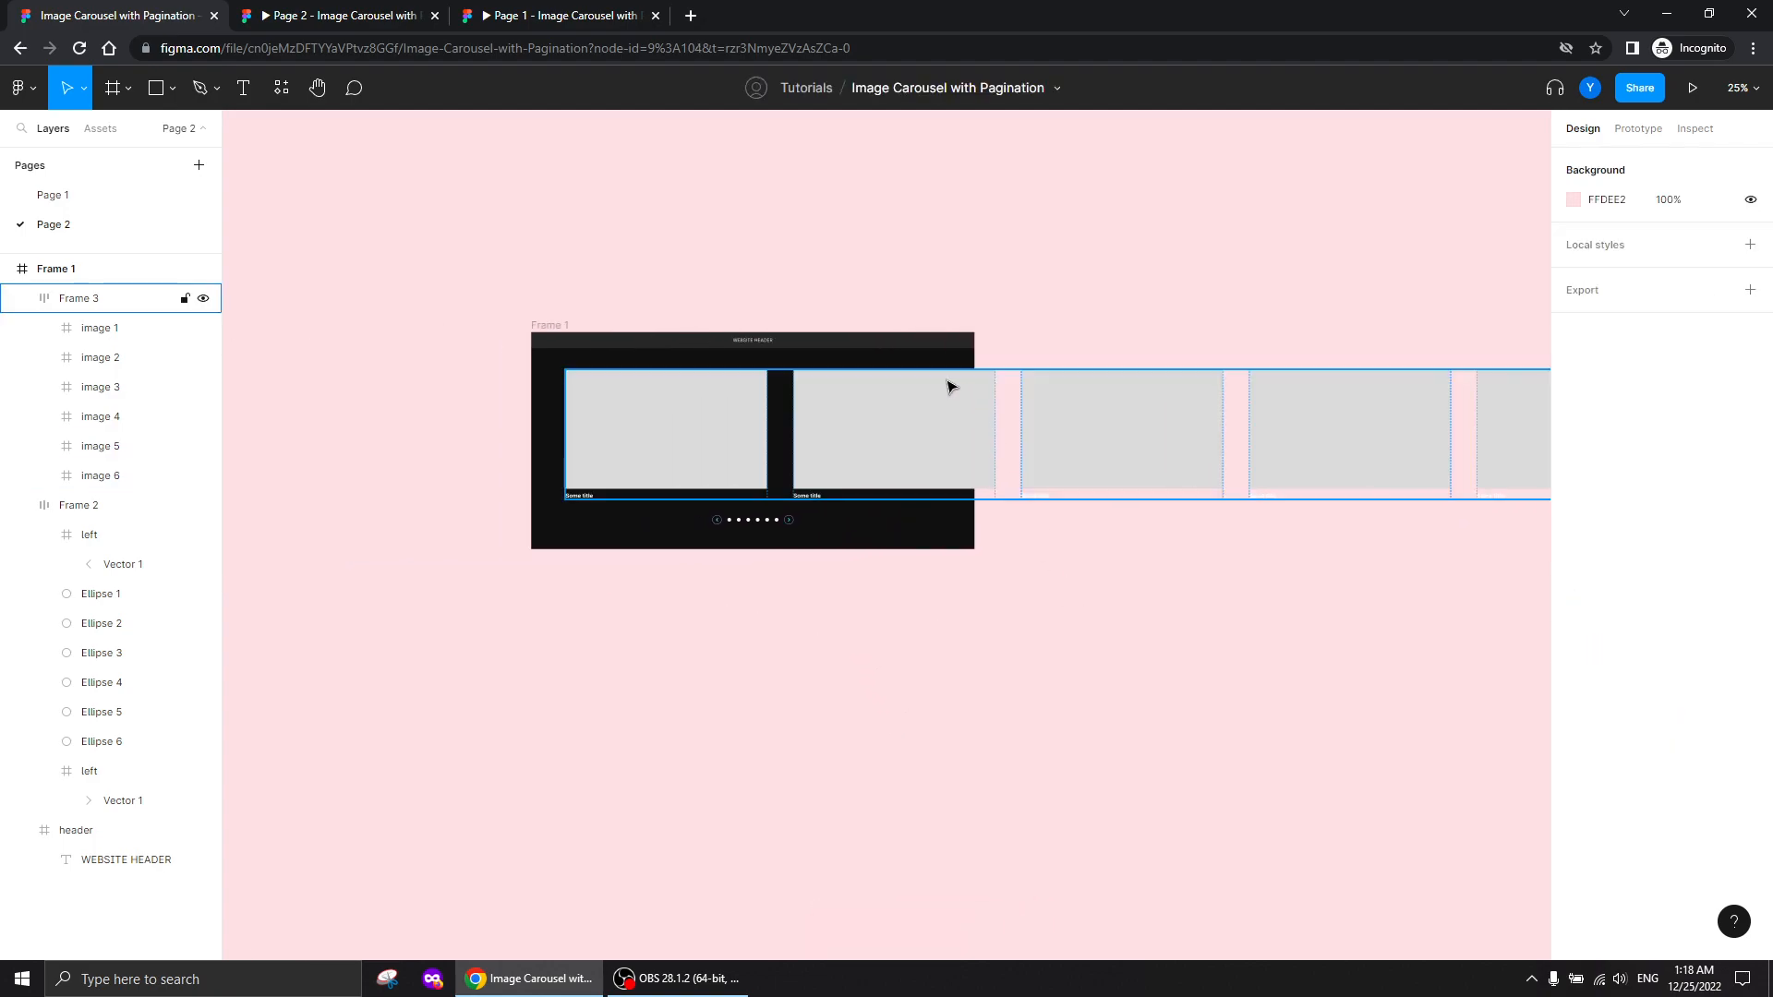
Set the spacing between items in the image row to 130
left_click(960, 424)
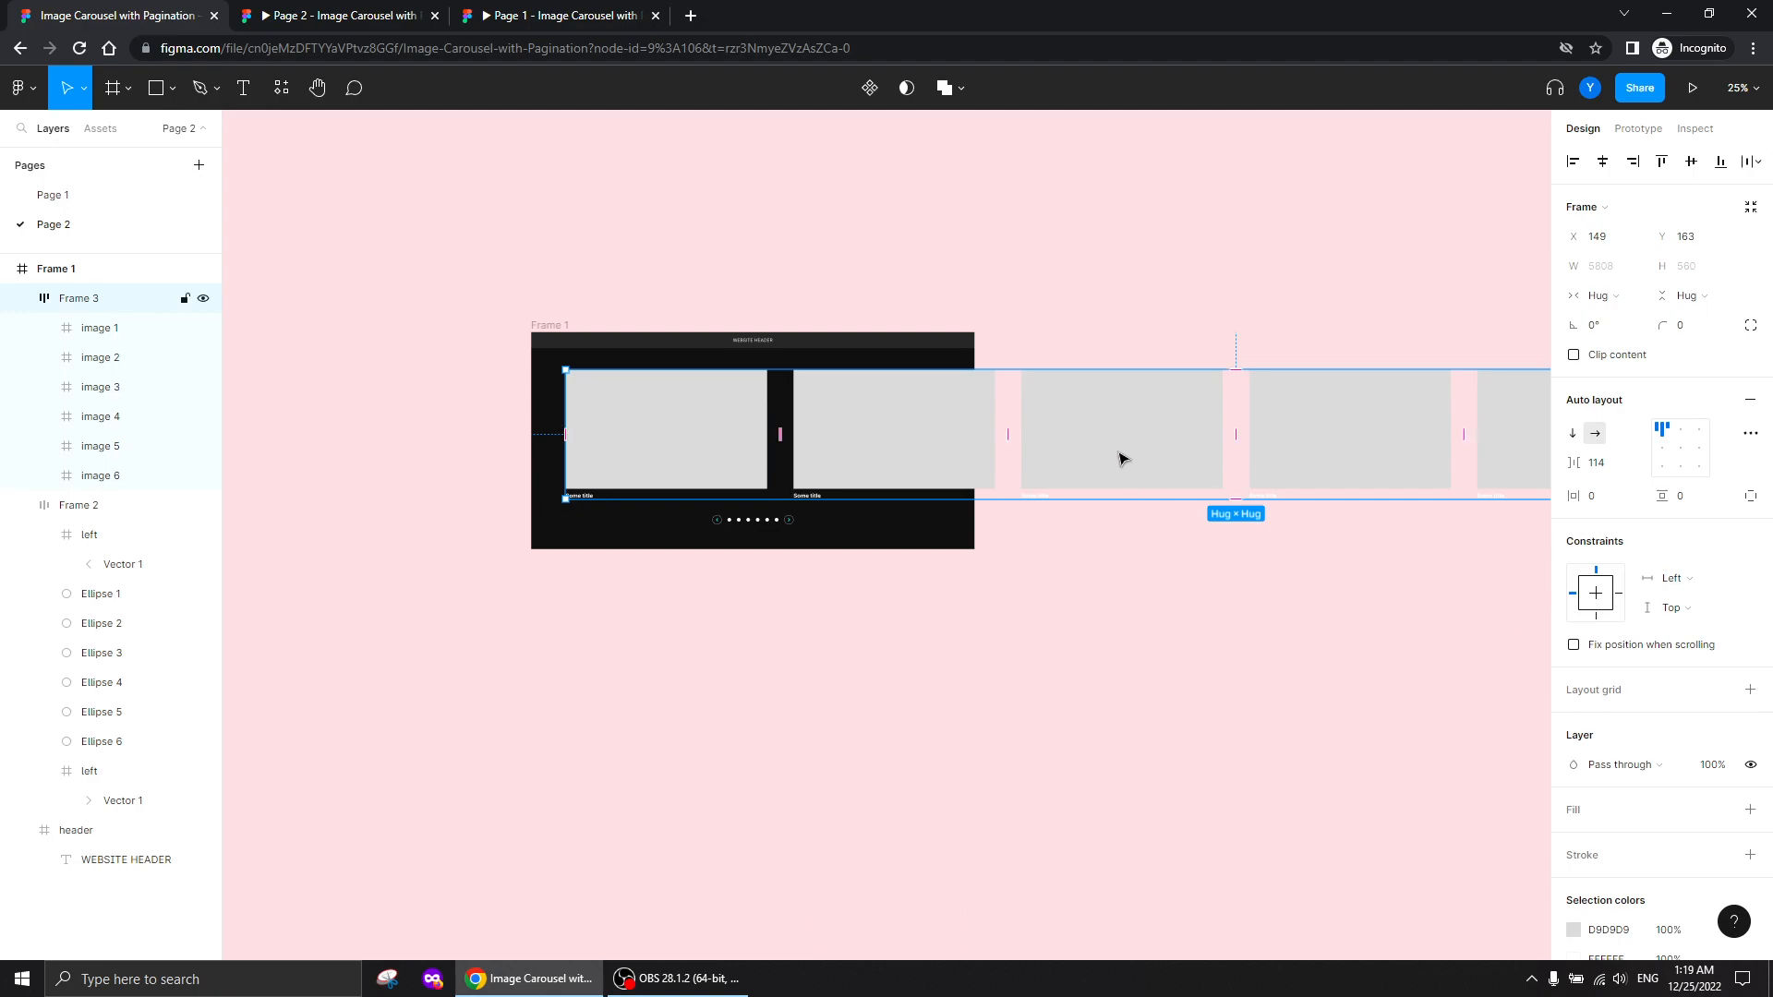
left_click(1597, 463)
type("130")
key("Return")
Try a spacing of 60 in the image row, restore it to 130, and clear the selection
left_click(1597, 462)
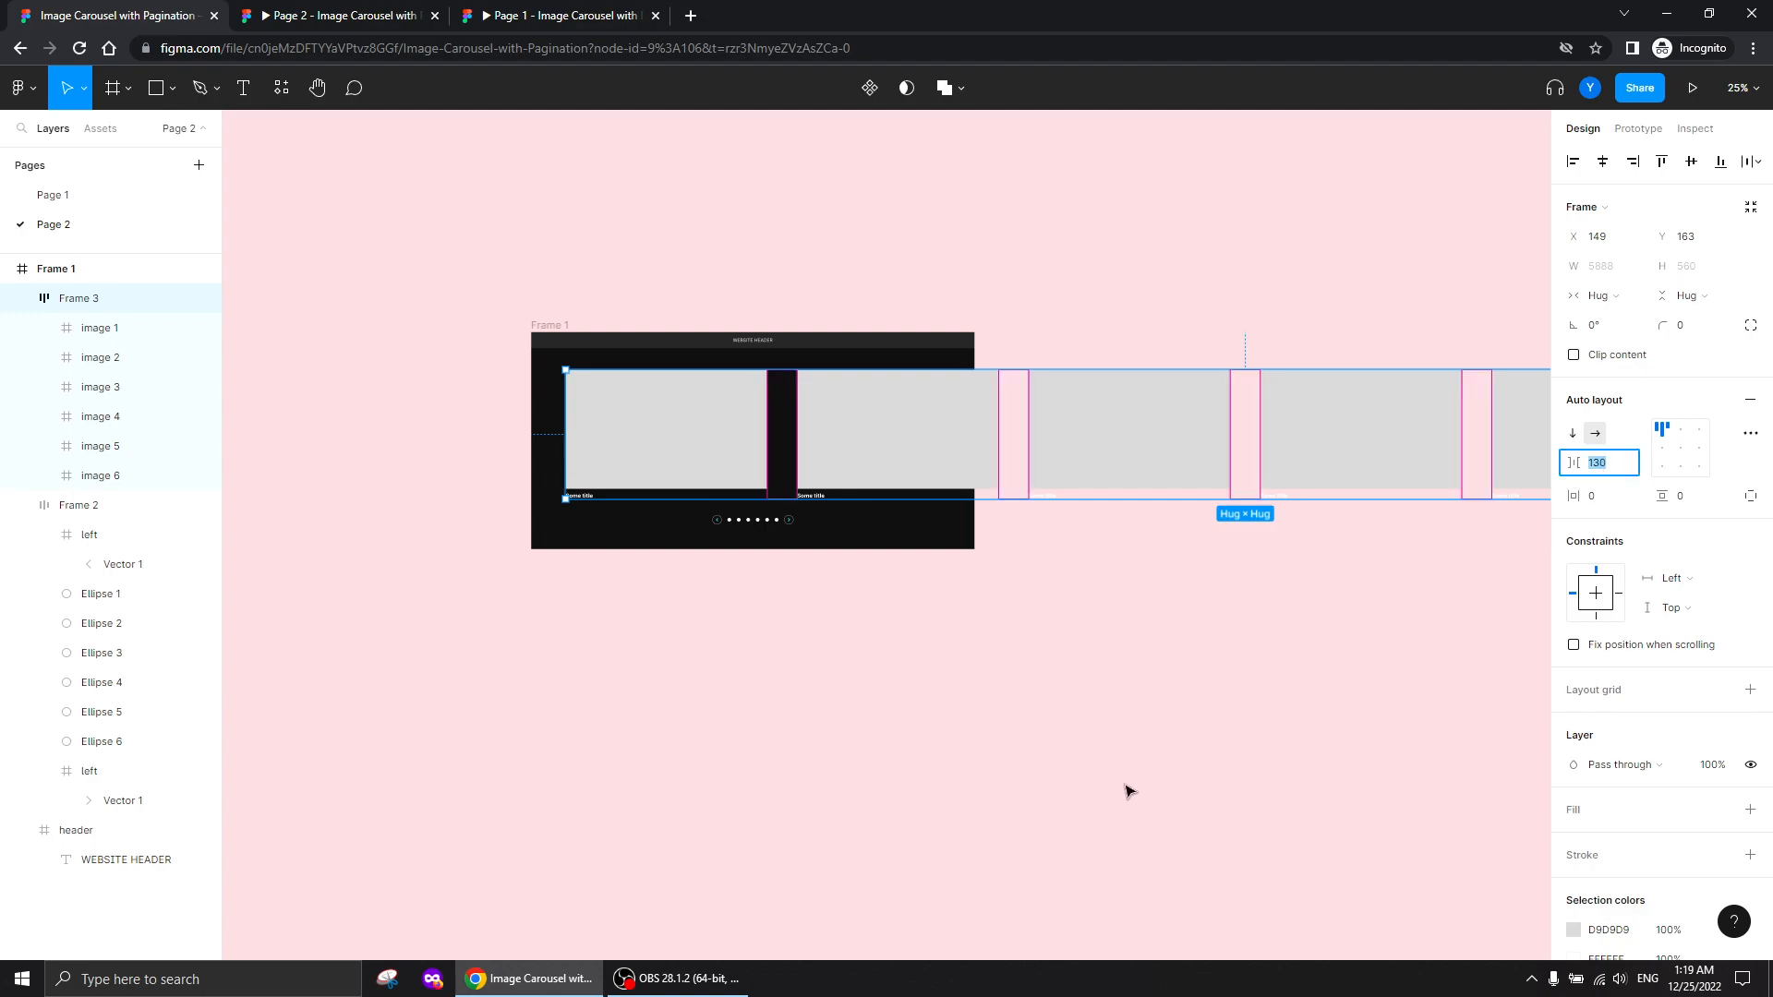
type("60")
key("Return")
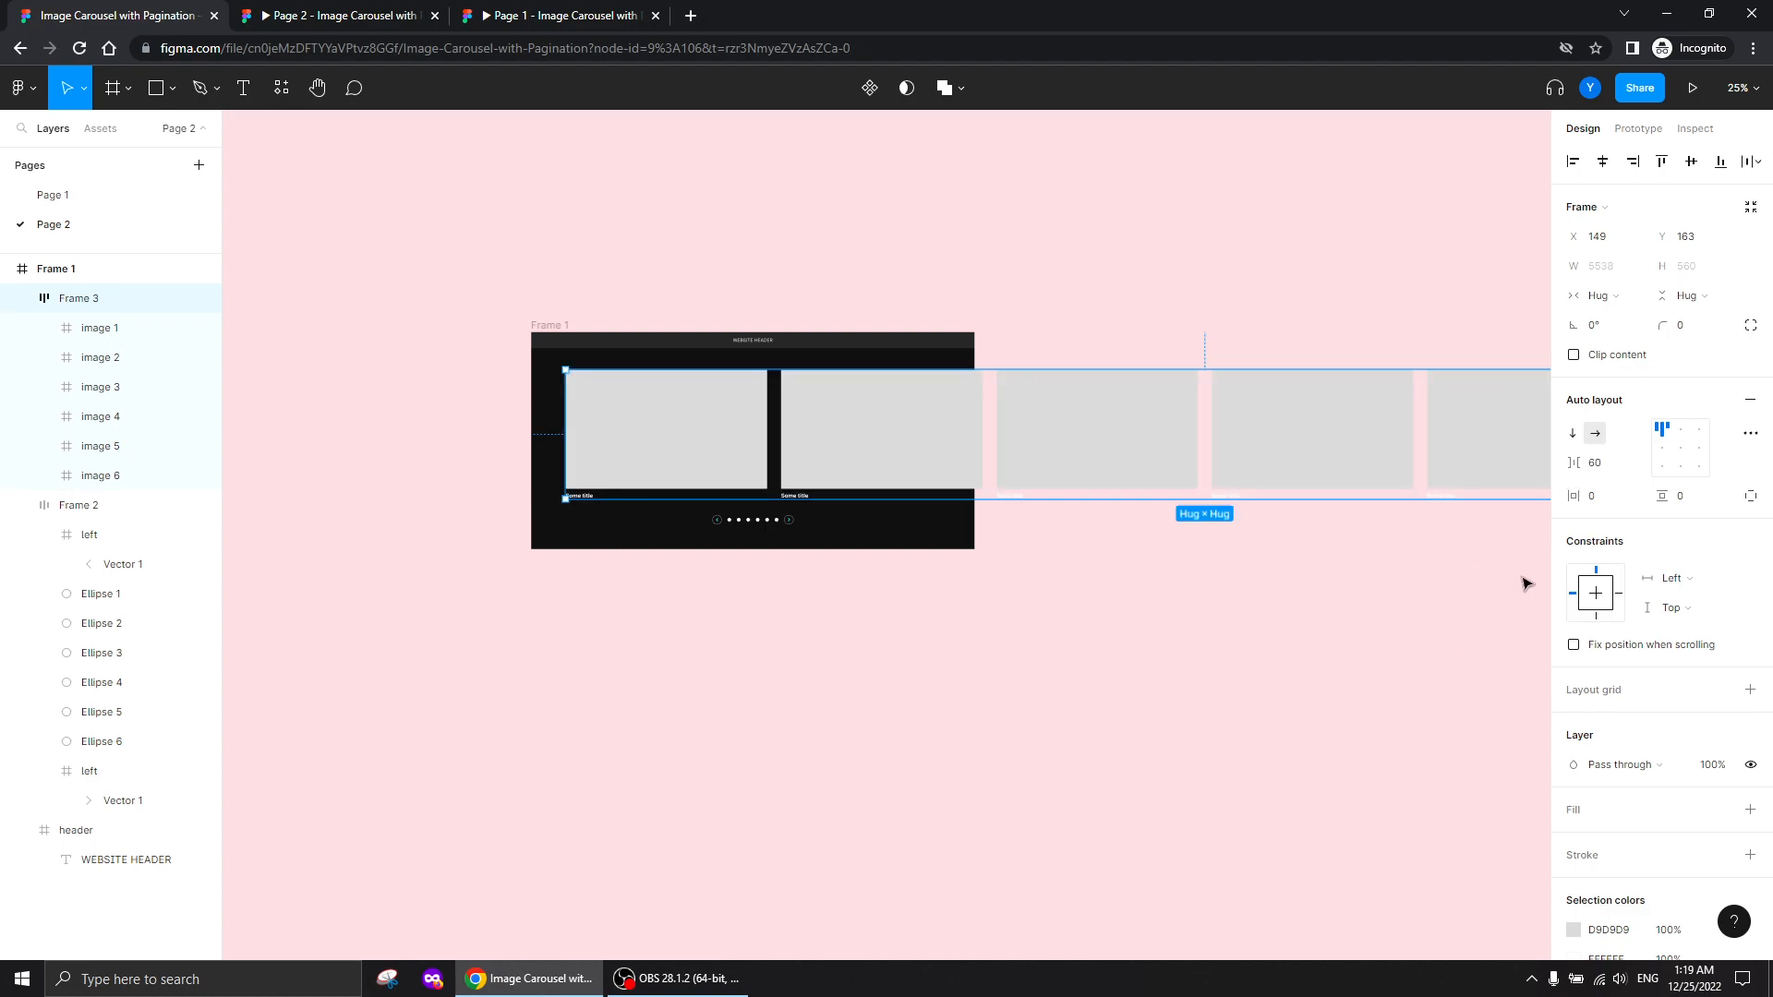
left_click(1617, 467)
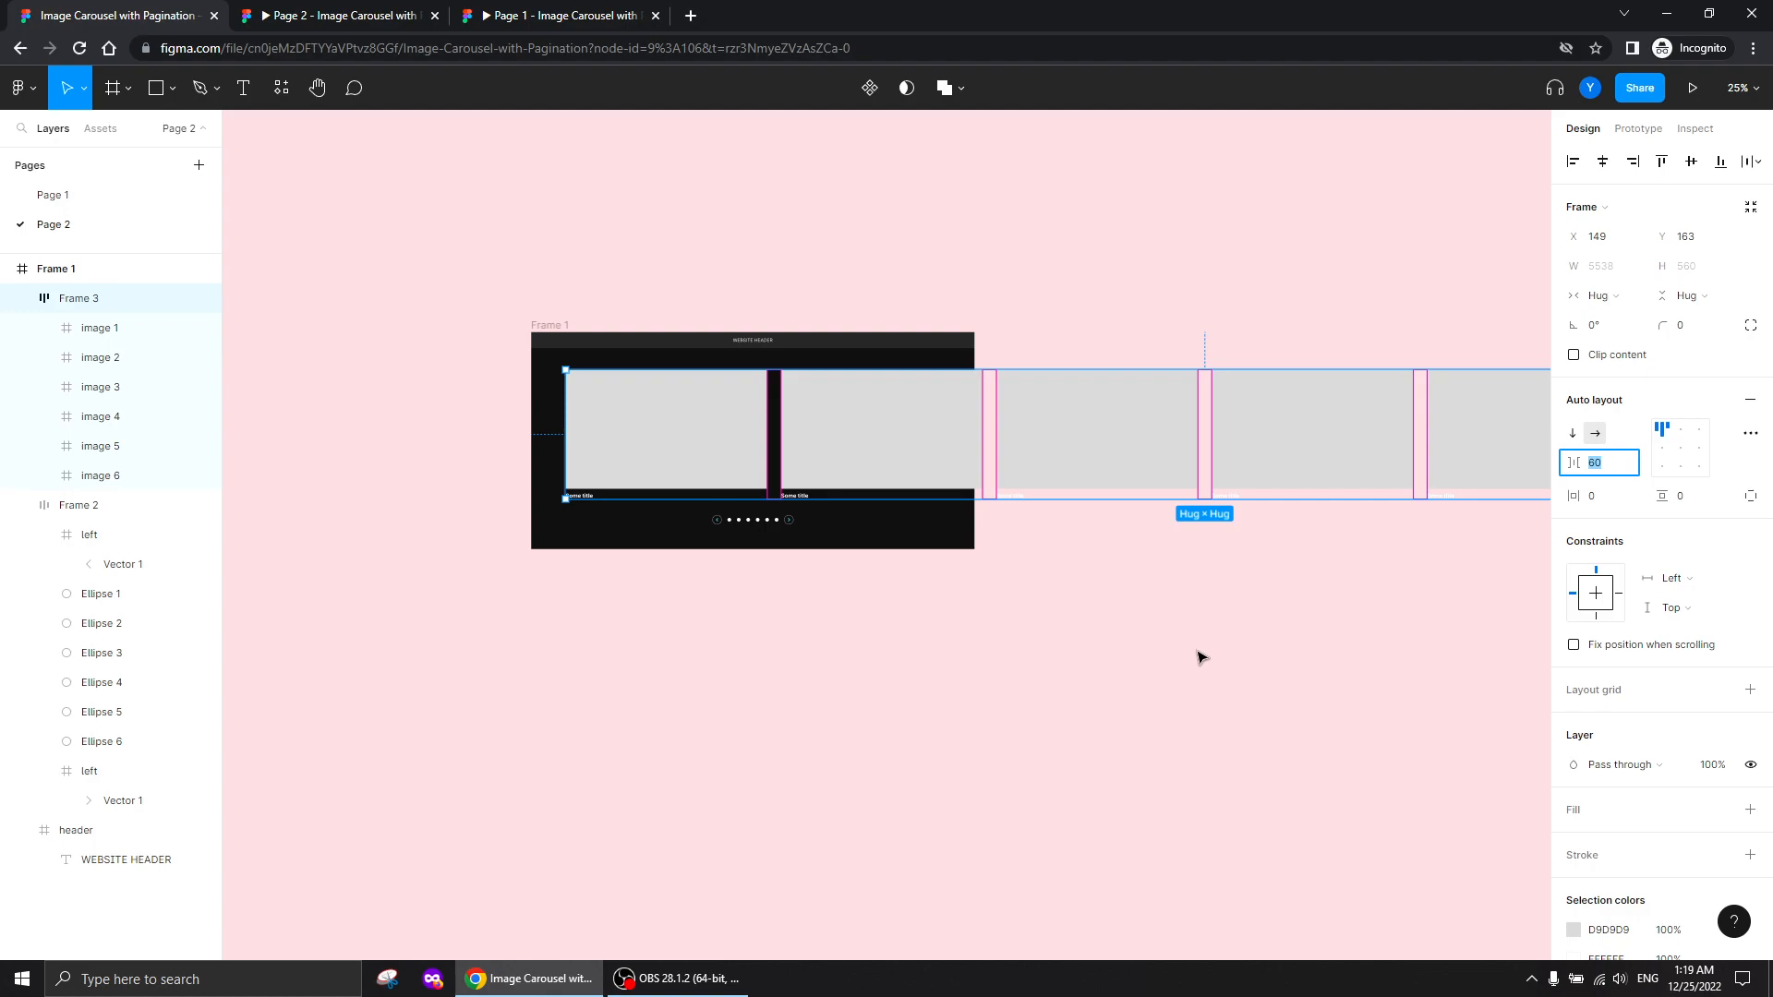
key("Return")
left_click(1029, 689)
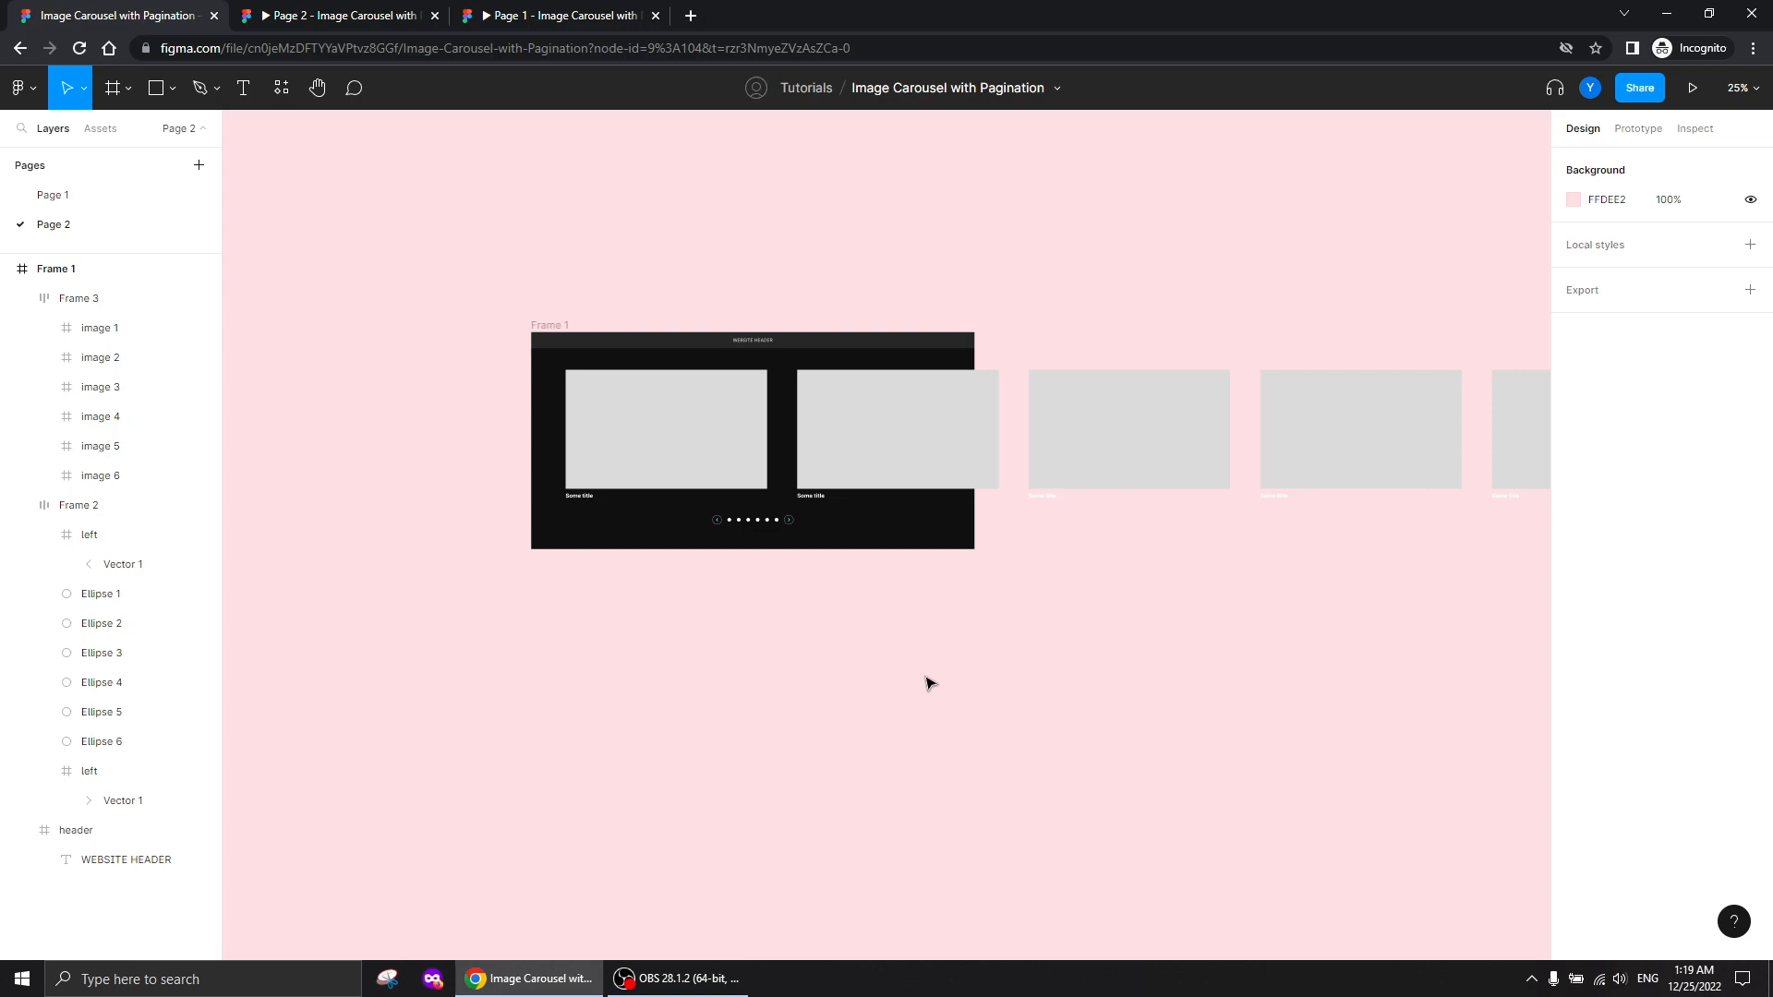
Rename the auto layout row of six images as images and clear the selection
left_click(656, 407)
double_click(75, 305)
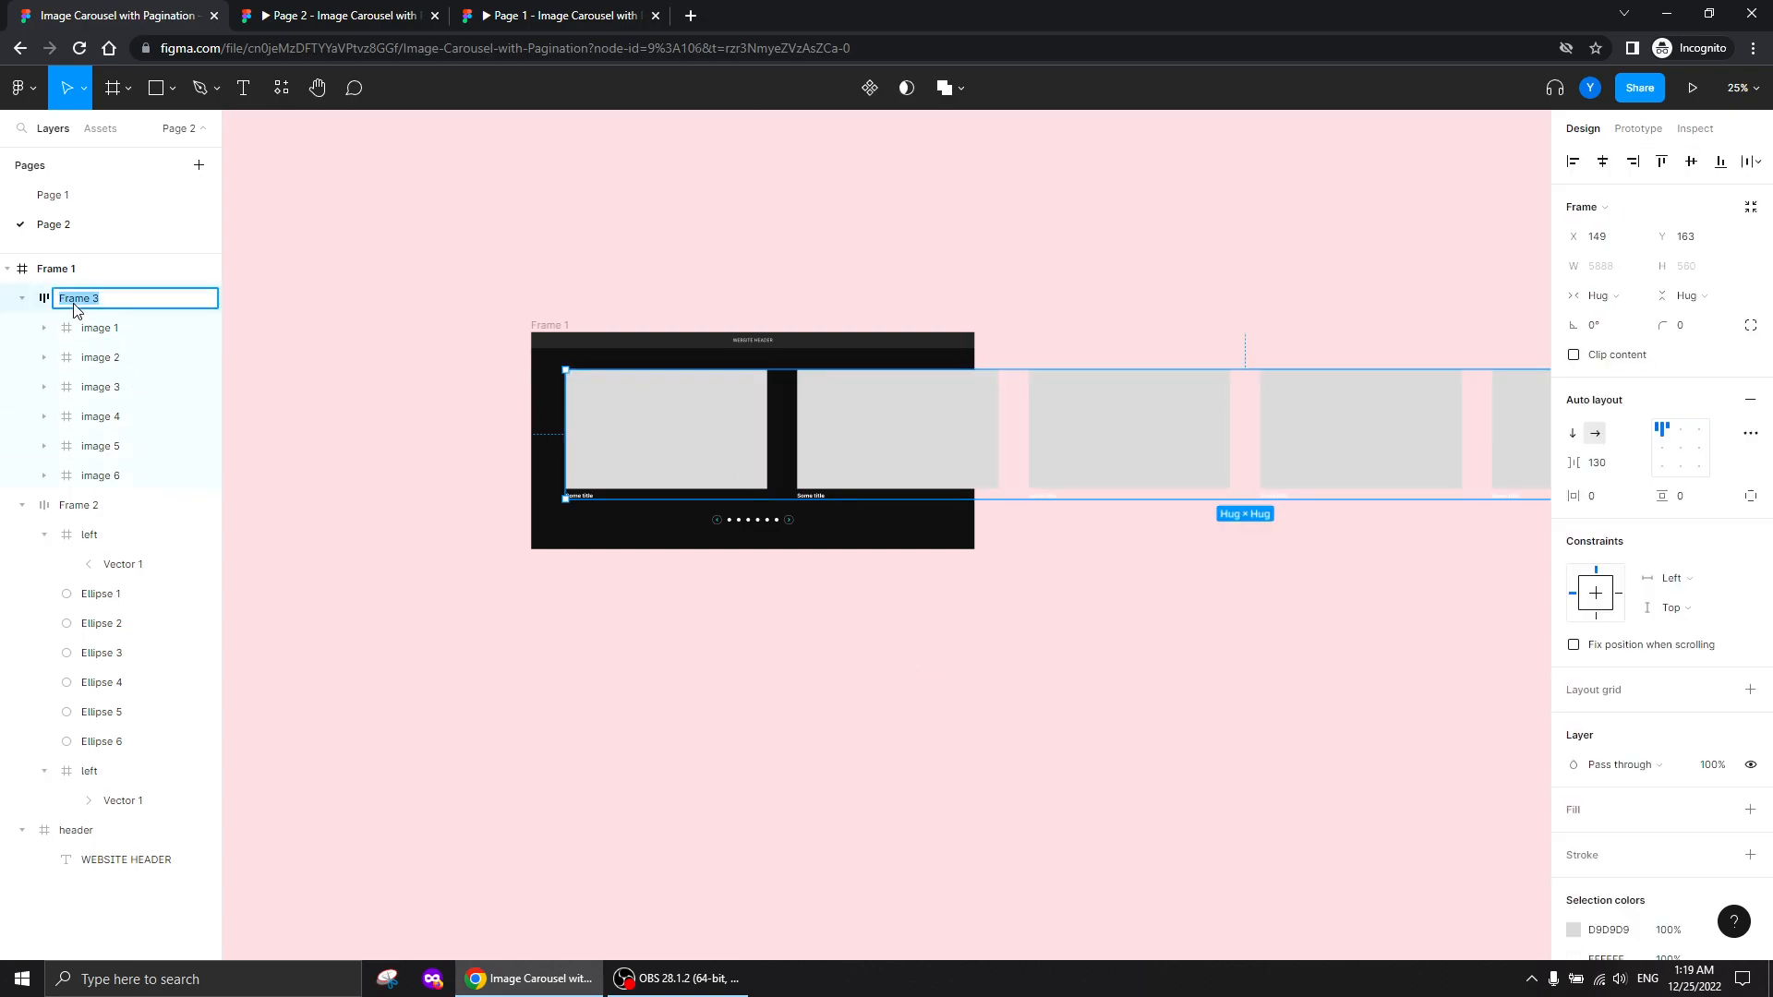
type("ima")
key("Return")
left_click(637, 683)
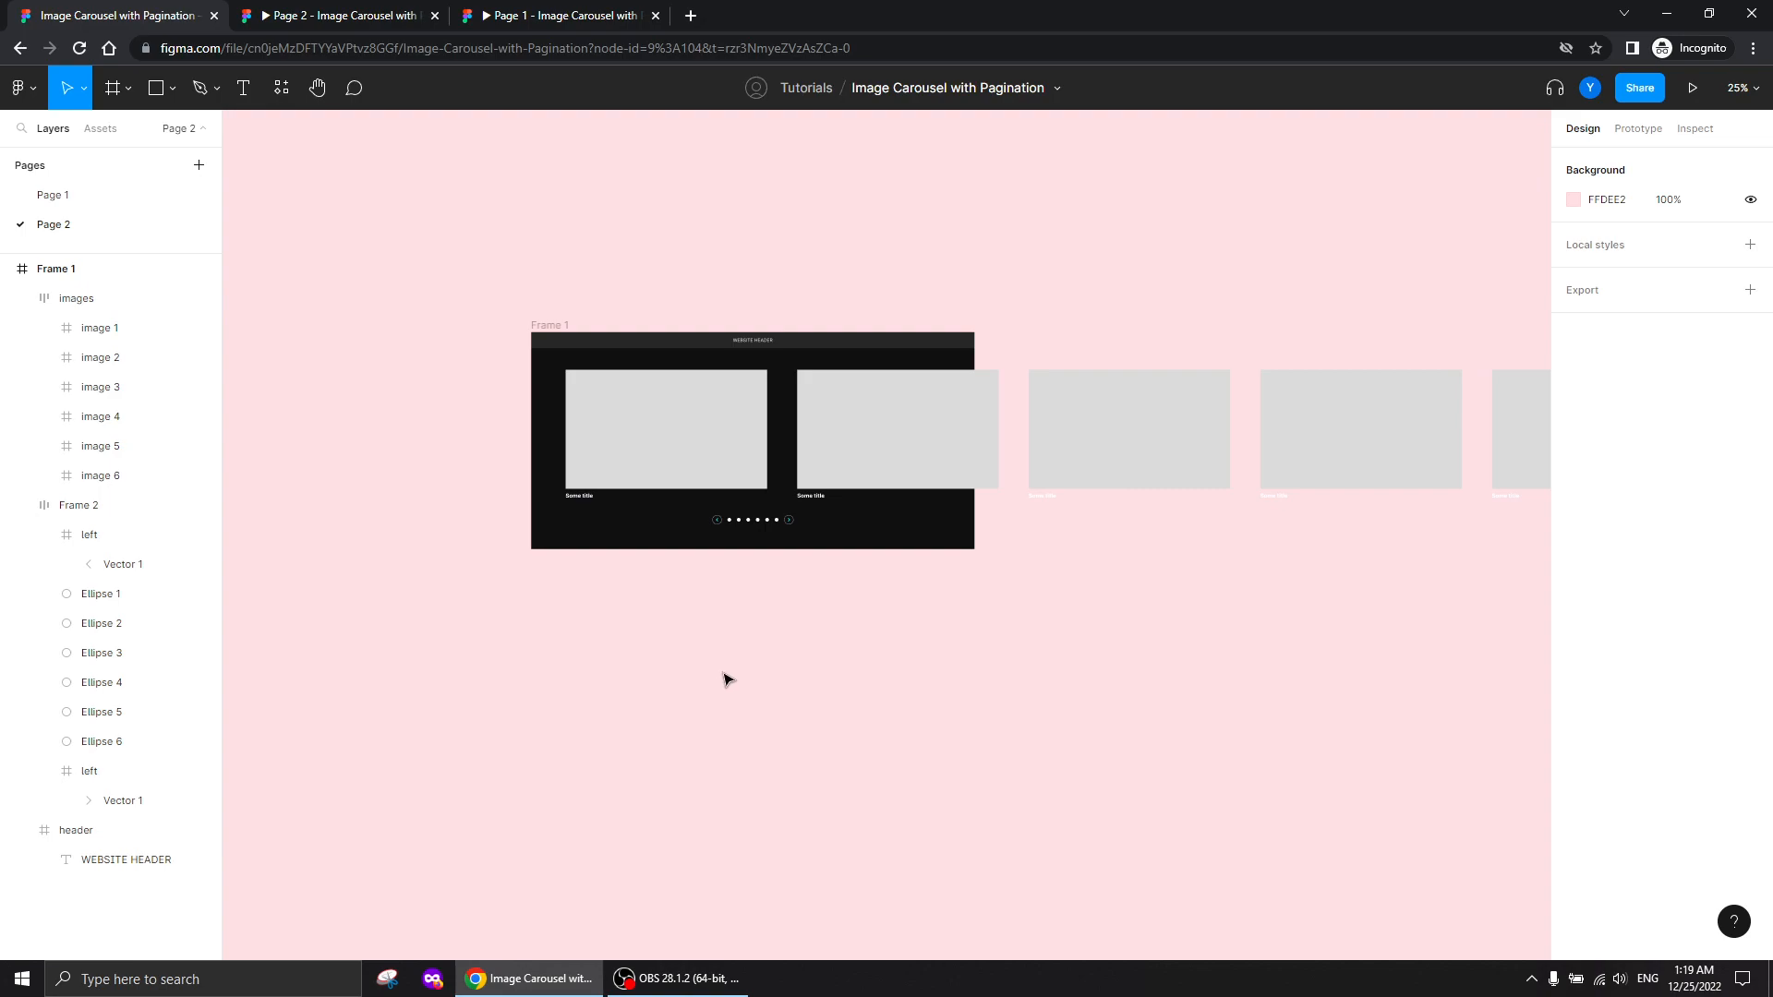
Select the images row together with the pagination row and wrap both in a new frame
key("ctrl+plus")
left_click_drag(654, 662, 909, 725)
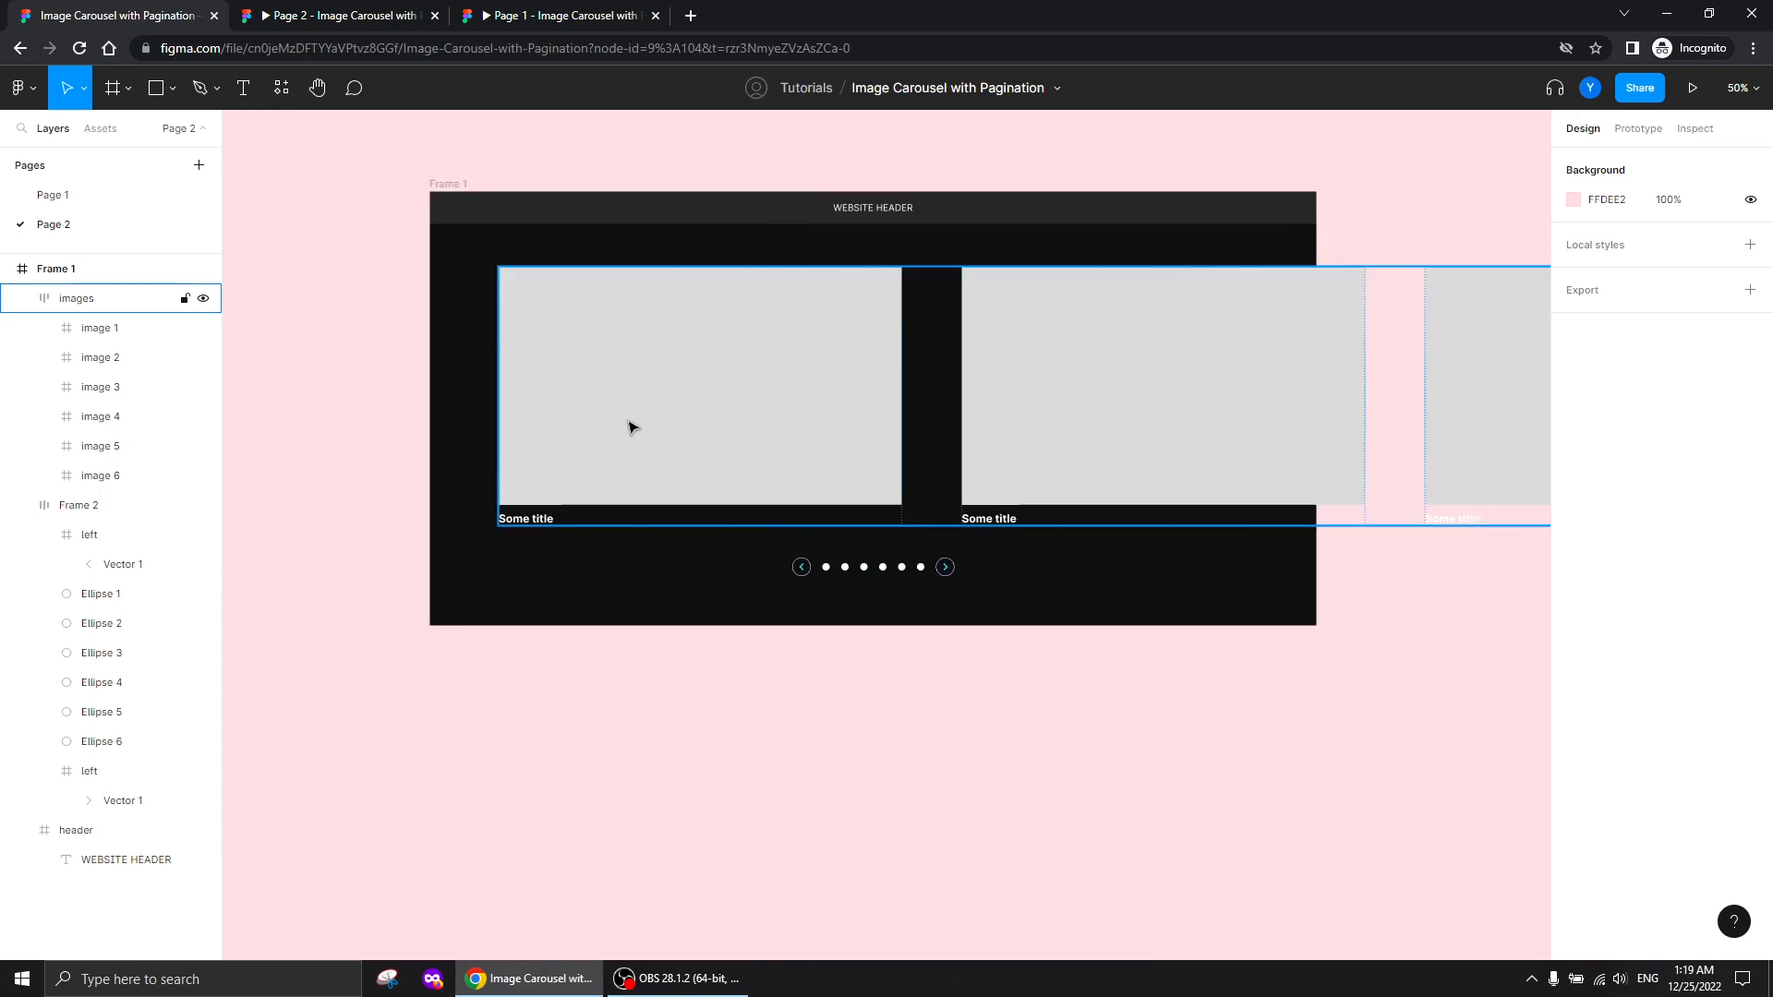
left_click_drag(451, 244, 1080, 592)
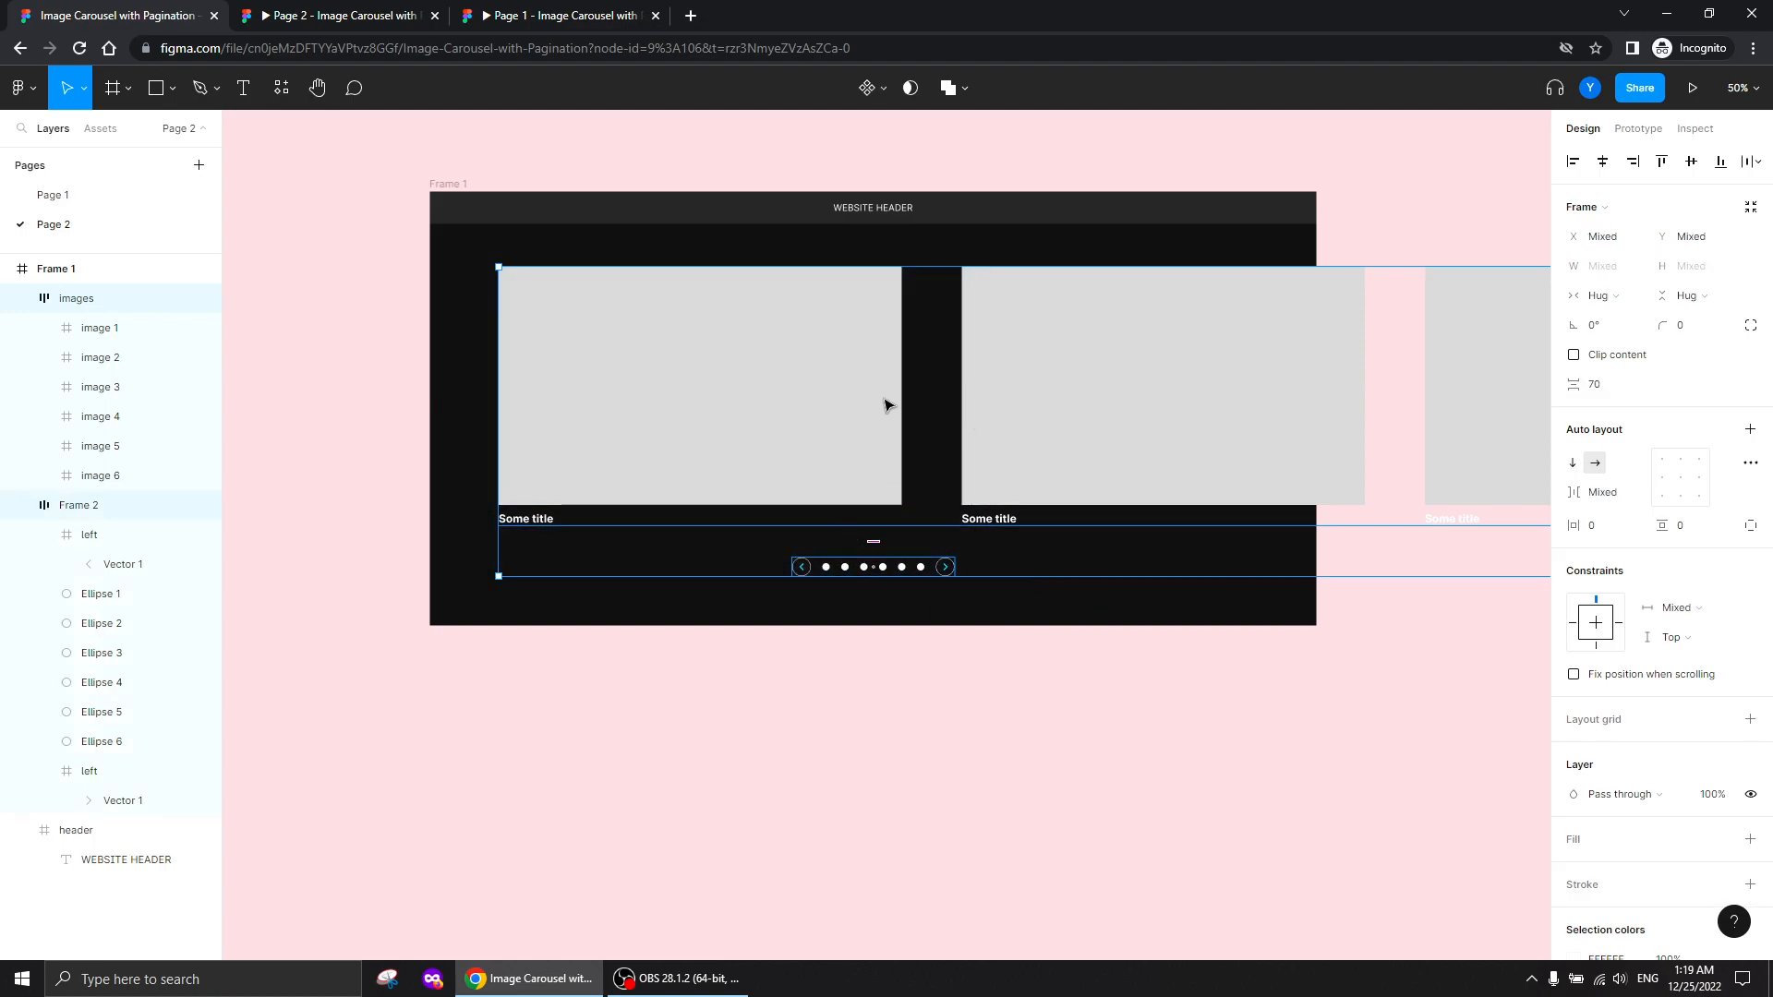
right_click(774, 434)
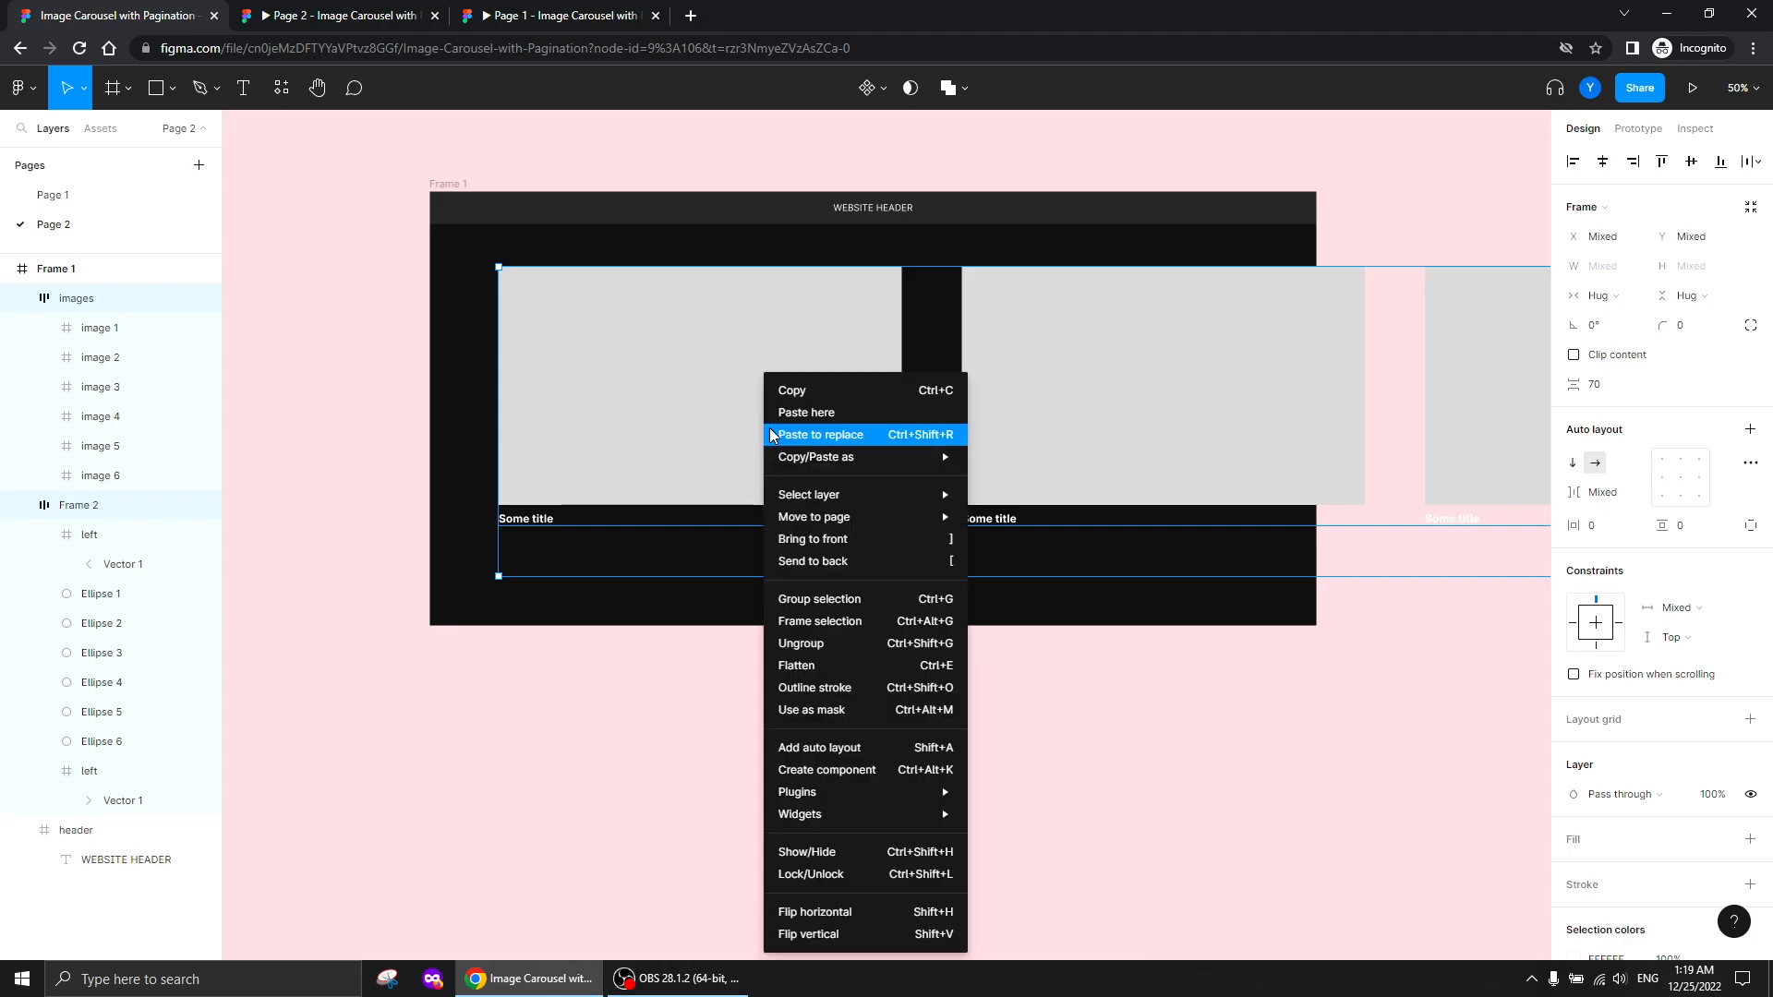
left_click(816, 624)
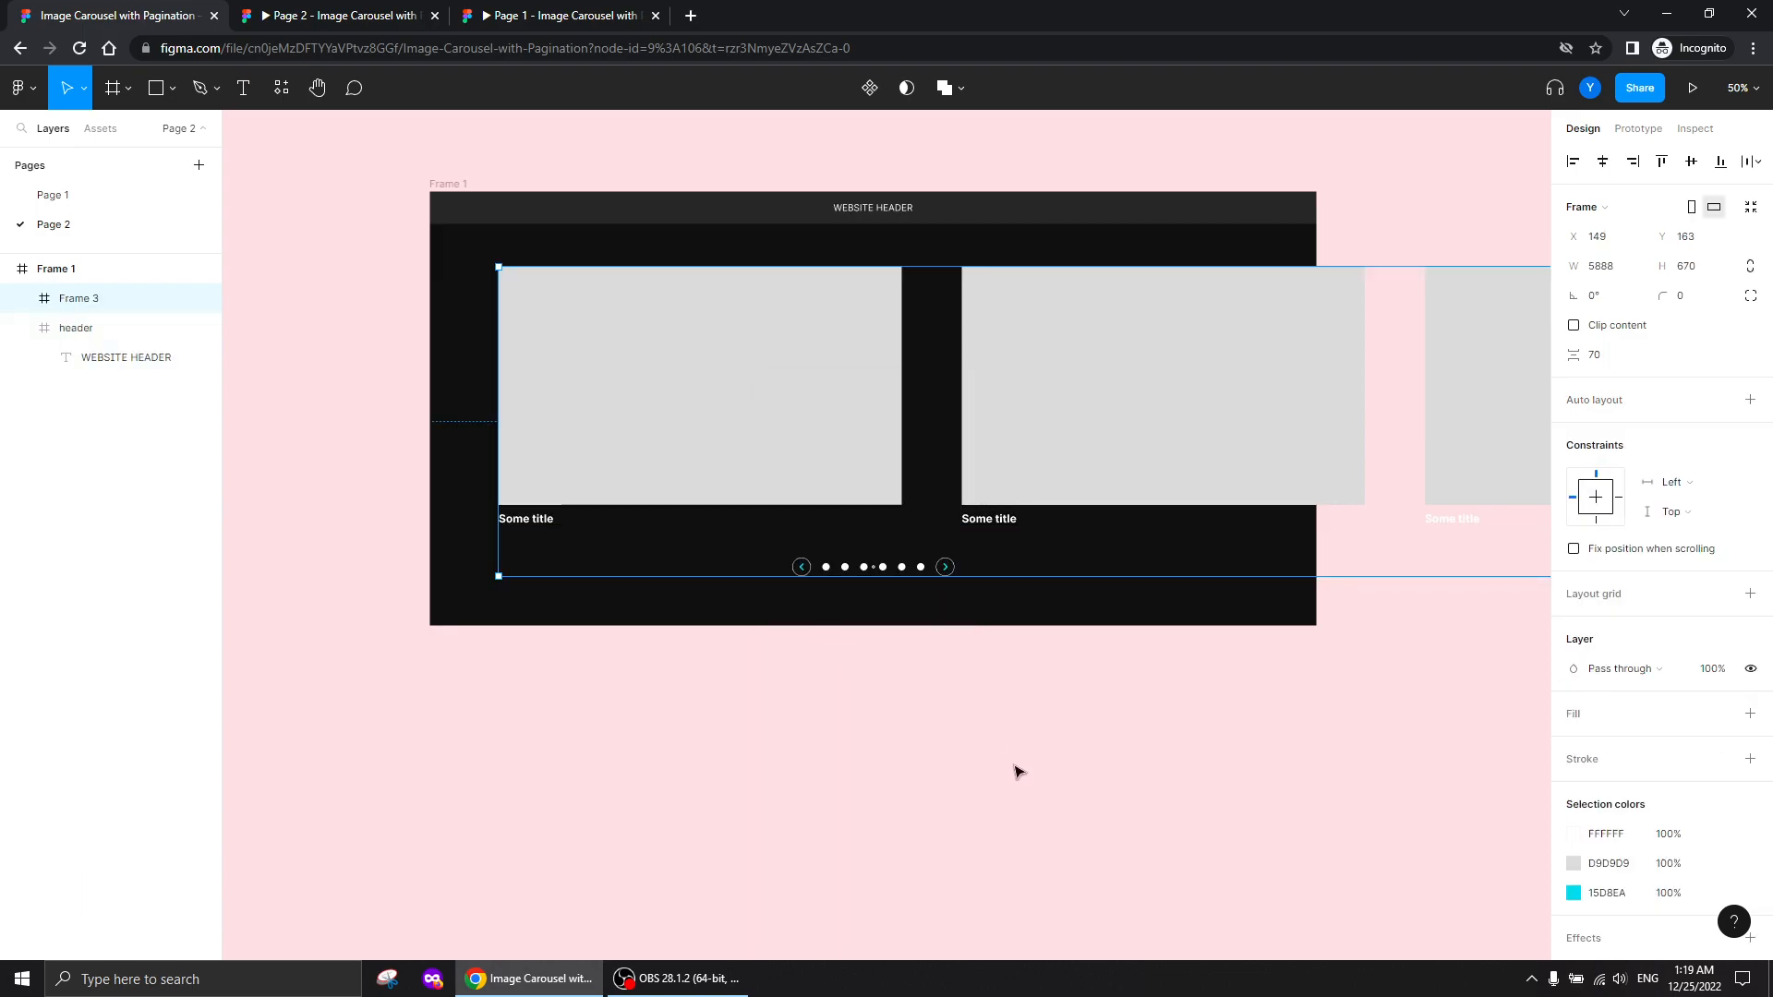
Rename the new frame around the image and pagination rows as images + pagination
double_click(81, 298)
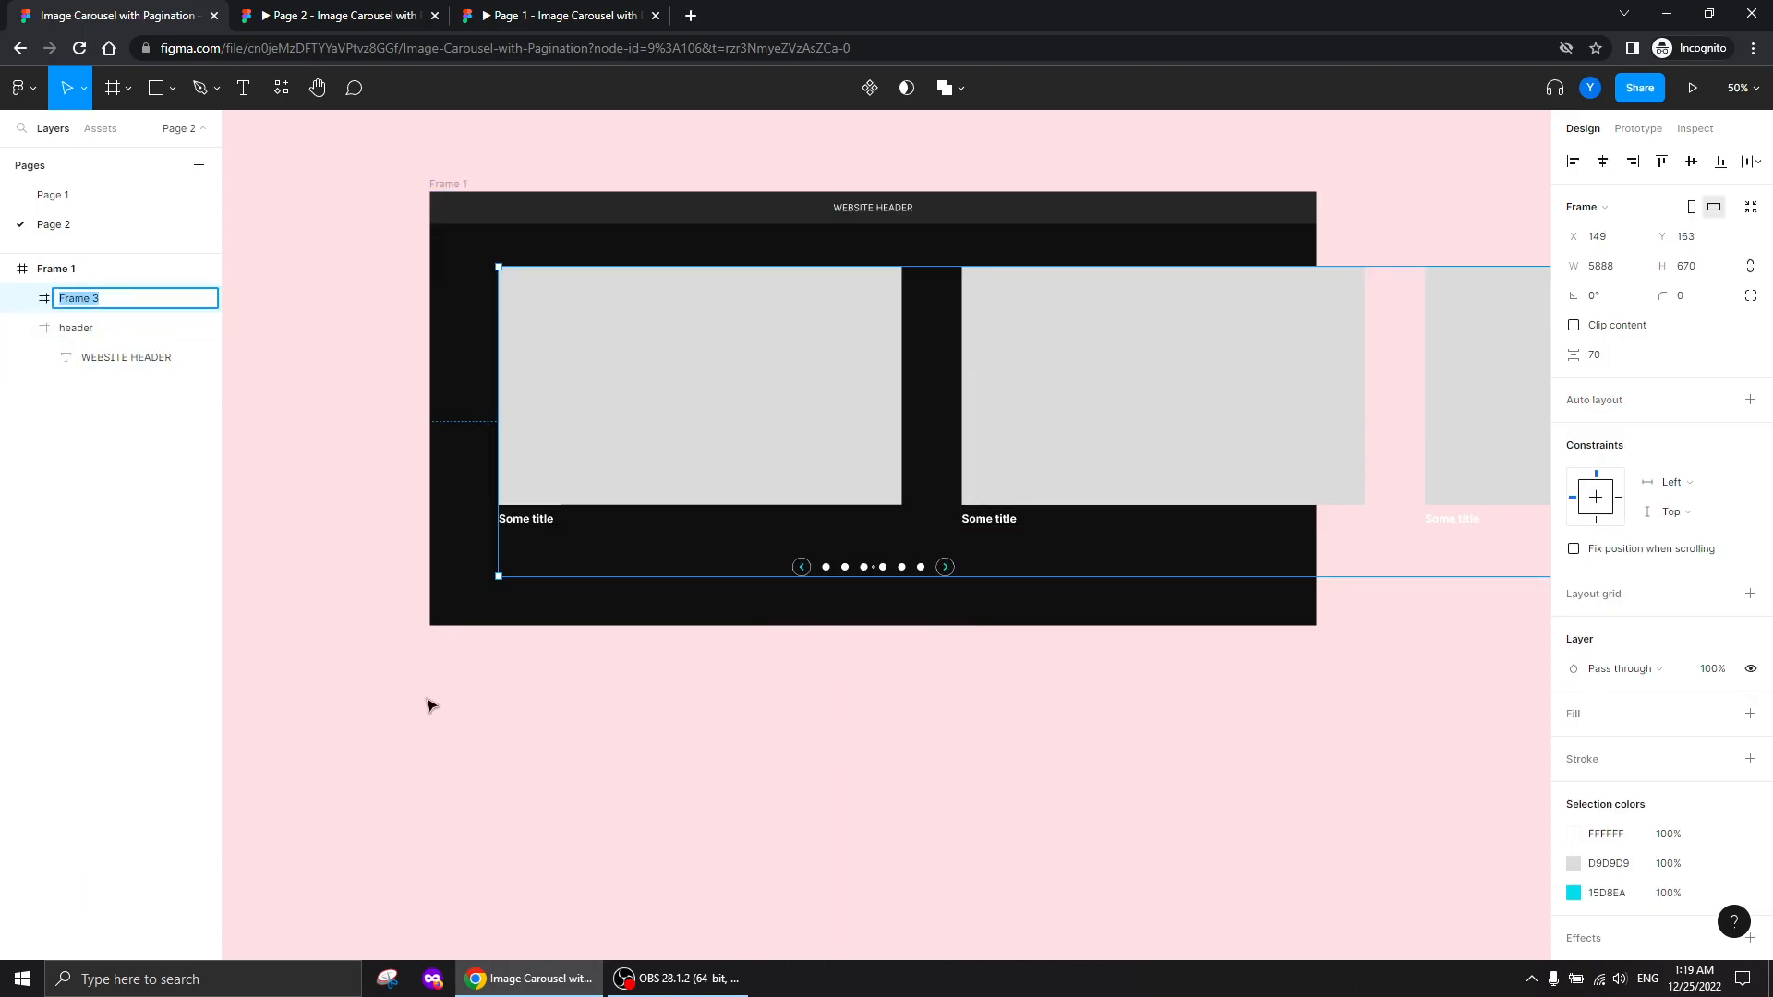
type("images + pagination")
key("Return")
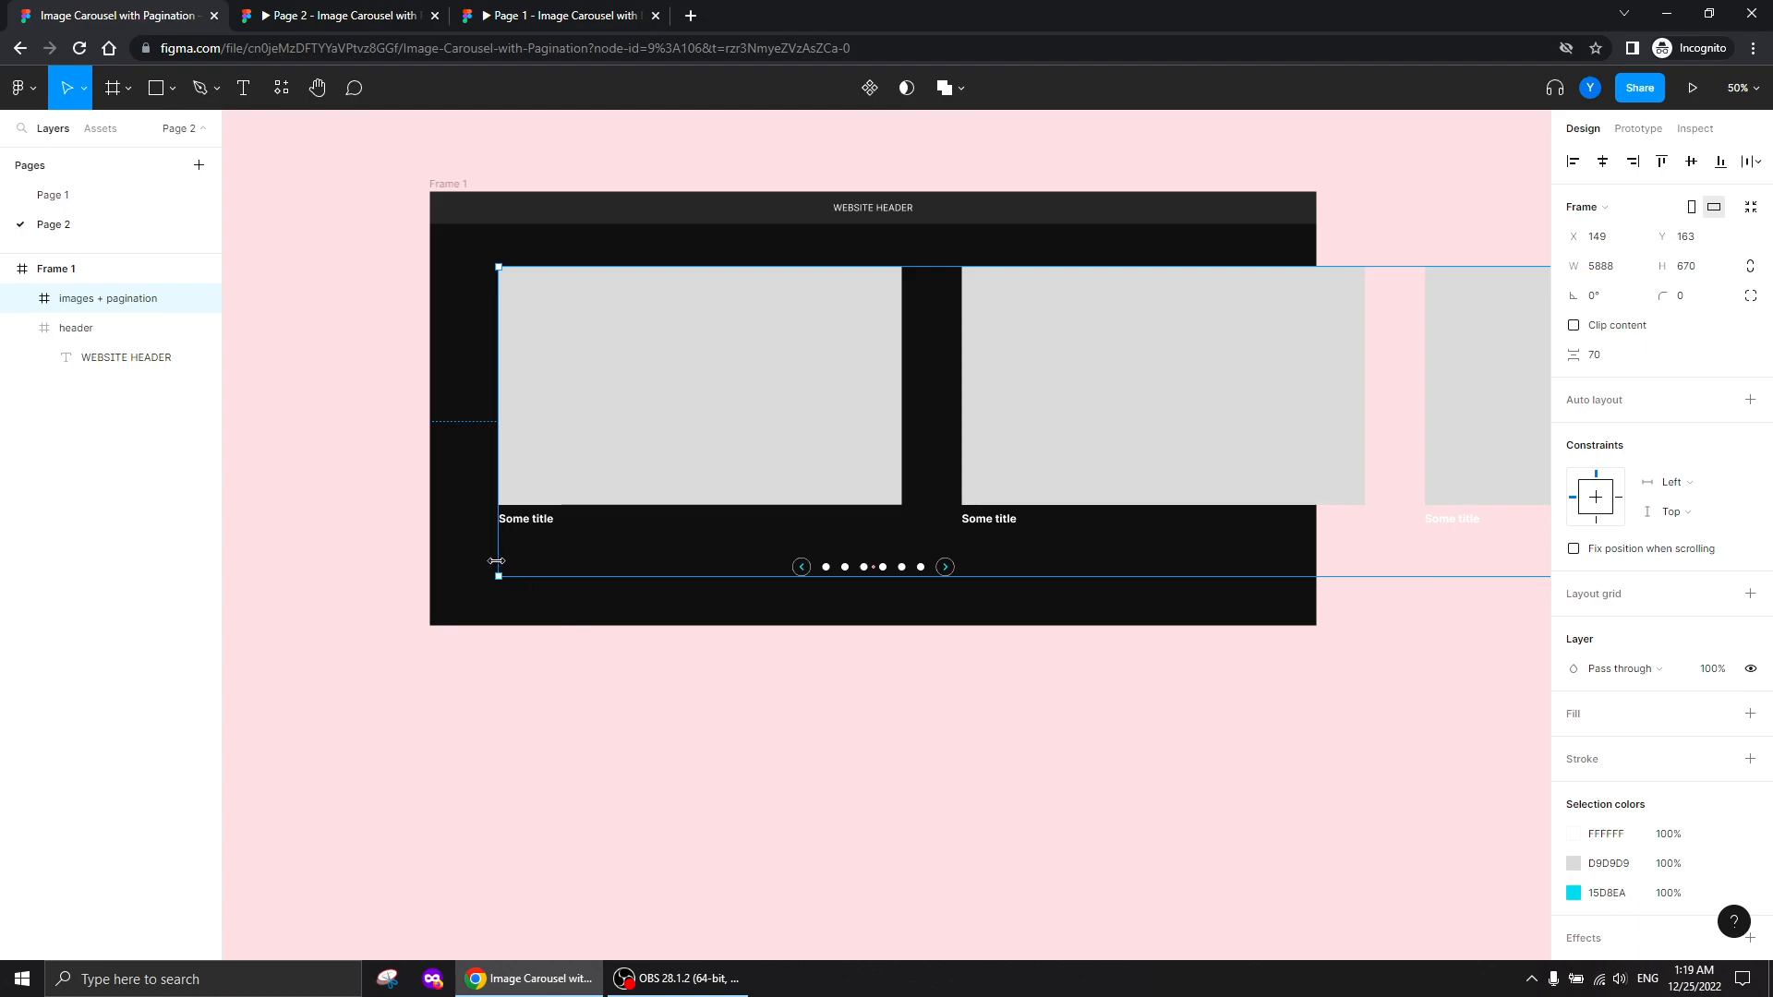
Resize the images + pagination frame to the page frame's full width, from X 0 to a width of 1920
left_click_drag(492, 560, 433, 557)
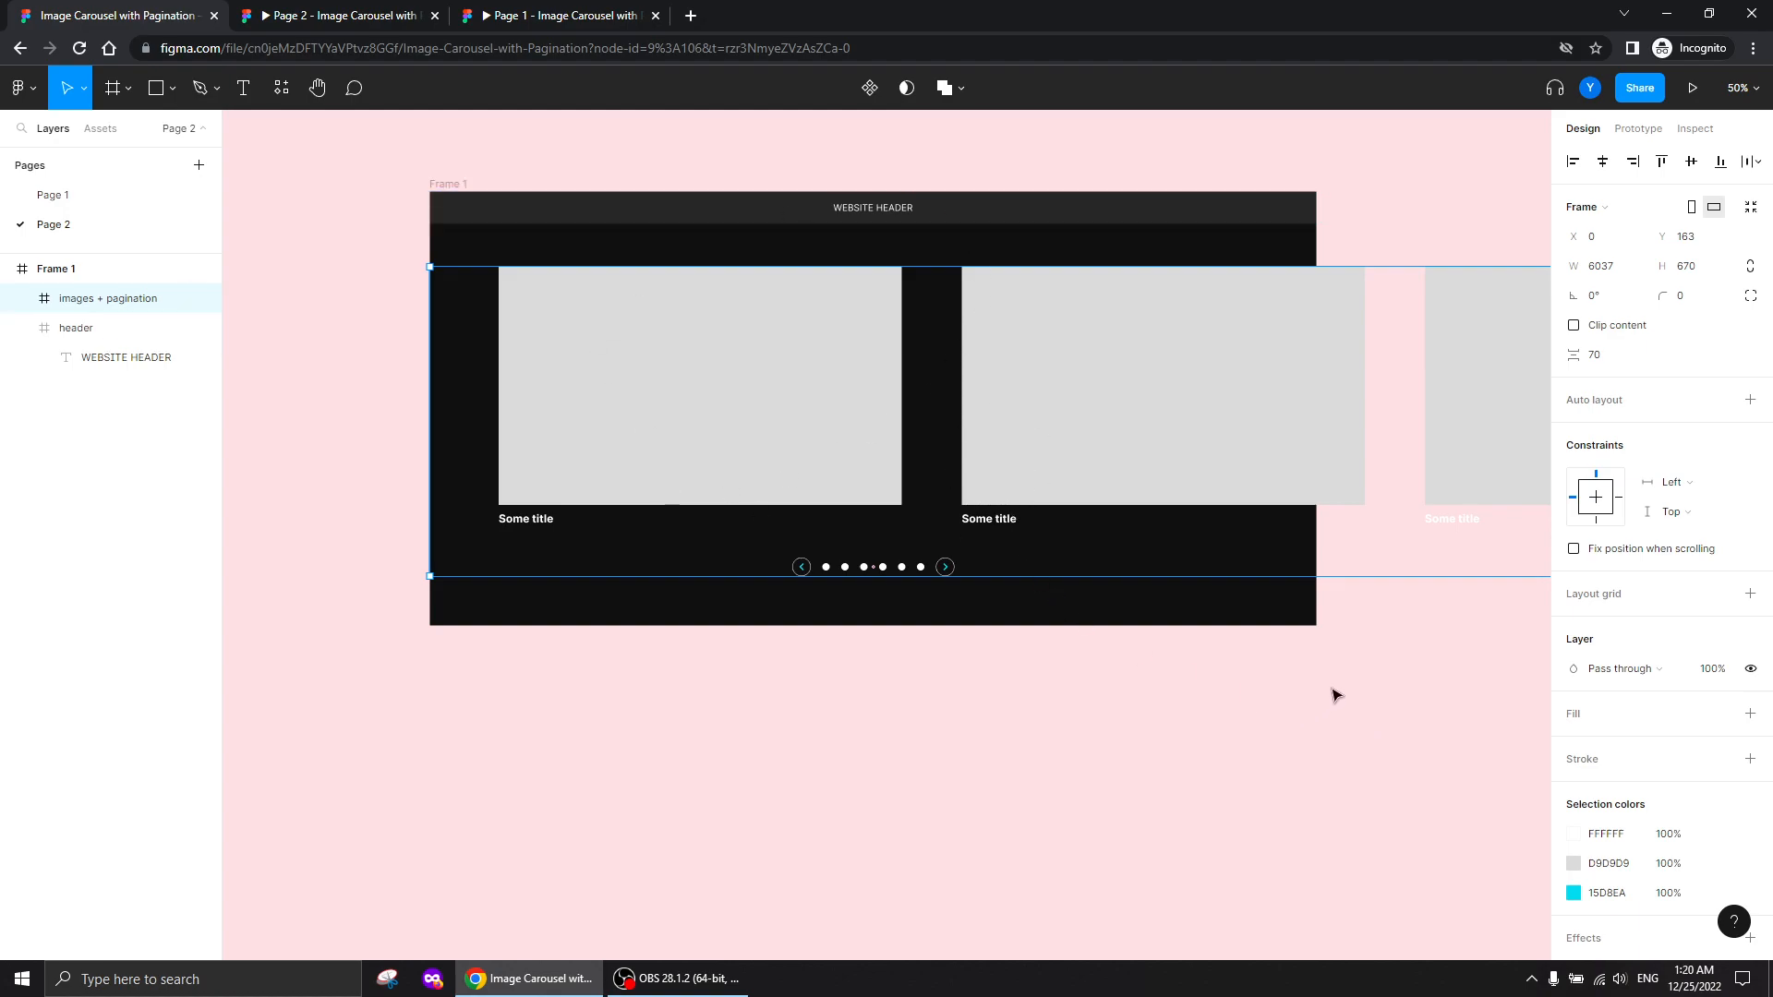
scroll(1200, 699, "right", 5)
key("minus")
left_click_drag(1170, 697, 695, 656)
left_click_drag(1456, 502, 508, 537)
left_click_drag(622, 704, 1187, 678)
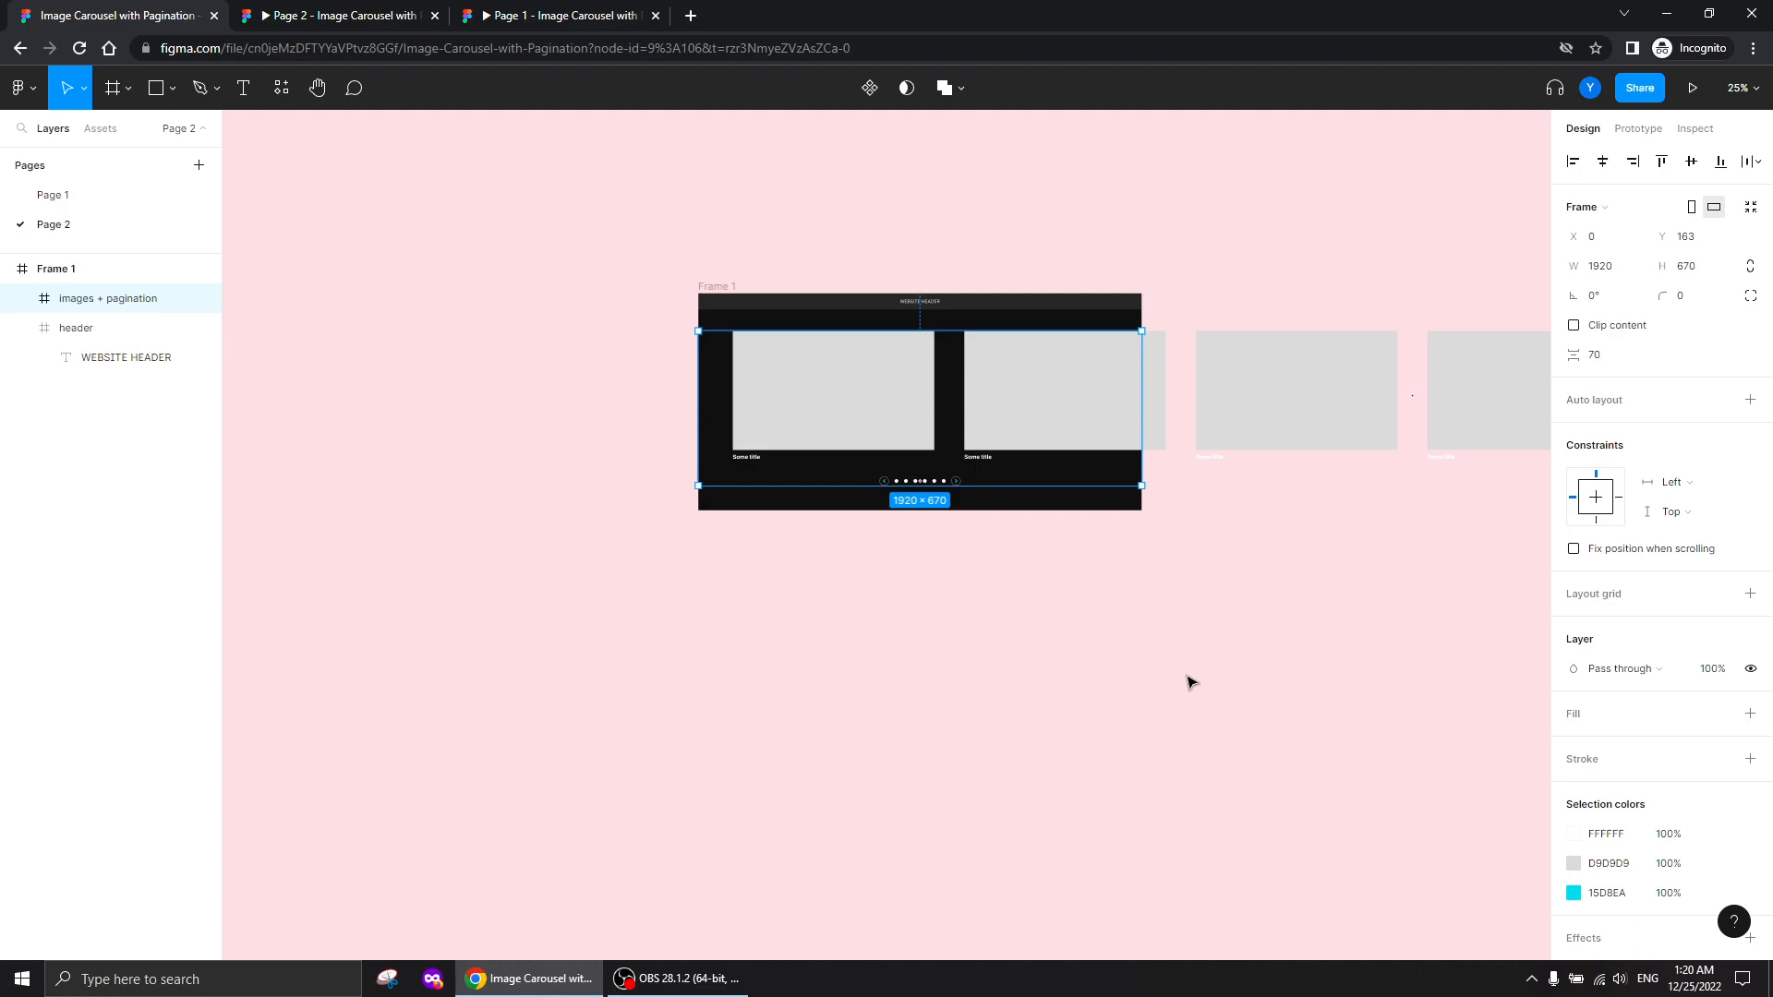
Turn on content clipping for the images + pagination frame and place a copy of it on the canvas below Frame 1
left_click(1573, 325)
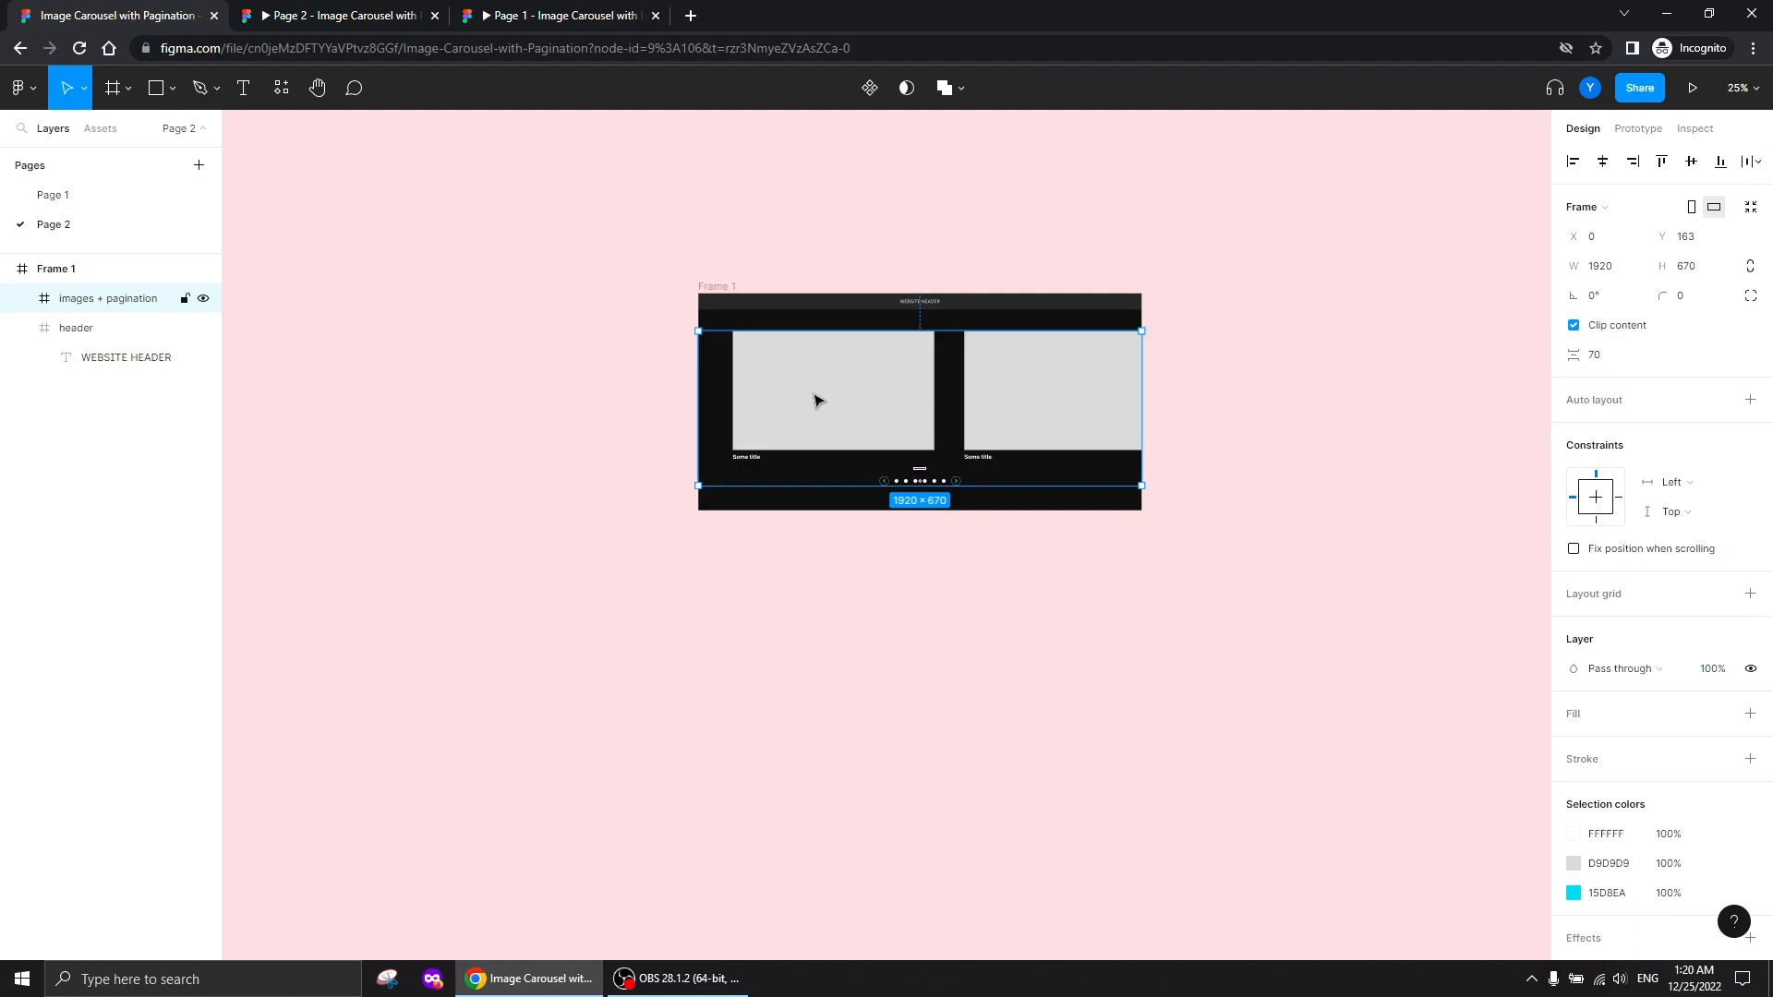
left_click_drag(815, 400, 823, 652)
left_click_drag(588, 704, 632, 519)
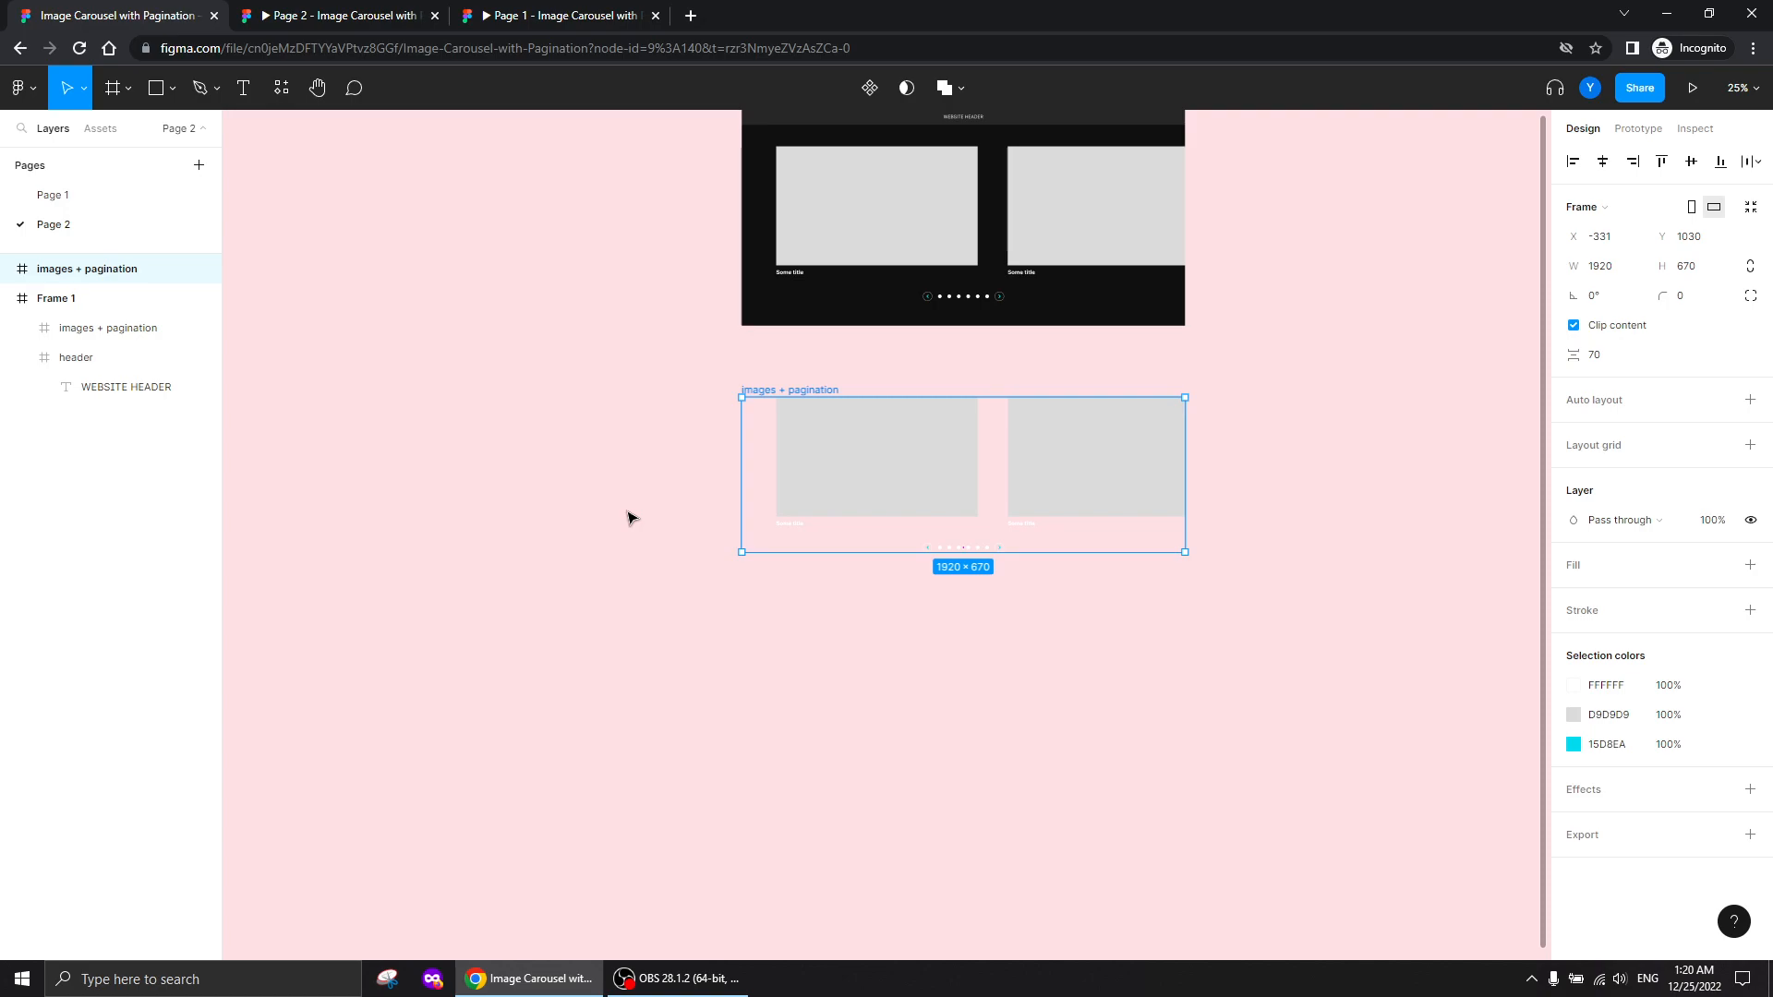
key("ctrl+plus")
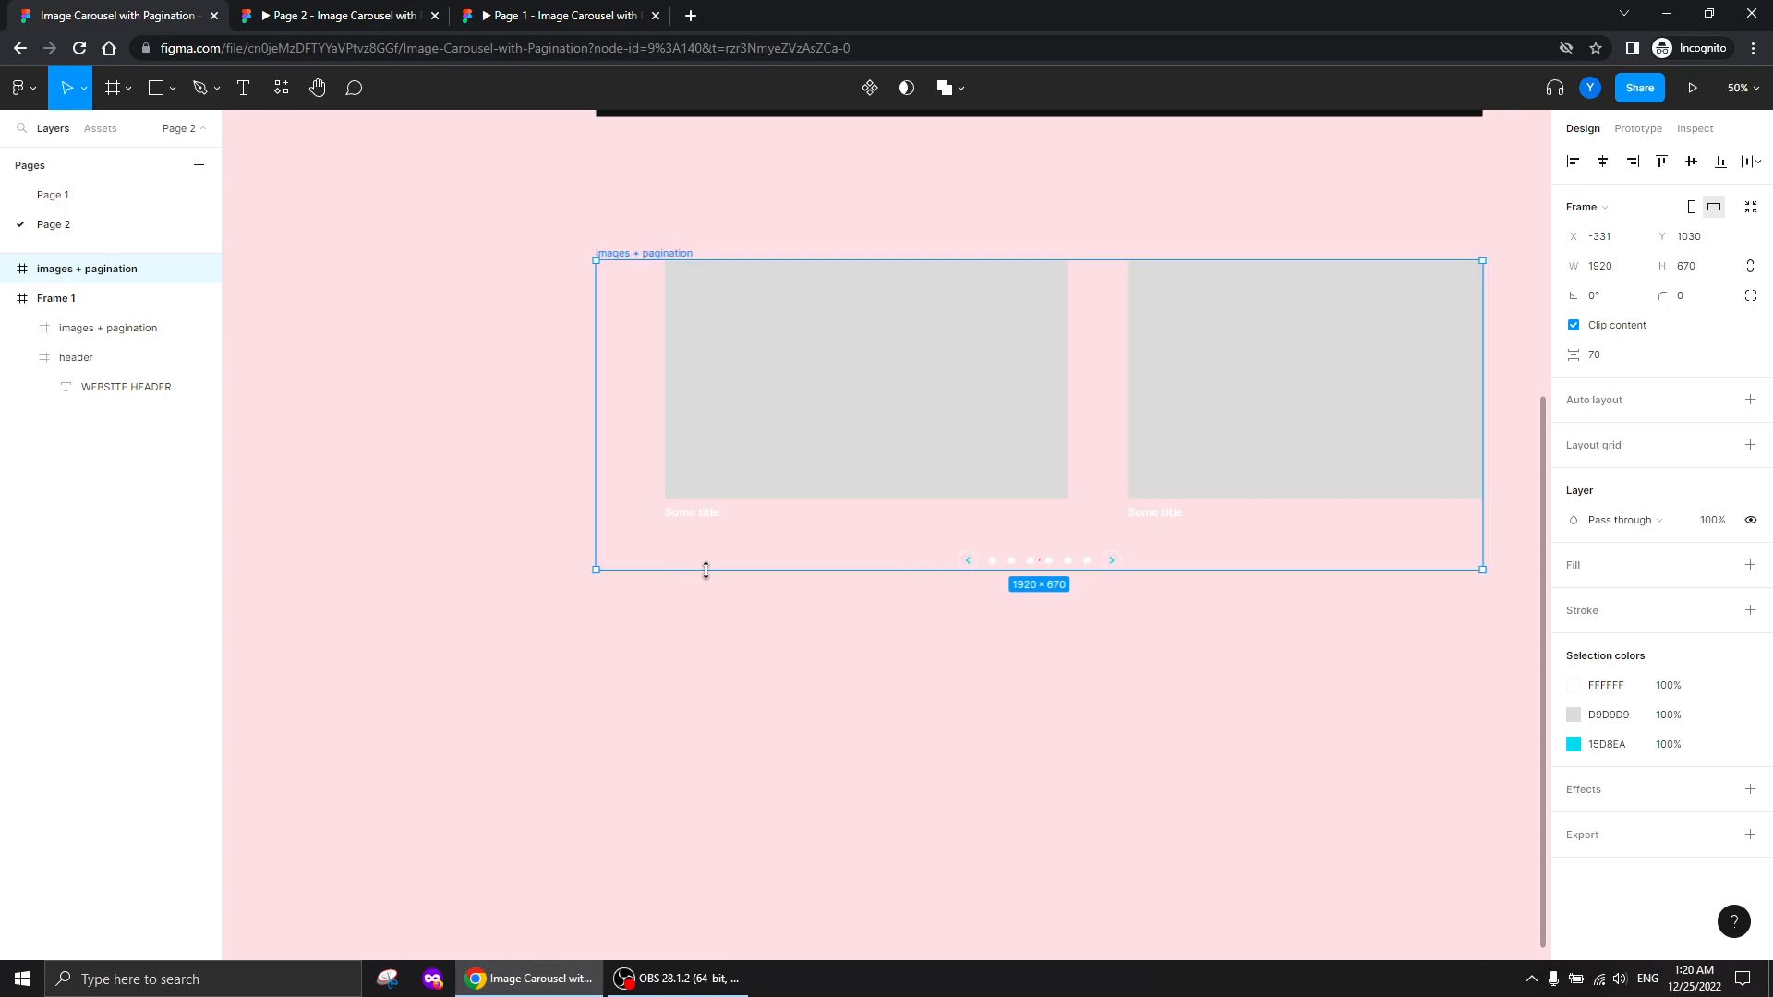
scroll(785, 680, "right", 2)
key("ctrl+minus")
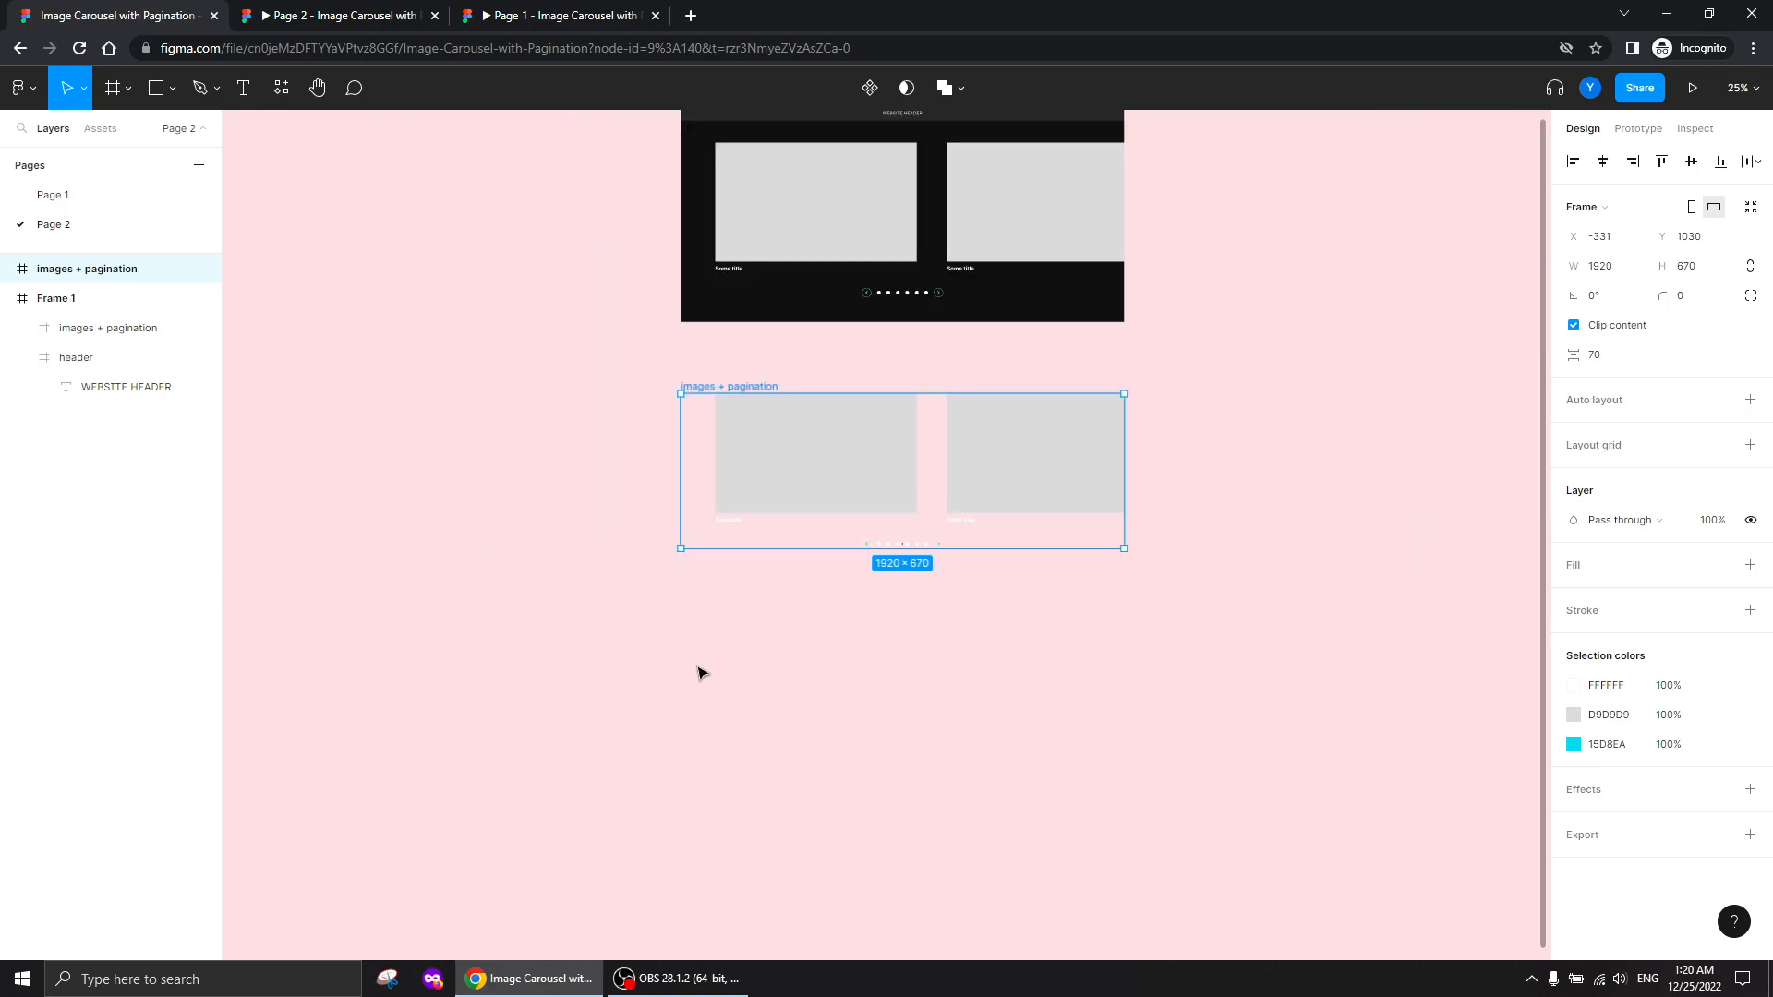
Turn off content clipping for the copied images + pagination frame and select the placeholder rectangles of all six images
left_click(1574, 326)
left_click_drag(1148, 693, 850, 732)
left_click(554, 503, "ctrl")
left_click(771, 491, "shift")
left_click(979, 489, "shift")
left_click(1166, 493, "shift")
left_click(1363, 492, "shift")
left_click_drag(1360, 724, 926, 716)
left_click(1306, 488, "shift")
left_click_drag(736, 748, 862, 736)
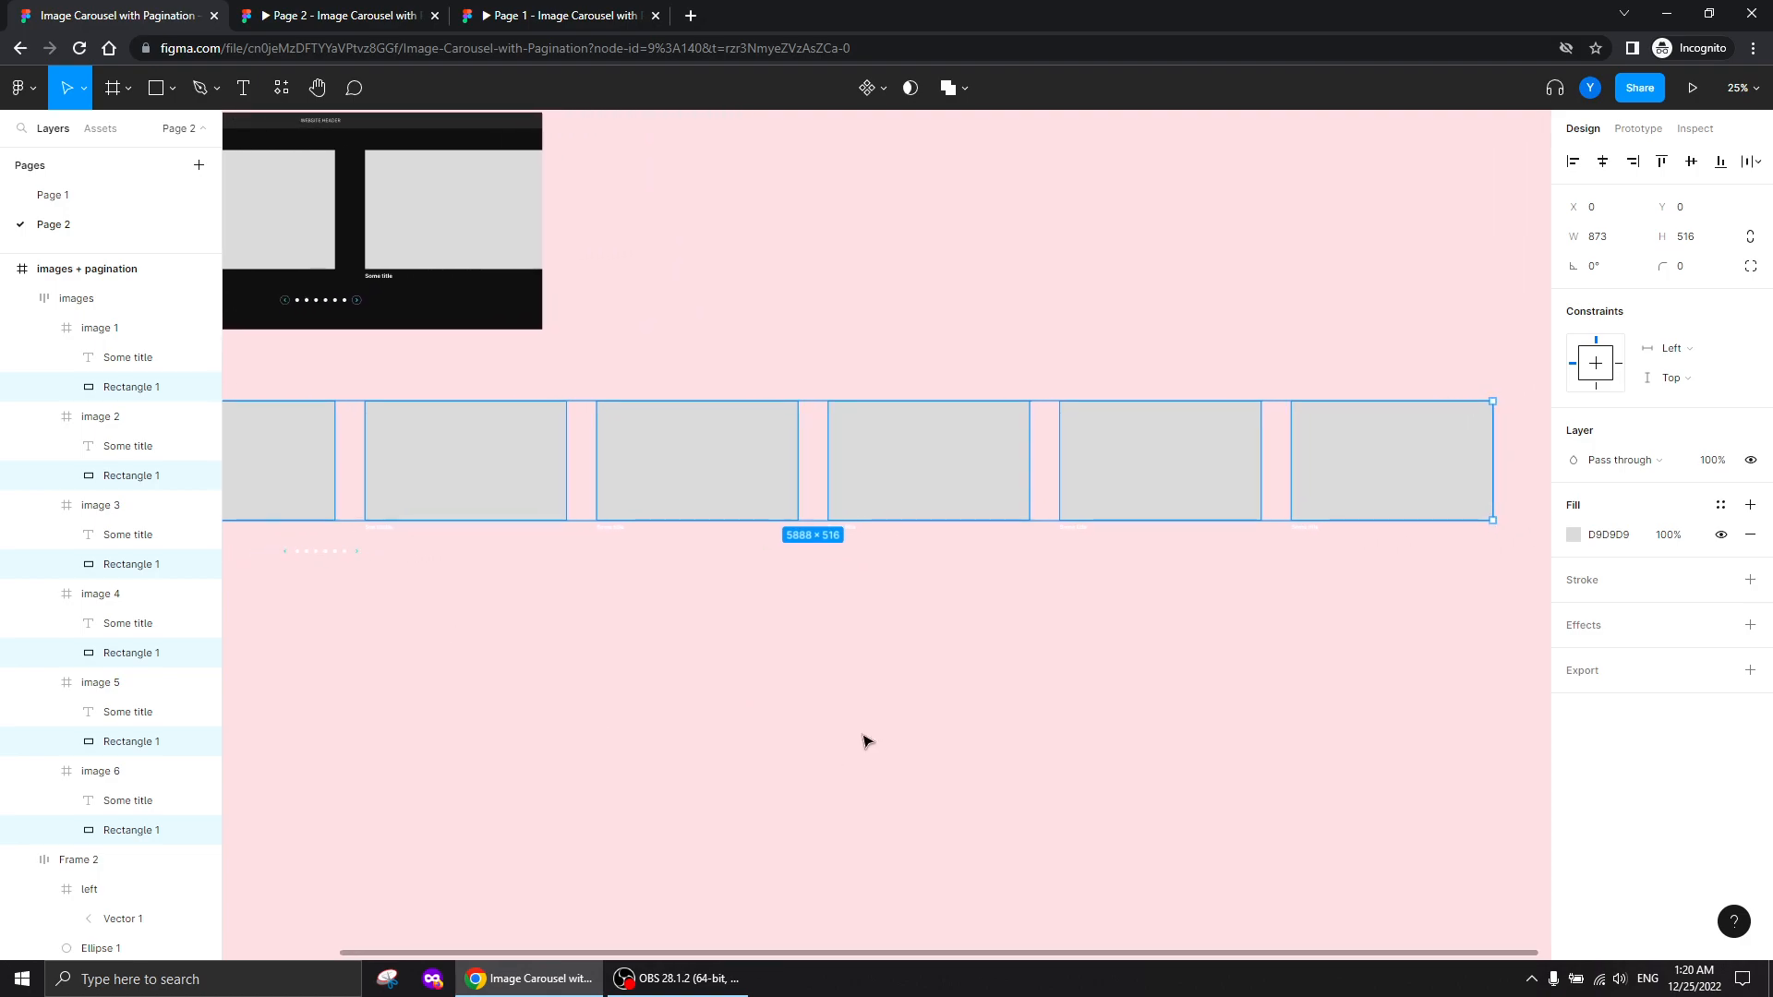
Find the Unsplash plugin and run it on the selected rectangles
left_click(282, 89)
left_click(372, 129)
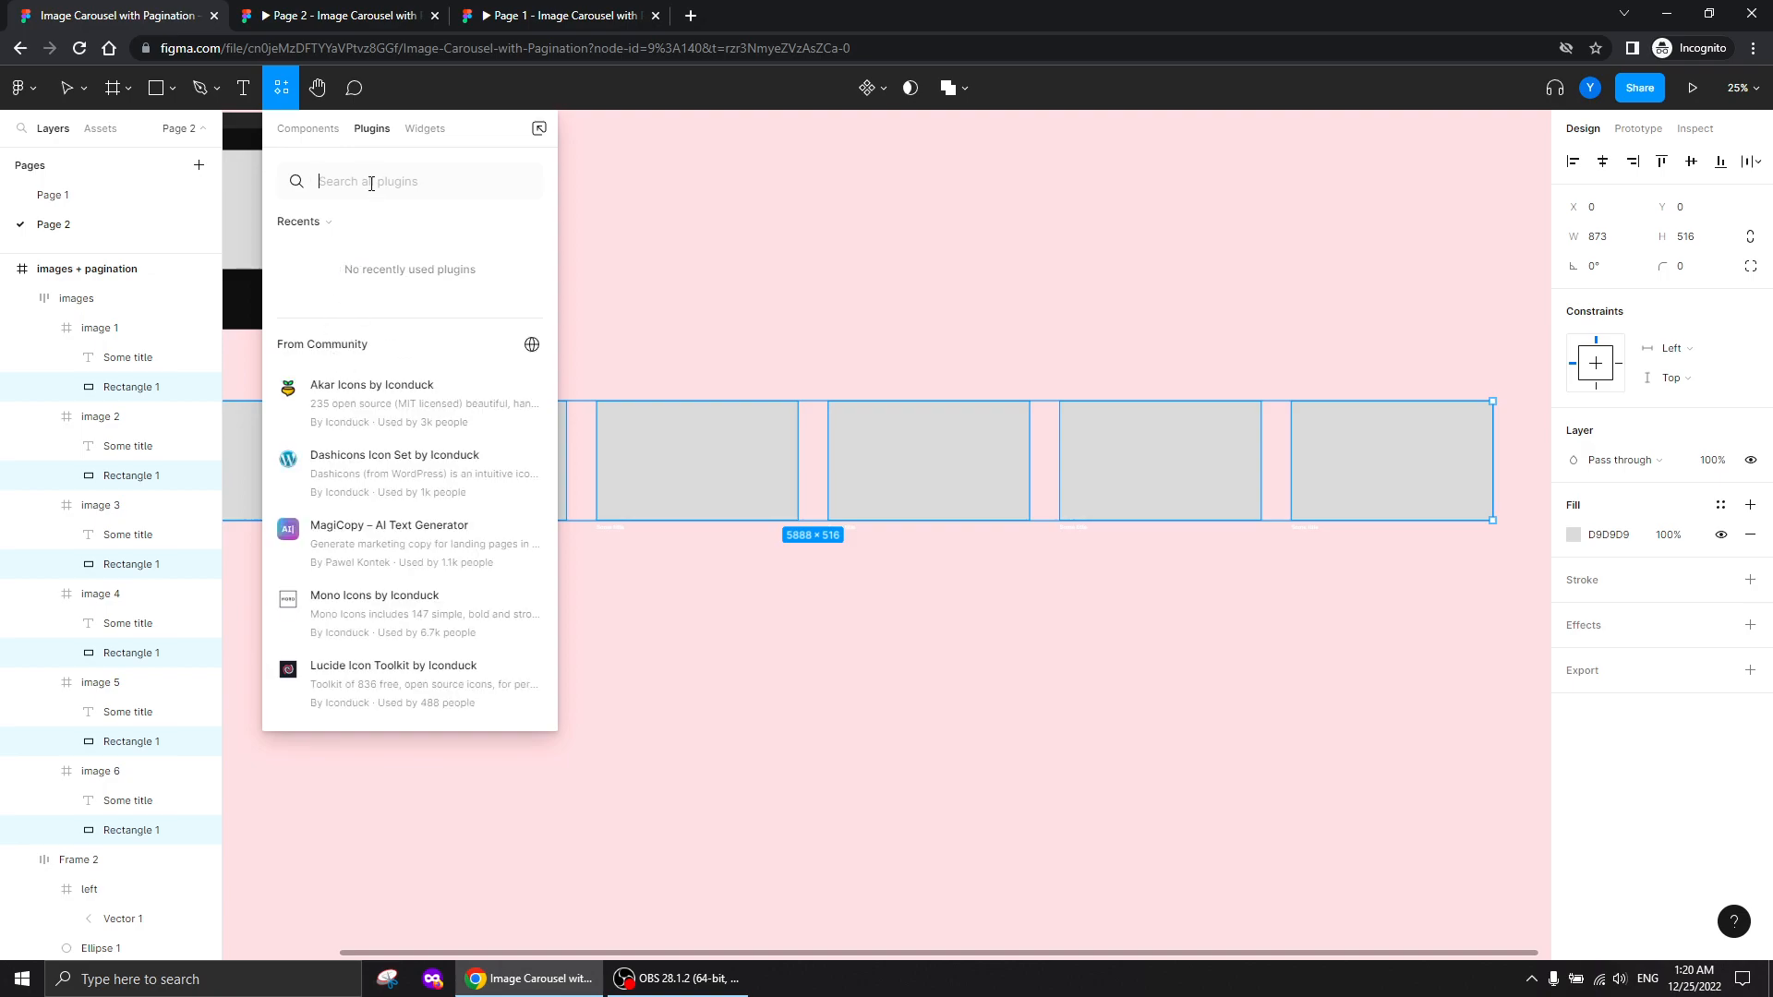
type("unsp")
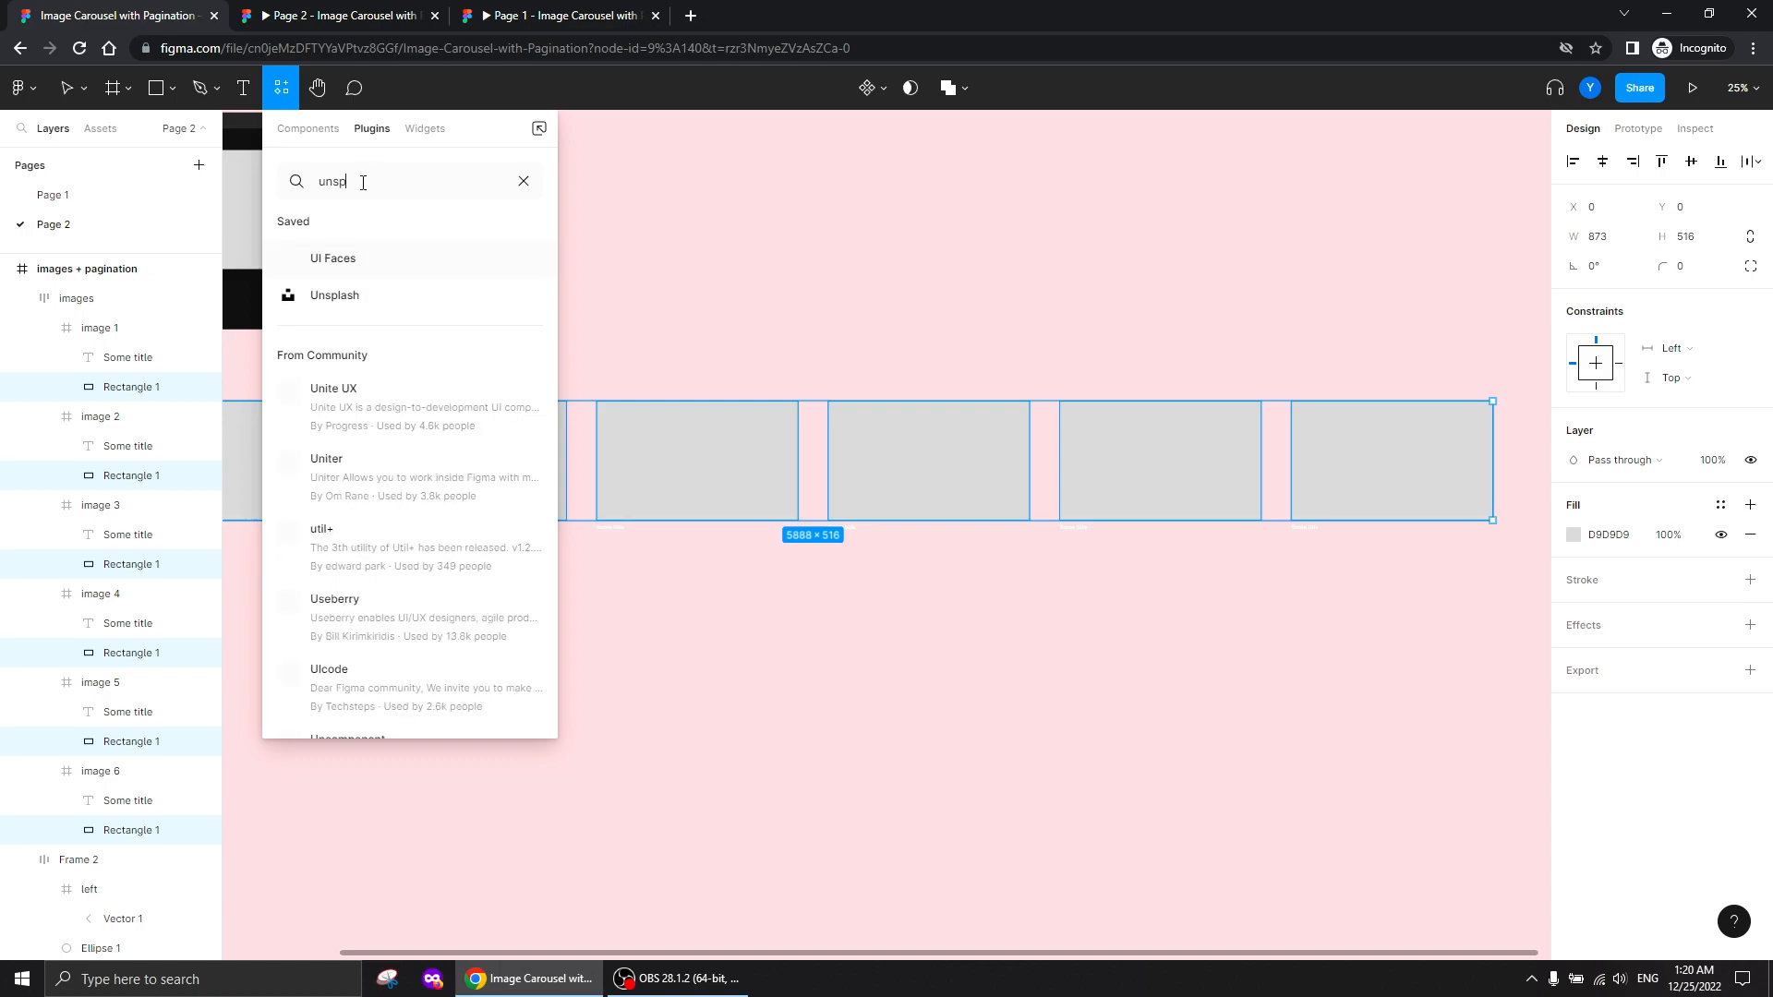
key("Escape")
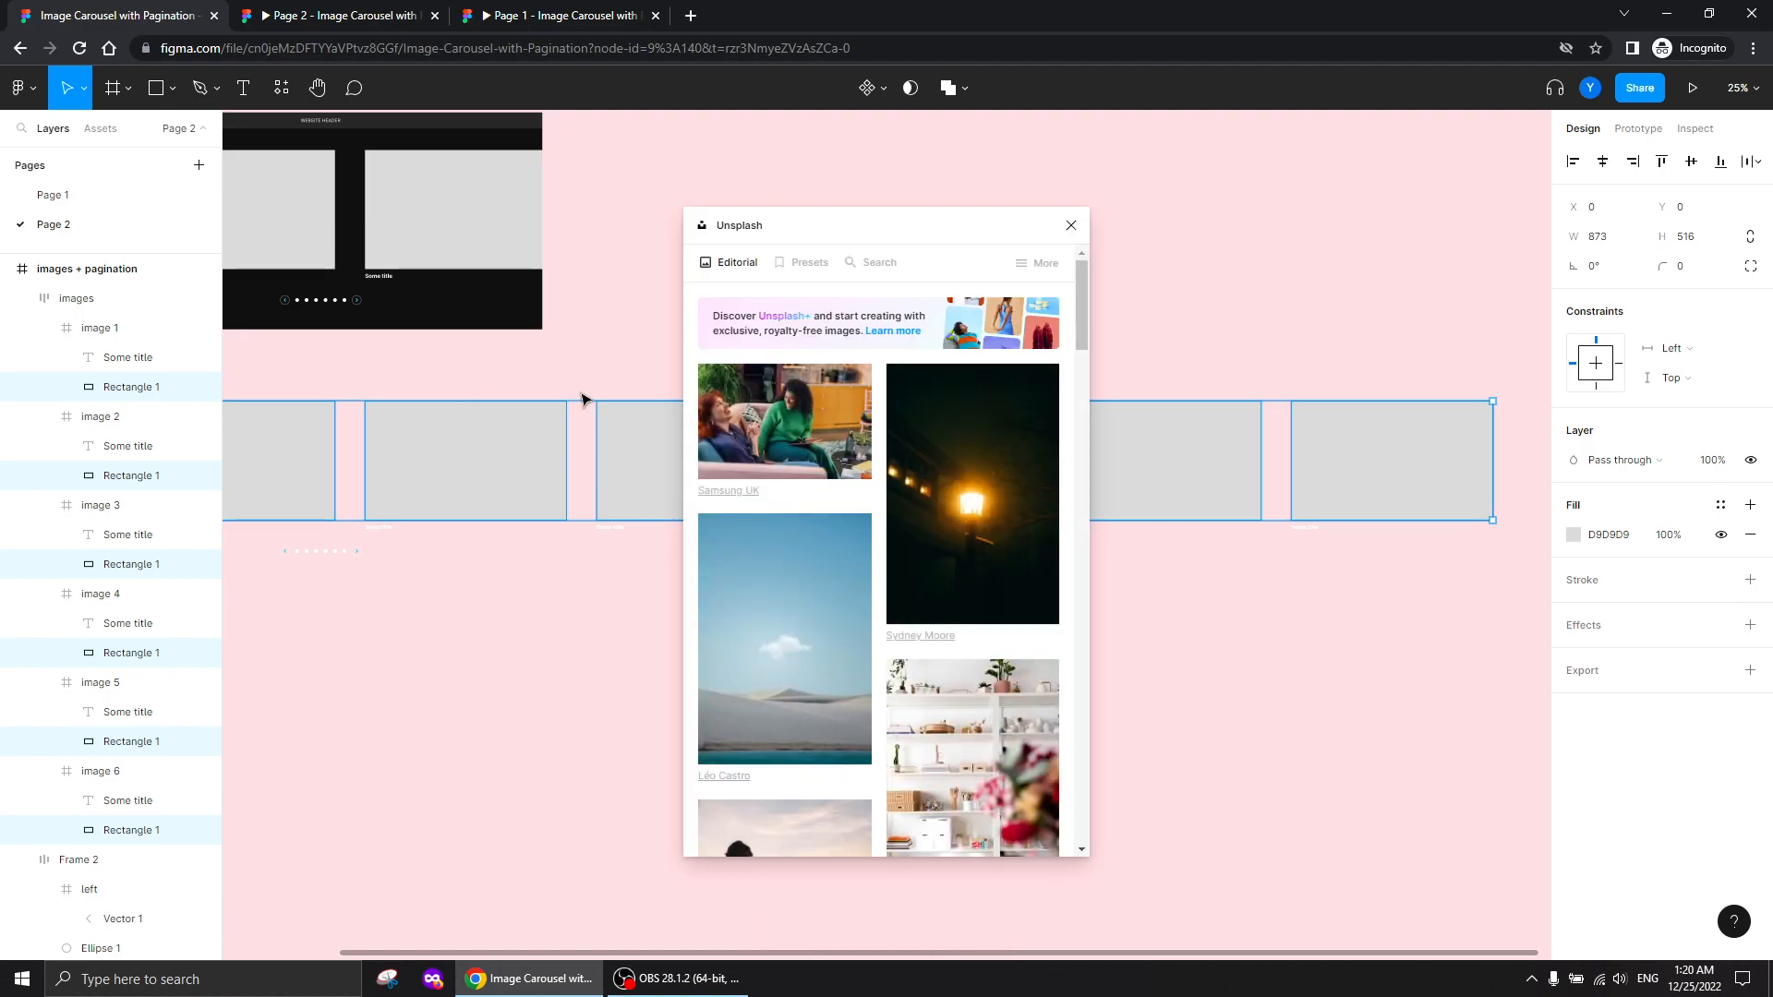
Fill the six rectangles with photos from Unsplash's architecture preset, close the plugin and clear the selection
left_click(810, 262)
left_click_drag(815, 232, 1343, 259)
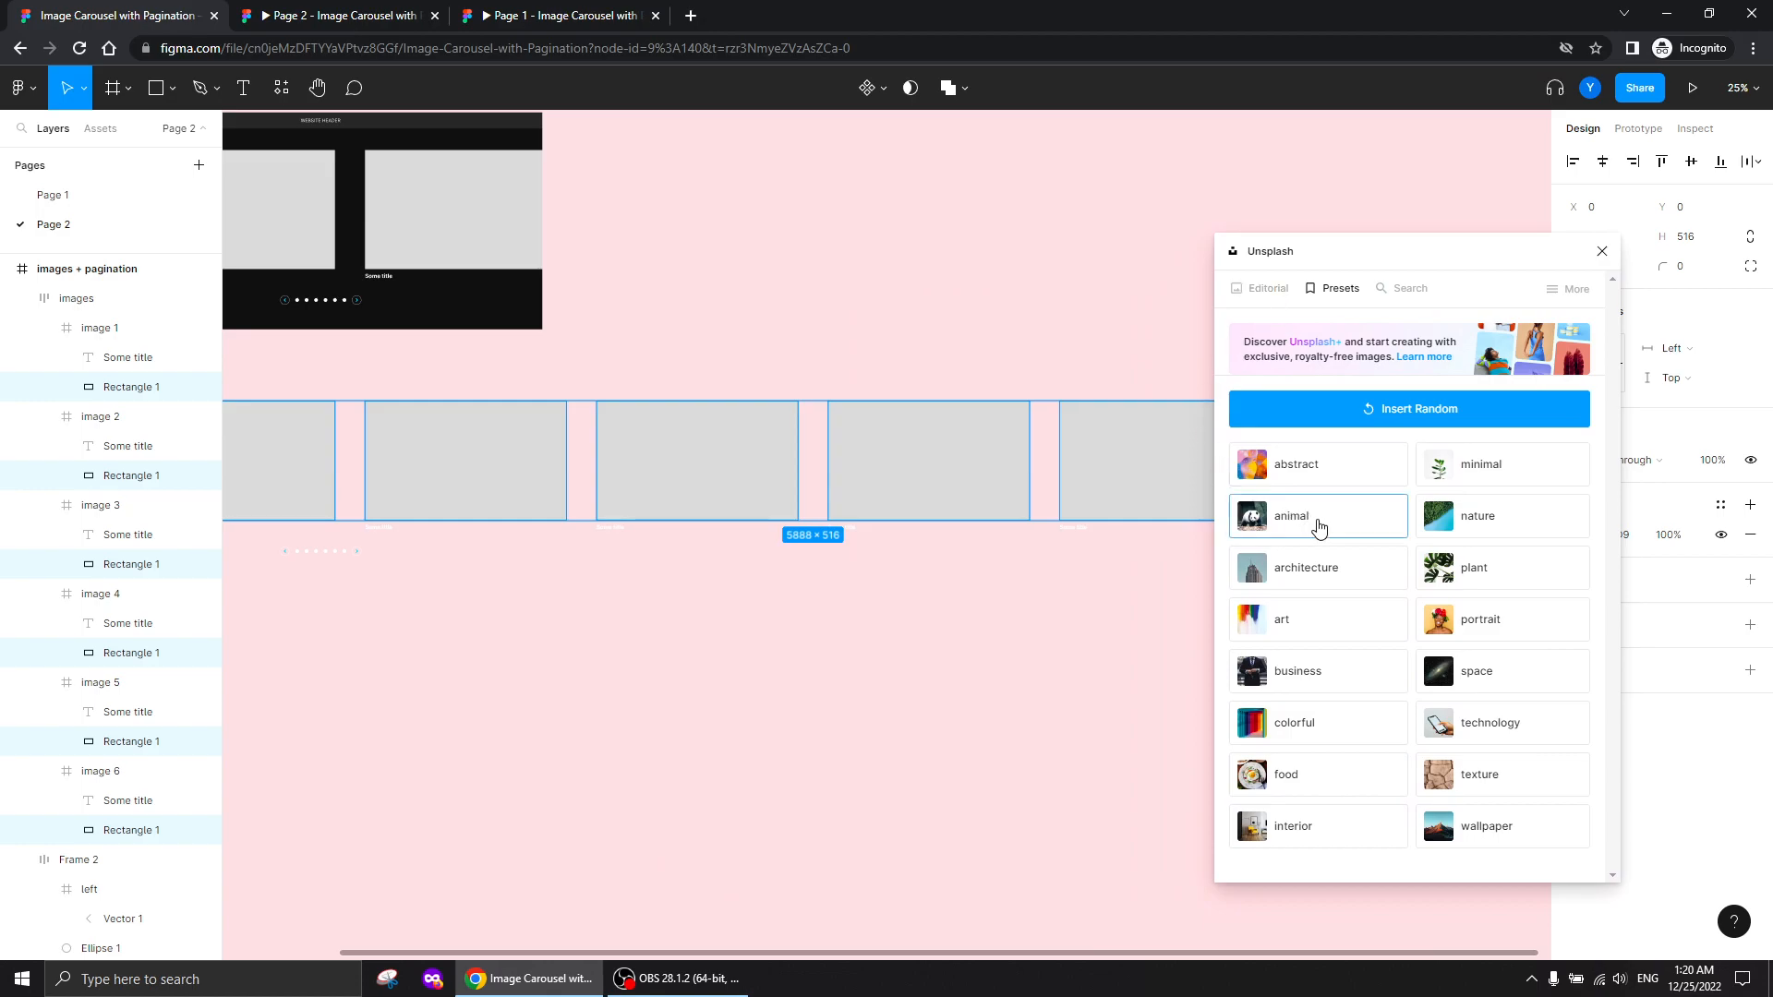
left_click(1272, 574)
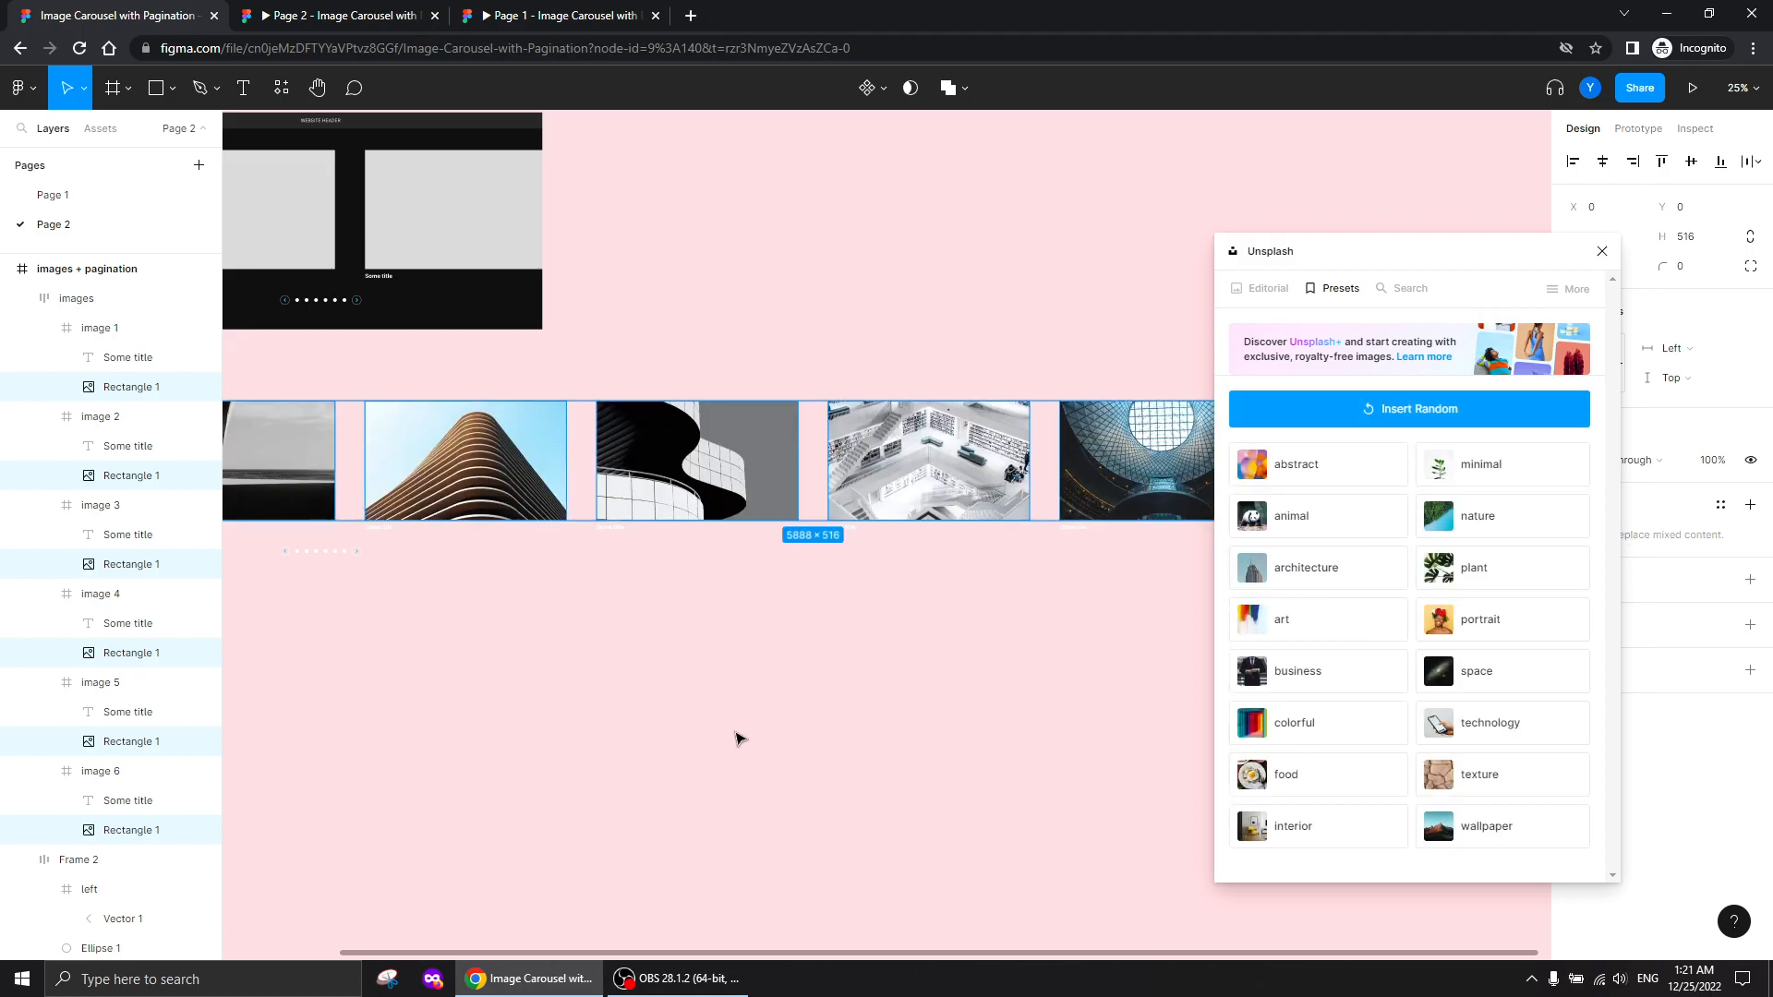
left_click(1601, 251)
left_click(617, 661)
left_click_drag(328, 715, 804, 750)
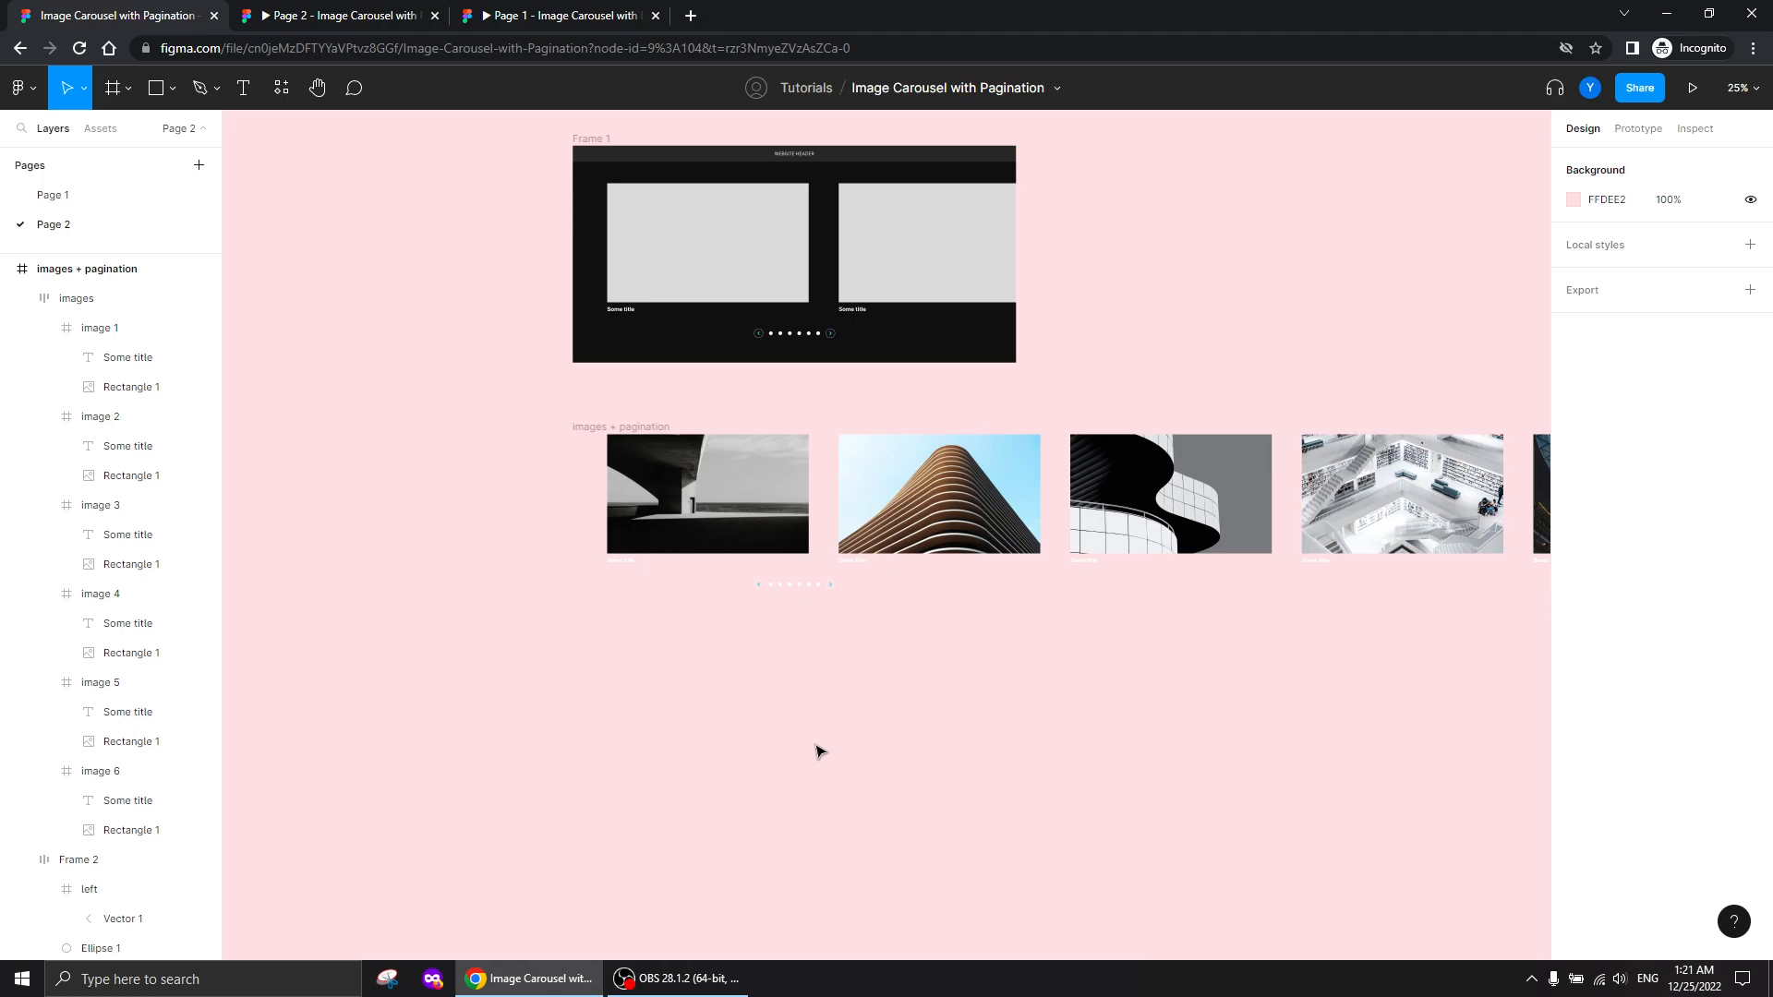
Place a copy of the pagination row on the empty canvas below the images + pagination copy
scroll(767, 653, "up", 3)
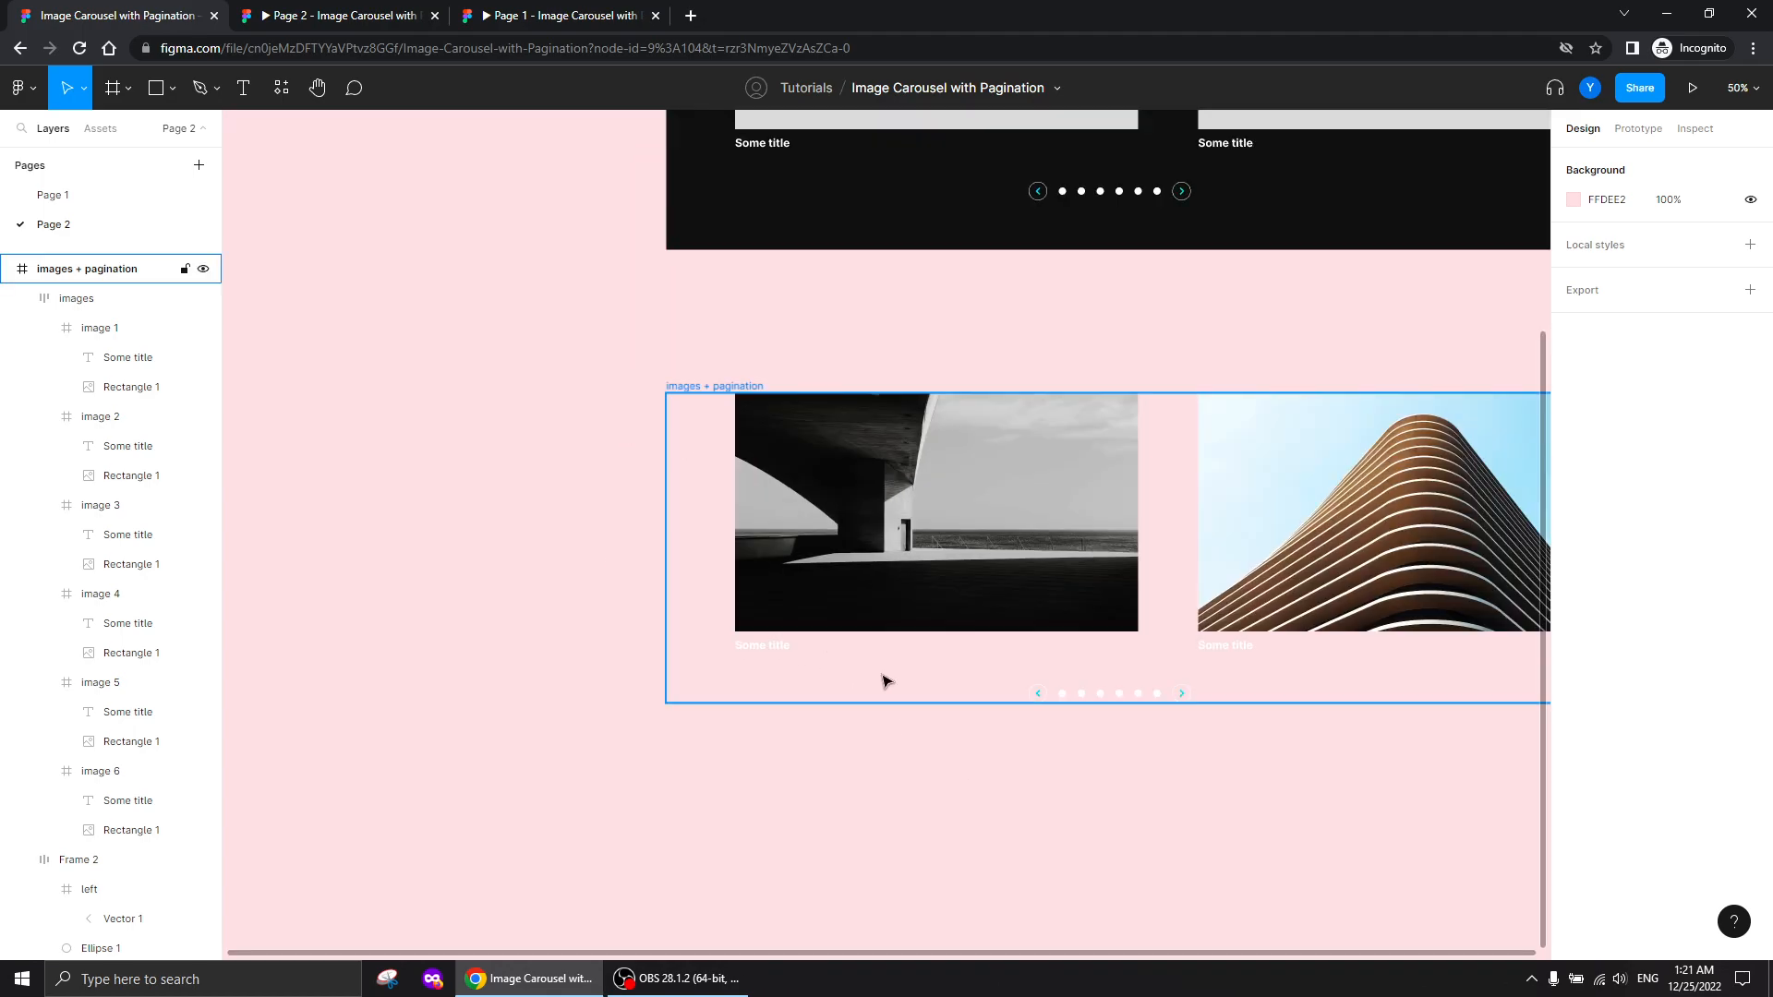
scroll(884, 681, "up", 3)
left_click(1171, 557)
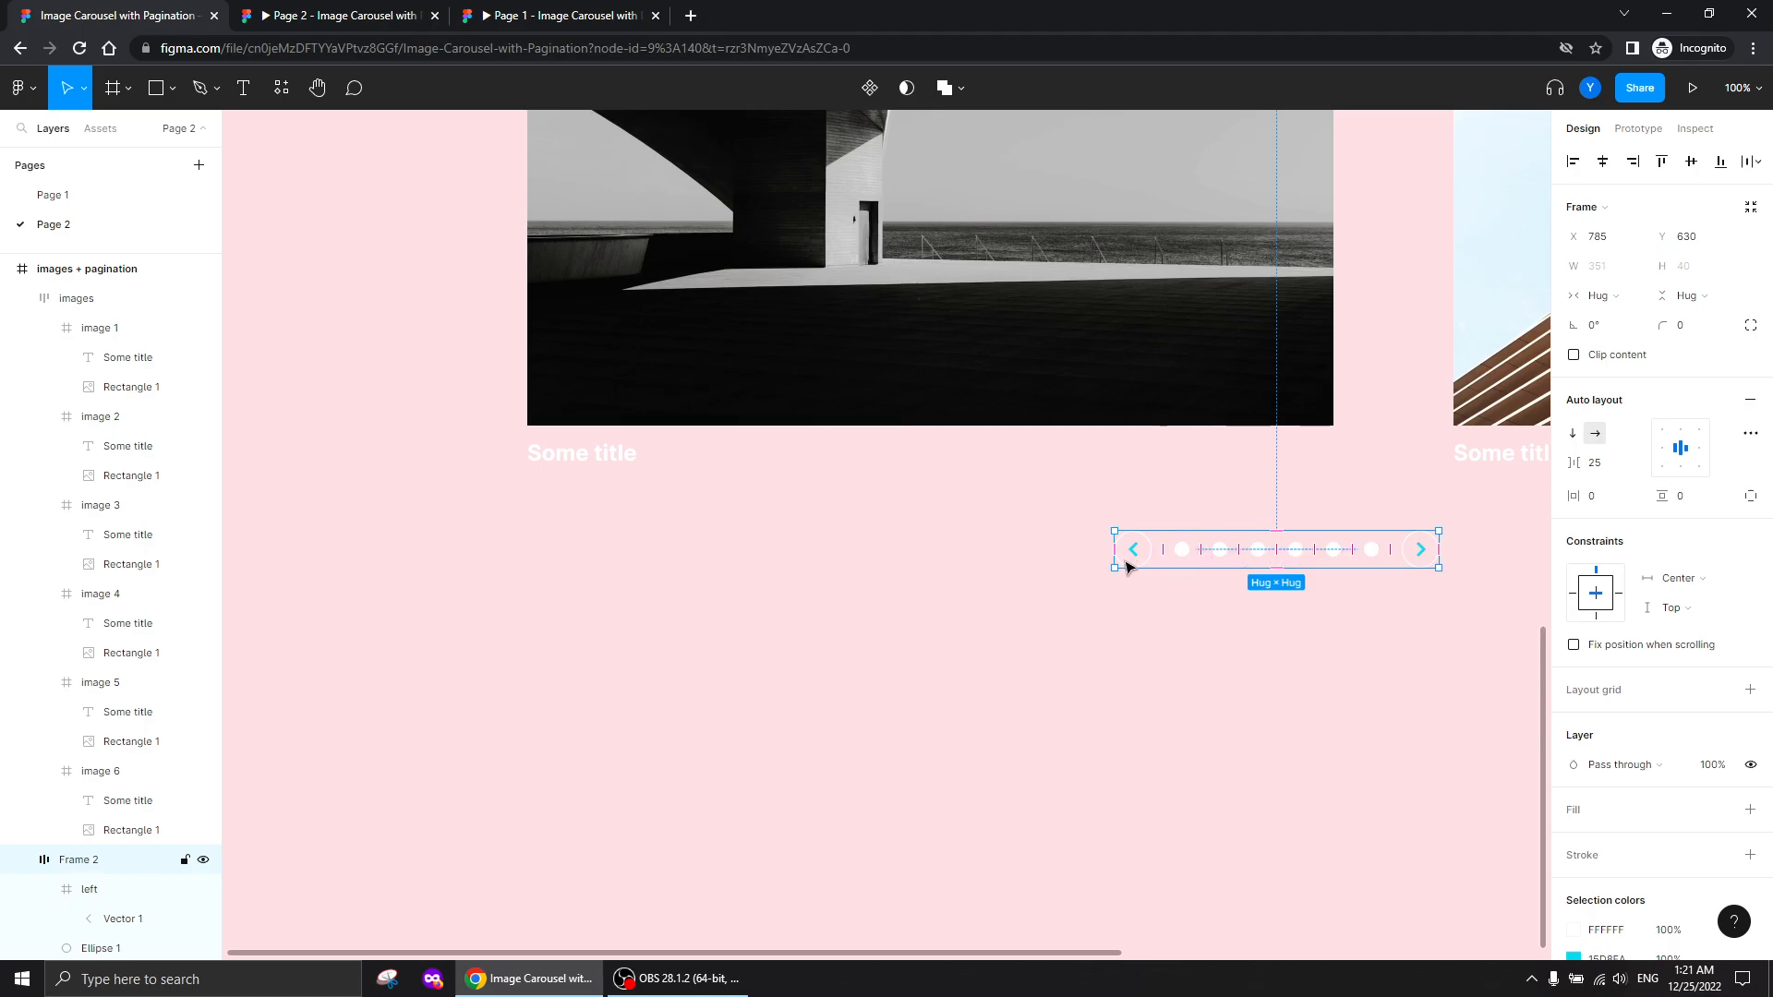
left_click_drag(1120, 554, 384, 753)
left_click_drag(881, 655, 1041, 443)
left_click_drag(558, 506, 757, 433)
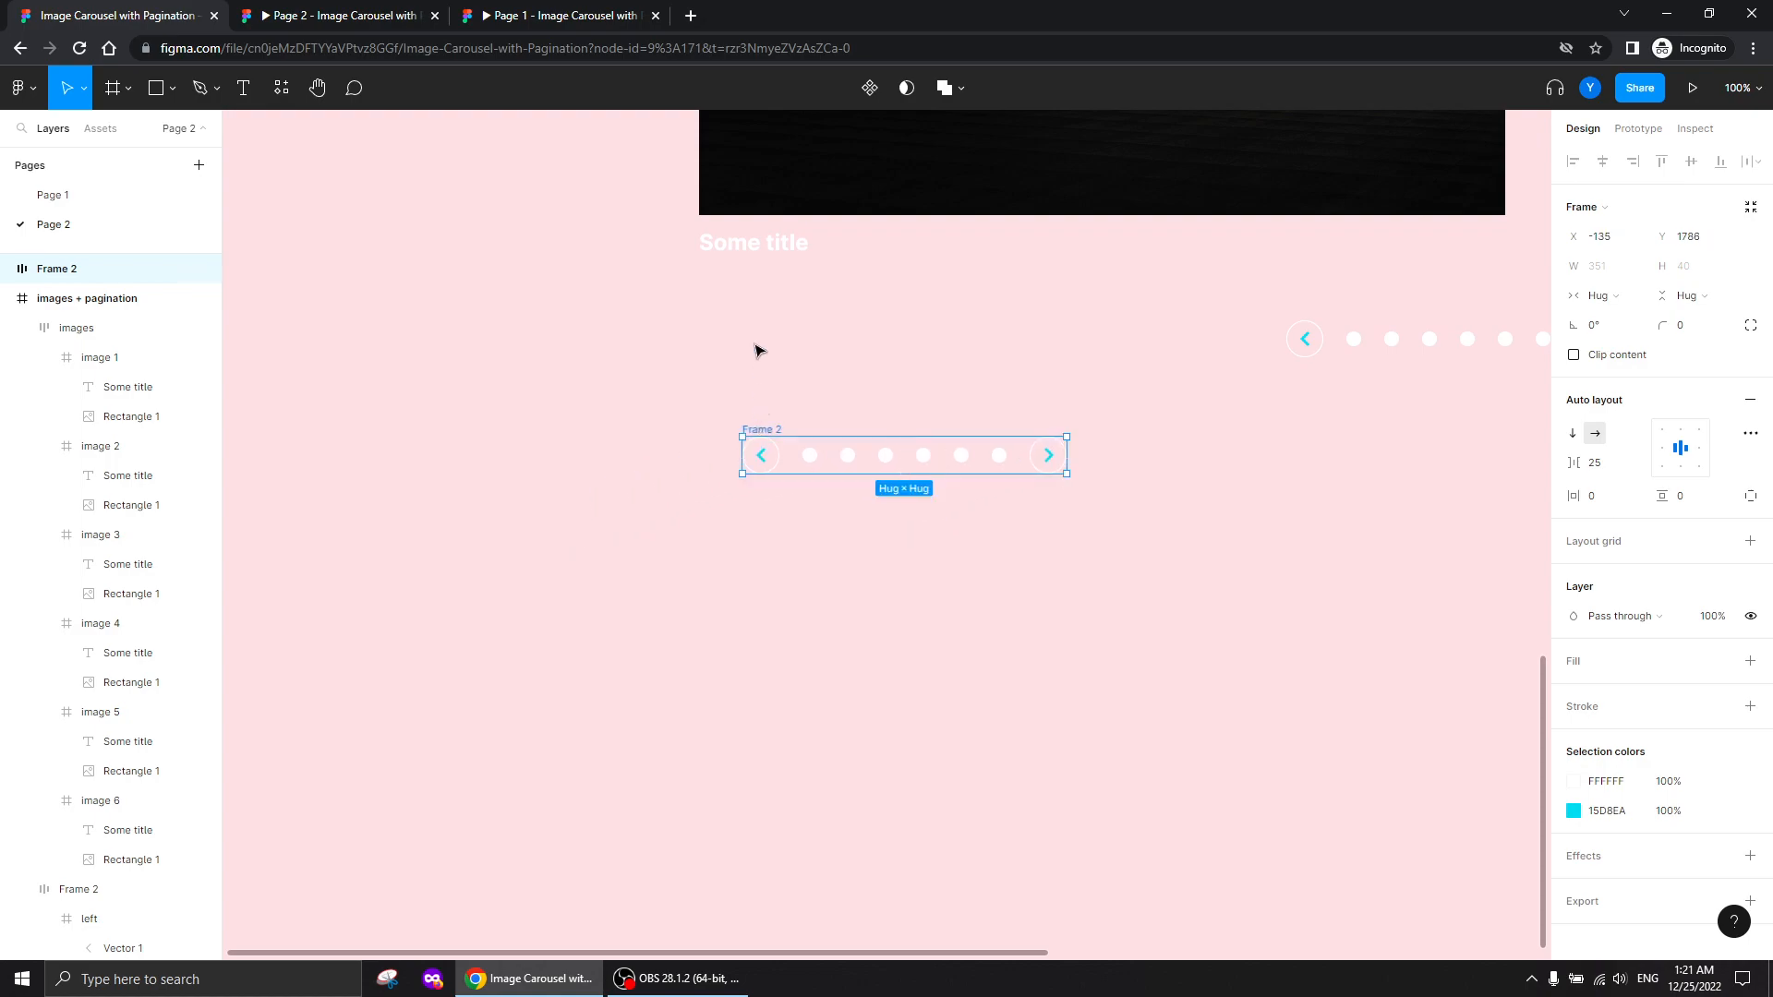
Copy the left arrow button out of the loose pagination row and rename the copy left / default
left_click(762, 463)
left_click_drag(762, 462, 724, 366)
left_click_drag(593, 475, 567, 556)
key("ctrl+plus")
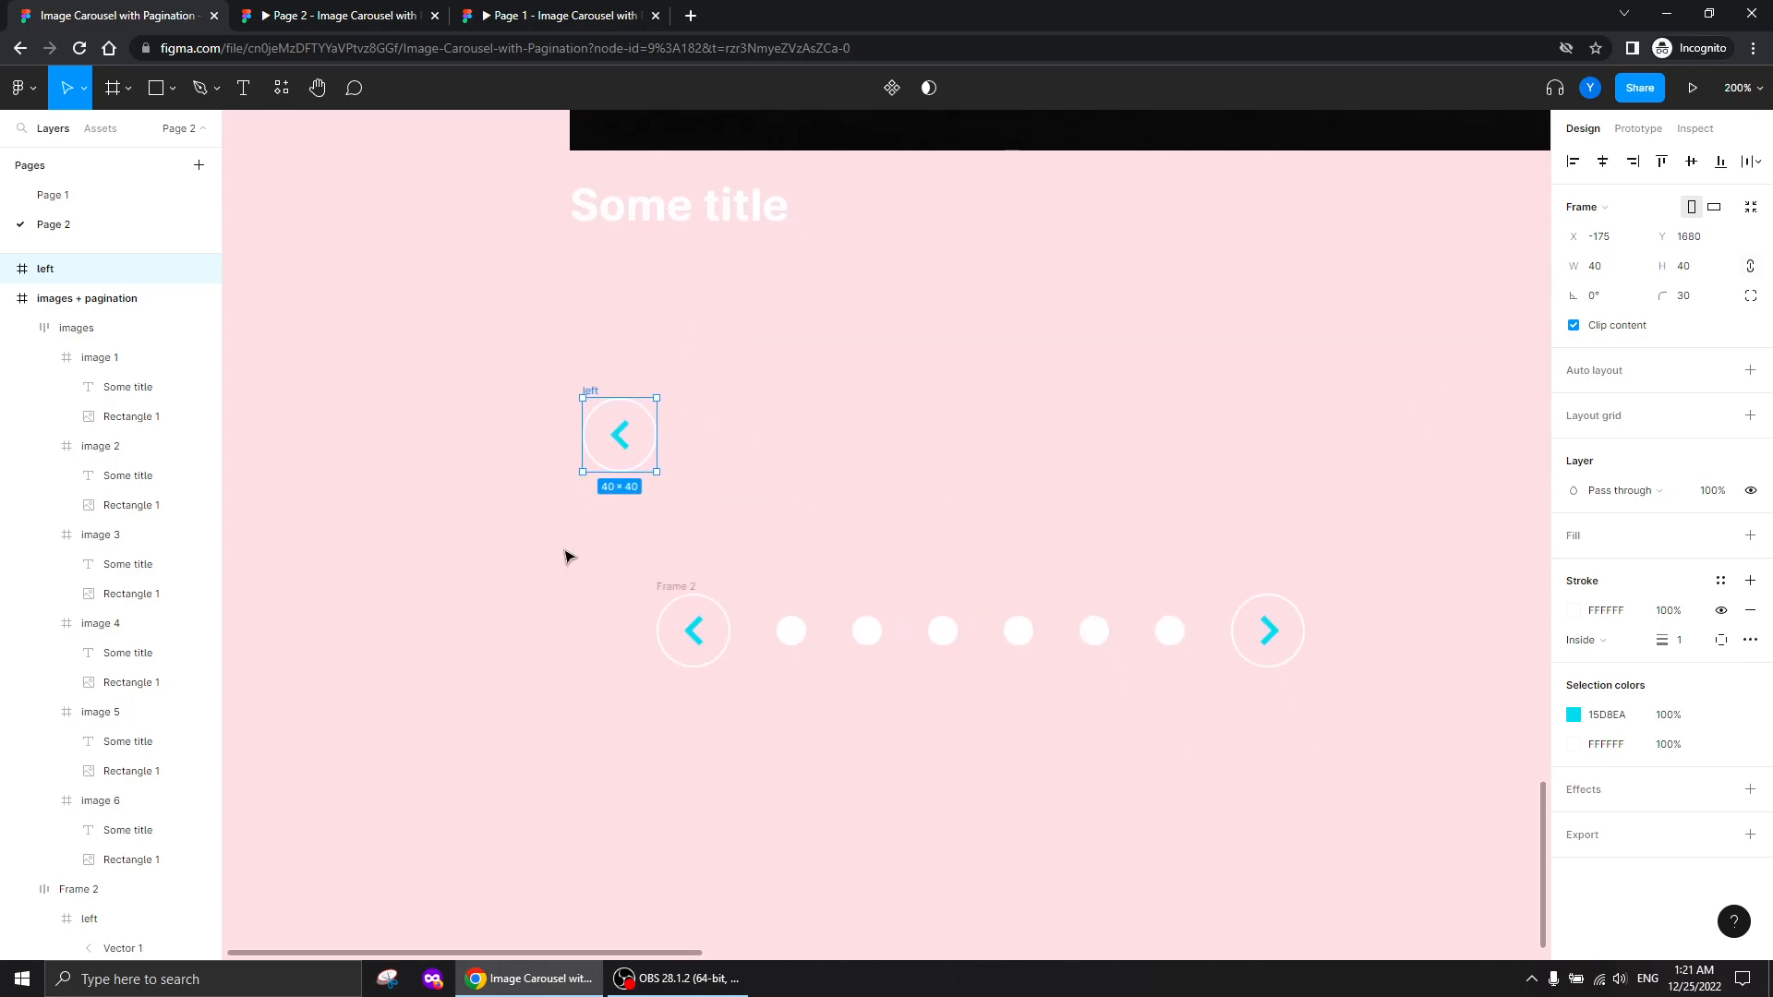
double_click(93, 271)
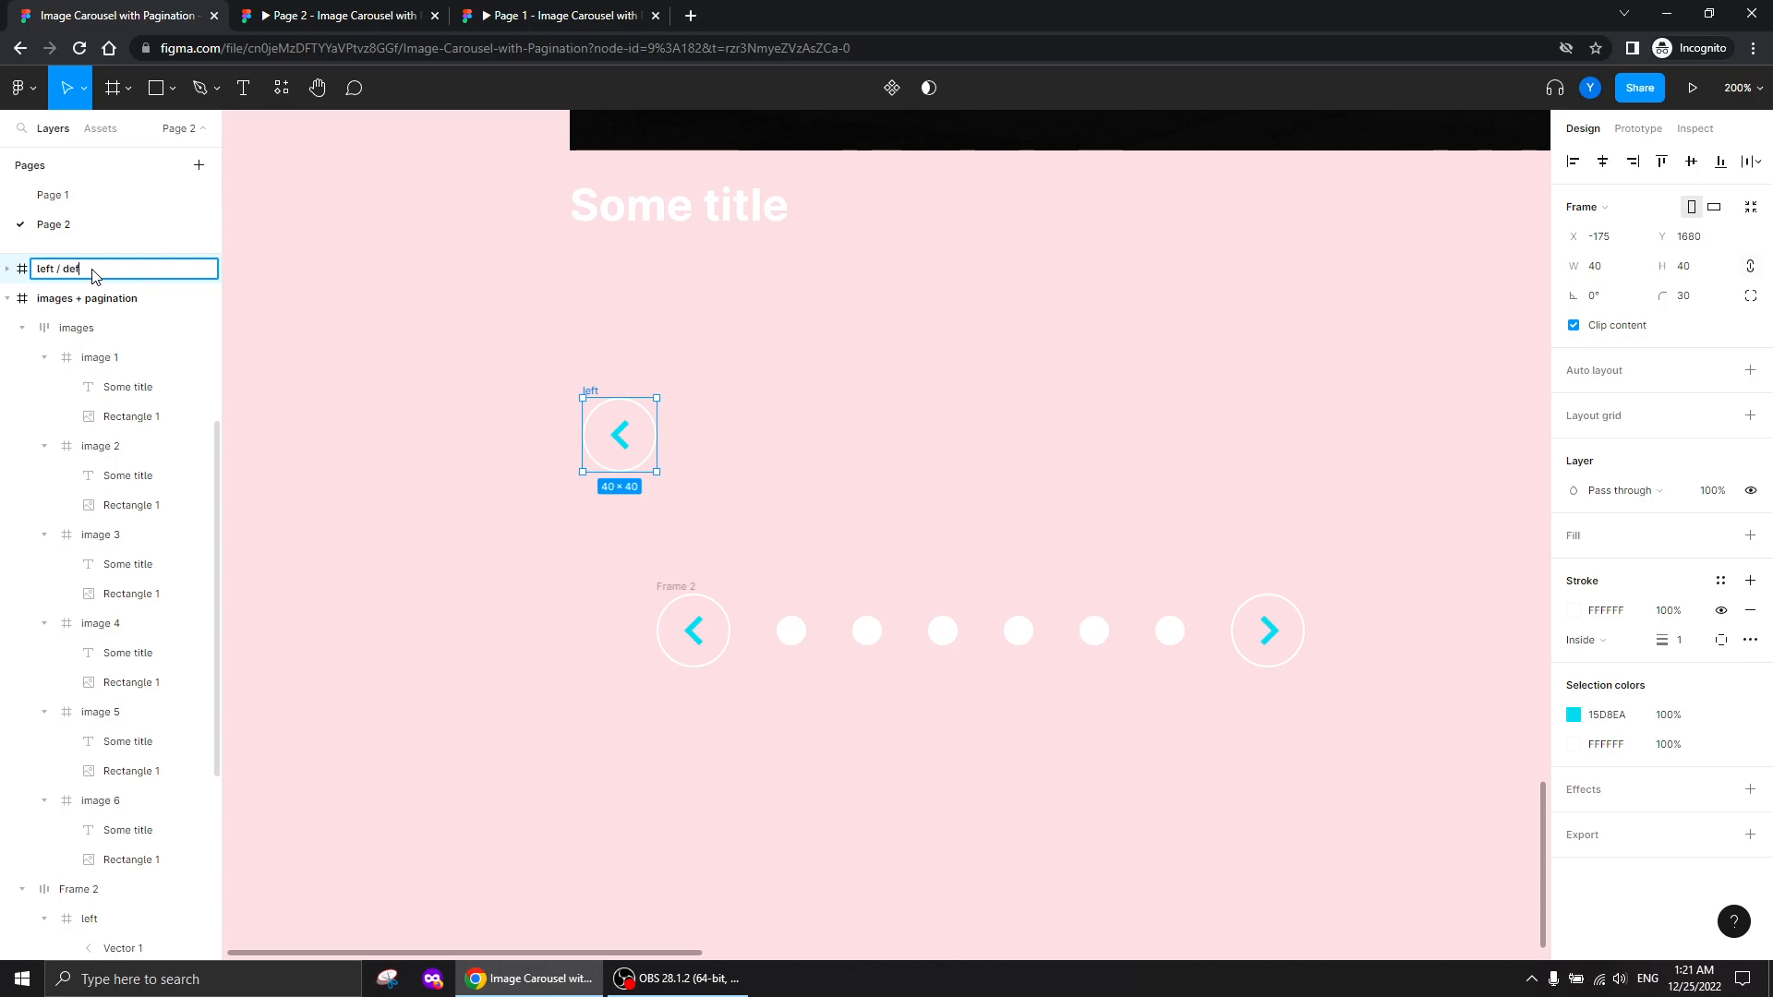
key("Return")
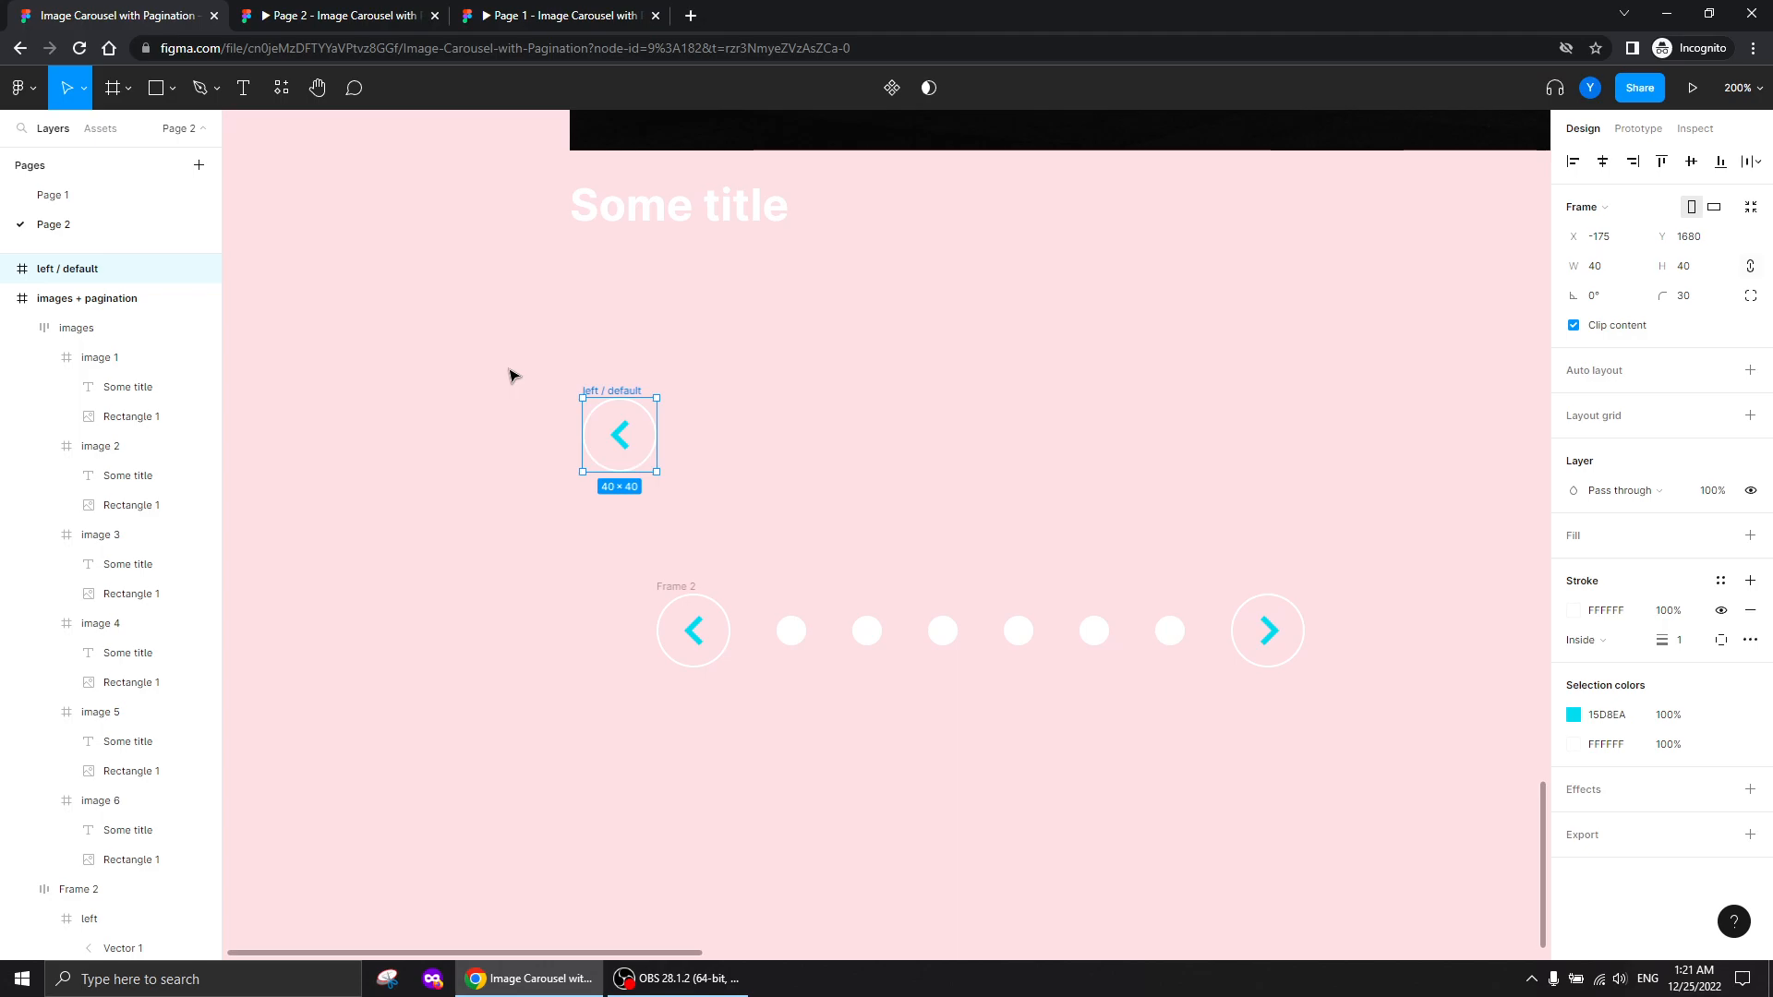
Duplicate the left / default button and place both side by side, about 30 apart, below the loose pagination row
key("ctrl+d")
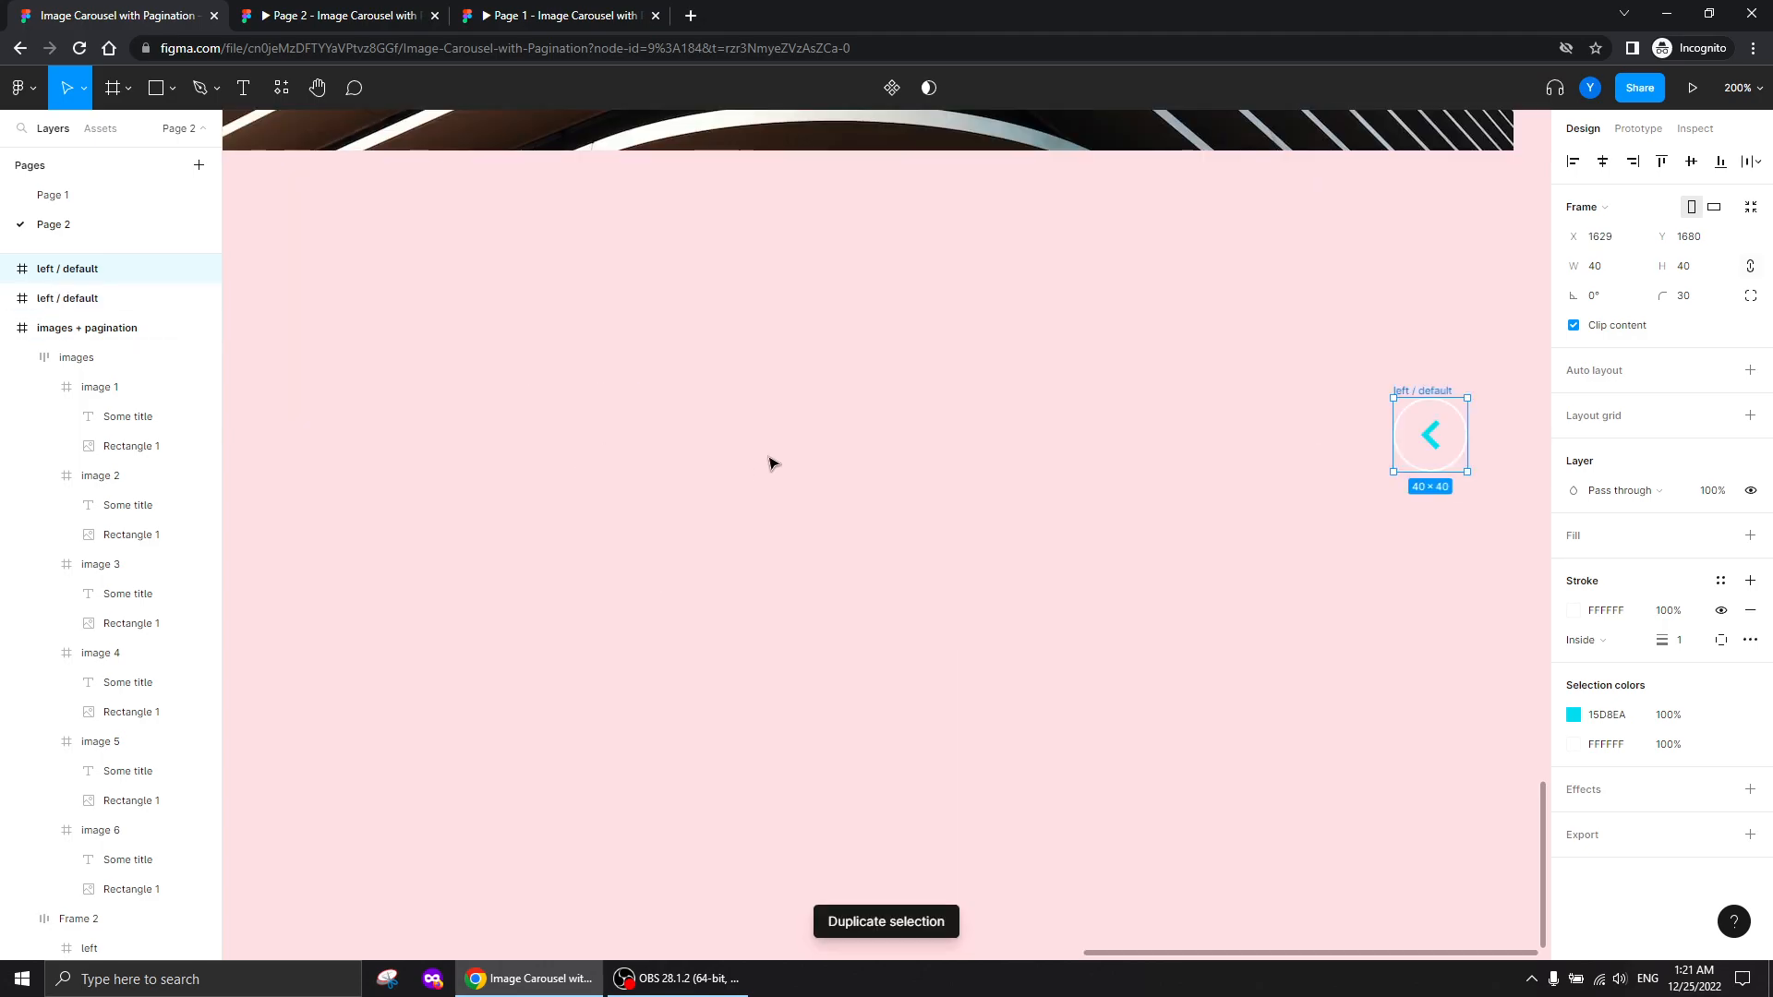
key("shift+0")
key("ctrl+minus")
left_click_drag(722, 590, 1087, 589)
left_click_drag(1385, 502, 591, 652)
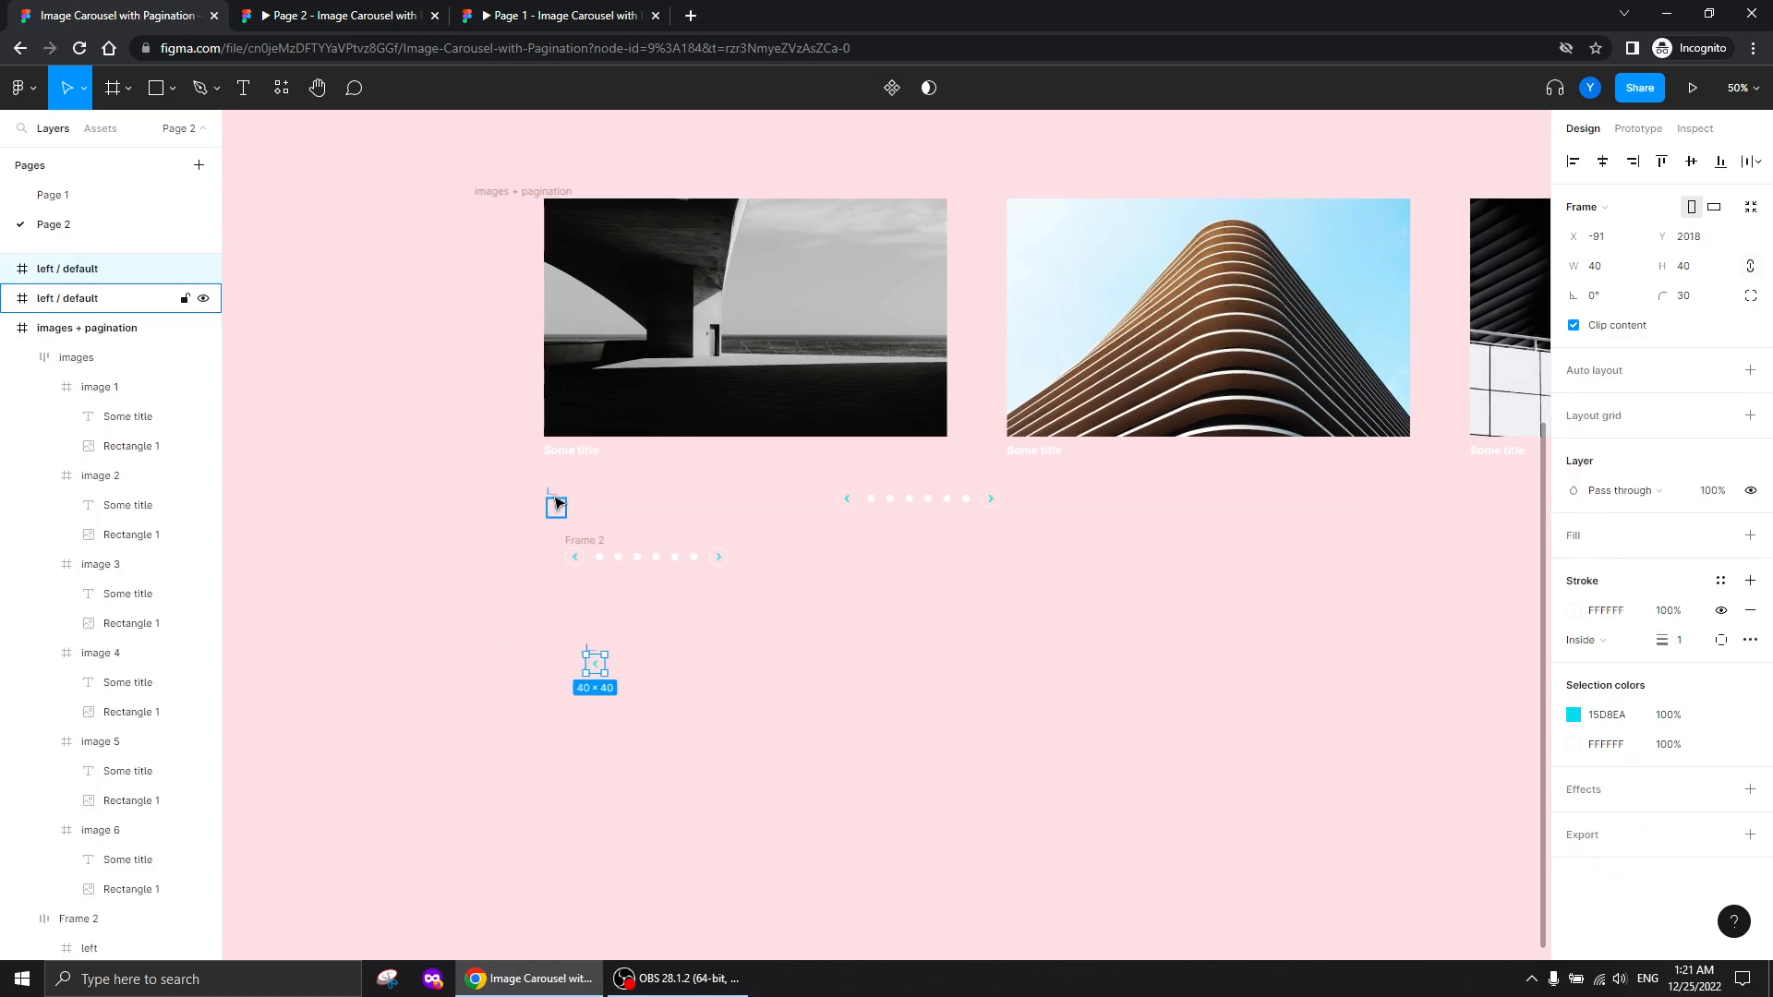
left_click_drag(549, 494, 544, 604)
left_click_drag(596, 667, 592, 630)
left_click_drag(678, 734, 779, 651)
key("ctrl+plus")
key("ctrl+plus")
left_click_drag(476, 618, 1391, 666)
left_click_drag(1015, 580, 986, 542)
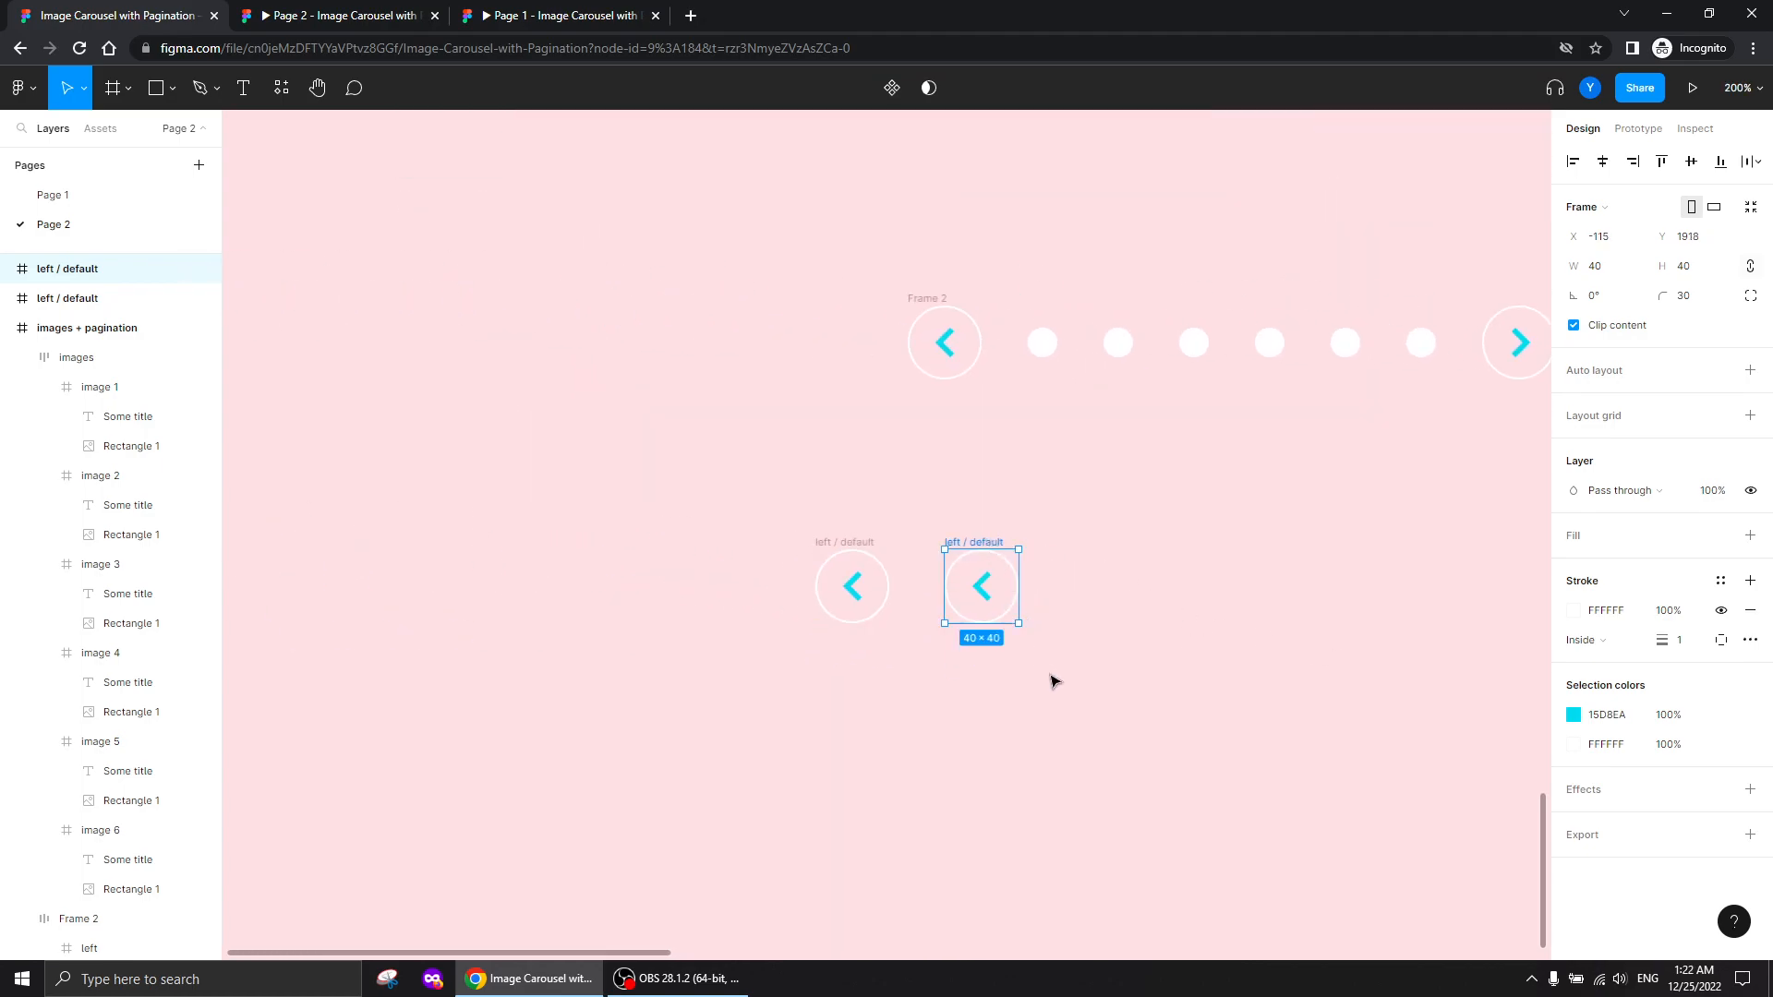
Rename the second arrow button as left / hover
double_click(78, 269)
type("hov")
key("Return")
Add an FFFFFF fill at 20% opacity to the left / hover button and clear the selection
left_click(1749, 536)
left_click(1581, 576)
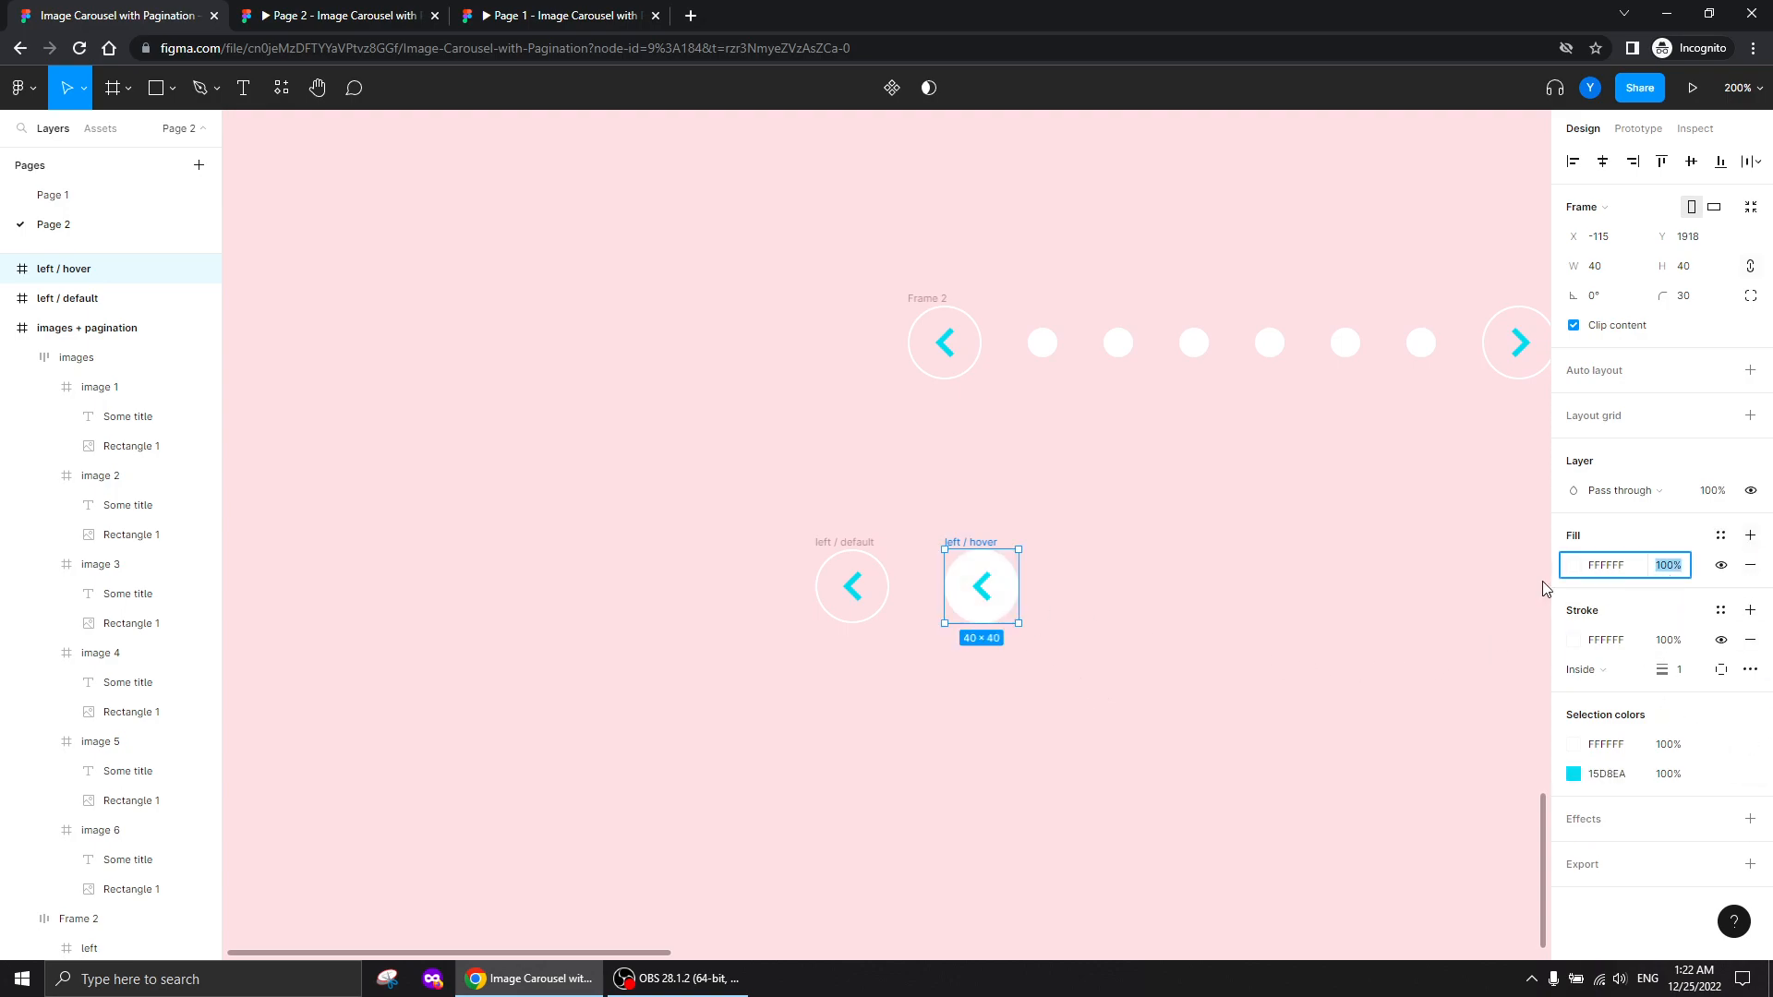
type("20")
key("Return")
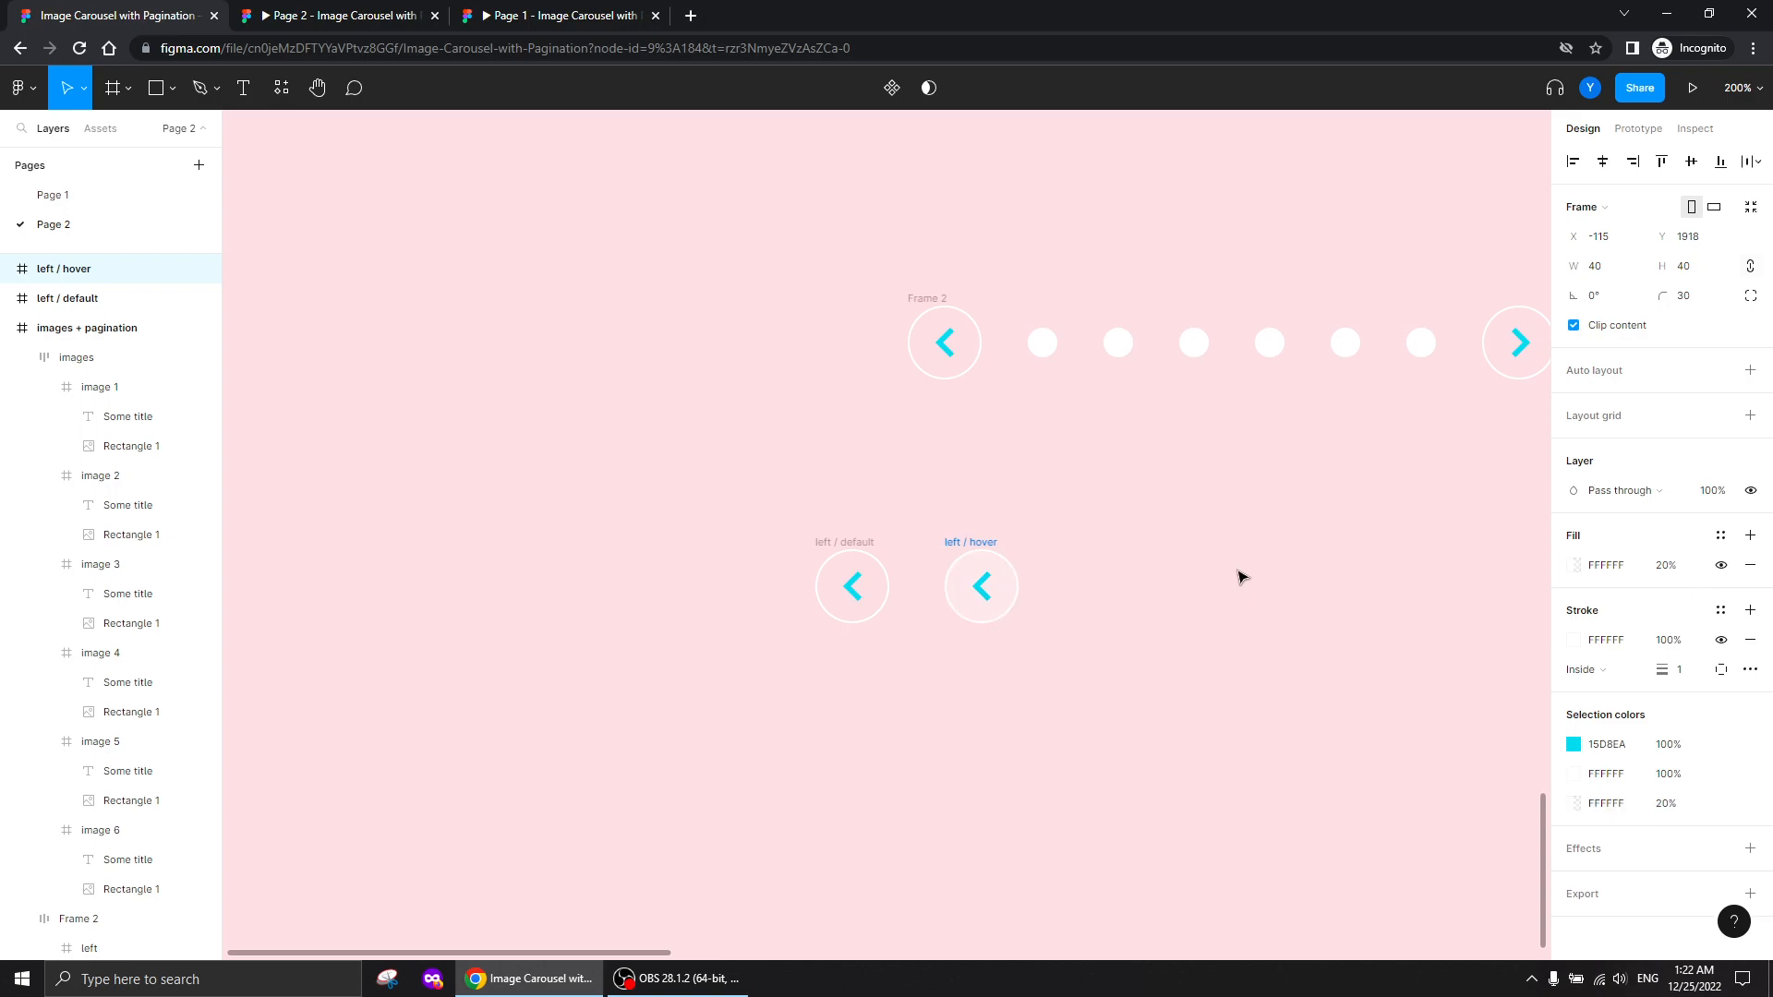
left_click(1200, 614)
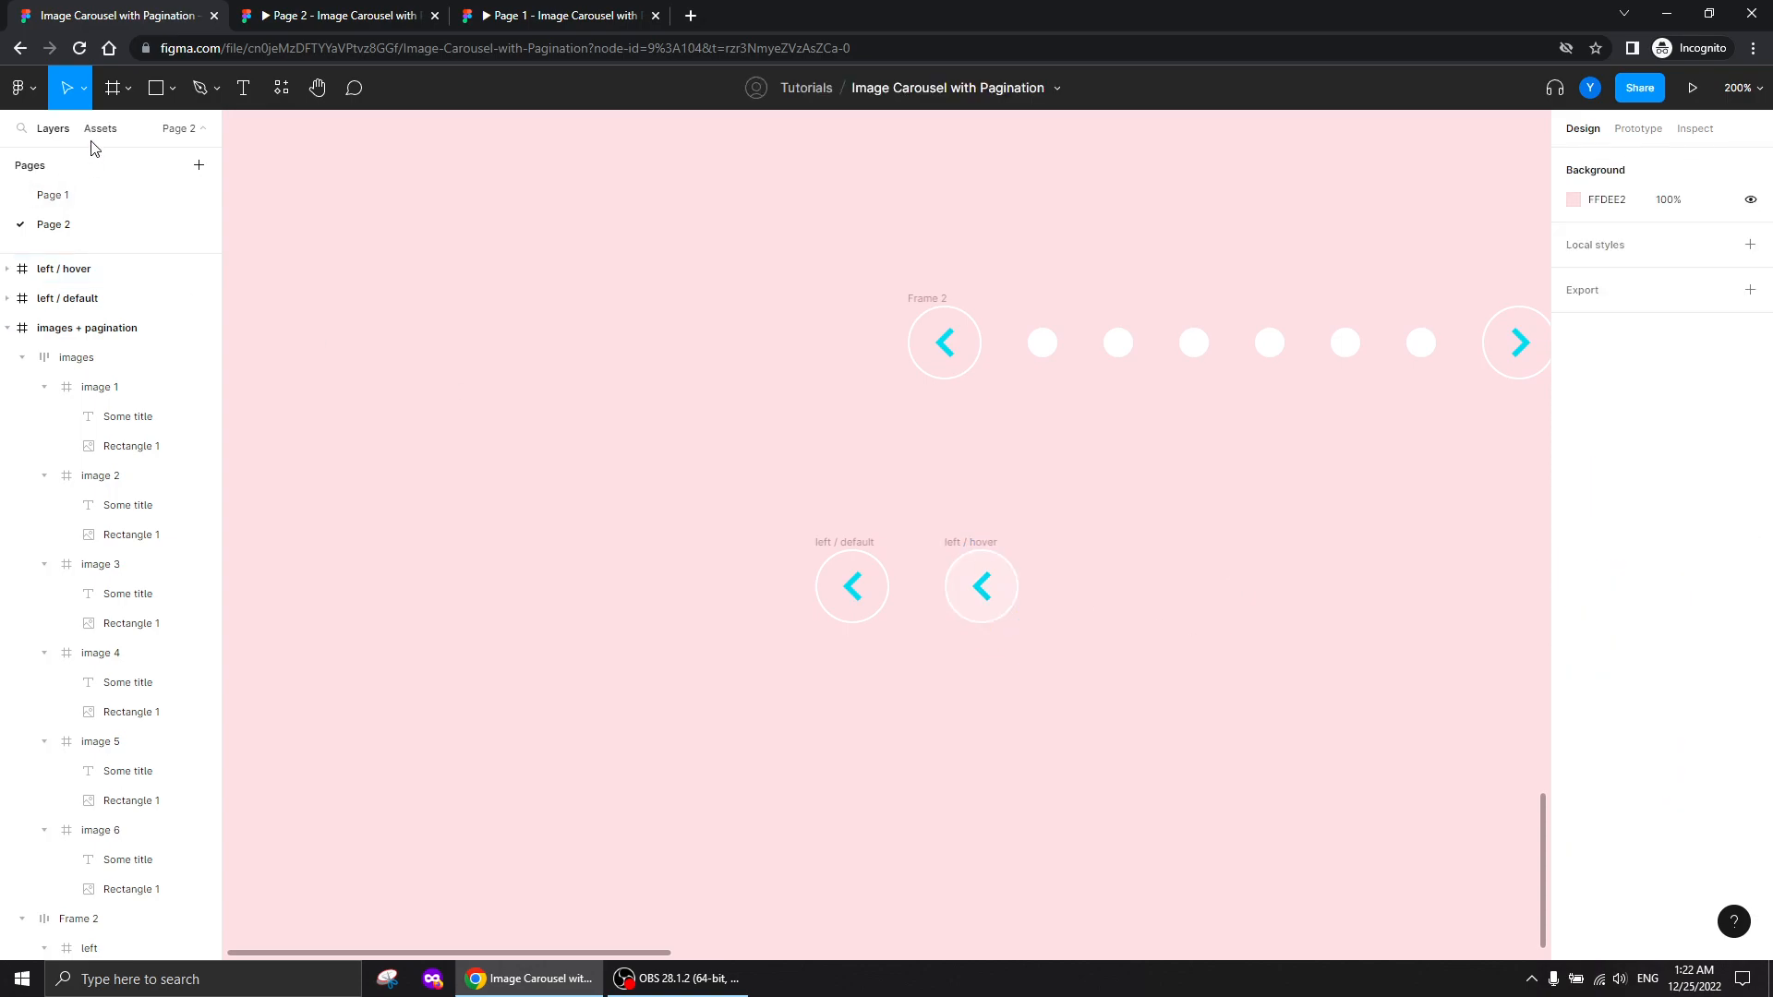
Draw a frame about 220 × 132 around the left / default and left / hover buttons and set its fill to 262626
left_click(109, 90)
left_click_drag(1095, 475, 689, 719)
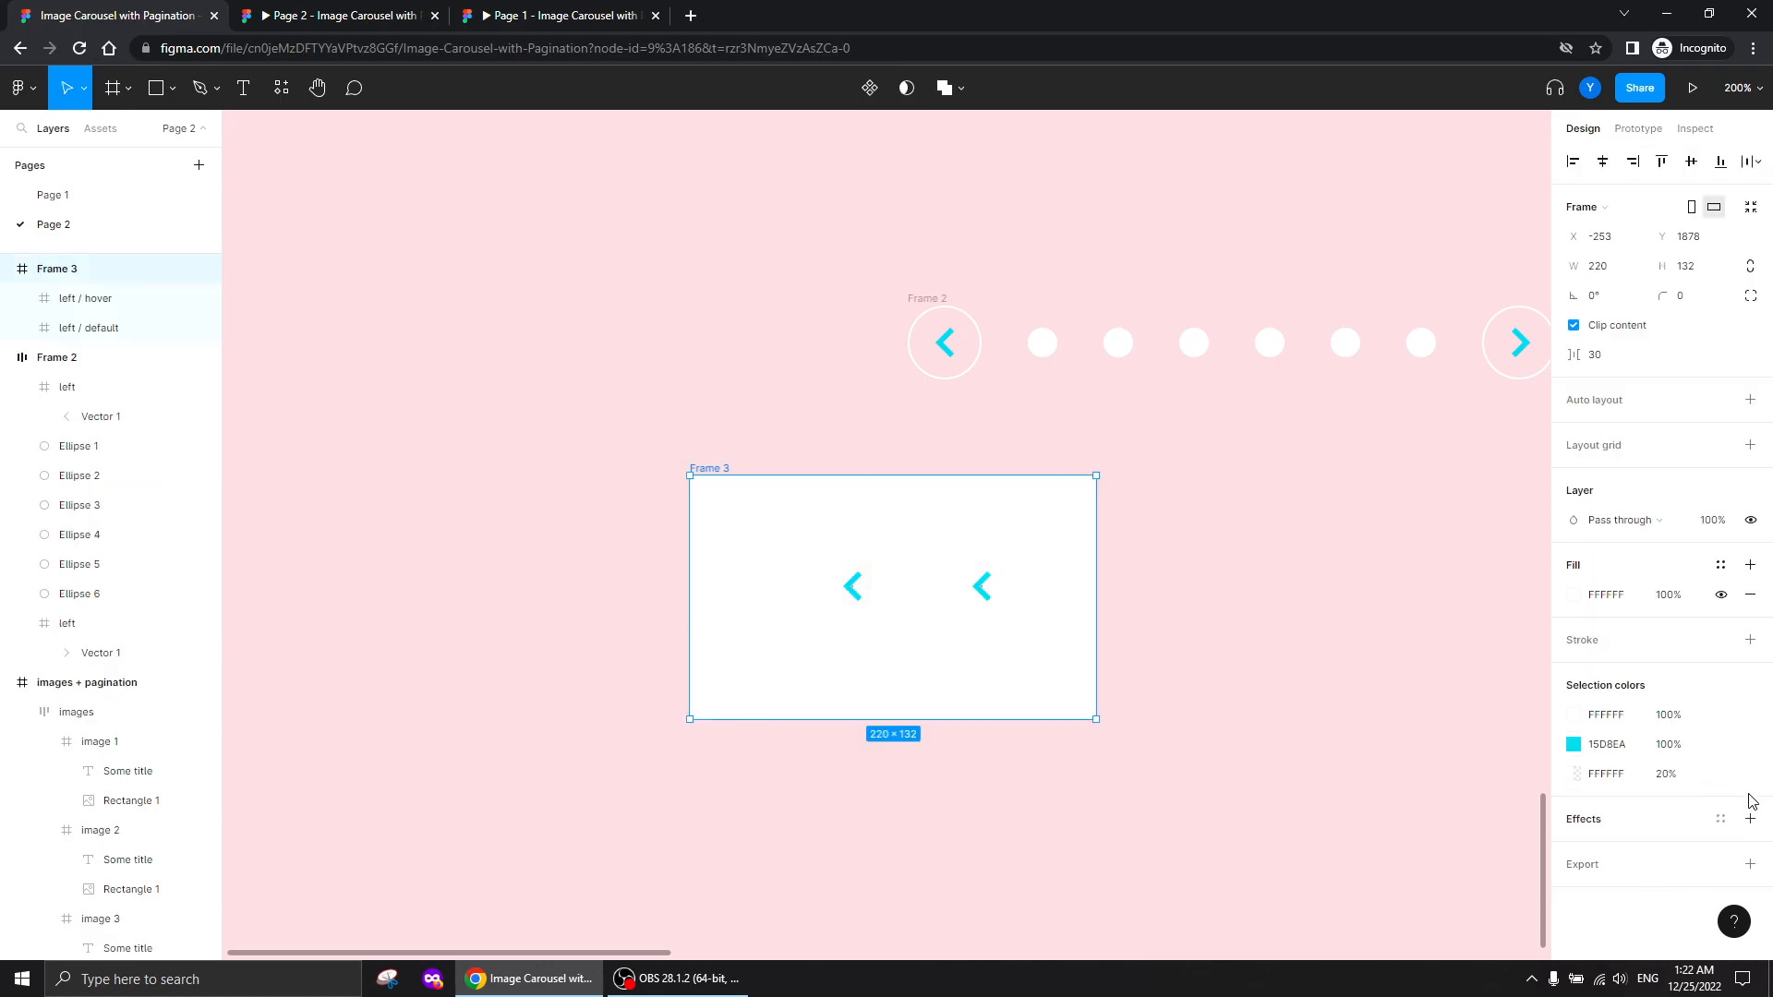
left_click(1573, 595)
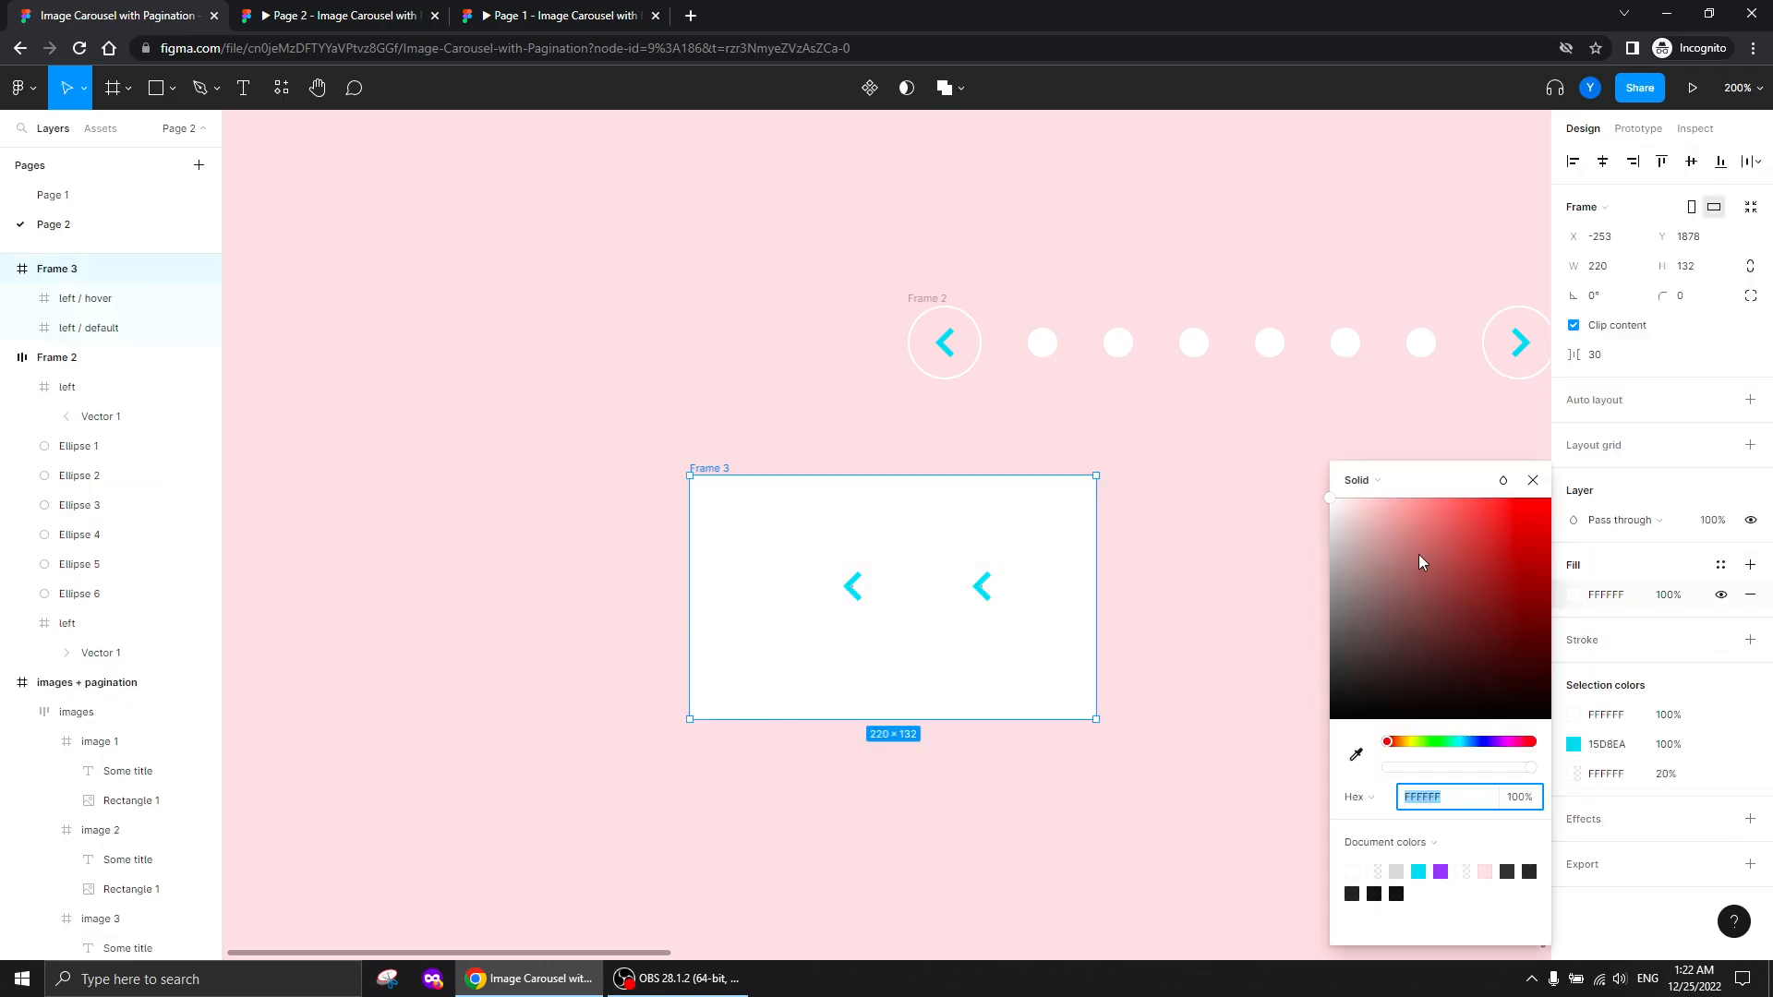
type("262626")
key("Return")
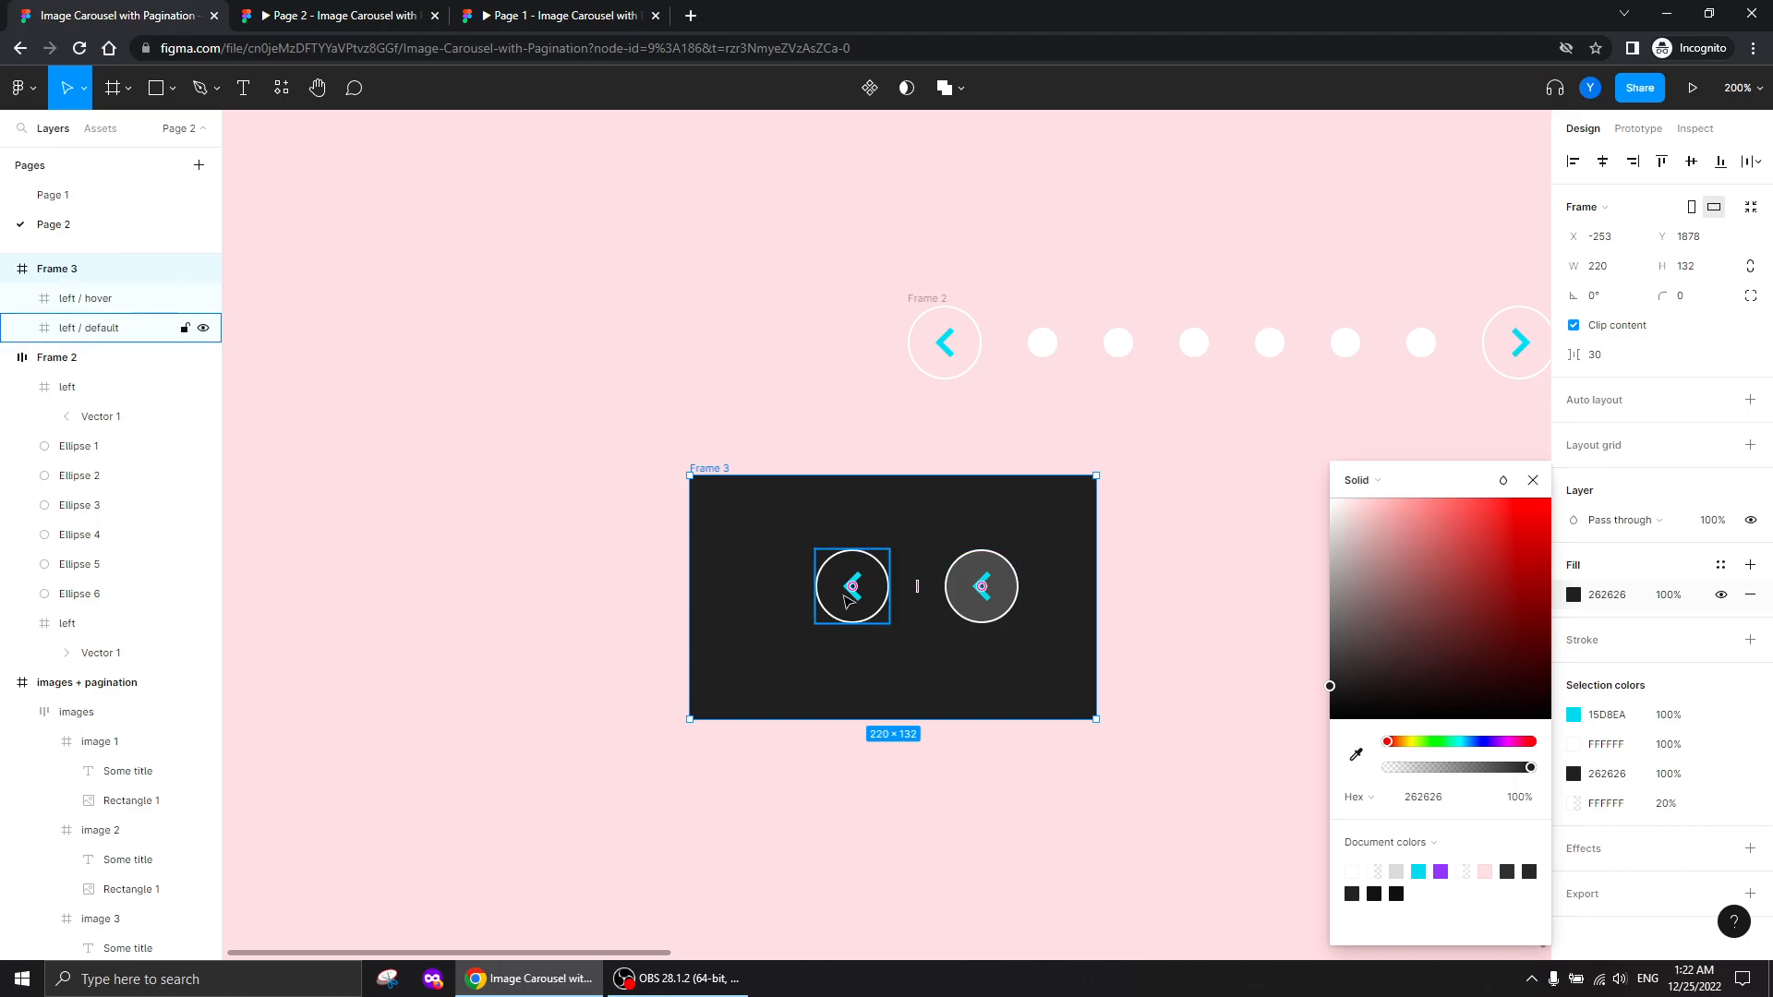
left_click(1532, 481)
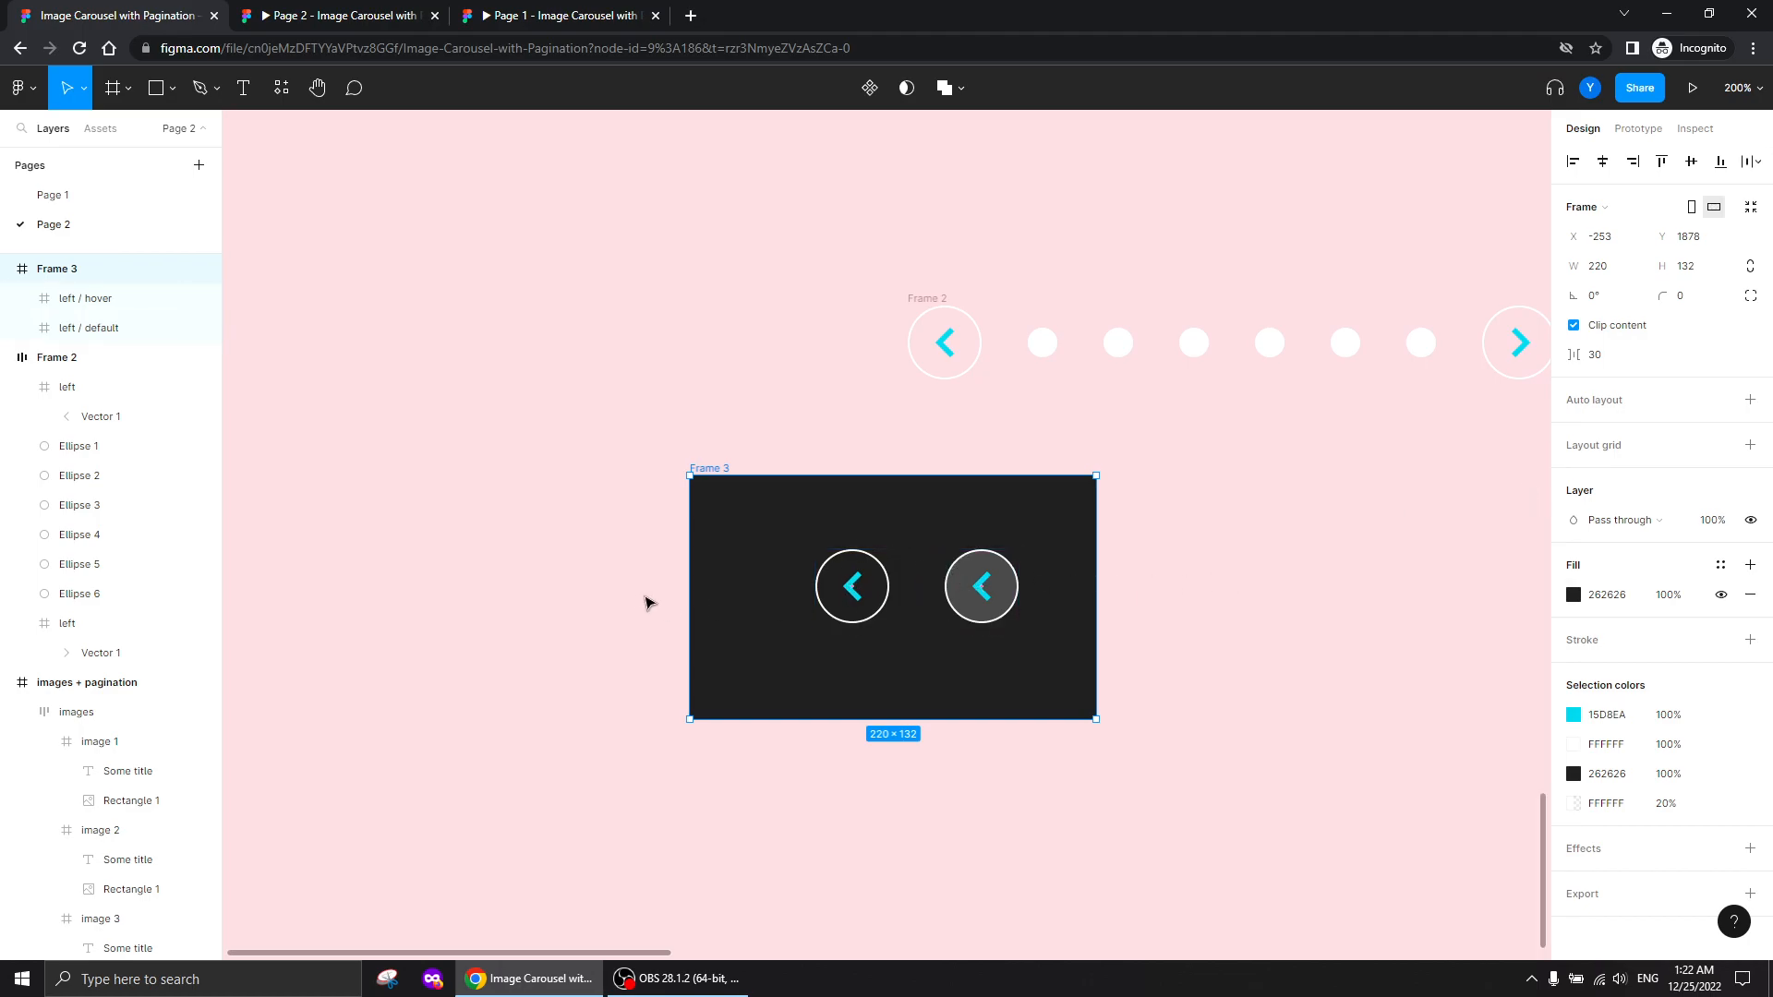
Move both arrow buttons out of the dark frame and delete the empty frame
key("Return")
left_click_drag(974, 595, 1328, 543)
left_click(903, 680)
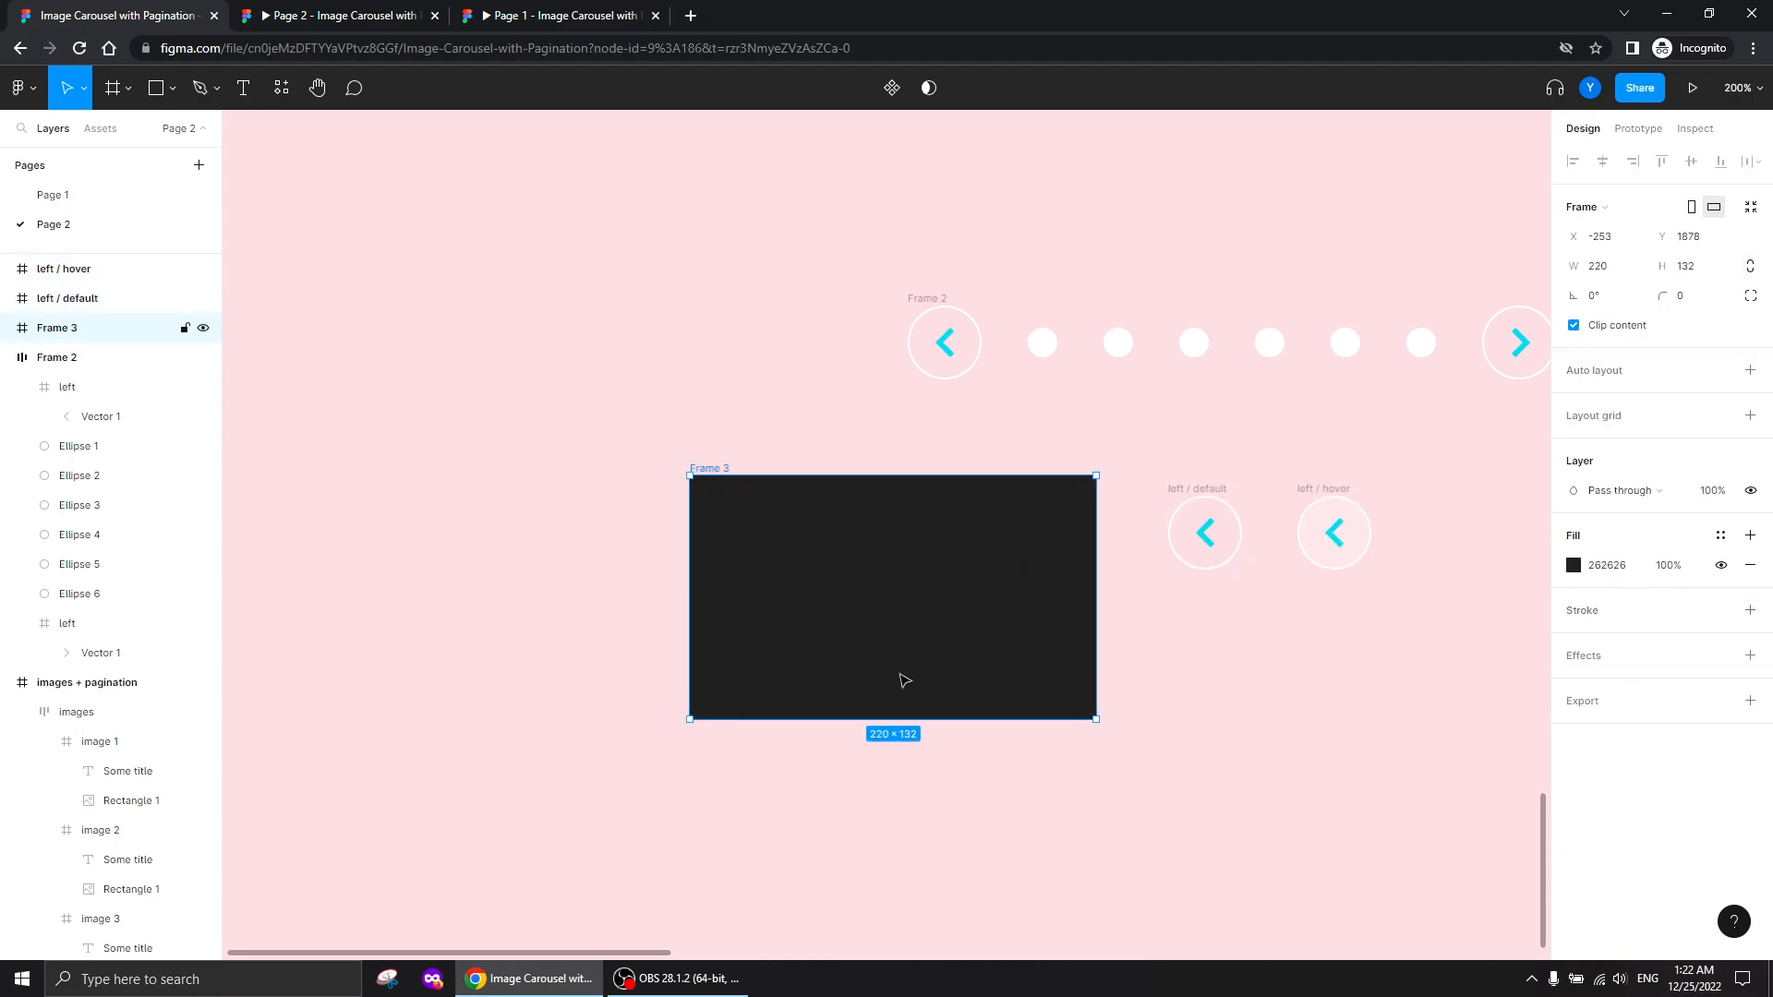
key("Delete")
Combine the two left arrow buttons into a component set and align it with the pagination row's left edge, below the row
left_click_drag(1401, 456, 960, 679)
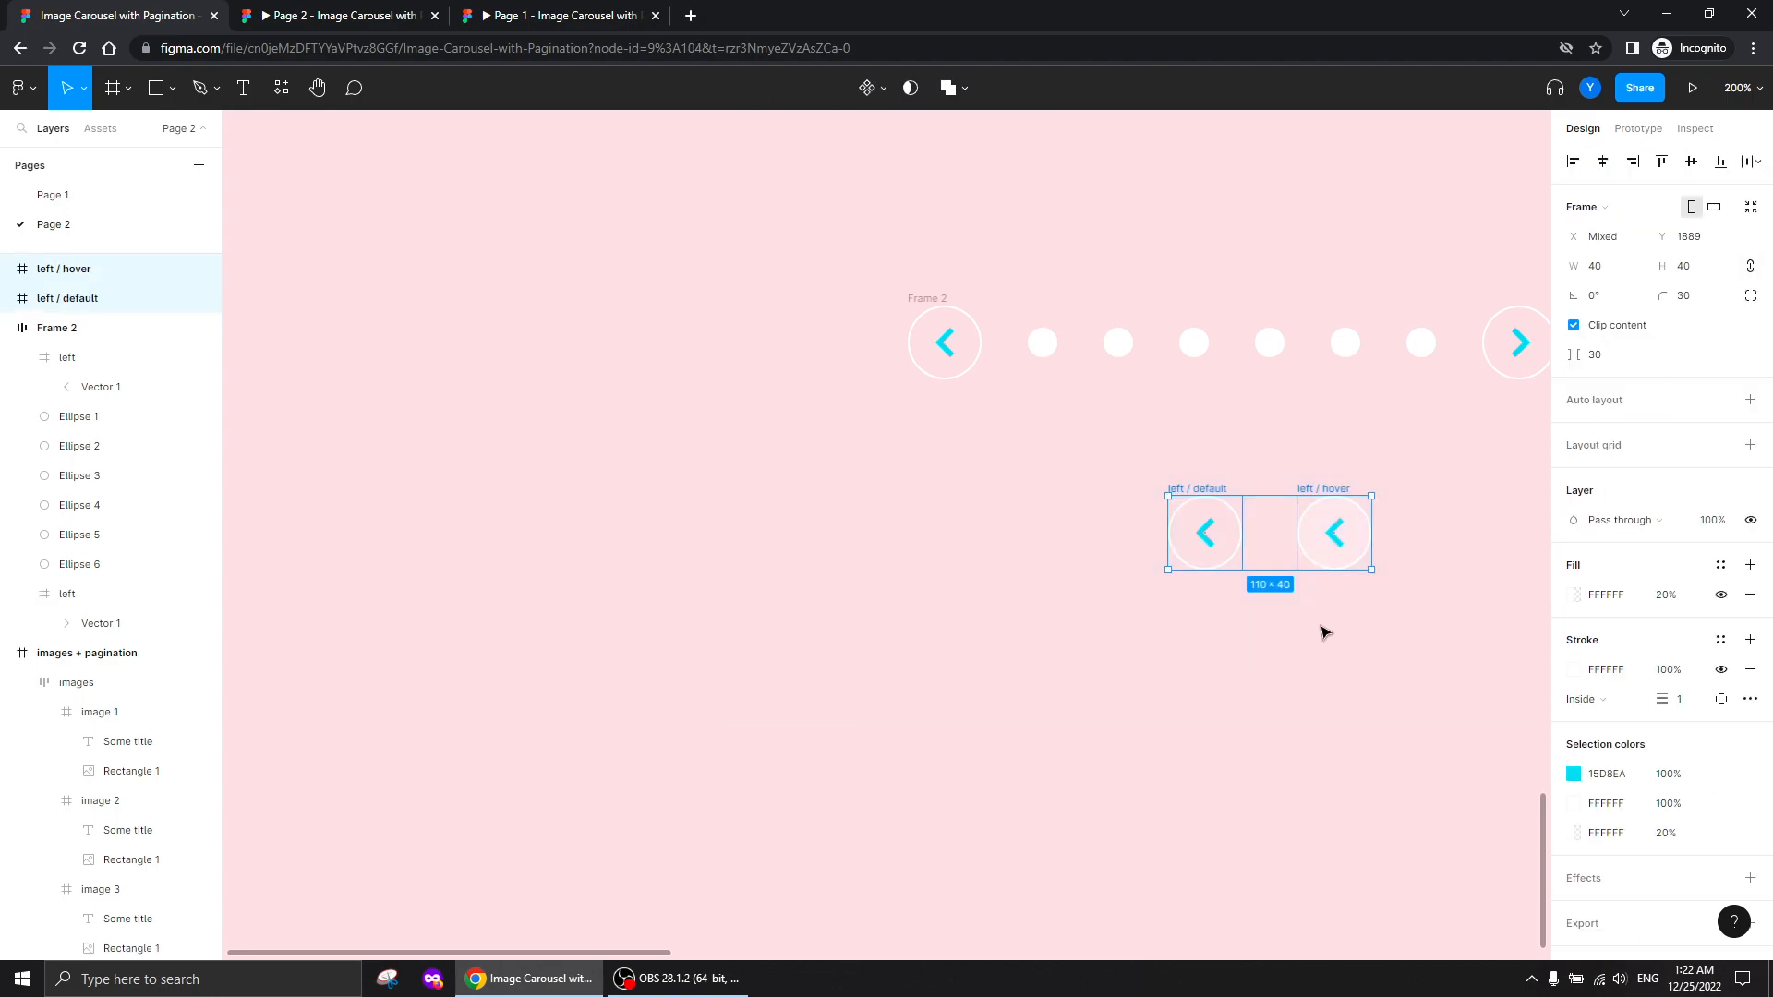
left_click_drag(1200, 489, 939, 498)
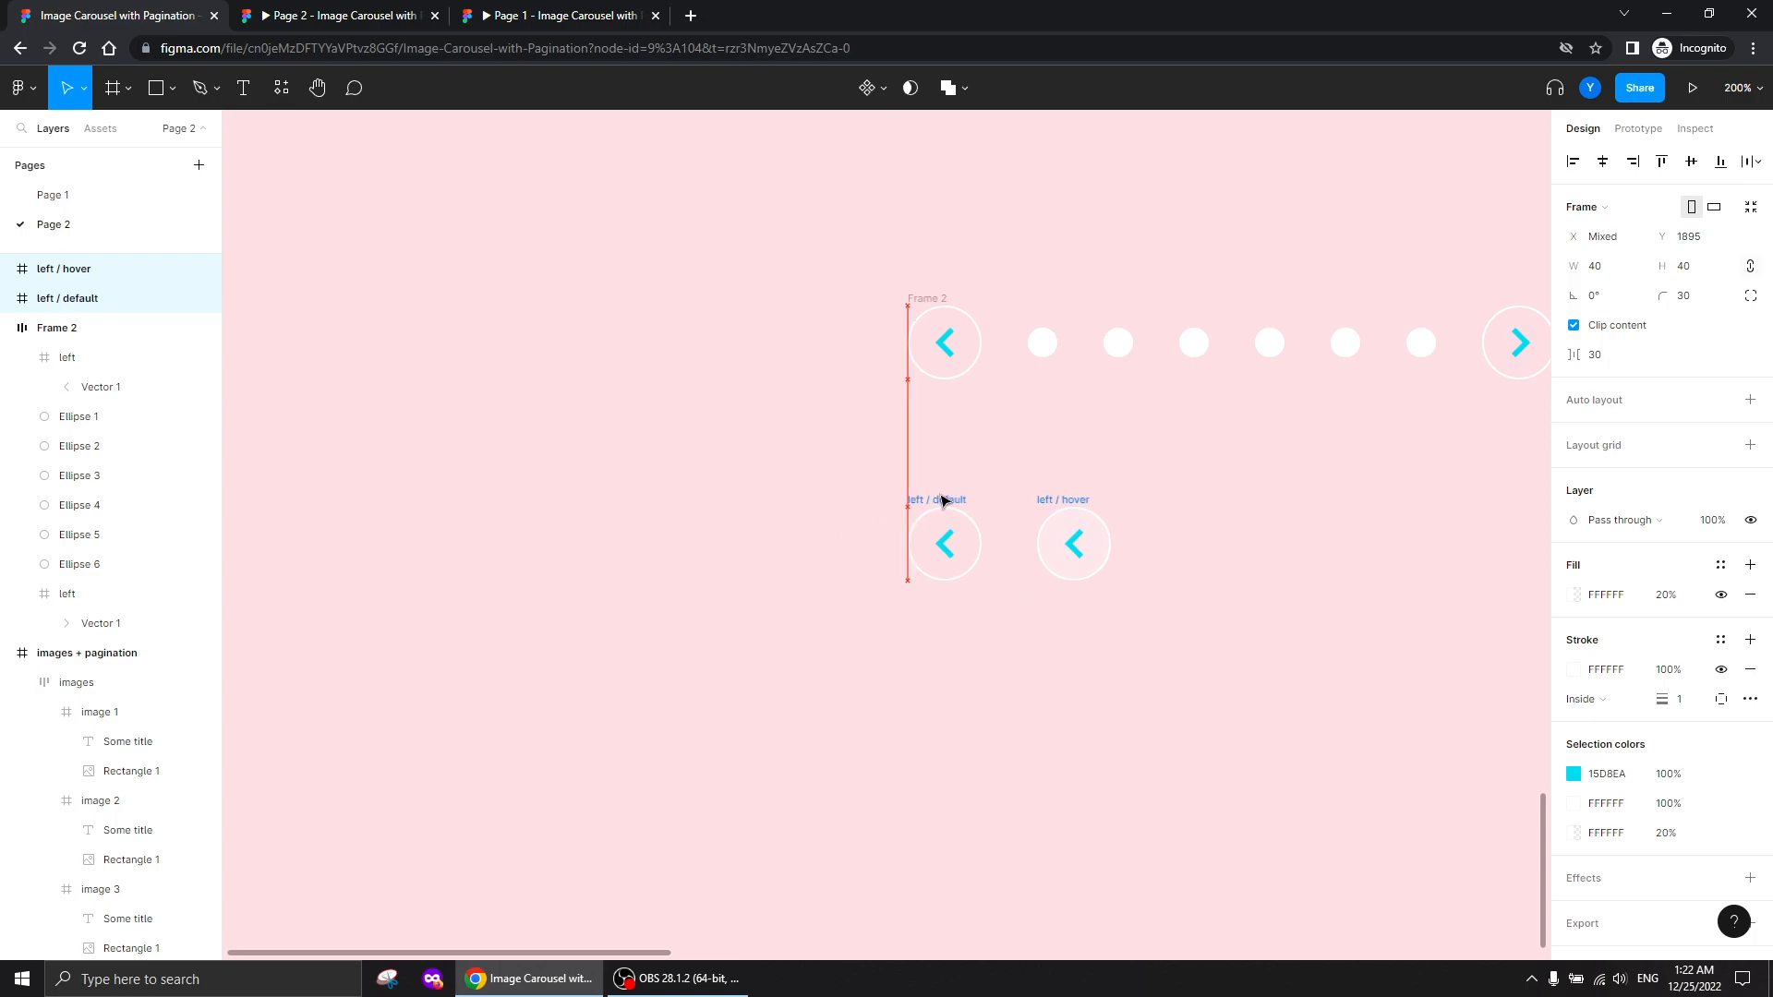
left_click(875, 89)
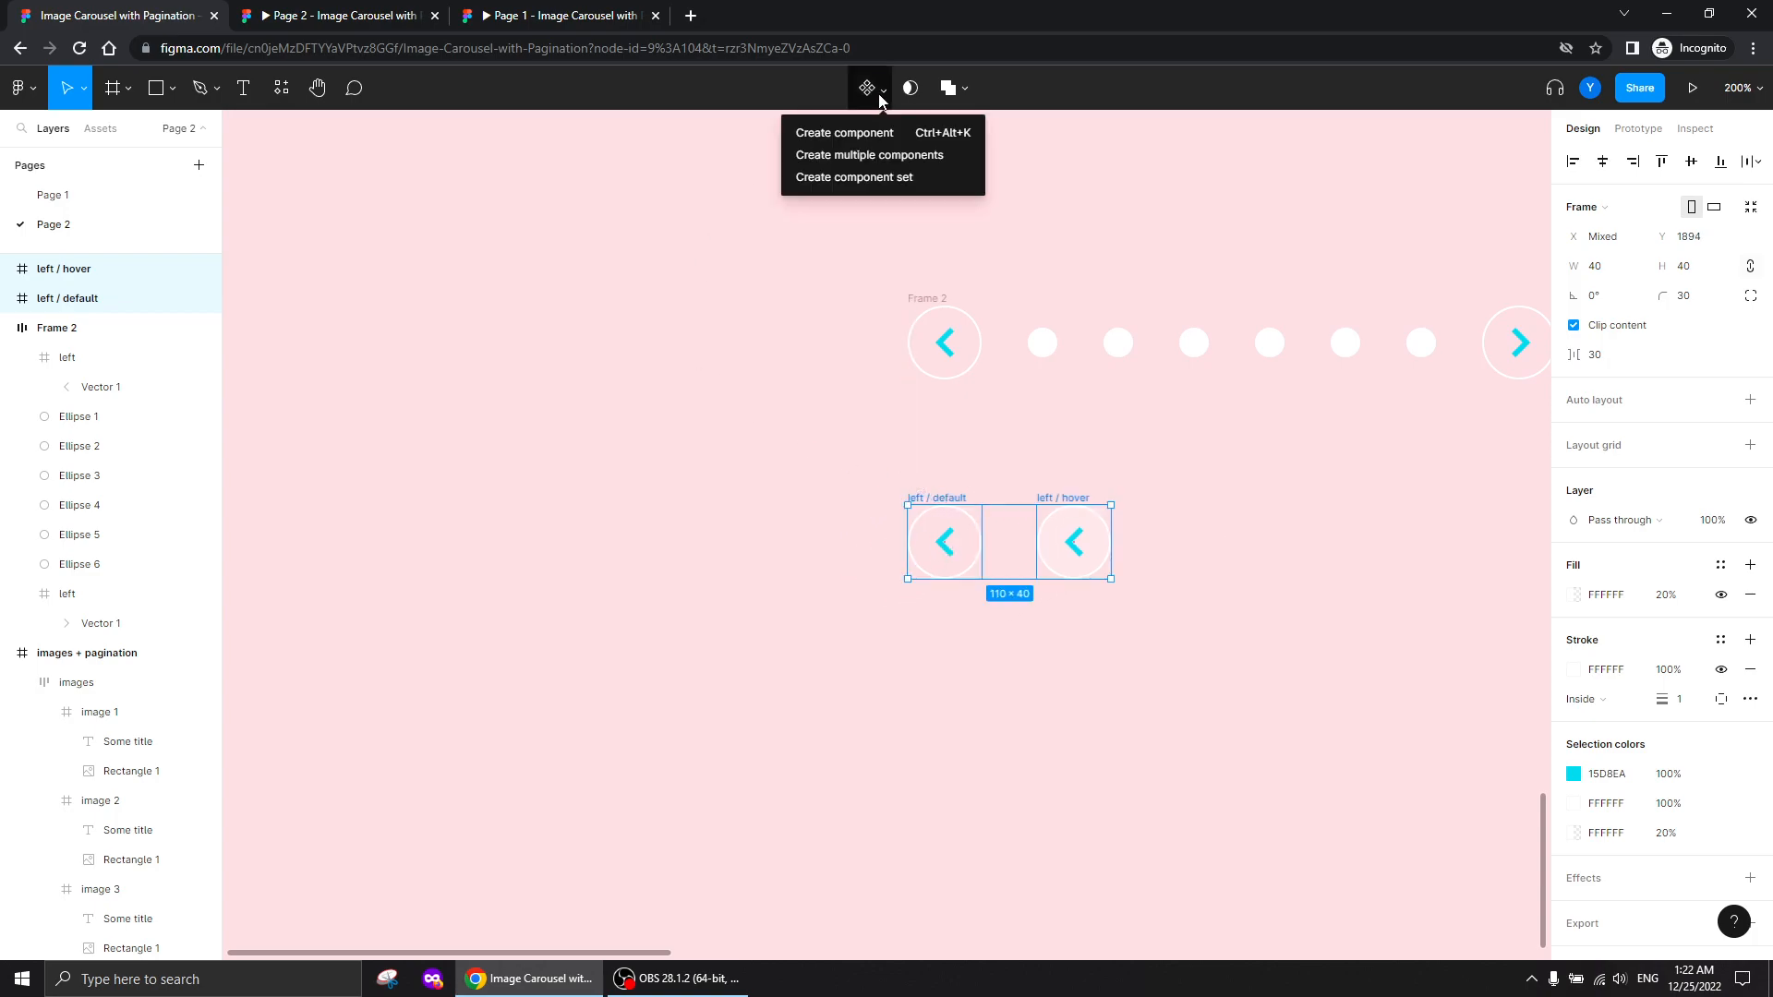
left_click(864, 178)
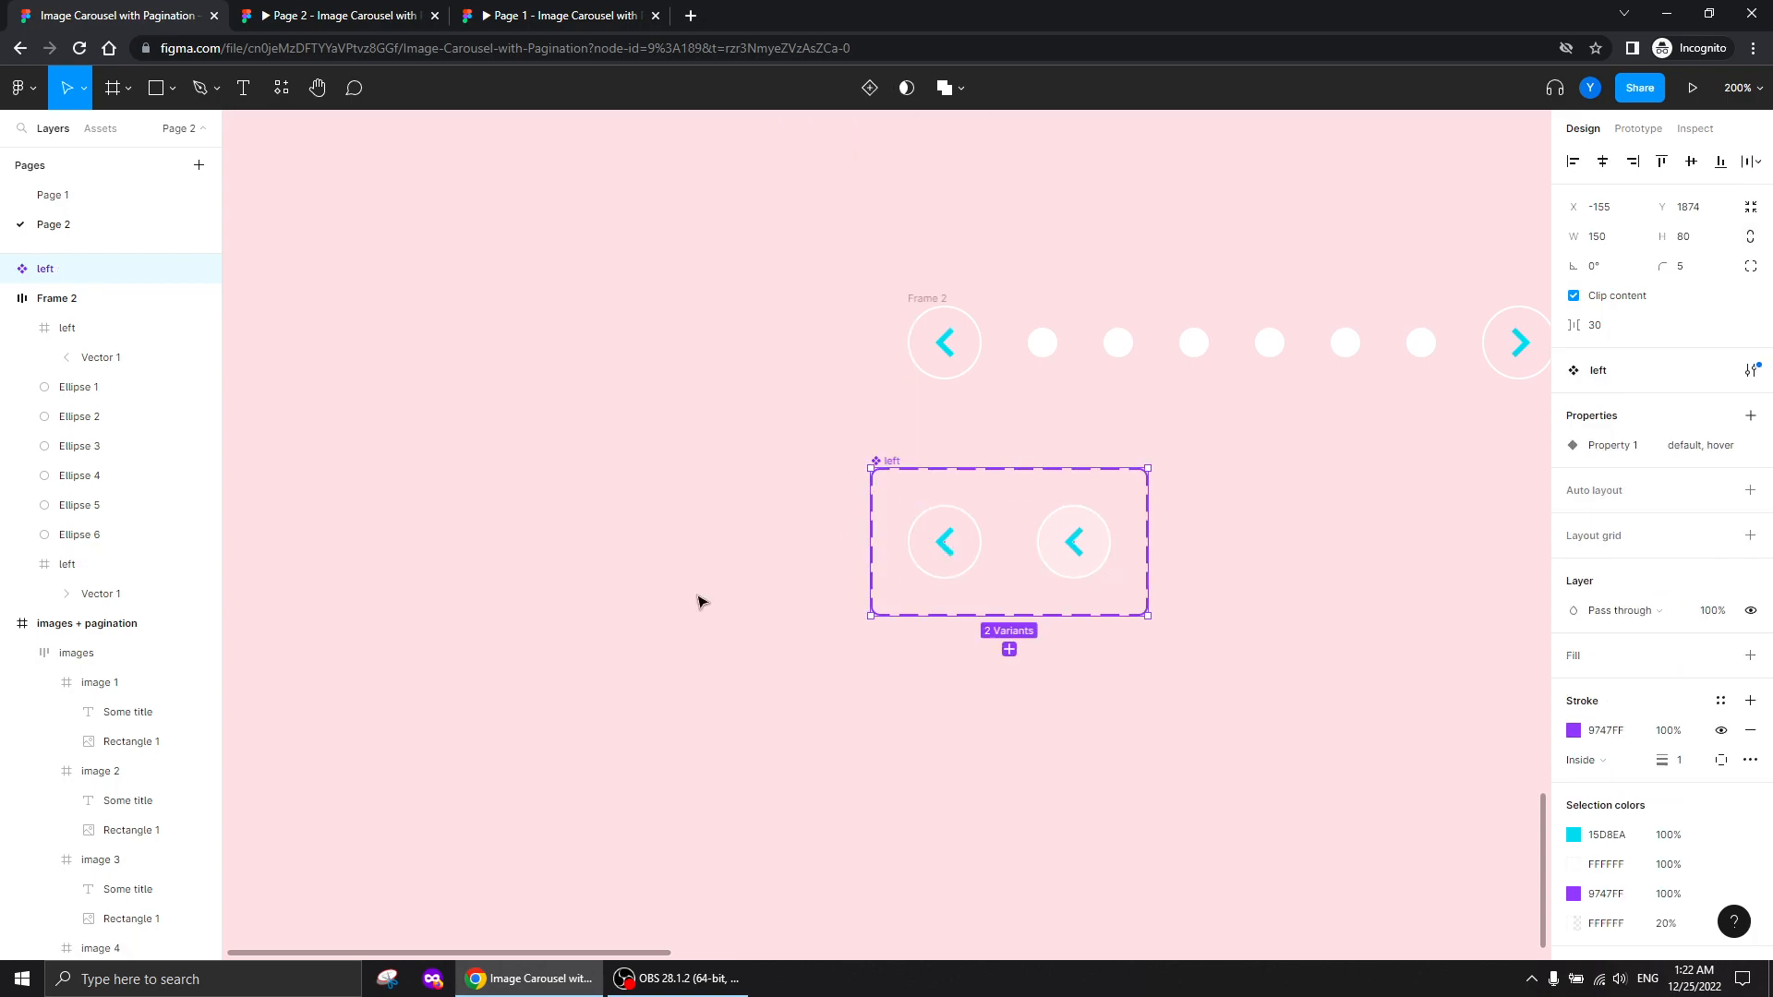
left_click_drag(886, 459, 924, 476)
left_click_drag(806, 639, 491, 669)
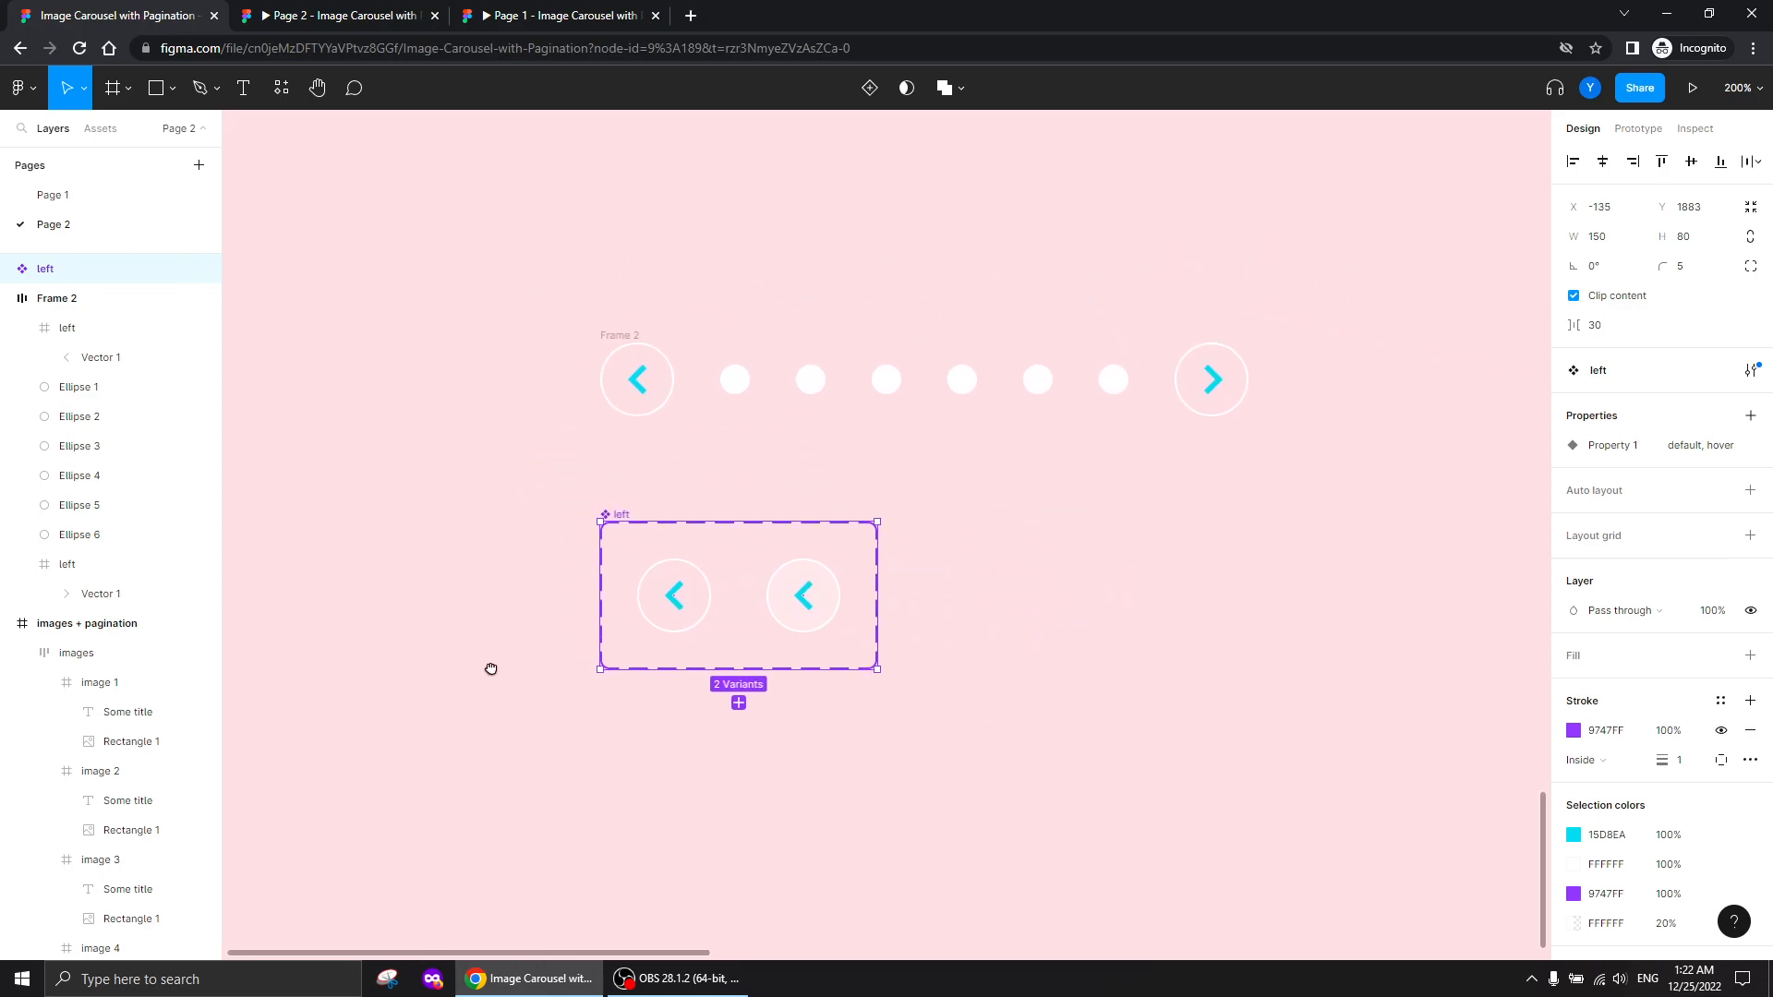
Add a prototype interaction from the left set's default variant to its hover variant with the While hovering trigger
left_click(674, 613)
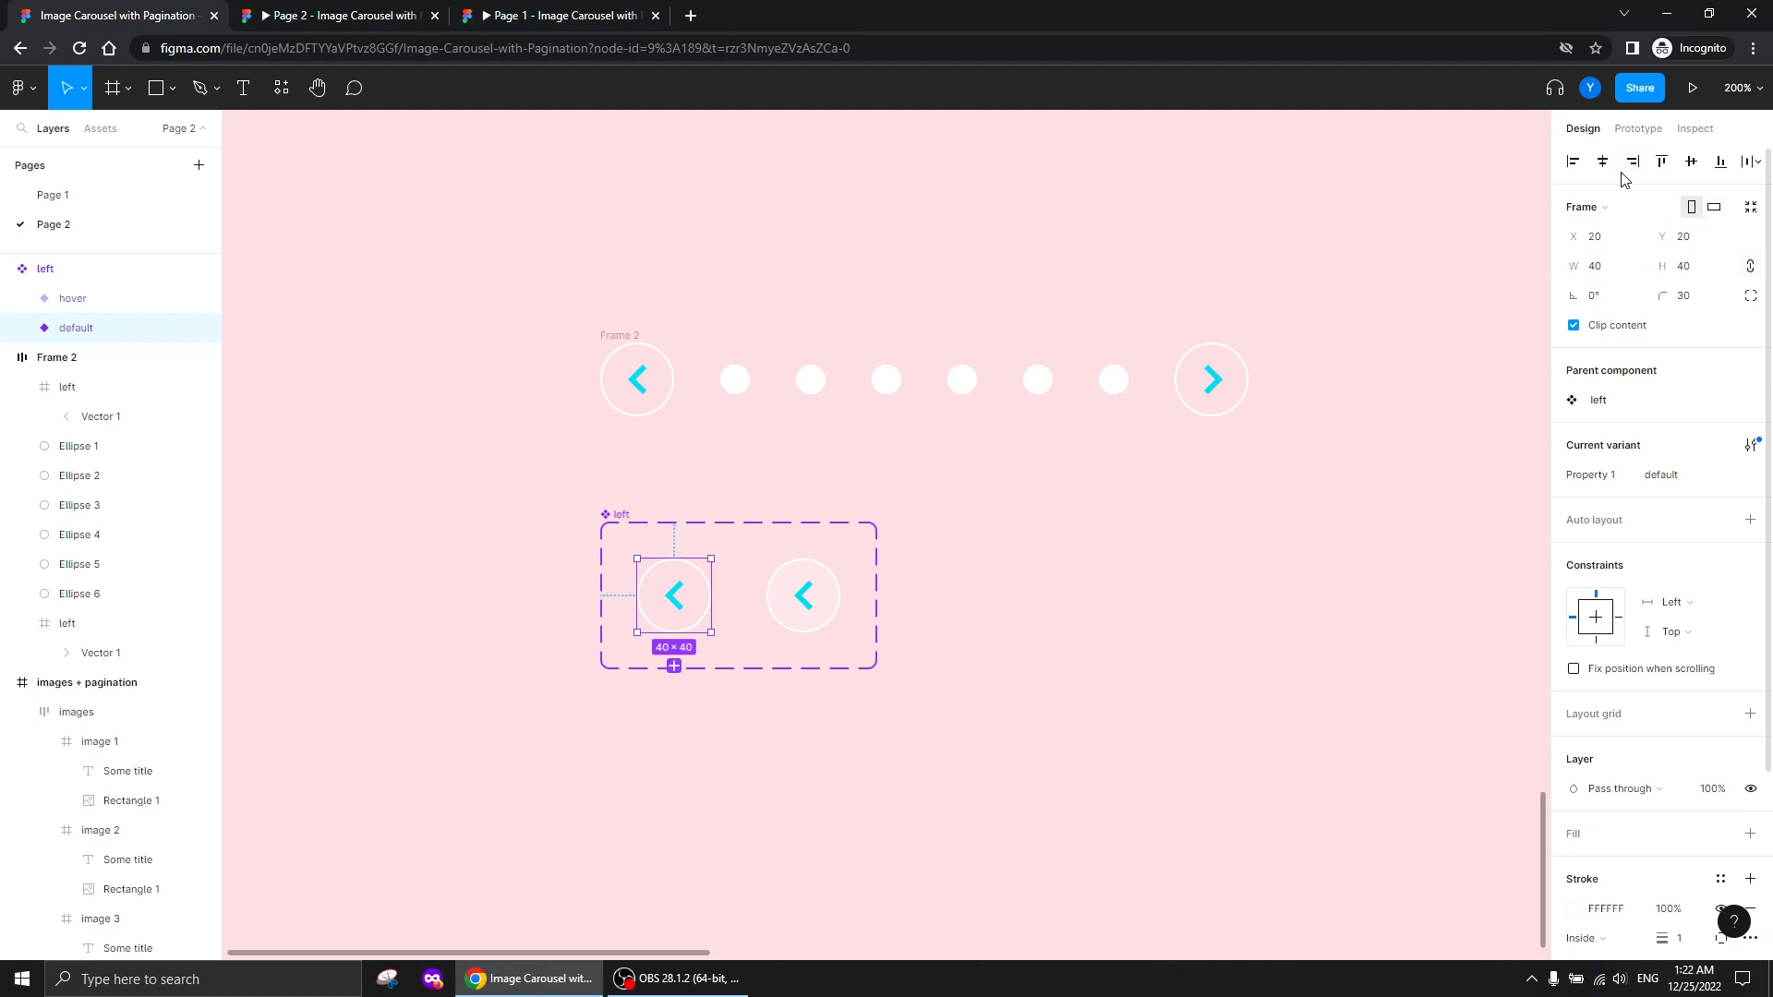
left_click(1641, 129)
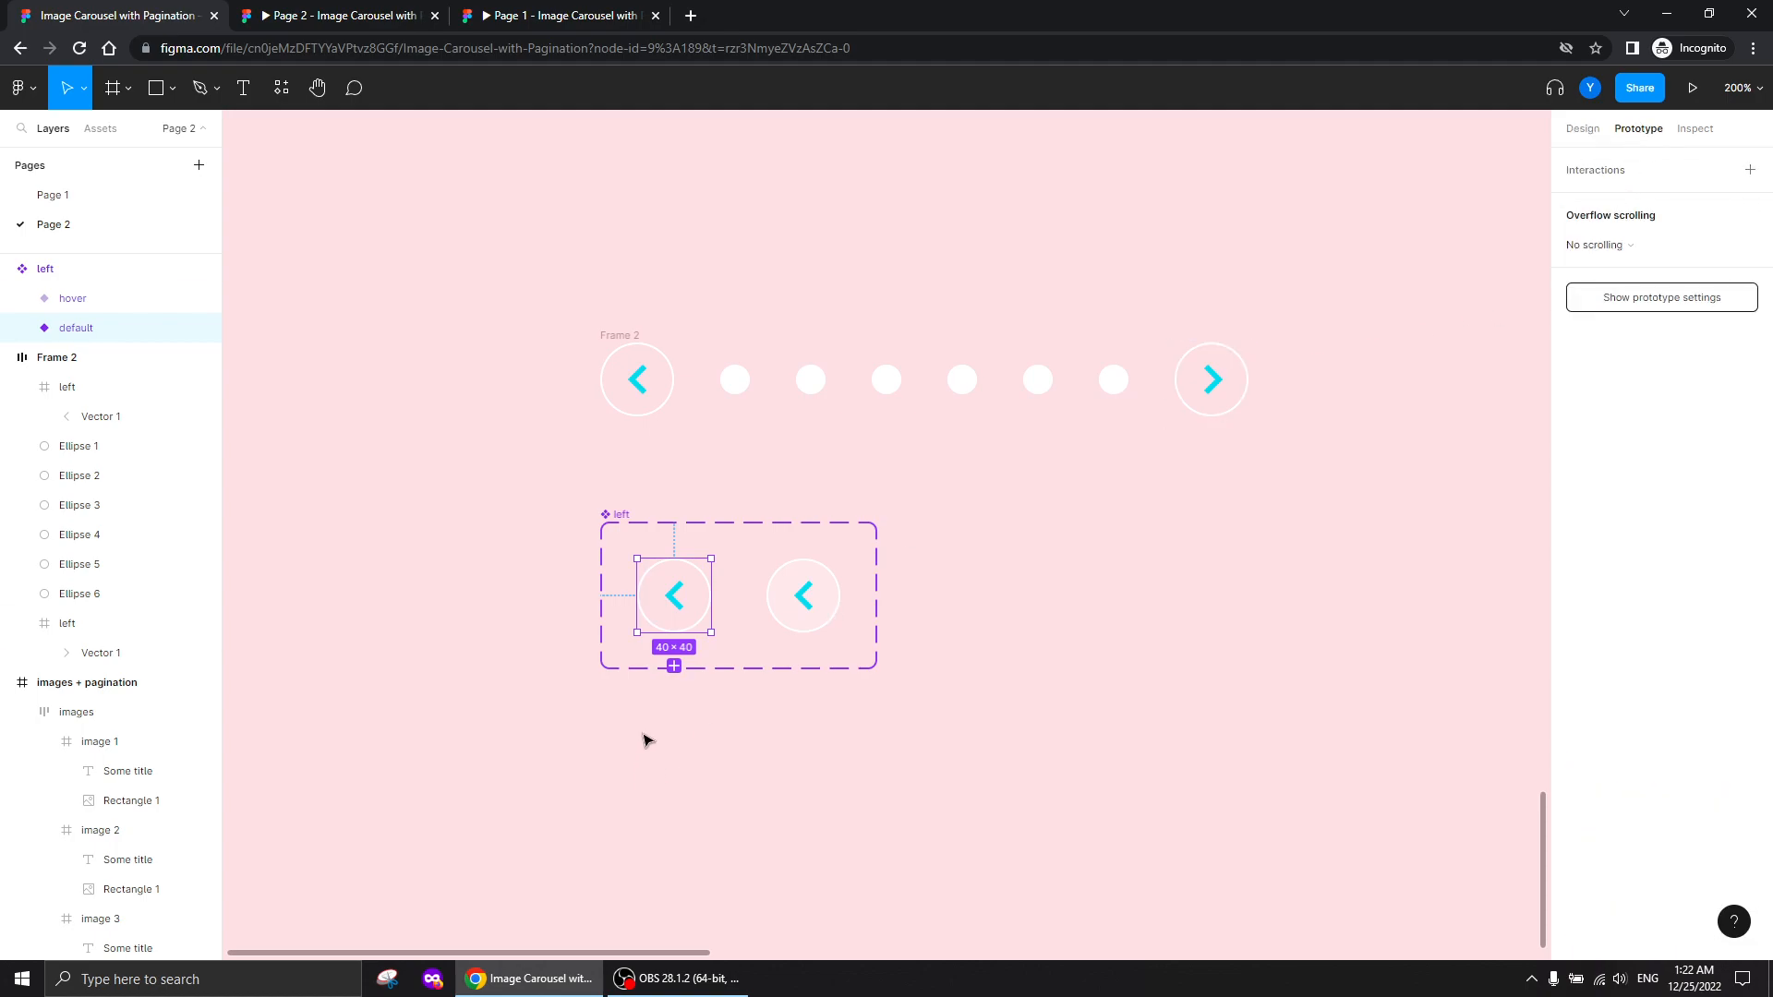
left_click_drag(711, 596, 803, 596)
left_click(1401, 247)
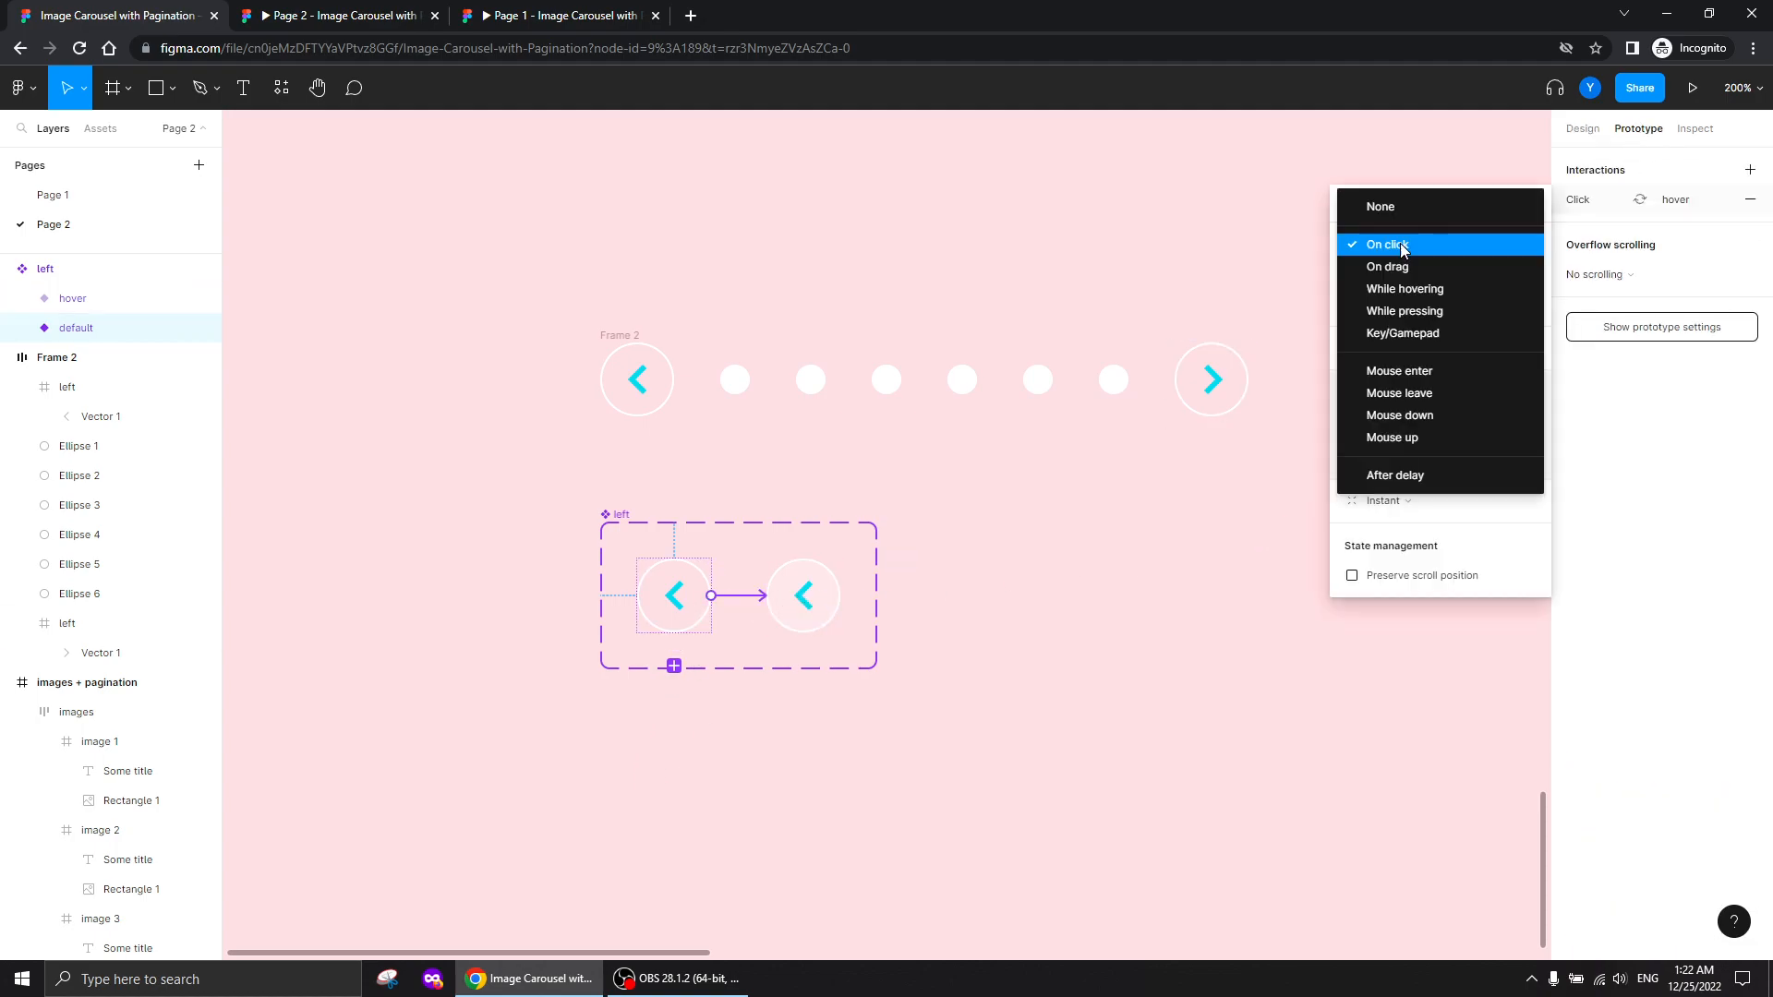
left_click(1384, 289)
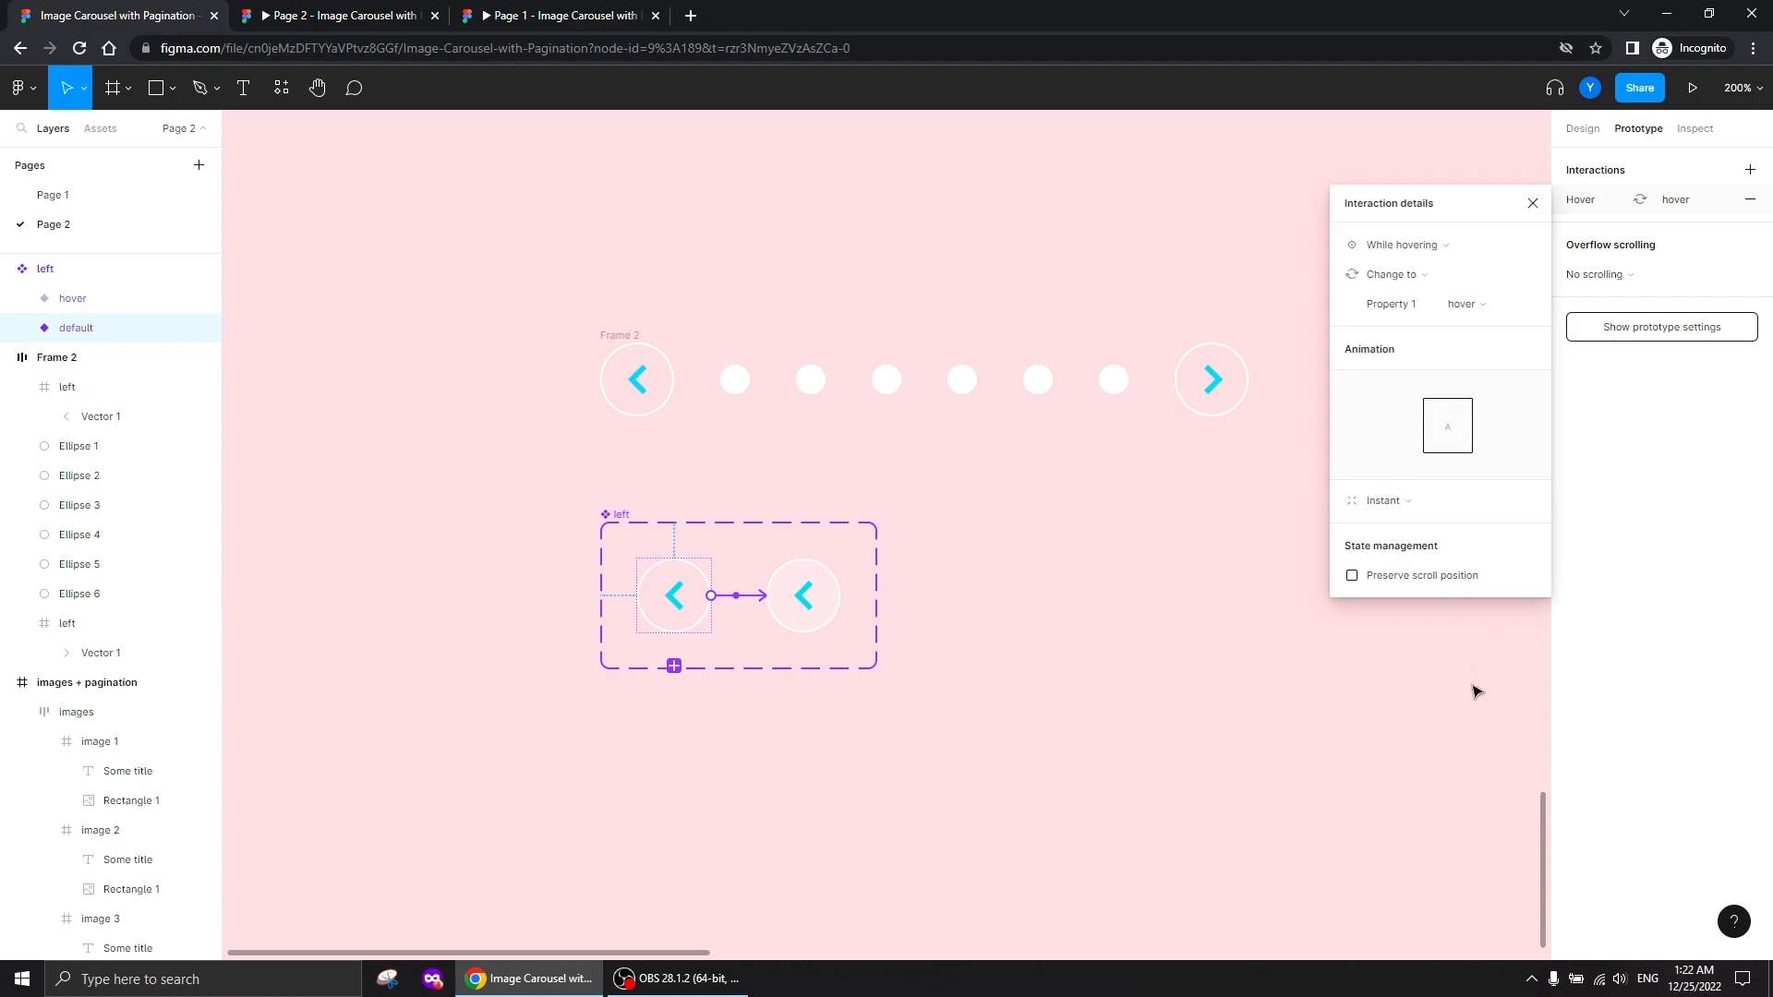
Set the hover interaction's animation to Dissolve with a duration of 200 ms and clear the selection
left_click(1390, 500)
left_click(1382, 526)
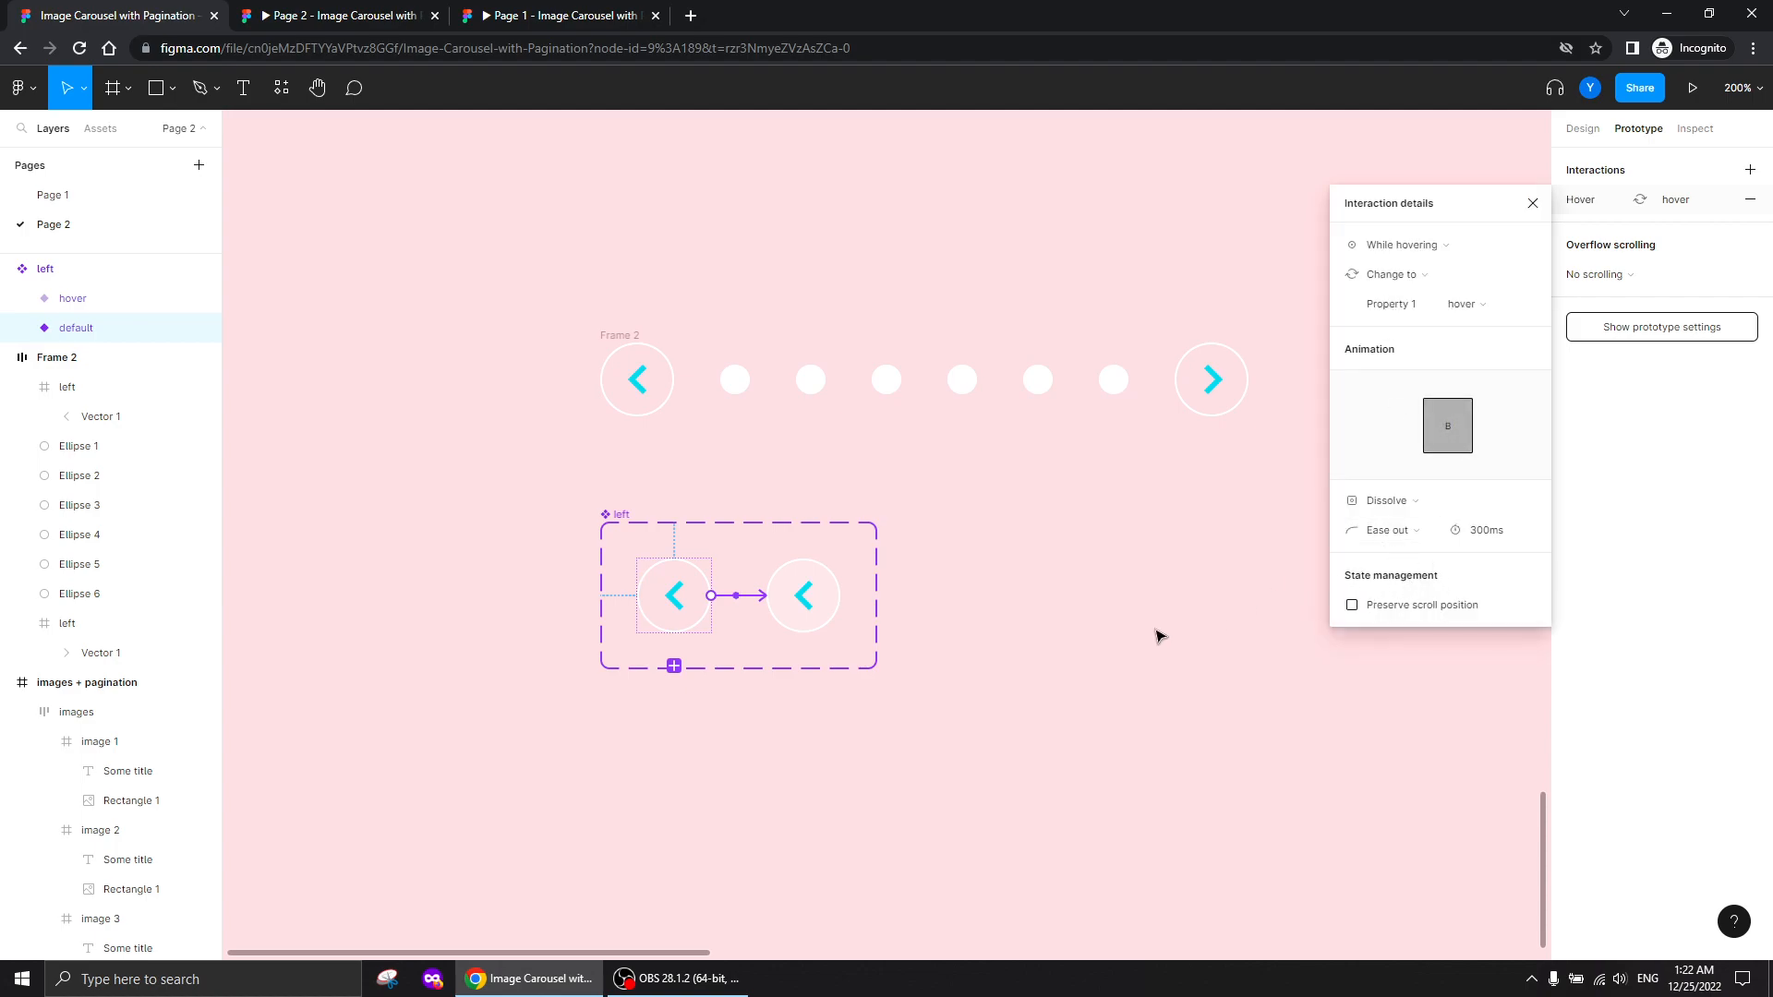
left_click(1464, 530)
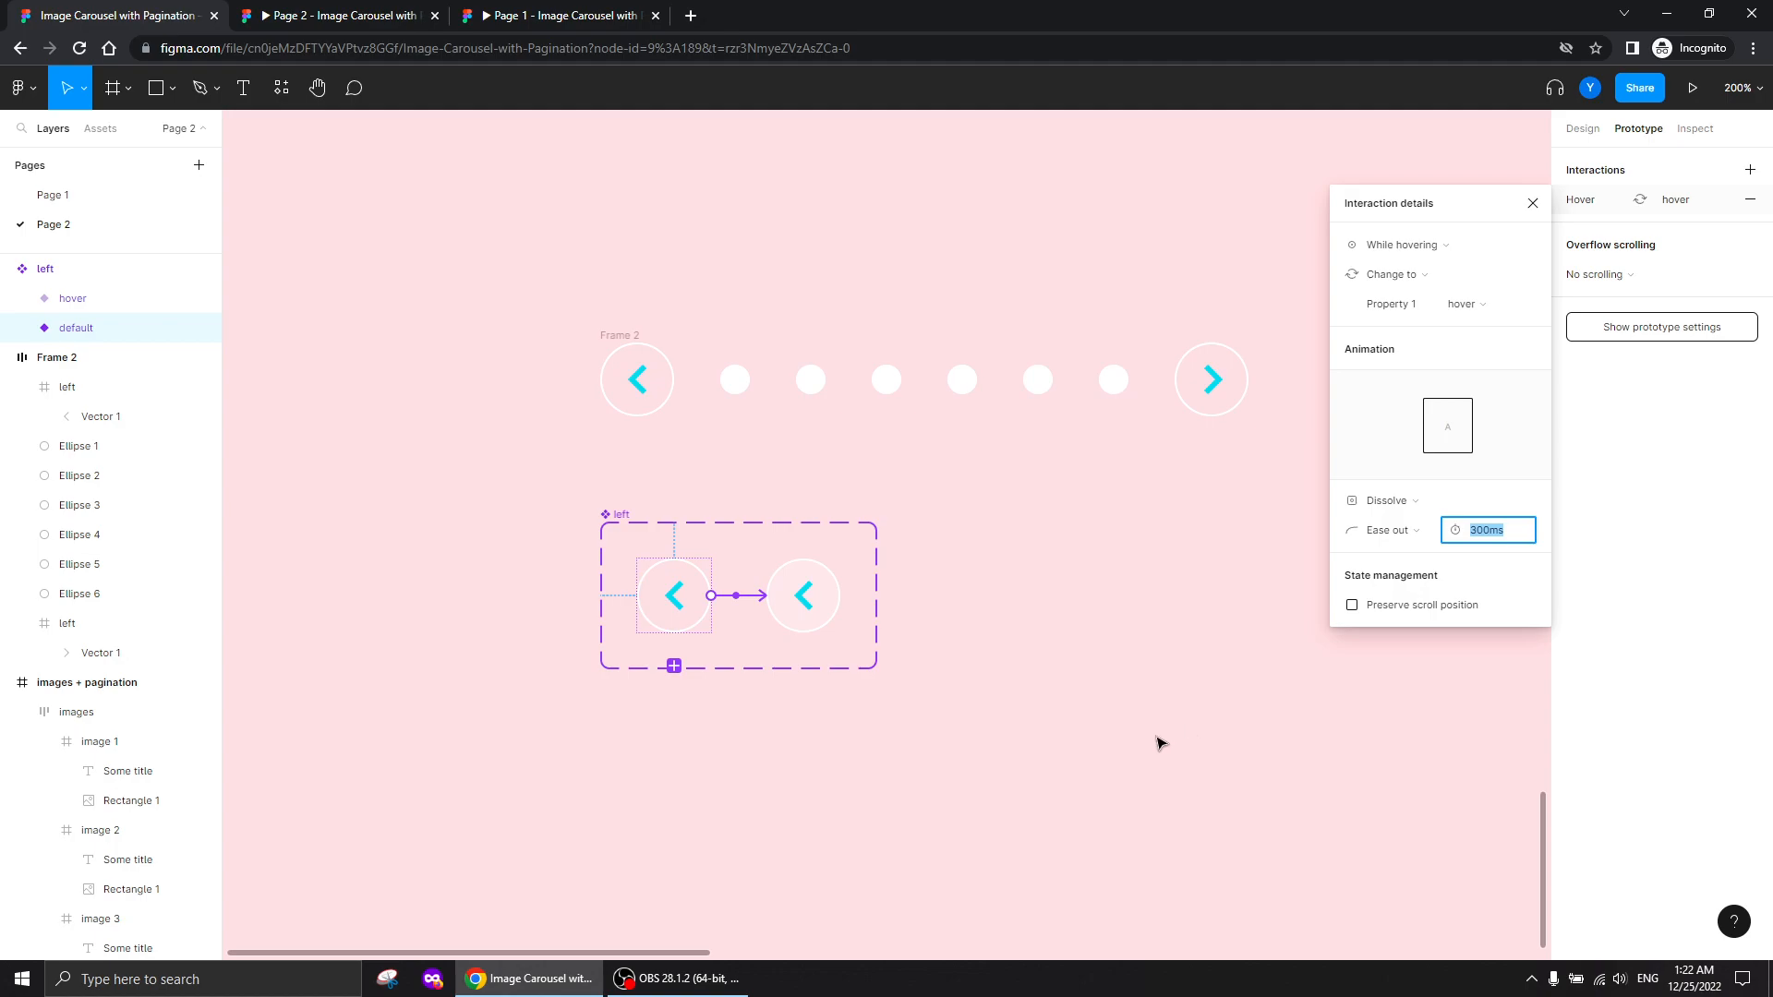
type("200")
key("Return")
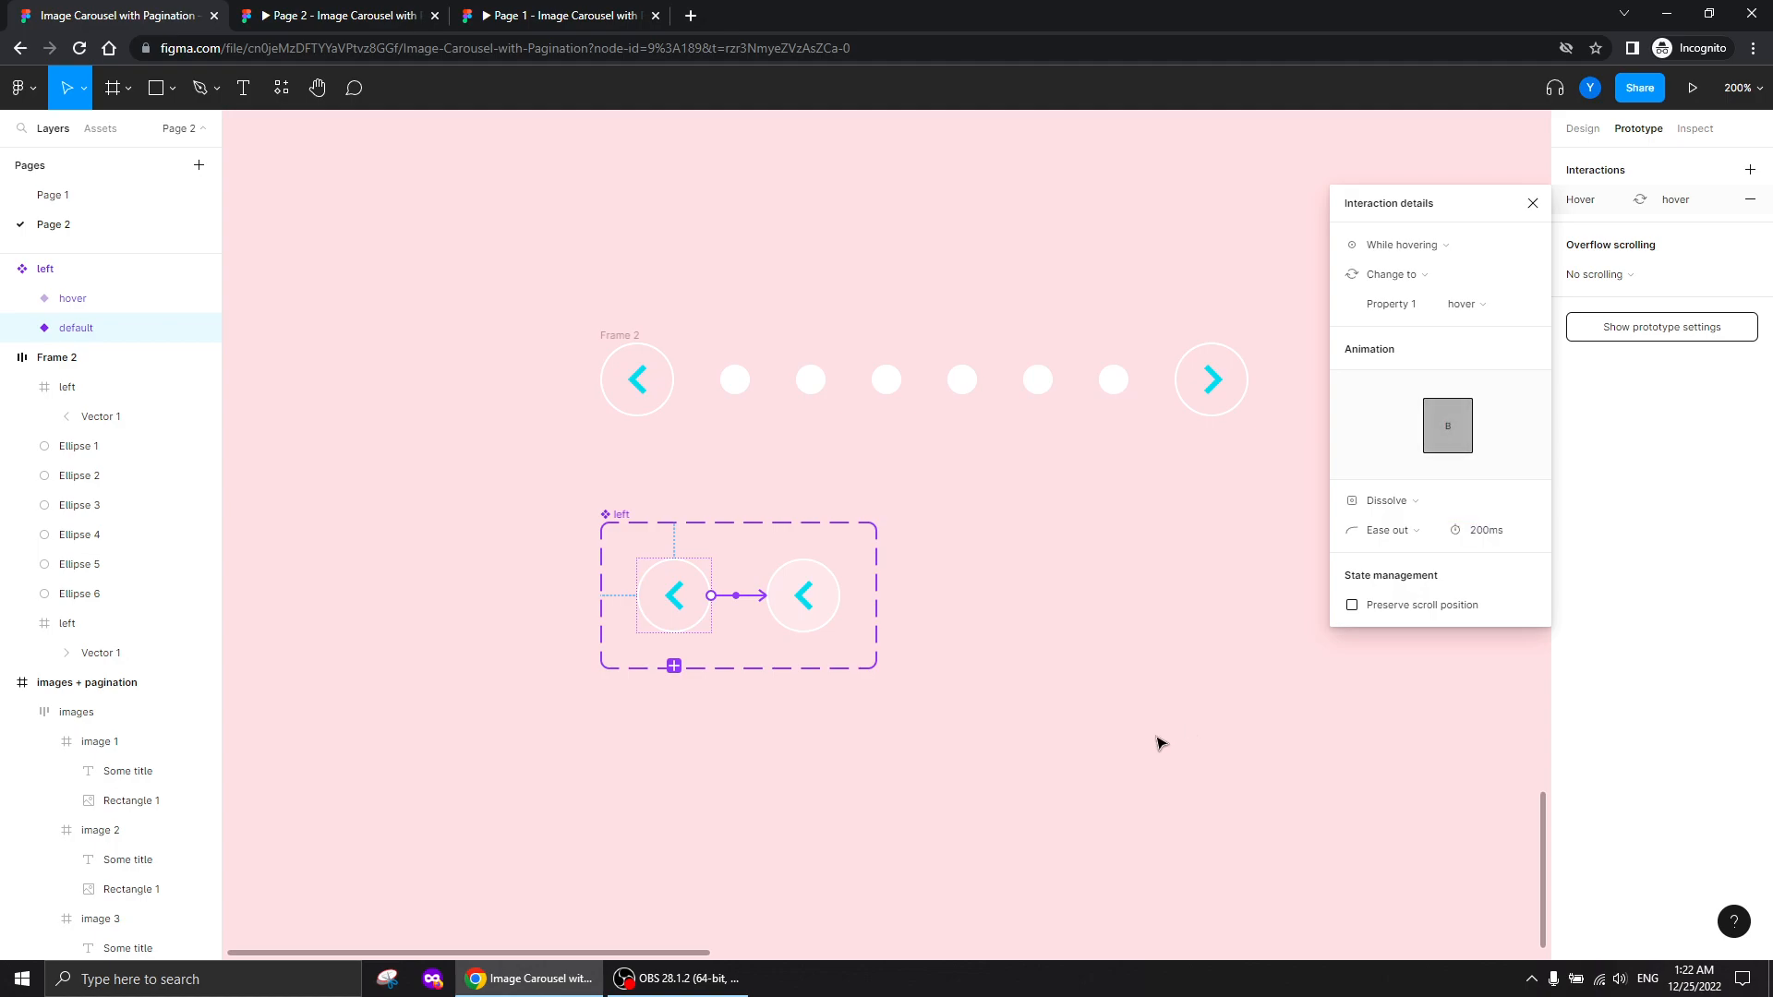
left_click(660, 802)
Duplicate the left component set below the original and rename the copy right
left_click_drag(616, 519, 449, 429)
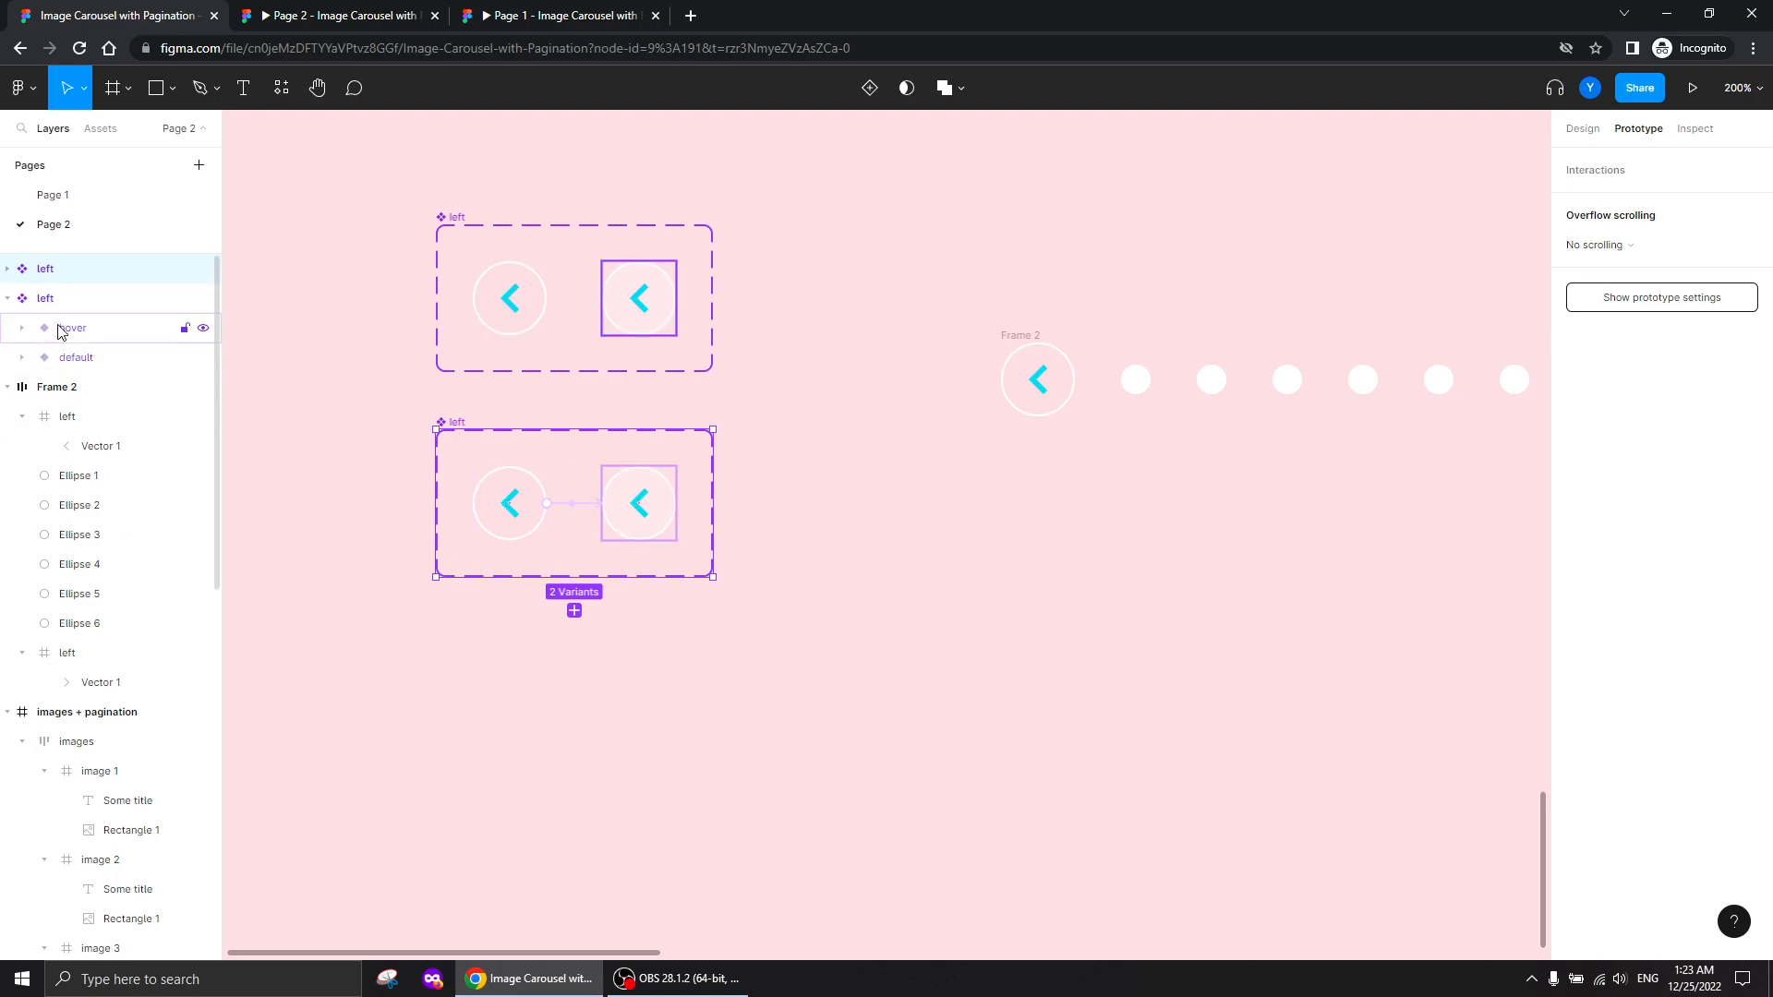
double_click(46, 269)
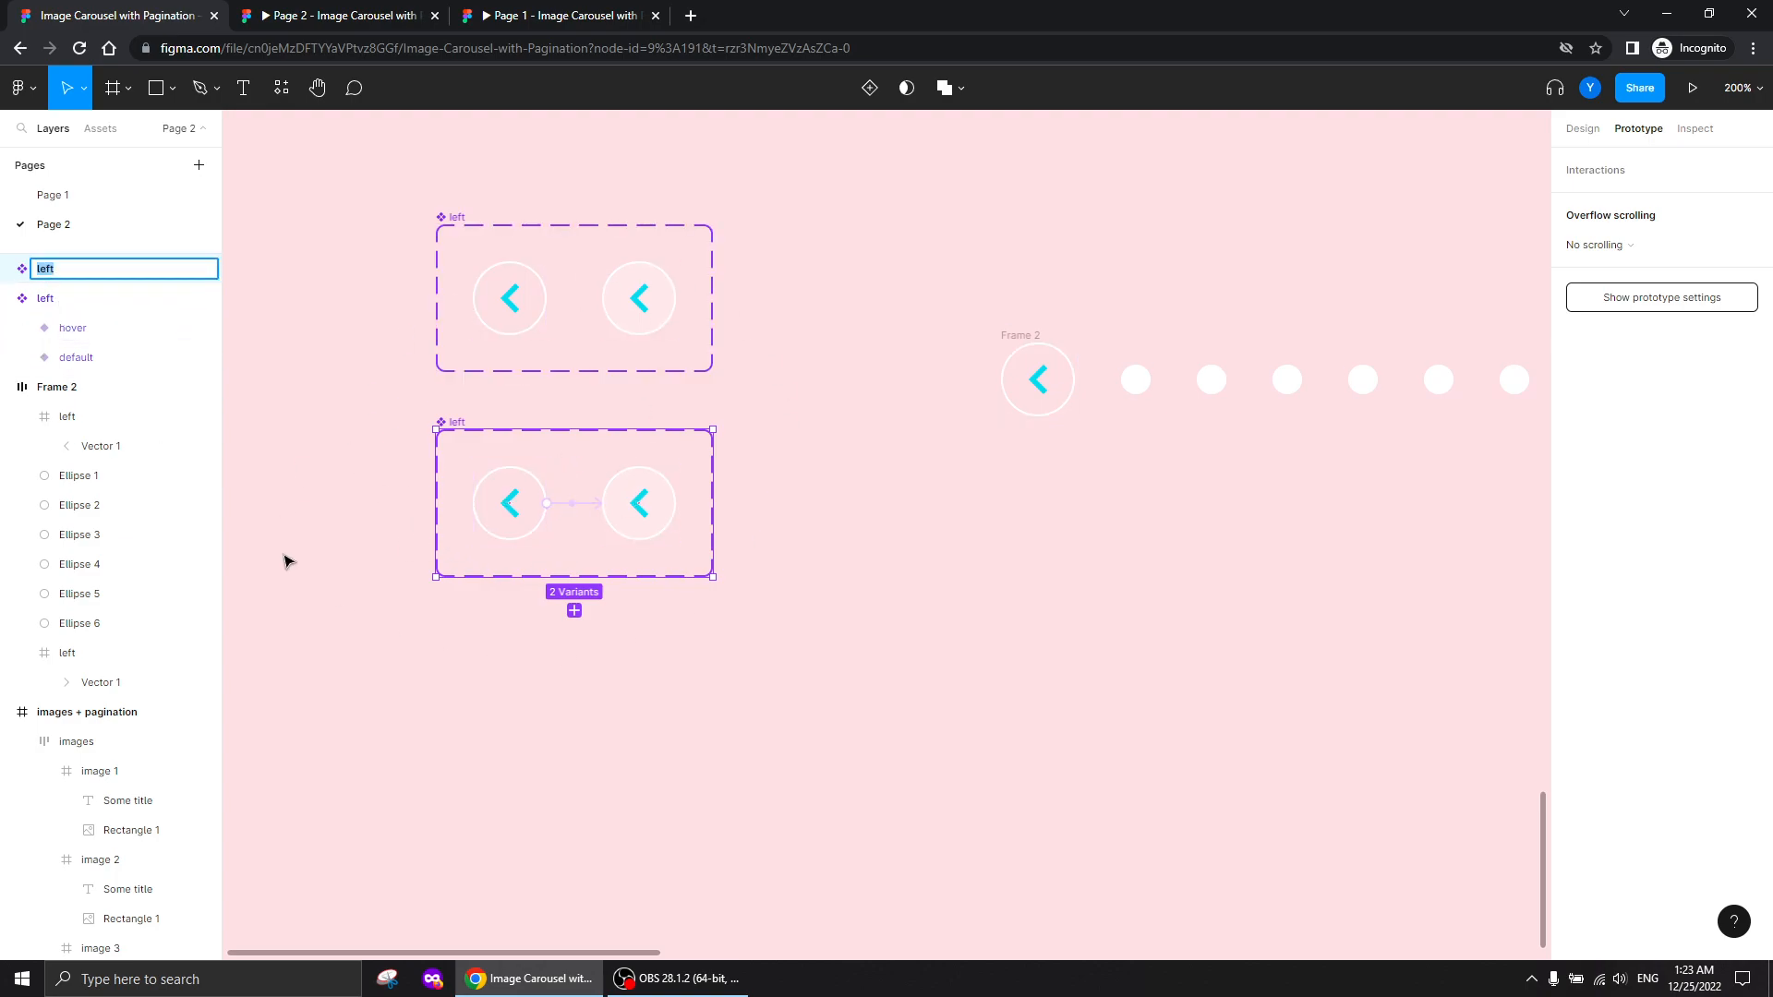
key("Return")
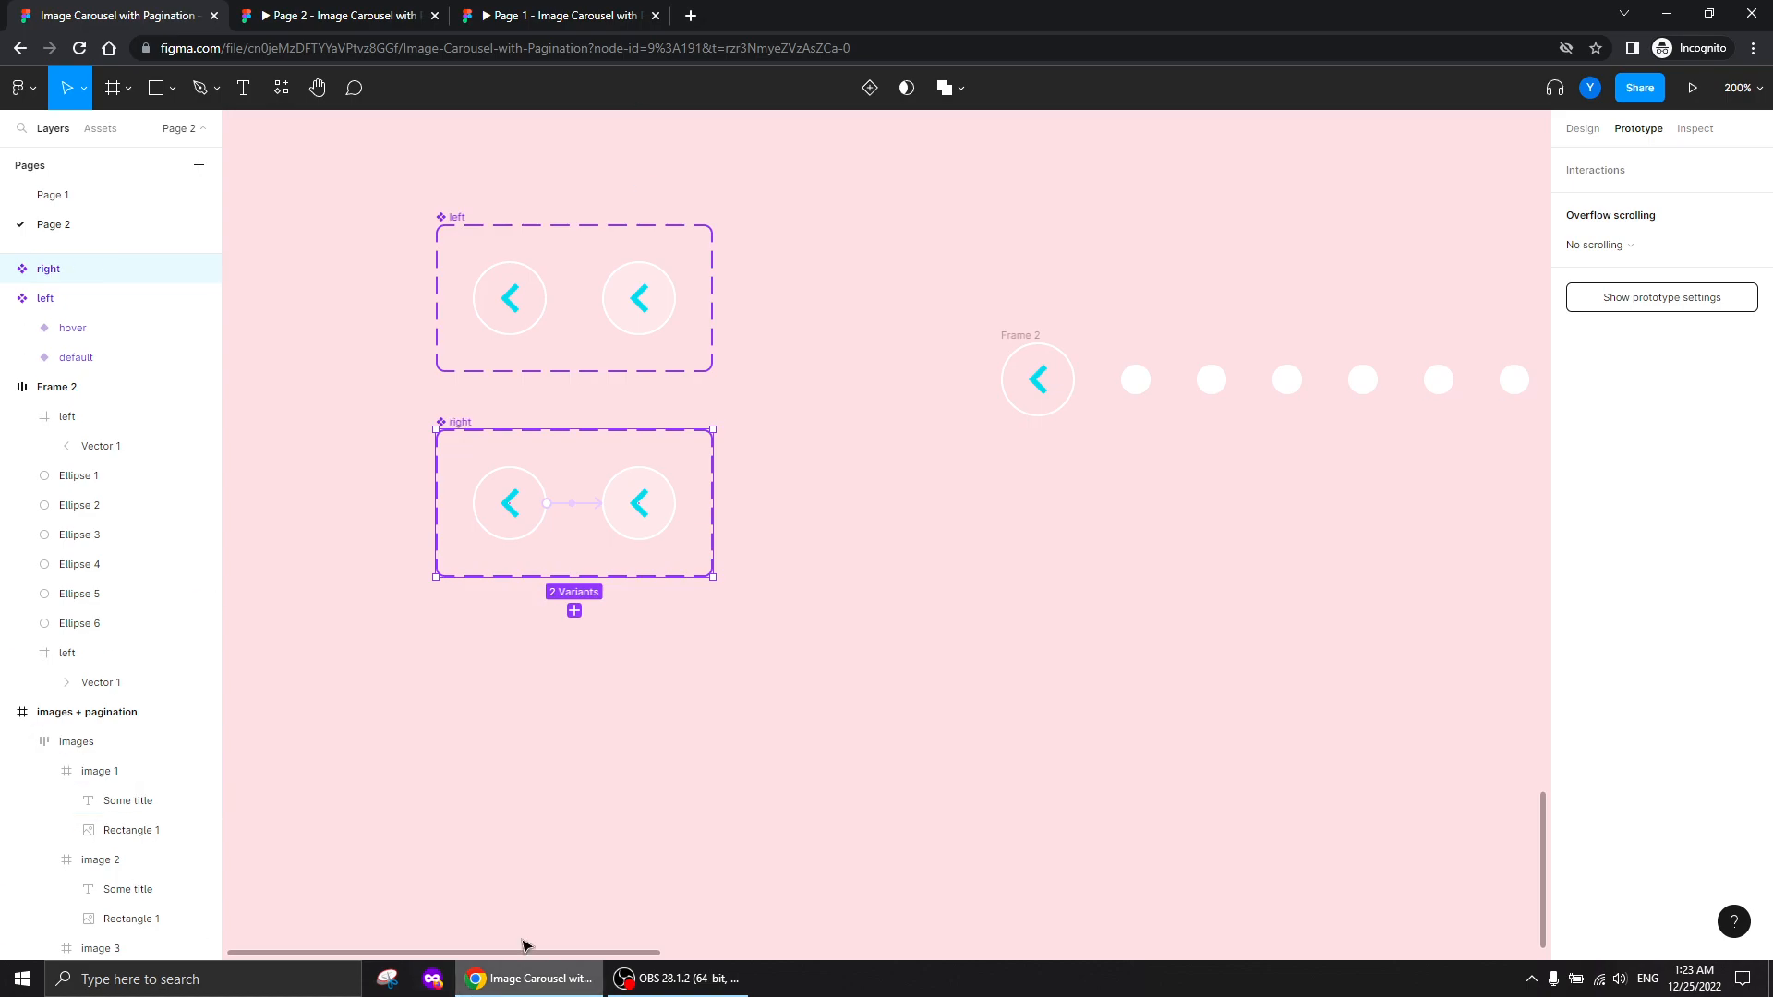
Flip the arrow vectors horizontally in the default and hover variants of the right component set
scroll(470, 632, "left", 5)
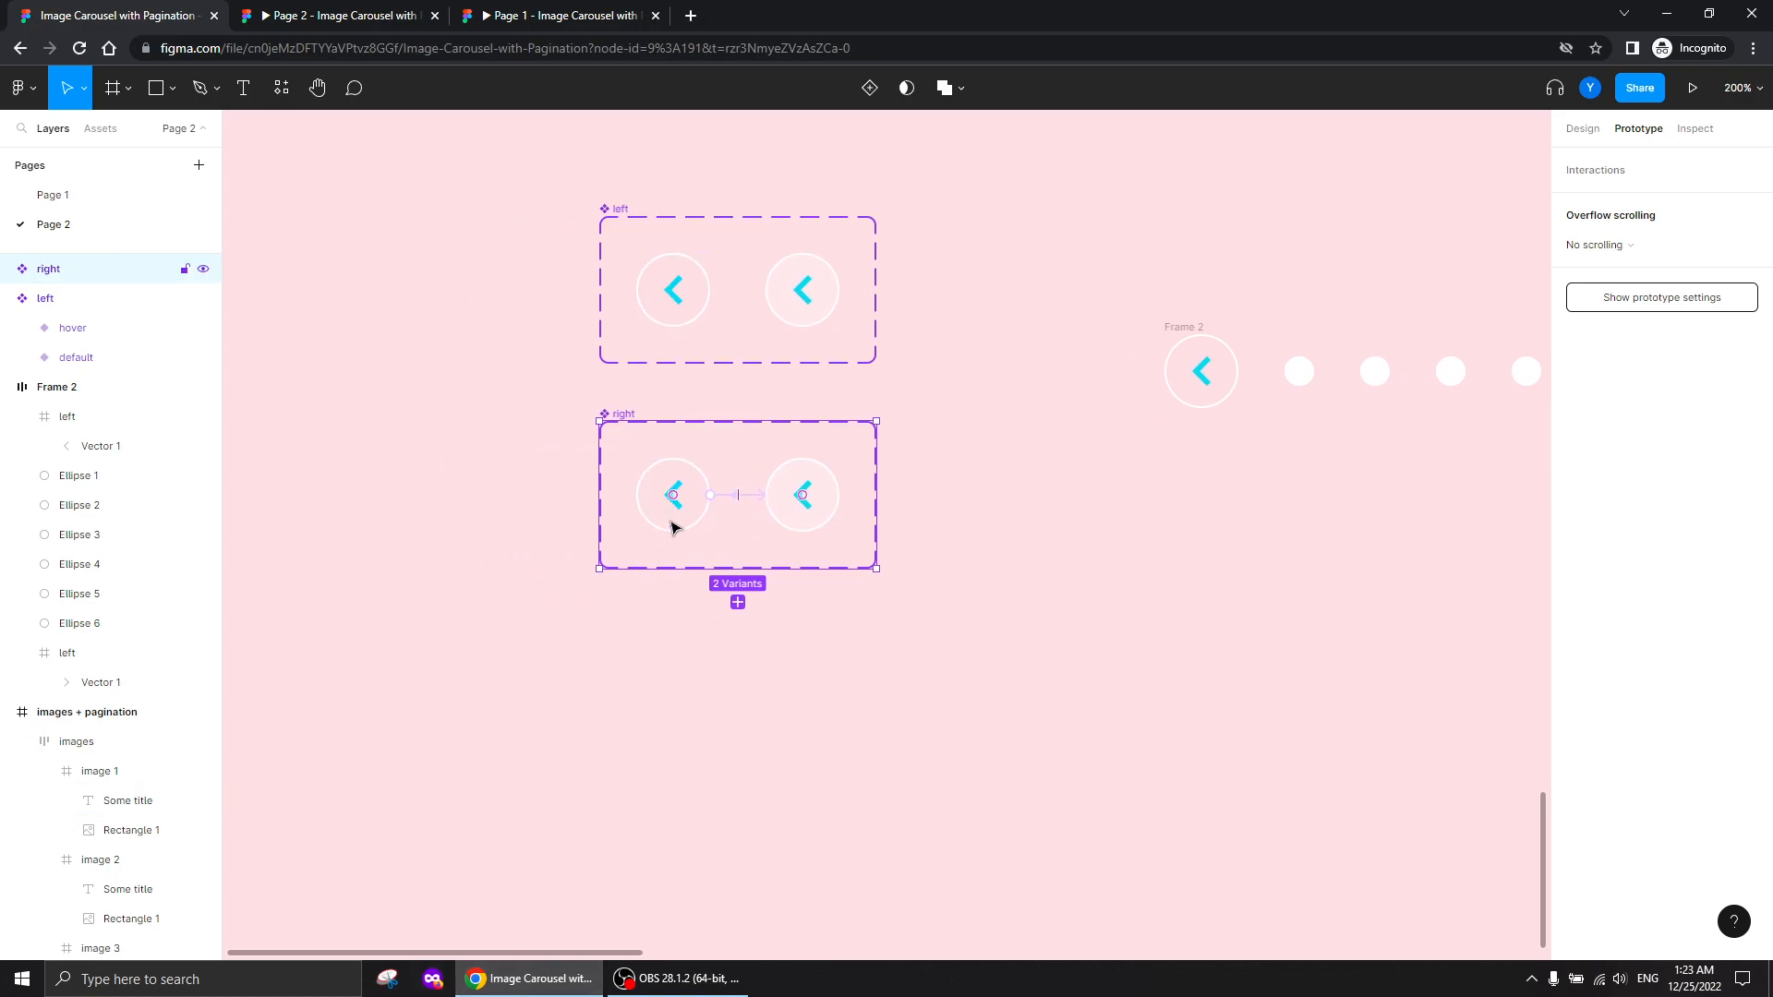
left_click(591, 652)
left_click(673, 495, "ctrl")
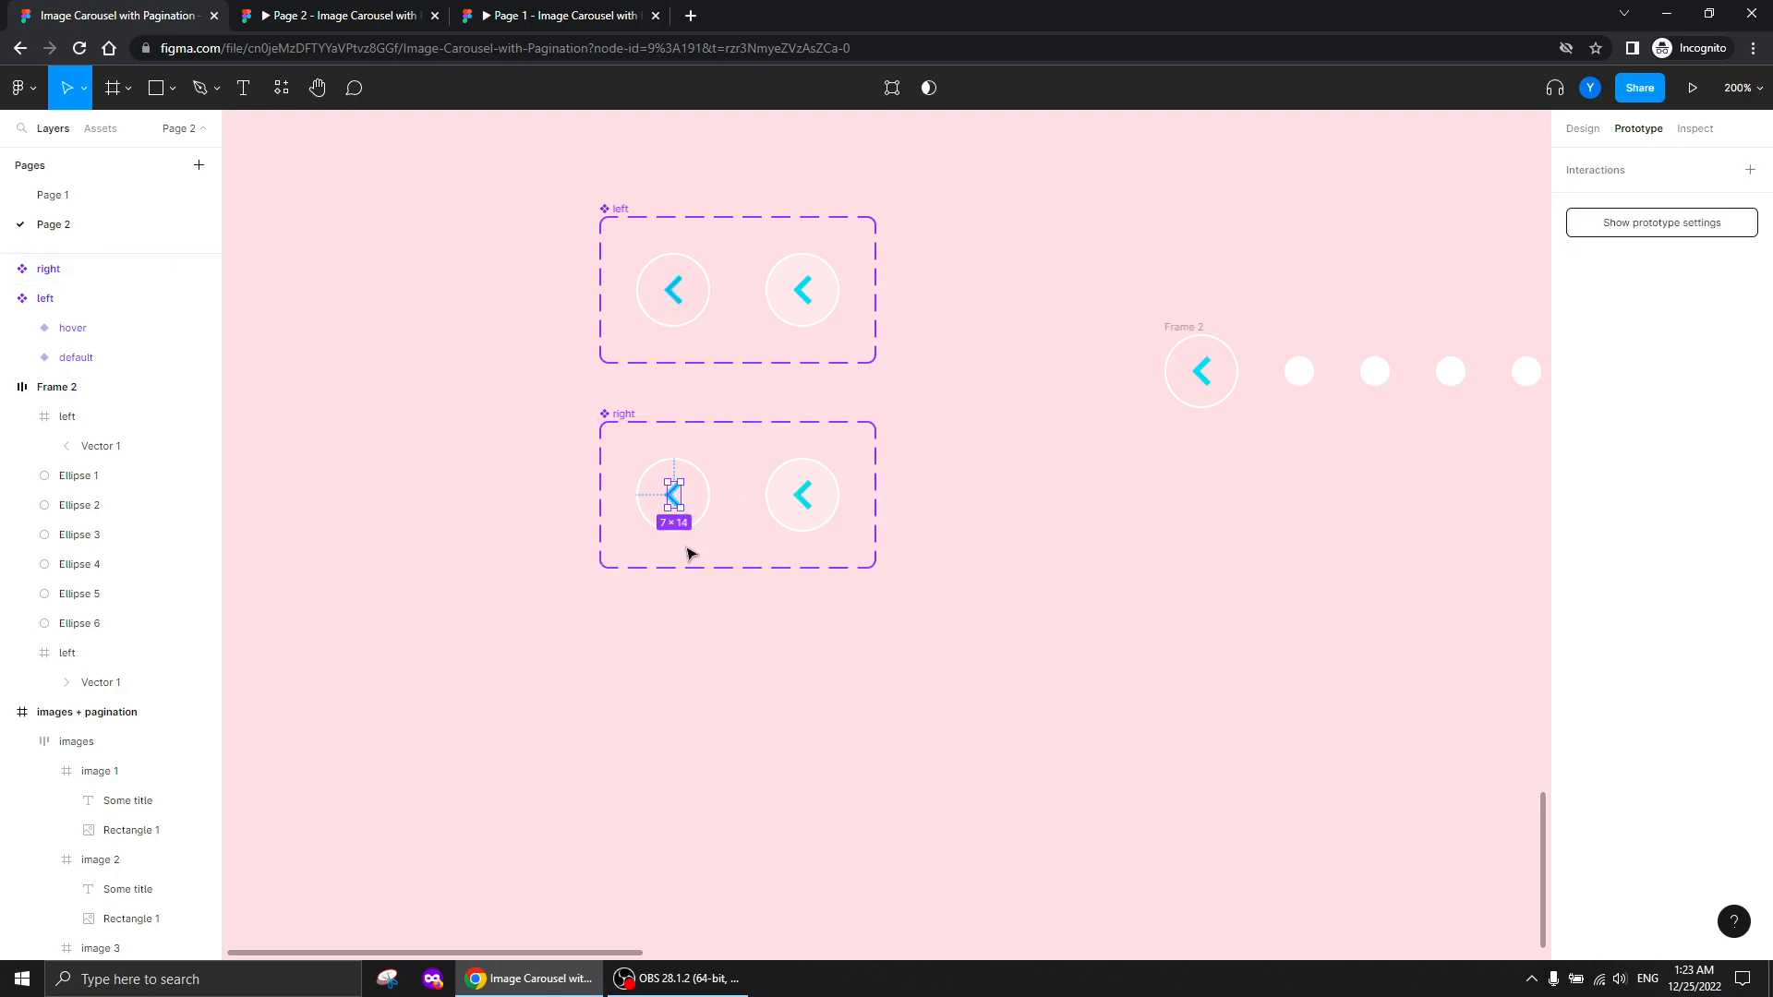
key("shift+h")
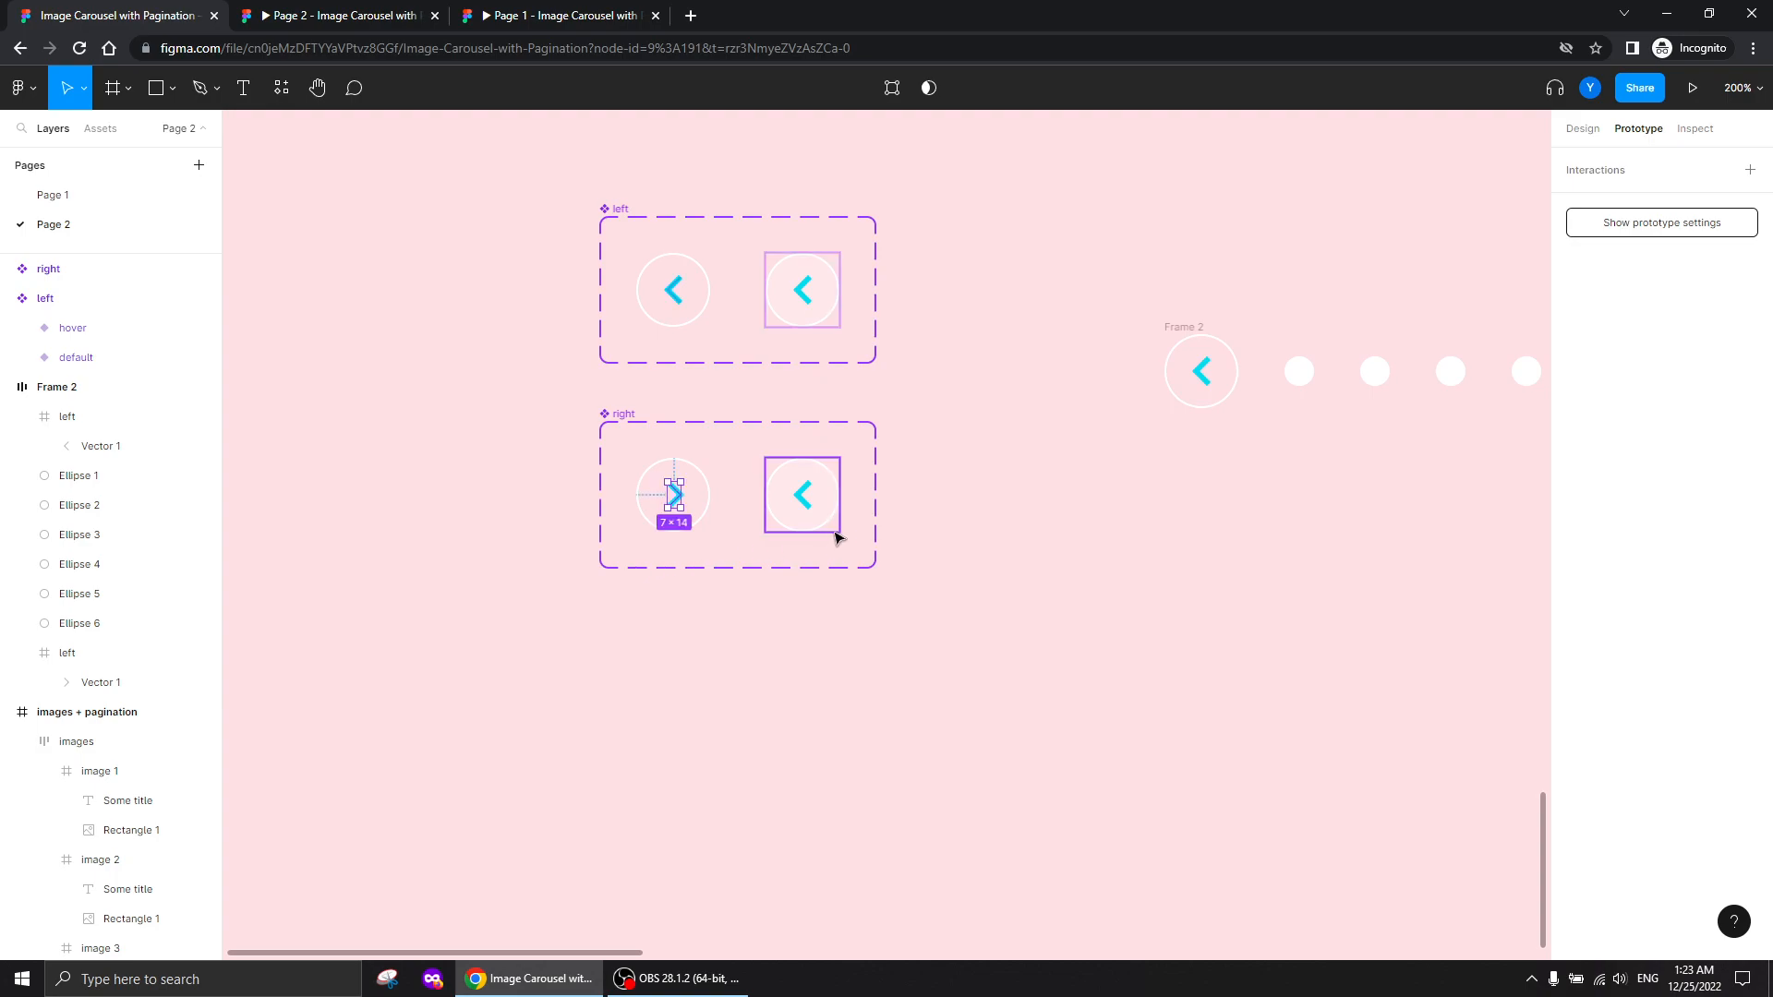
left_click(804, 496, "ctrl")
key("shift+h")
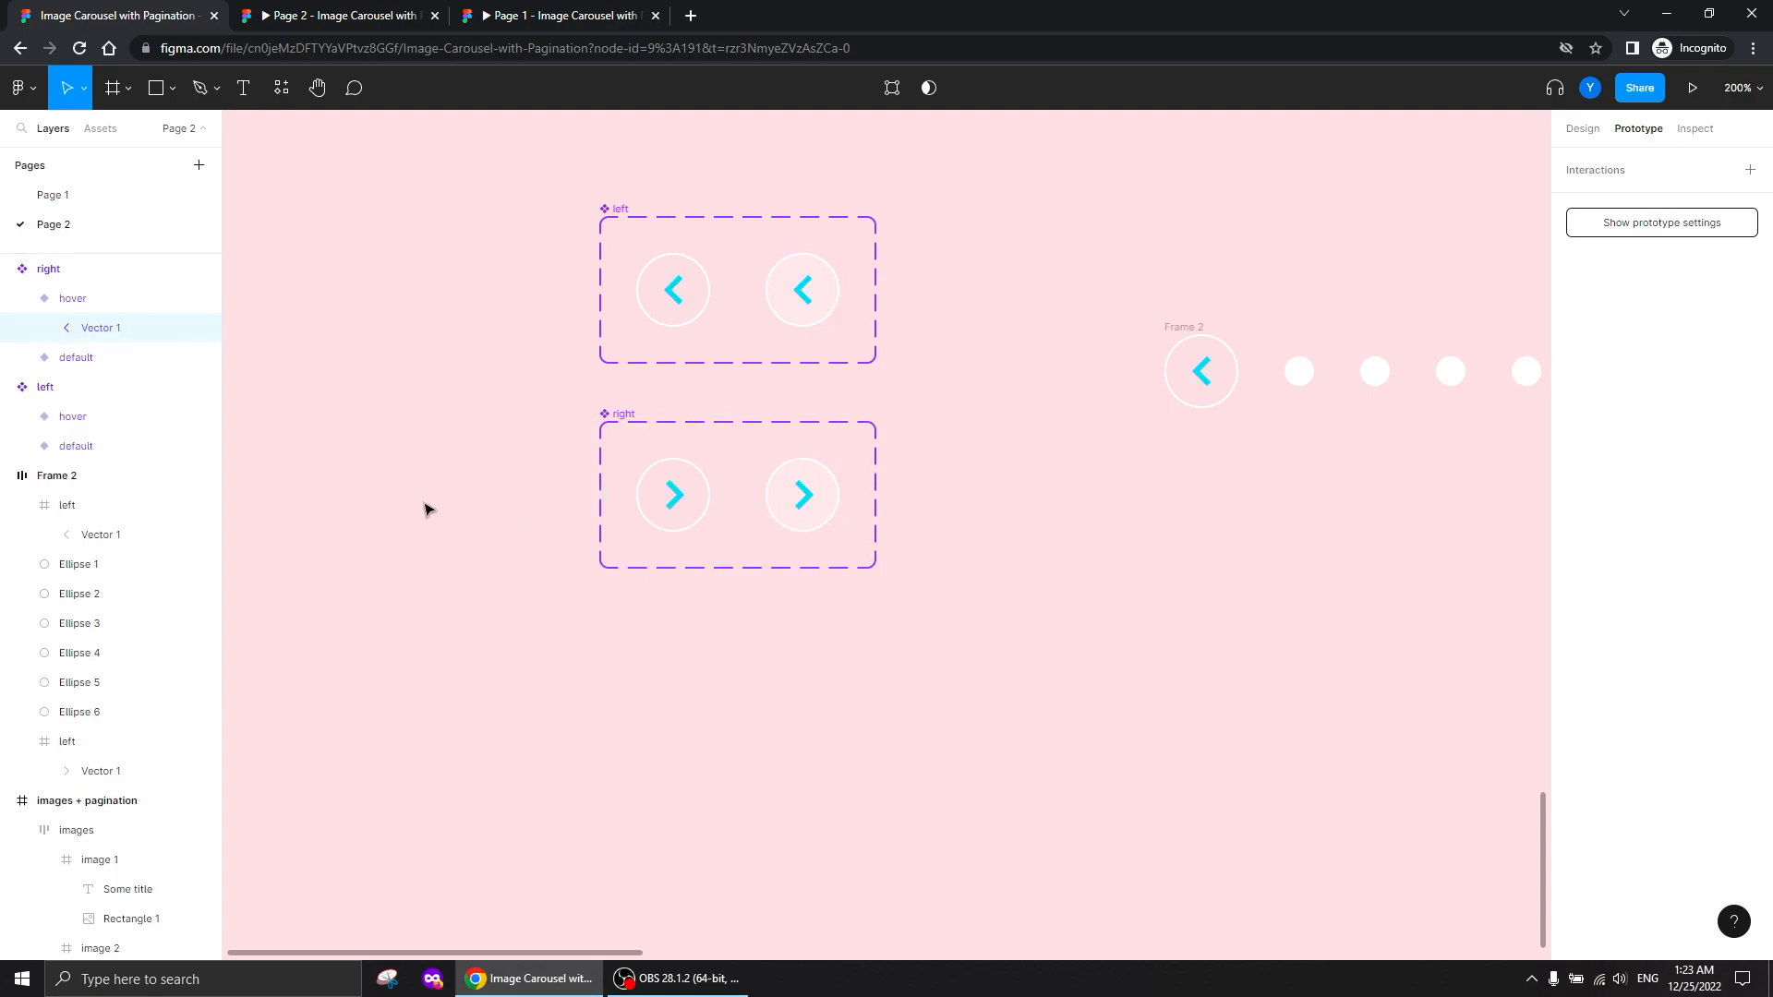
left_click(696, 668)
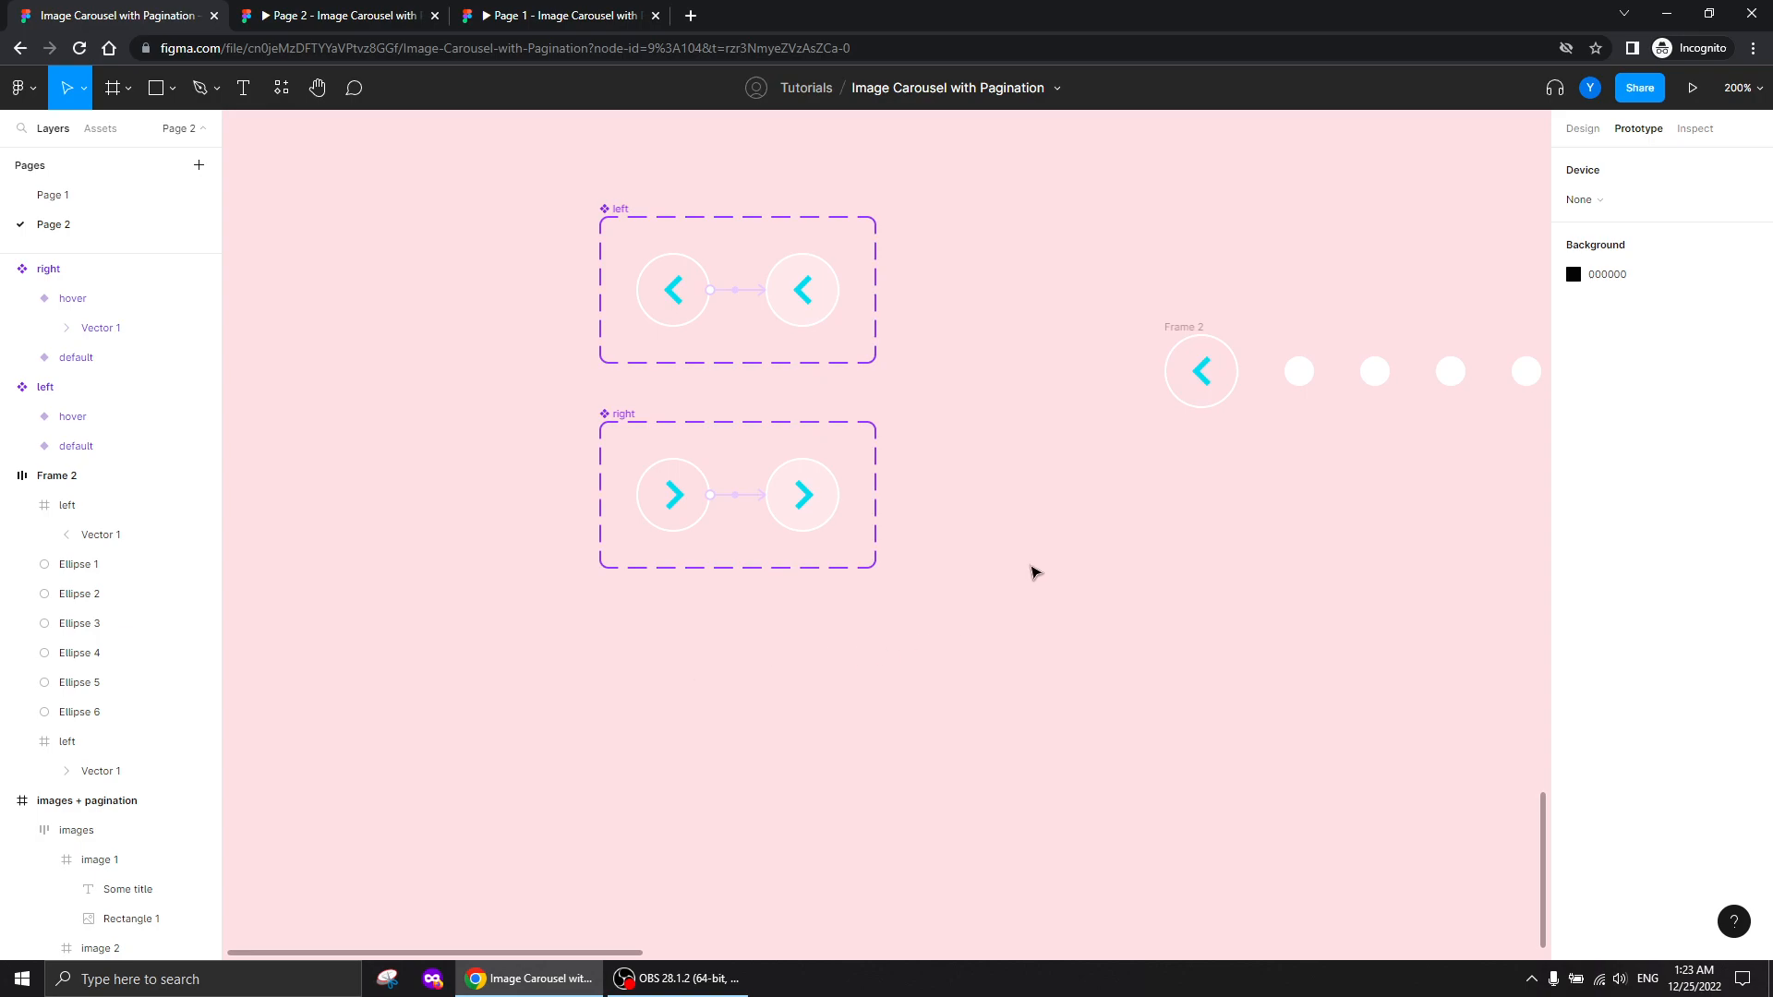
Move the loose pagination row clear of the component sets and place both sets above it, aligned to its left edge
scroll(1034, 577, "right", 4)
scroll(702, 633, "down", 3, "ctrl")
left_click_drag(867, 463, 378, 351)
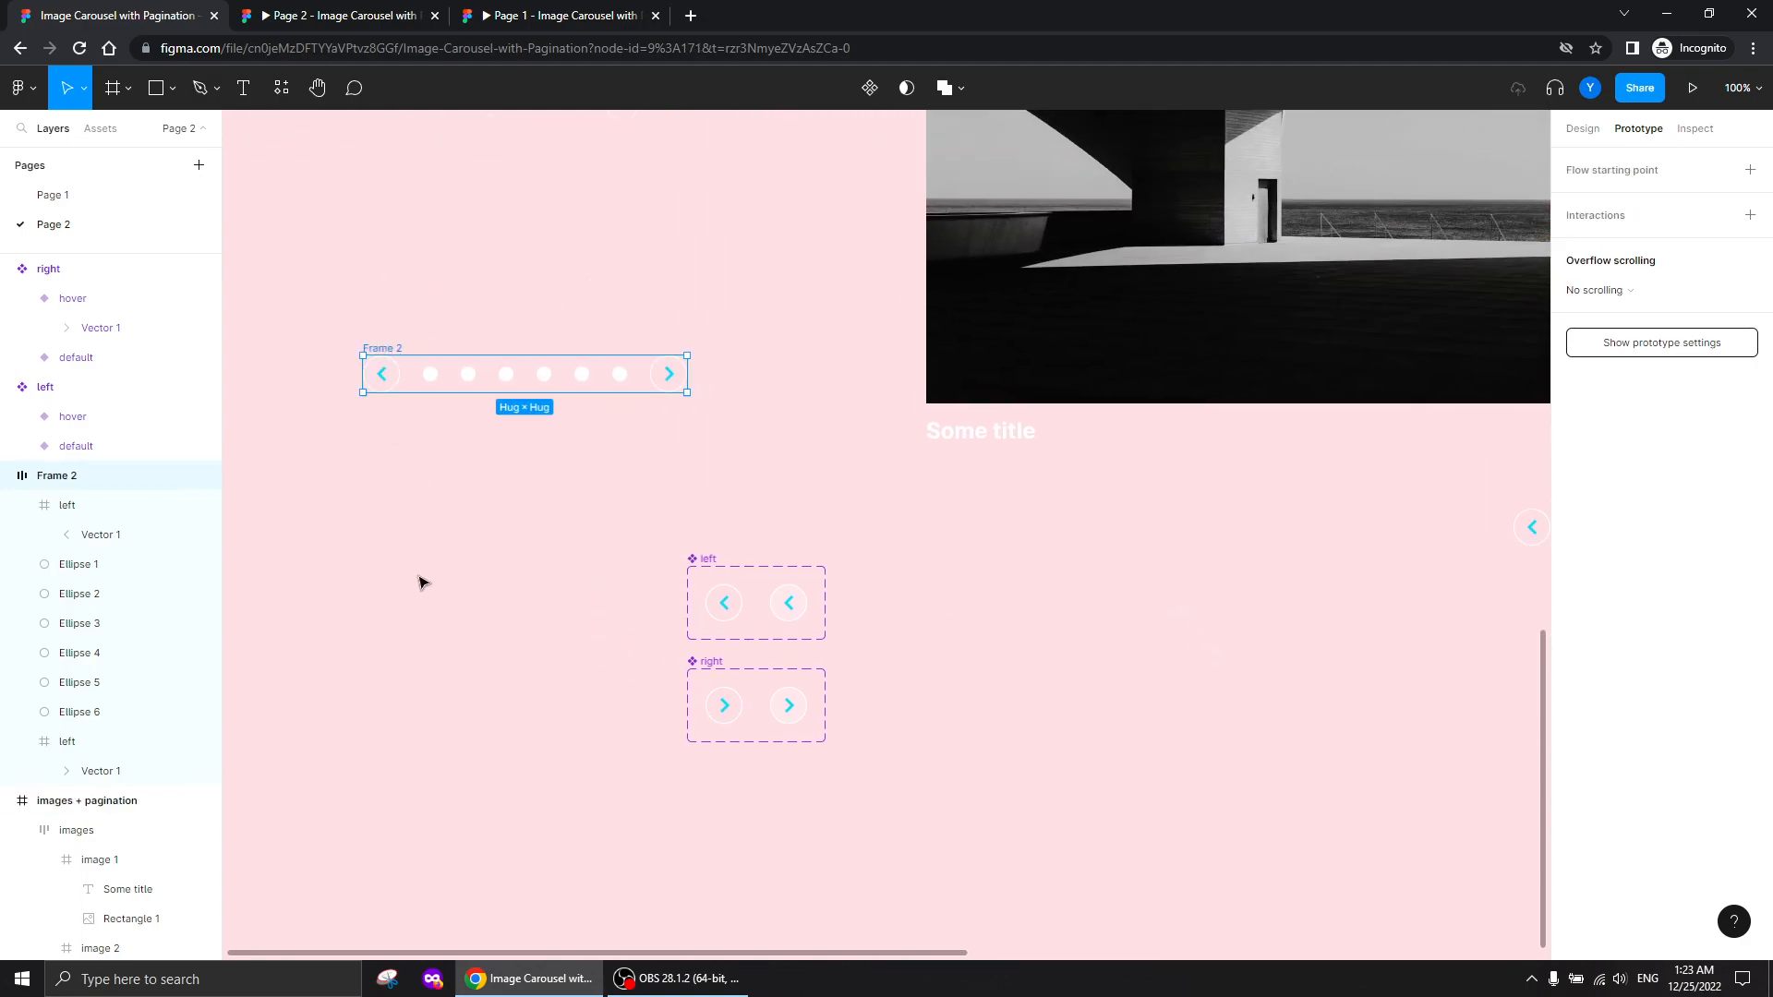
scroll(418, 582, "left", 3)
left_click(1149, 664)
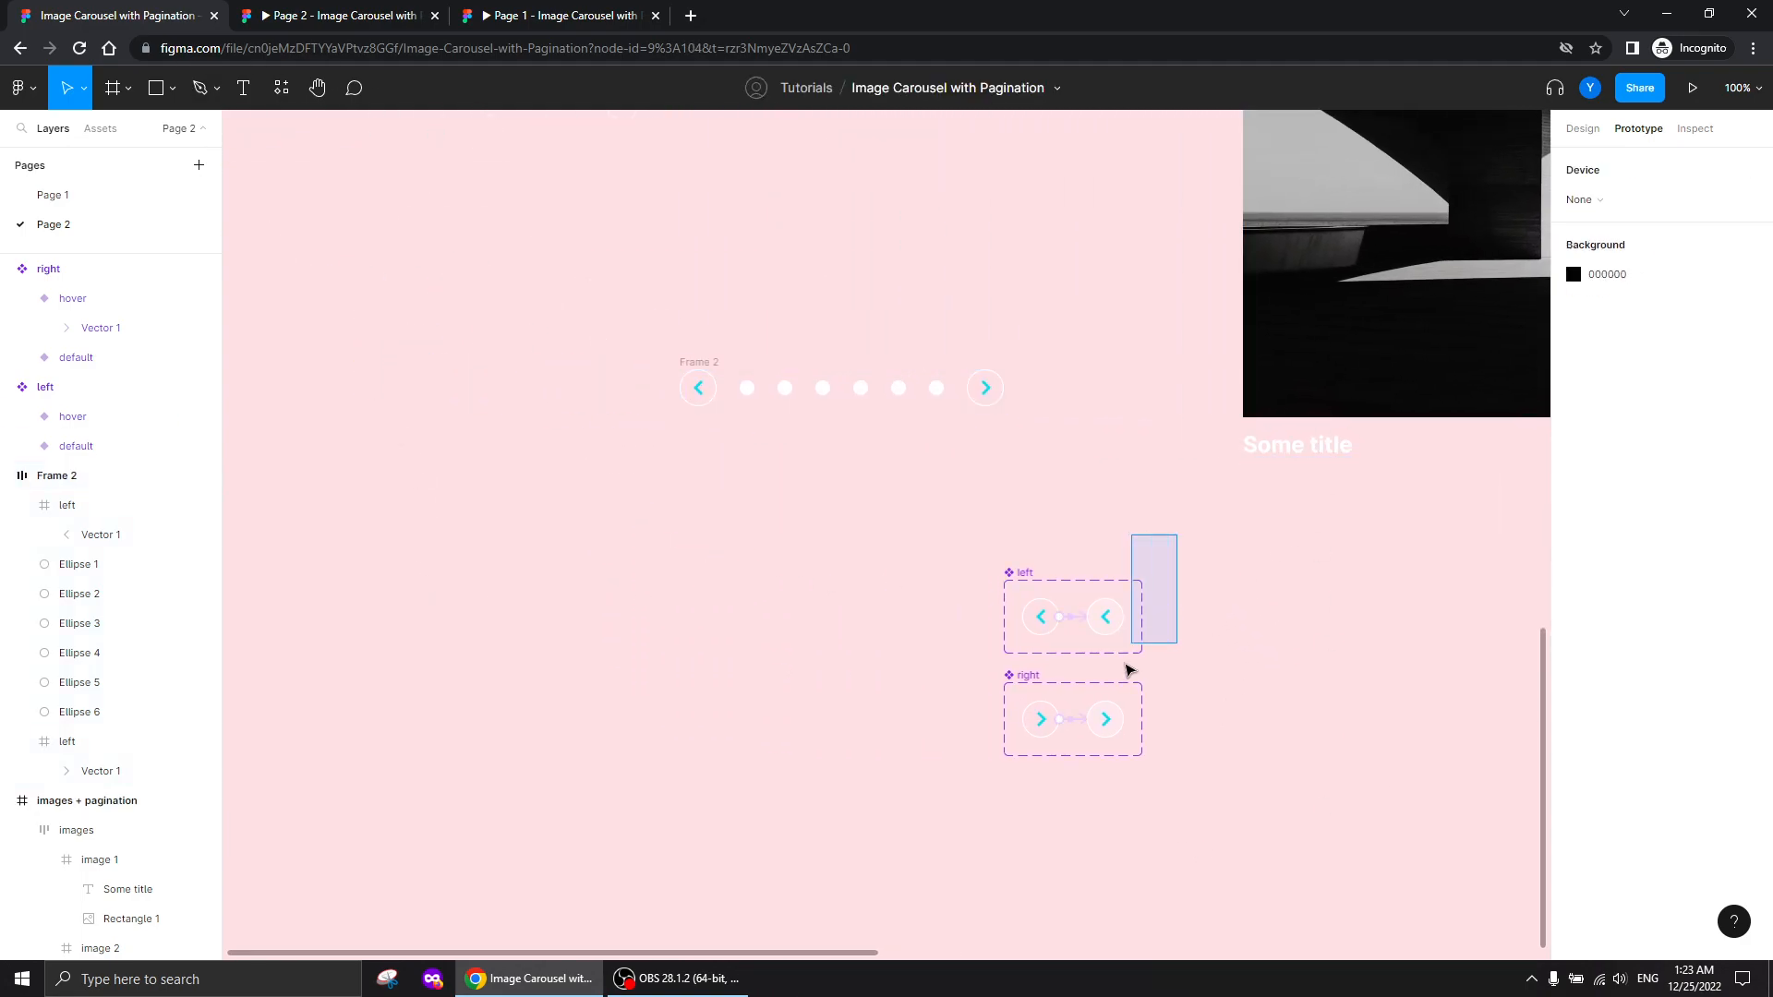
left_click_drag(931, 565, 1173, 845)
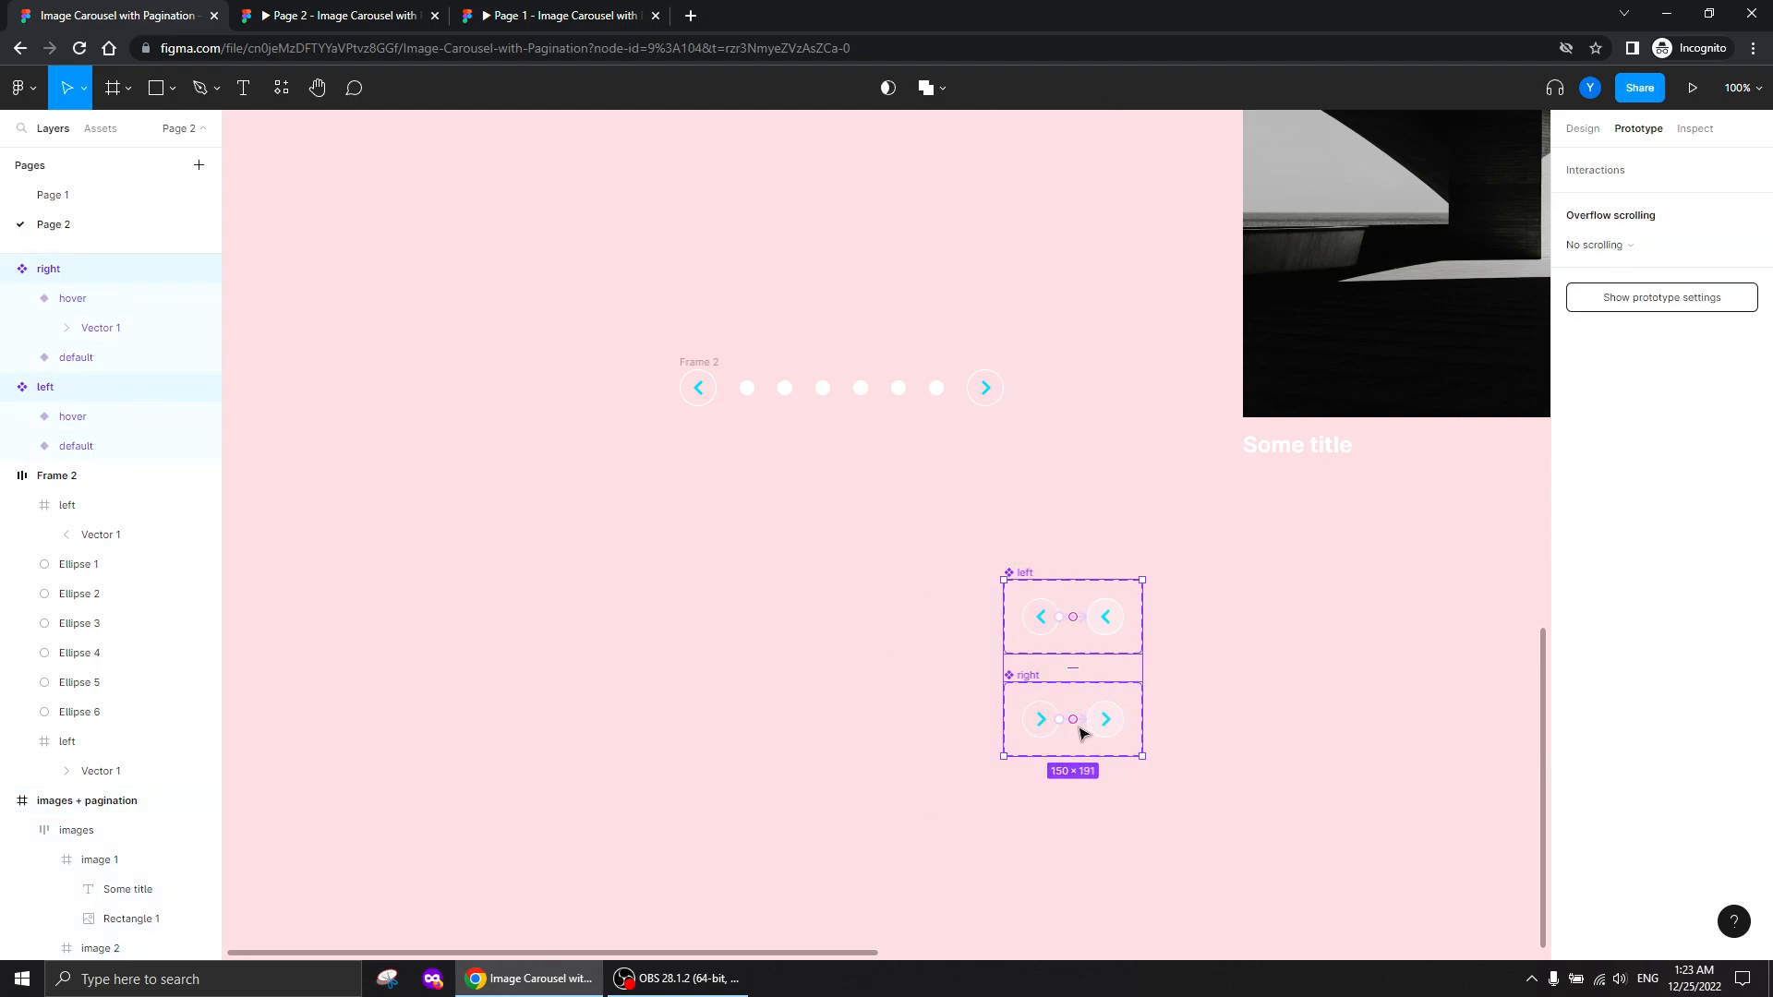
left_click_drag(1016, 575, 697, 213)
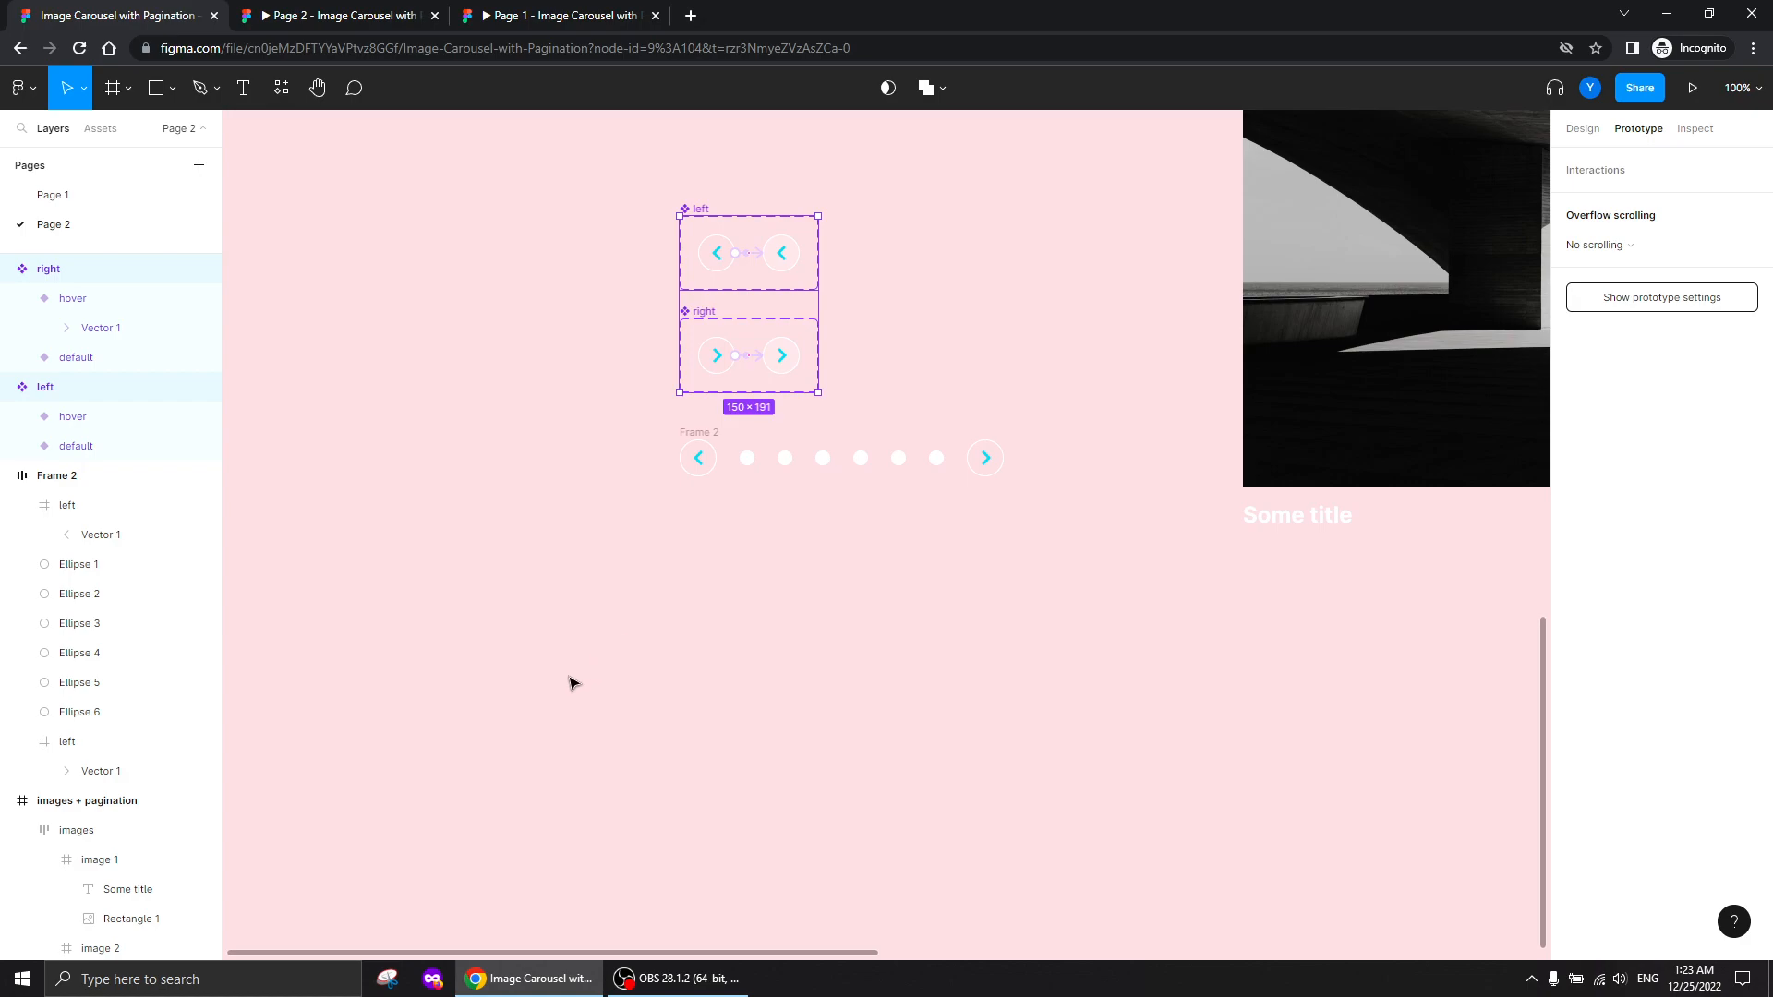
Set the fill opacity of the second through sixth pagination dots in the loose row to 0%
scroll(697, 581, "up", 5)
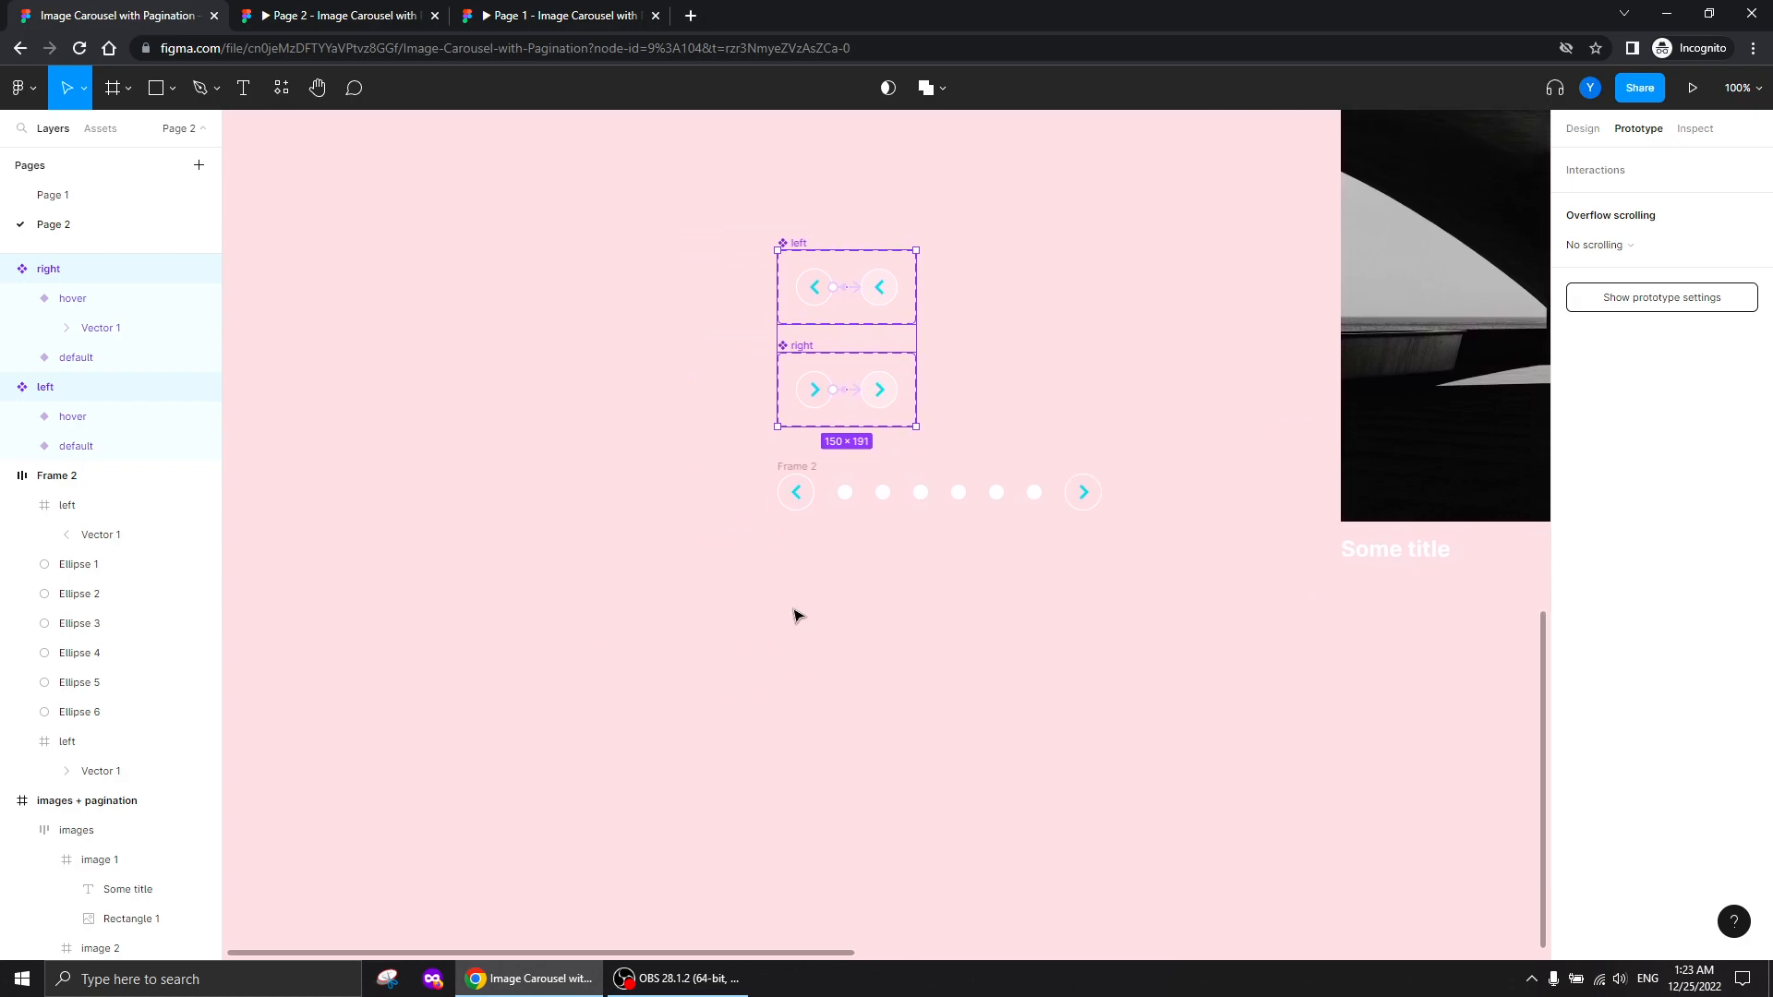
left_click_drag(762, 593, 761, 640)
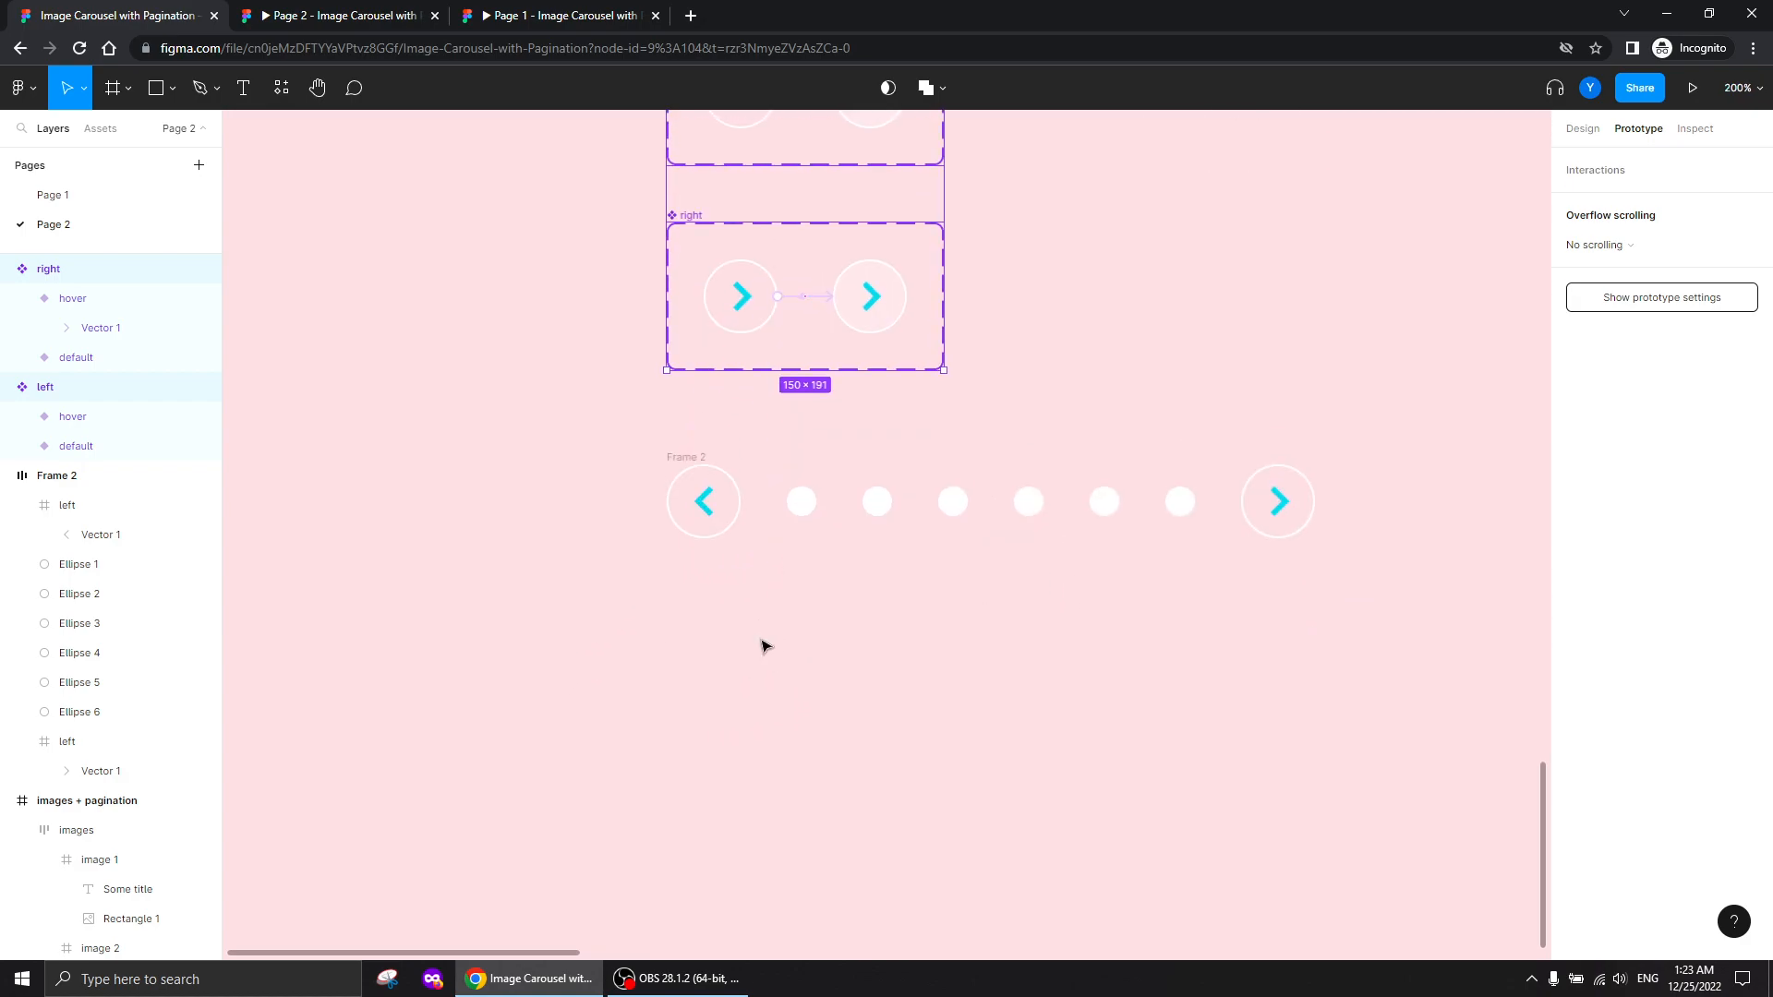
left_click(877, 501)
left_click(952, 501, "shift")
left_click(1028, 502, "shift")
left_click(1104, 502, "shift")
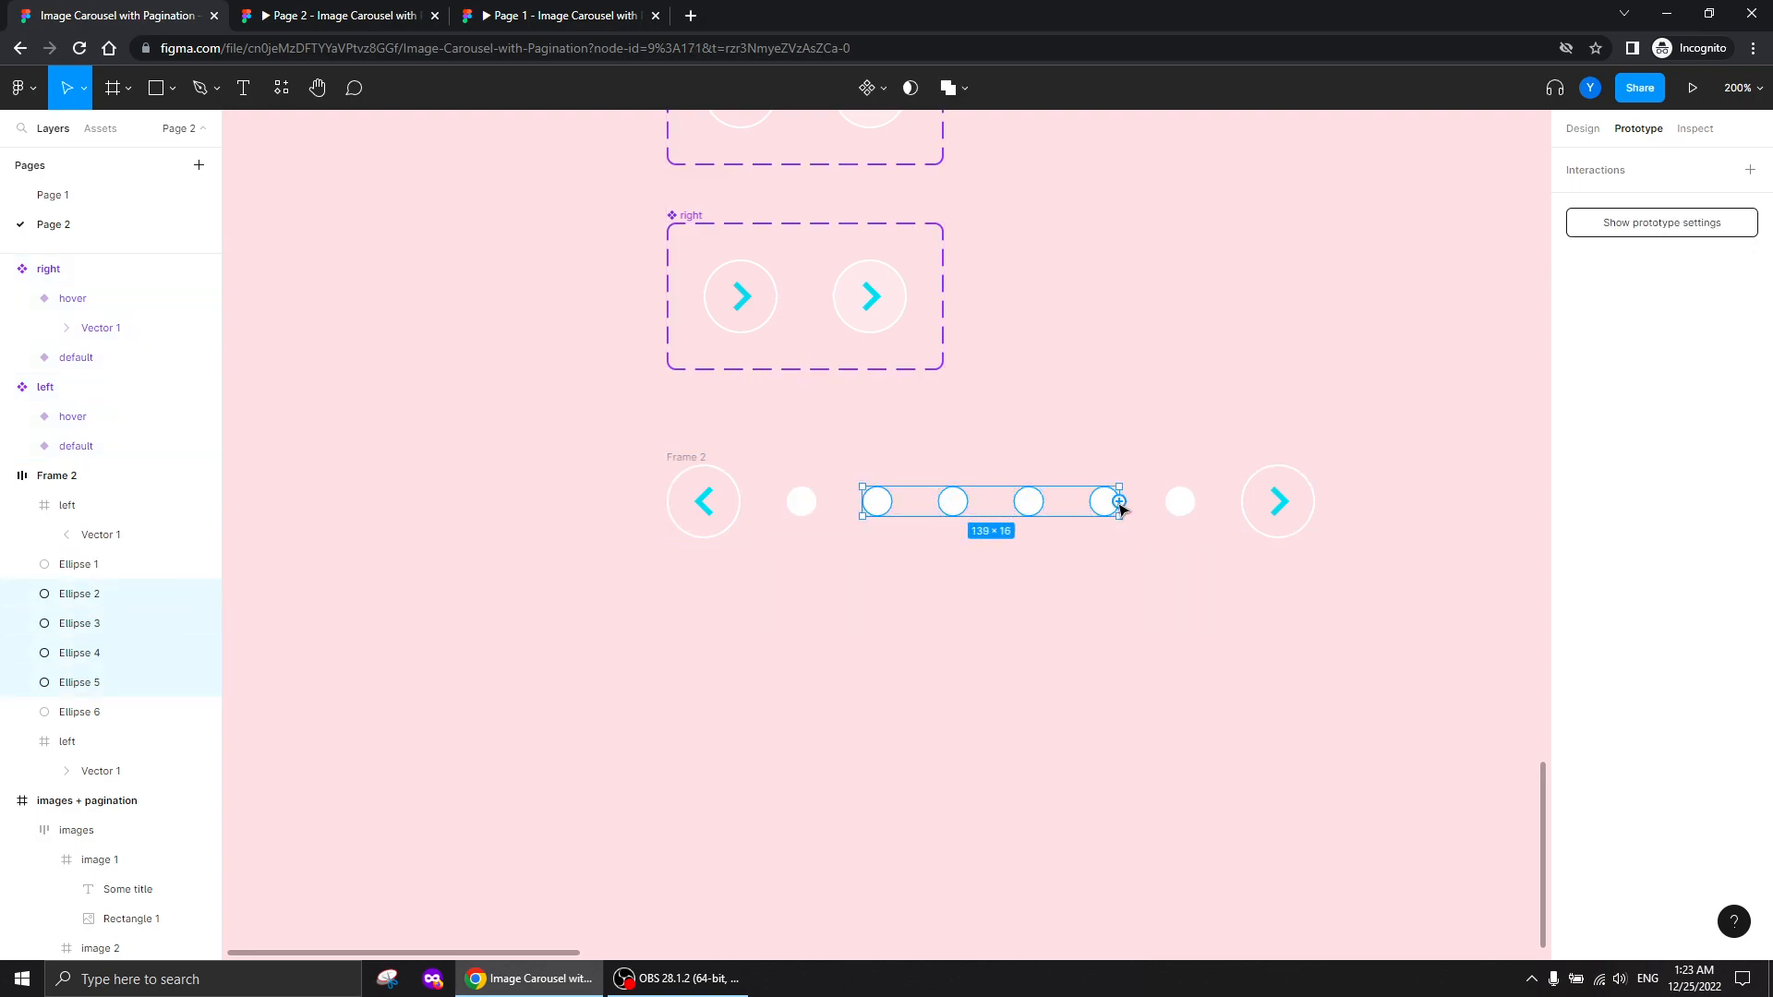
left_click(1168, 507, "shift")
left_click(1580, 129)
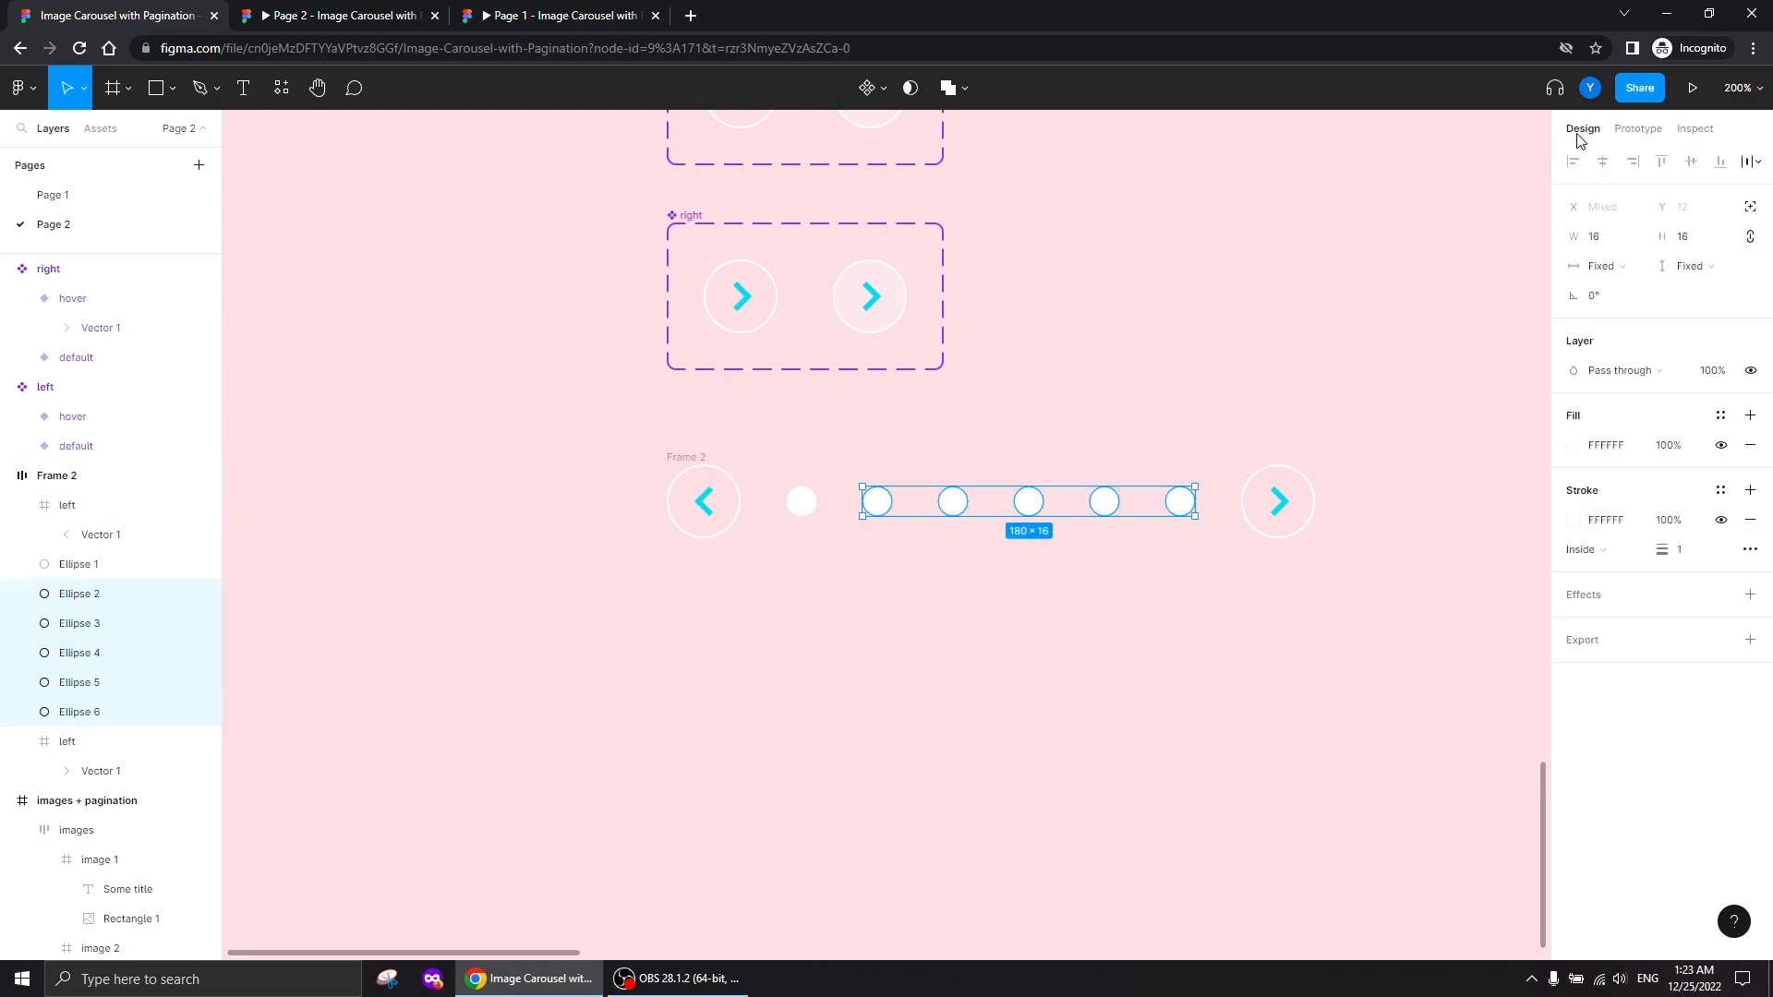
left_click(1668, 445)
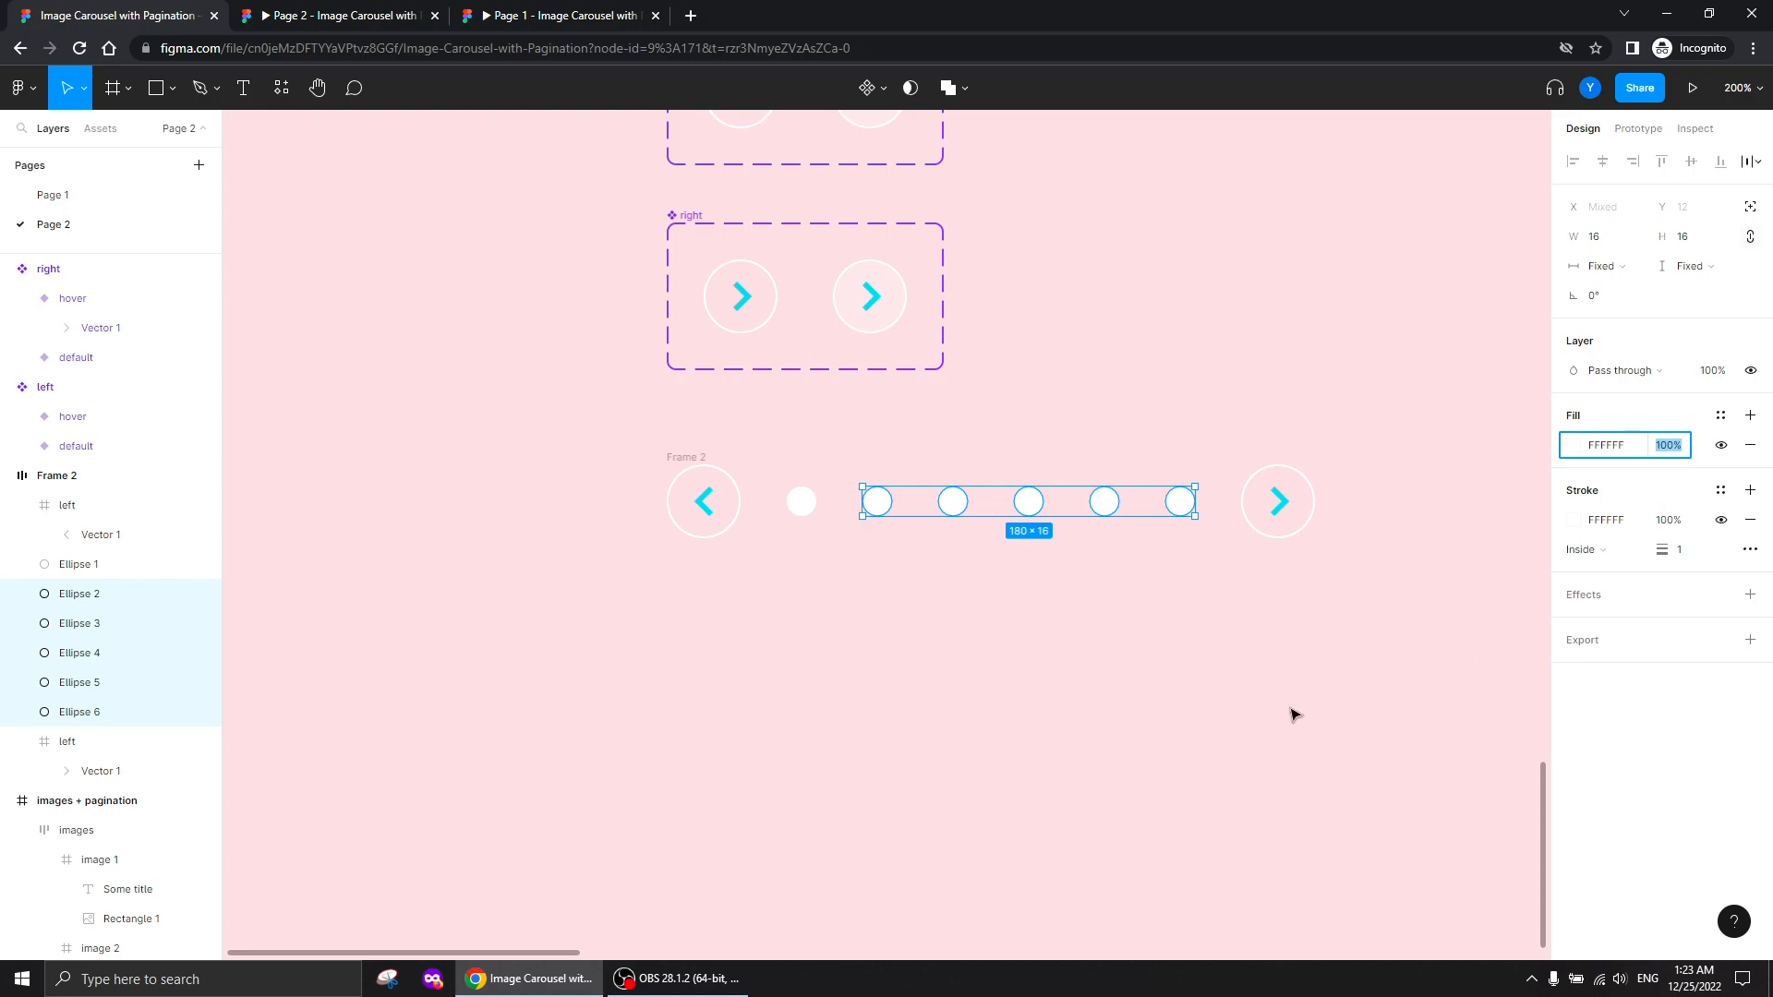
key("Return")
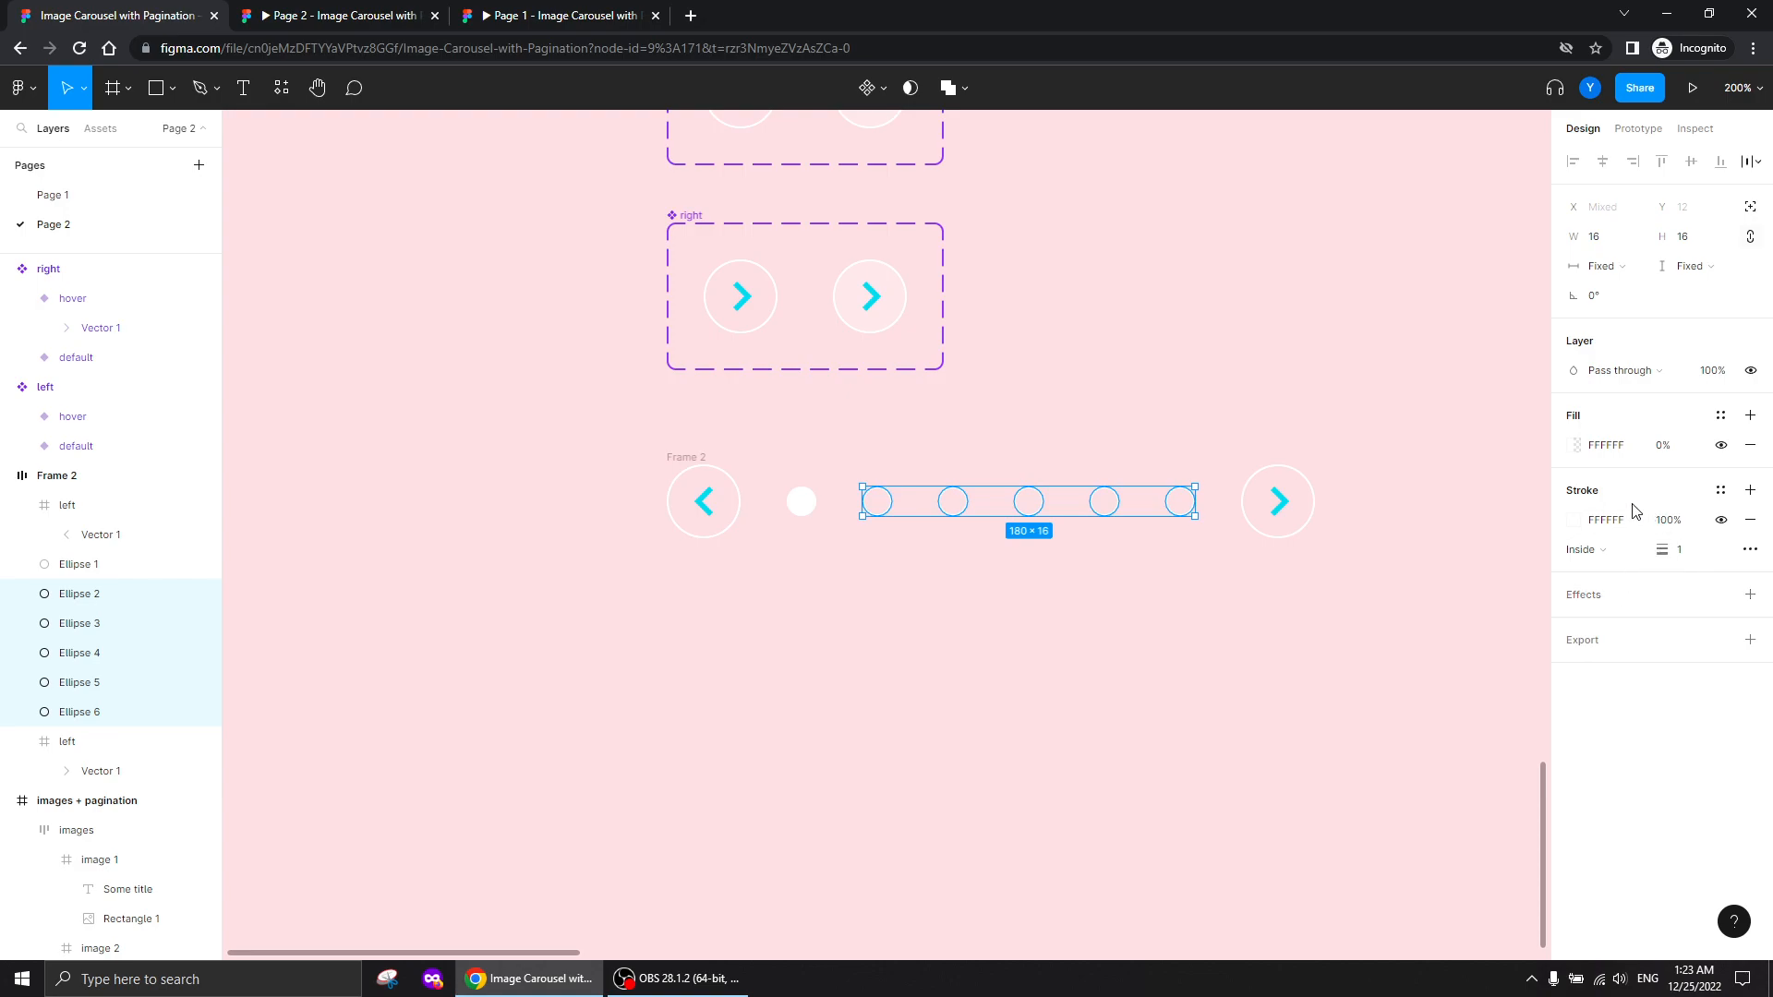
Rename the loose pagination row frame as "pagination / 1"
left_click(666, 653)
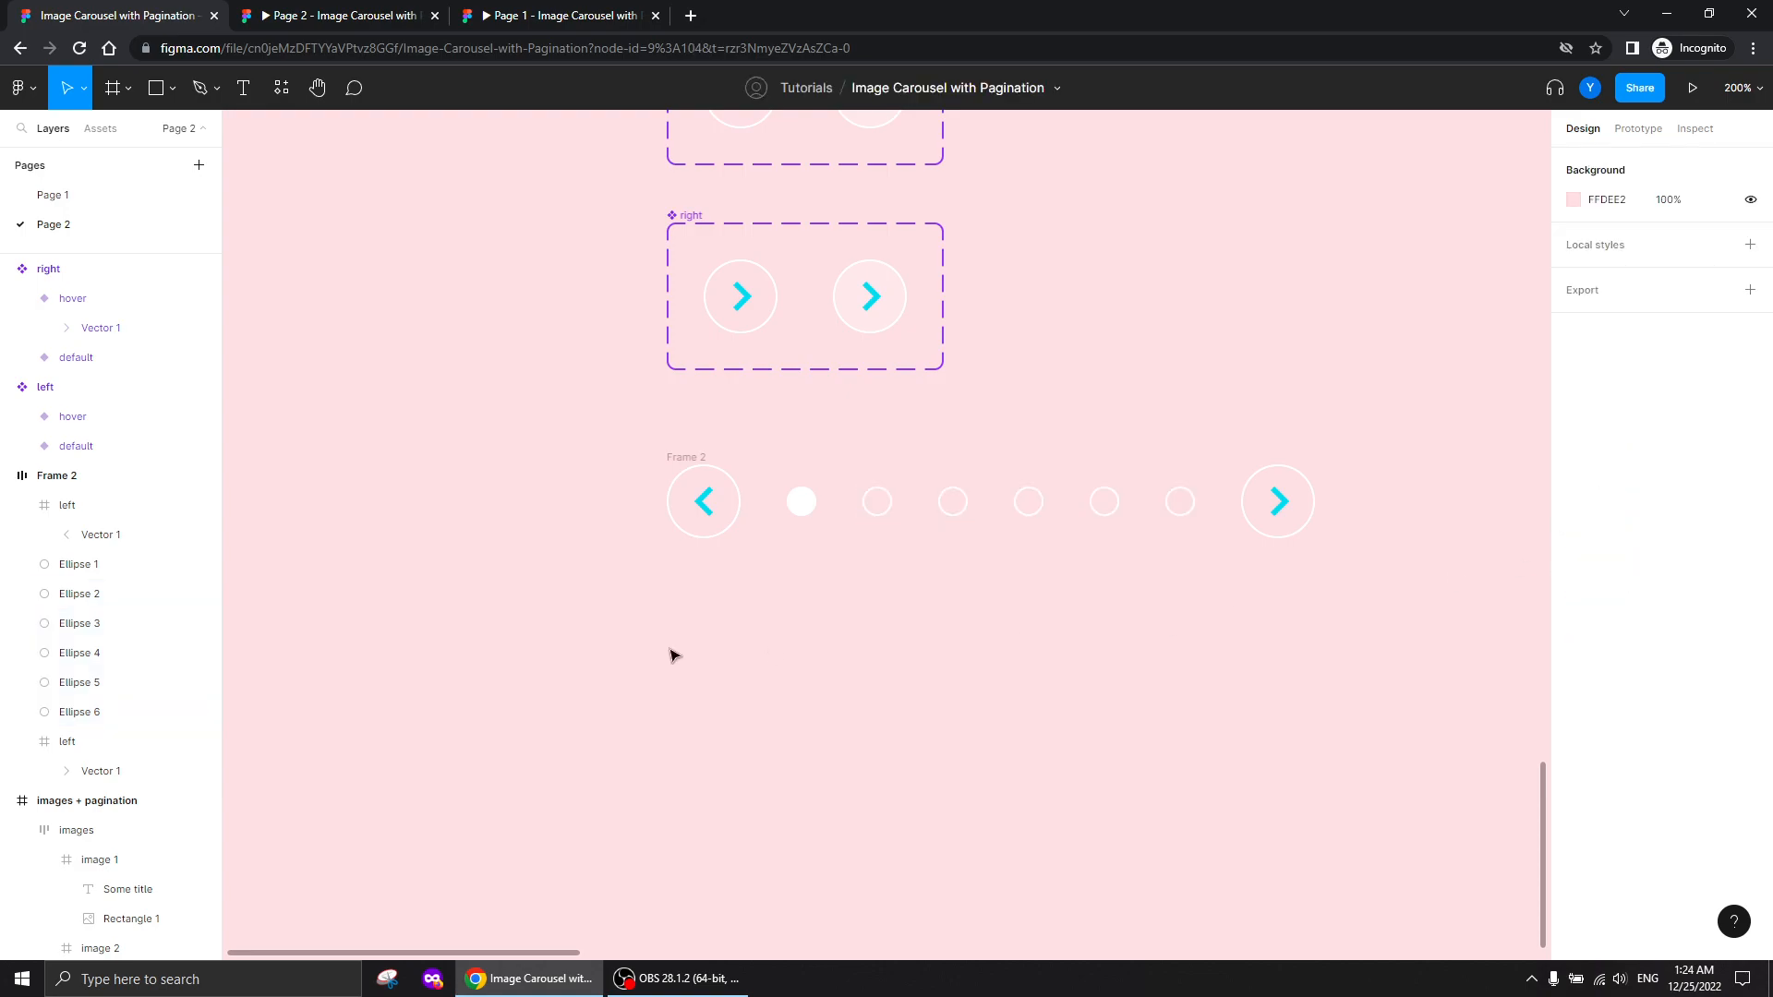
left_click(673, 458)
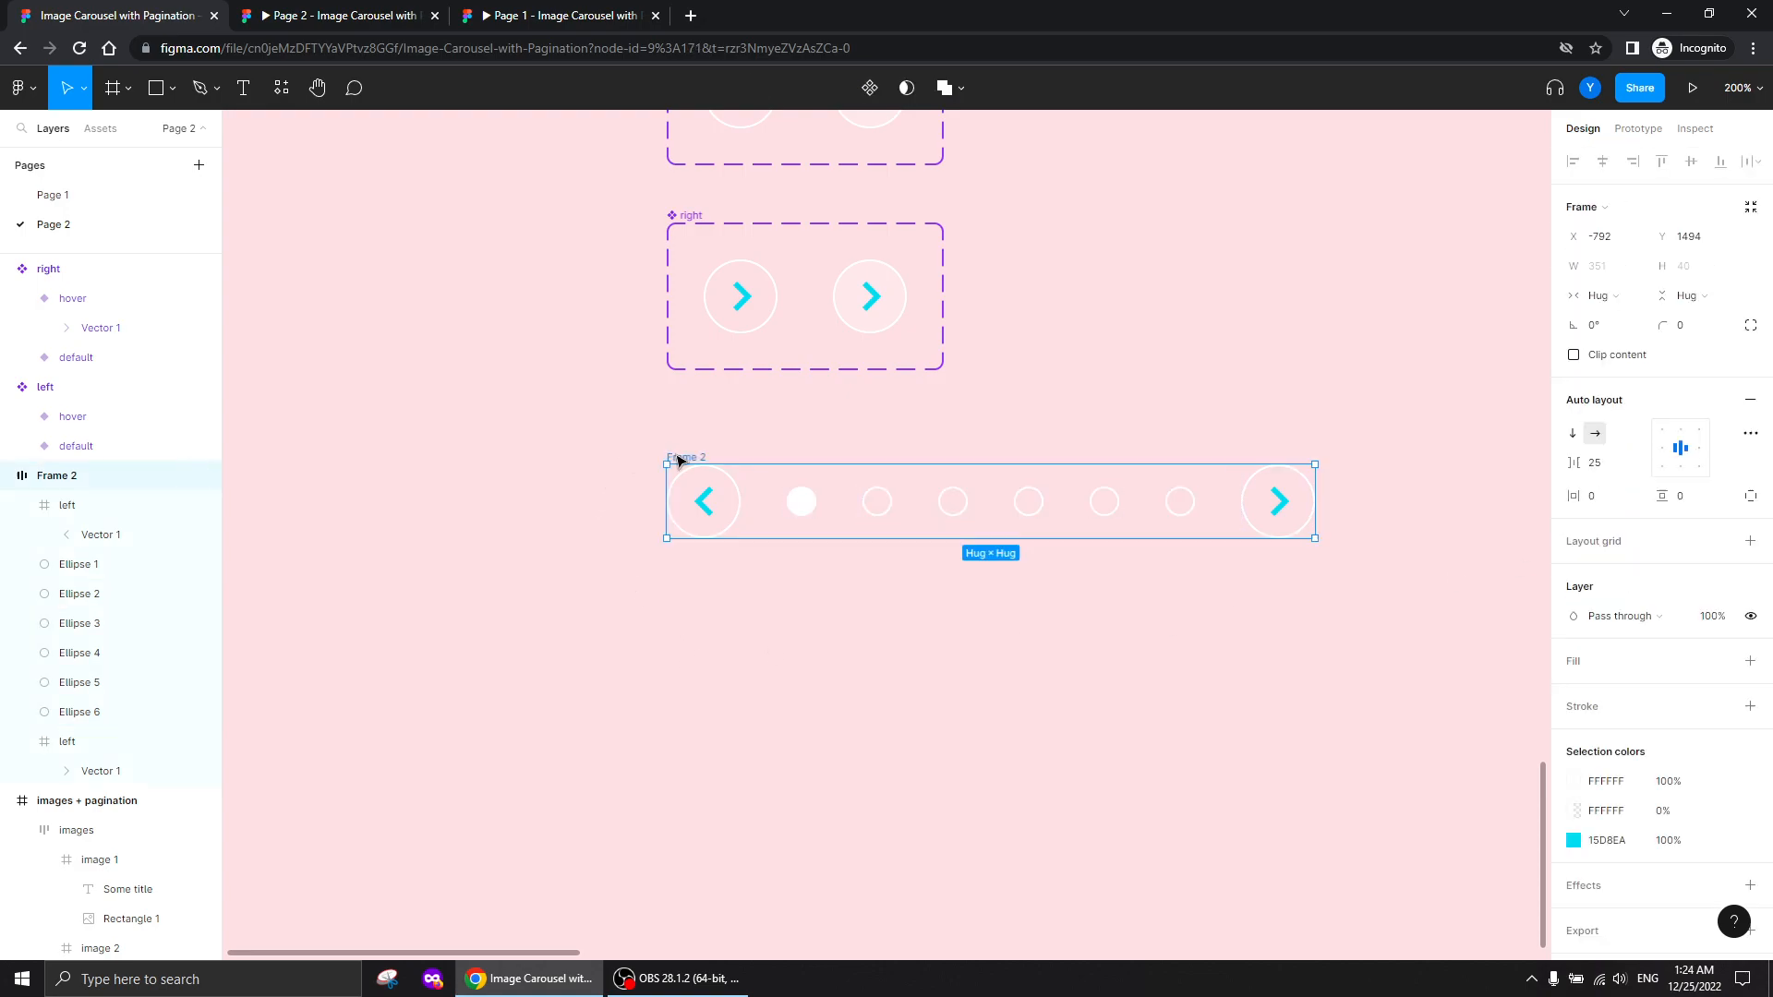
double_click(57, 478)
type("pagination")
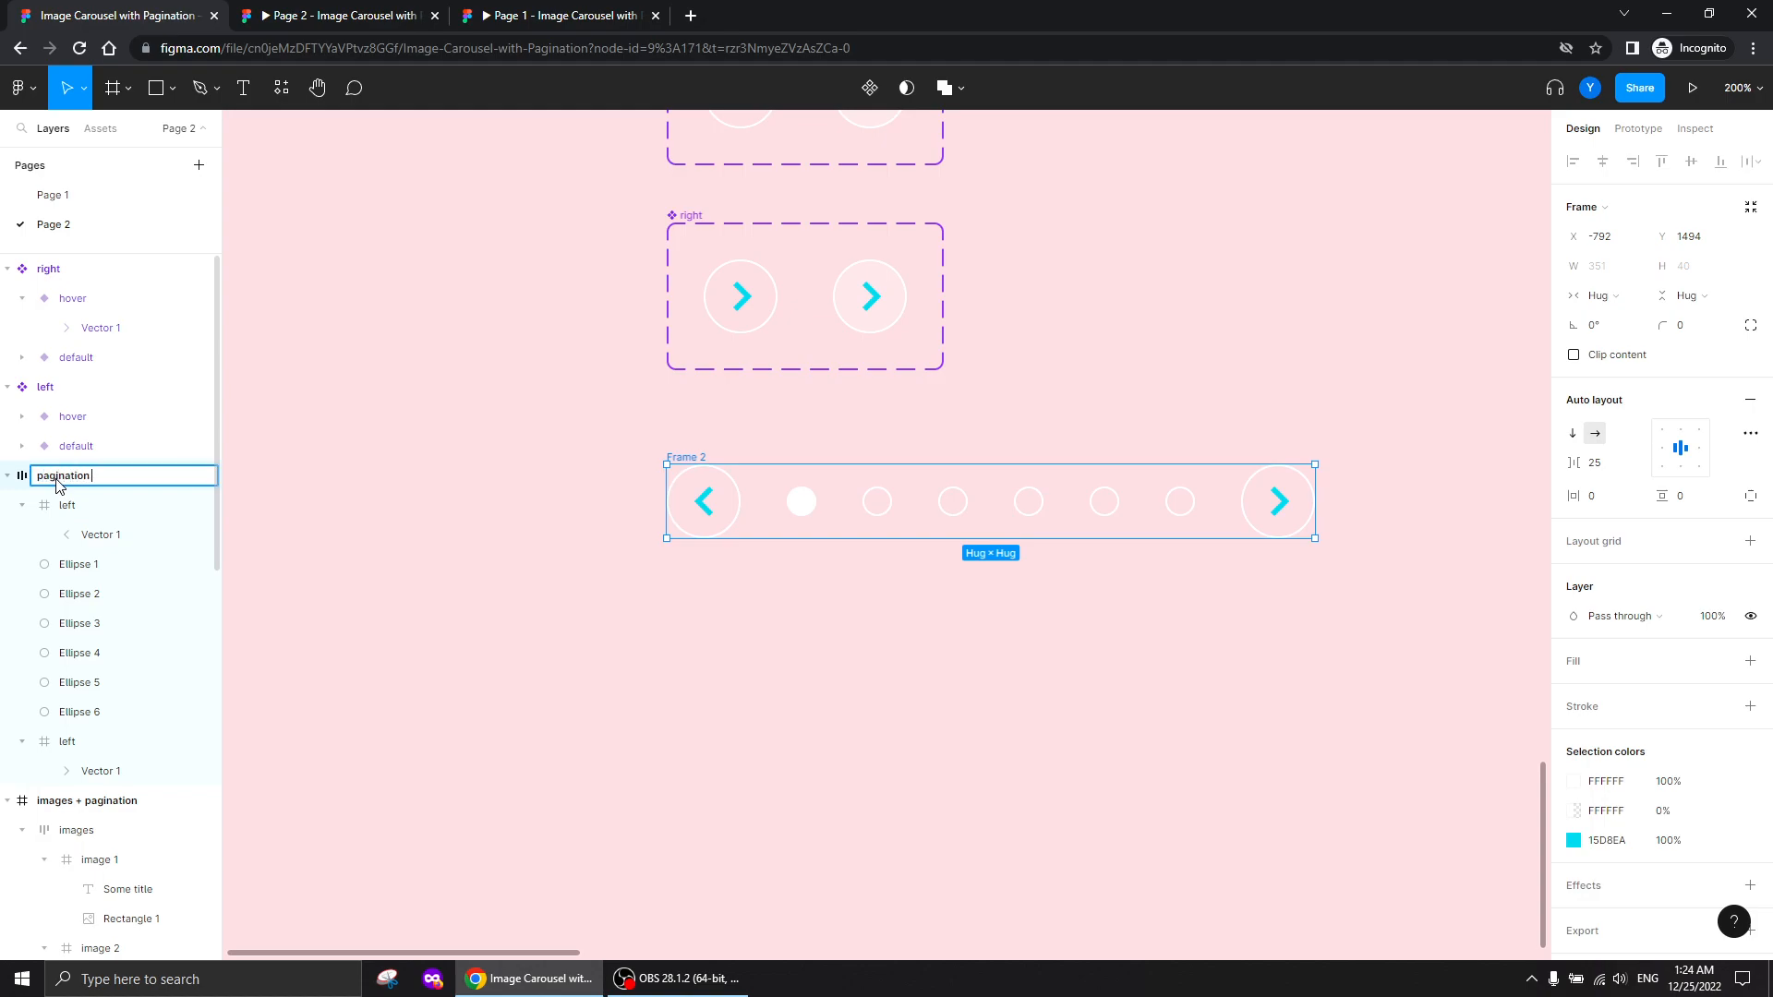
type(" / 1")
key("Return")
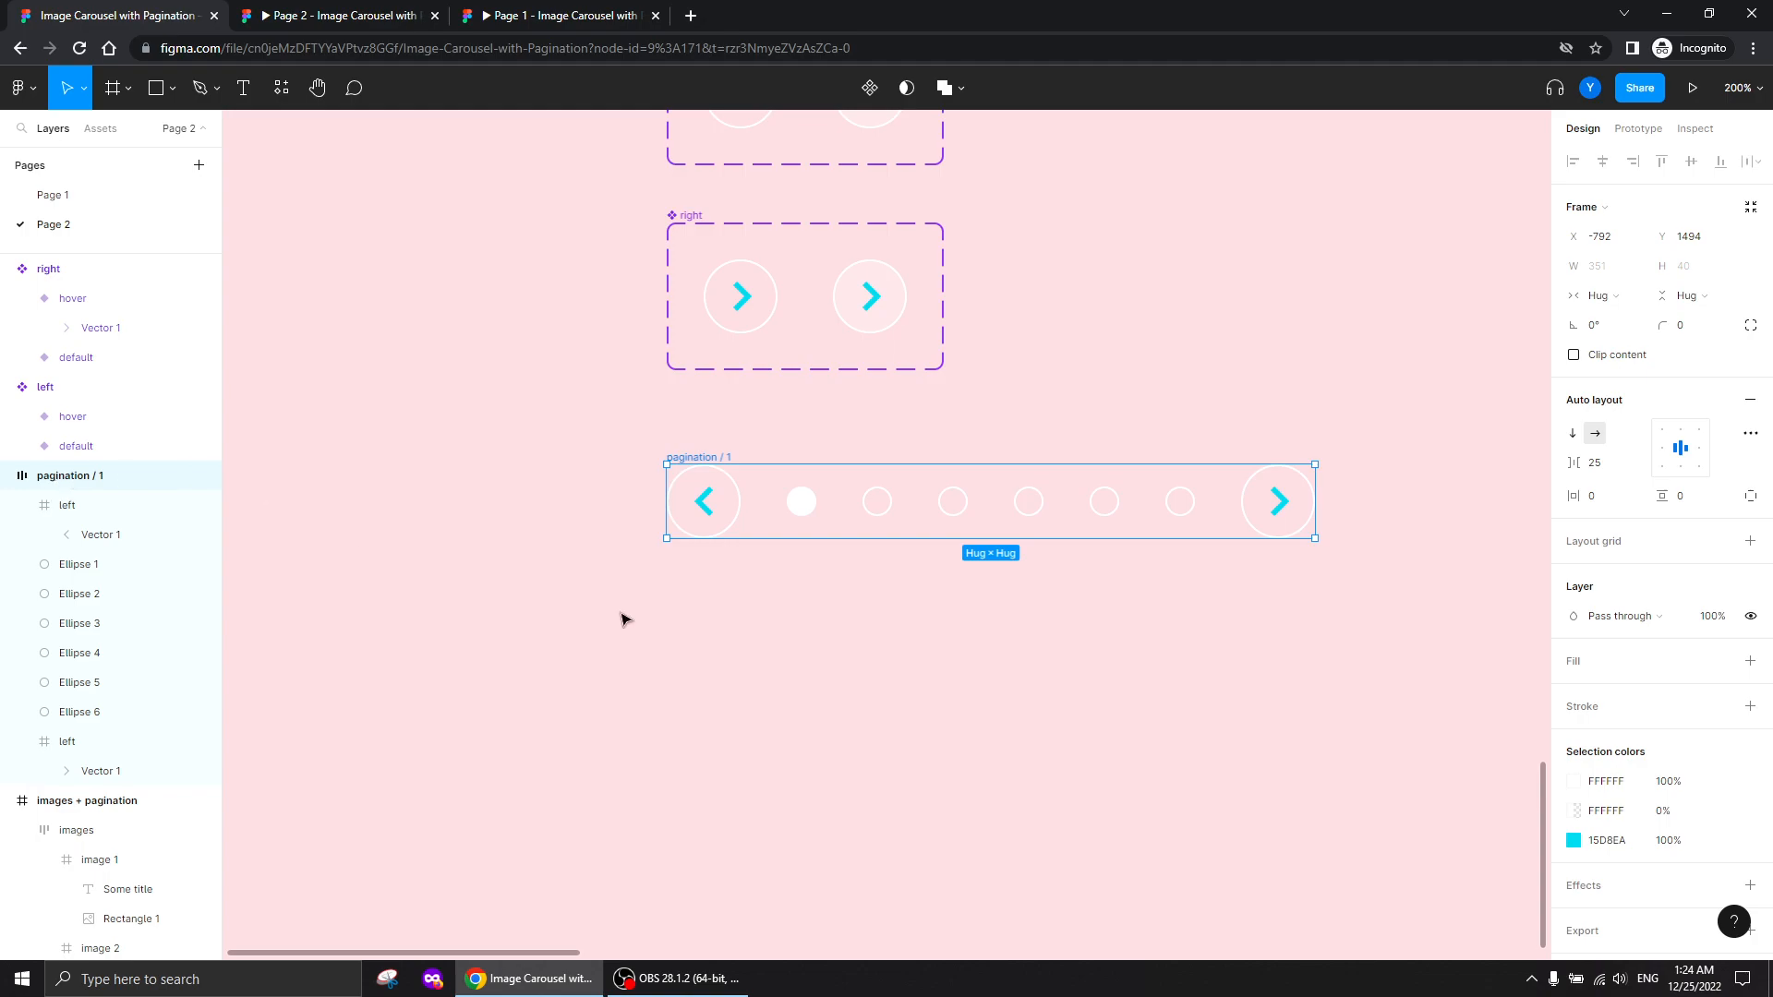
Replace the right arrow frame in the pagination / 1 row with a copy of the right component's default variant
left_click(757, 313)
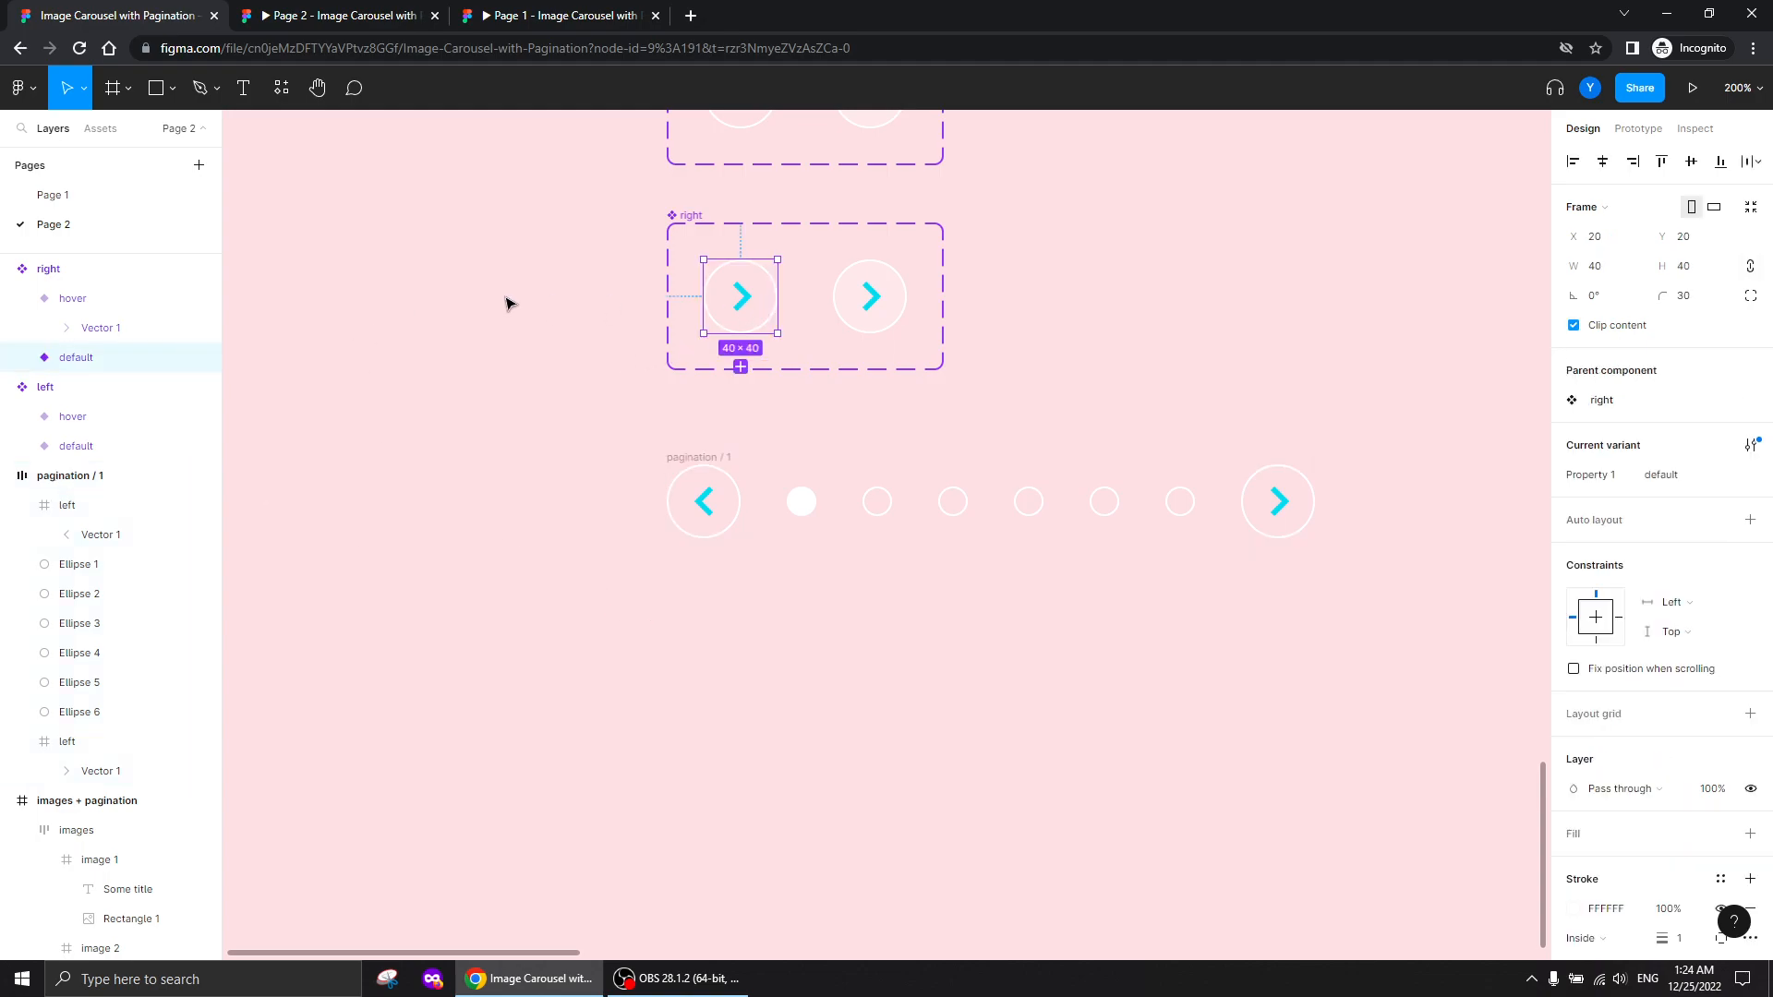
left_click(1249, 506)
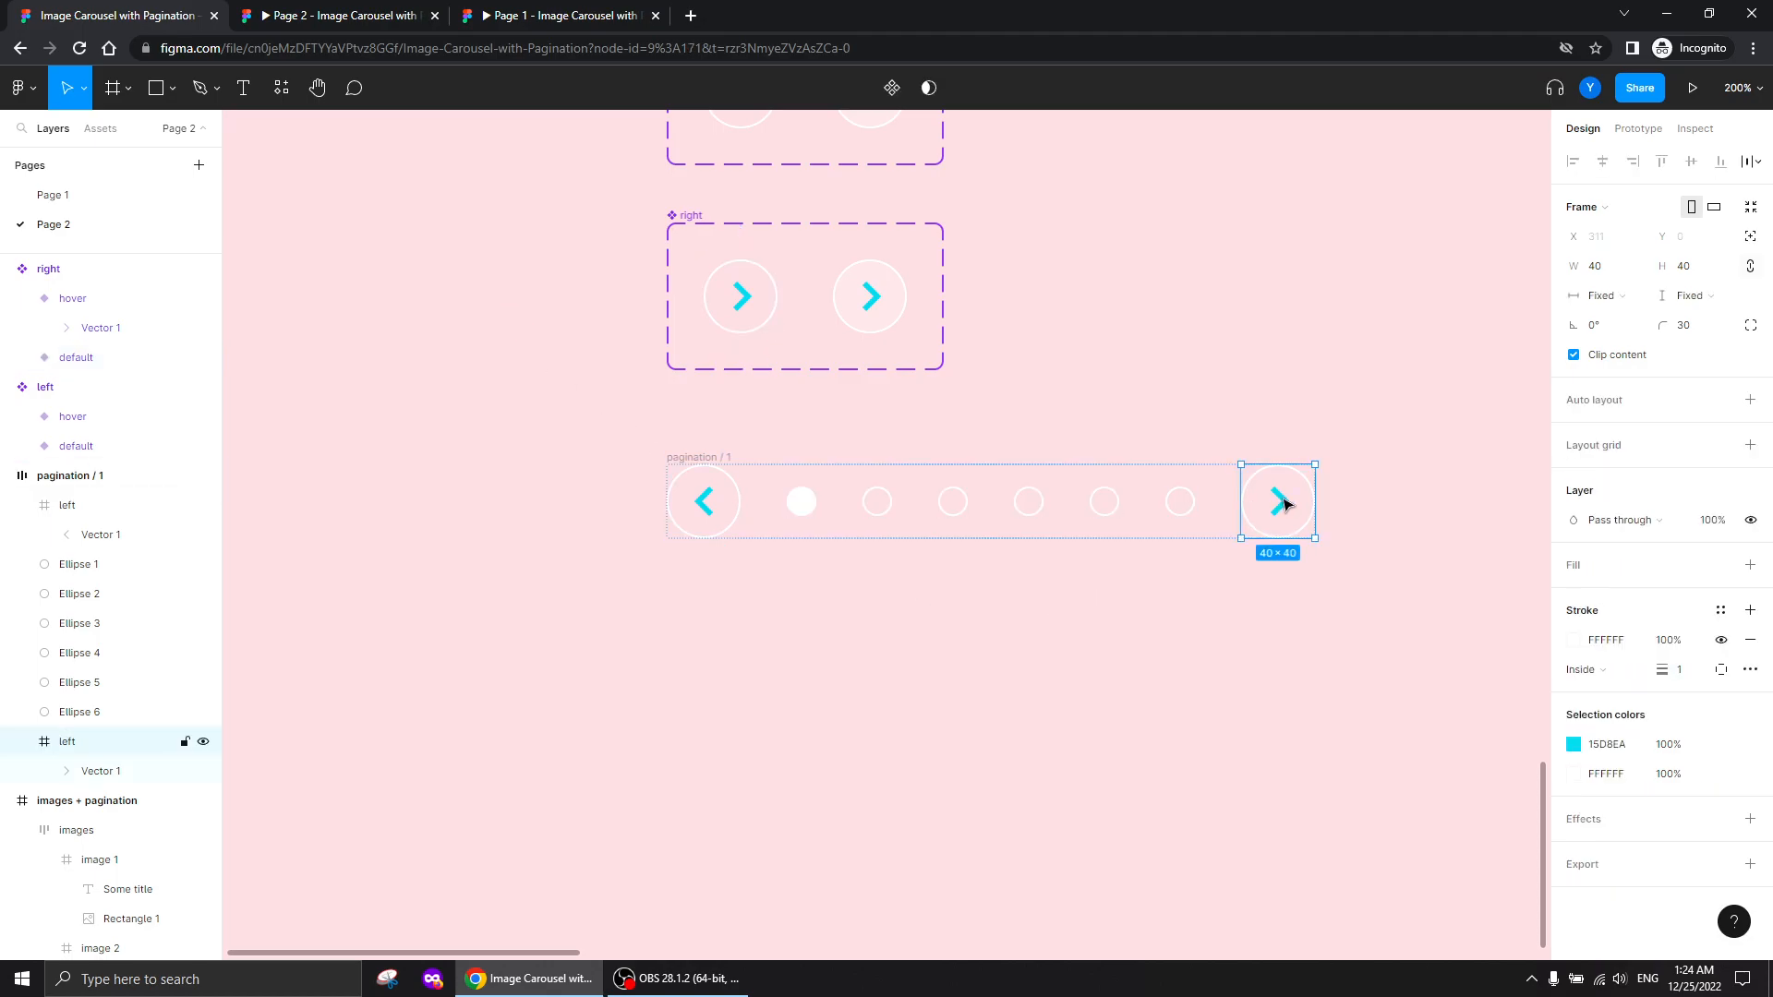
right_click(1277, 502)
left_click(1329, 413)
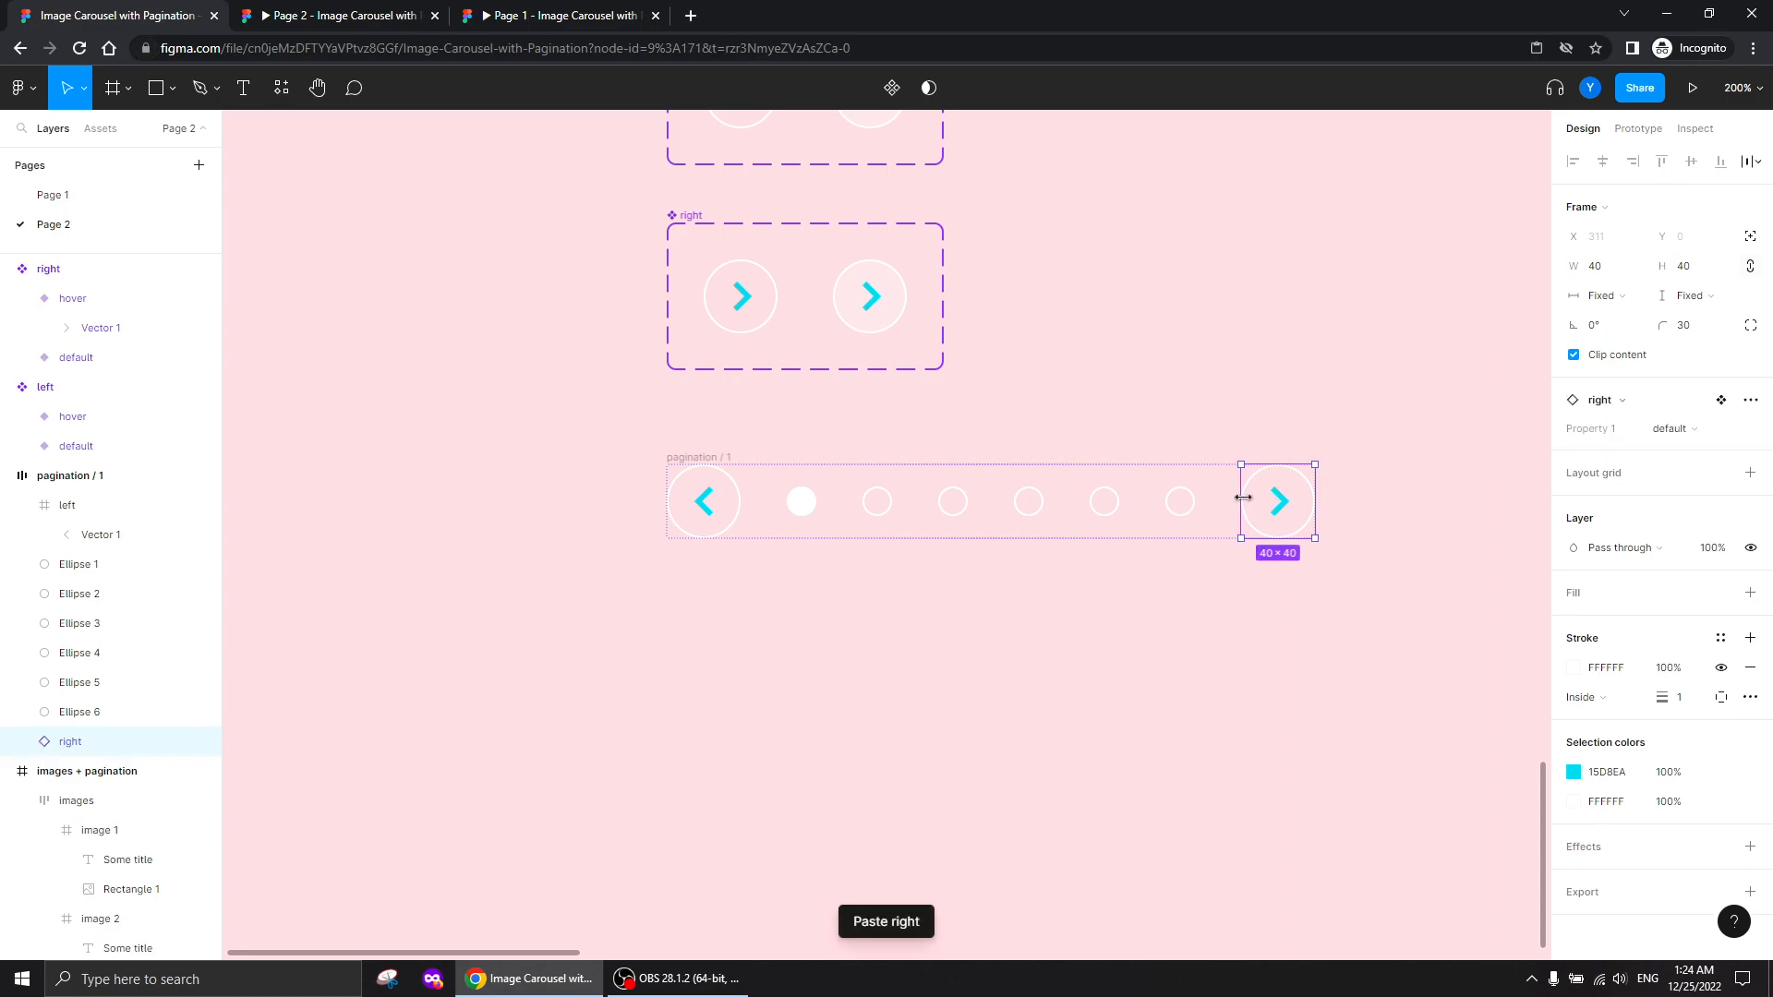
Replace the left arrow frame in the pagination / 1 row with a copy of the left component's default variant
scroll(518, 517, "up", 2)
left_click(730, 303)
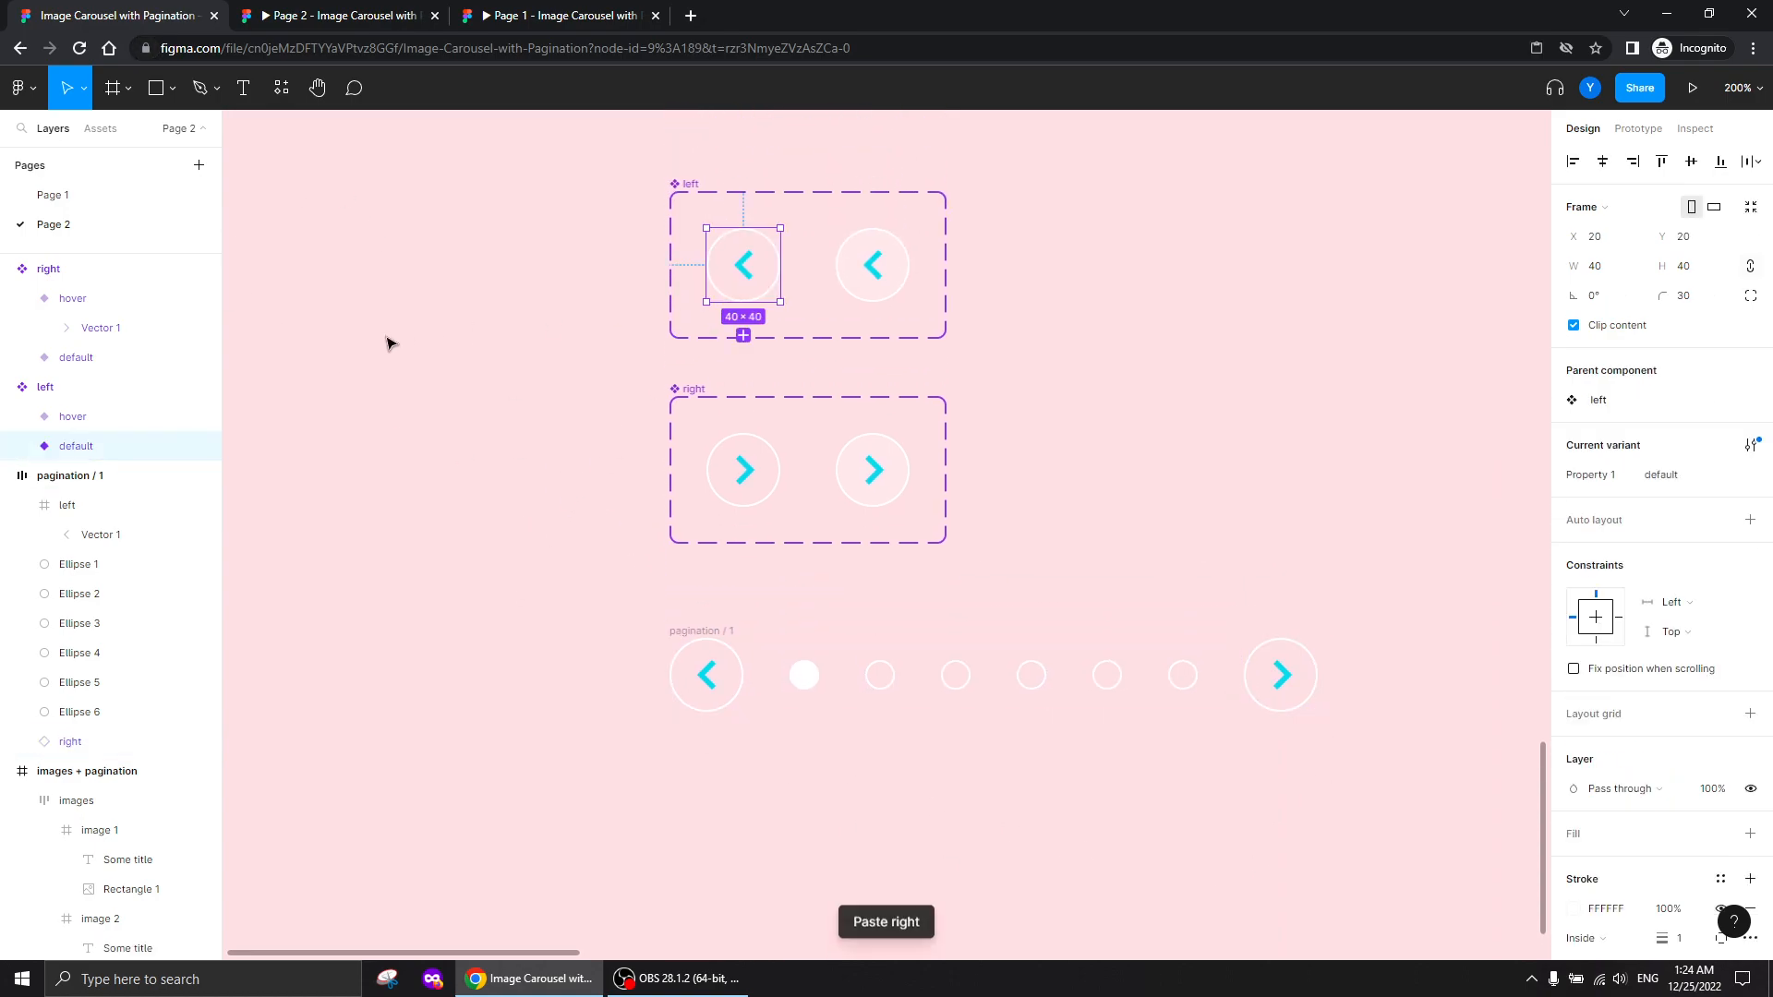
scroll(397, 370, "down", 1)
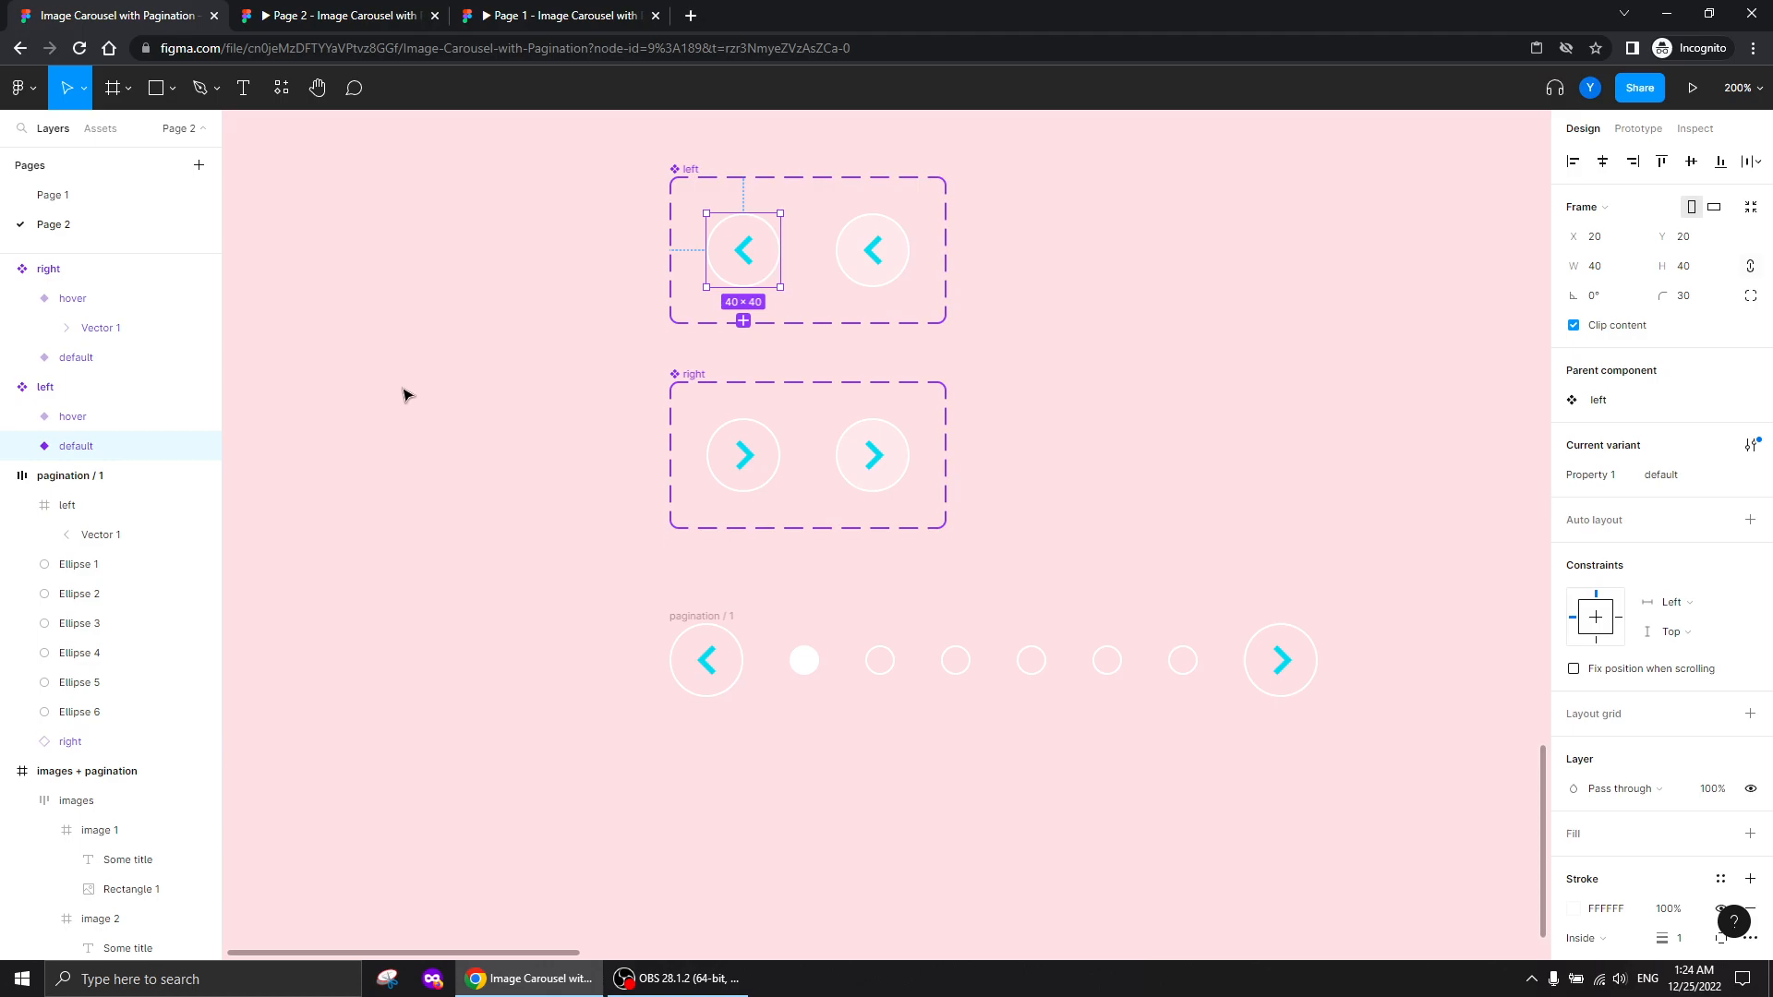
left_click(706, 660)
right_click(705, 674)
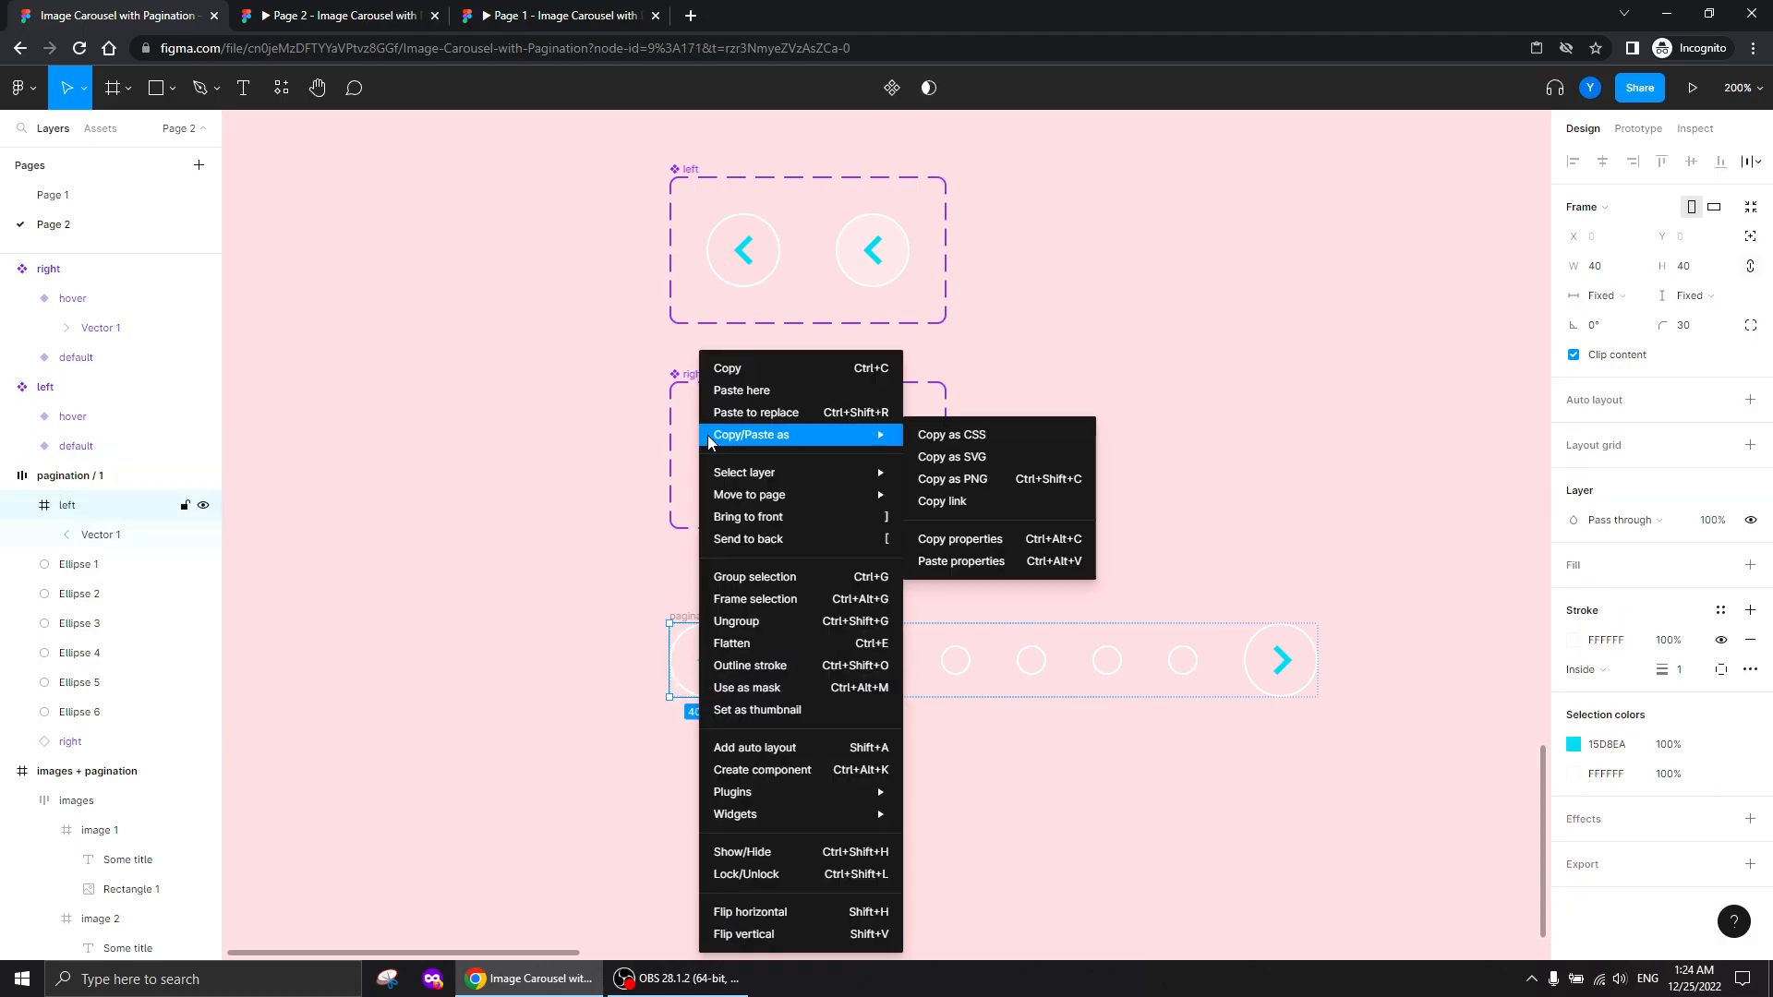
left_click(630, 453)
left_click(618, 786)
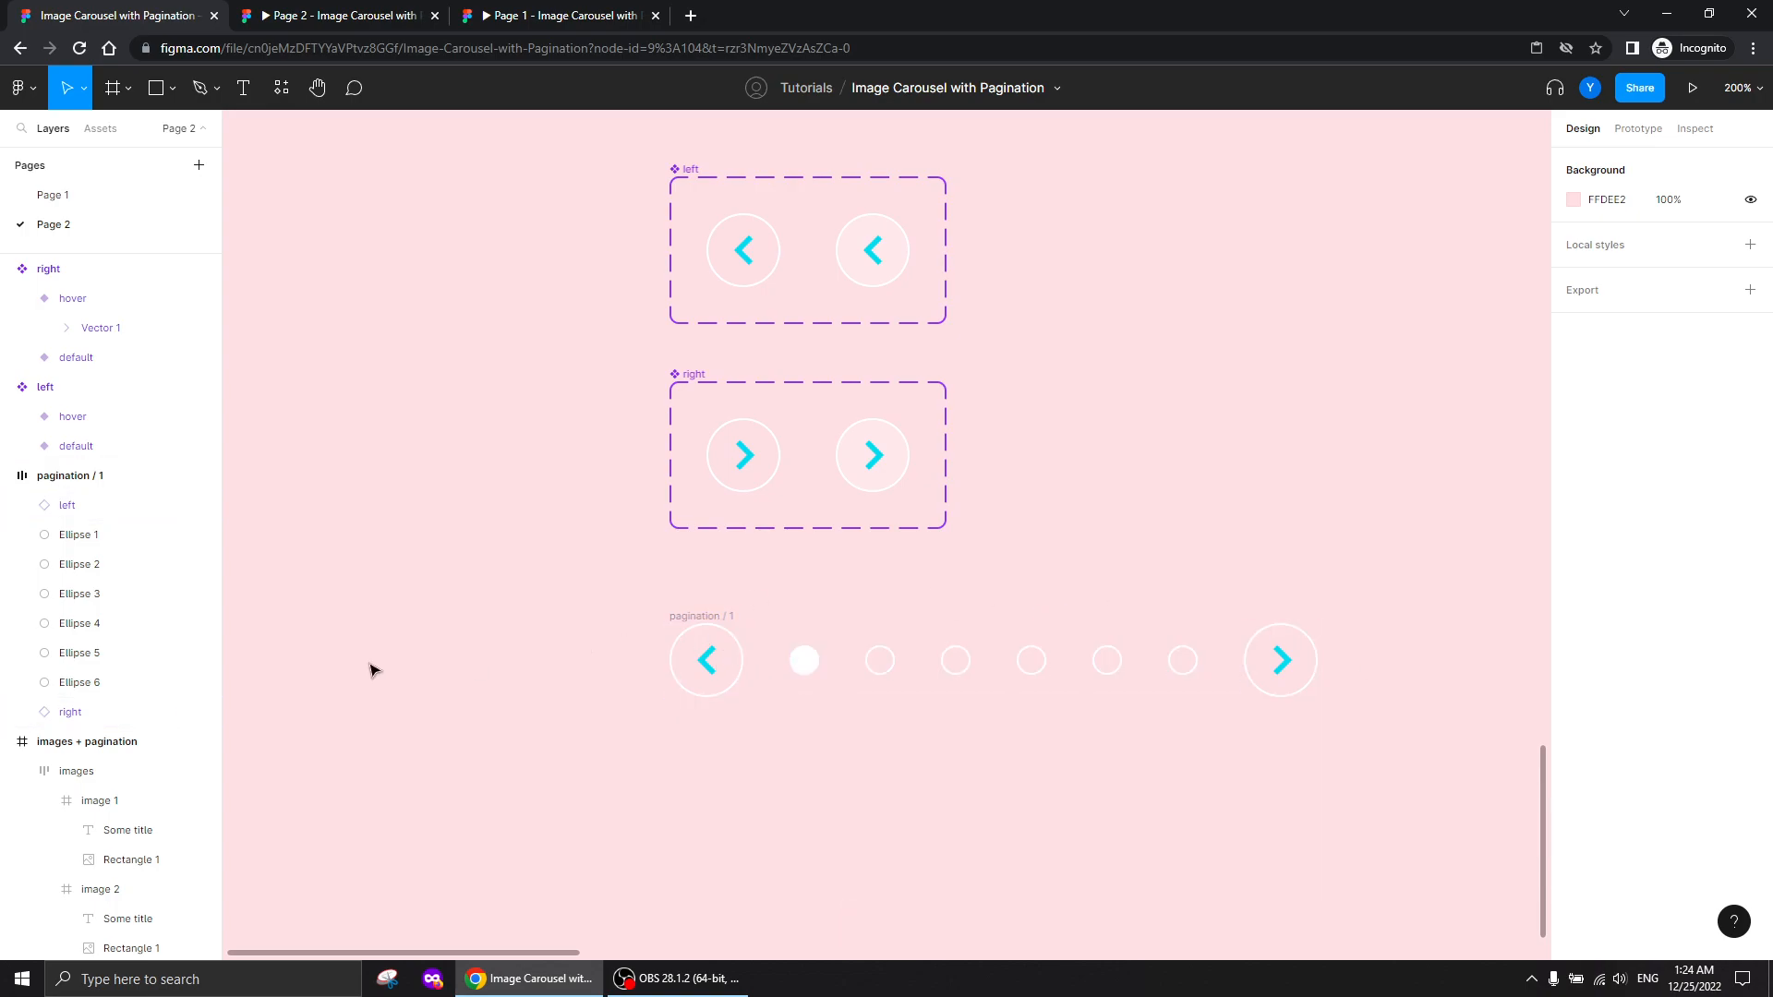
Turn the pagination / 1 row into a component and add a second variant to it
scroll(416, 672, "down", 5)
left_click(664, 395)
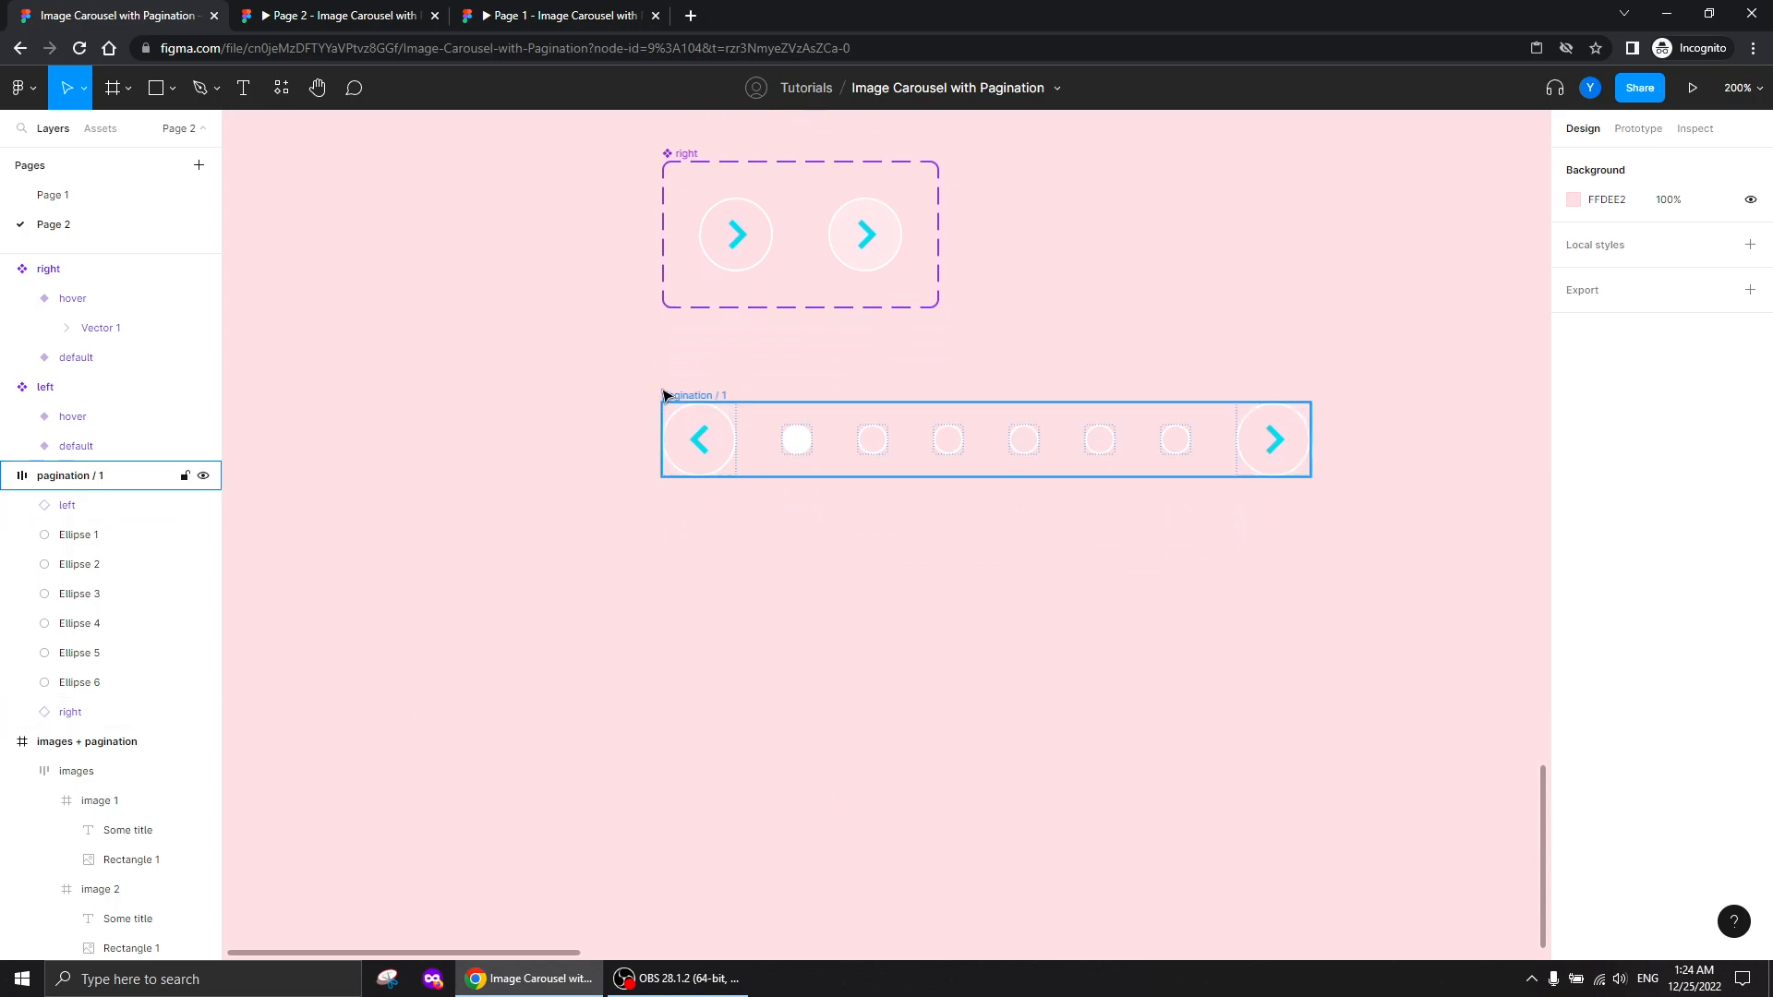
left_click(663, 395)
left_click(869, 89)
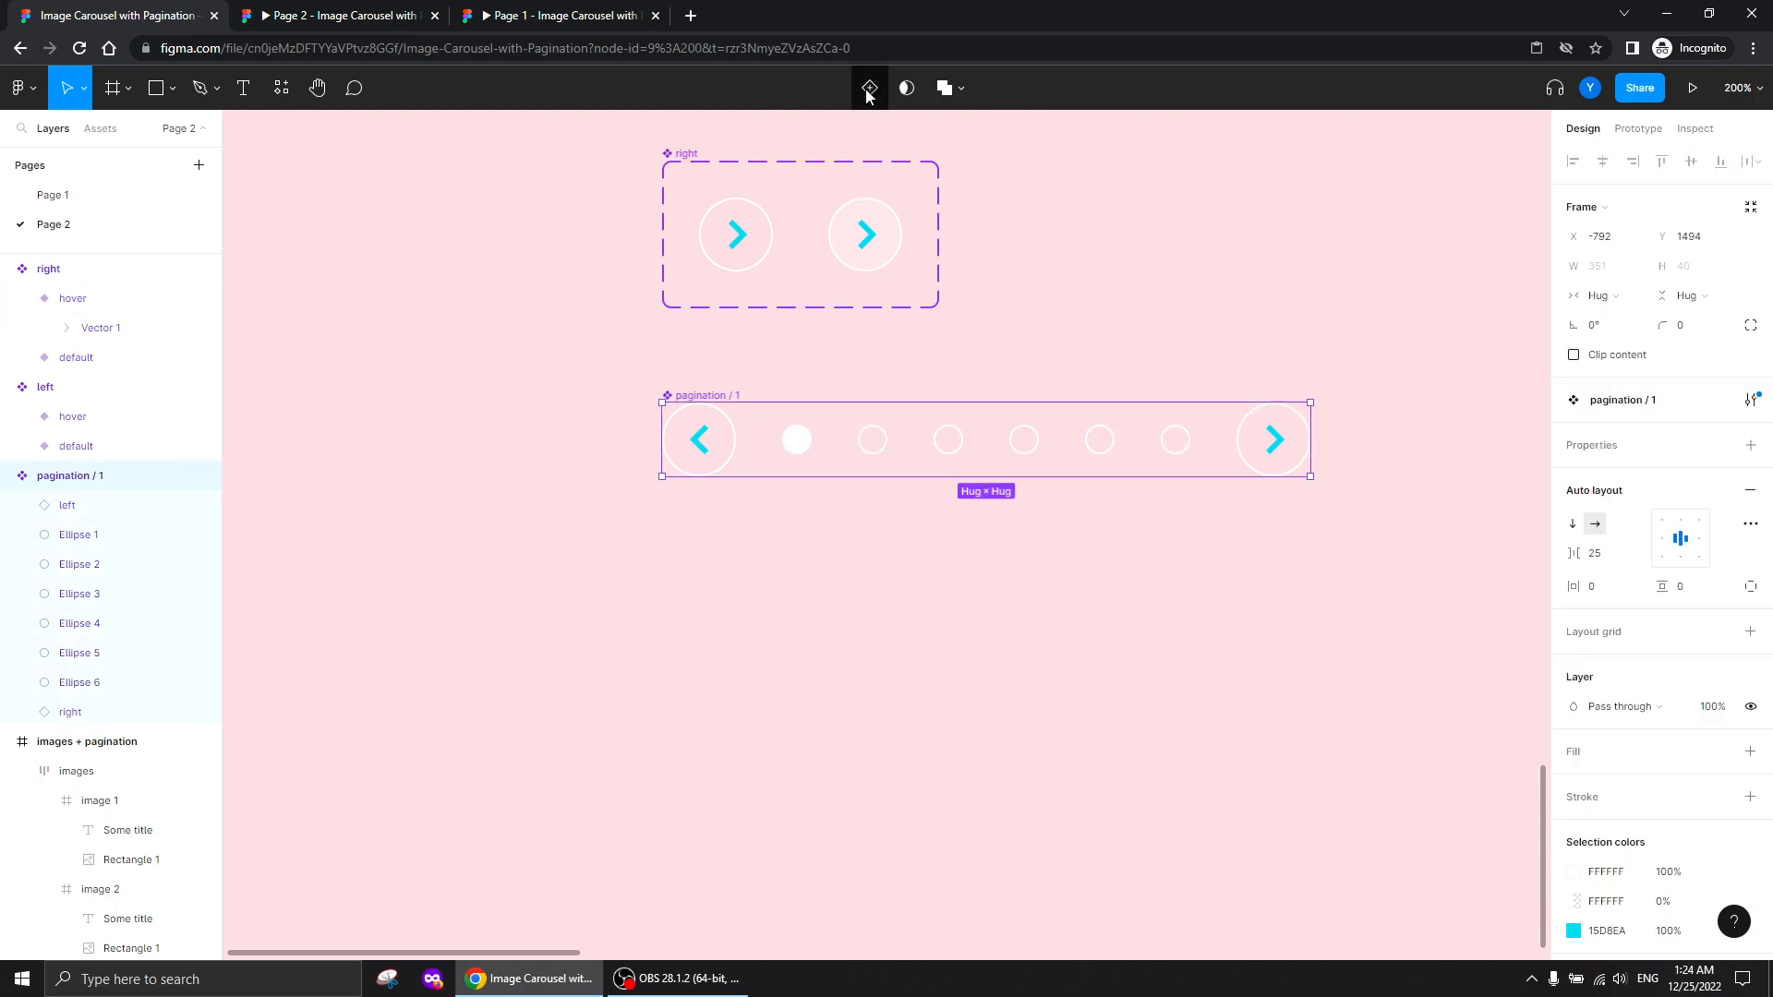
left_click(868, 89)
Set Property 1 of the second pagination variant to 2
left_click(716, 463)
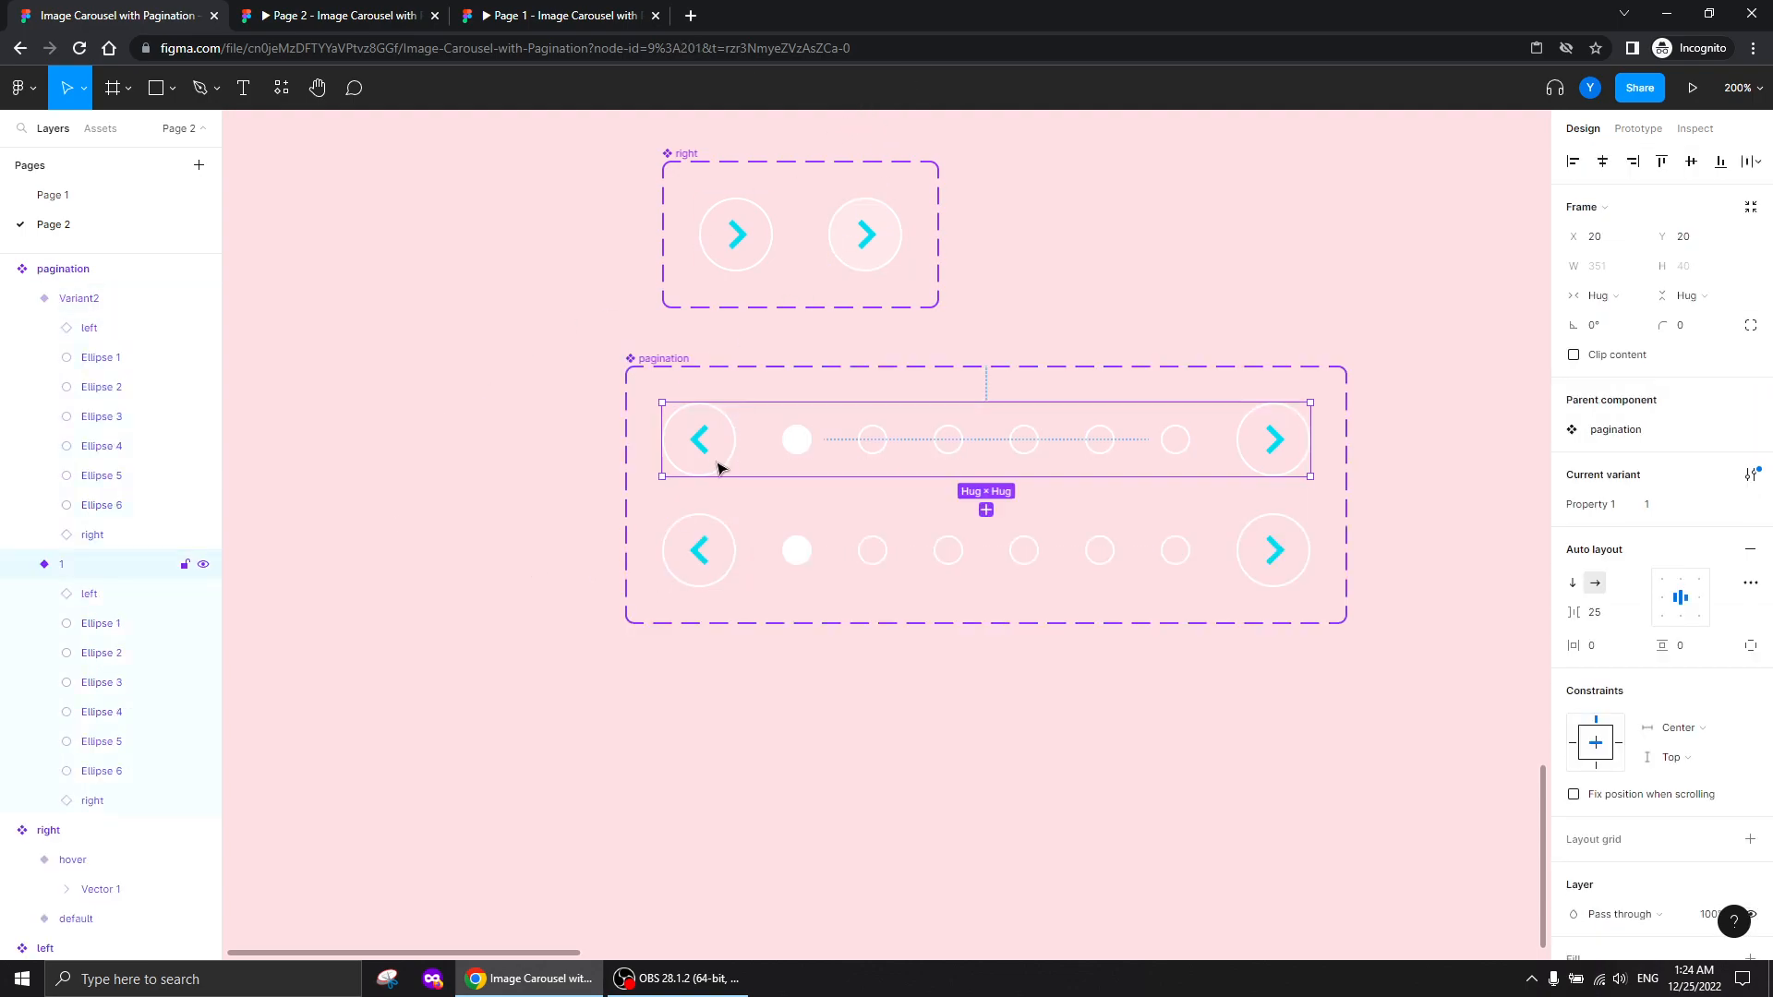
left_click(1010, 578)
left_click(1671, 504)
type("2")
key("Return")
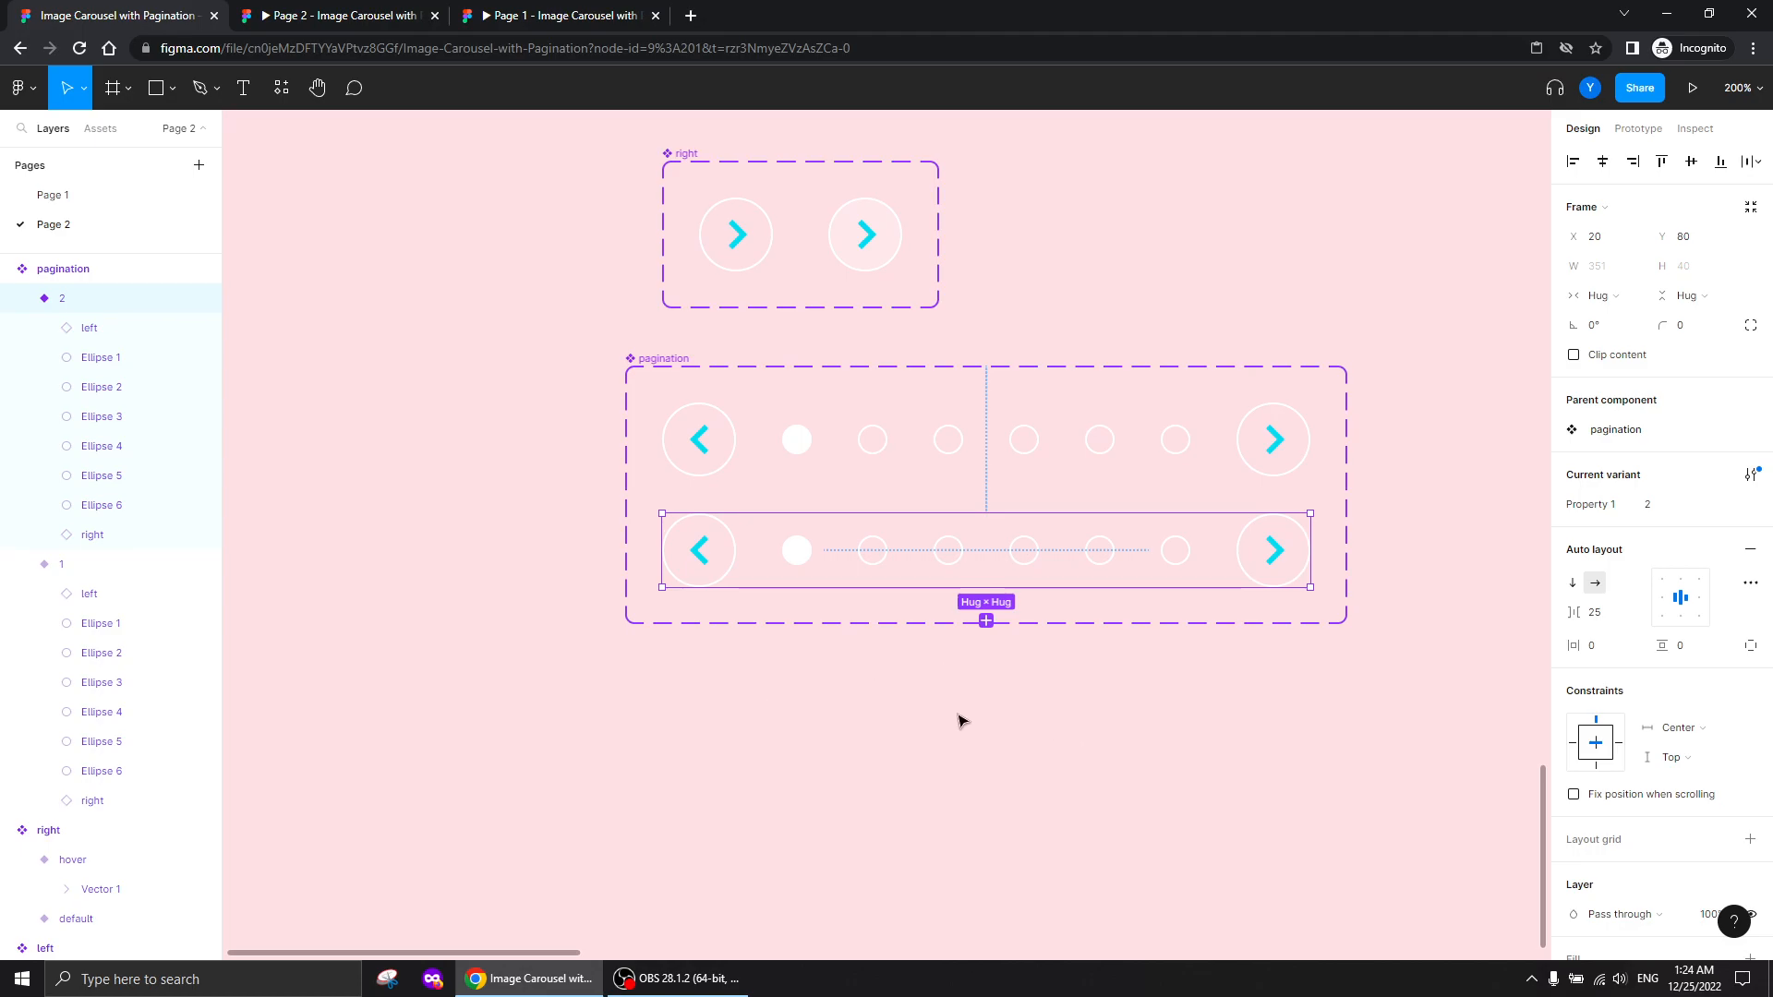
In pagination variant 2, set the first dot's fill opacity to 0% and the second dot's to 100%
left_click(796, 550)
left_click(1682, 520)
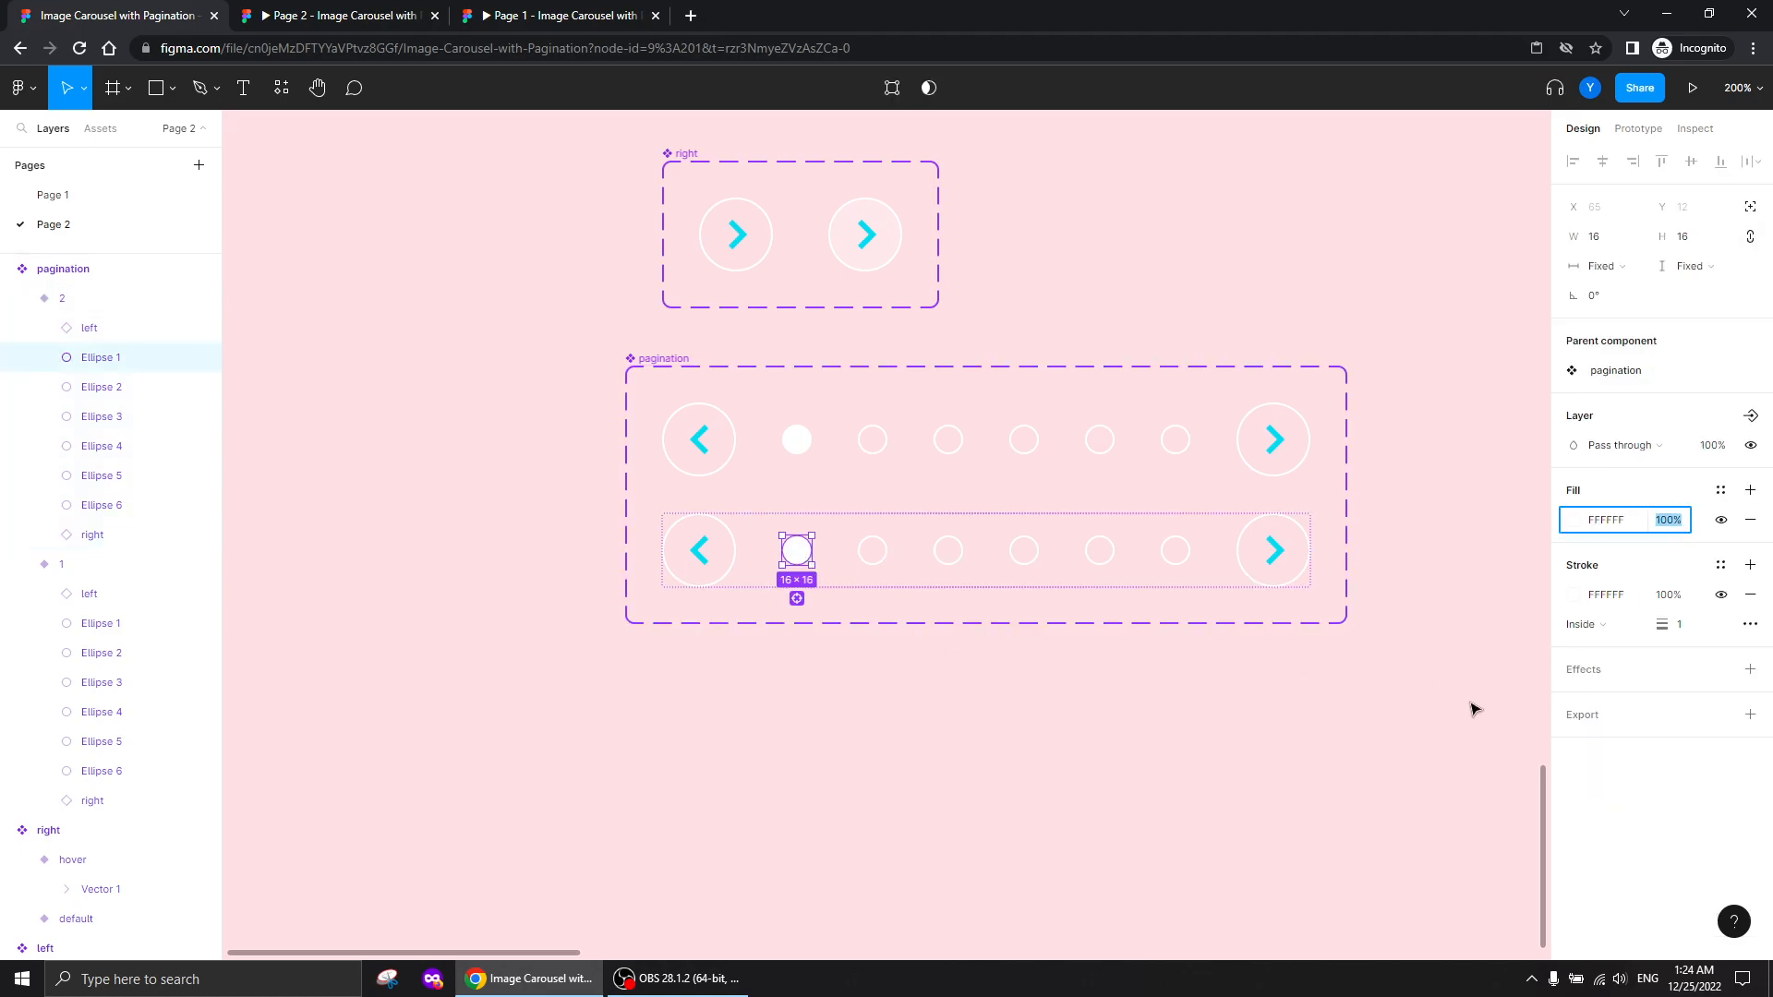
type("0")
key("Return")
left_click(874, 557)
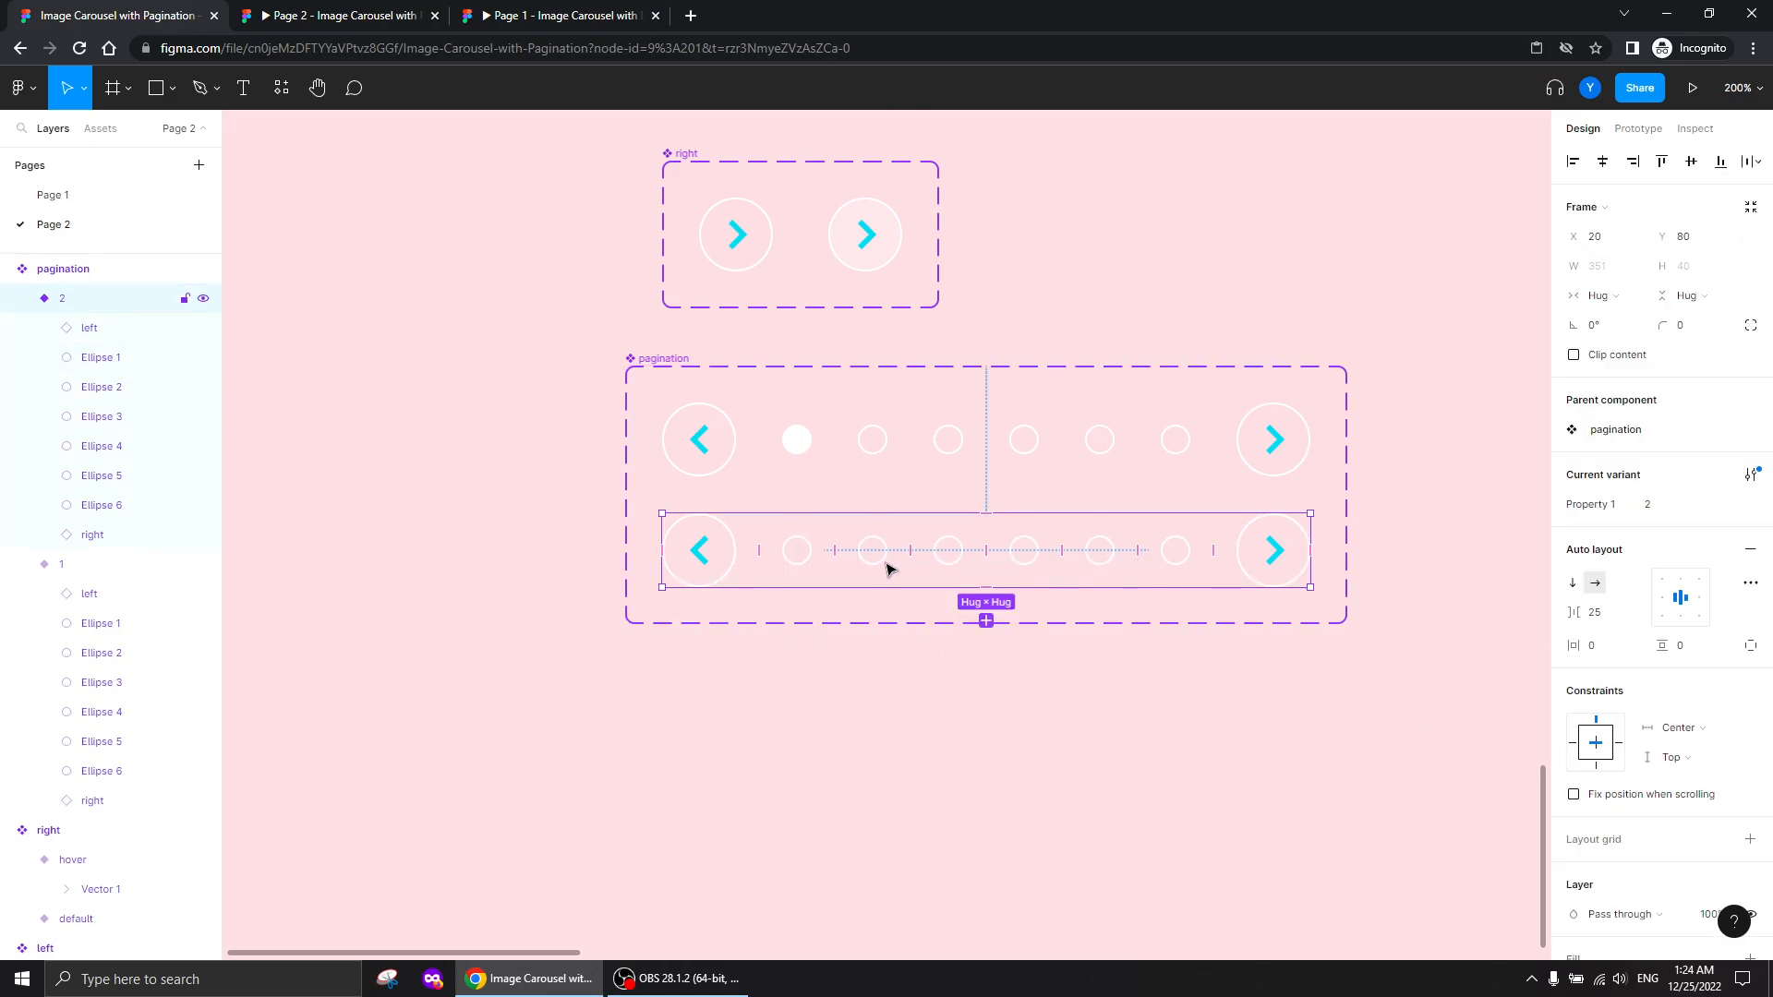
left_click(873, 554)
left_click(1666, 520)
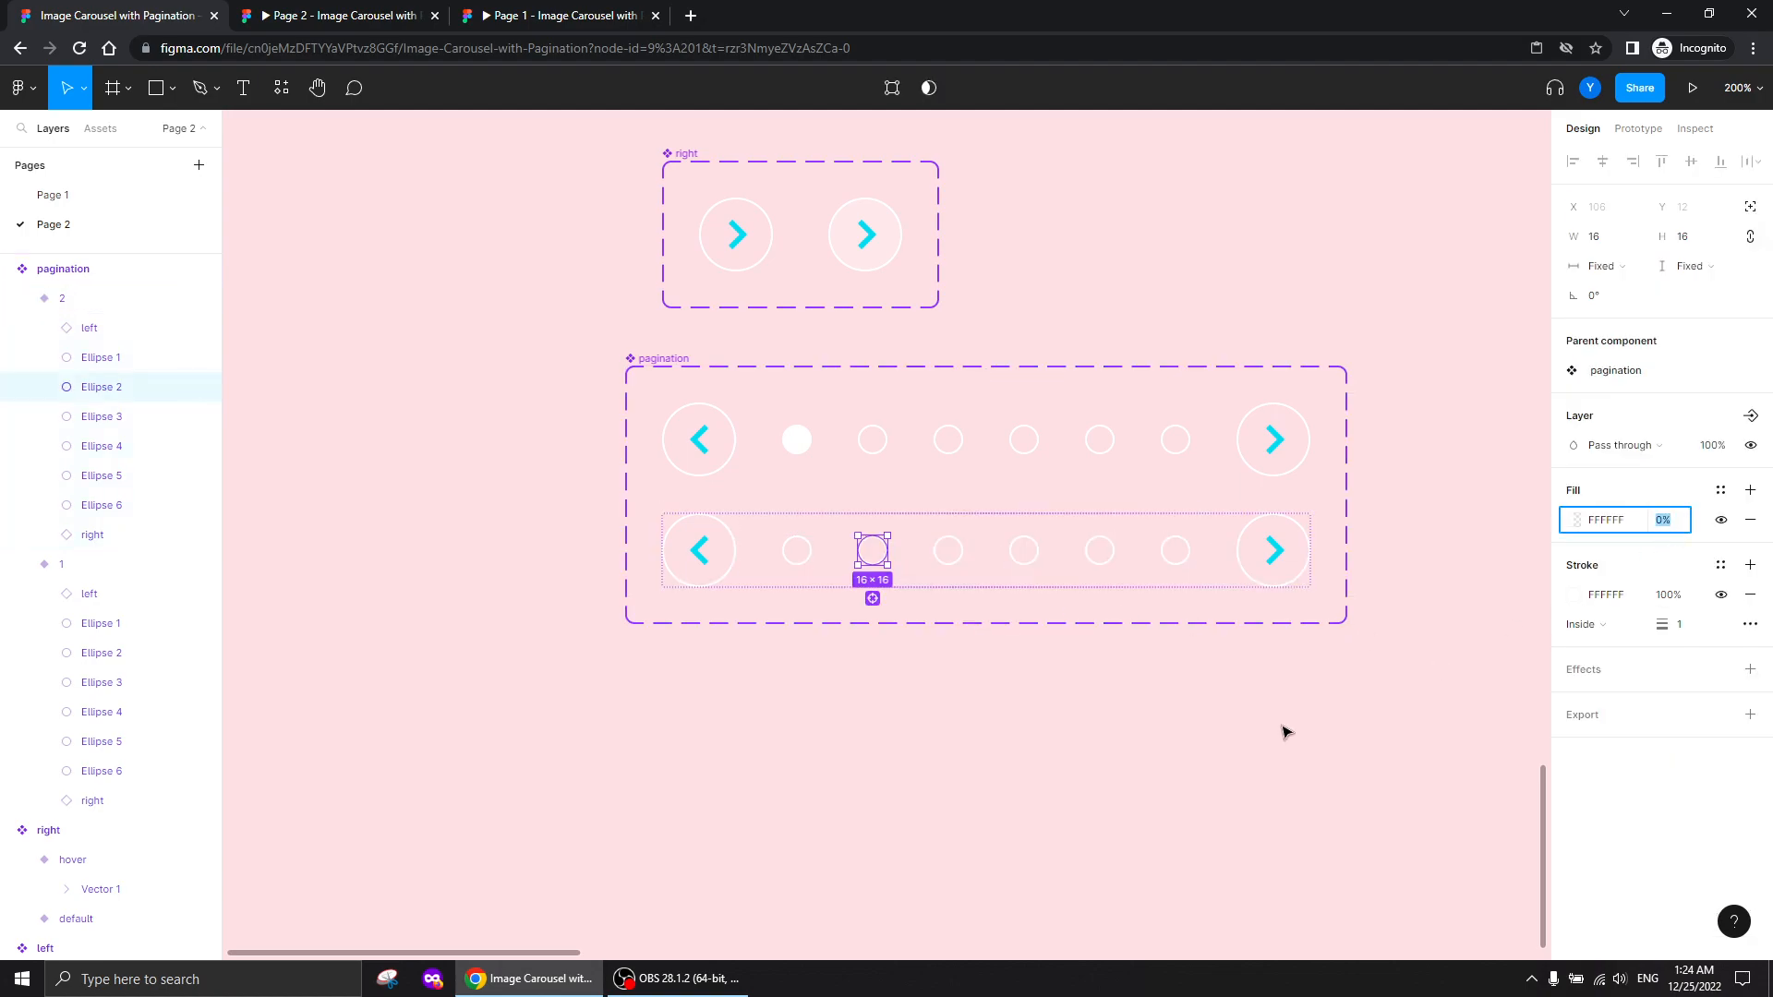
key("Return")
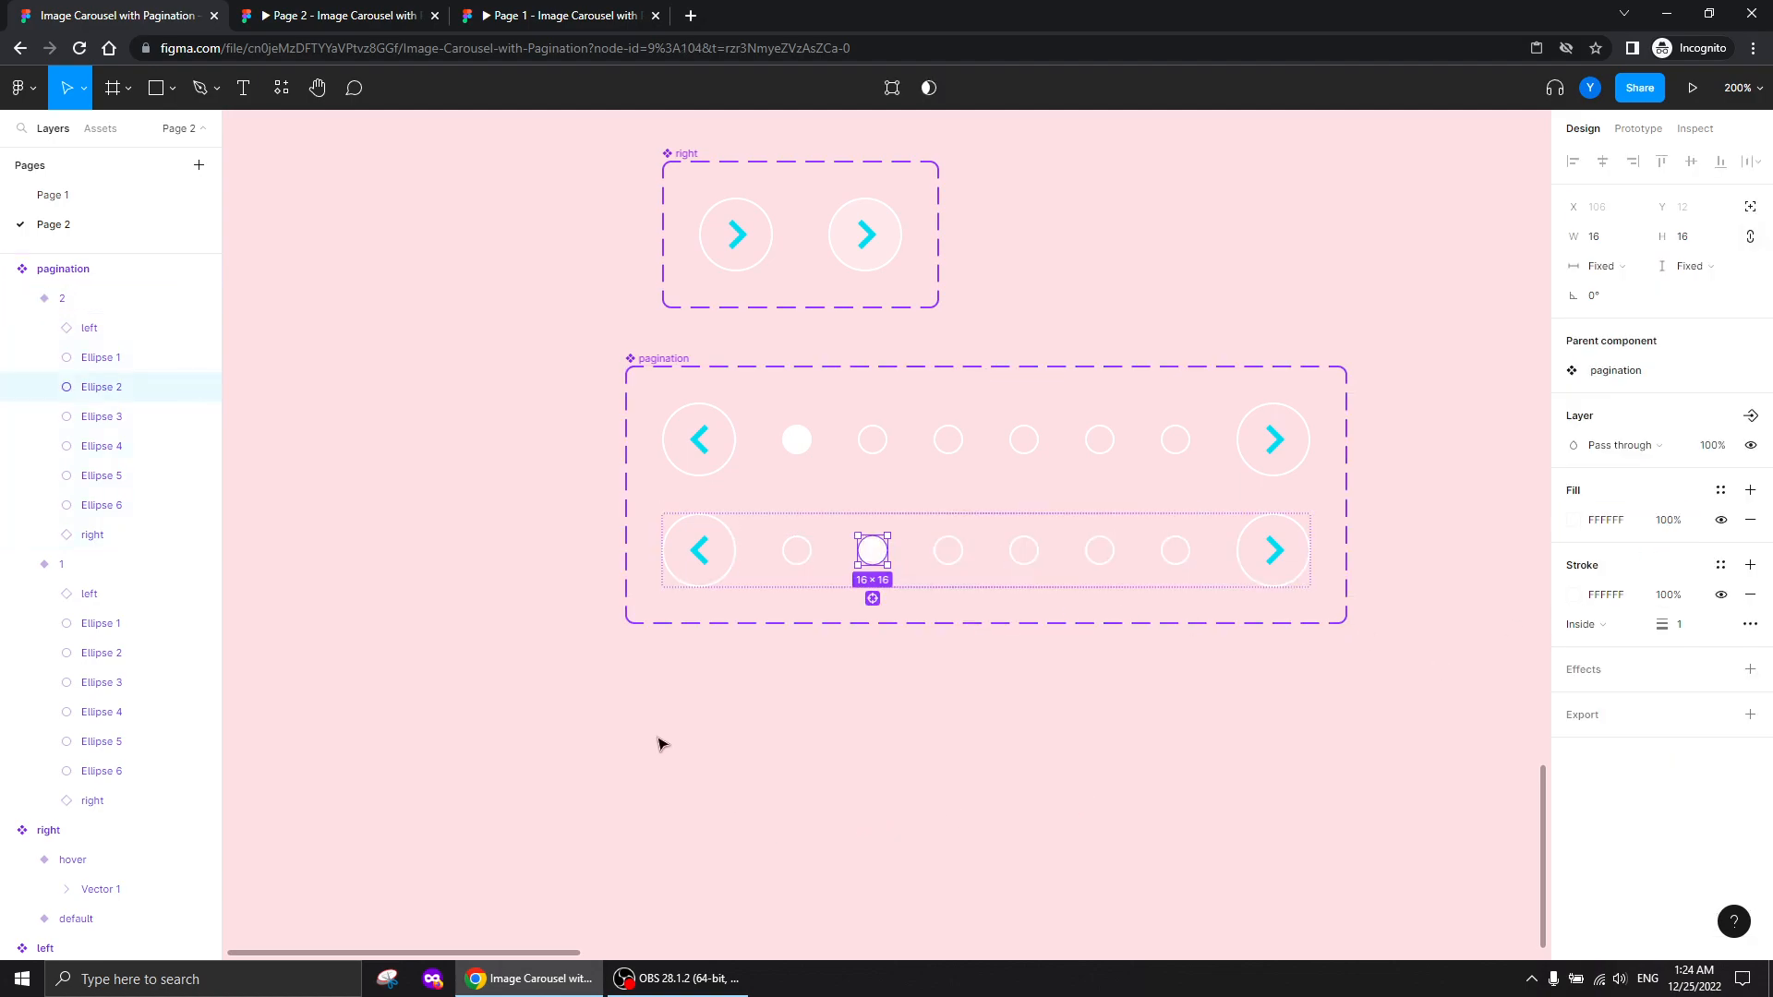
Duplicate pagination variant 2 and set the copy's Property 1 to 3
left_click(716, 581)
key("ctrl+d")
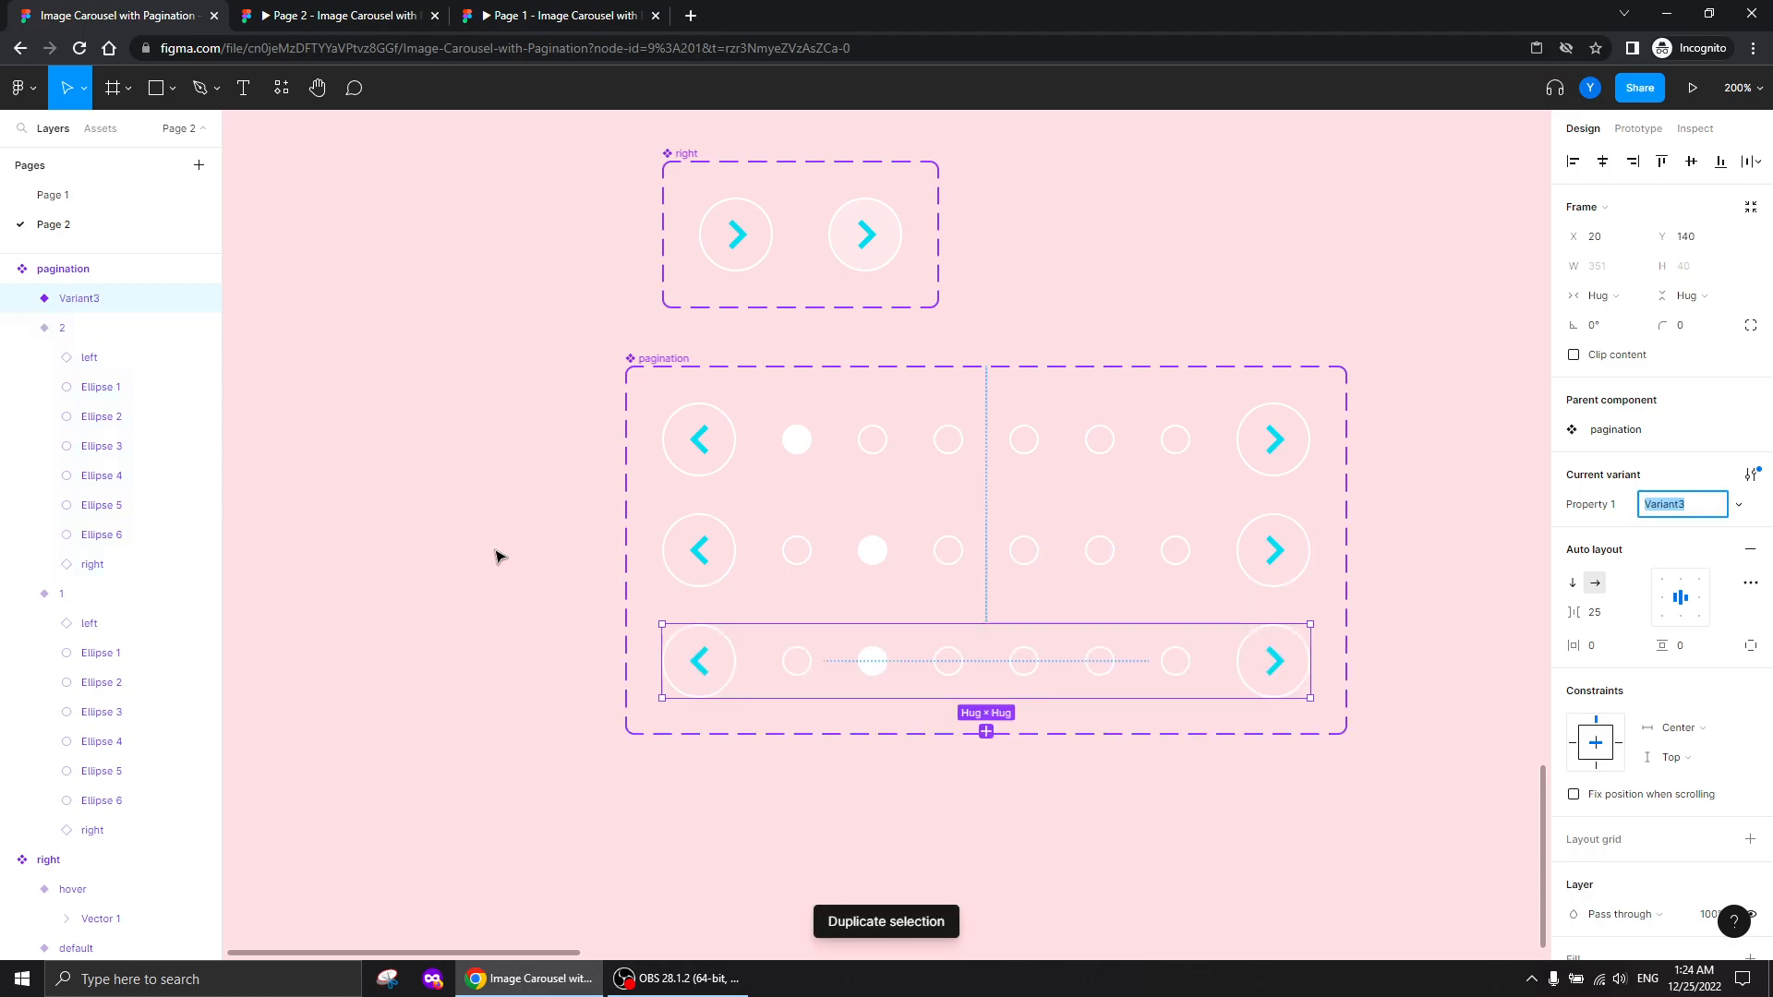
type("3")
key("Return")
In pagination variant 3, set the second dot's fill opacity to 0% and the third dot's to 100%
left_click(871, 662)
left_click(1668, 519)
type("00")
key("Return")
left_click(954, 673)
left_click(958, 672)
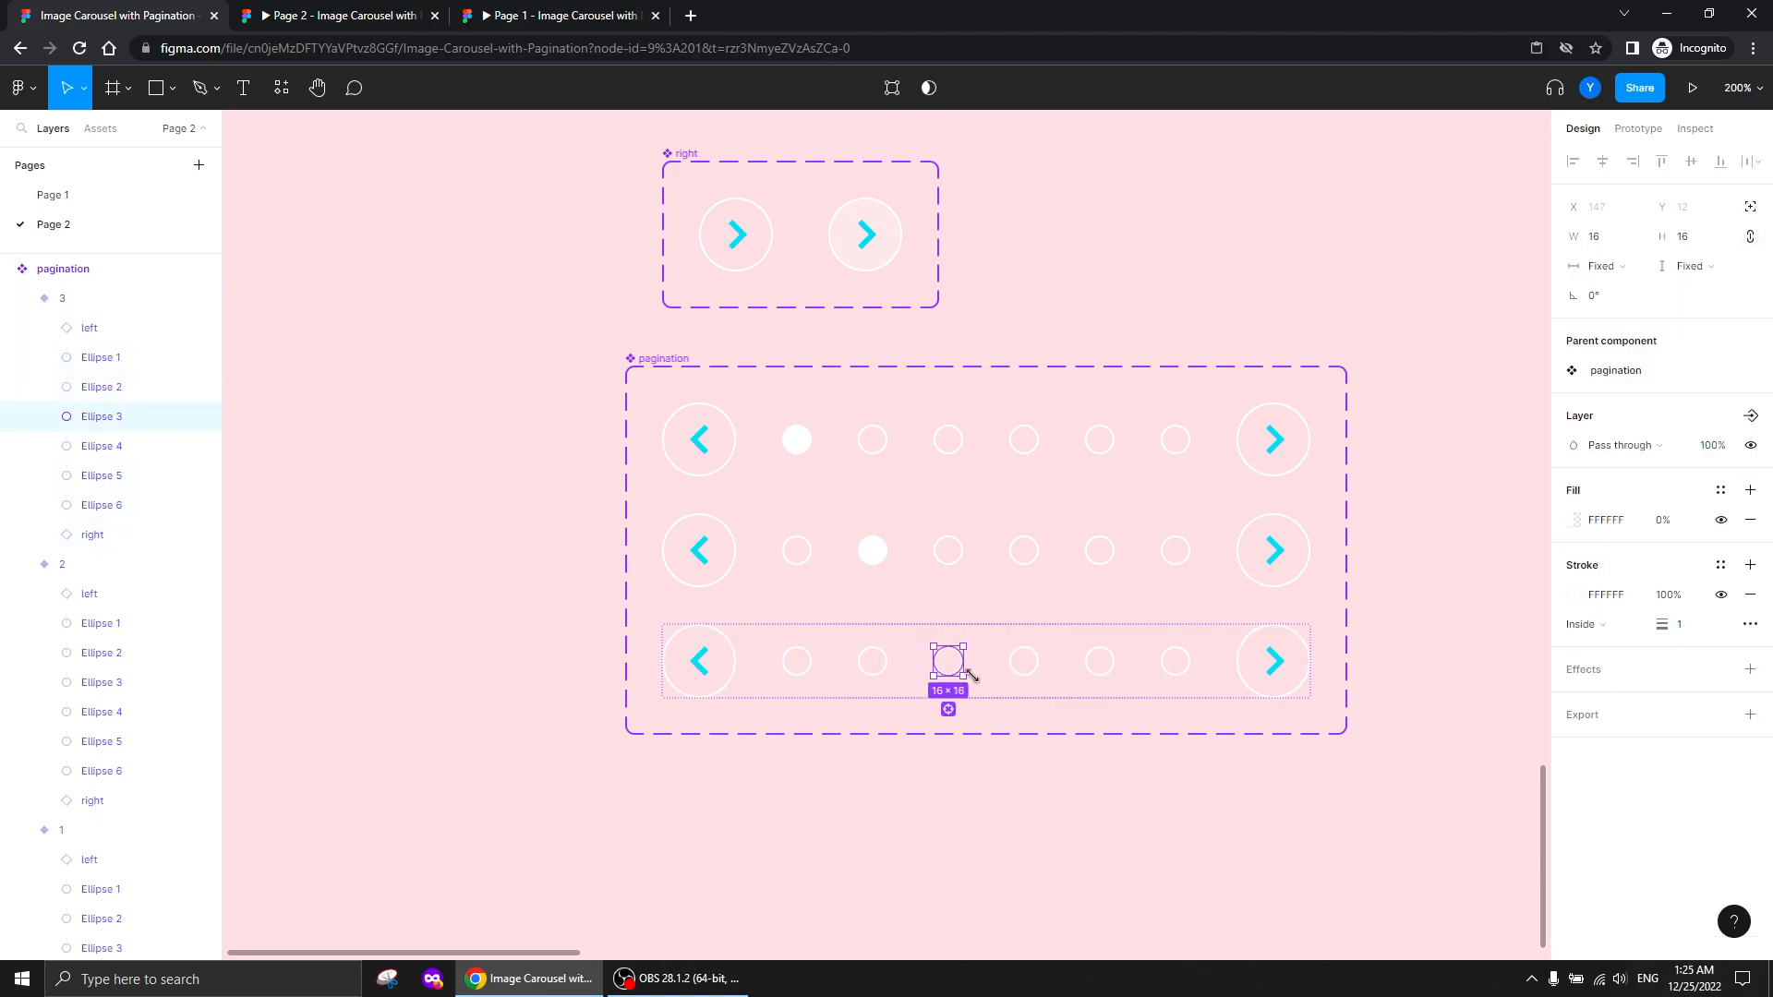
left_click(1669, 522)
type("100")
key("Return")
Duplicate pagination variant 3 and set the copy's Property 1 to 4
scroll(757, 721, "down", 3)
left_click(663, 564)
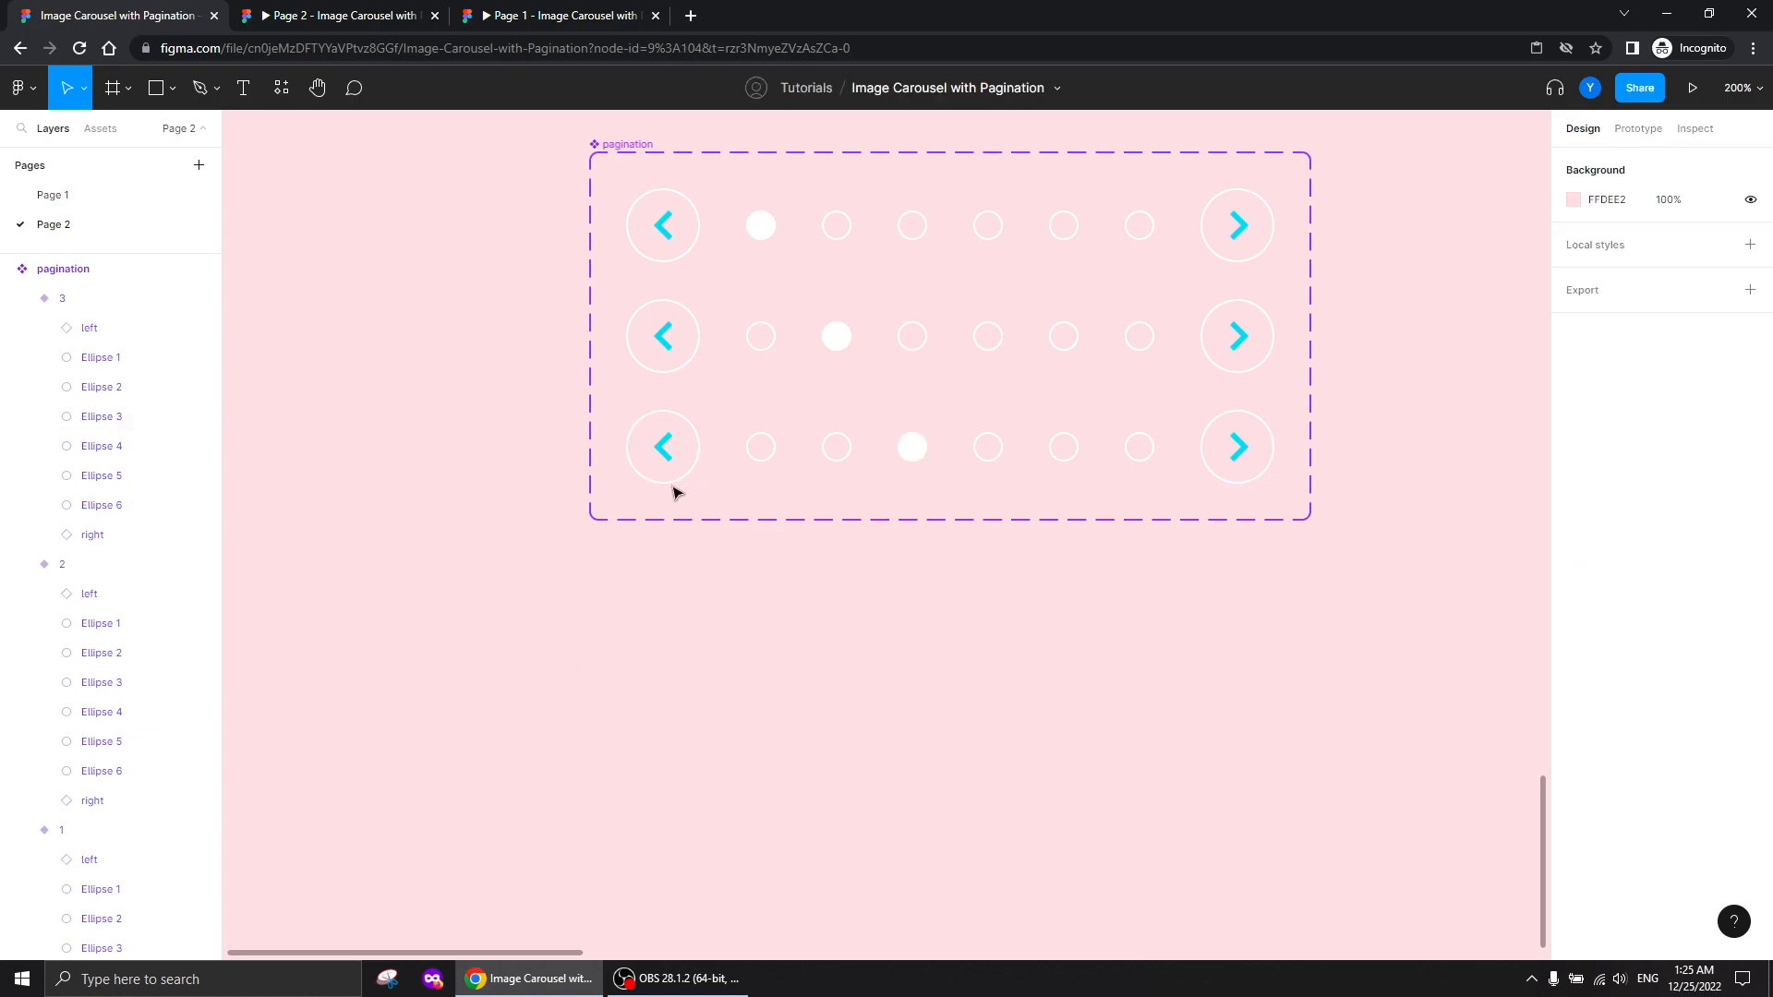
left_click(640, 479)
key("ctrl+d")
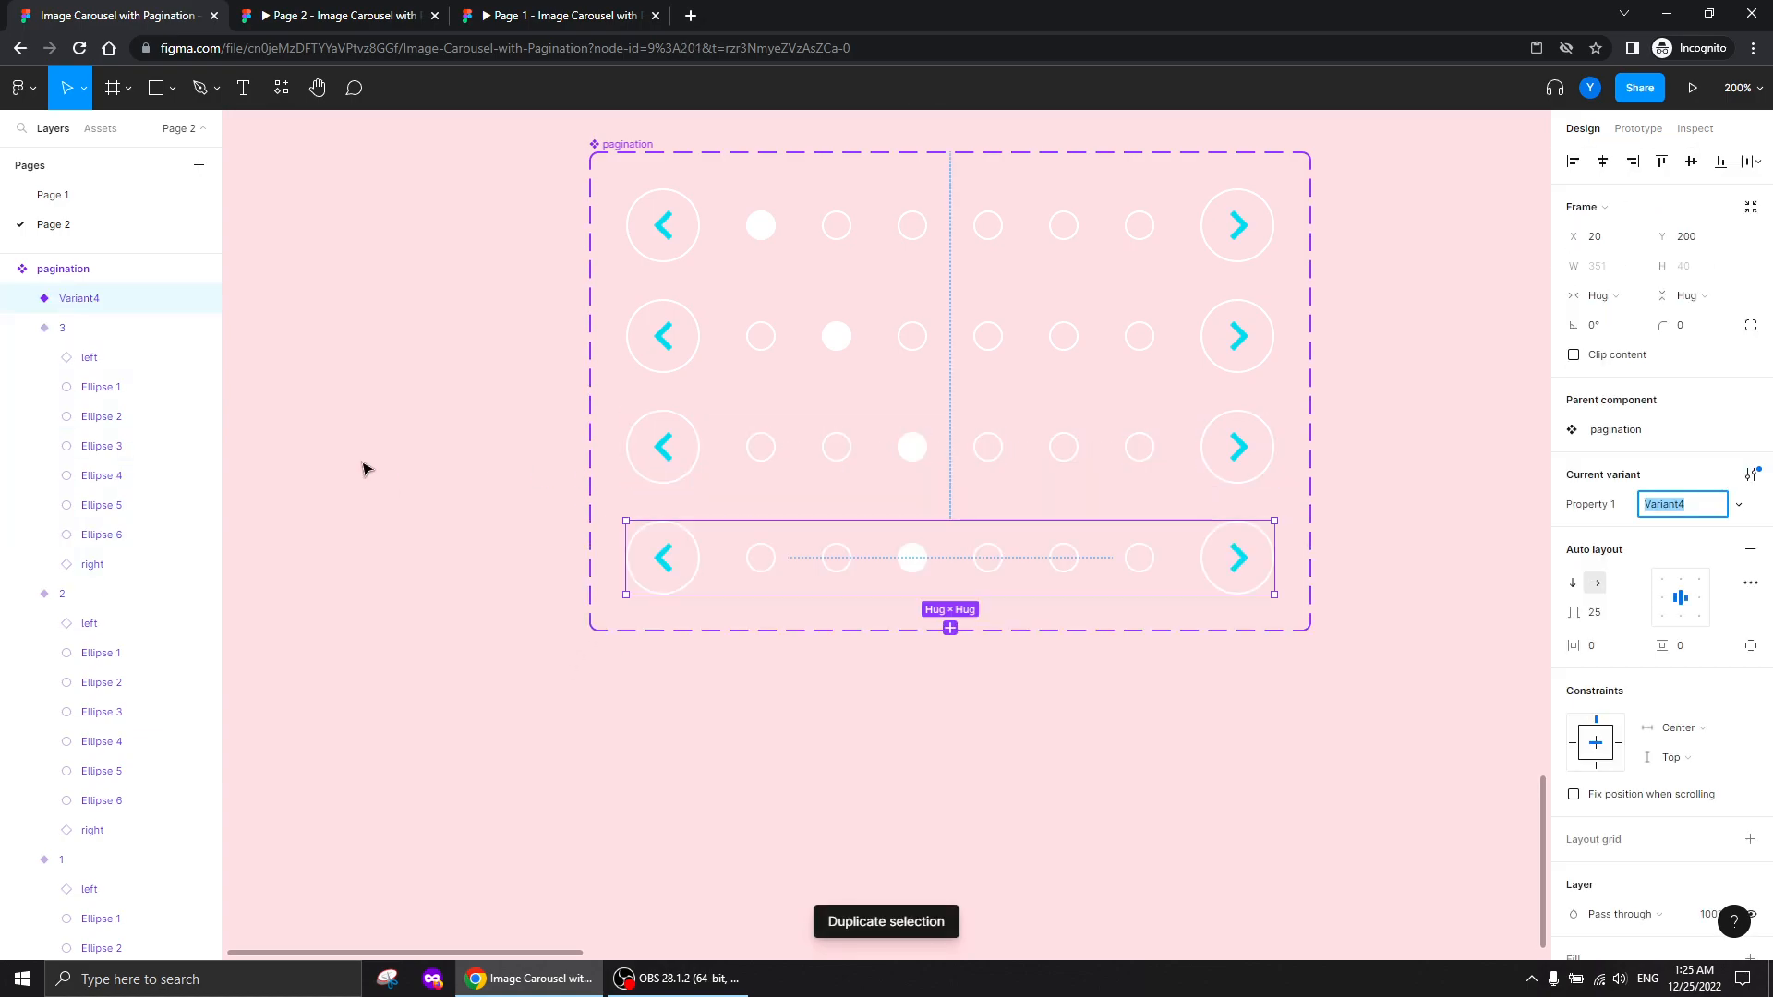
type("4")
key("Return")
In pagination variant 4, set the third dot's fill opacity to 0% and the fourth dot's to 100%
double_click(912, 568)
left_click(1668, 522)
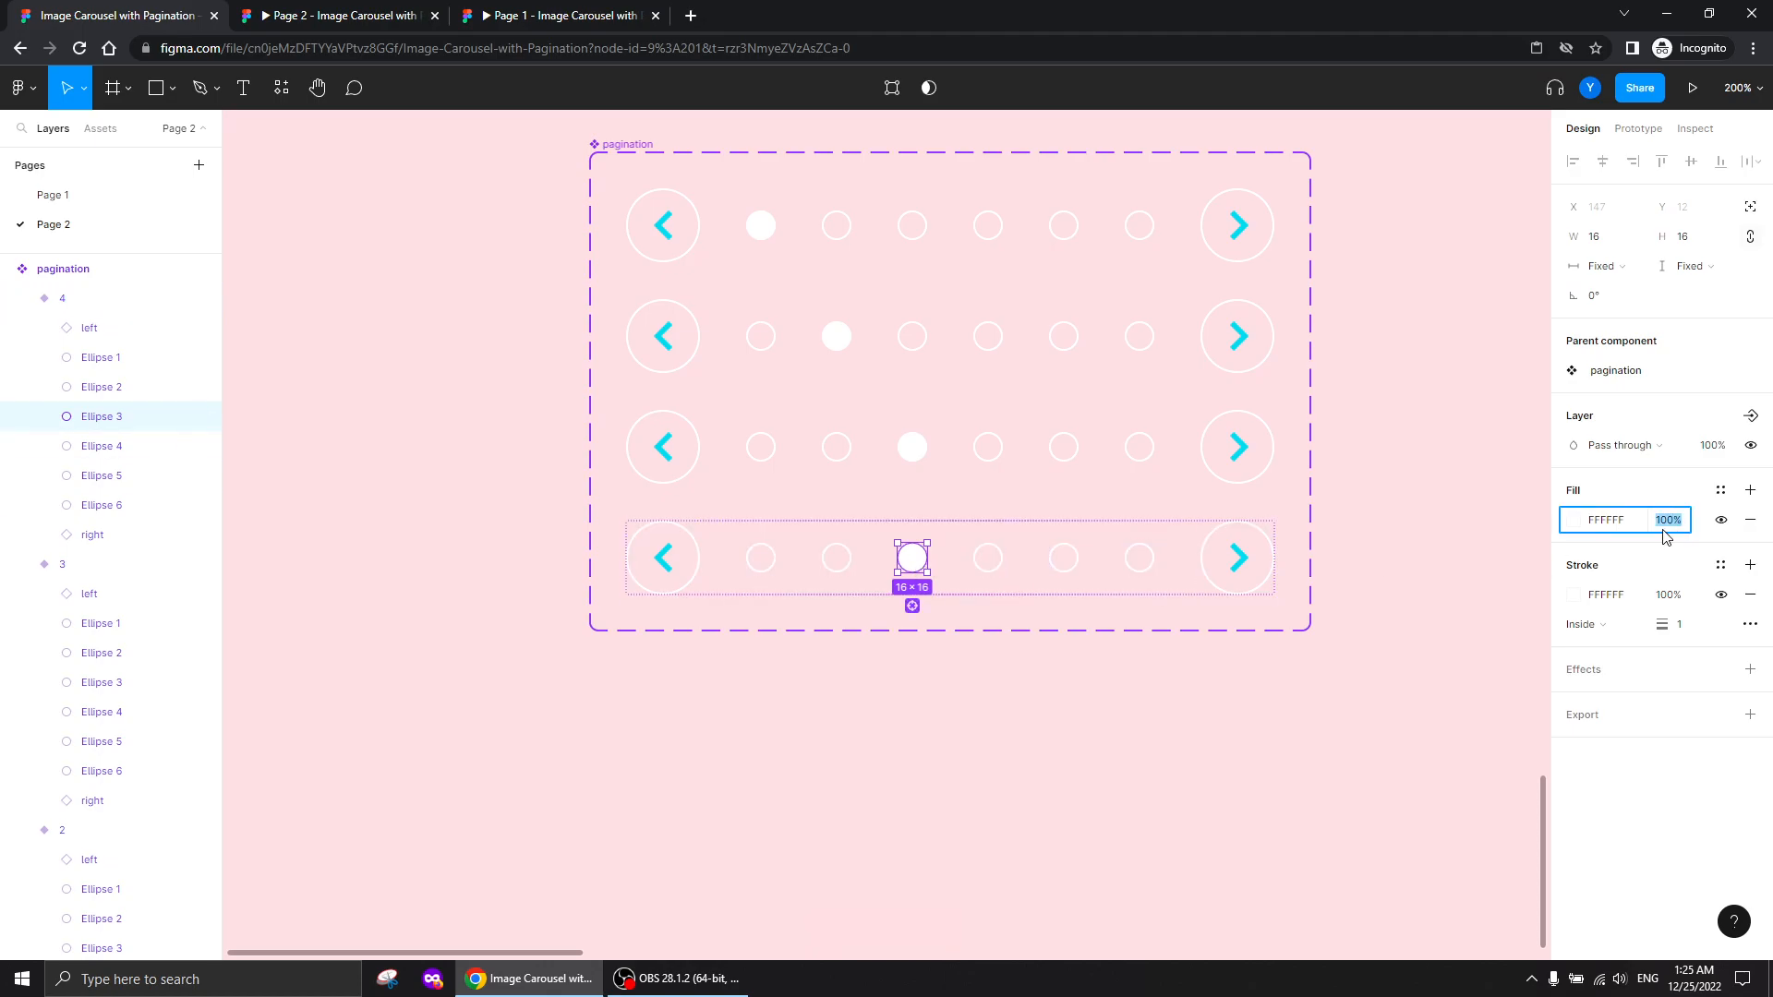
type("0")
left_click(988, 557)
left_click(1662, 520)
type("1")
key("Return")
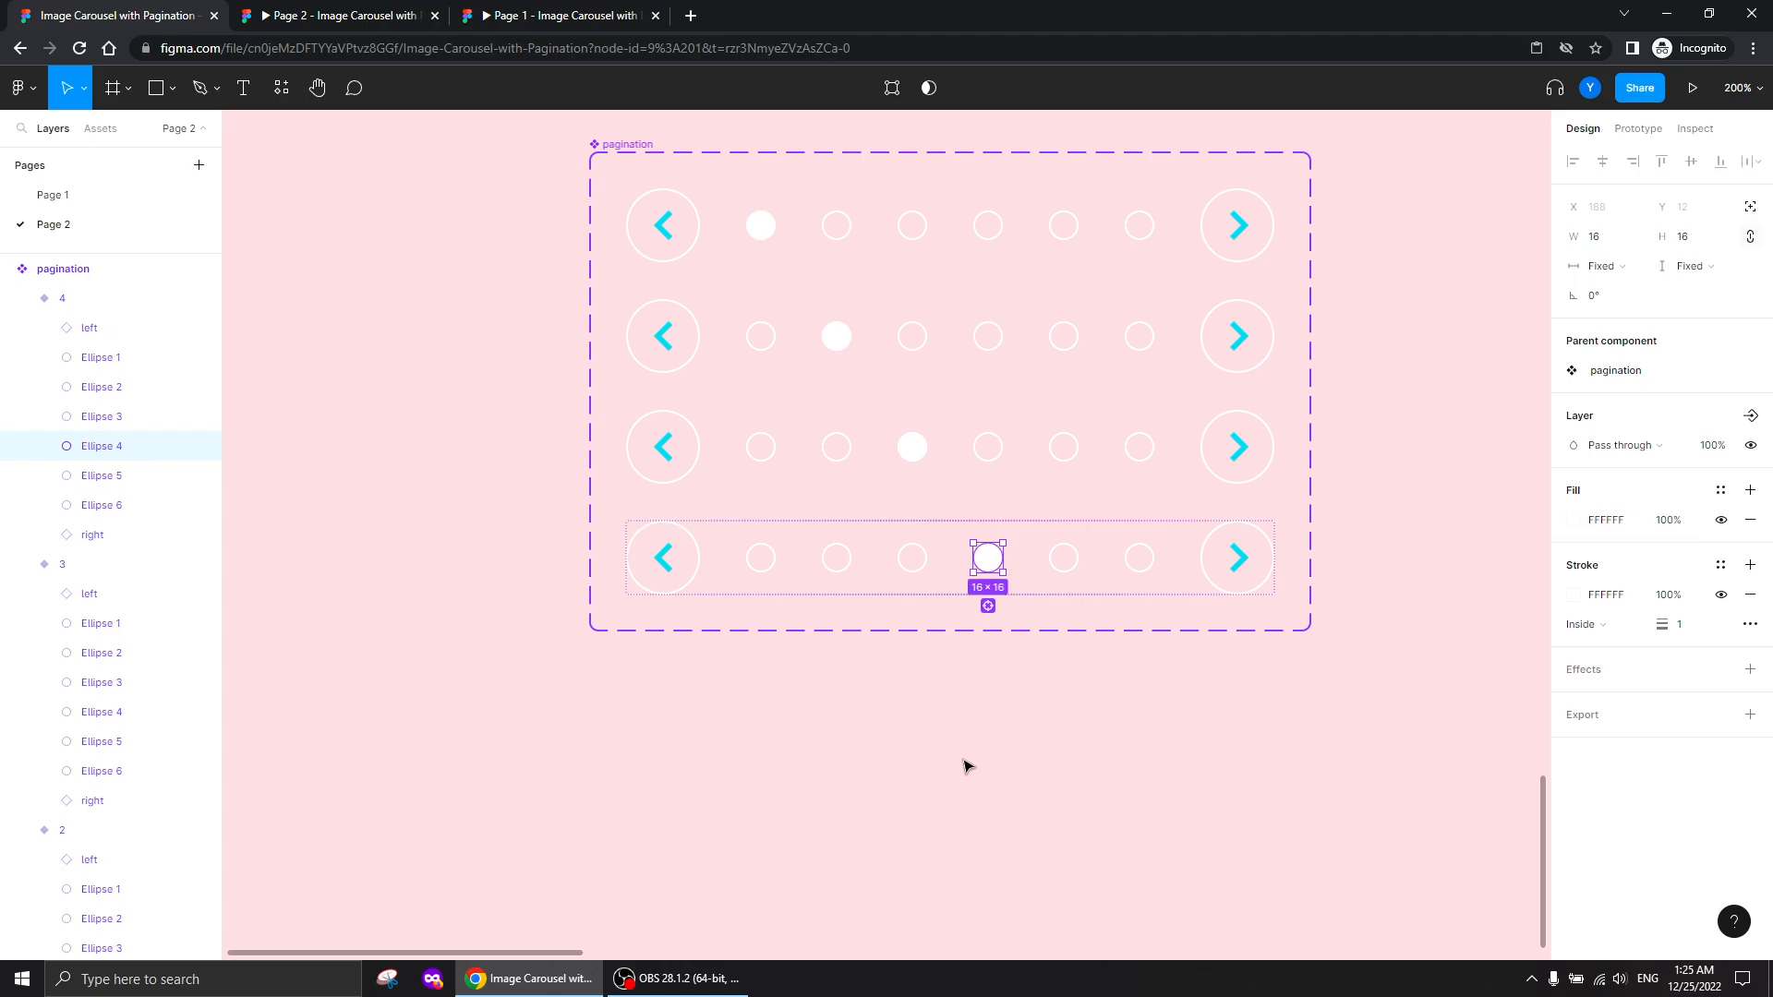
Duplicate pagination variant 4 and set the copy's Property 1 to 5
left_click(536, 686)
left_click(657, 566)
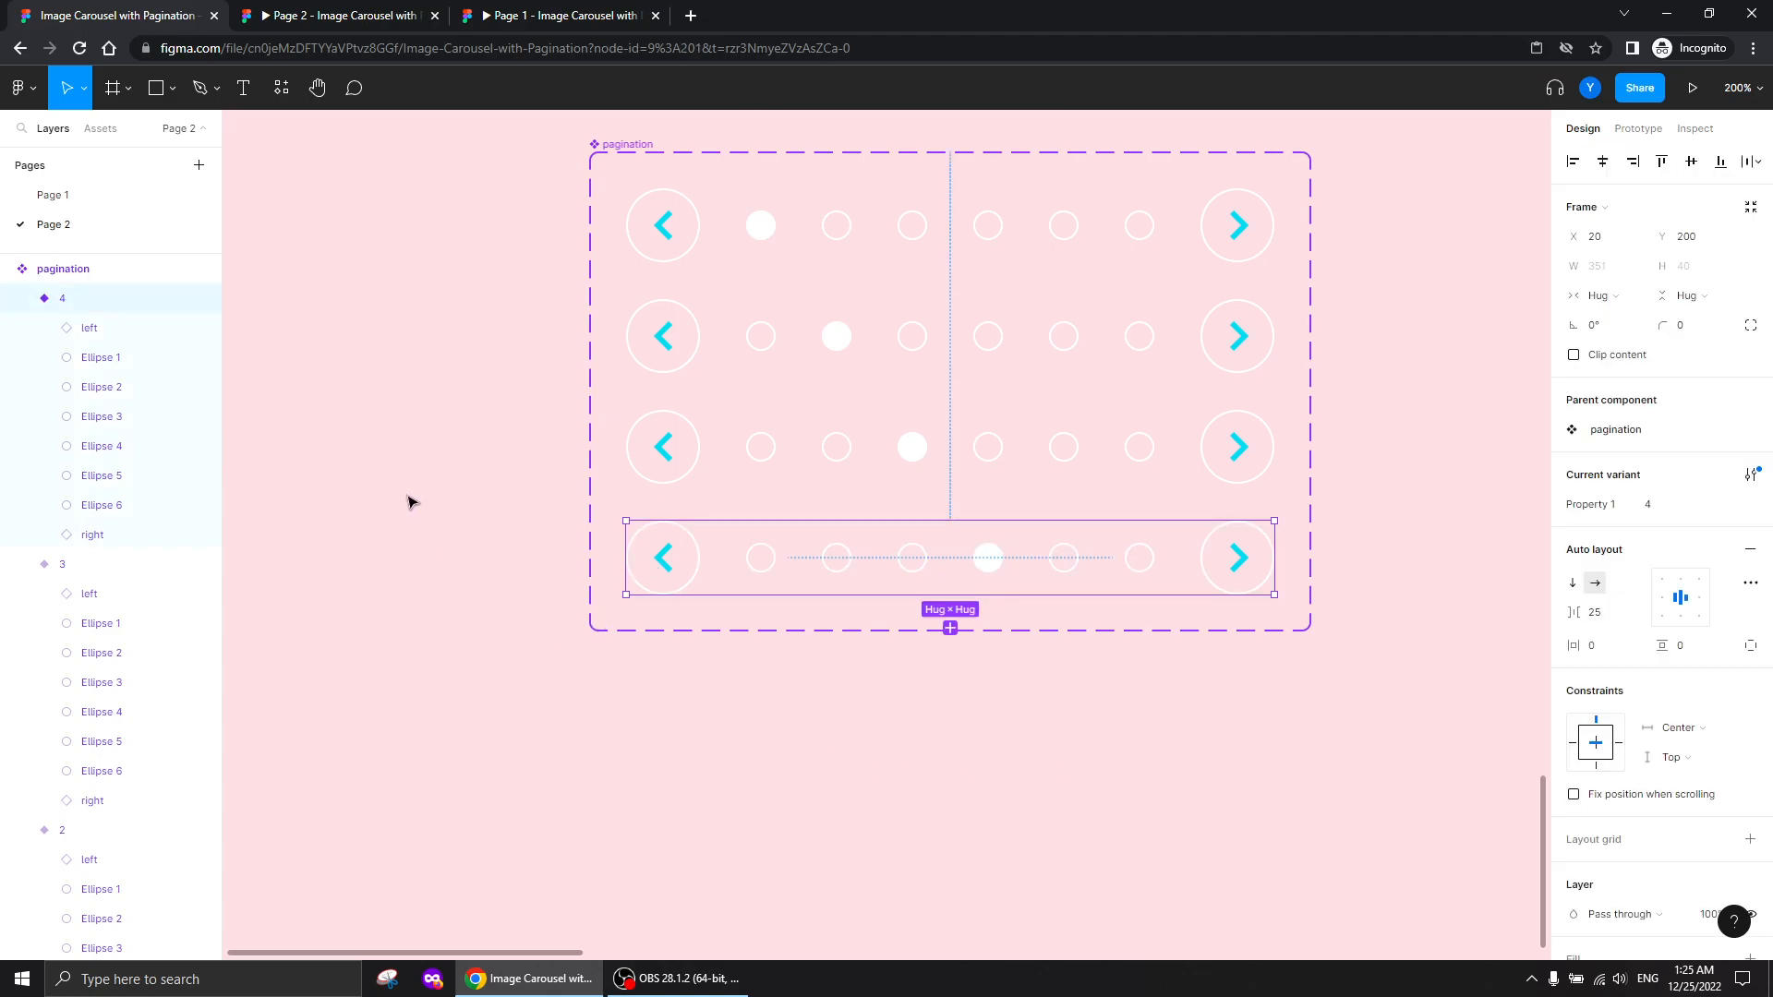
key("ctrl+d")
type("5")
key("Return")
In pagination variant 5, set the fourth dot's fill opacity to 0% and the fifth dot's to 100%
double_click(988, 669)
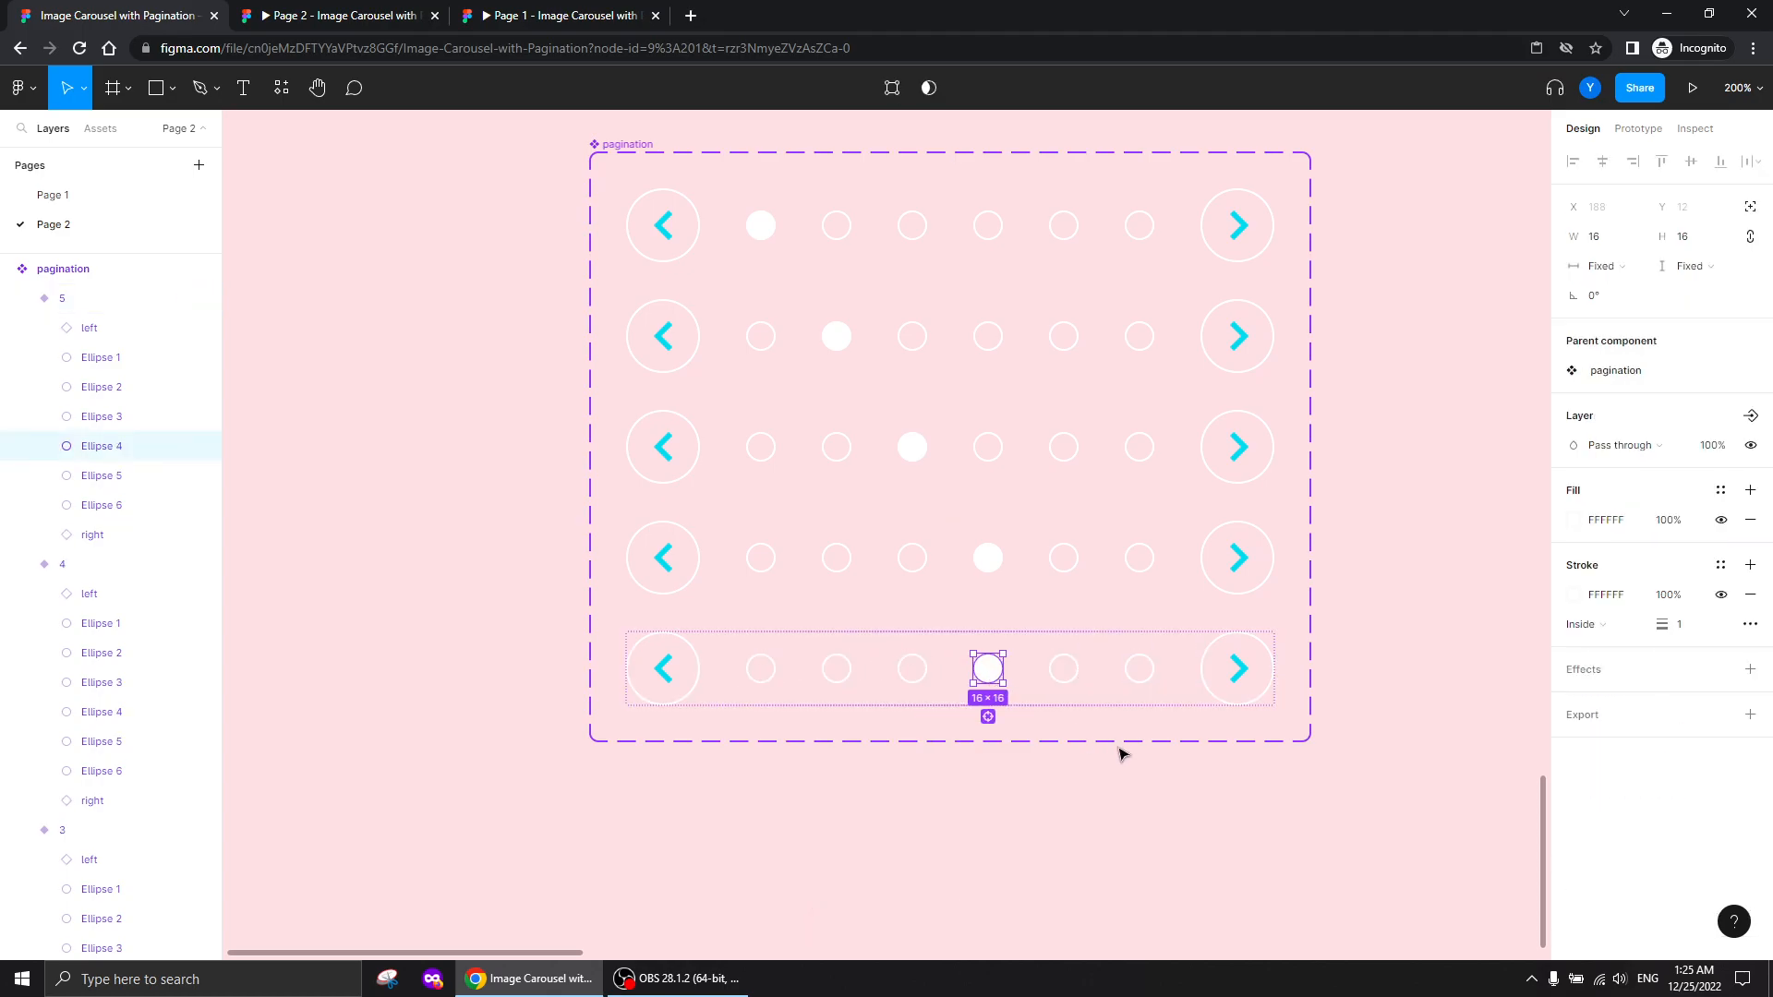
left_click(1668, 520)
type("0")
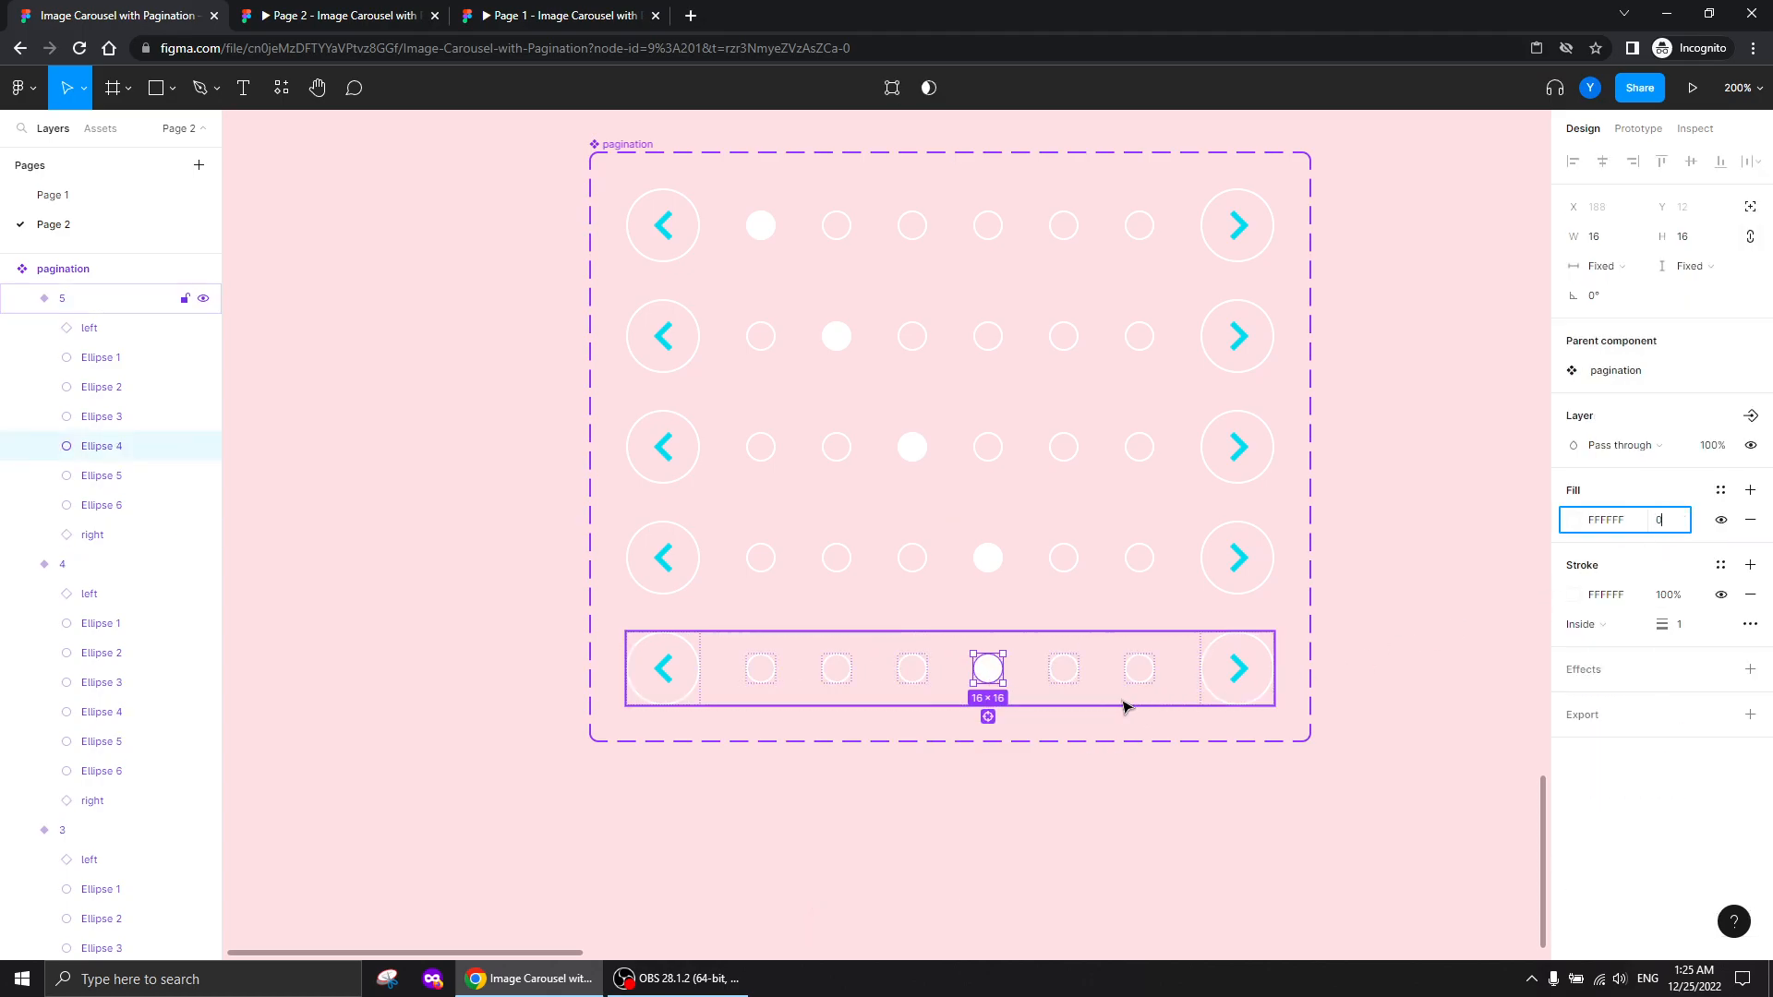
left_click(1069, 680)
left_click(1070, 680)
left_click(1660, 521)
type("100")
key("Return")
Duplicate pagination variant 5 and set the copy's Property 1 to 6
left_click(704, 691)
key("ctrl+d")
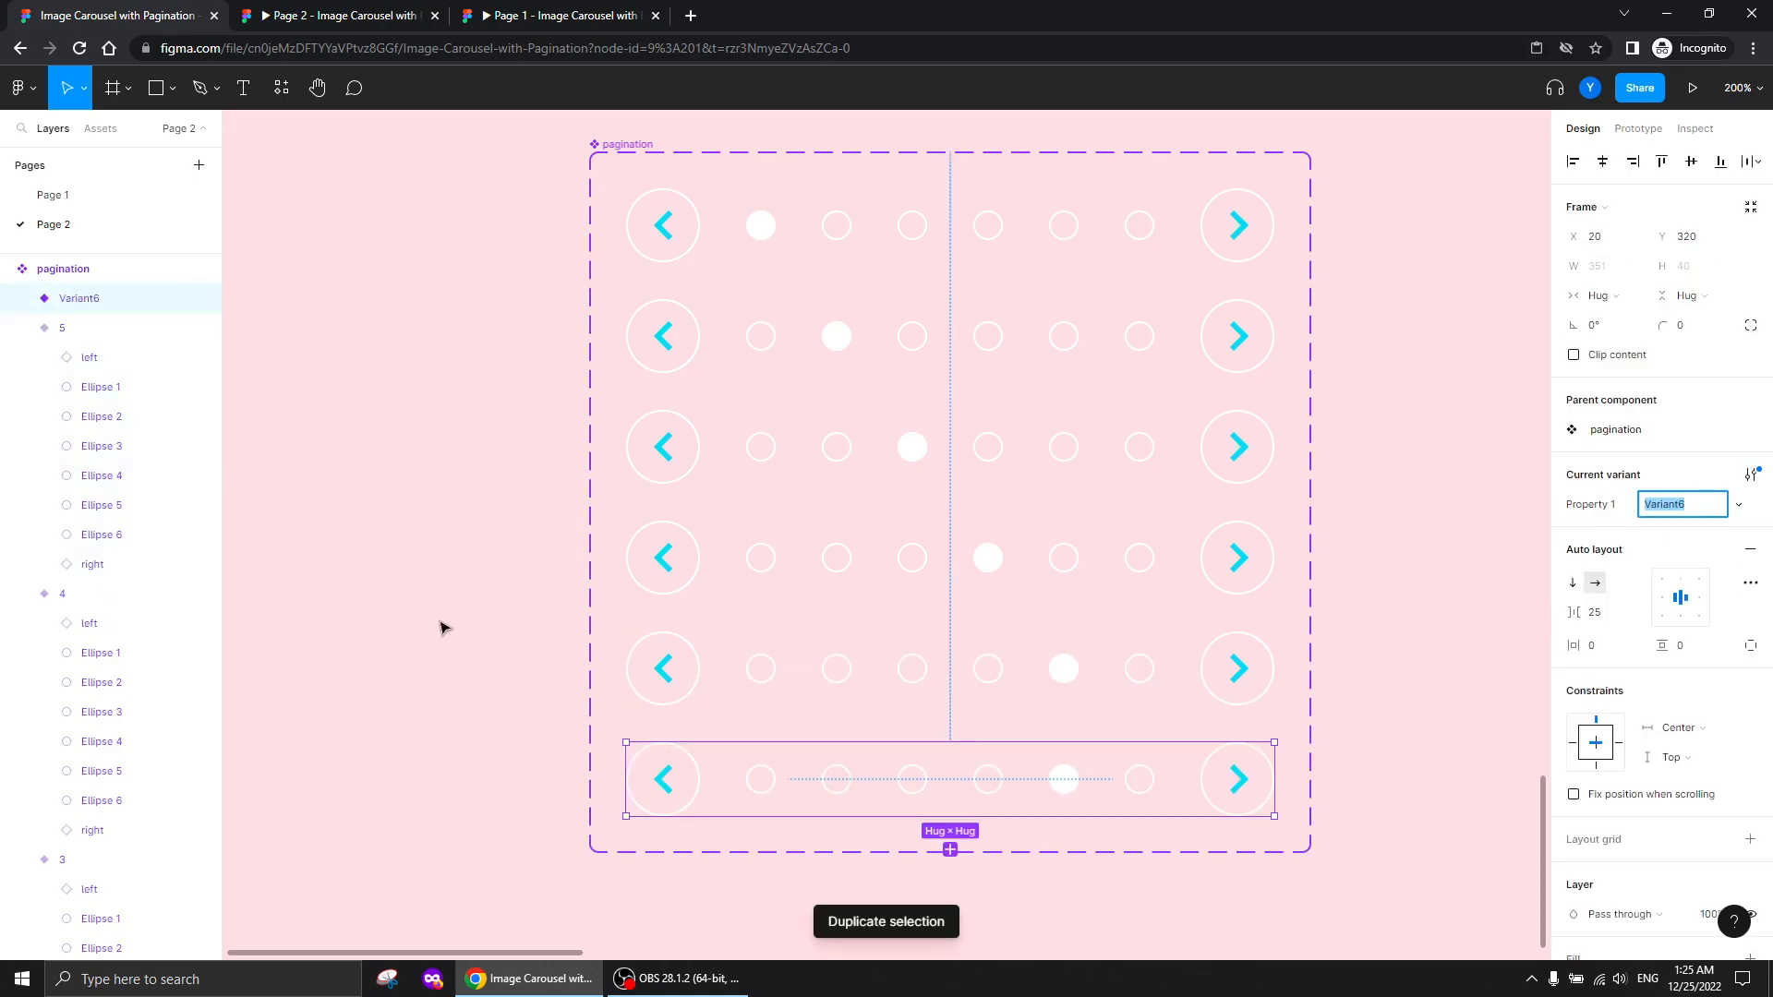
type("6")
key("Return")
In pagination variant 6, set the fifth dot's fill opacity to 0% and the sixth dot's to 100%
scroll(1313, 542, "down", 2)
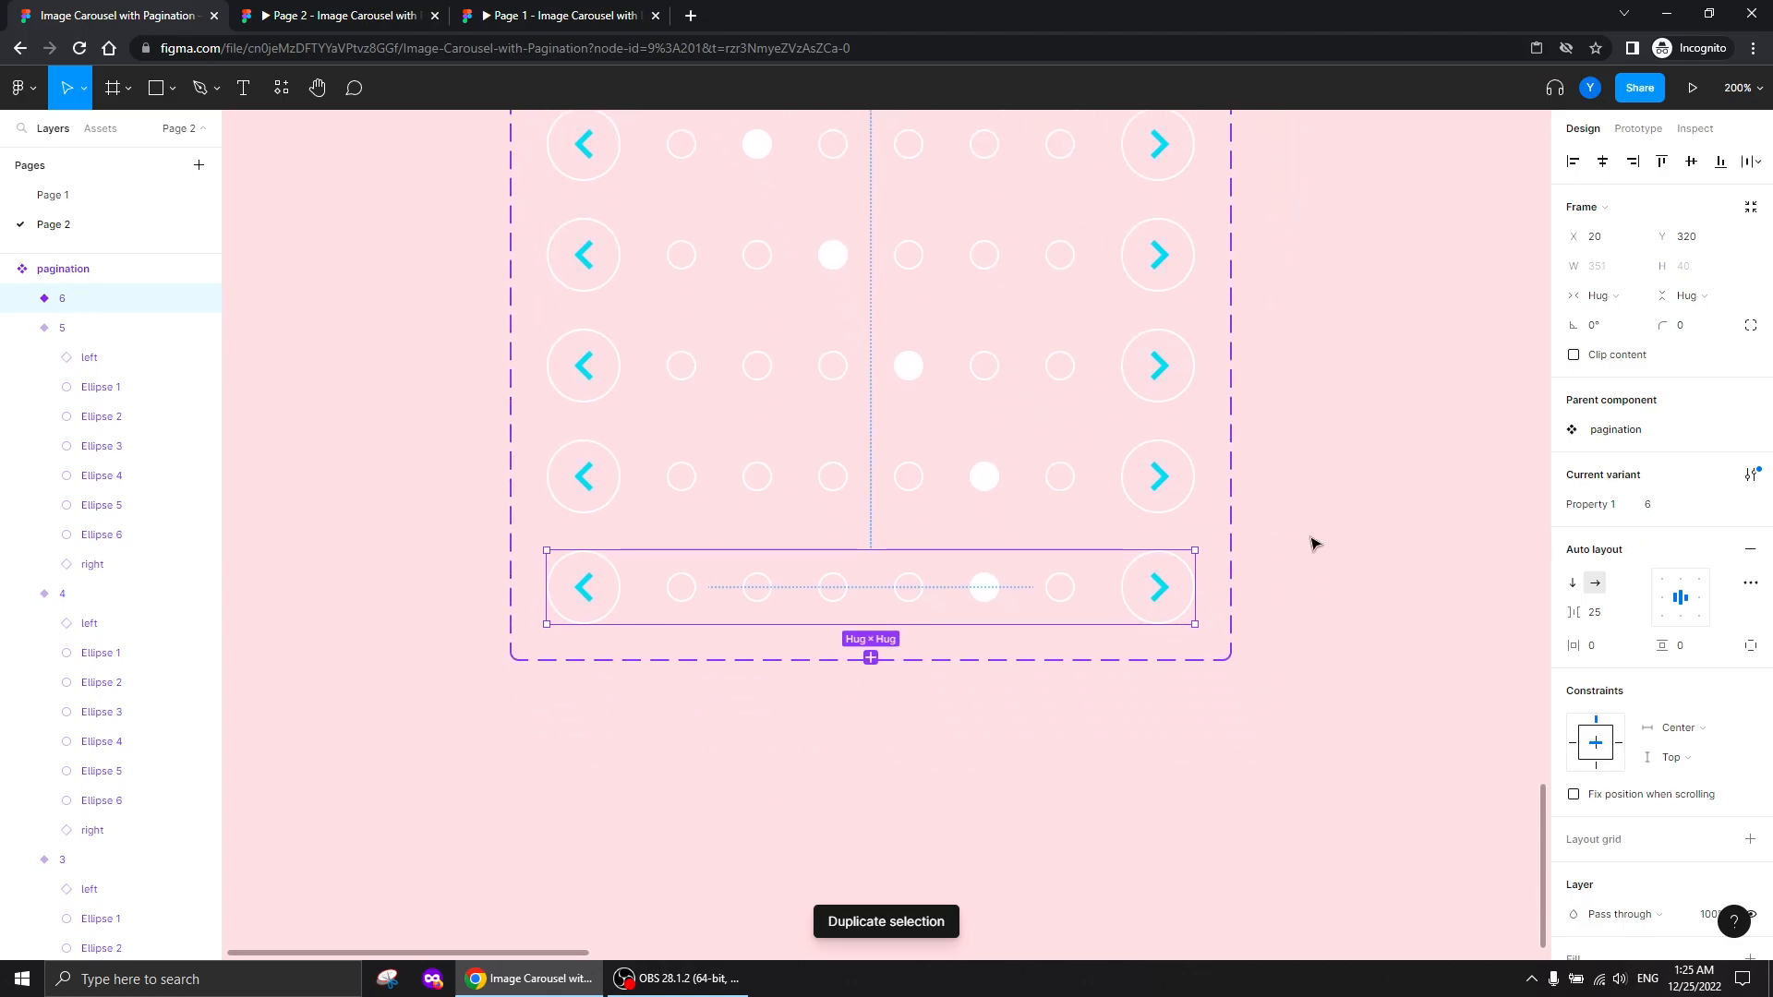
left_click(984, 596)
left_click(1673, 520)
type("0")
key("Return")
key("Escape")
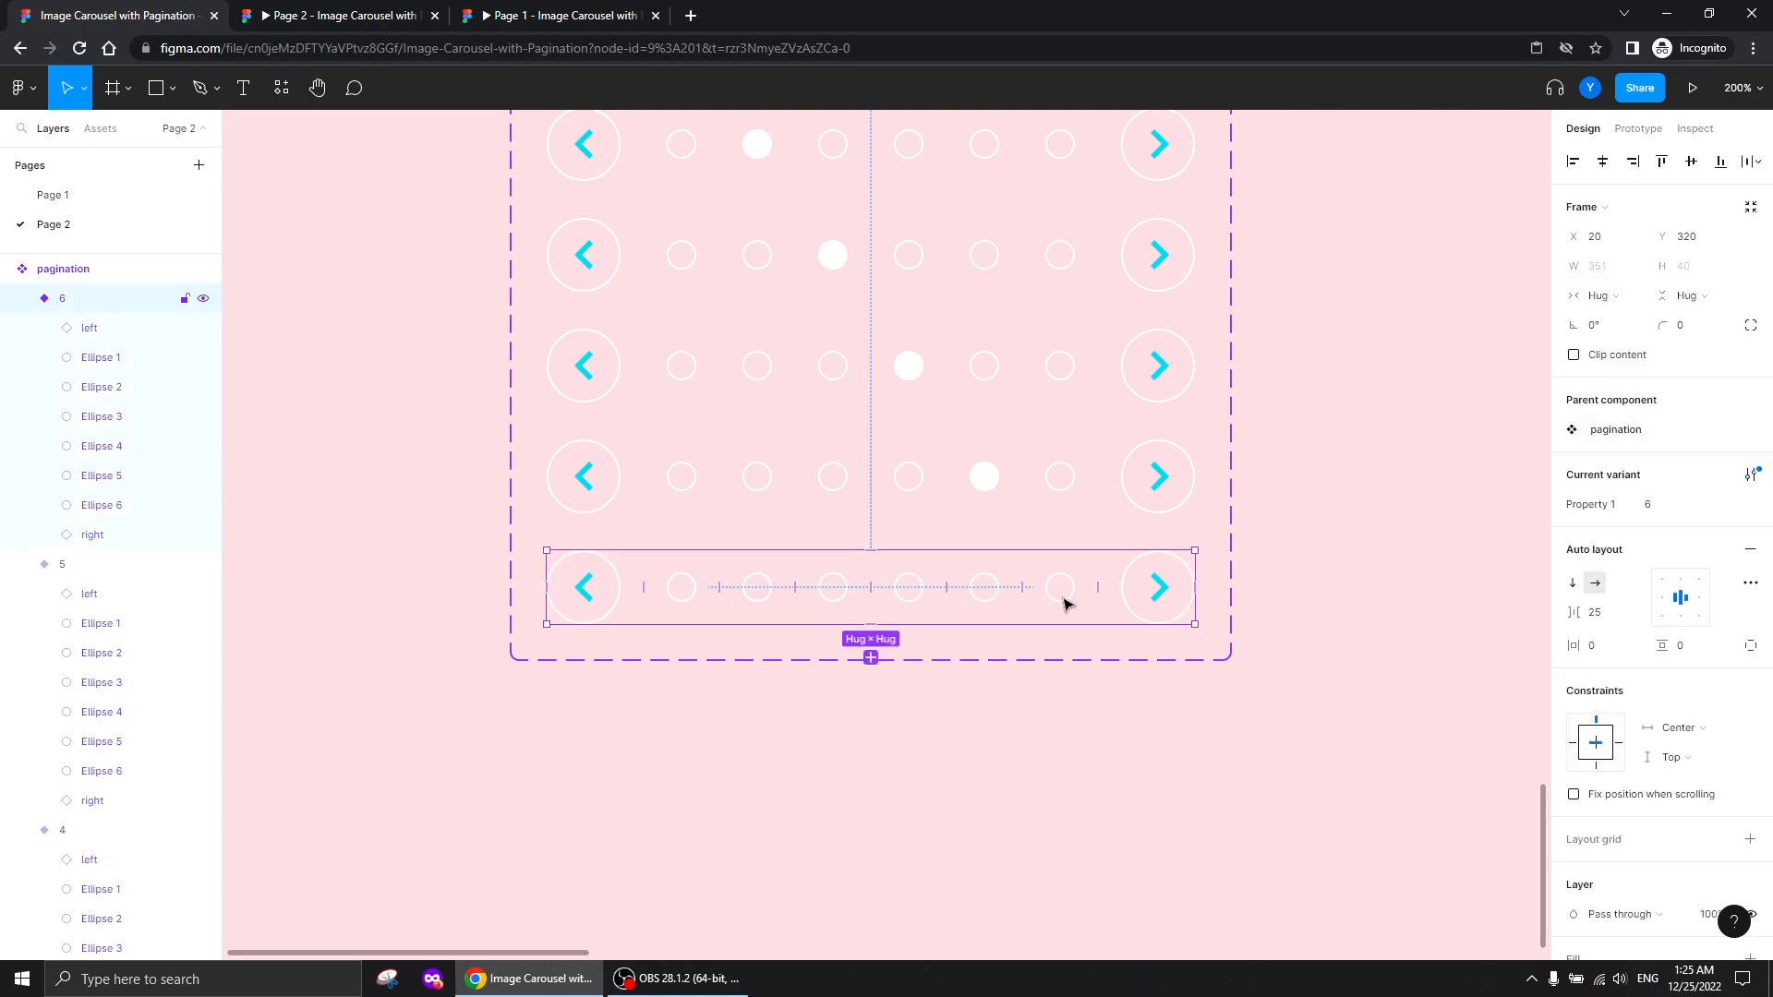
left_click(1061, 597)
left_click(1664, 519)
type("10")
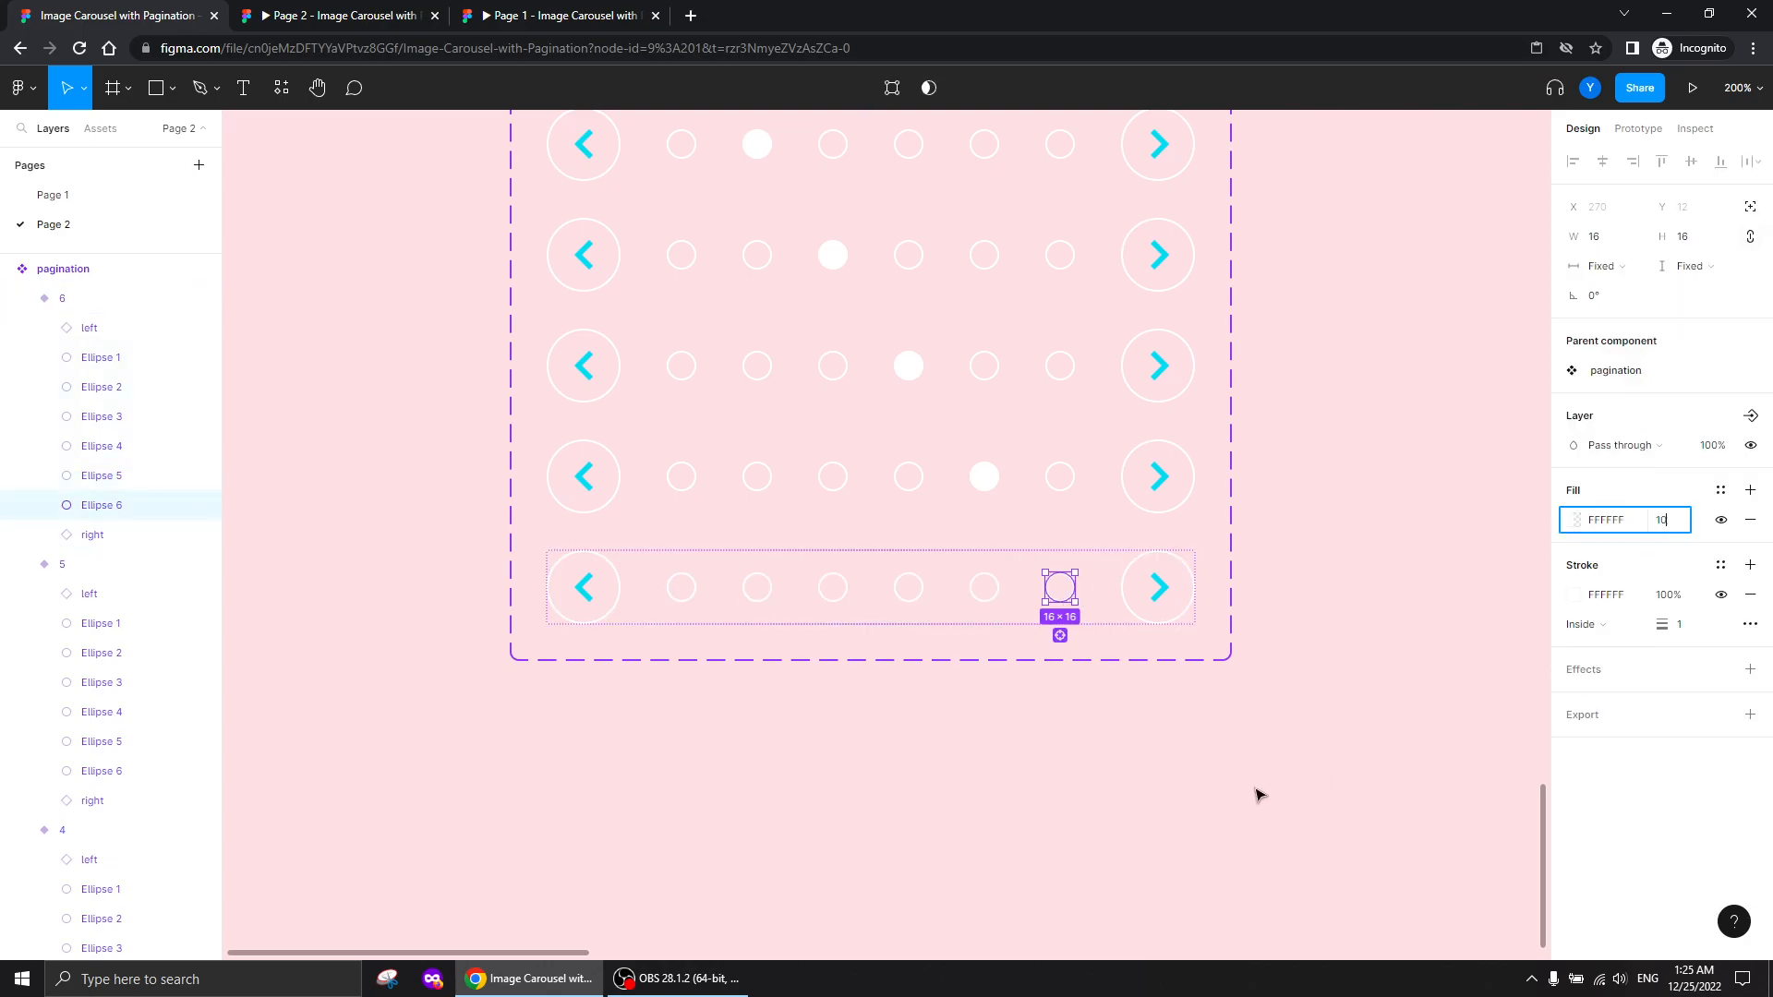
type("0")
key("Return")
left_click(716, 803)
Move the pagination component set so its left edge aligns with the left and right component sets above it
scroll(459, 514, "up", 5)
scroll(554, 646, "left", 3)
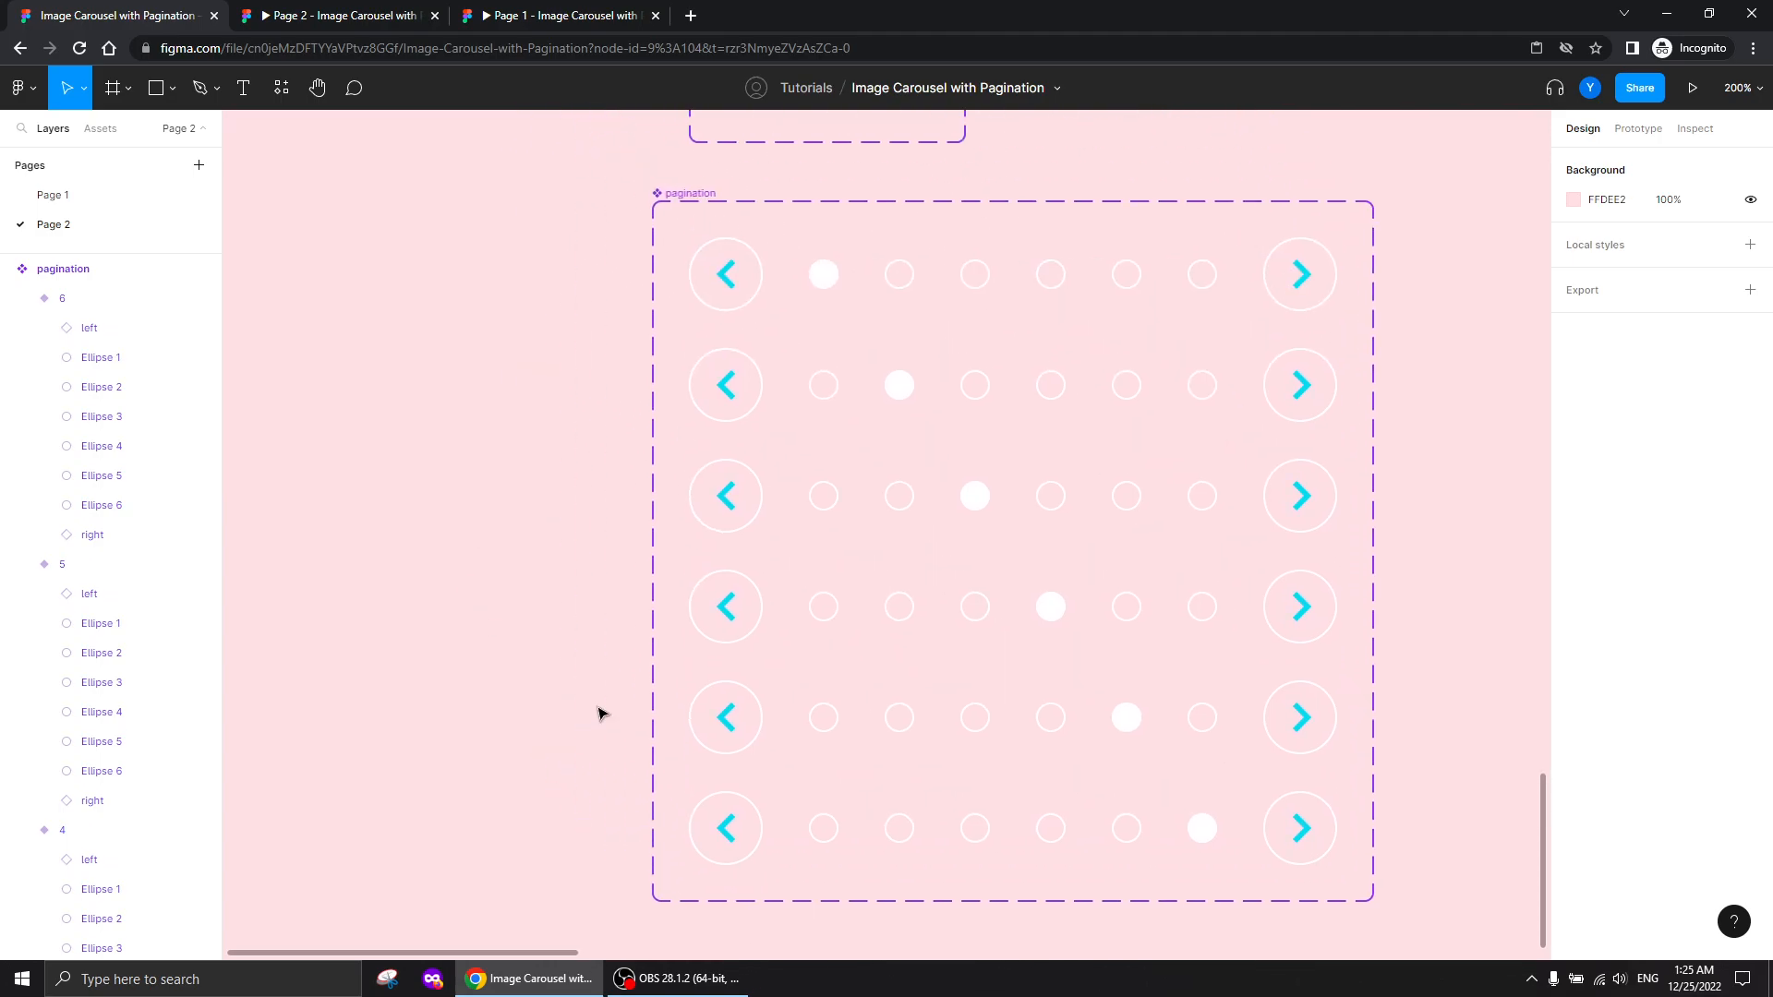
key("shift+0")
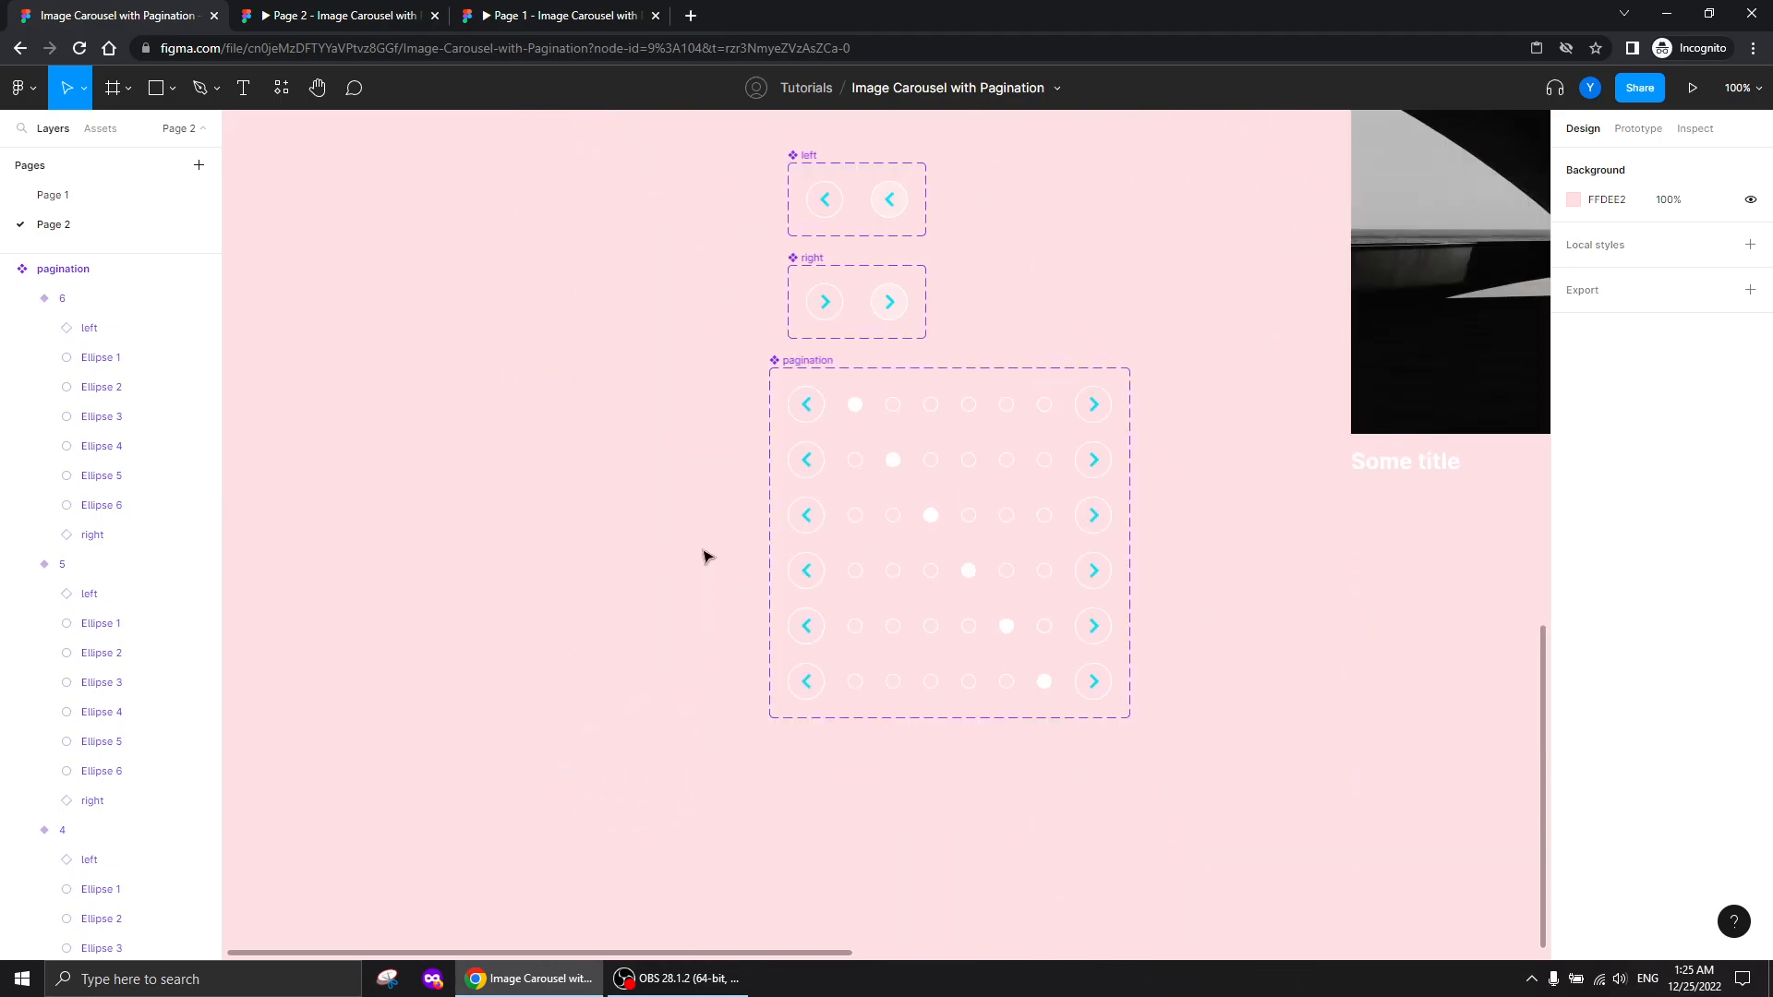
scroll(705, 565, "up", 3)
scroll(705, 565, "right", 2)
left_click(713, 479)
left_click_drag(725, 480, 732, 484)
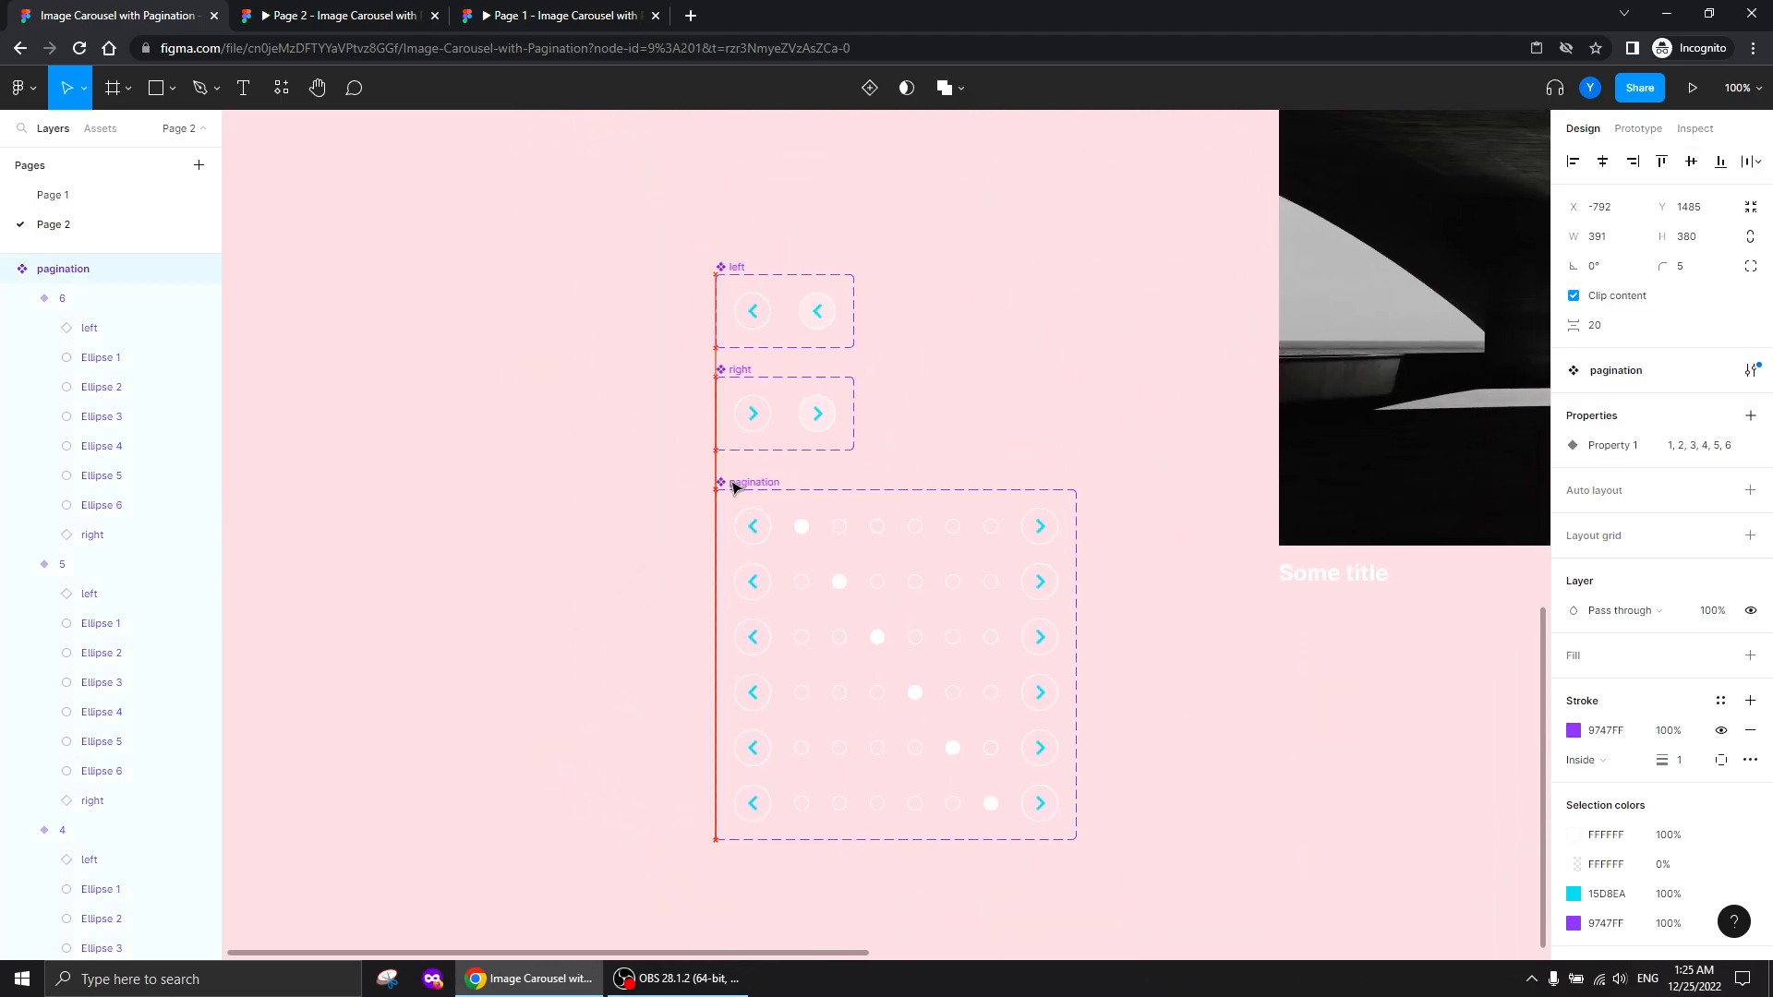
scroll(517, 572, "down", 3)
scroll(517, 573, "right", 2)
left_click(649, 399)
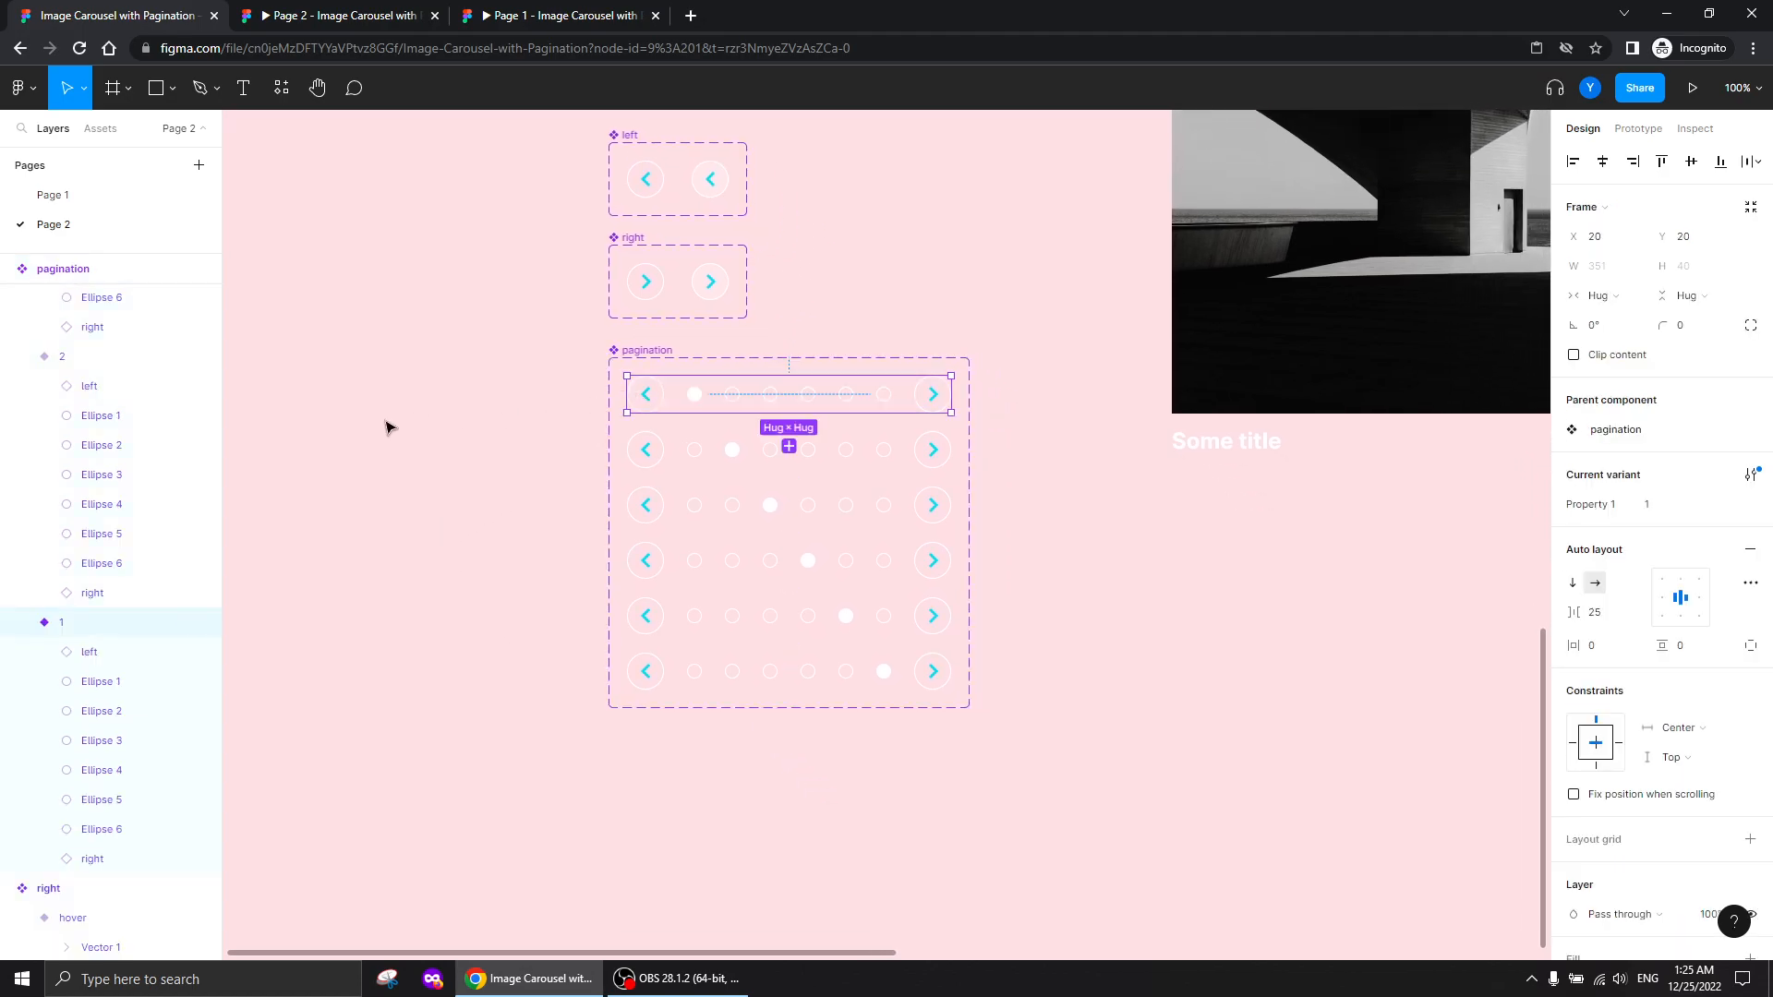
scroll(518, 569, "up", 3)
left_click(520, 574)
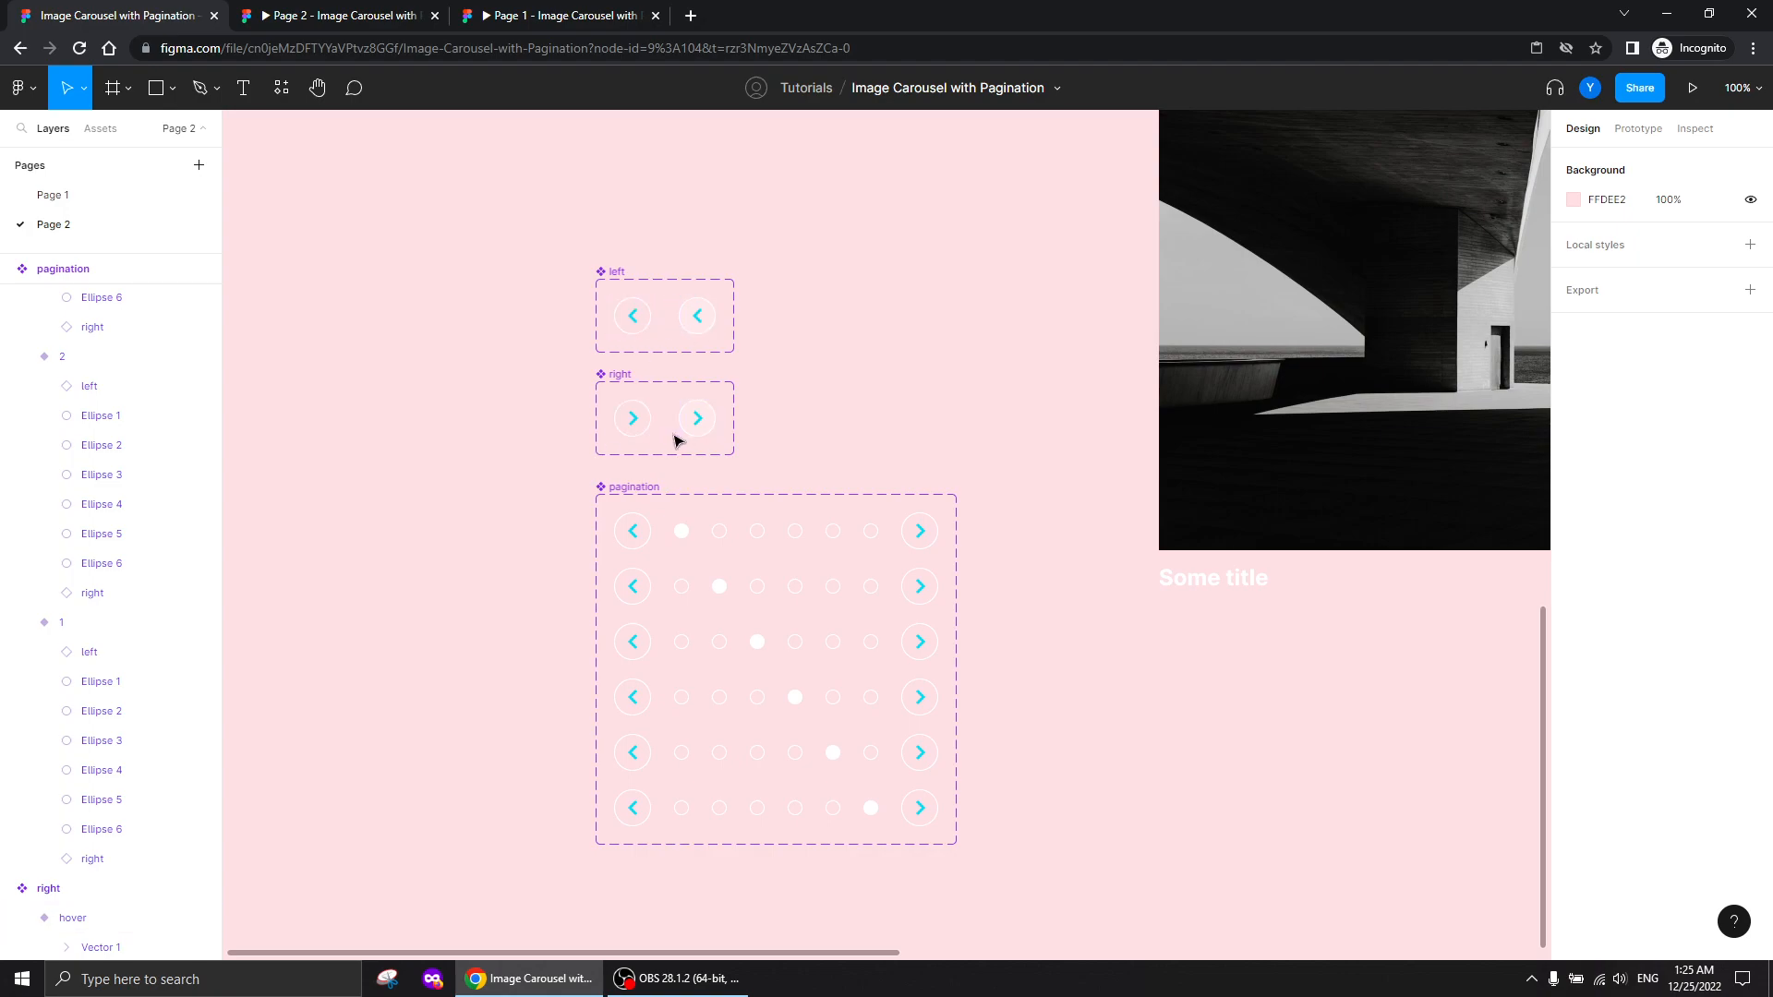
scroll(673, 447, "down", 2)
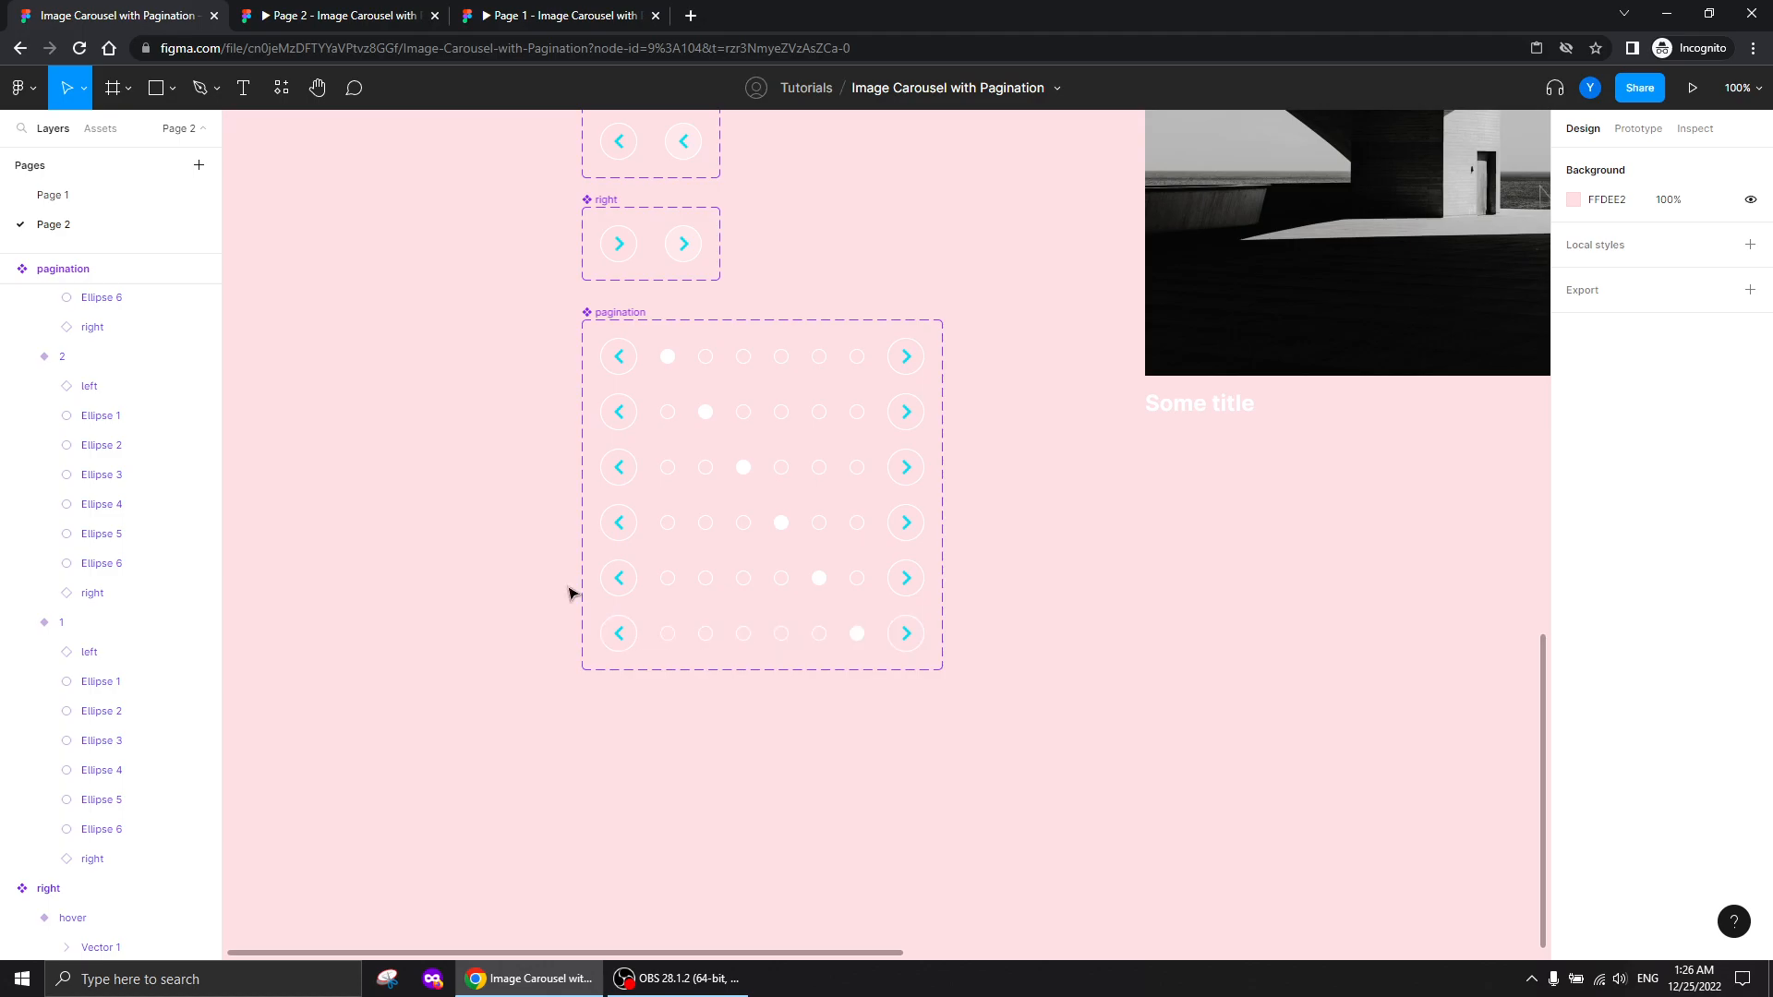
Replace the pagination frame below the carousel images with a copy of pagination variant 1
scroll(480, 471, "right", 5)
scroll(480, 471, "up", 3)
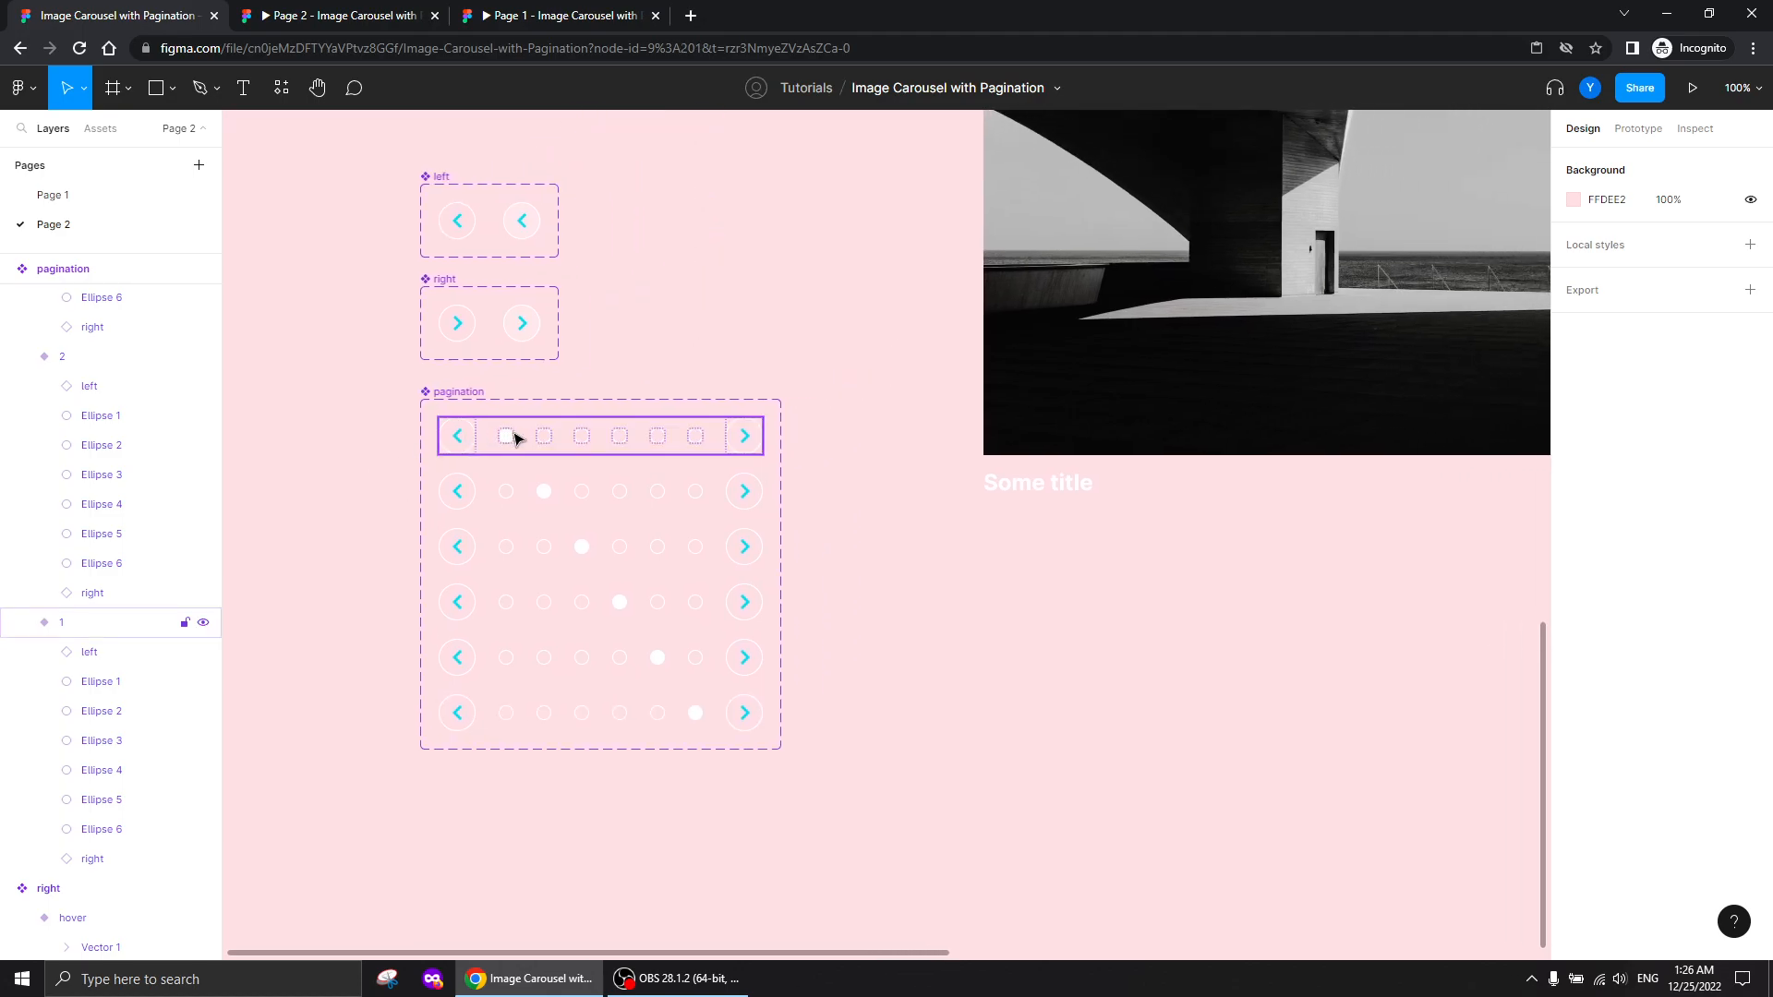
left_click(514, 436)
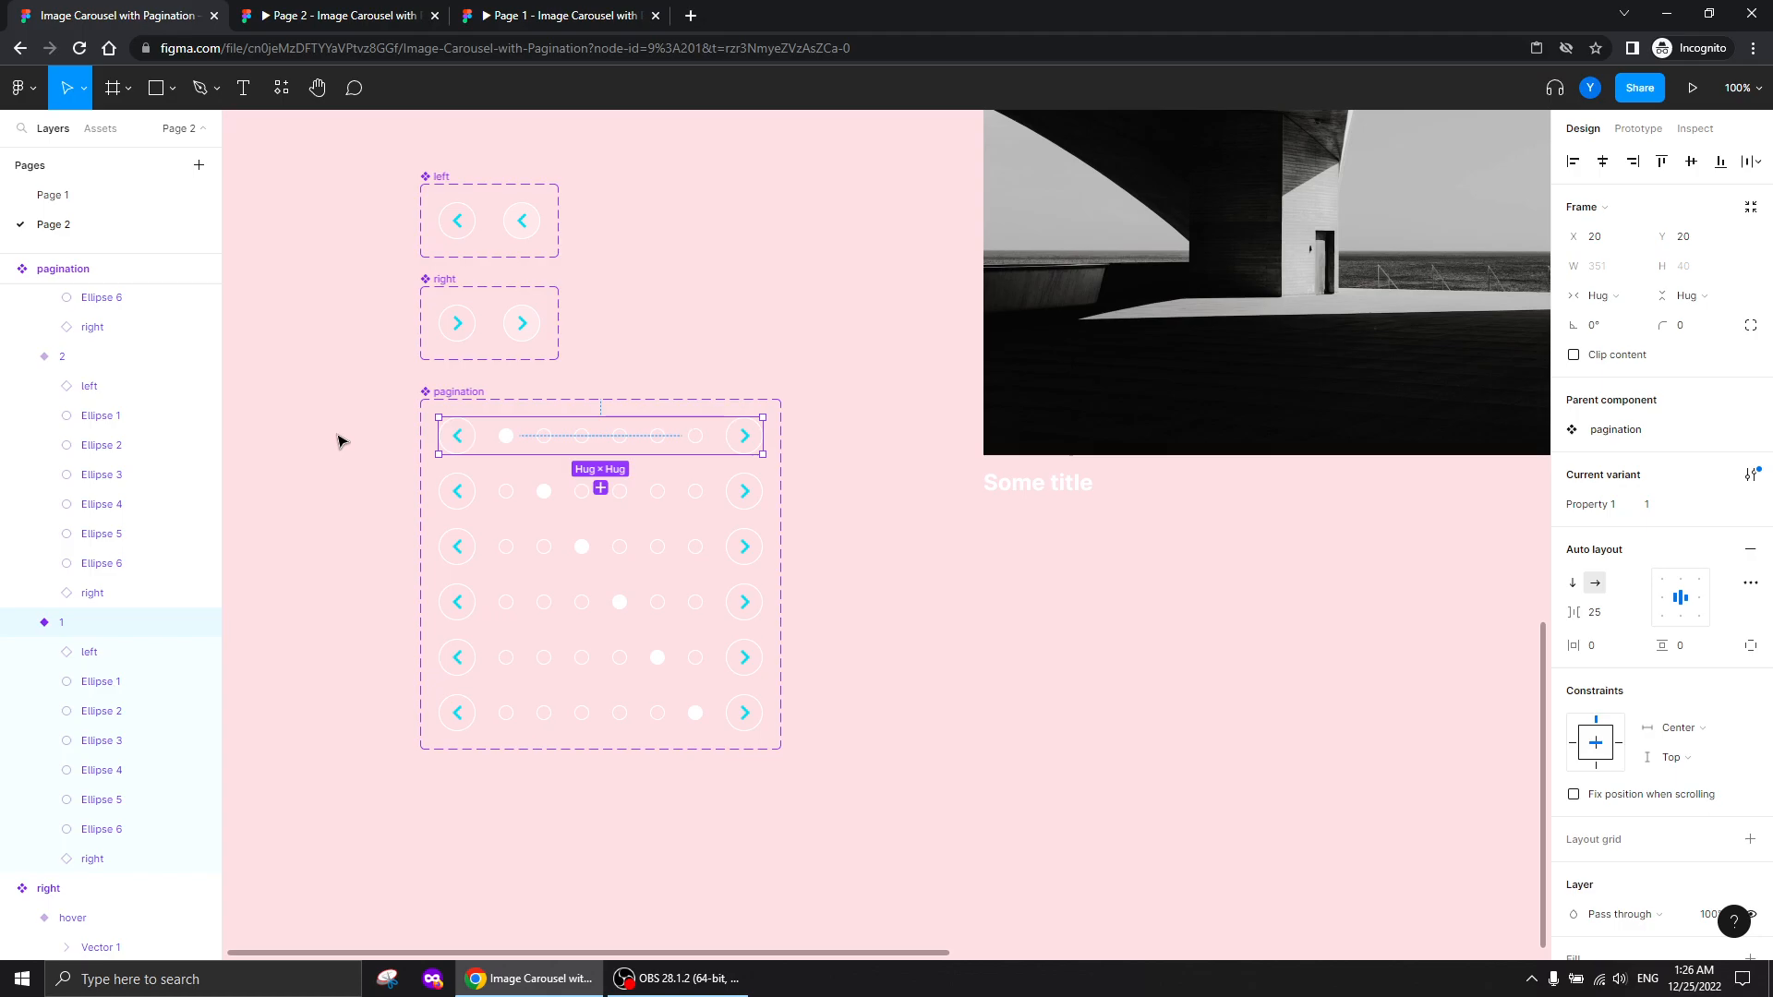
left_click(1055, 683)
key("ctrl+minus")
left_click_drag(1167, 686, 824, 652)
left_click(933, 526)
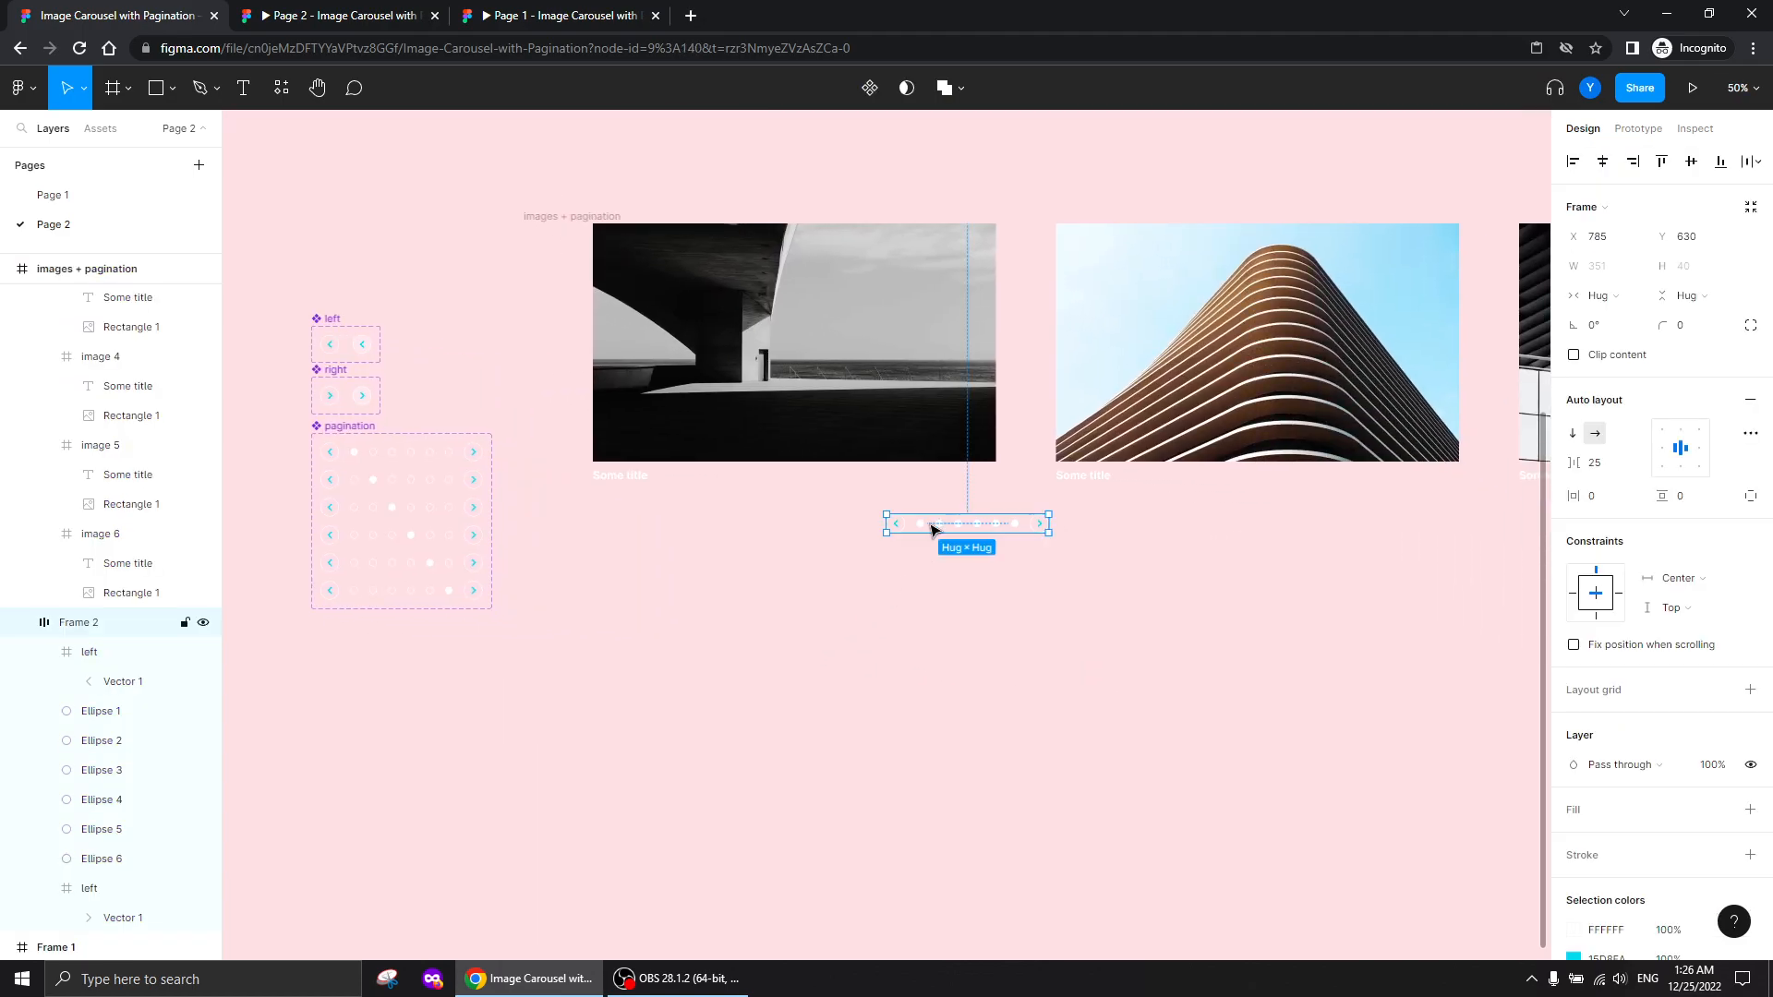
right_click(919, 524)
left_click(950, 413)
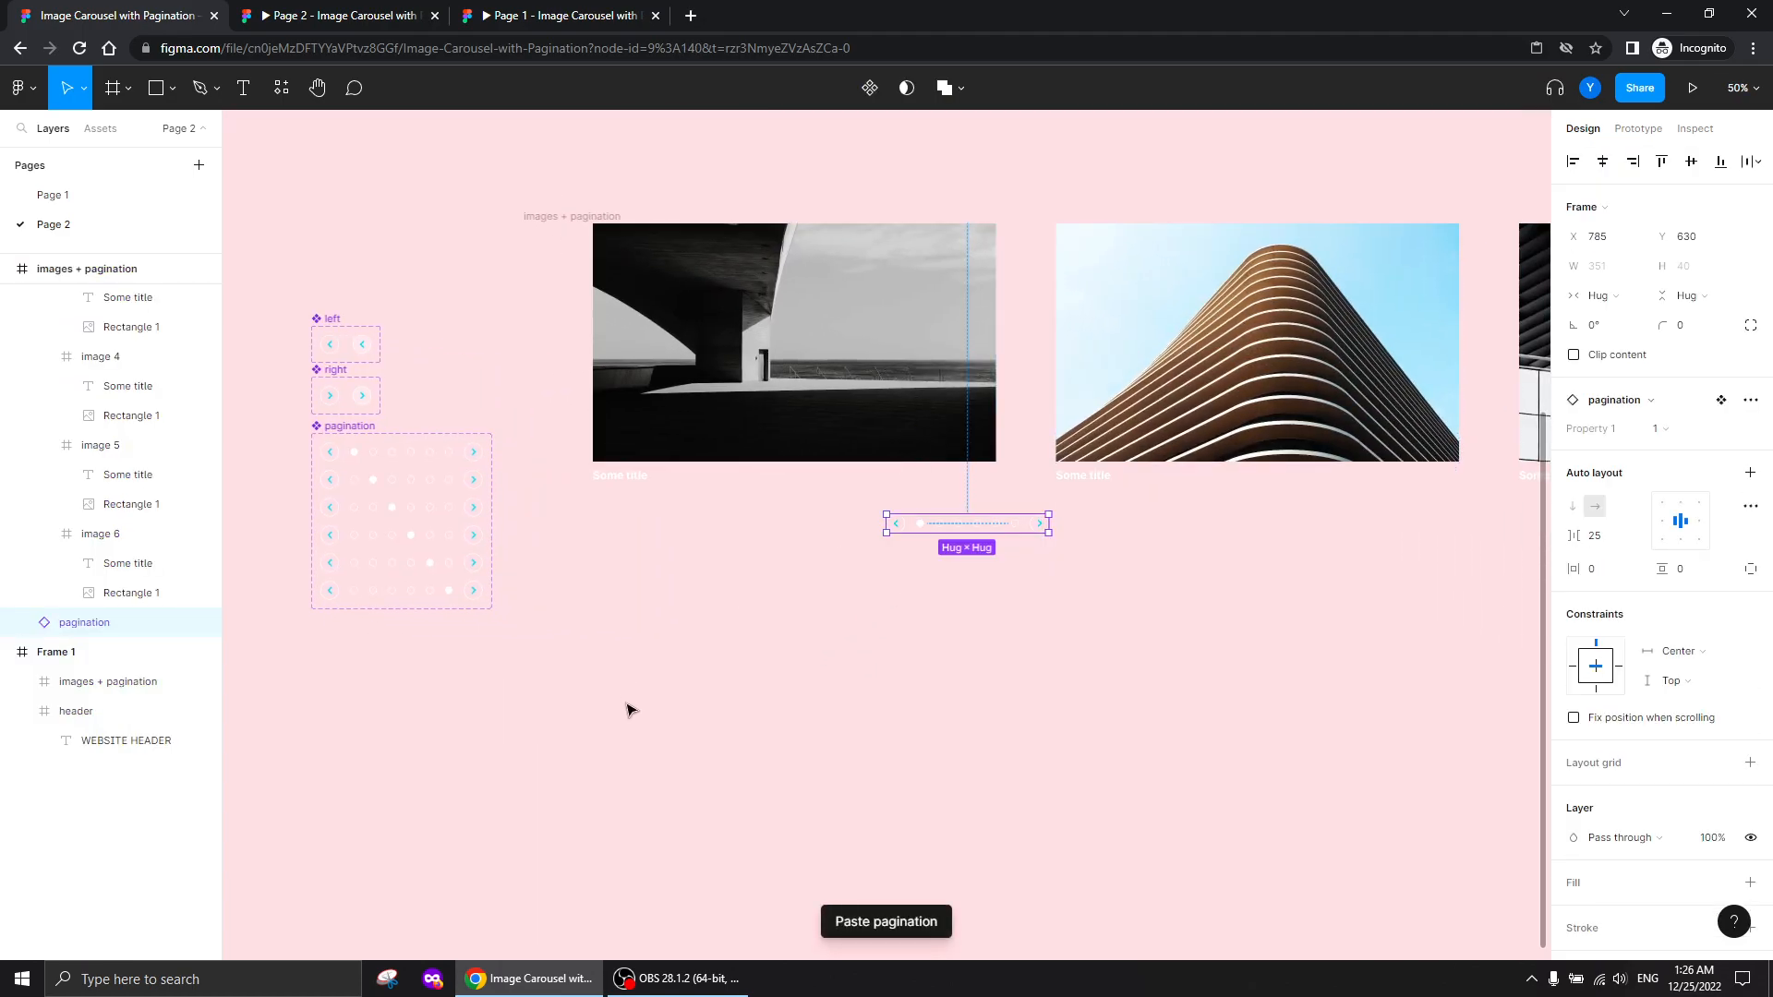
Turn the images + pagination frame into a component and add a second variant to it
left_click(768, 593)
left_click(565, 217)
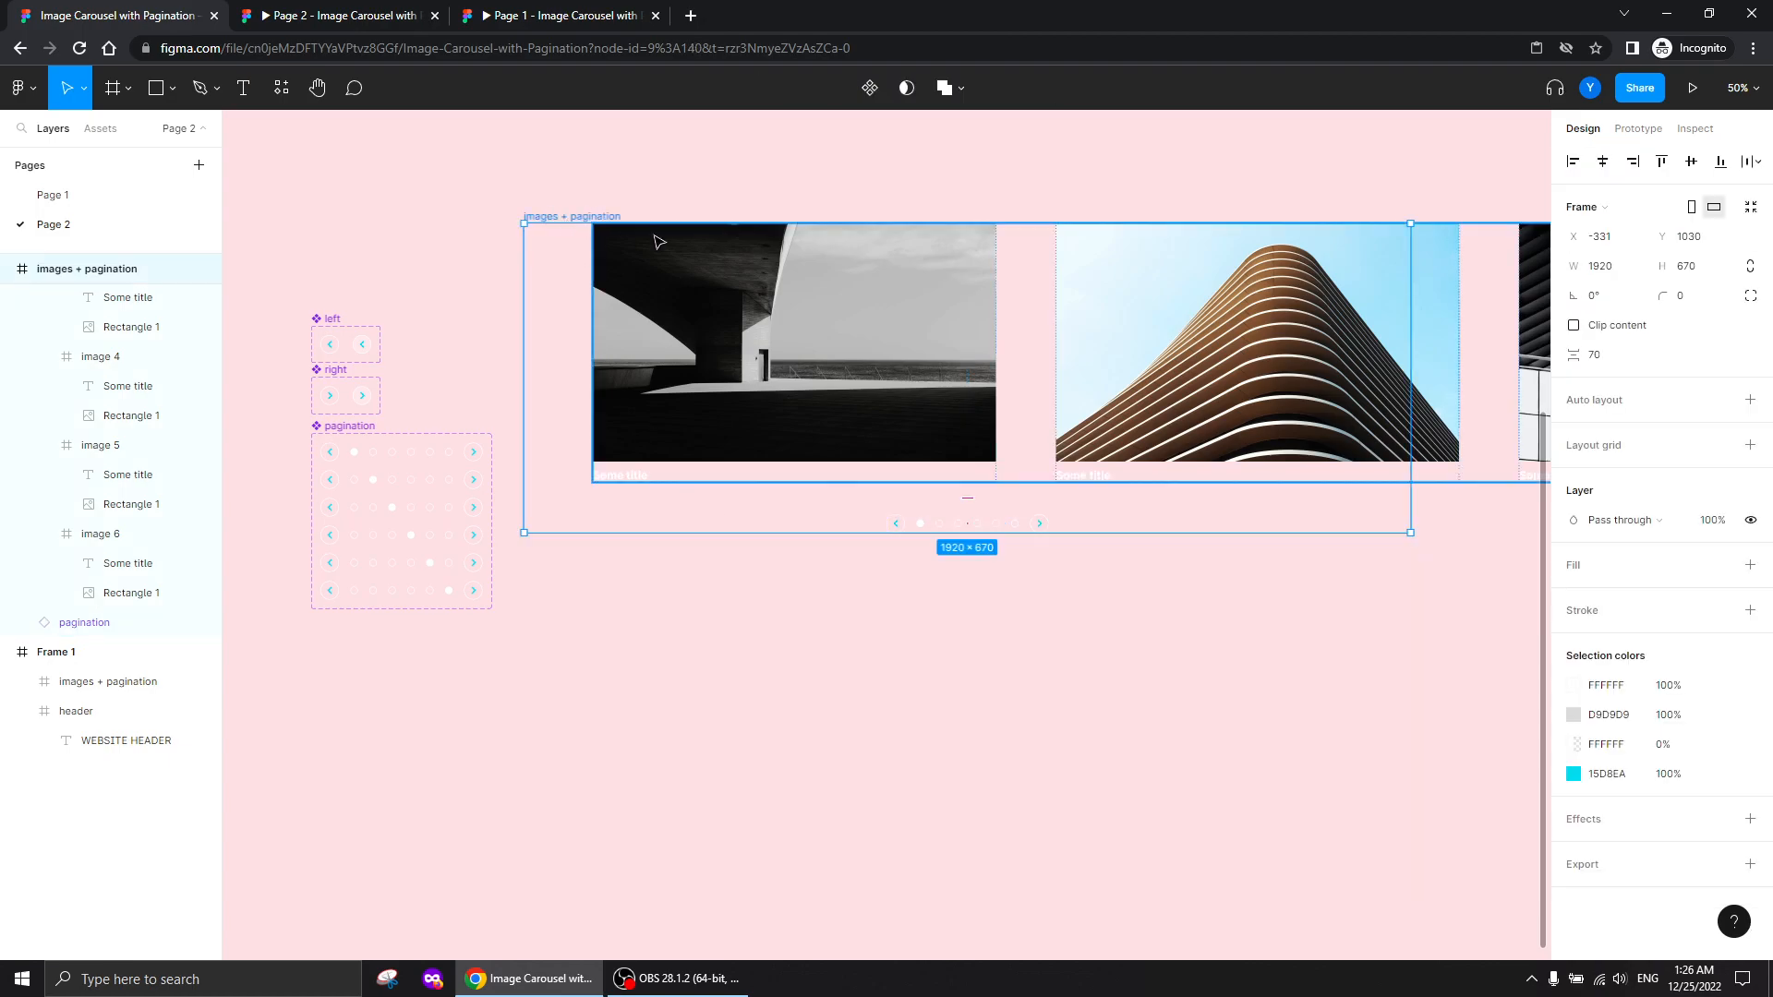
left_click(868, 90)
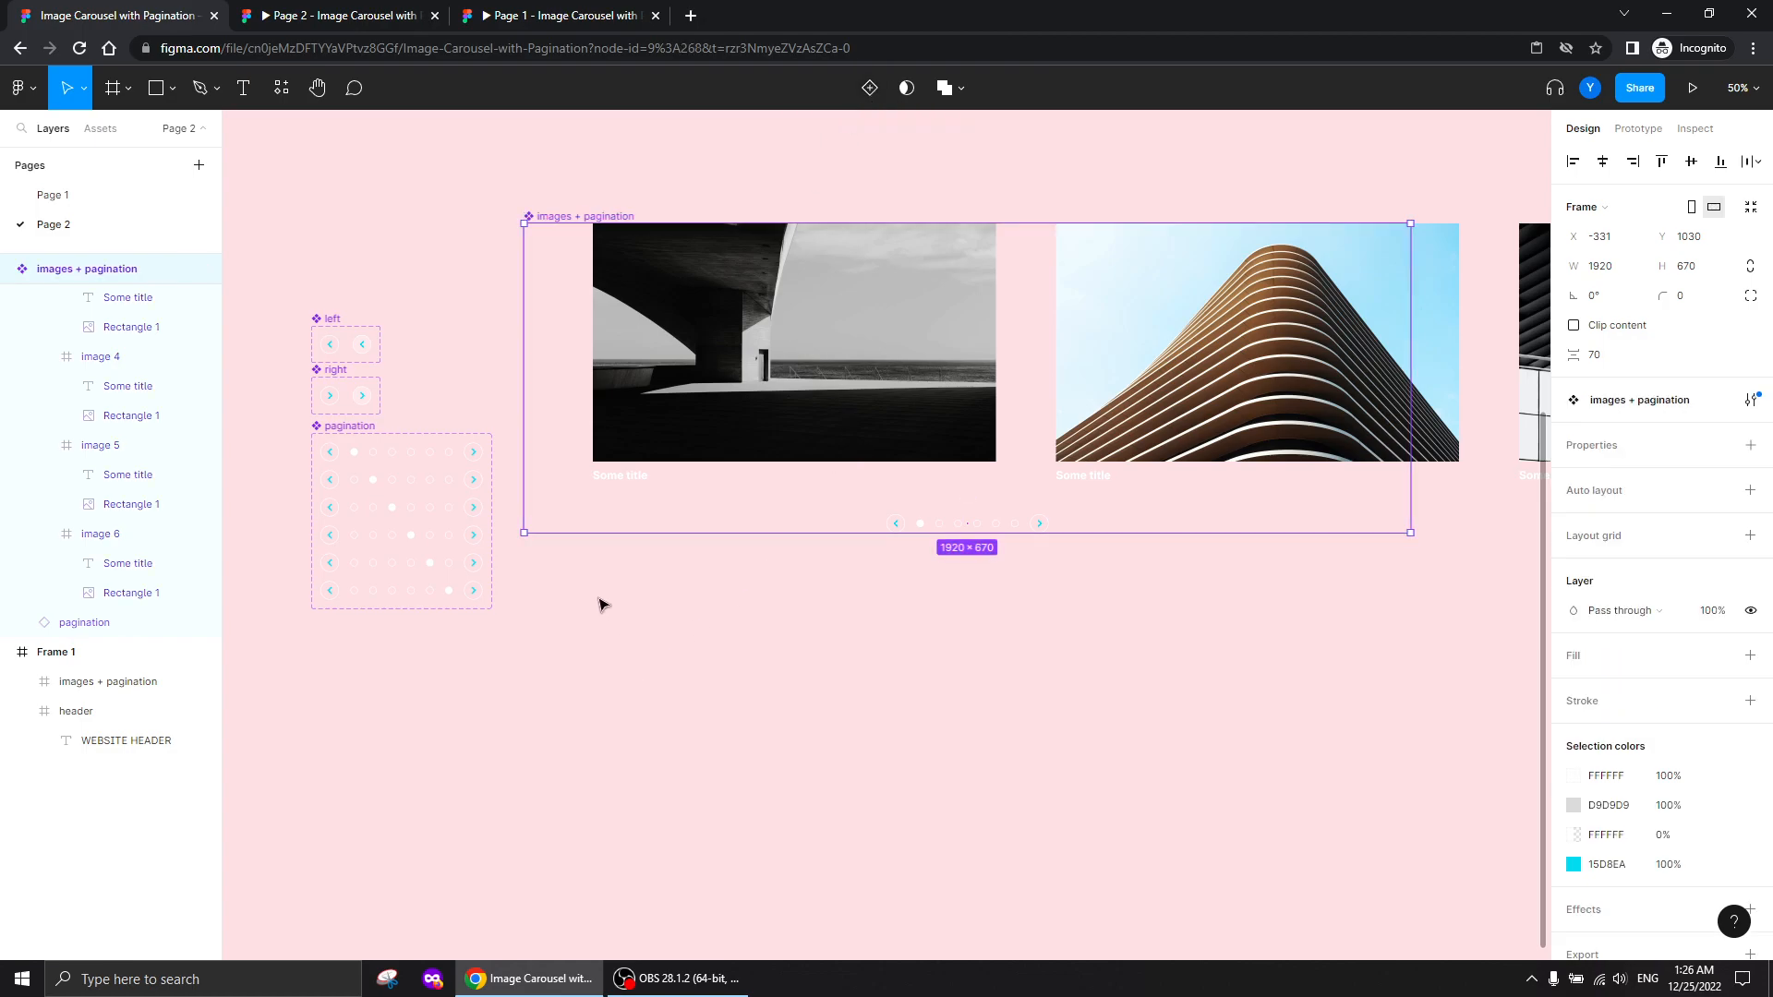
left_click(870, 88)
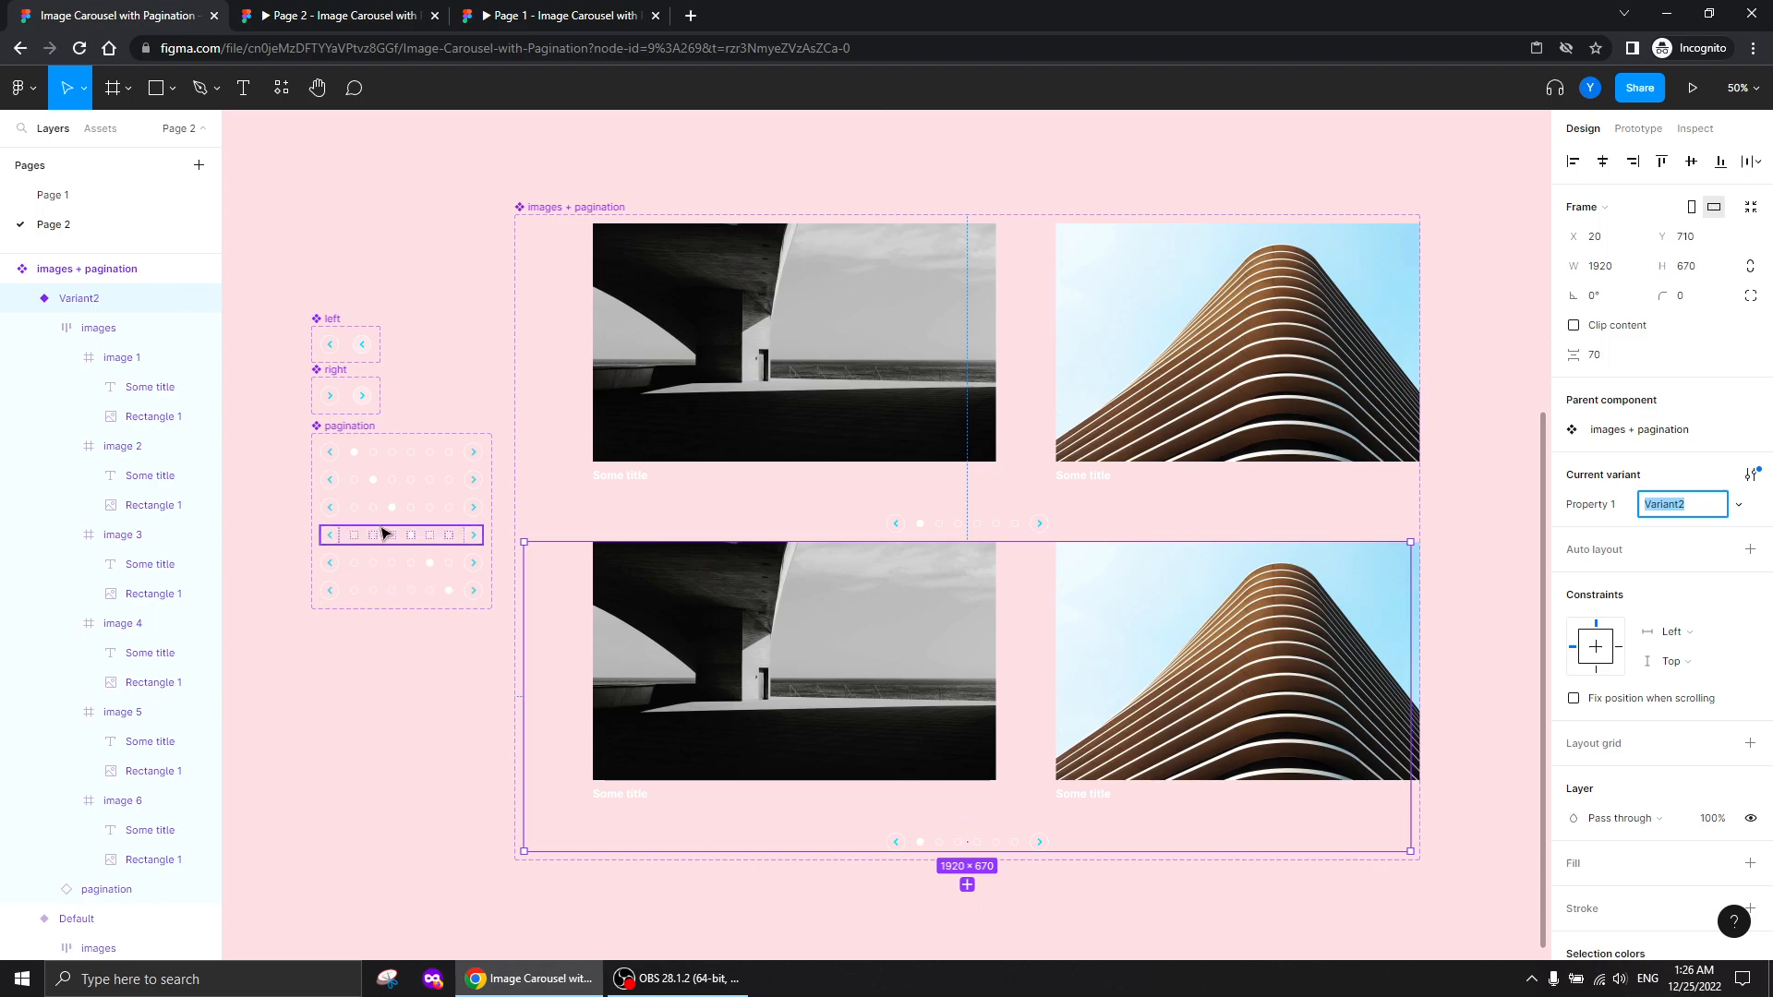
Move the left, right and pagination component sets together so their top aligns with the images + pagination set, farther from its left side
left_click_drag(275, 268, 507, 720)
left_click_drag(333, 317, 269, 204)
left_click_drag(452, 810, 499, 779)
Add a near-black 101010 fill to the images + pagination component set
left_click(607, 202)
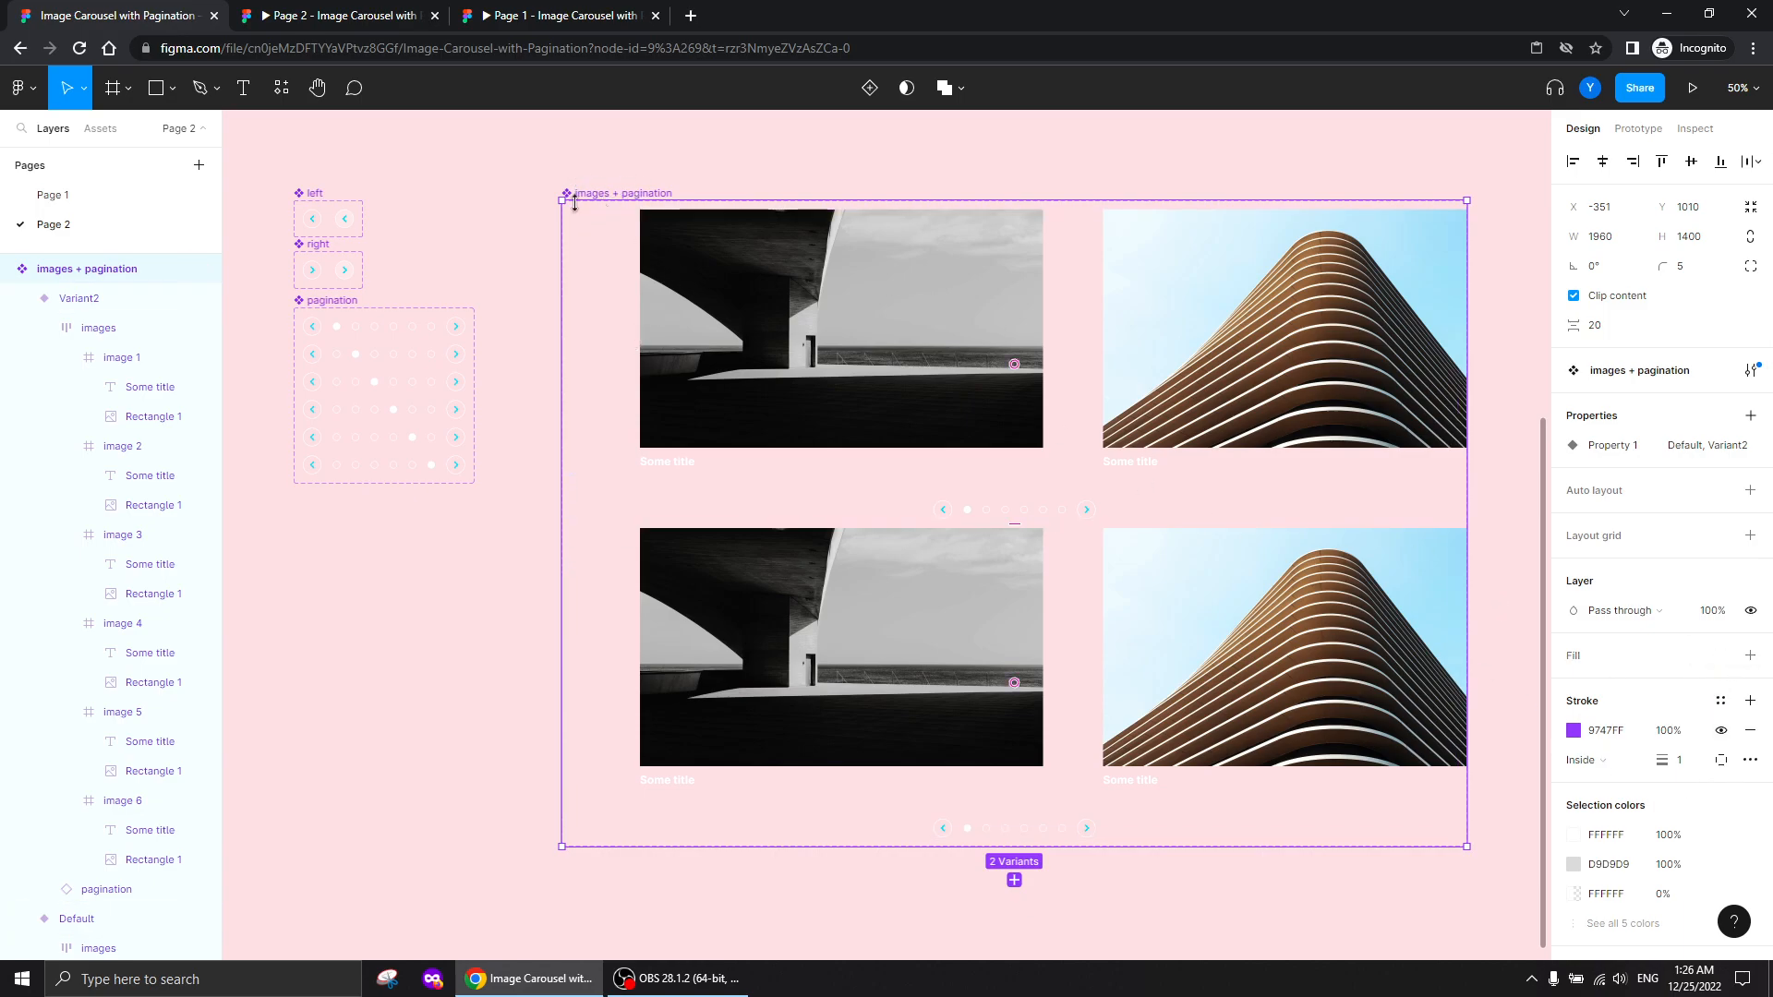
left_click(1750, 655)
left_click(1573, 685)
left_click_drag(1404, 554, 1251, 718)
left_click(496, 679)
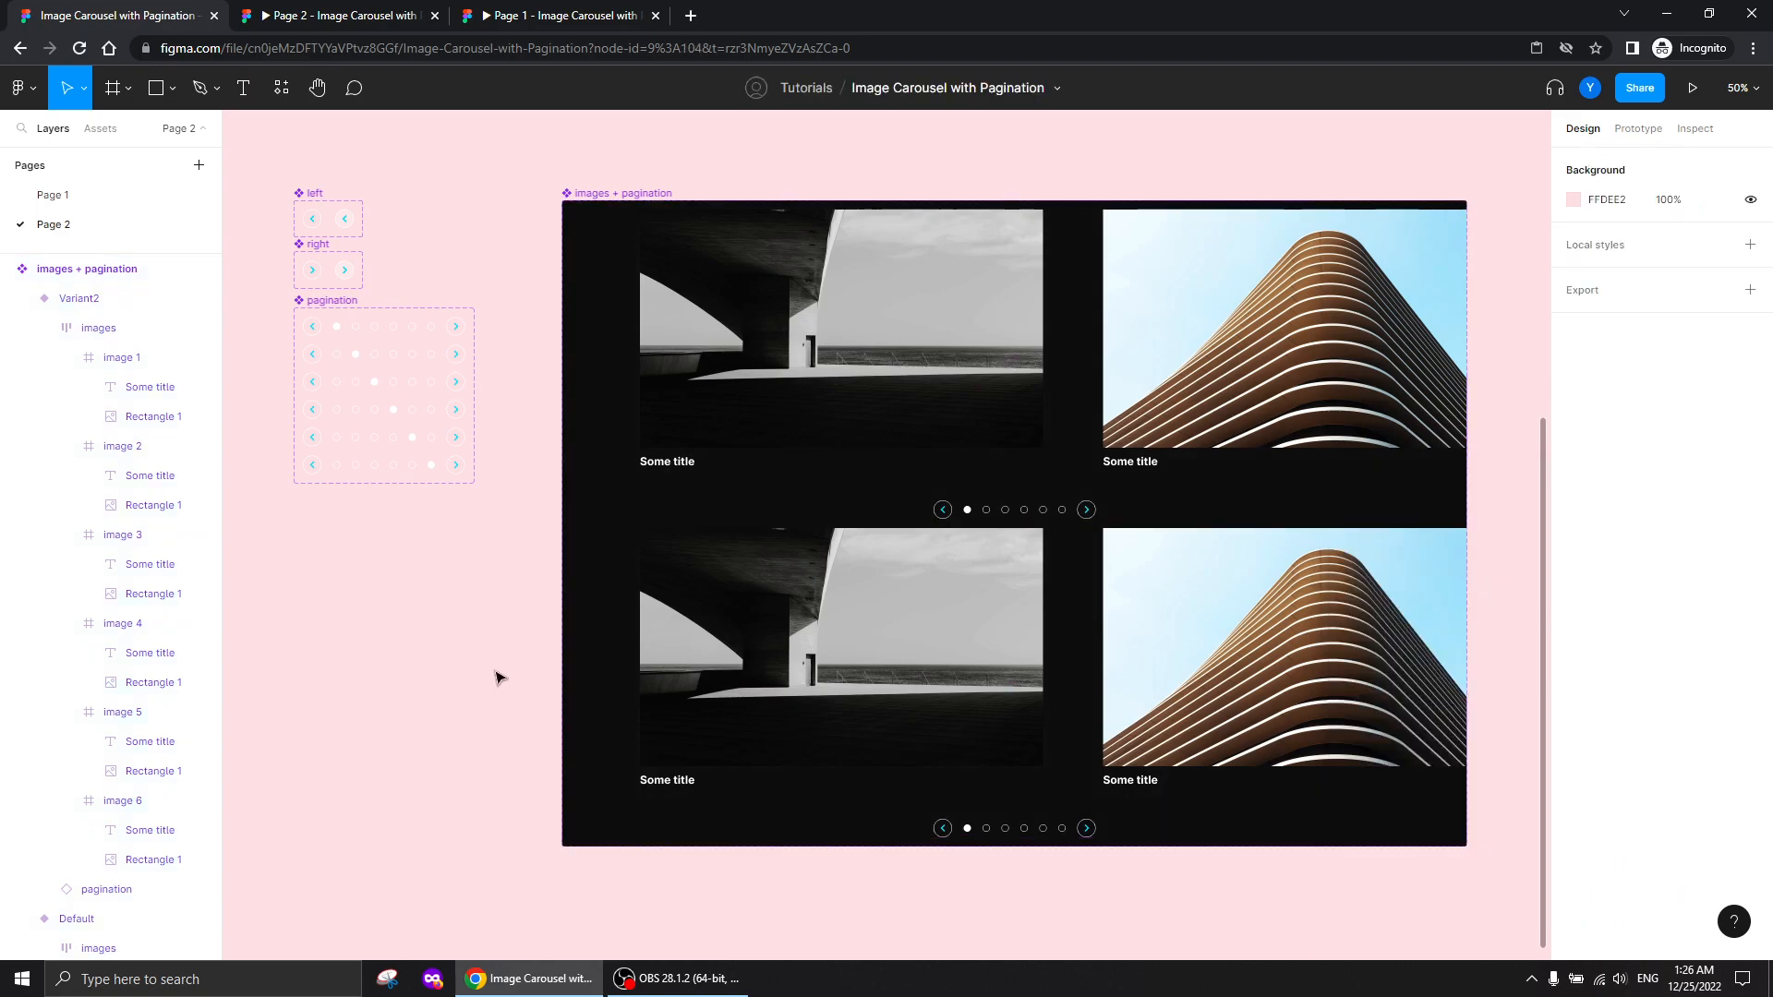
Lighten the images + pagination component set's fill to dark grey 272727
left_click_drag(474, 653, 384, 585)
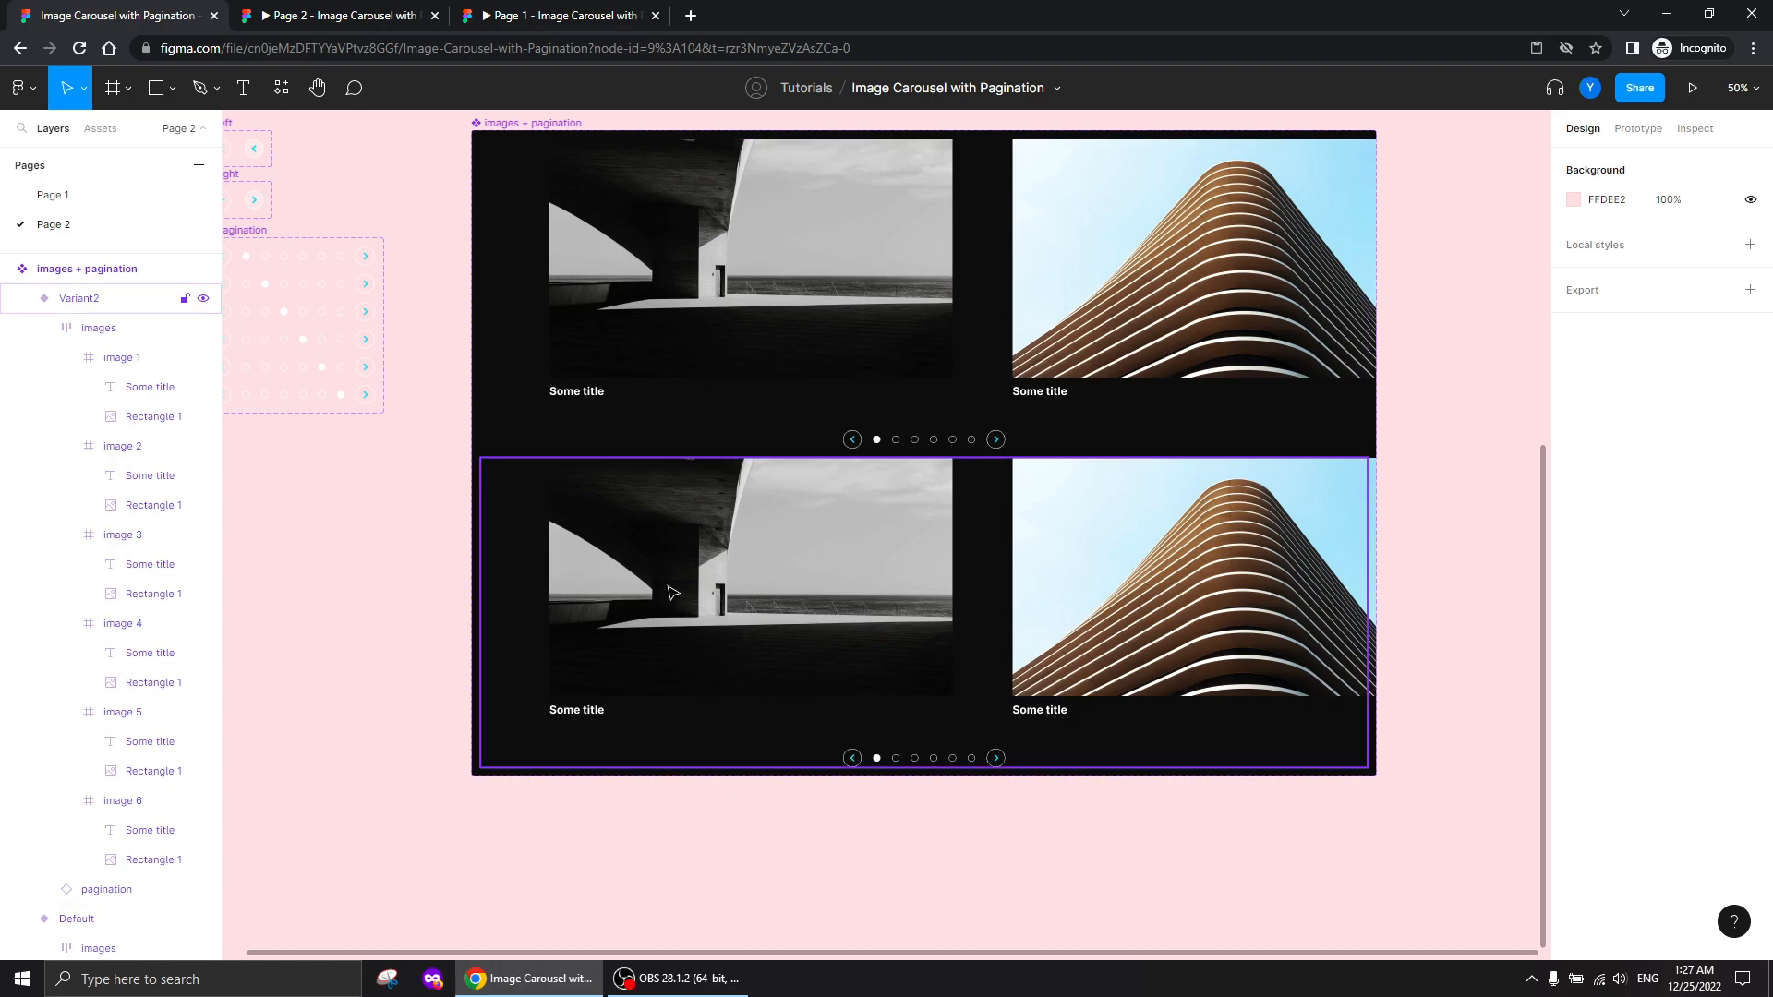
key("minus")
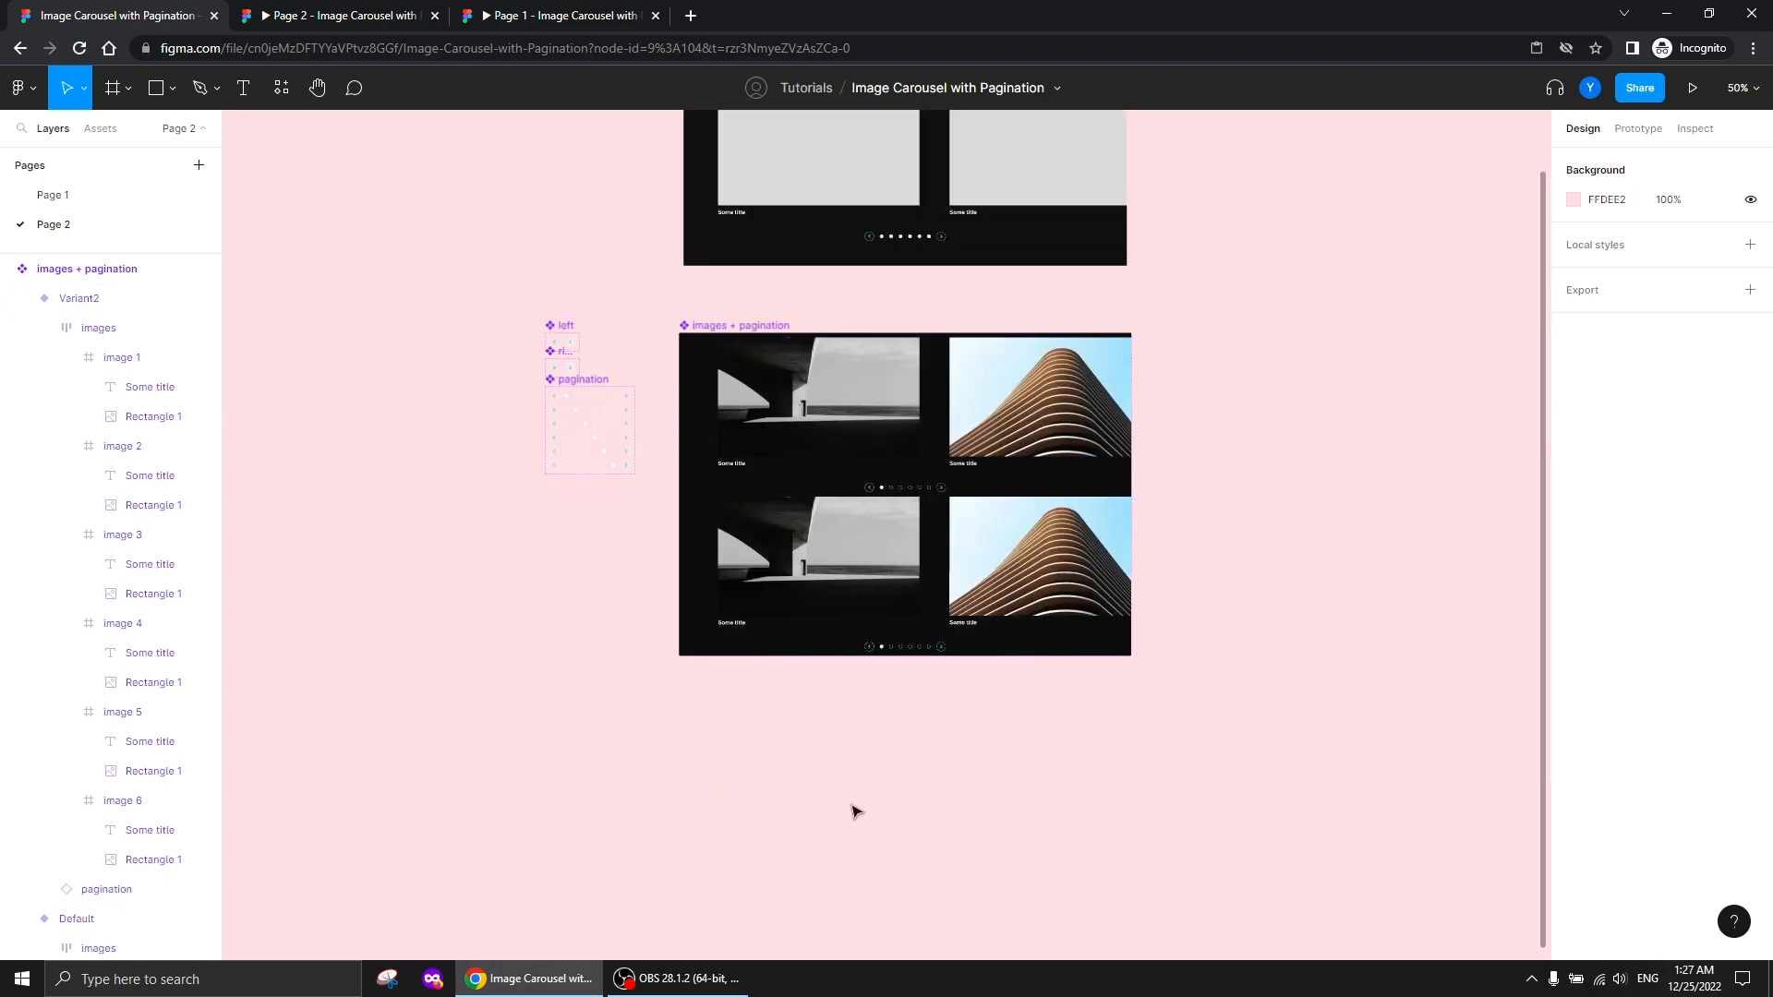
scroll(851, 808, "down", 3)
scroll(832, 587, "up", 1)
key("plus")
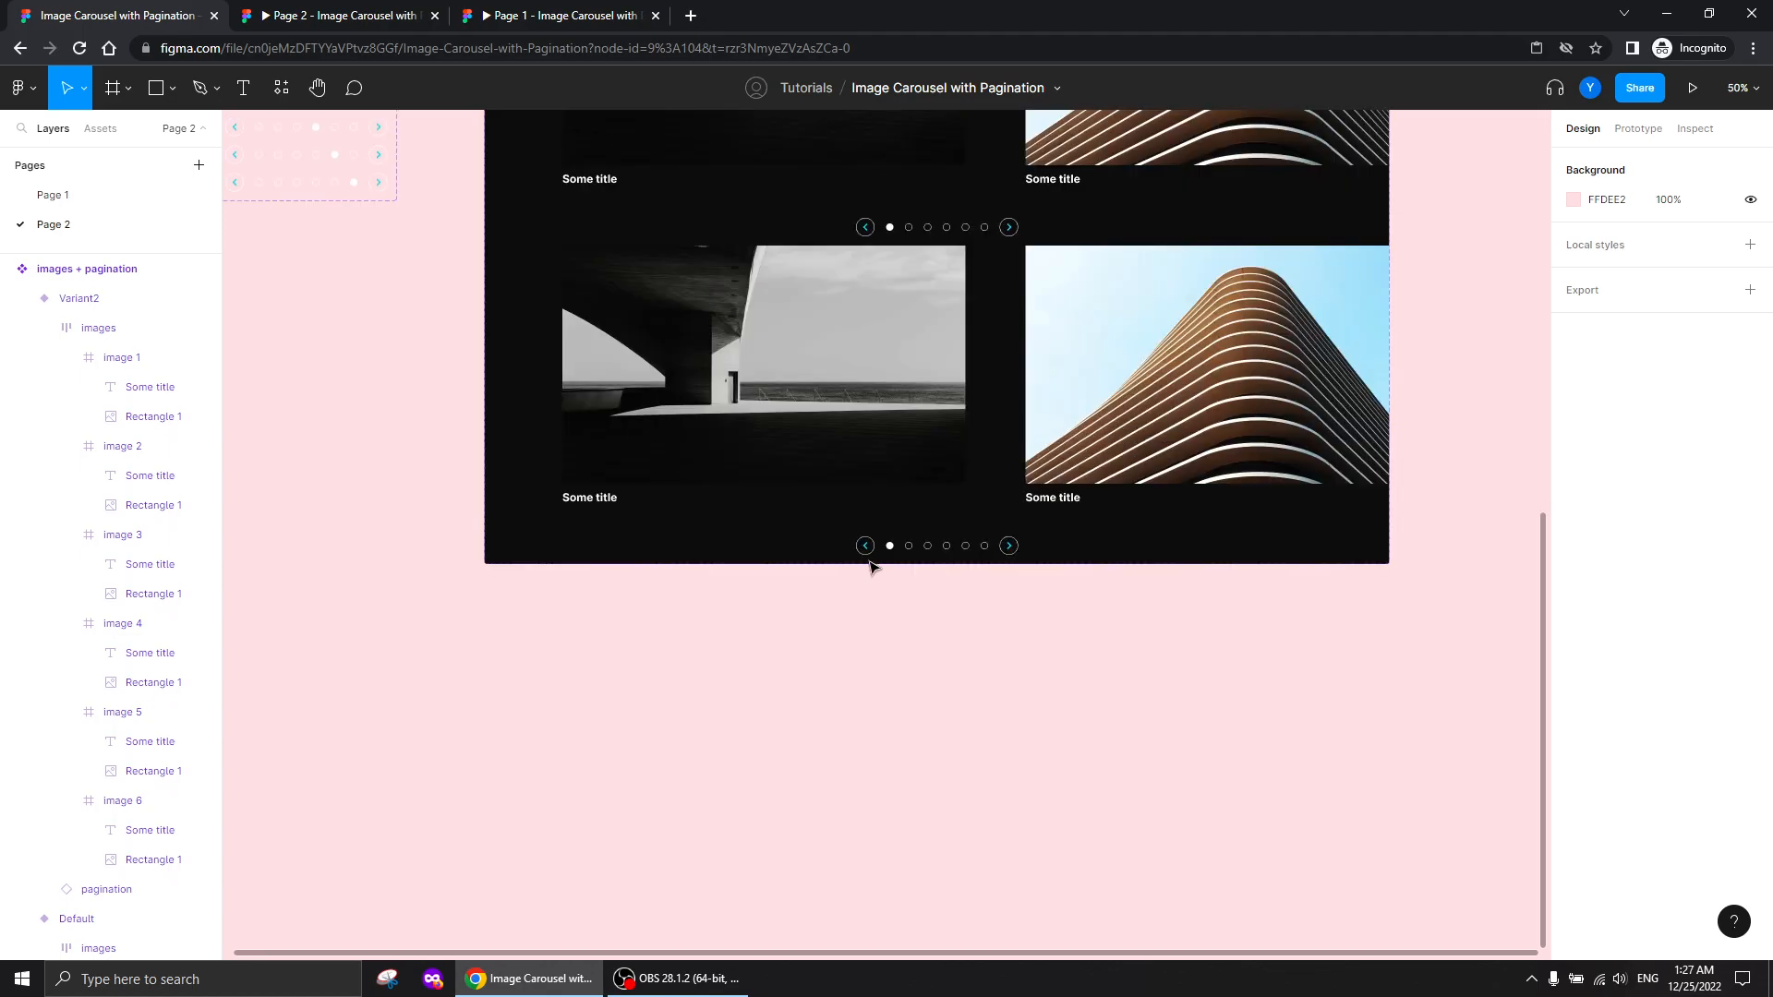
left_click_drag(902, 305, 875, 662)
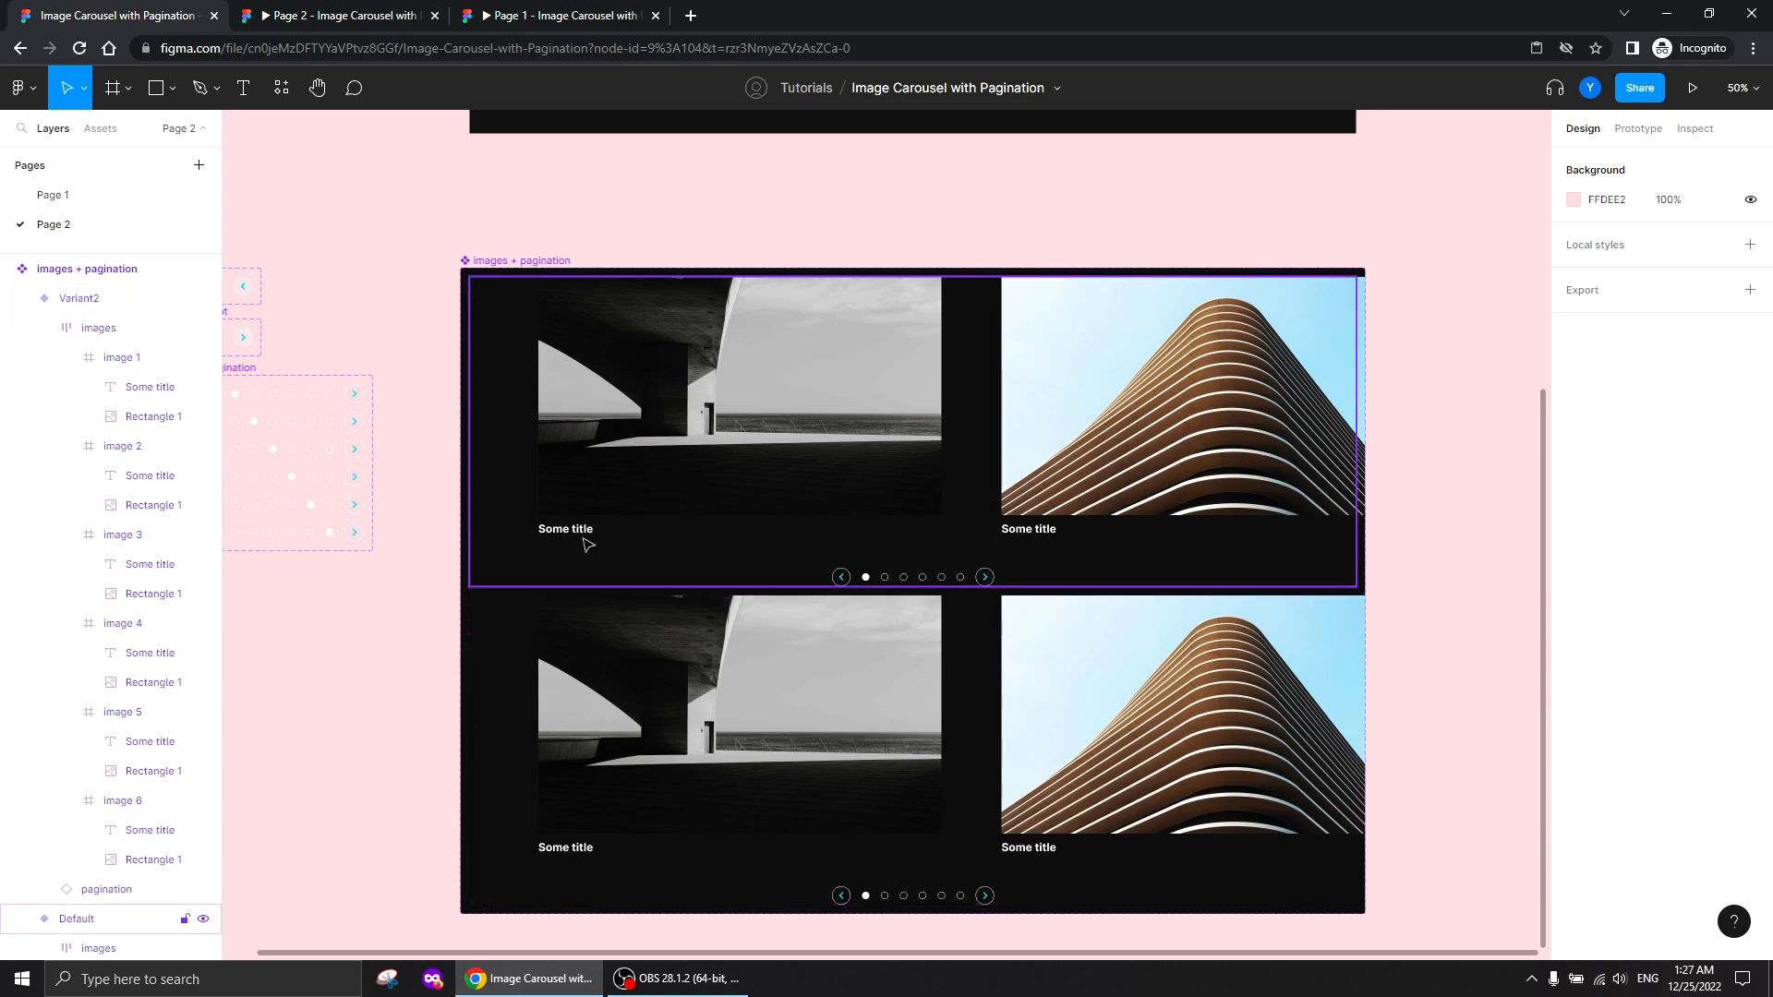
left_click(517, 261)
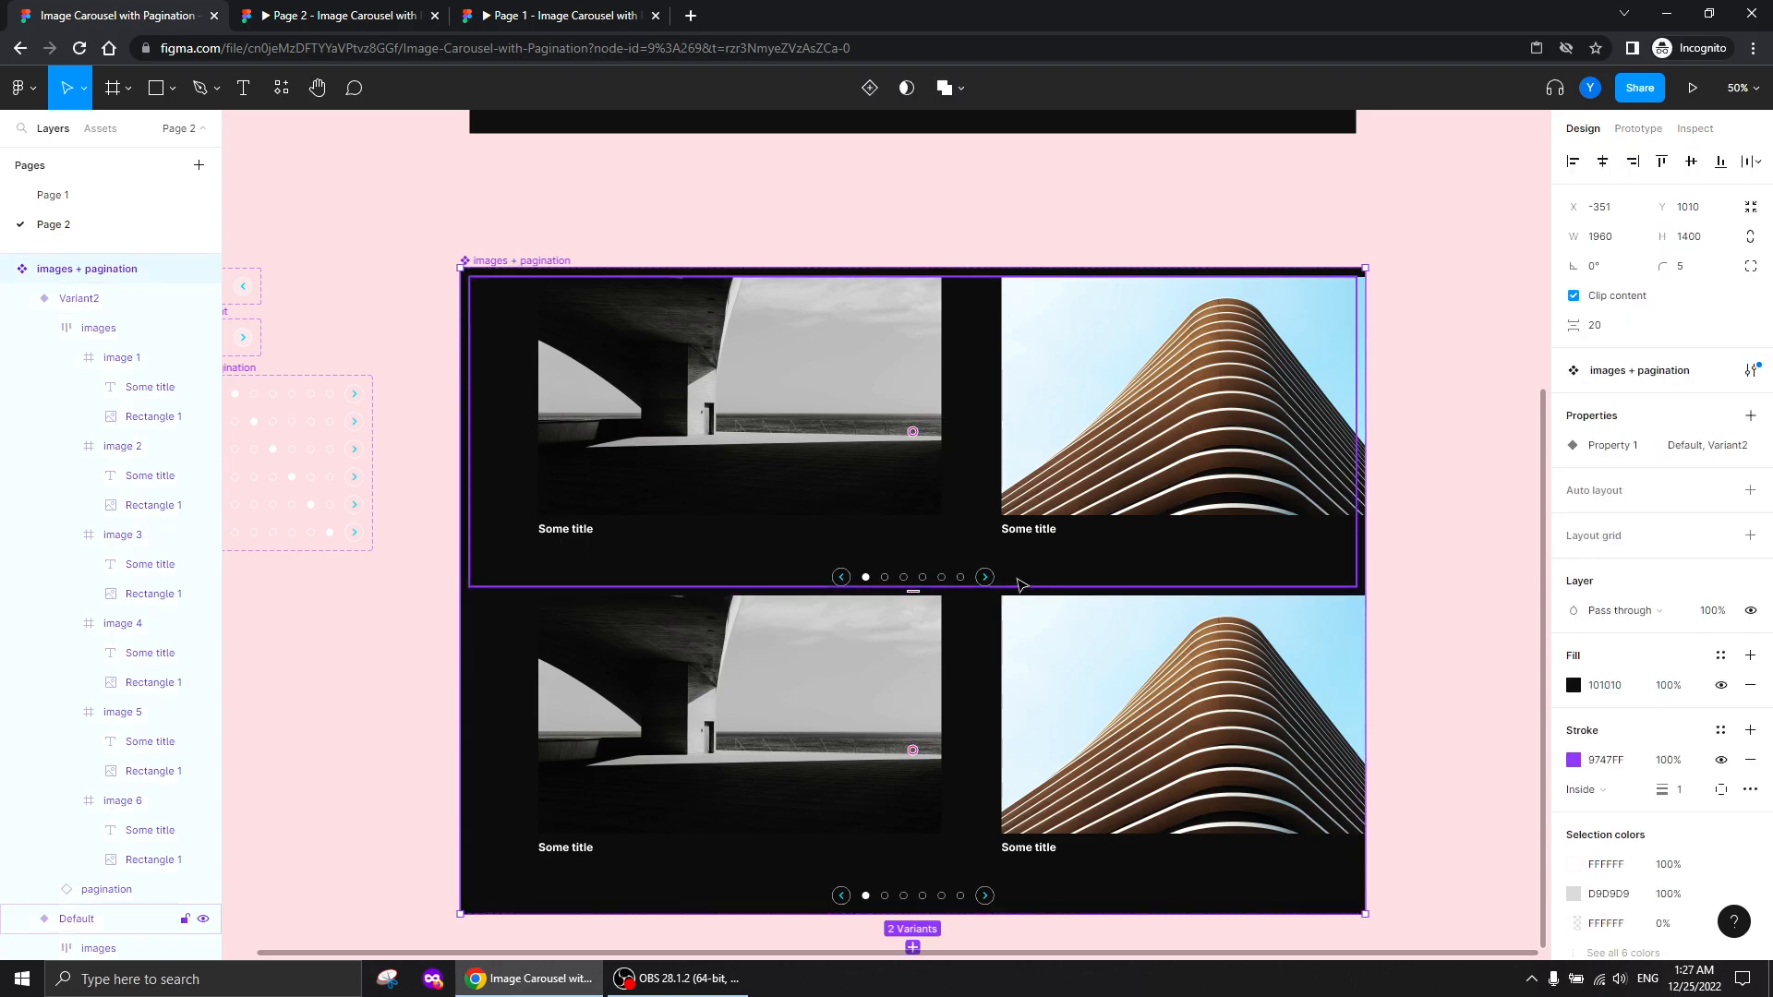
left_click(1574, 685)
left_click_drag(1331, 706, 1322, 688)
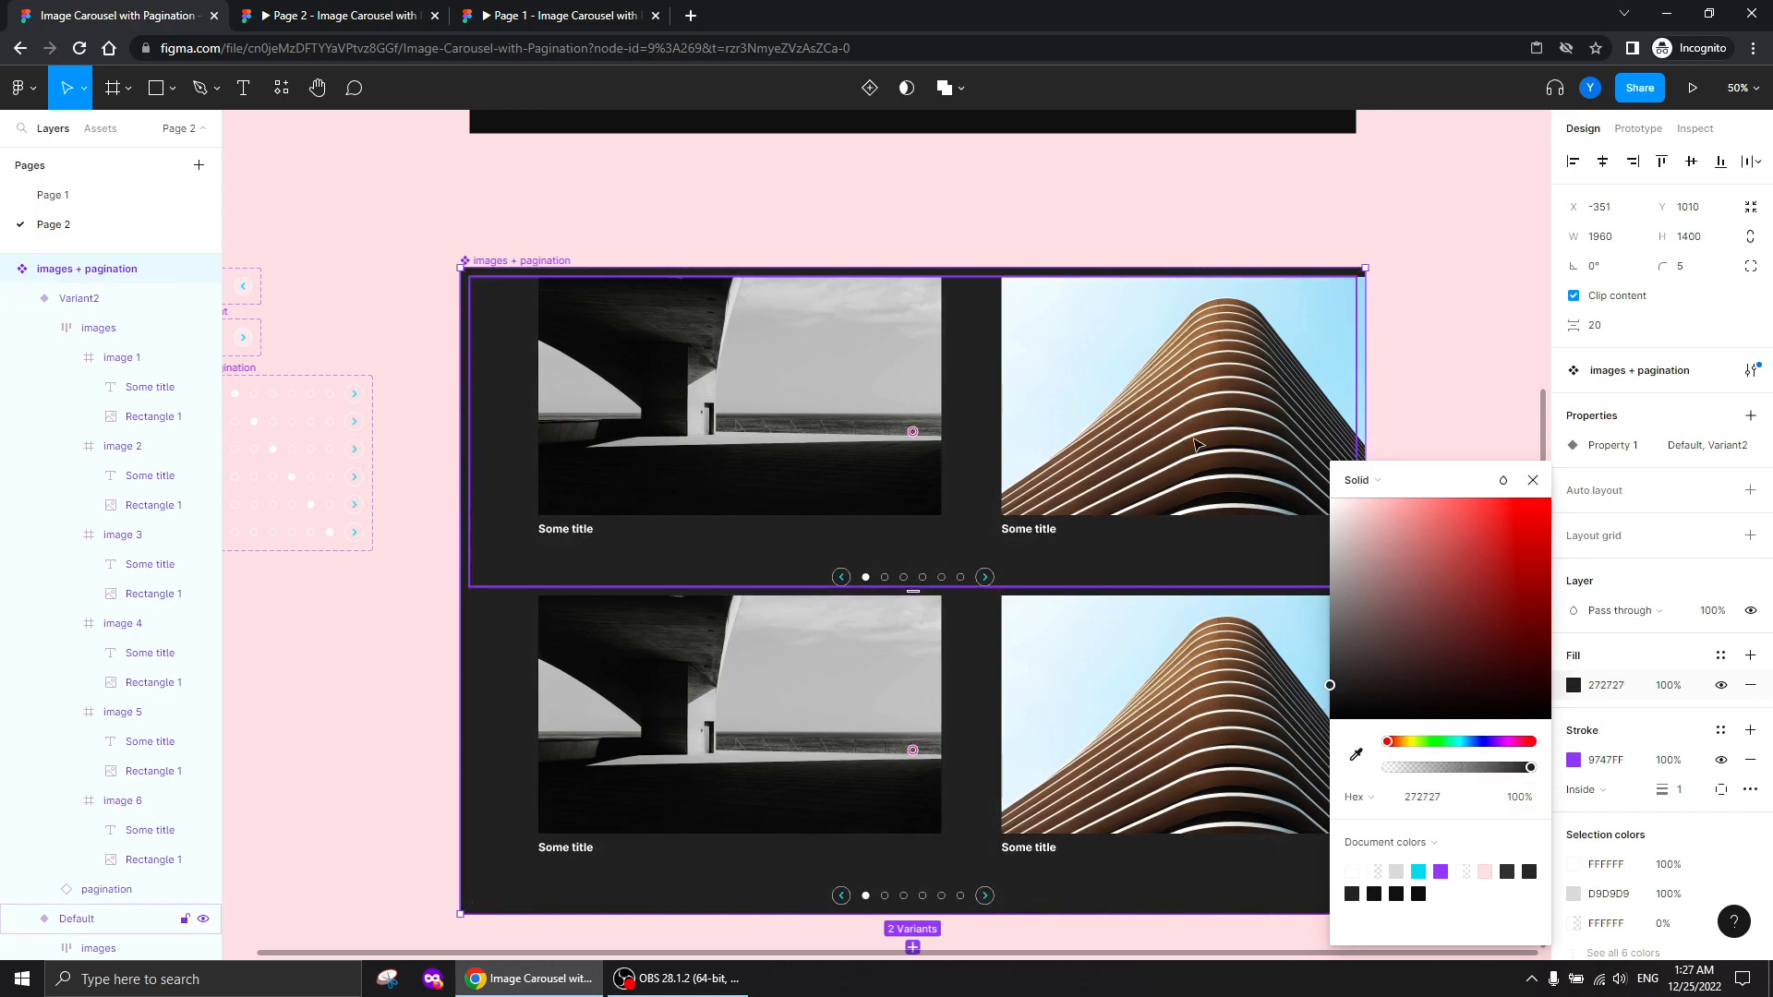
left_click(1531, 481)
Collapse all expanded layers in the layer list
scroll(328, 730, "down", 3)
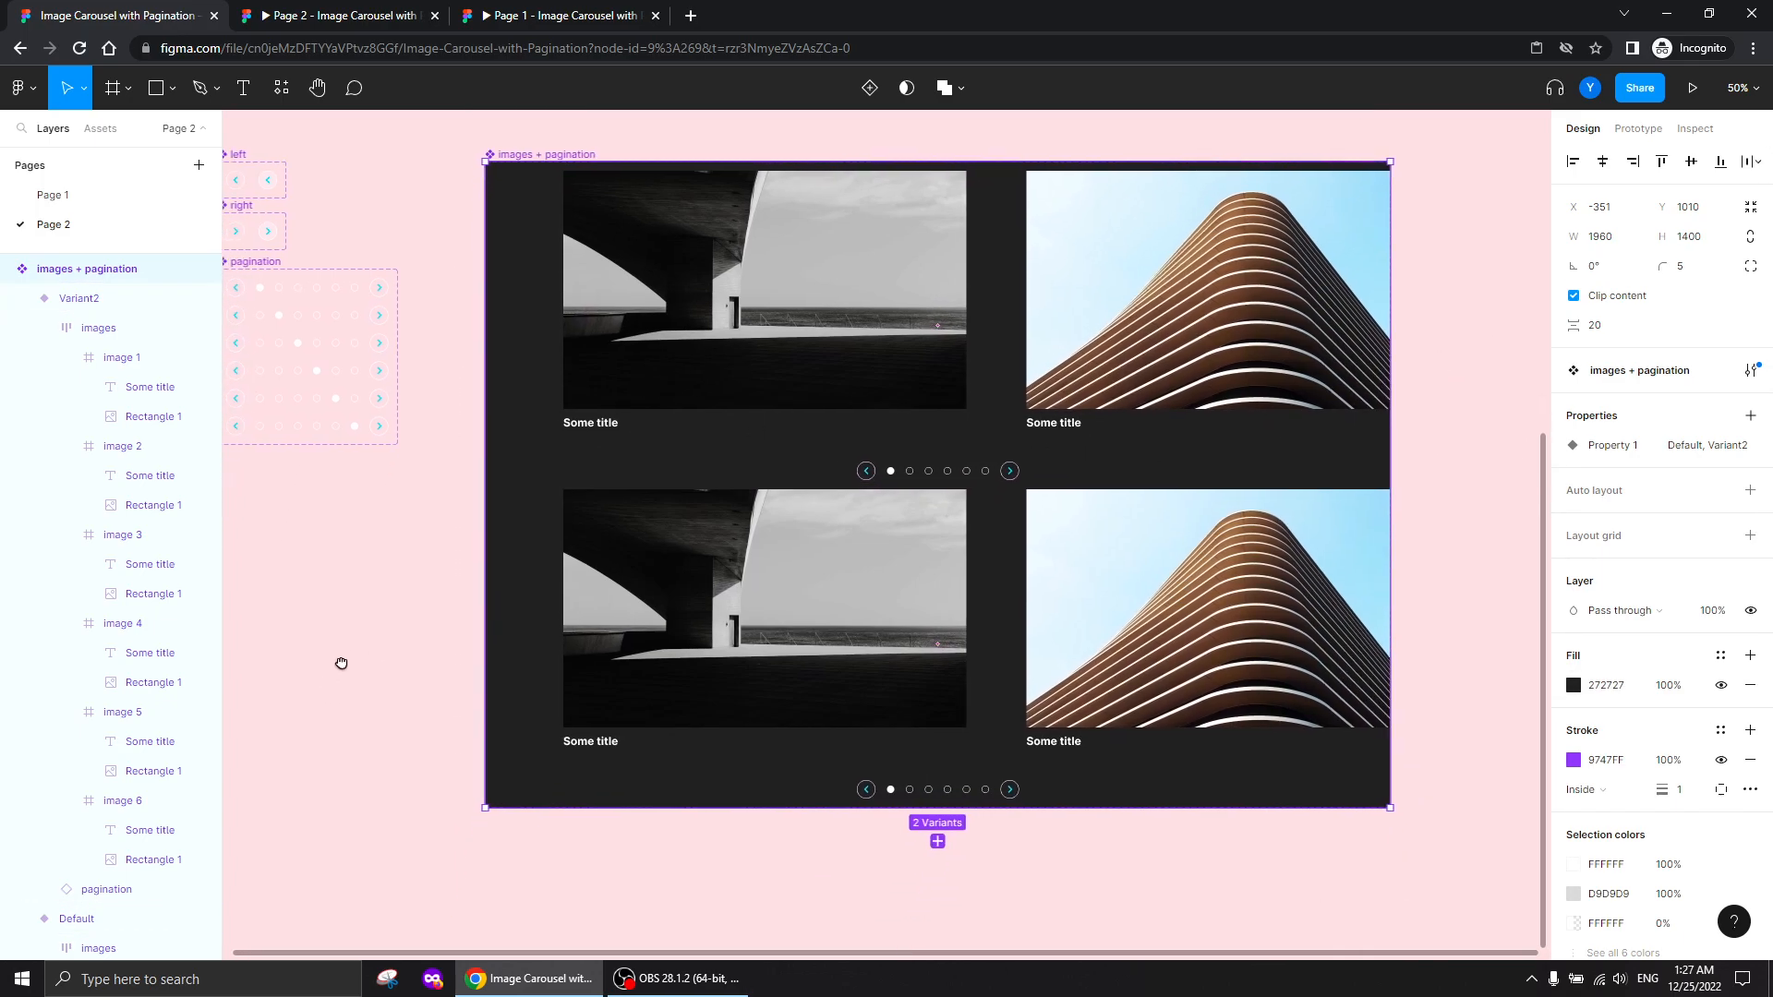
left_click(869, 480)
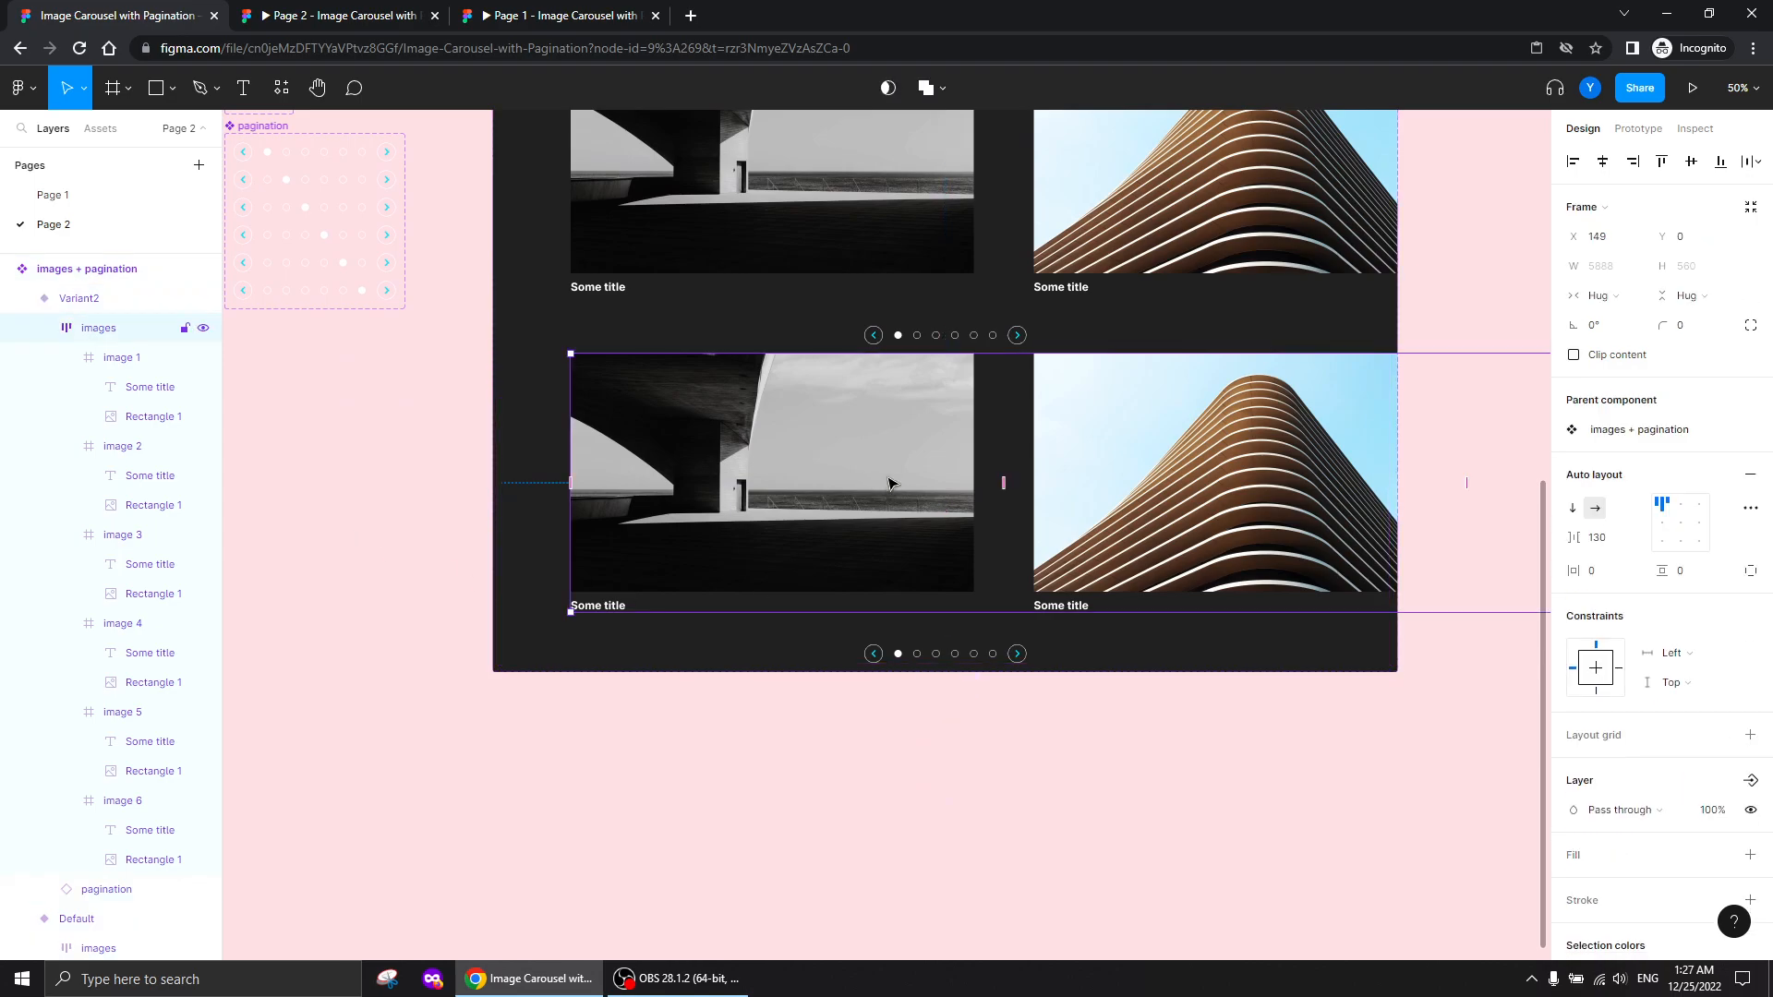
left_click(44, 327)
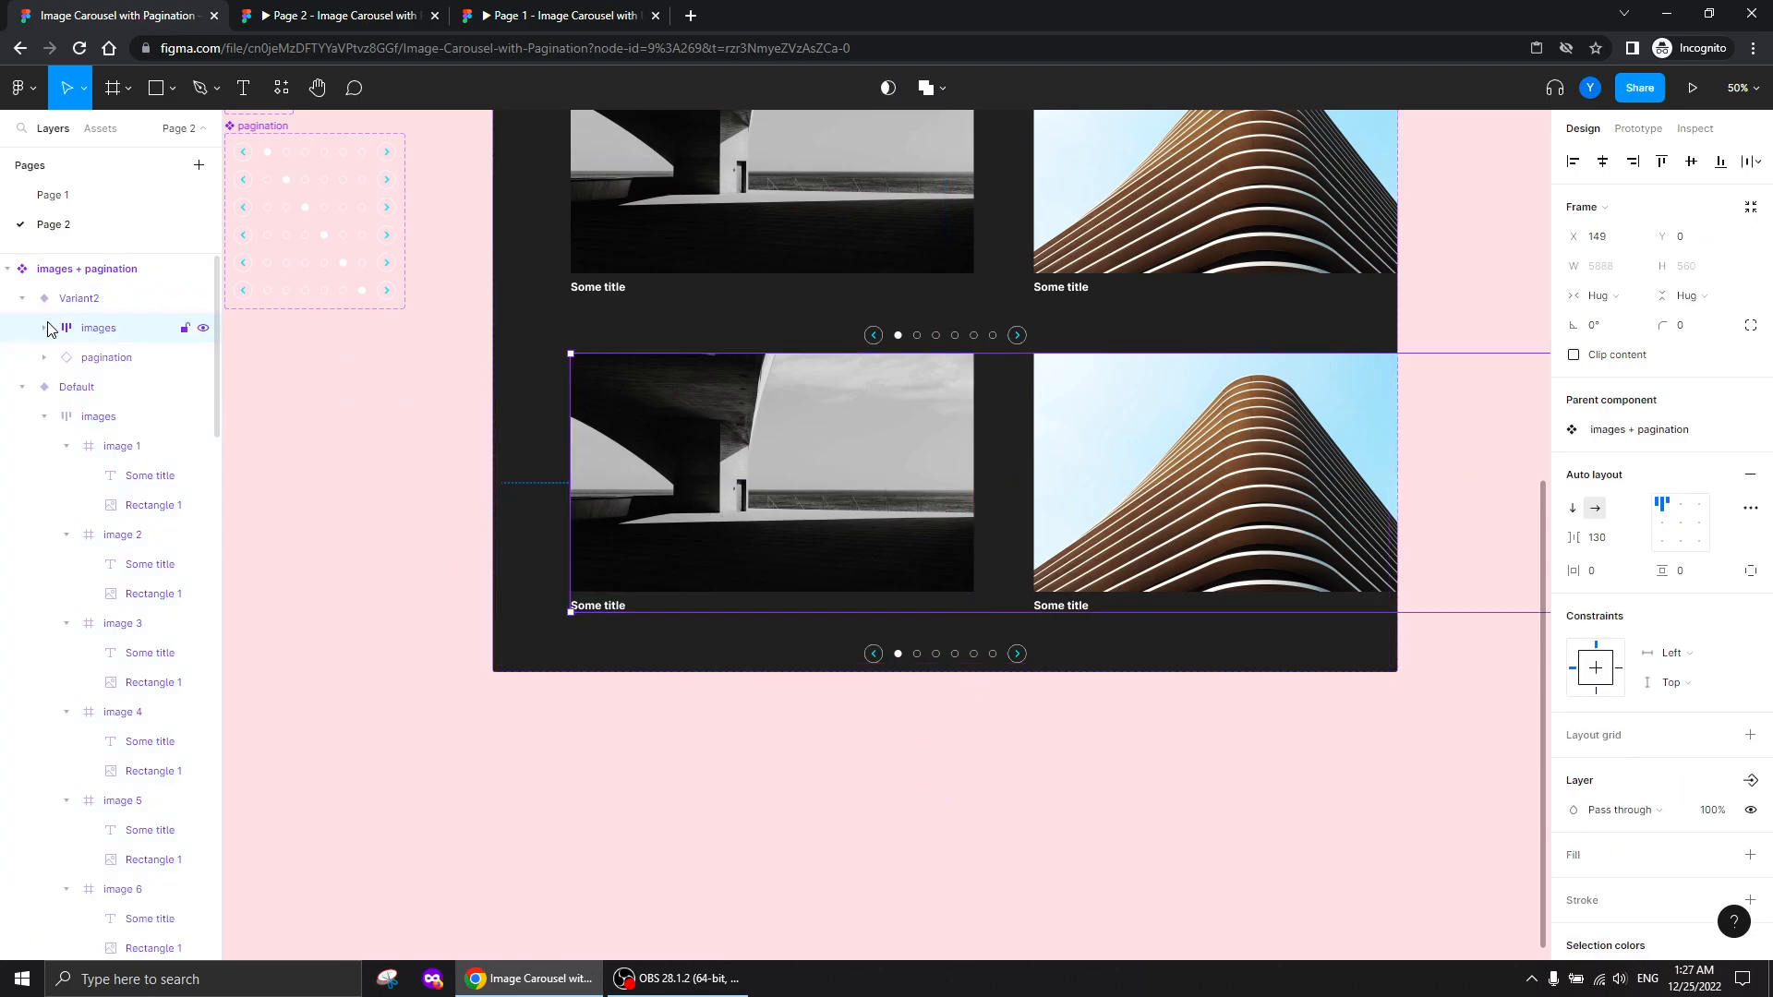
left_click(363, 540)
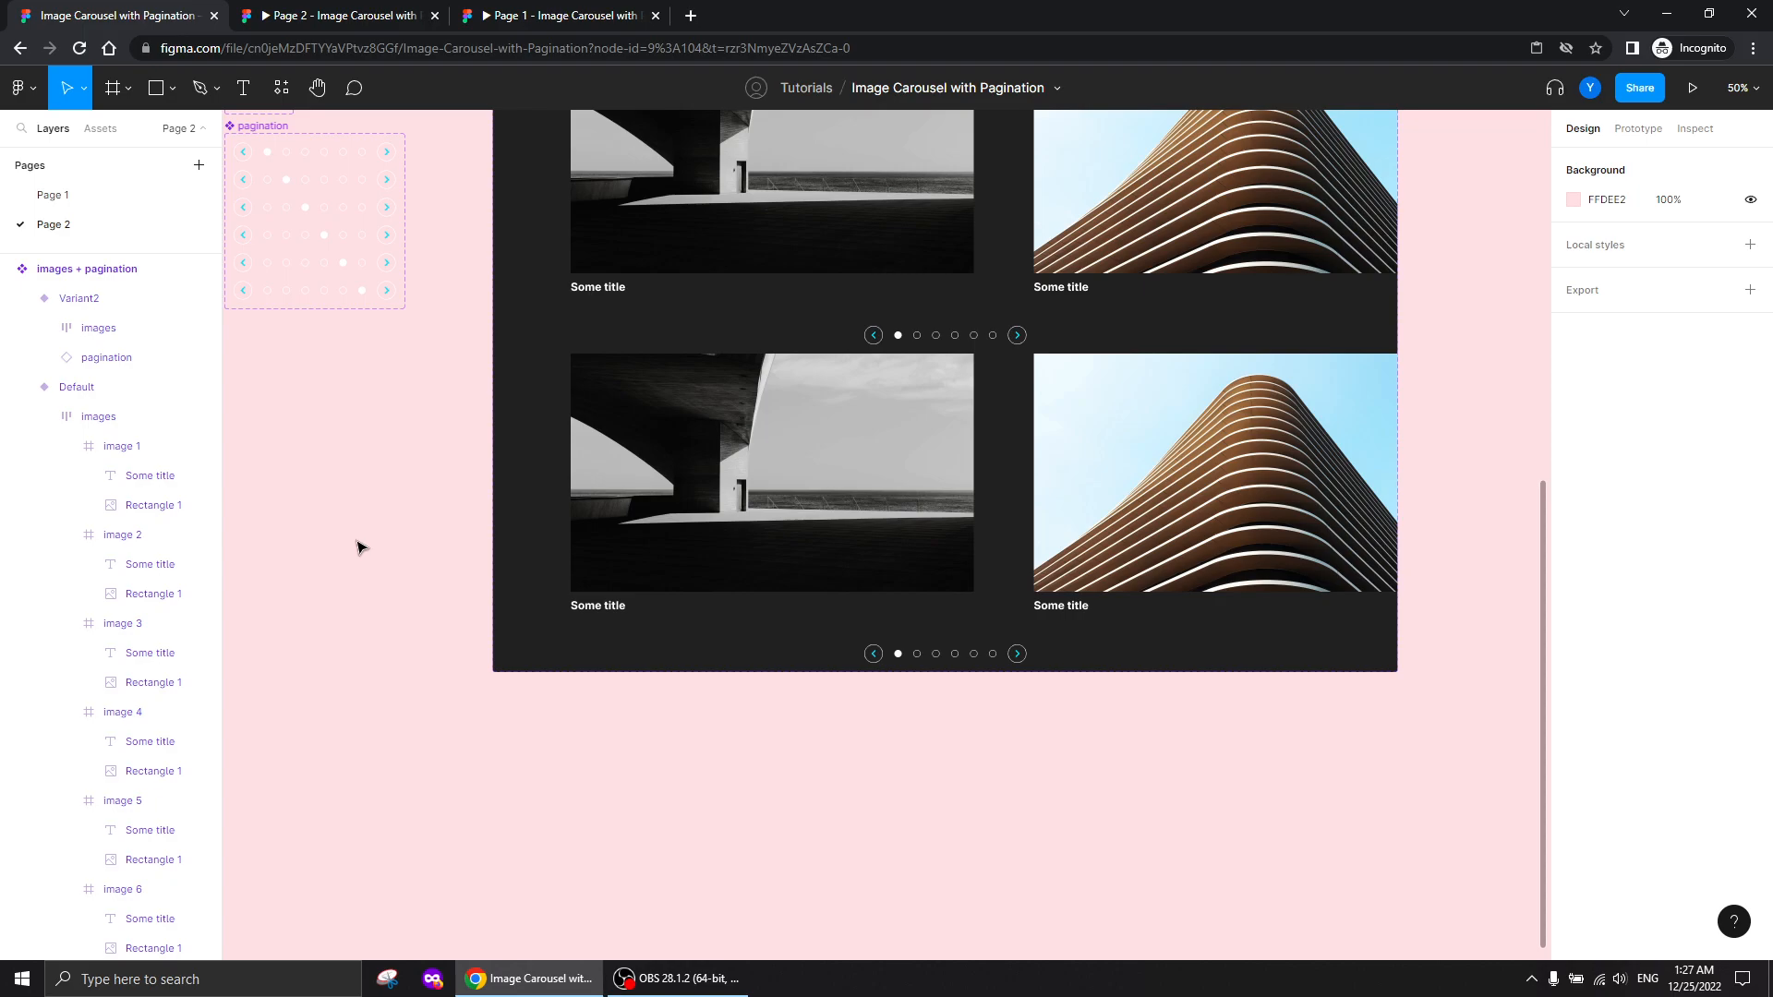
key("alt+l")
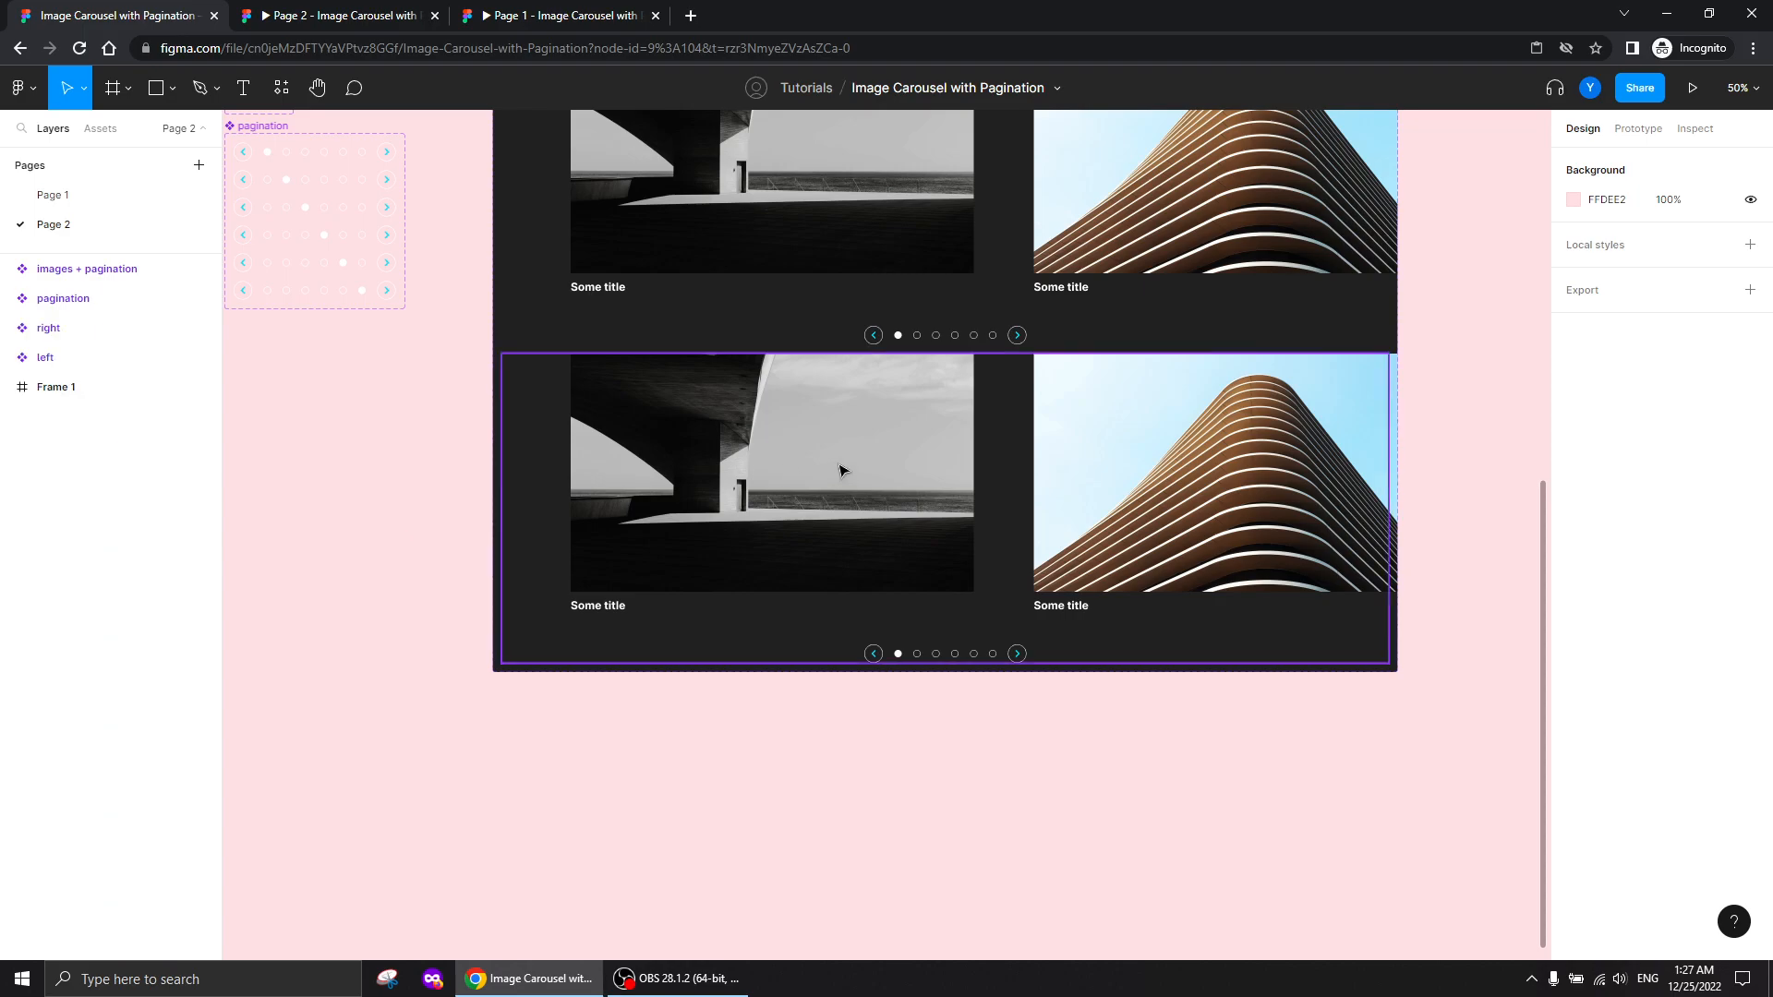
In Variant2, shift the images row to X -431 so the second image sits in the middle, and set its pagination to 2
double_click(735, 471)
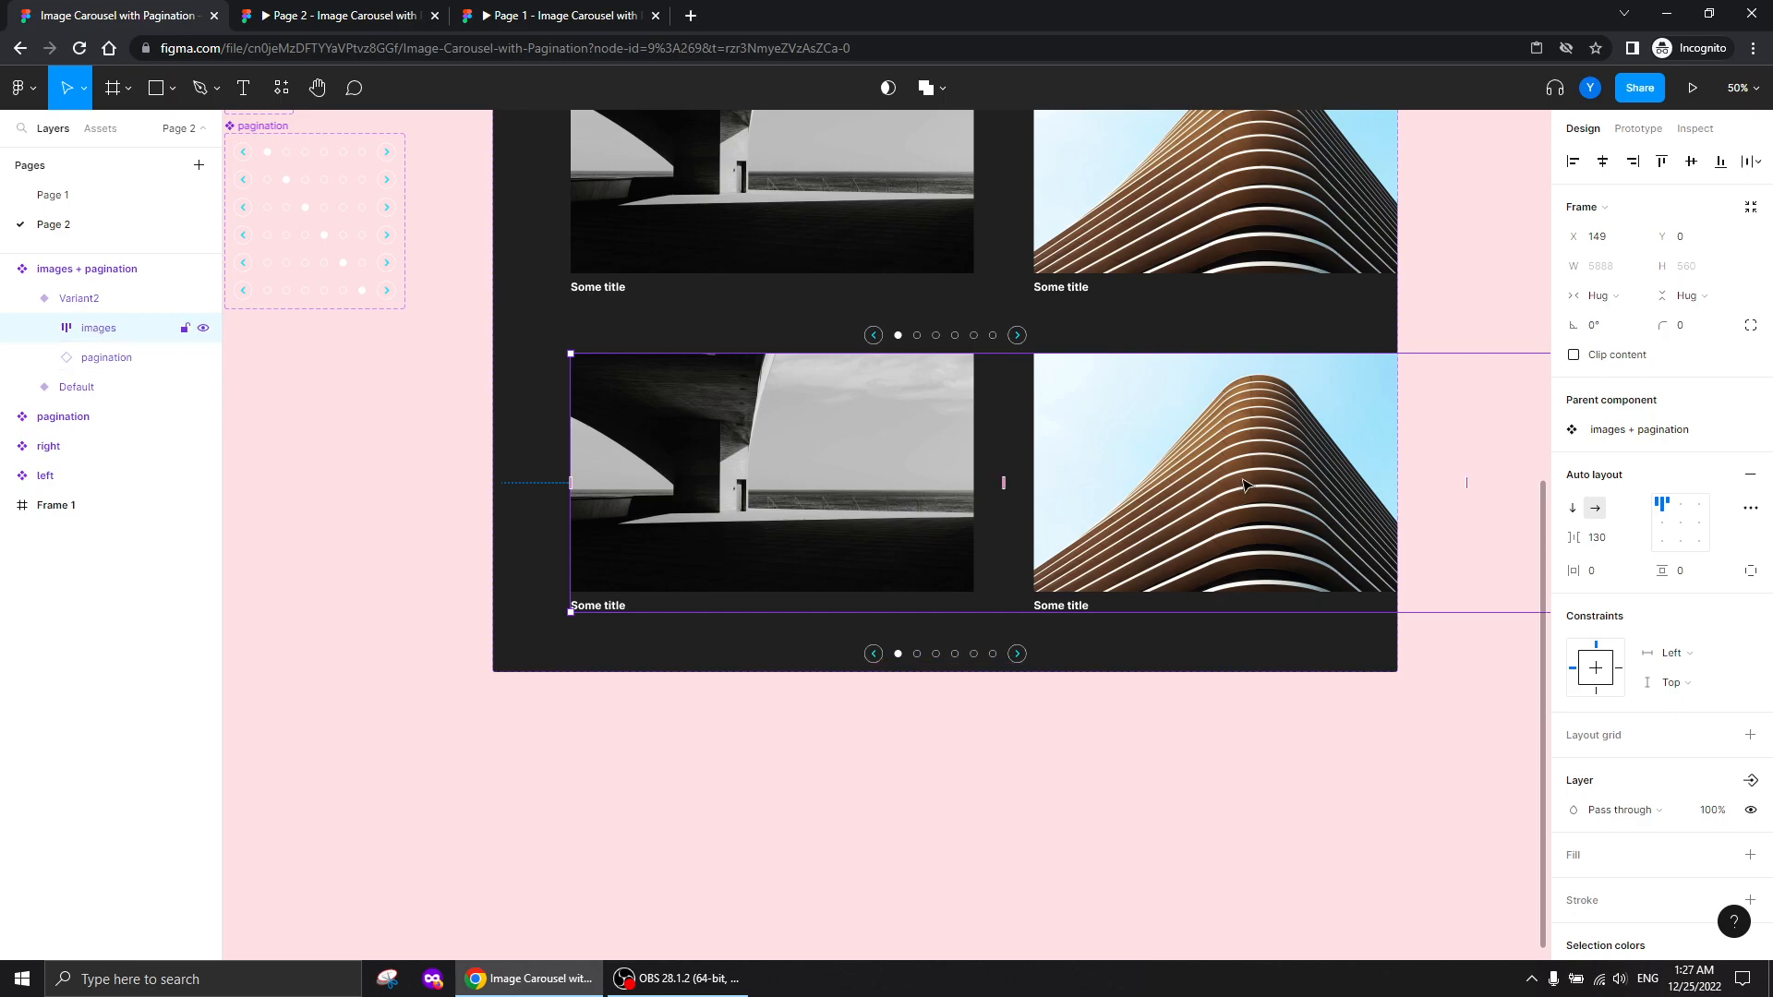
left_click_drag(1257, 471, 993, 479)
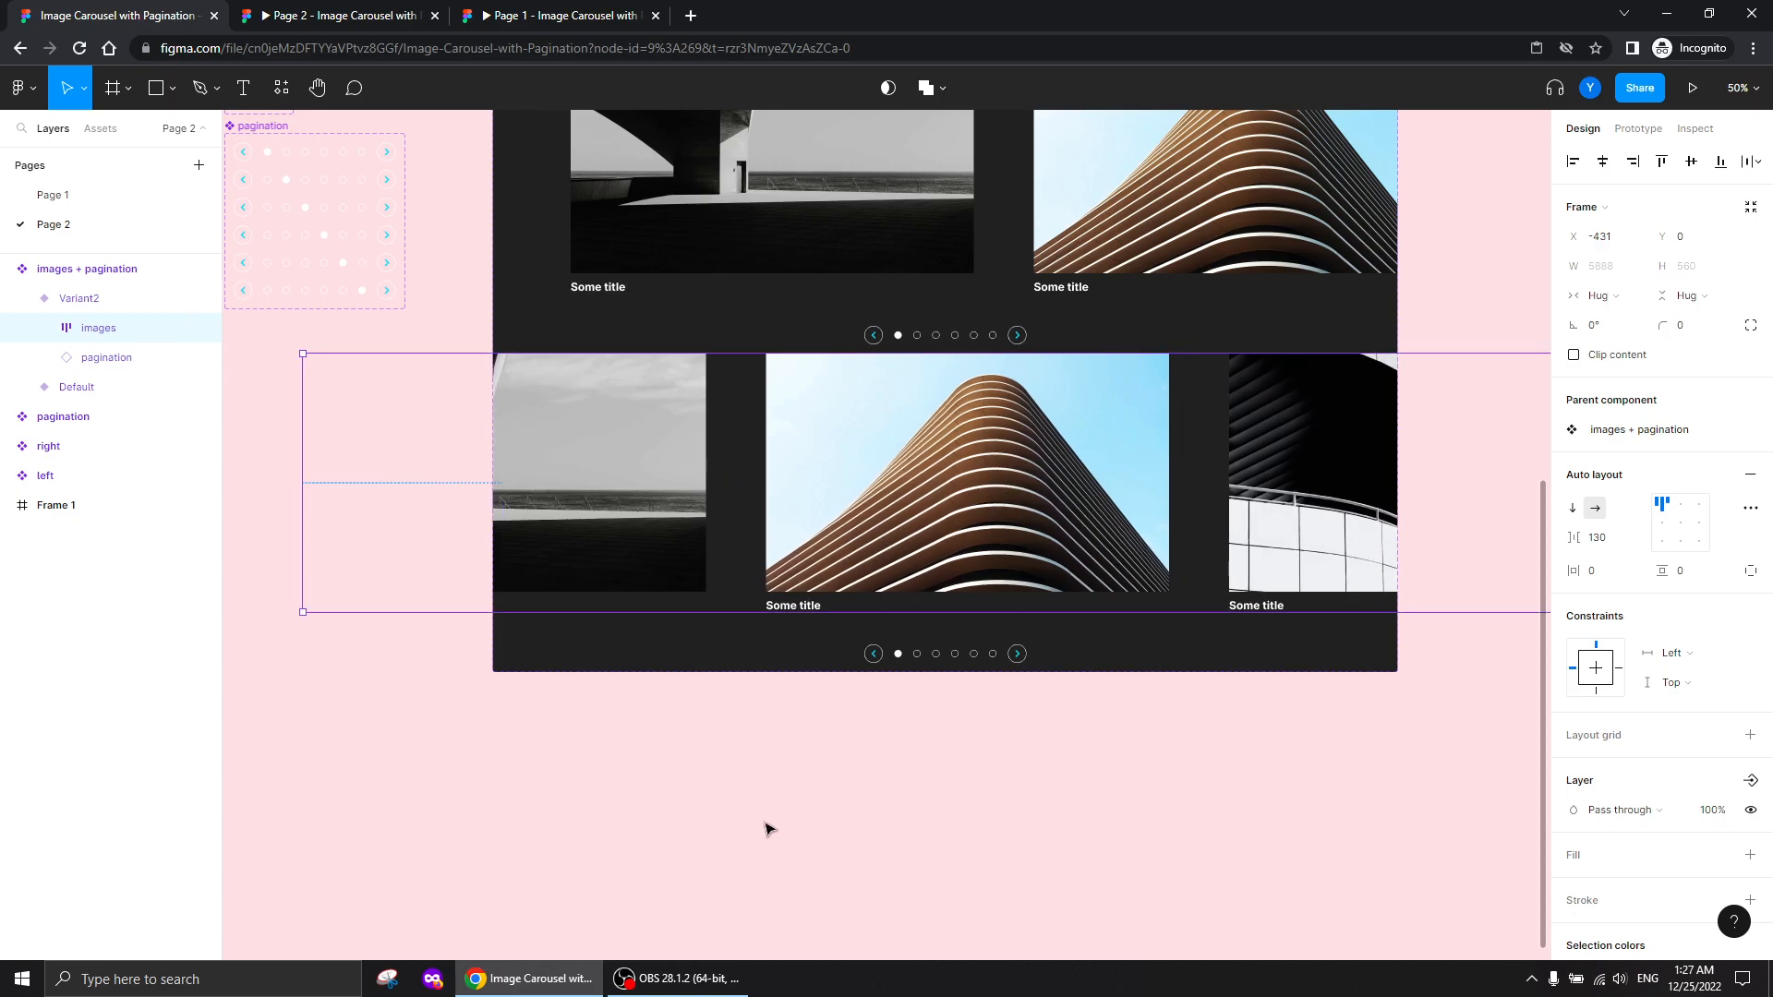
left_click(930, 658)
left_click(1669, 505)
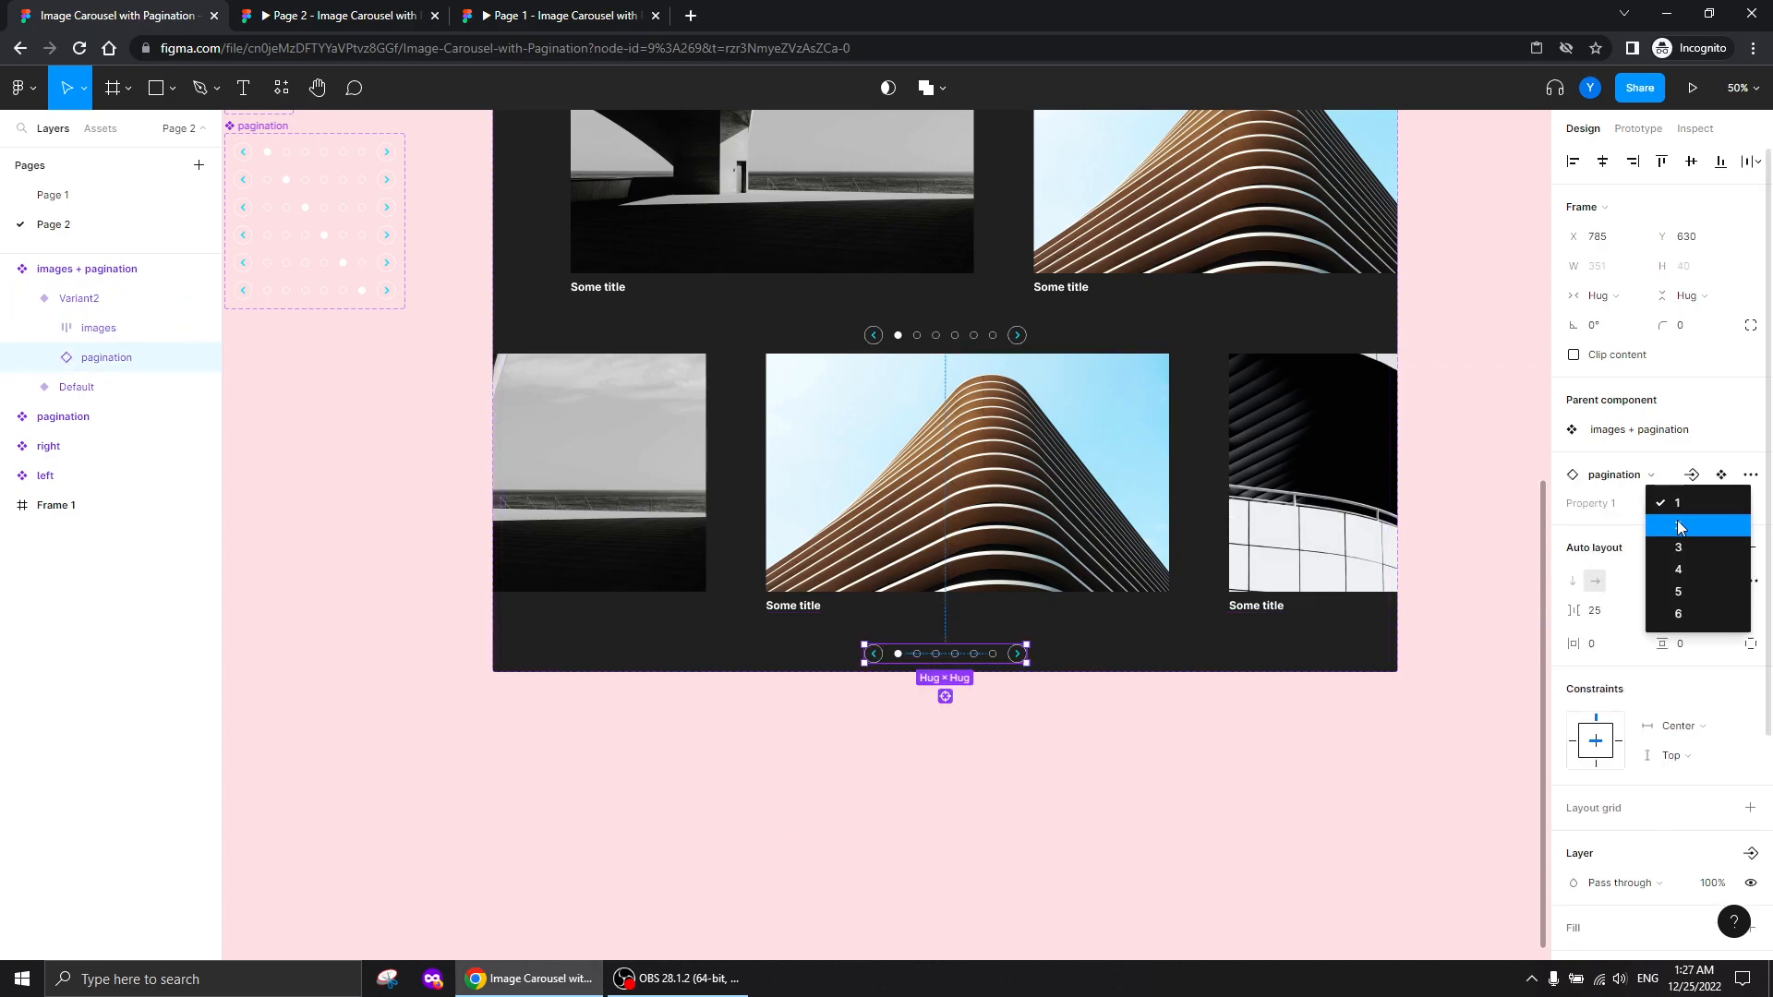
left_click(1678, 524)
left_click(665, 770)
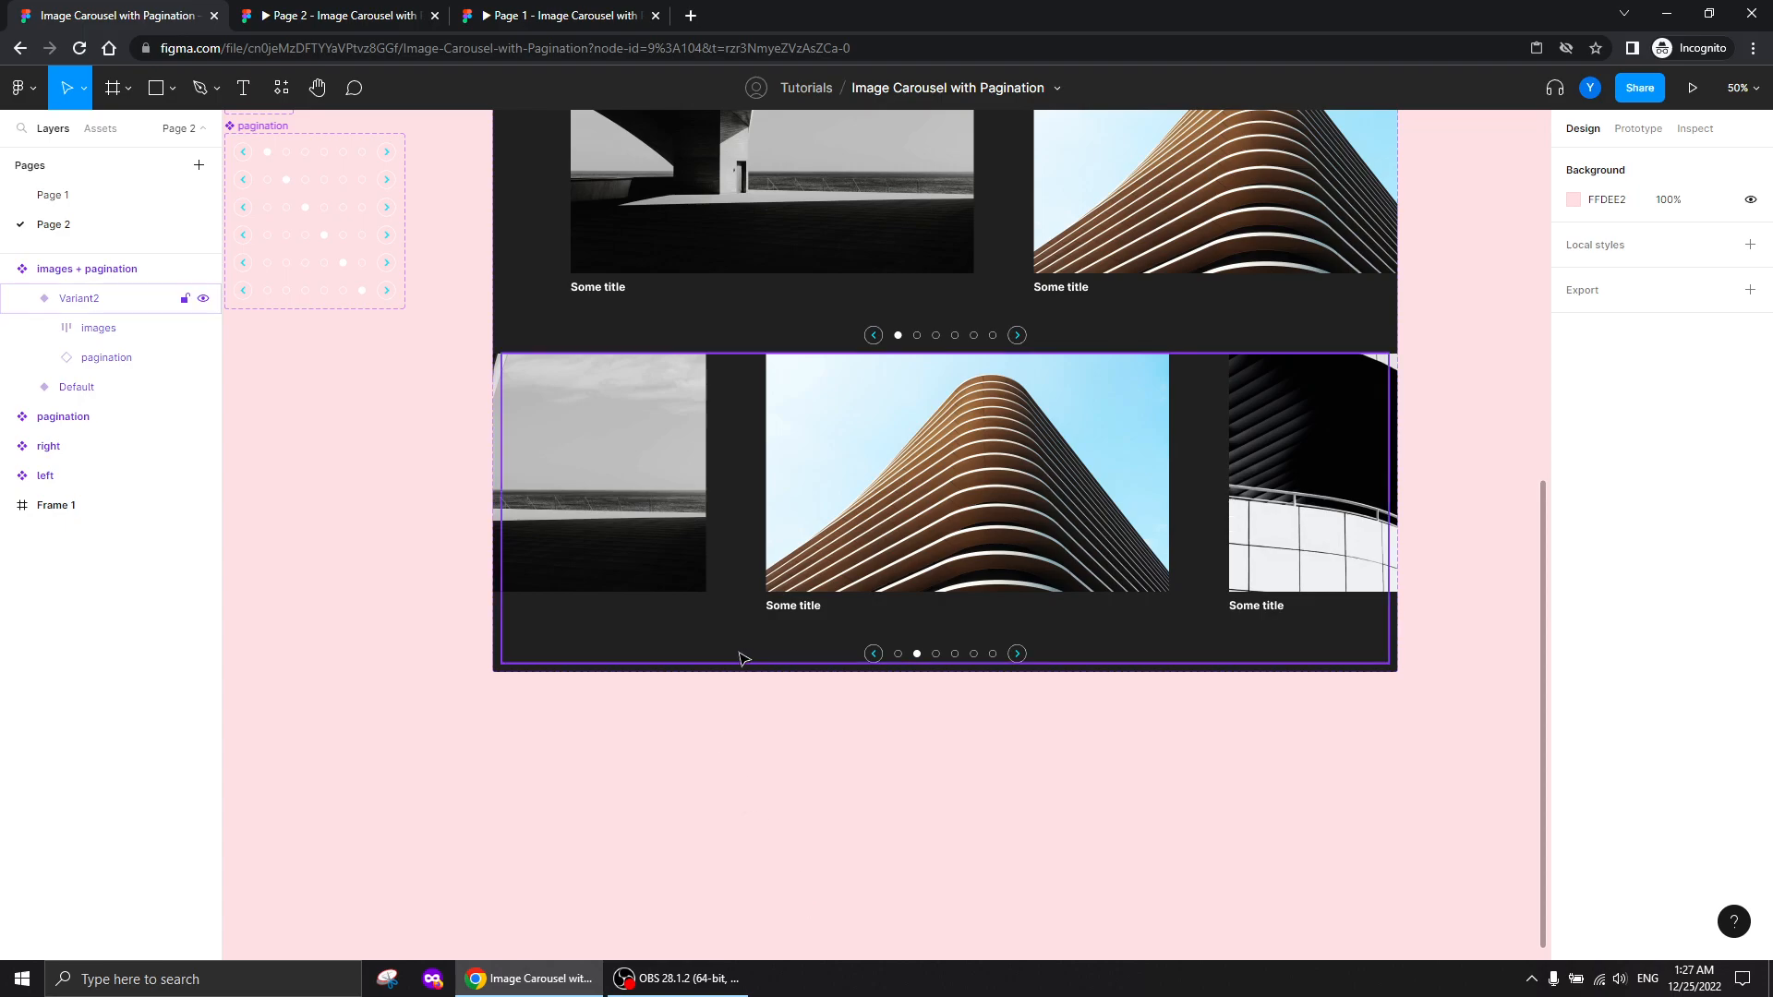
Duplicate Variant2 within the images + pagination component set
left_click(645, 545)
key("ctrl+d")
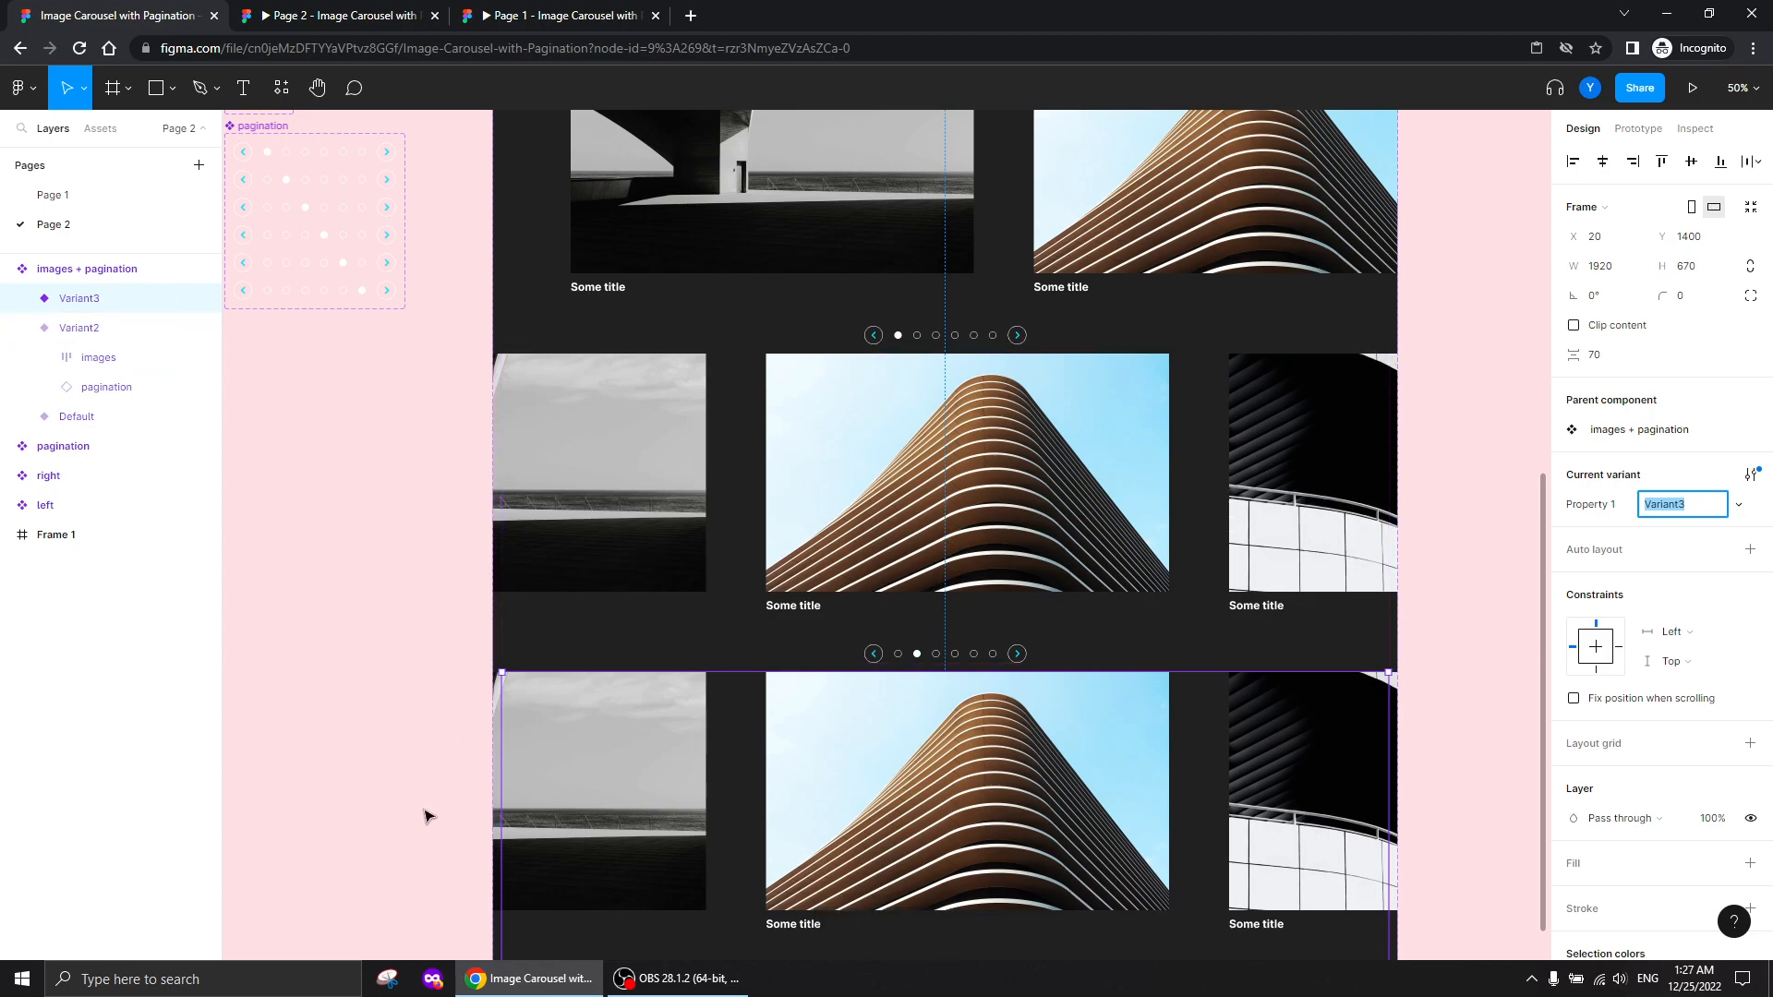
scroll(425, 819, "down", 5)
scroll(435, 412, "up", 2)
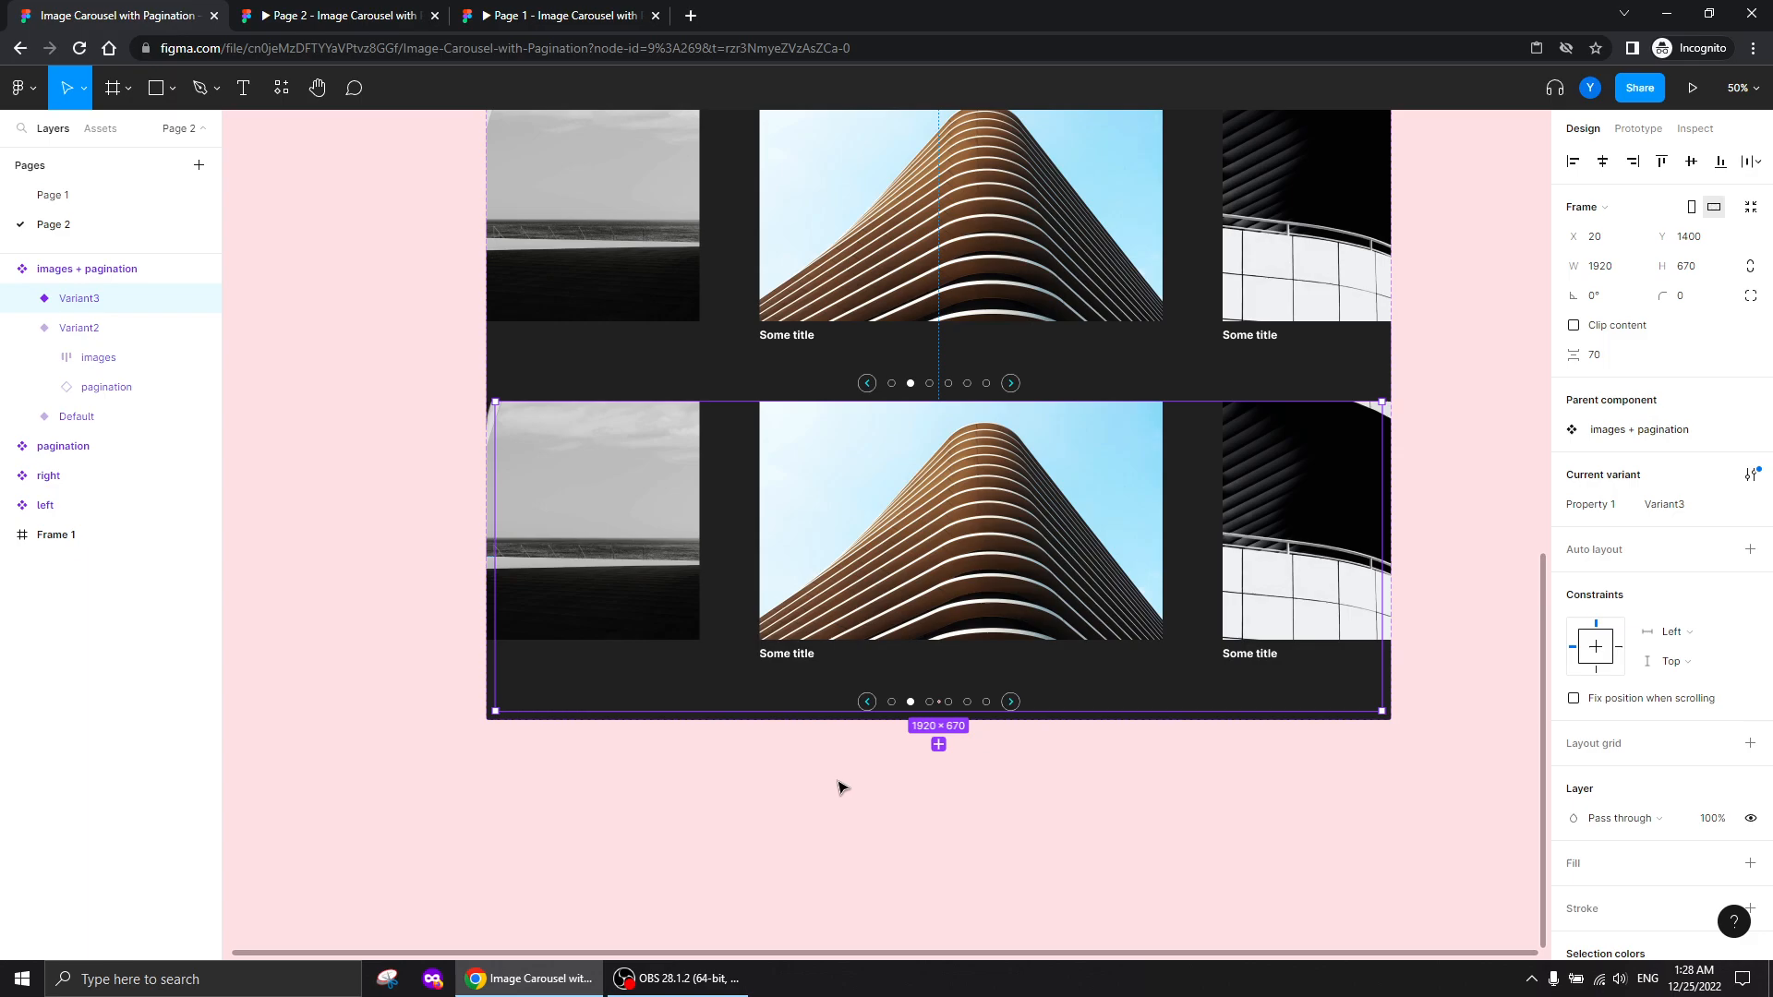
Enable Clip content on the Default, Variant2 and Variant3 variants of the images + pagination set
left_click(1574, 326)
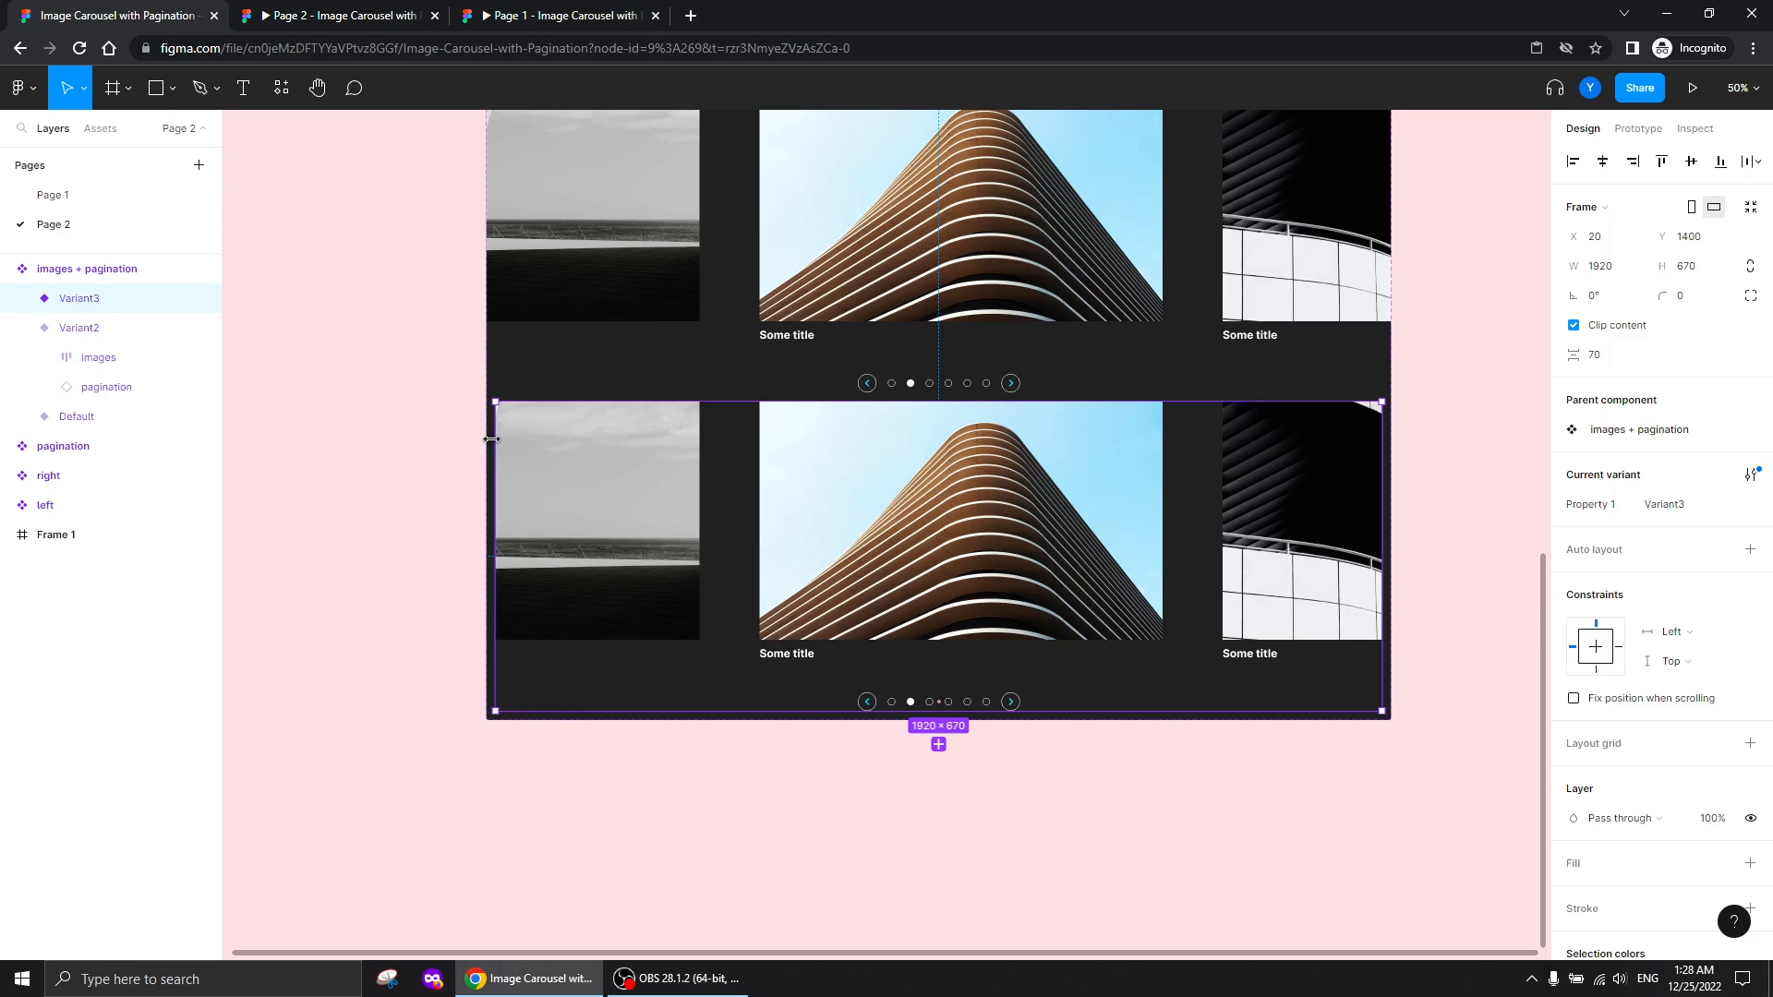
left_click_drag(724, 192, 738, 528)
left_click(684, 507)
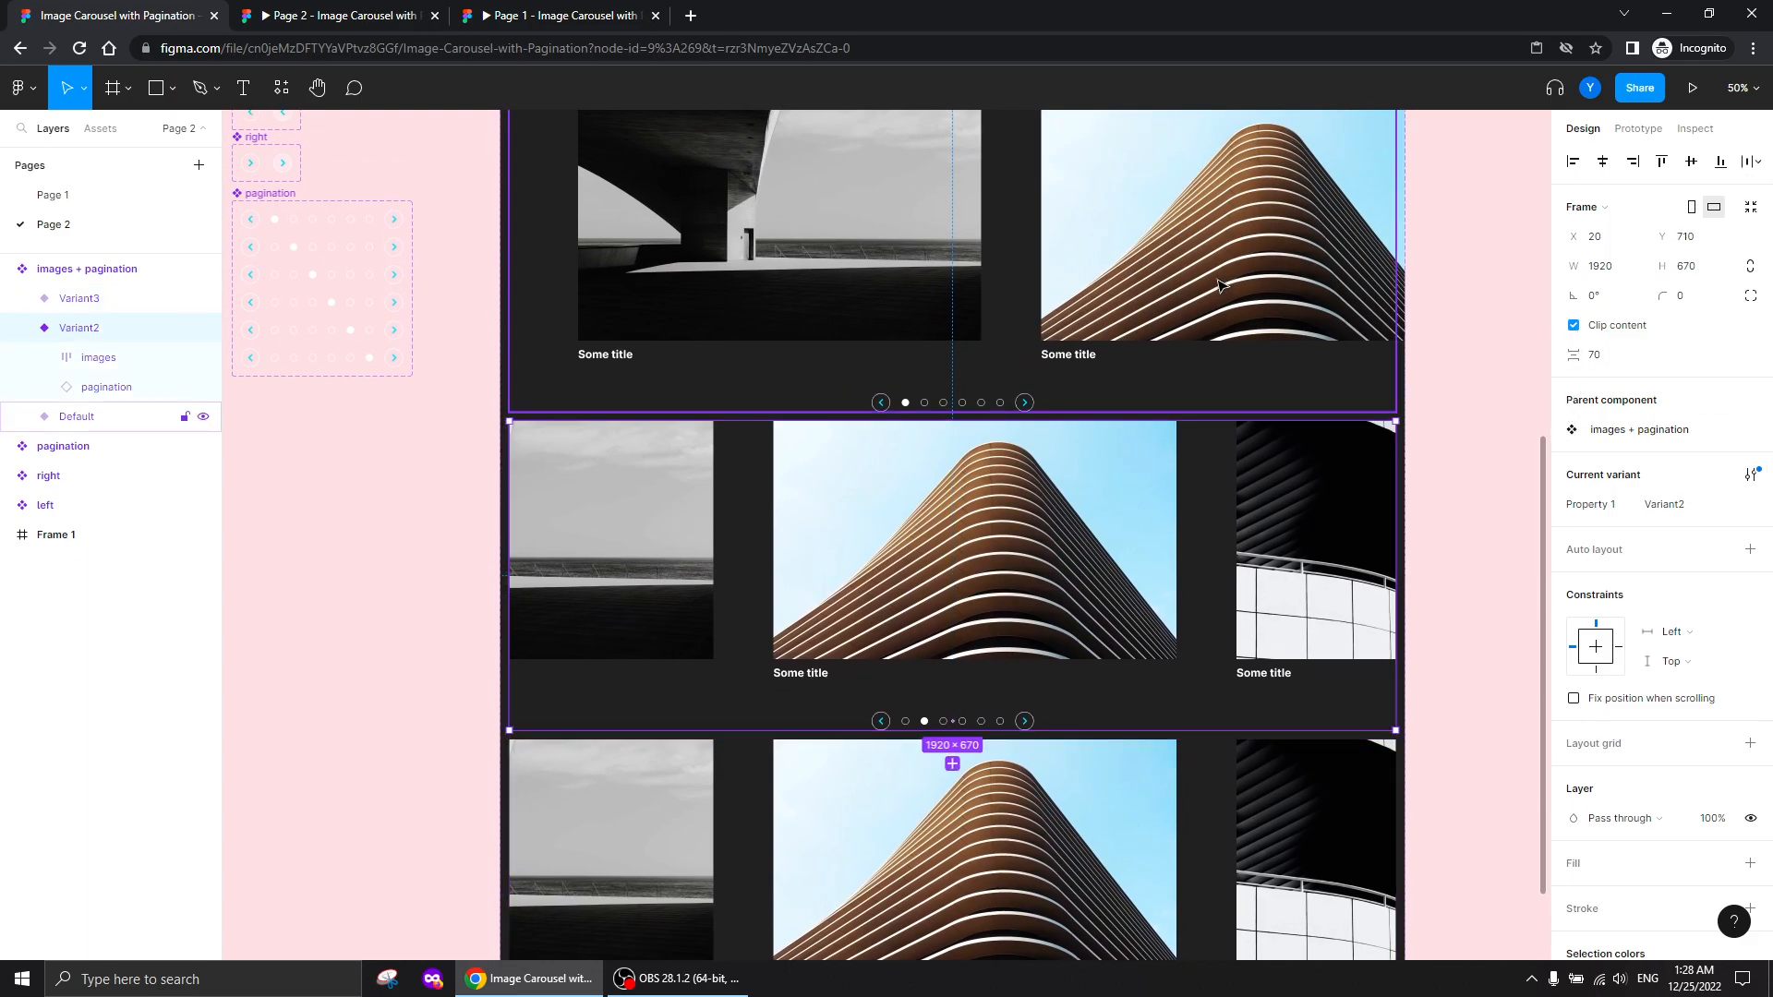
left_click(1360, 303)
left_click(1573, 326)
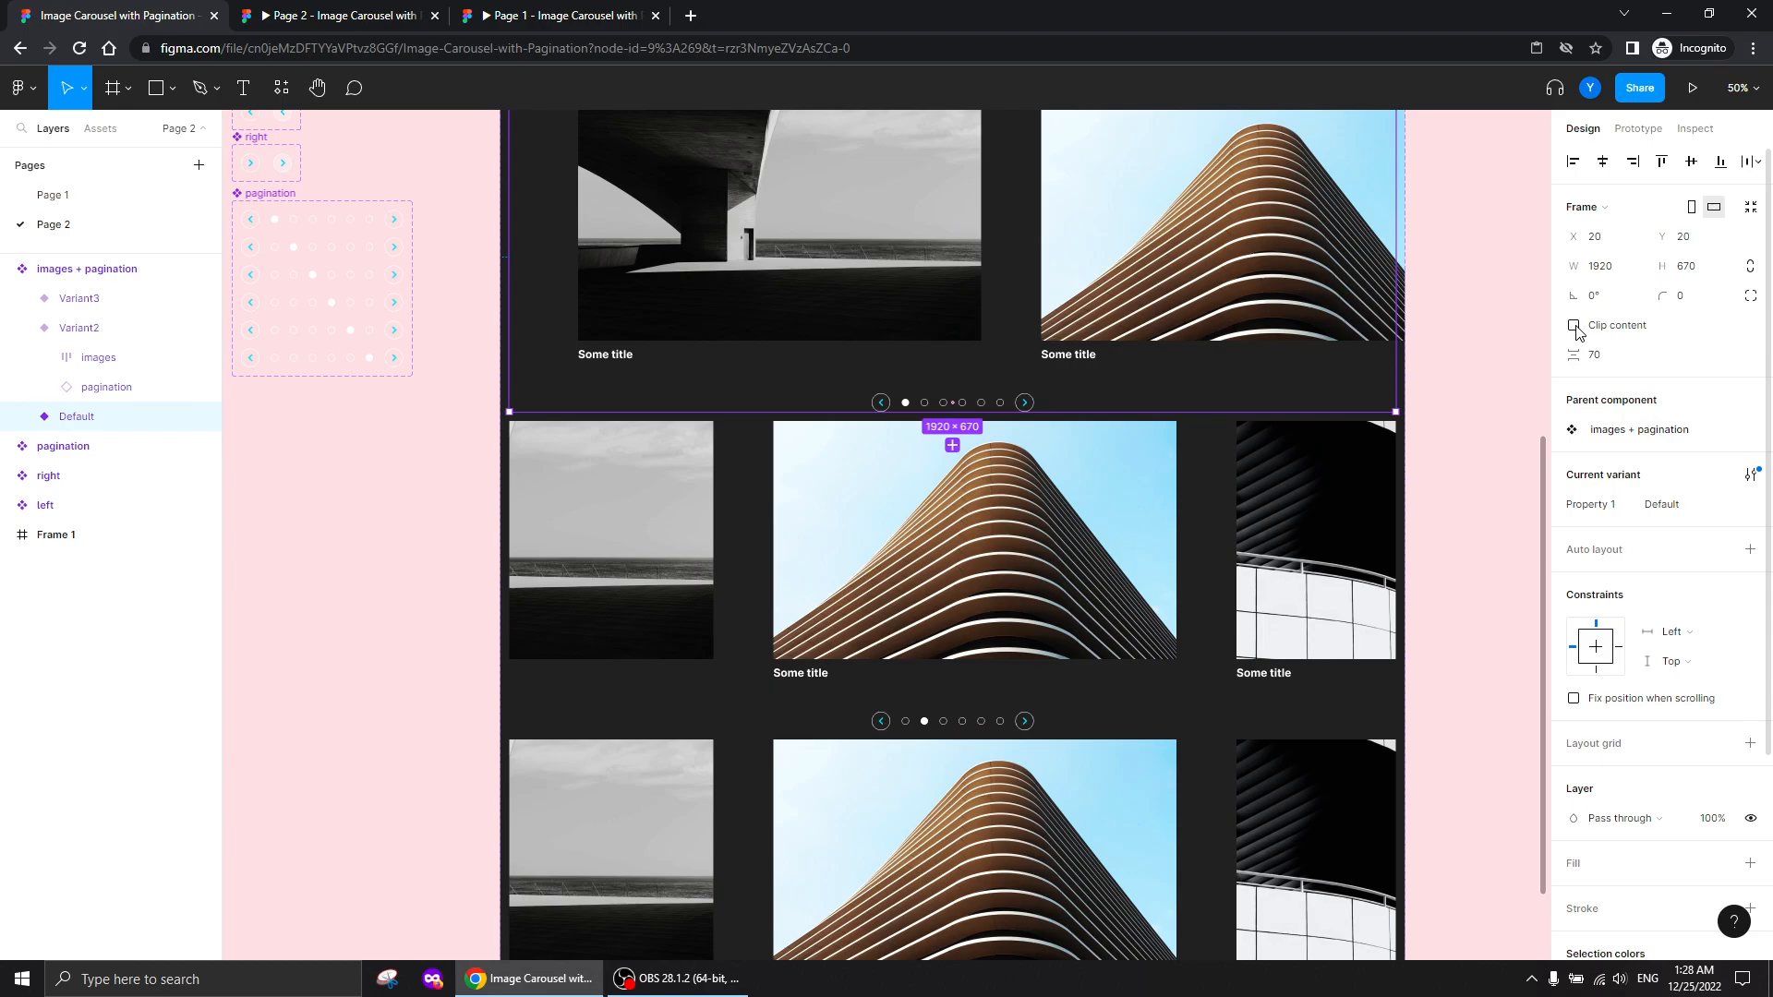
left_click(377, 750)
In Variant3, shift the images row to X -1435 so the third image sits in the middle
scroll(388, 839, "down", 5)
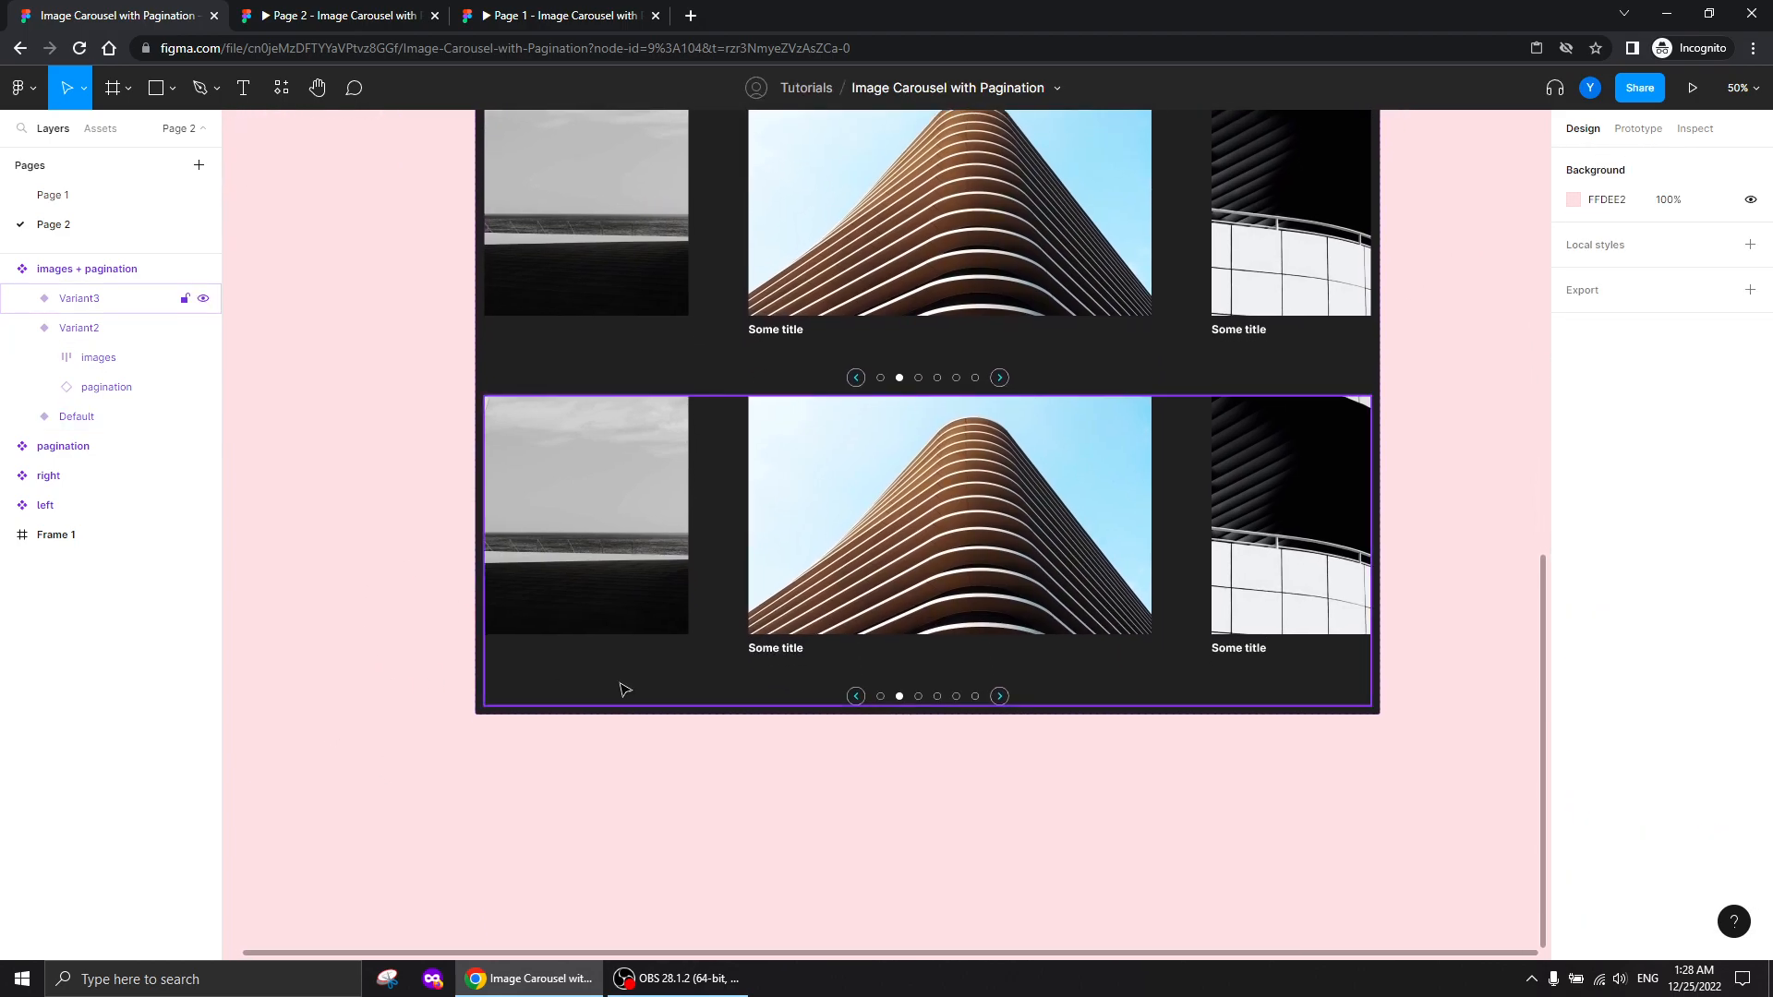
left_click(956, 480)
left_click(956, 480)
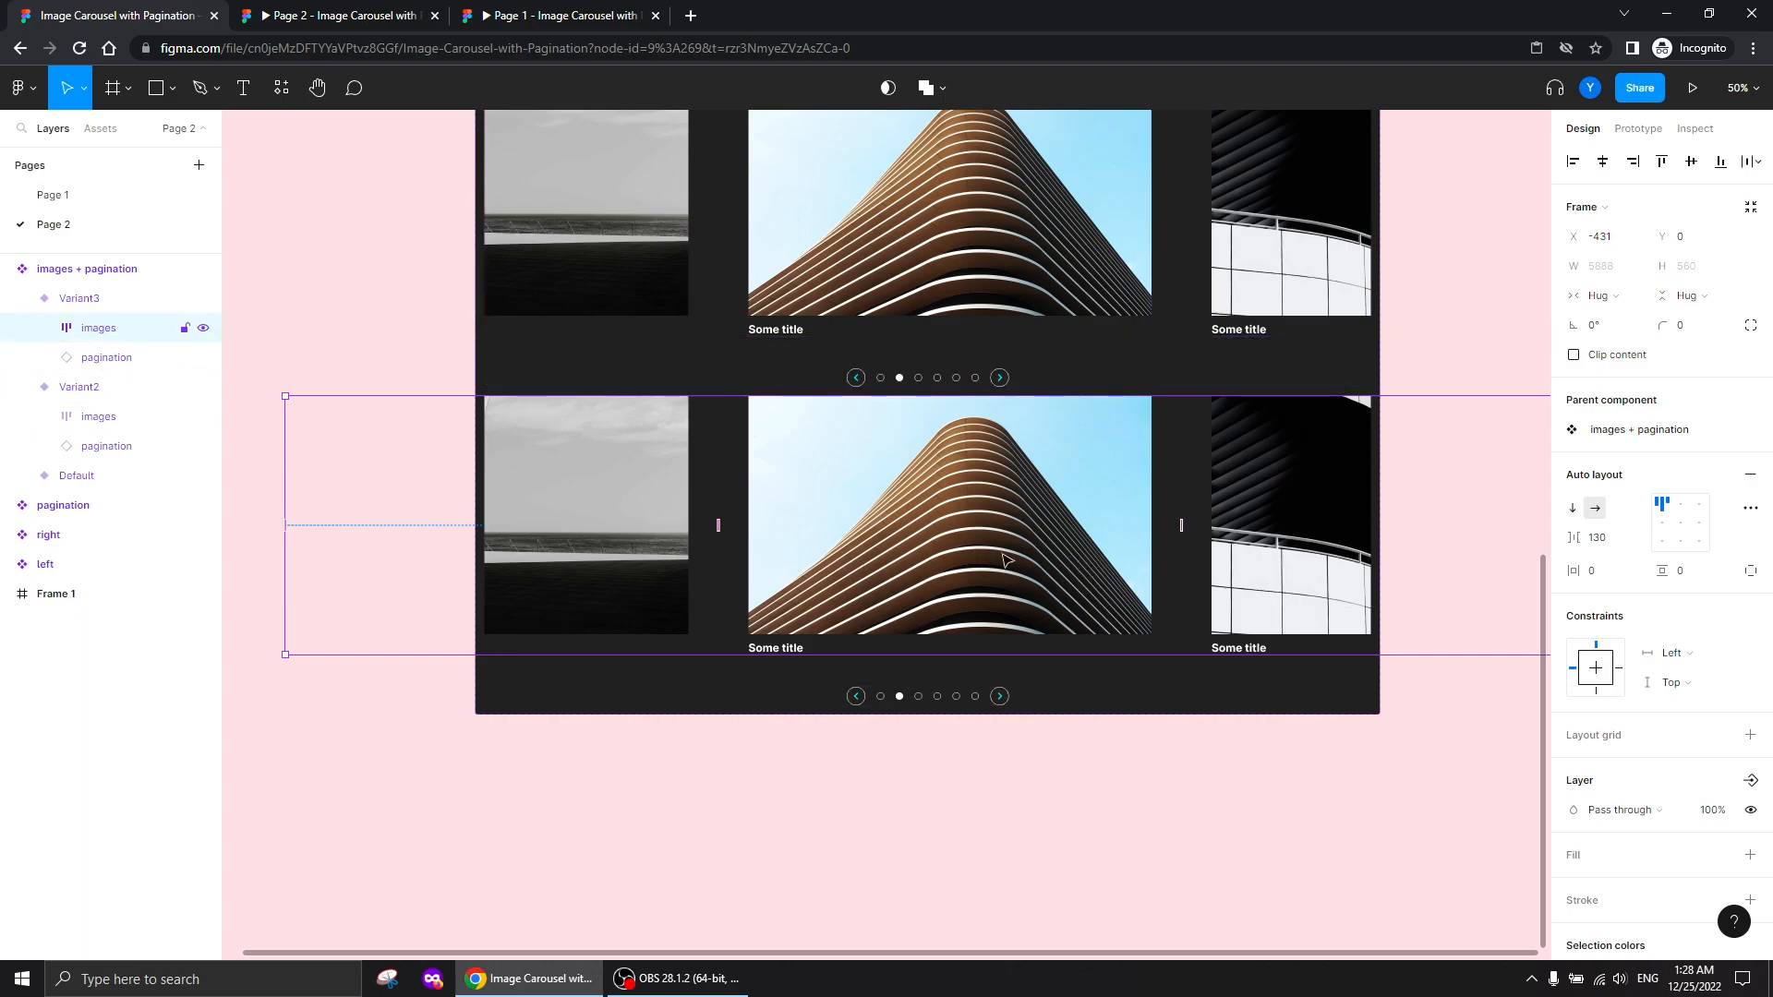
left_click_drag(1028, 547, 566, 549)
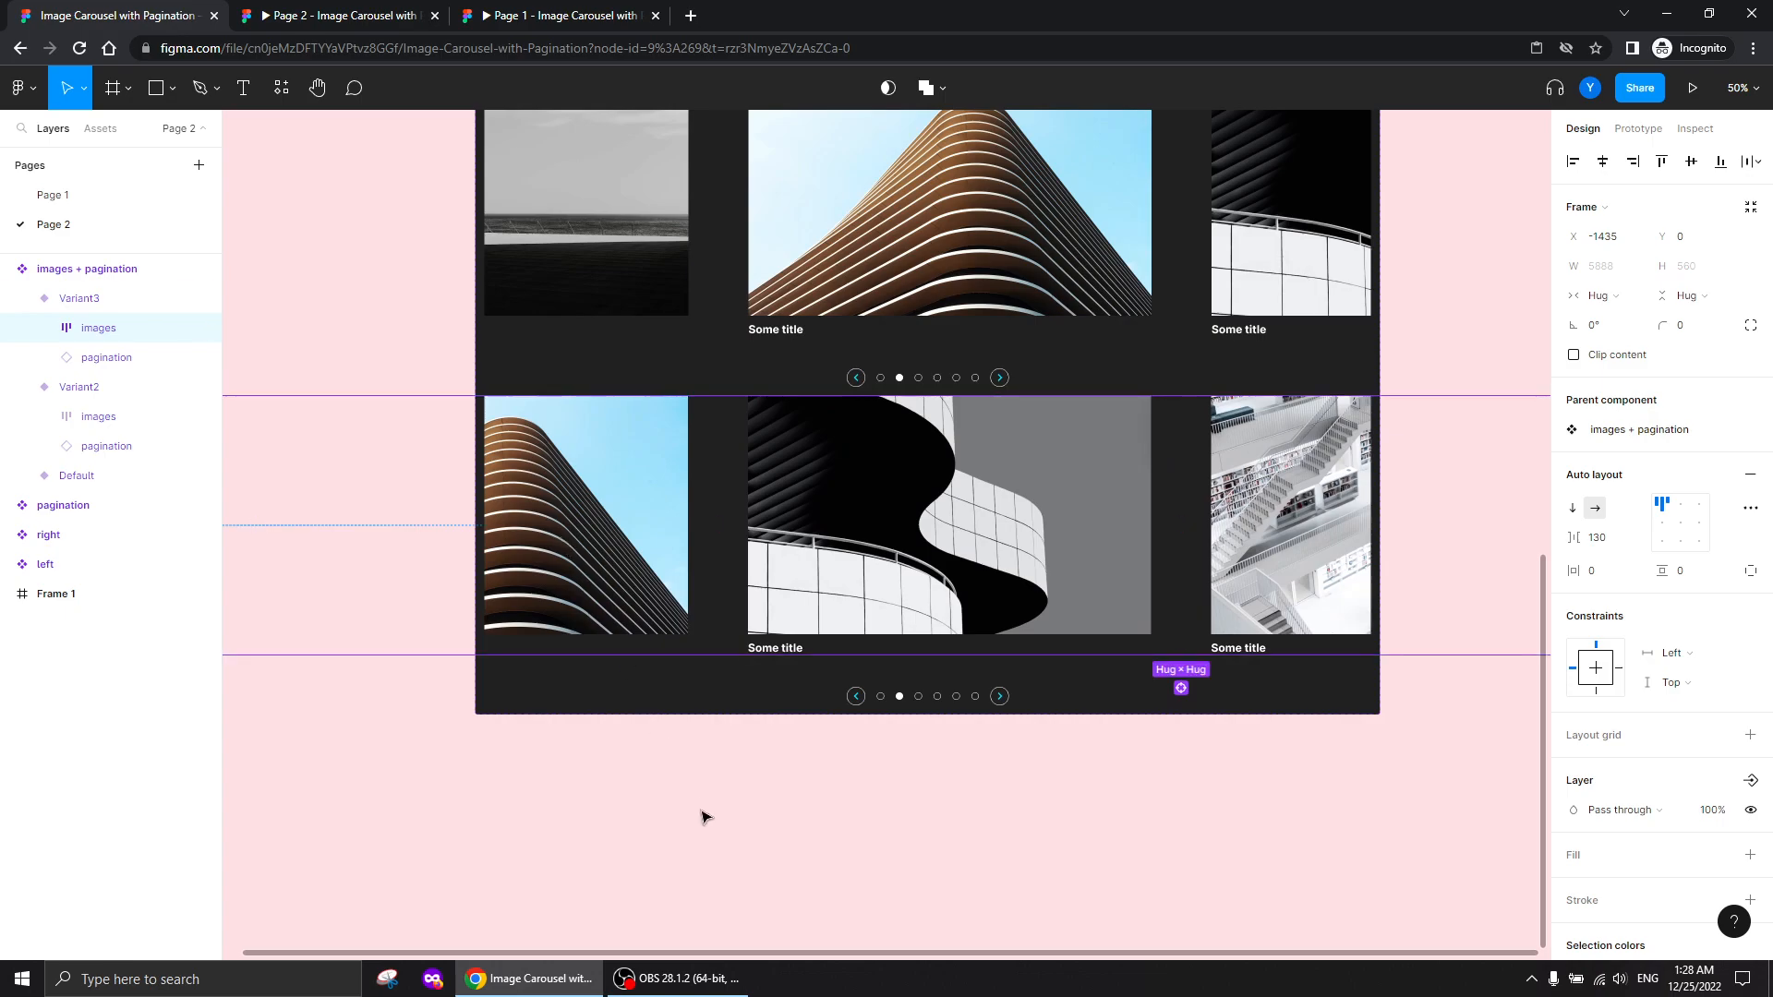
Set the pagination in Variant3 to 3 and duplicate that variant within the images + pagination set
left_click(937, 700)
left_click(1659, 503)
left_click(1662, 526)
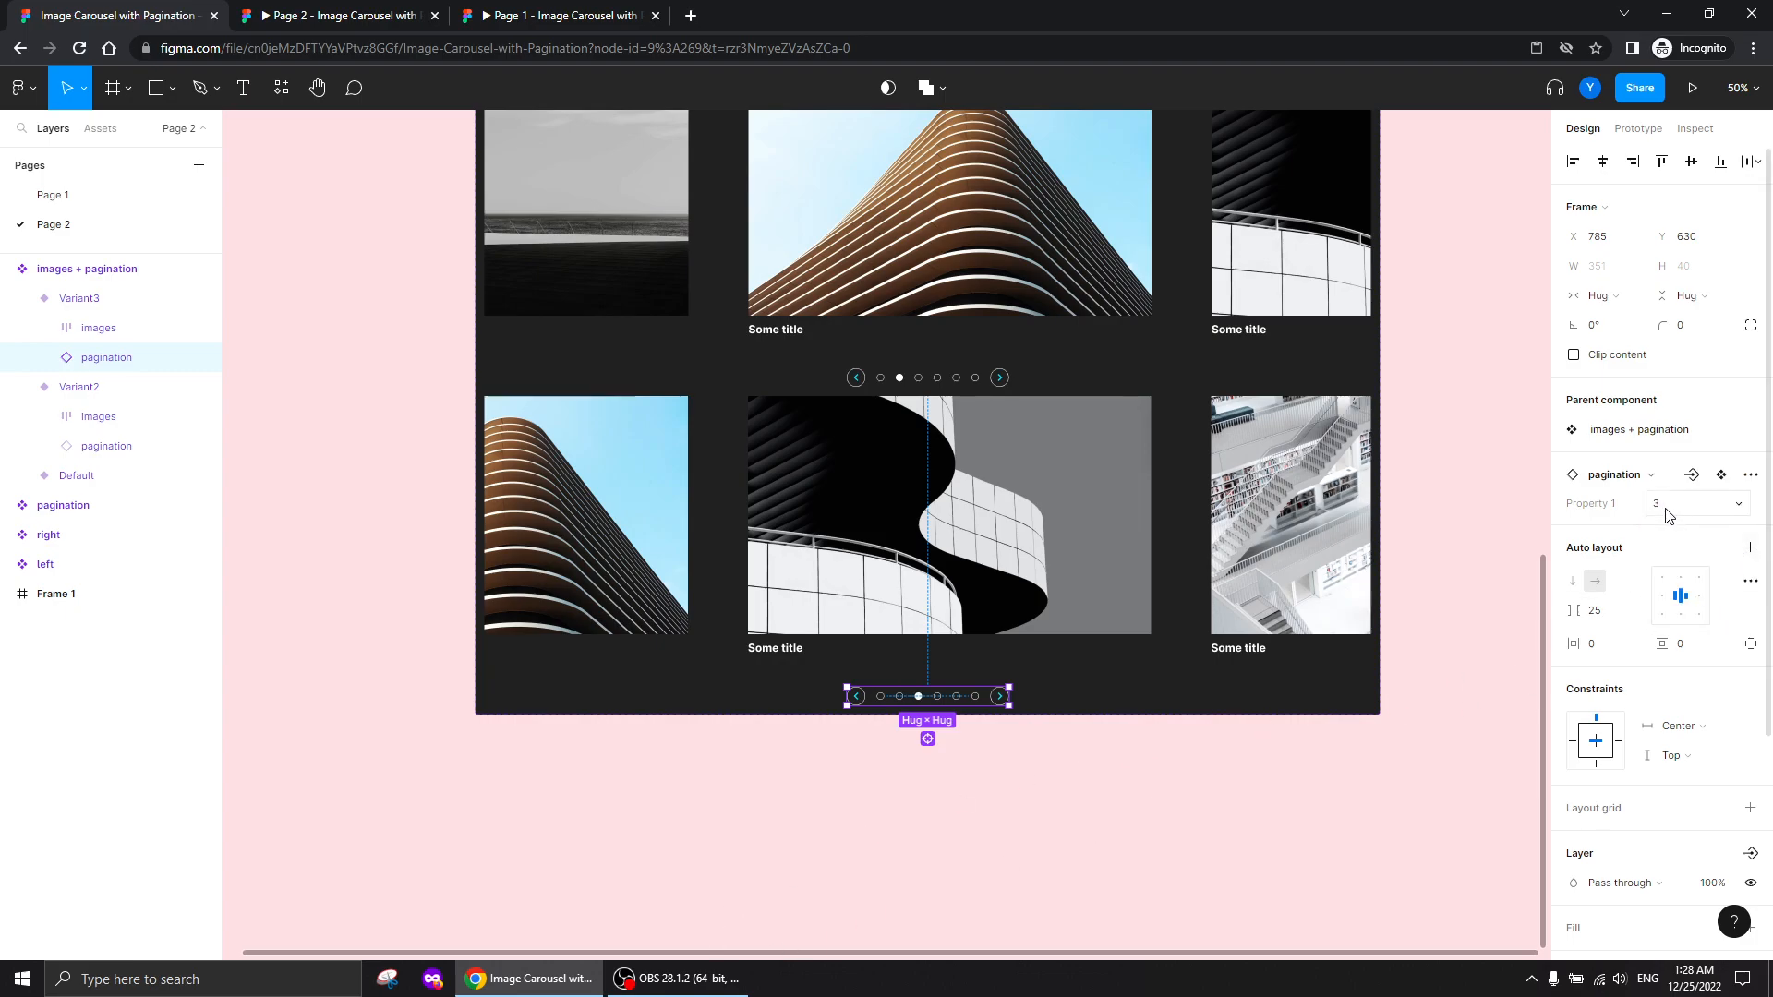
scroll(807, 791, "down", 3)
left_click(791, 692)
left_click(738, 459)
key("ctrl+d")
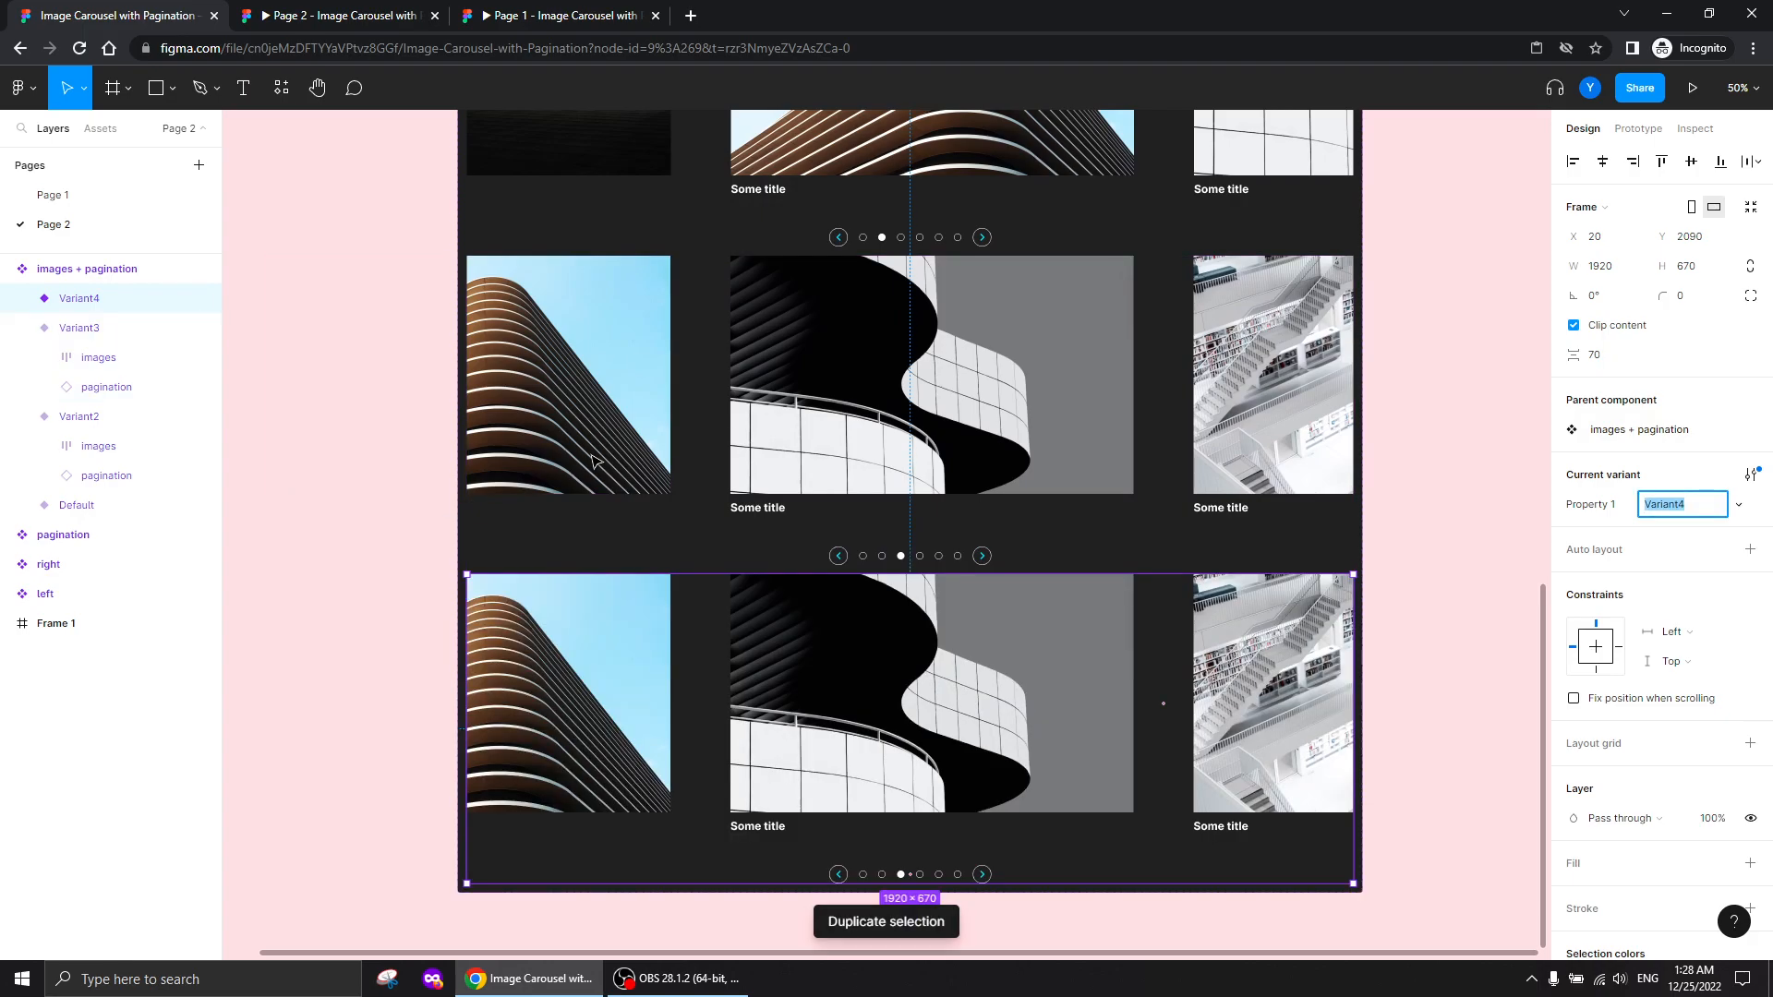
In Variant4, shift the images row to X -2445 so the fourth image sits in the middle, and set its pagination to 4
left_click(1016, 716)
left_click_drag(1062, 717, 598, 742)
scroll(744, 508, "down", 3)
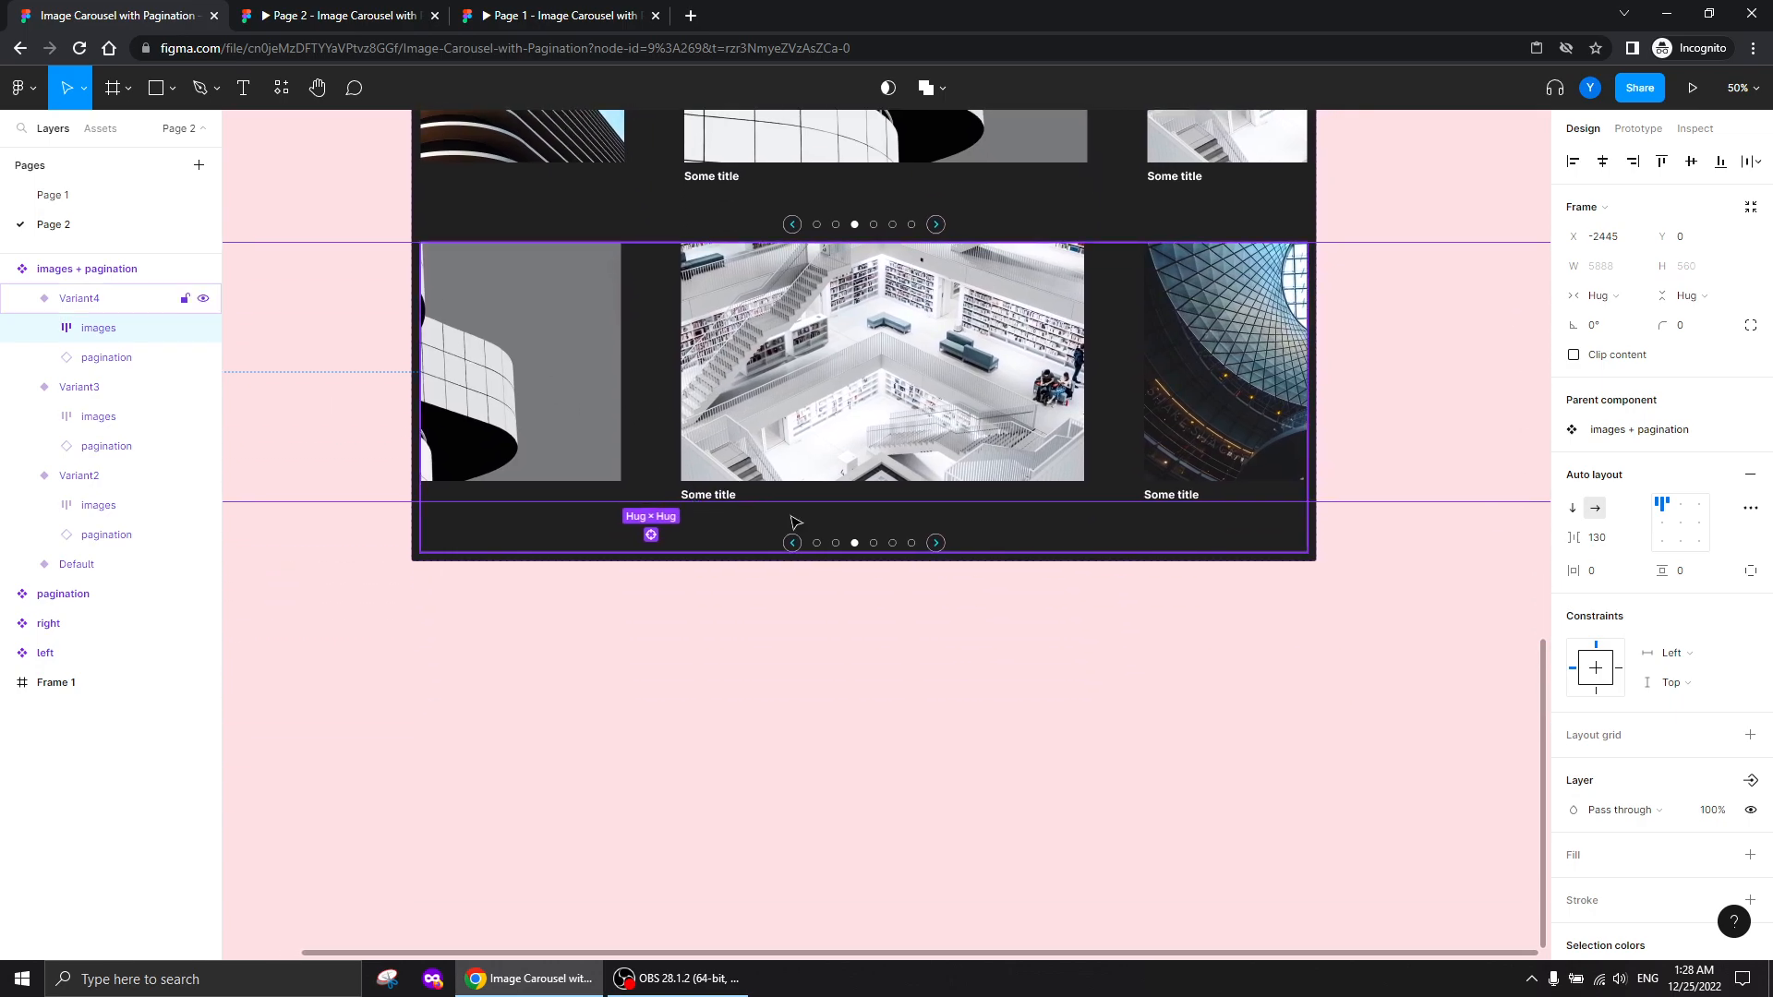
left_click(886, 550)
left_click(1658, 503)
left_click(1676, 540)
Duplicate Variant4 and shift the copy's images row left so the fifth image sits in the middle
key("Escape")
key("ctrl+d")
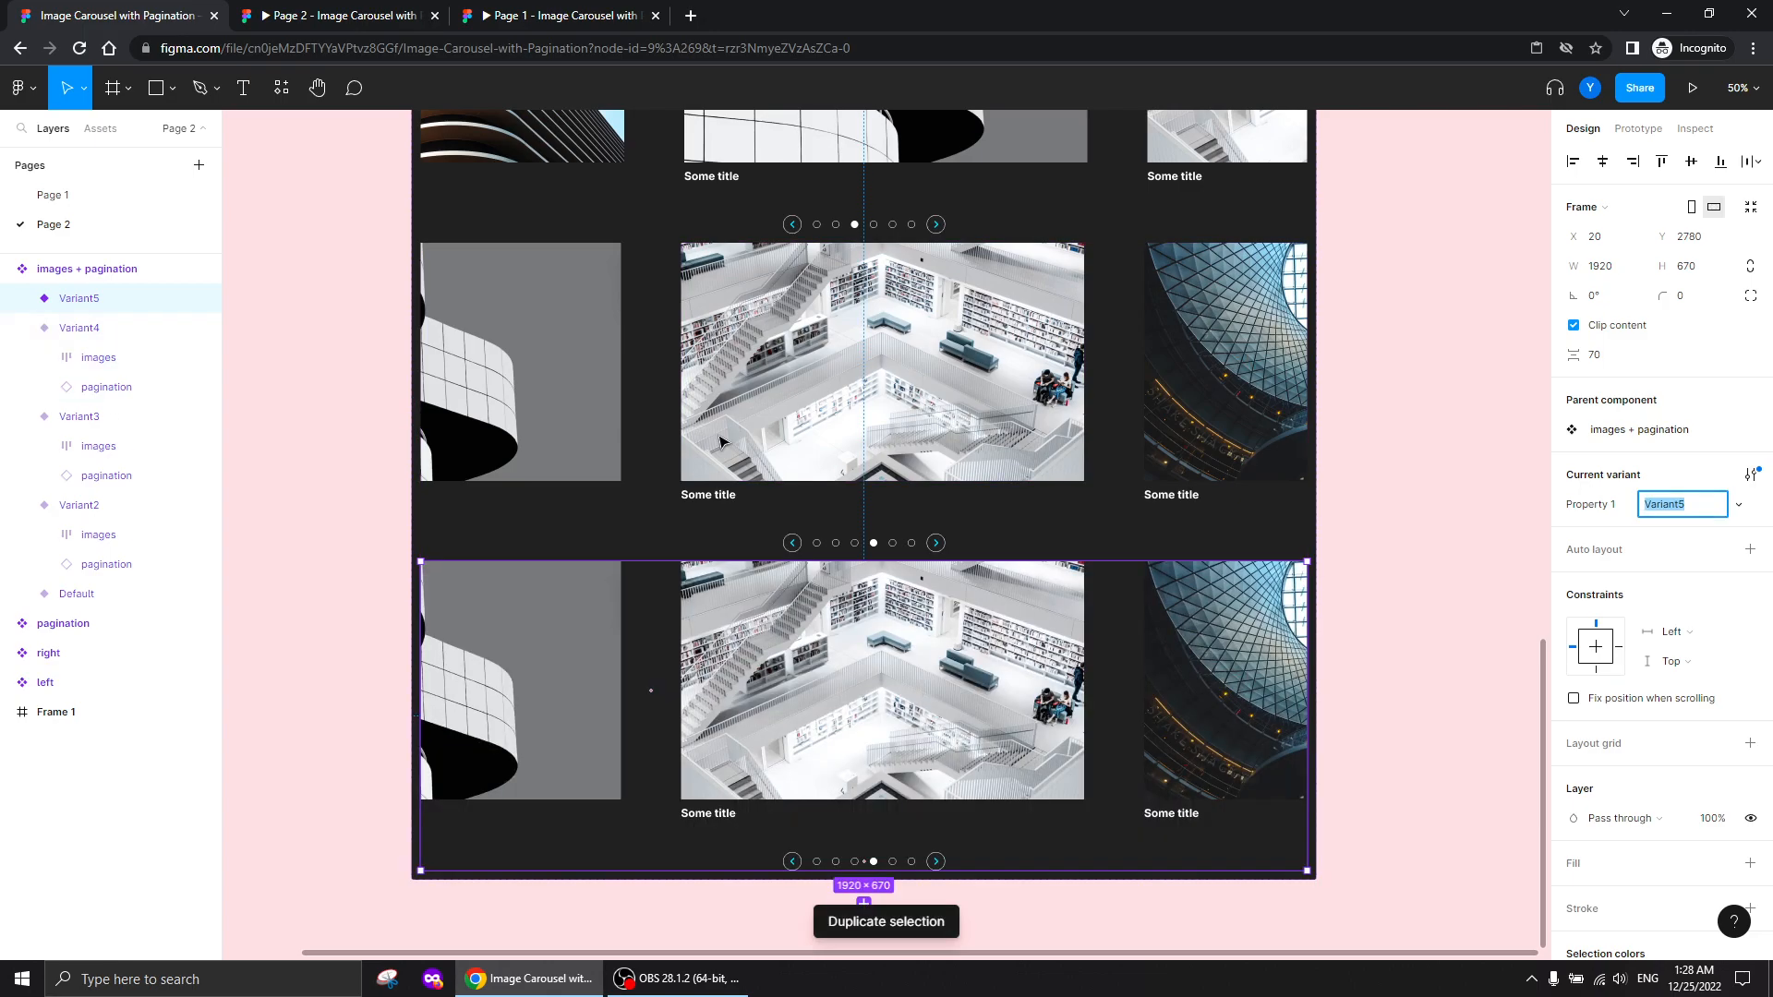
left_click(907, 681)
left_click_drag(971, 685, 500, 708)
Set the pagination in Variant5 to 5 and duplicate that variant
left_click(877, 861)
left_click(1678, 503)
left_click(1677, 529)
left_click(1485, 613)
left_click_drag(1367, 667, 1373, 445)
left_click(727, 469)
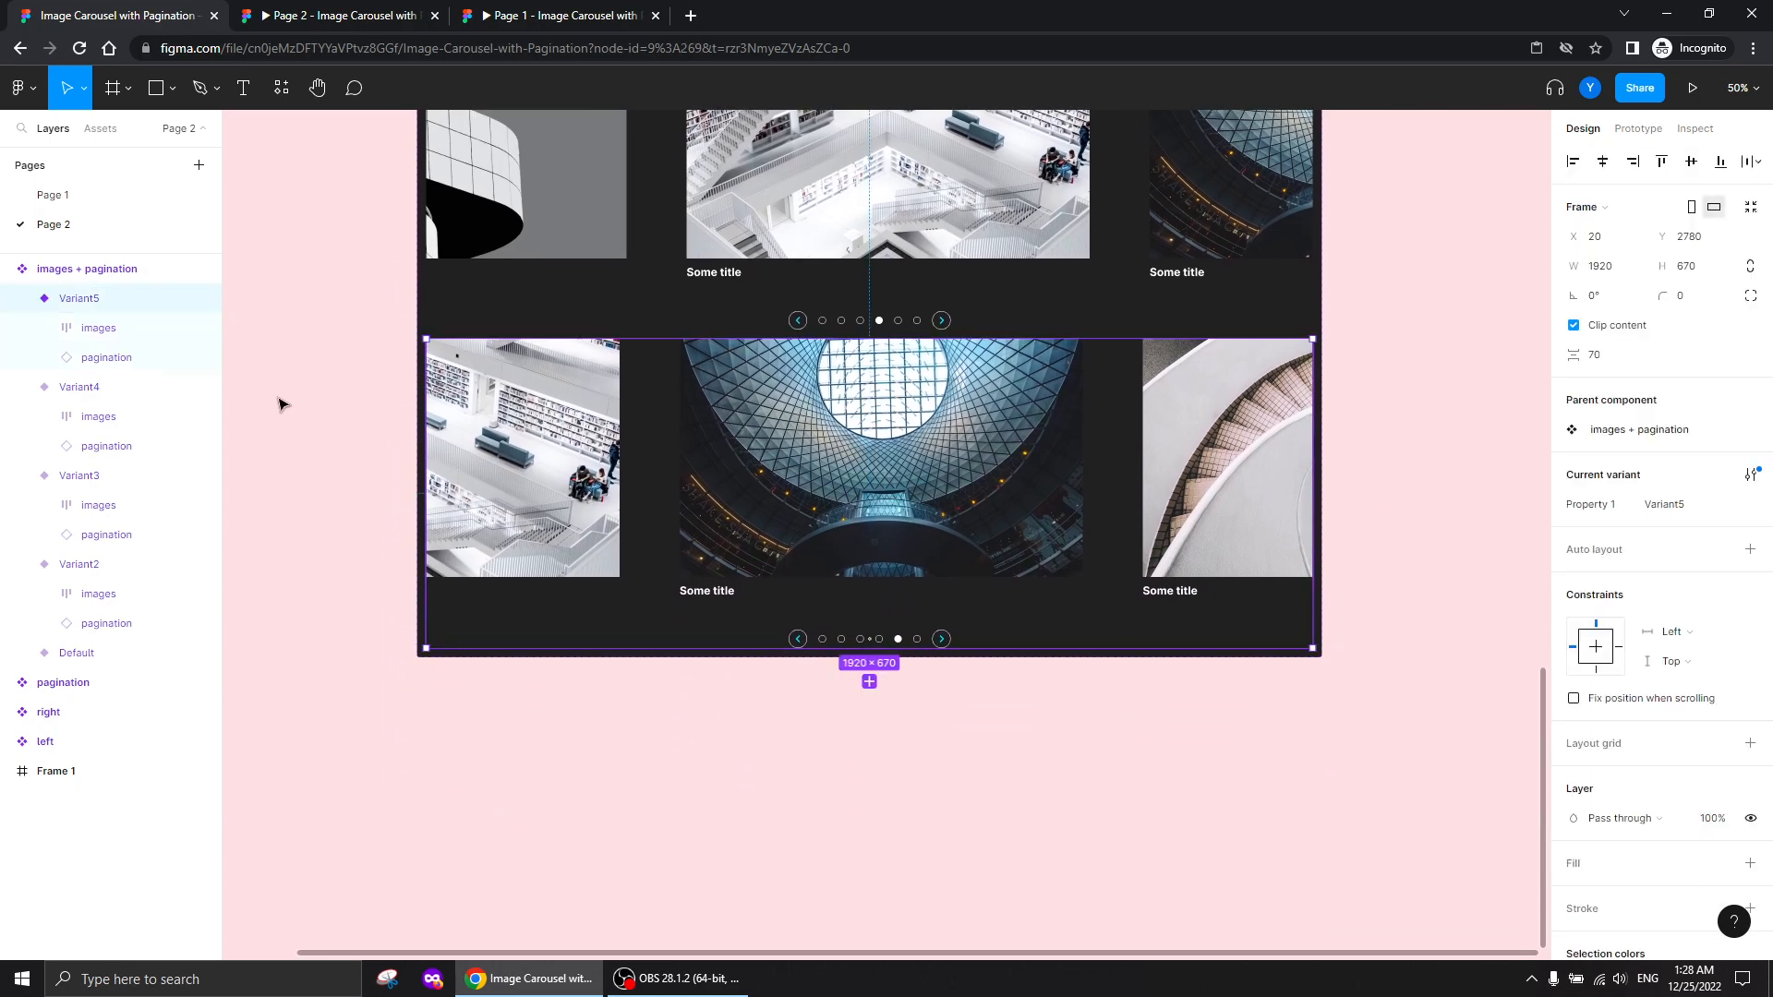
key("ctrl+d")
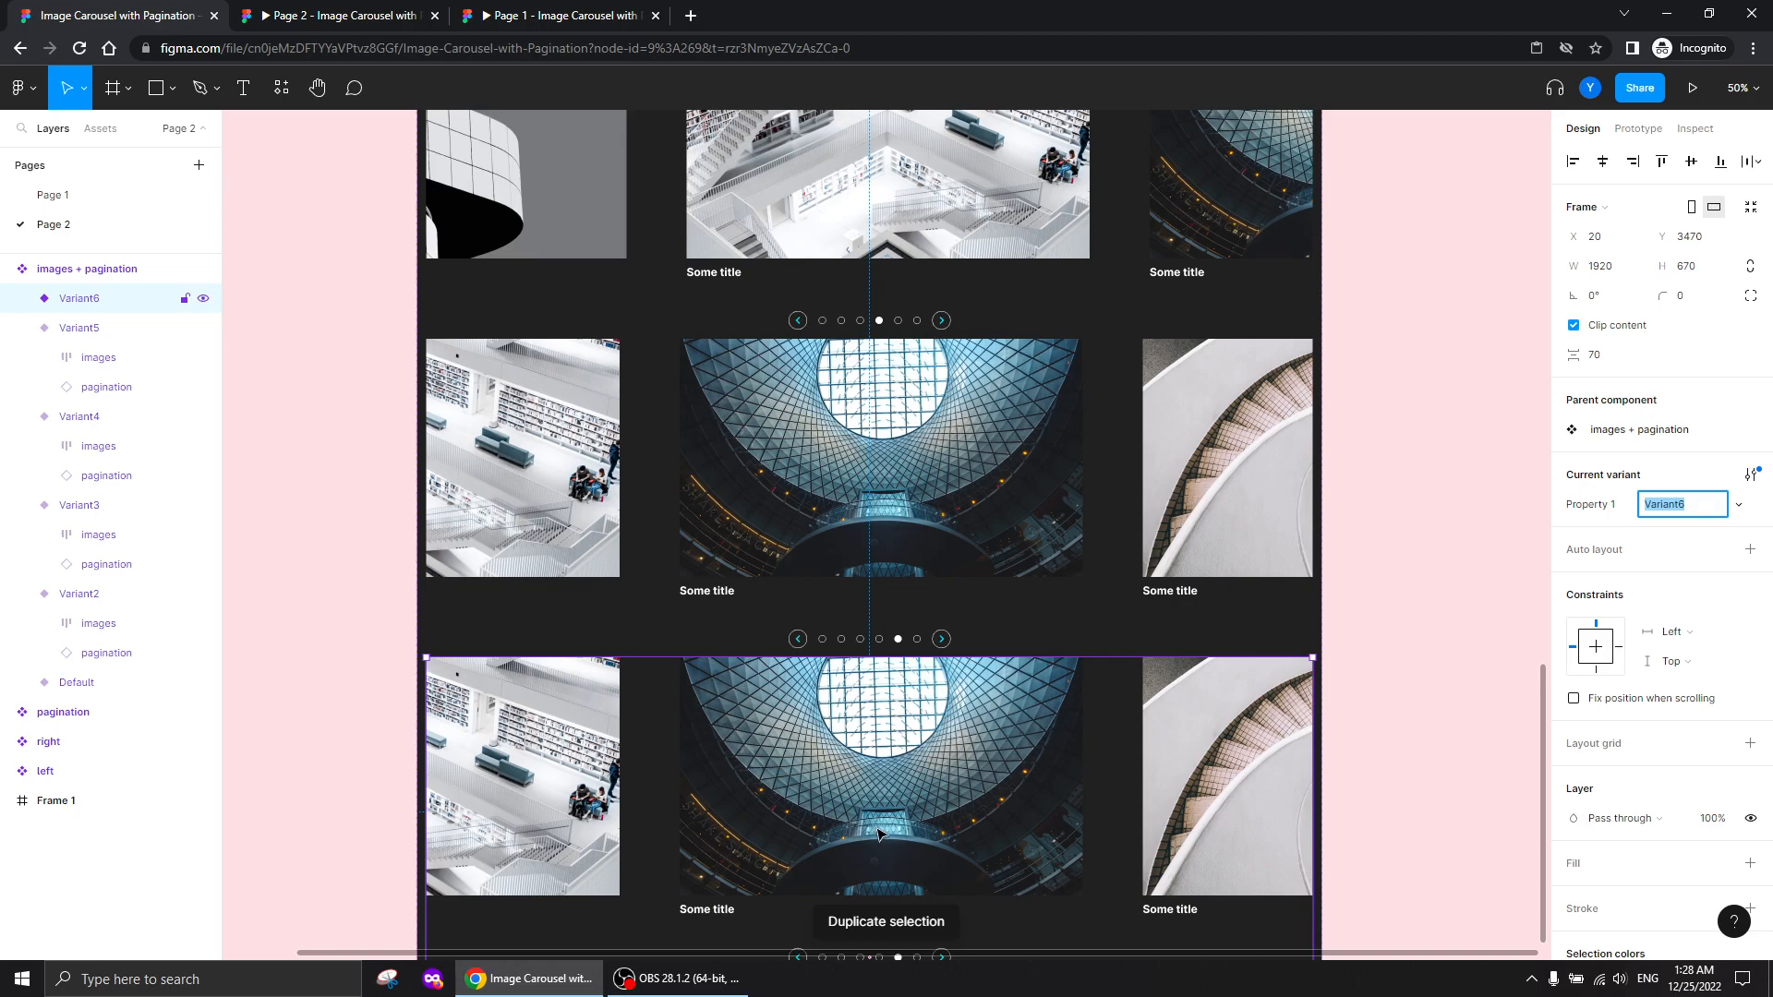
In Variant6, shift the images row left until the whole spiral staircase image shows, and set its pagination to 6
left_click_drag(864, 831, 837, 540)
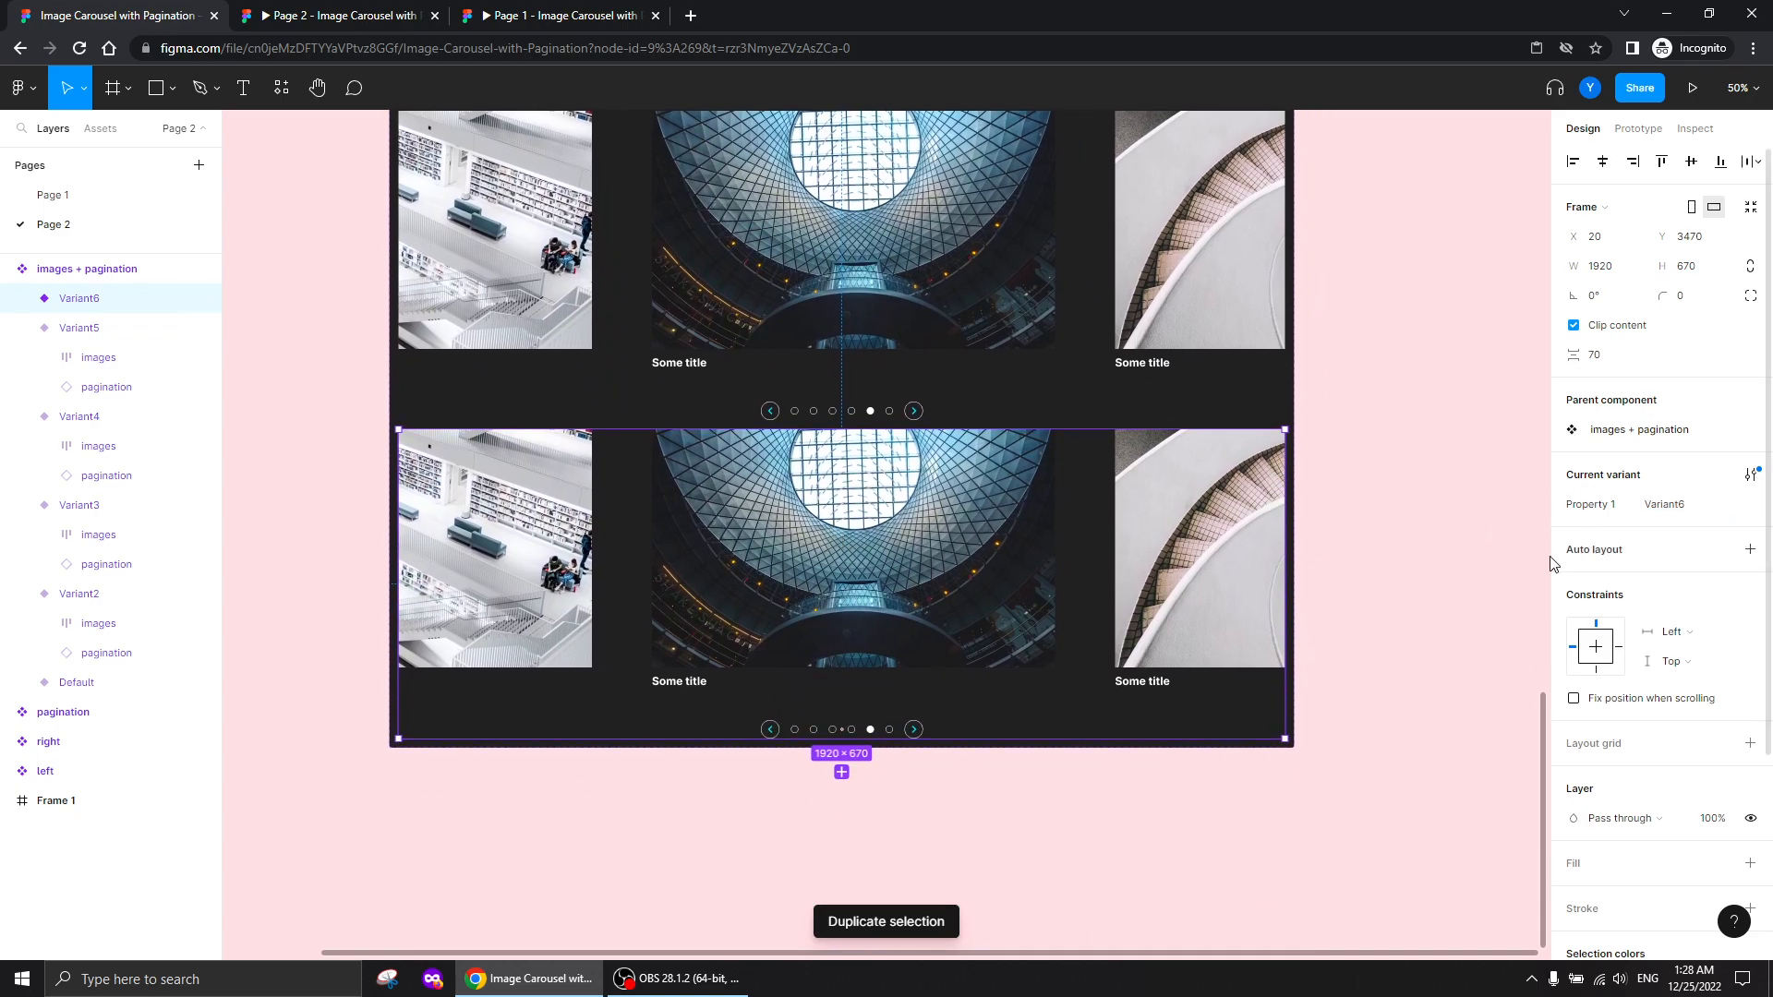
left_click(982, 574)
left_click_drag(982, 574, 705, 572)
left_click_drag(974, 577, 994, 581)
left_click(886, 734)
left_click(1661, 523)
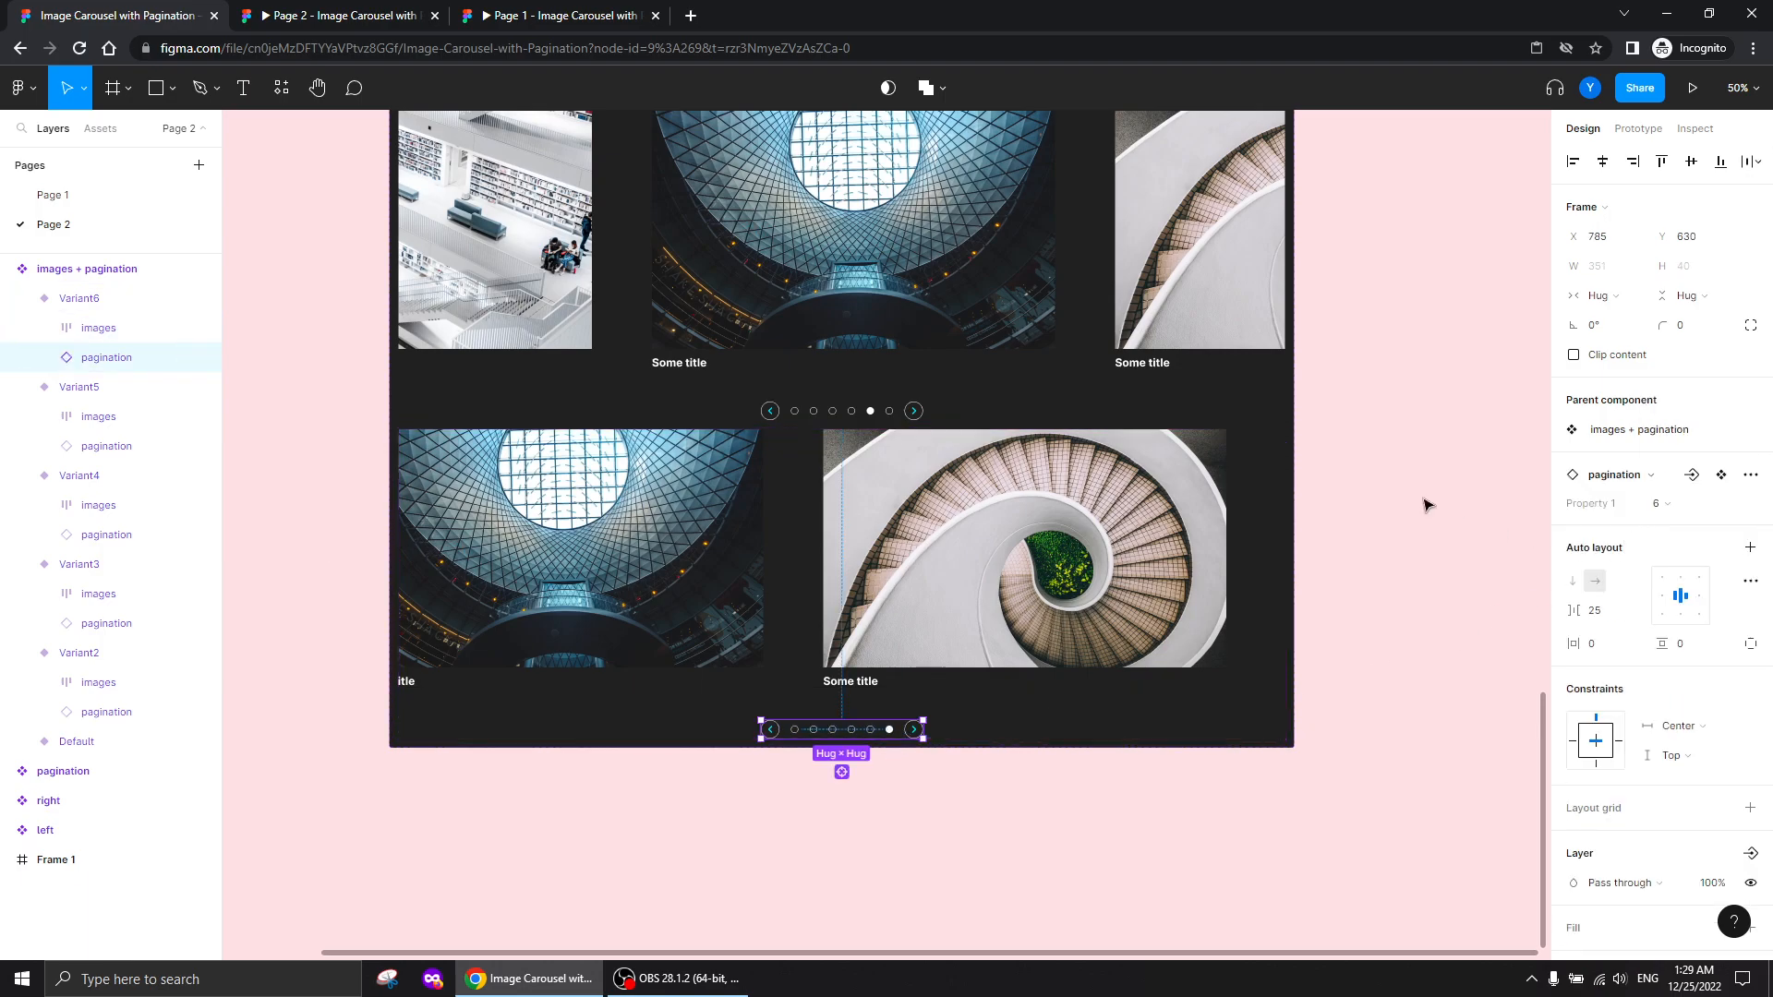
left_click(1366, 447)
Extend the lower edge of the images + pagination component set and move Variant6 down into the added space
scroll(1366, 434, "up", 2)
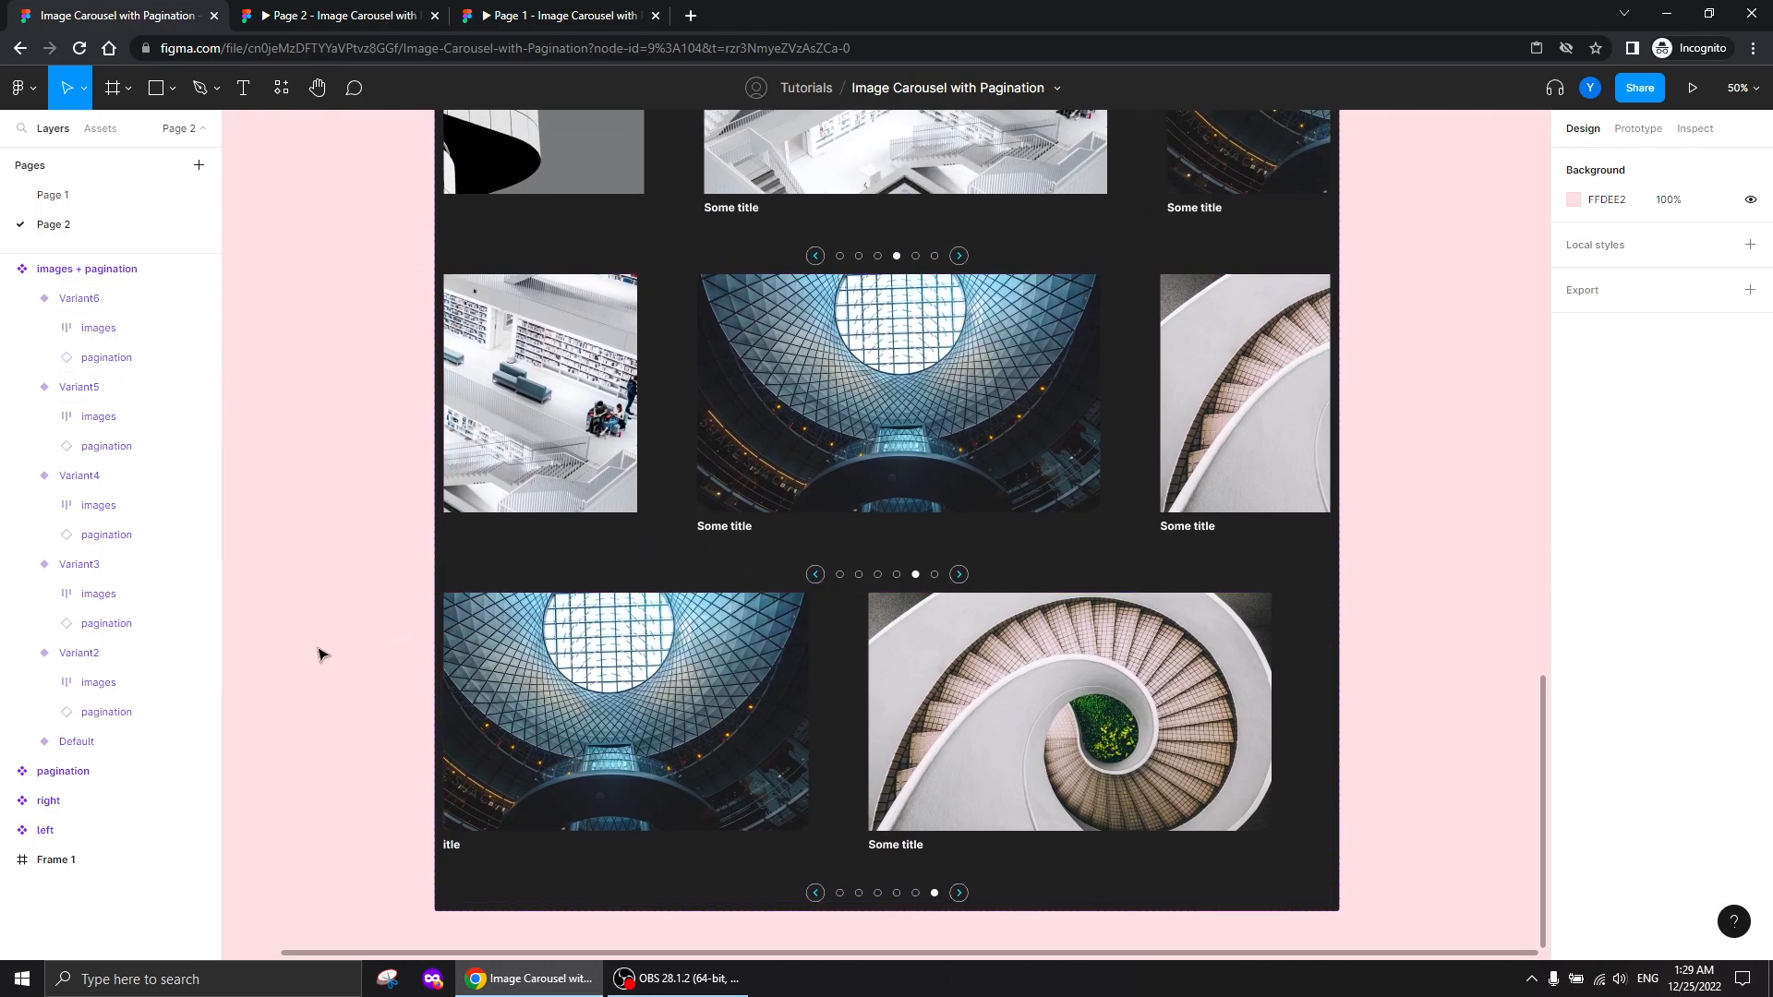
key("minus")
scroll(531, 522, "down", 3)
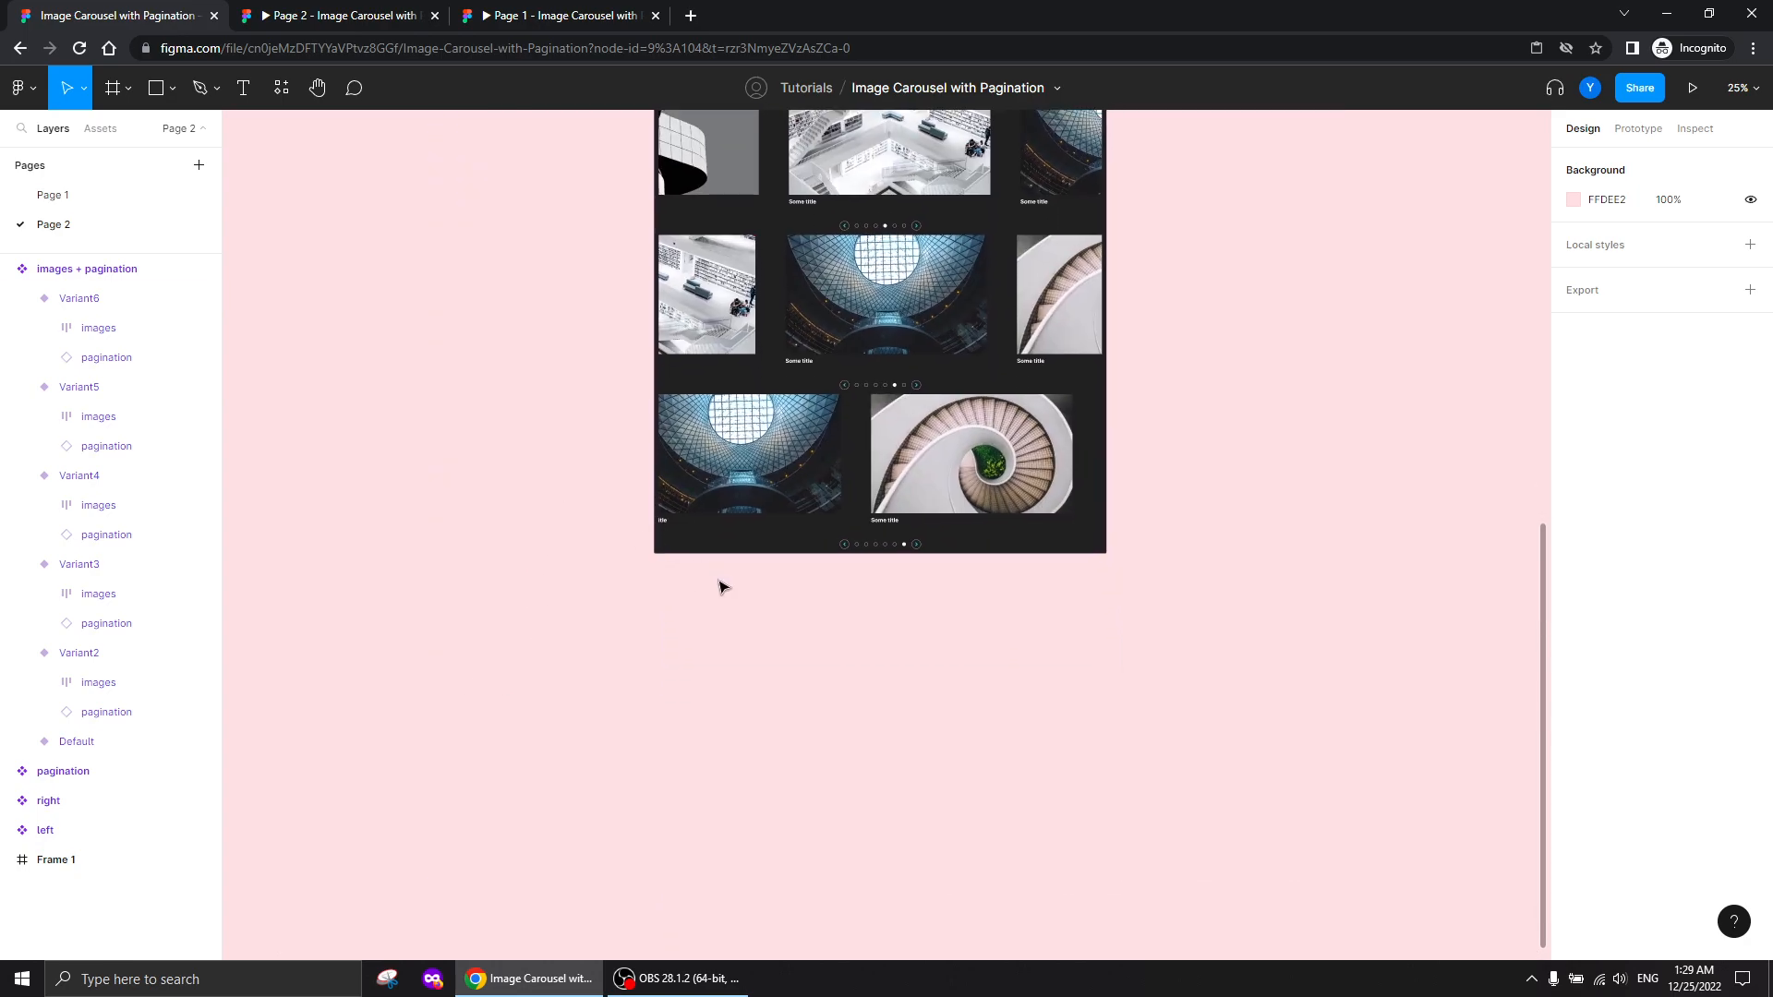
left_click(684, 555)
left_click_drag(684, 557, 689, 616)
left_click(753, 455)
left_click_drag(753, 454, 747, 499)
Select all six variants of the images + pagination set and distribute their vertical spacing evenly
left_click_drag(577, 422, 585, 741)
left_click(79, 386, "shift")
left_click(80, 476, "shift")
left_click(79, 564, "shift")
left_click(80, 653, "shift")
scroll(441, 524, "up", 2)
left_click(808, 208, "shift")
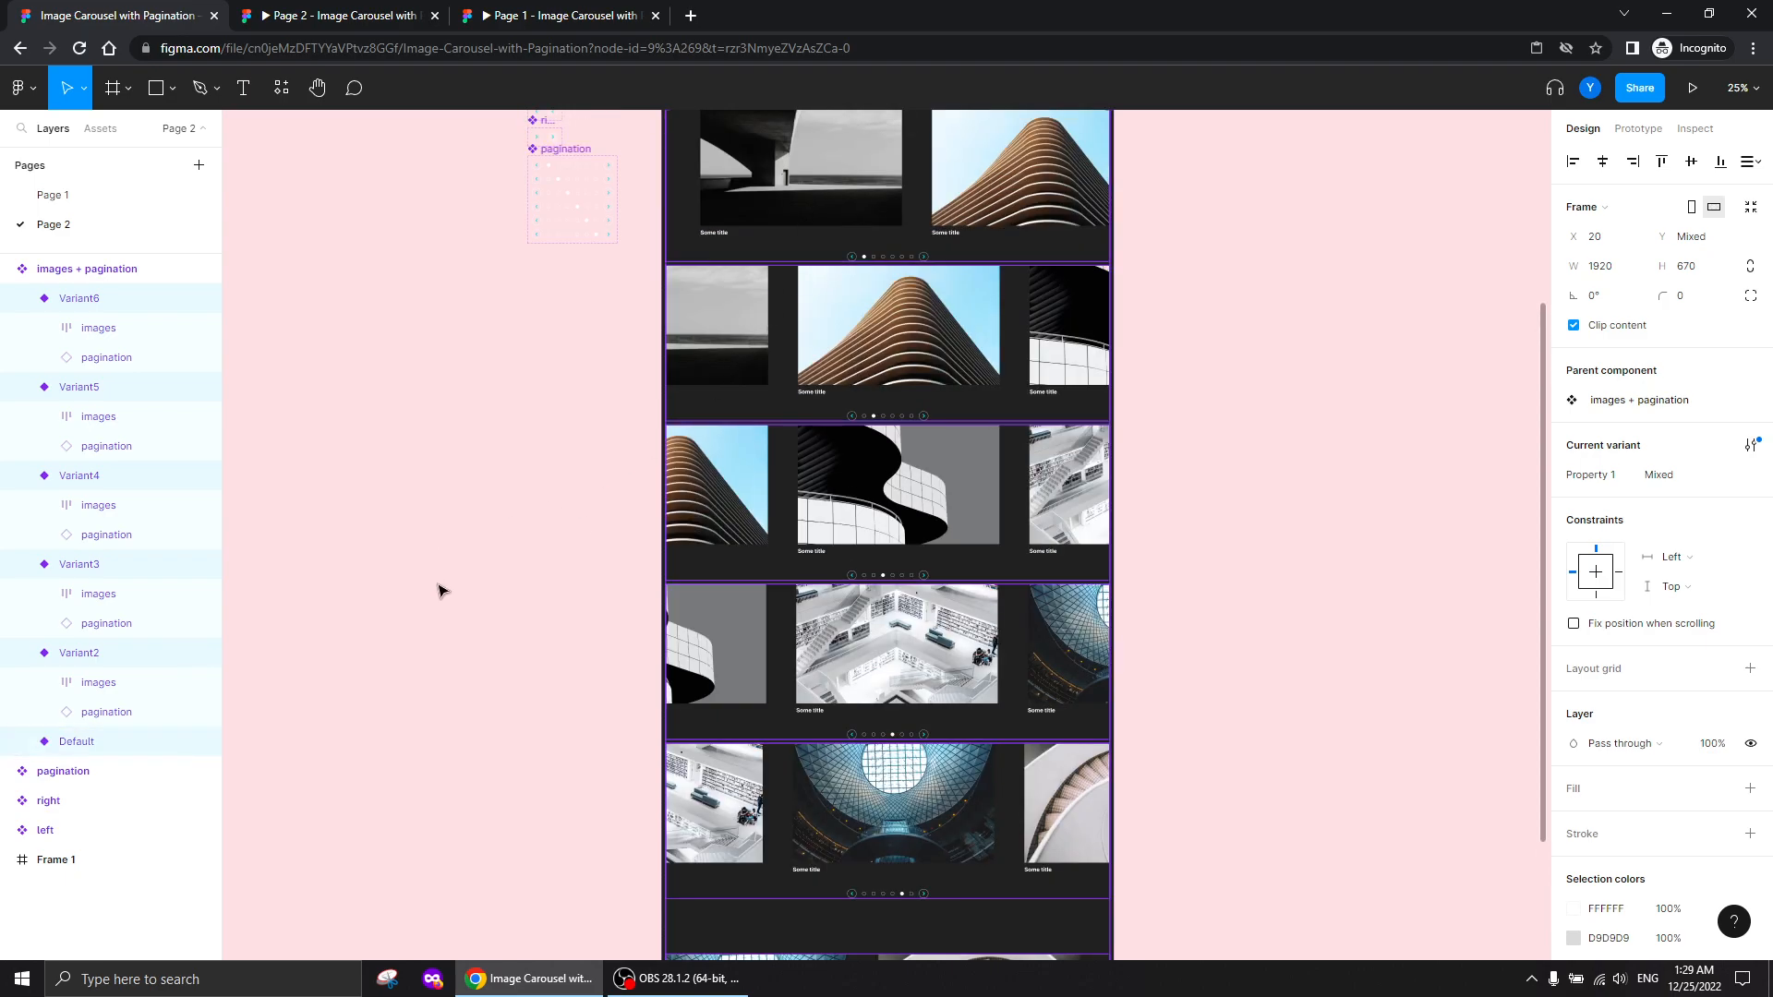
scroll(437, 585, "up", 1)
left_click(1754, 162)
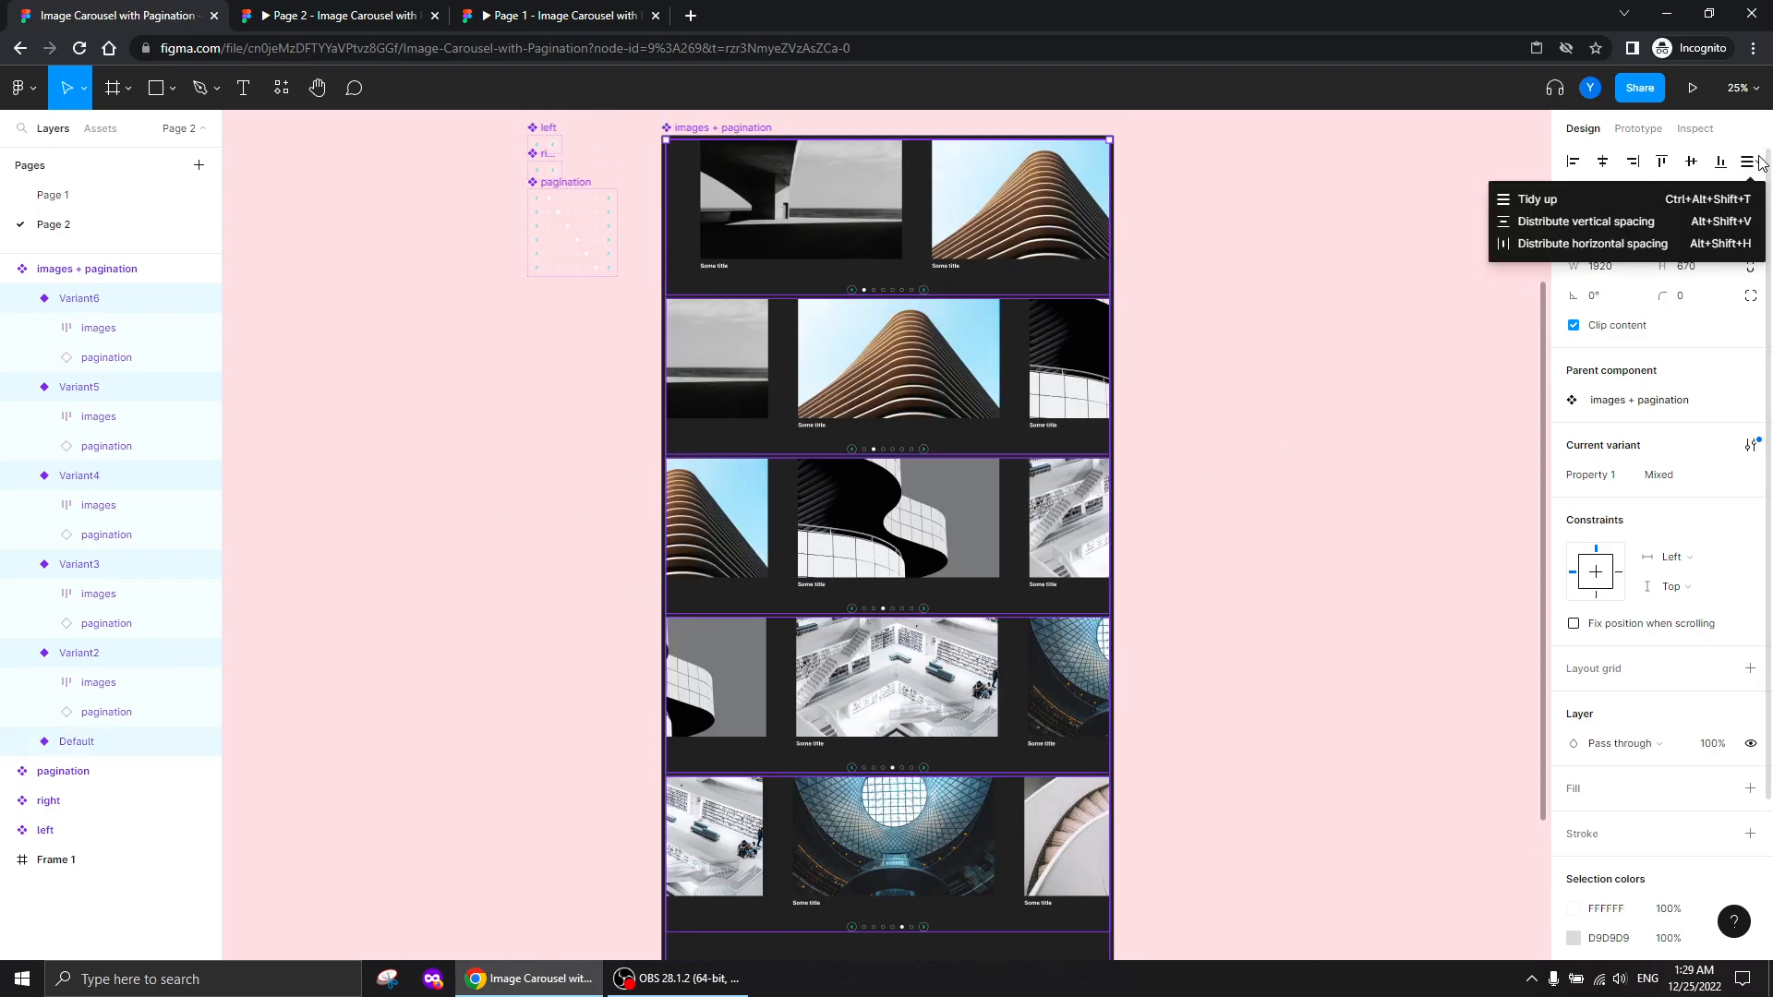
left_click(1619, 223)
left_click(369, 524)
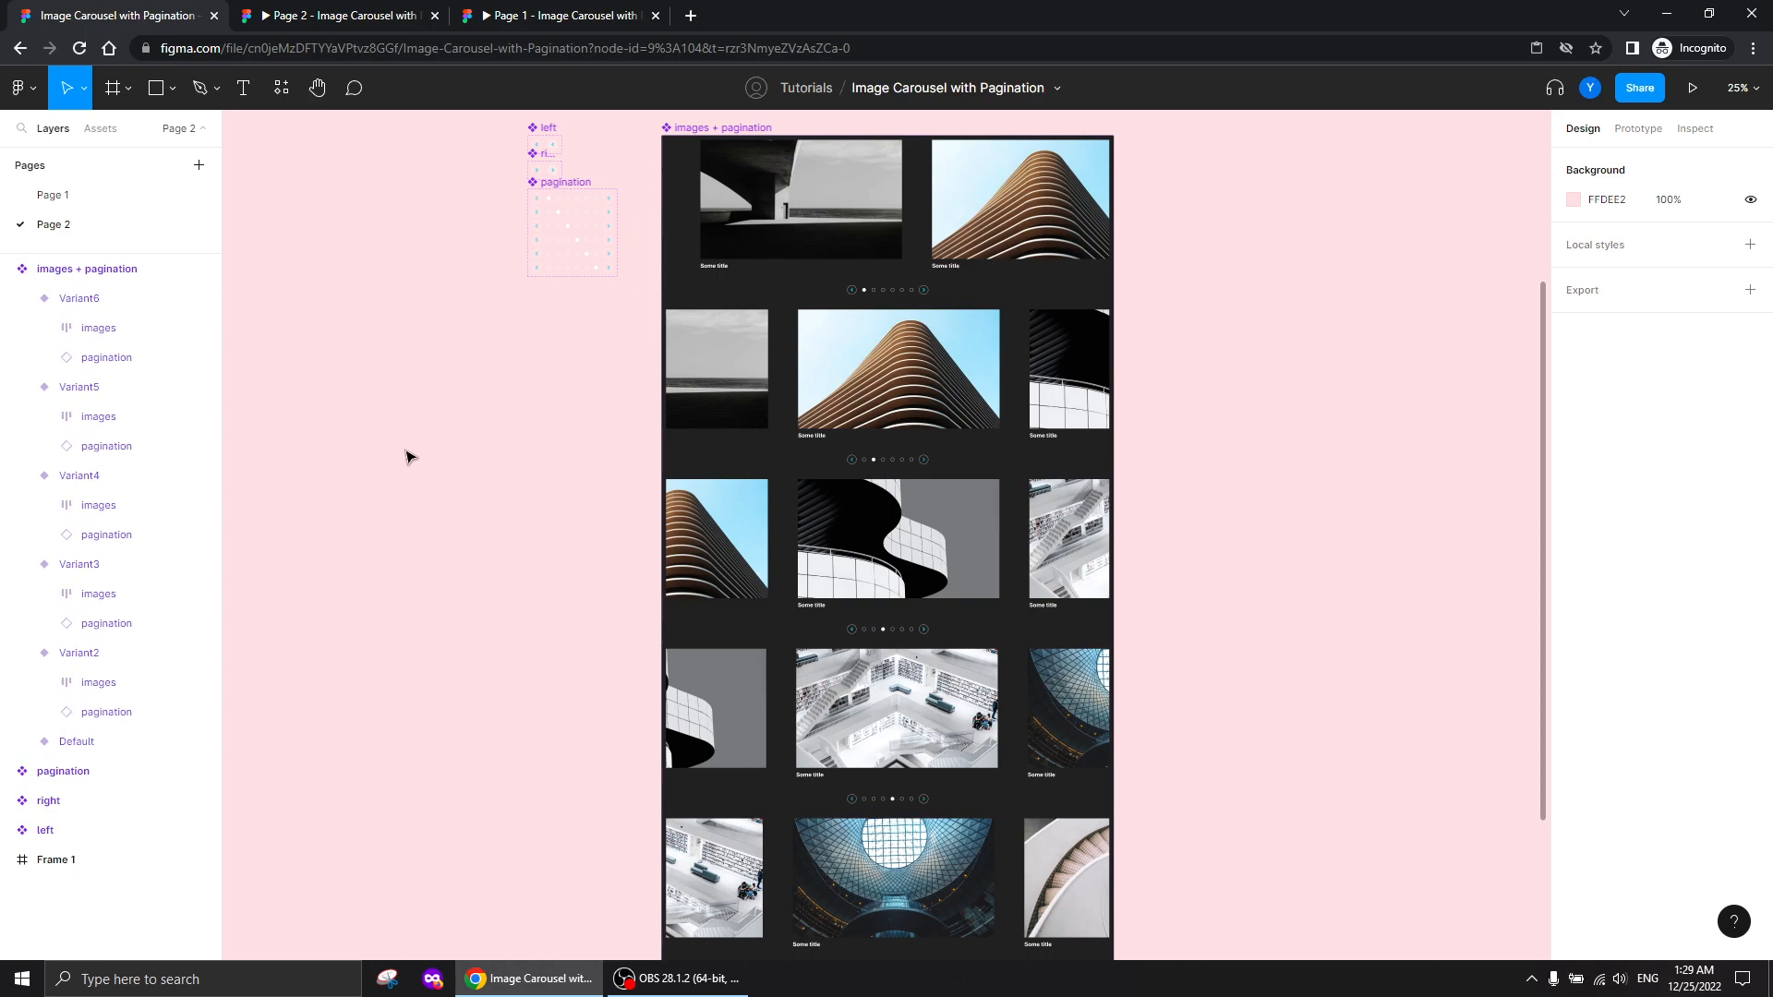
Hide the left arrow in the Default variant's pagination by setting its layer opacity to 0%
left_click_drag(407, 456, 454, 712)
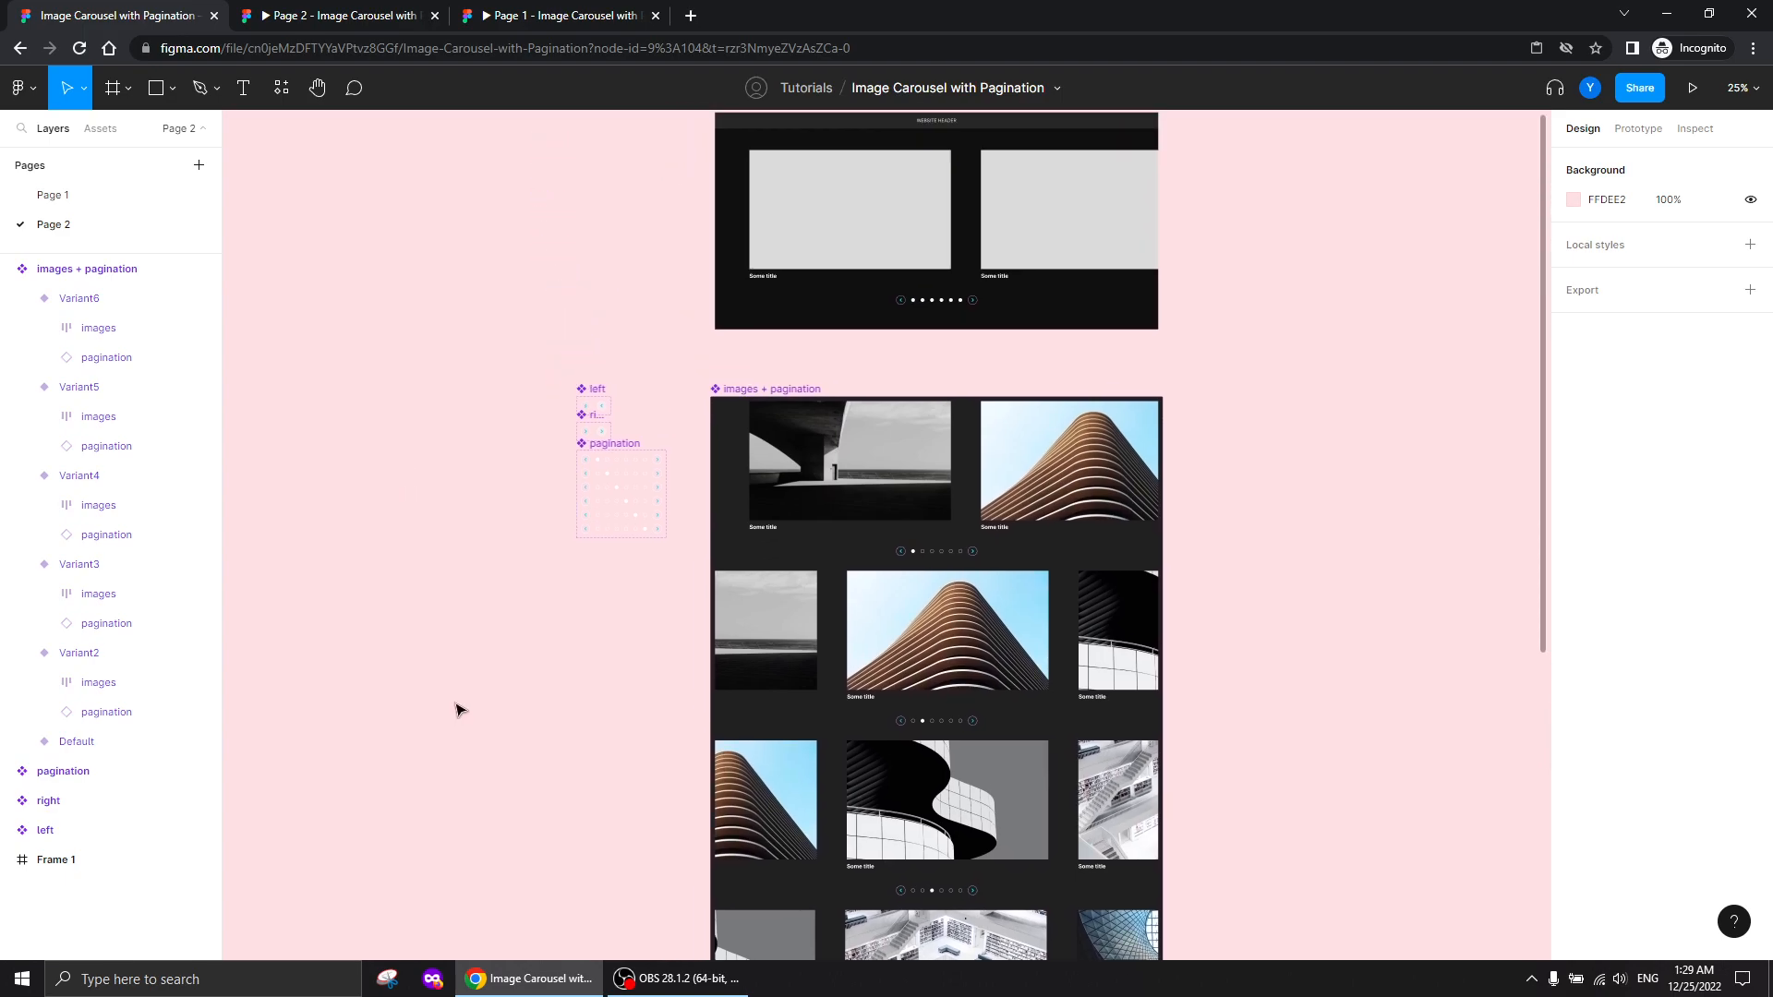
key("ctrl+0")
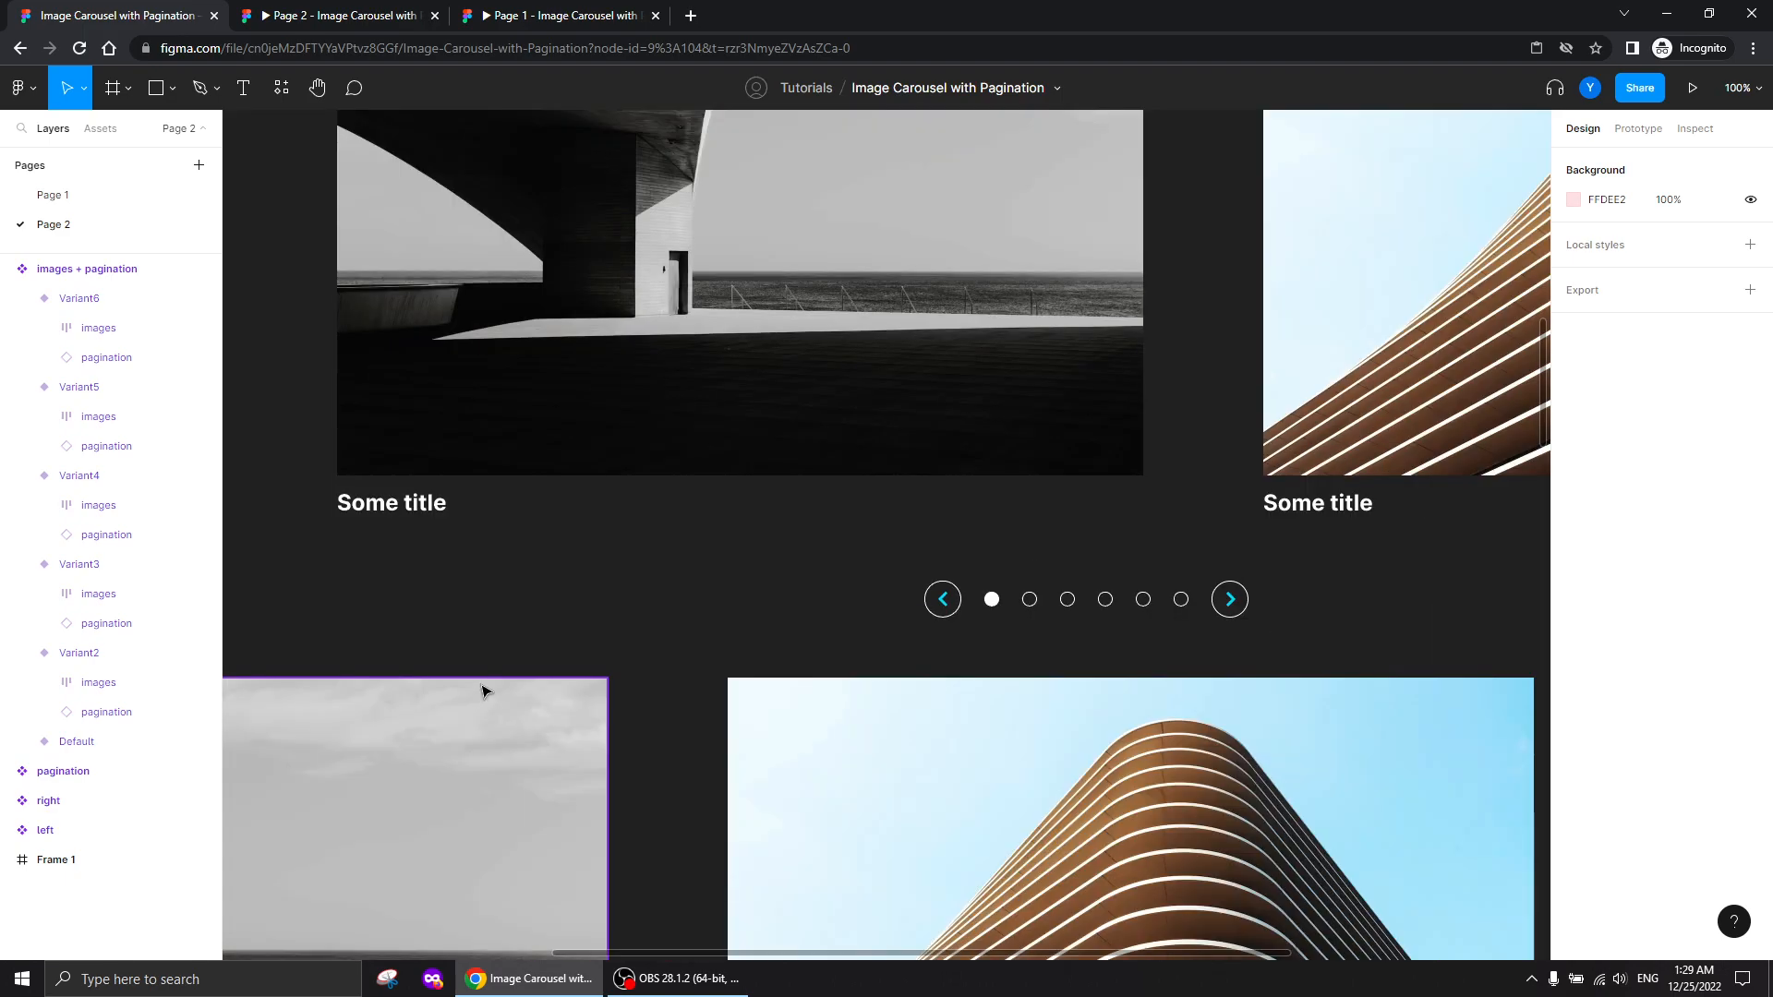
left_click_drag(851, 603, 616, 441)
left_click(1639, 129)
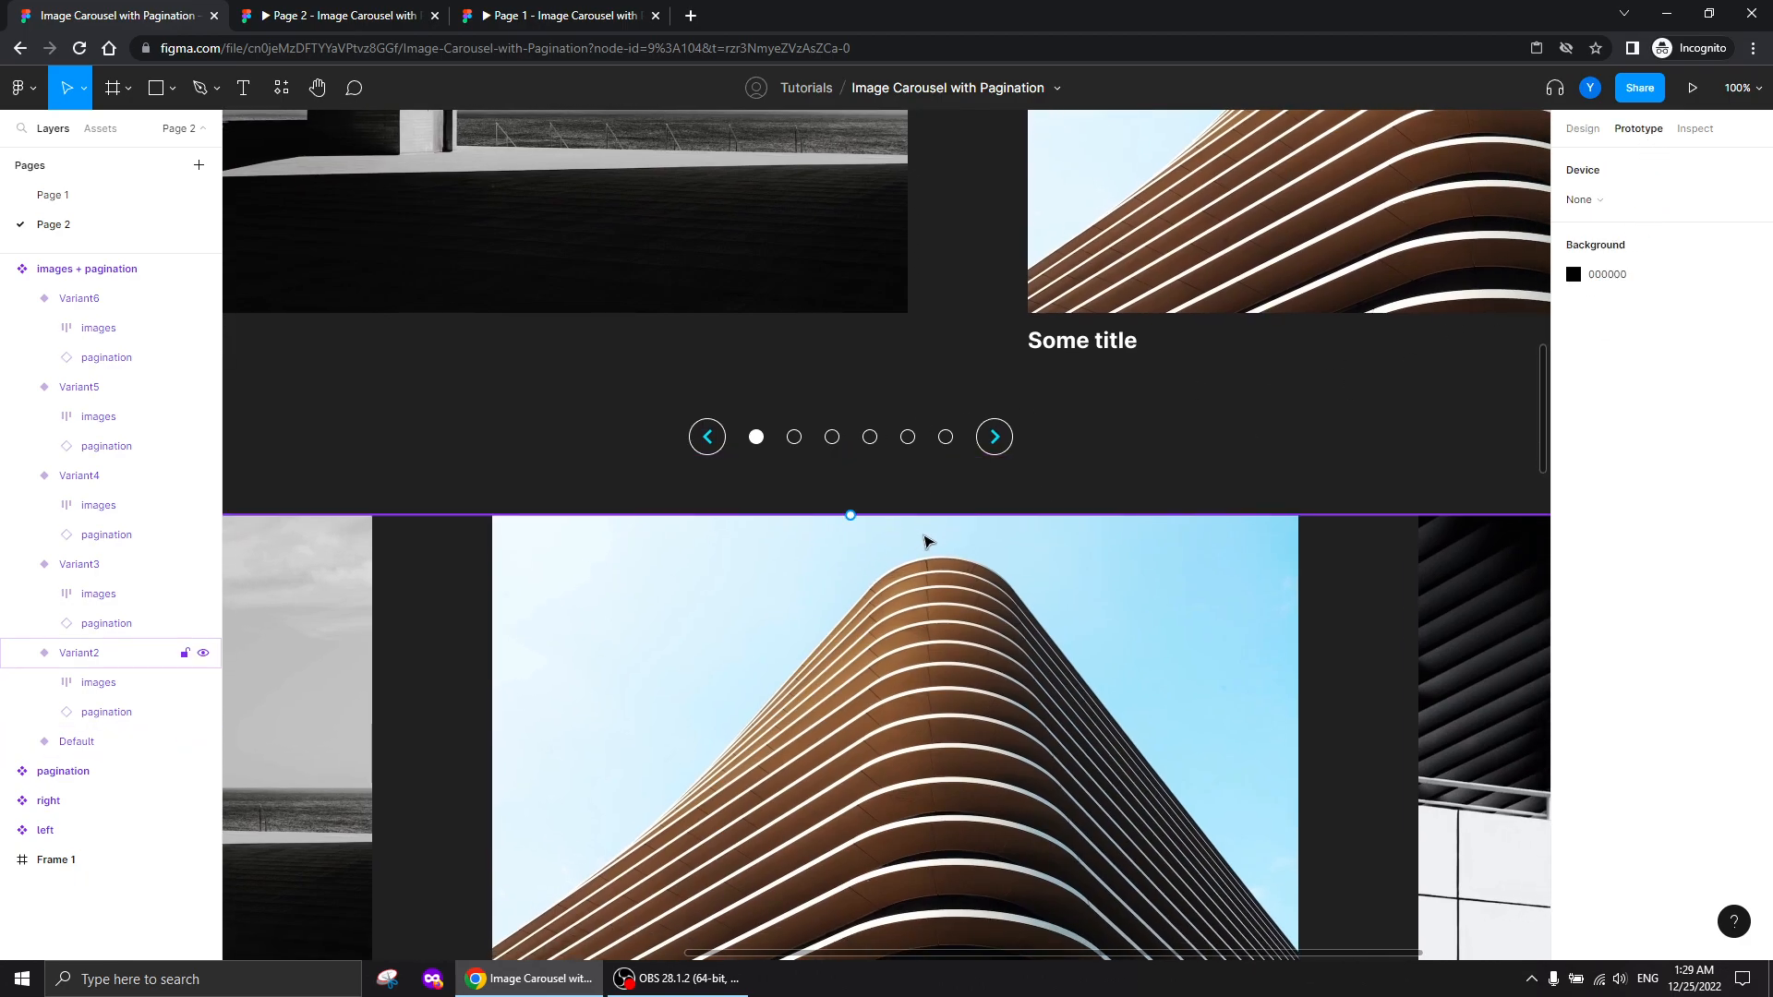
left_click(708, 439)
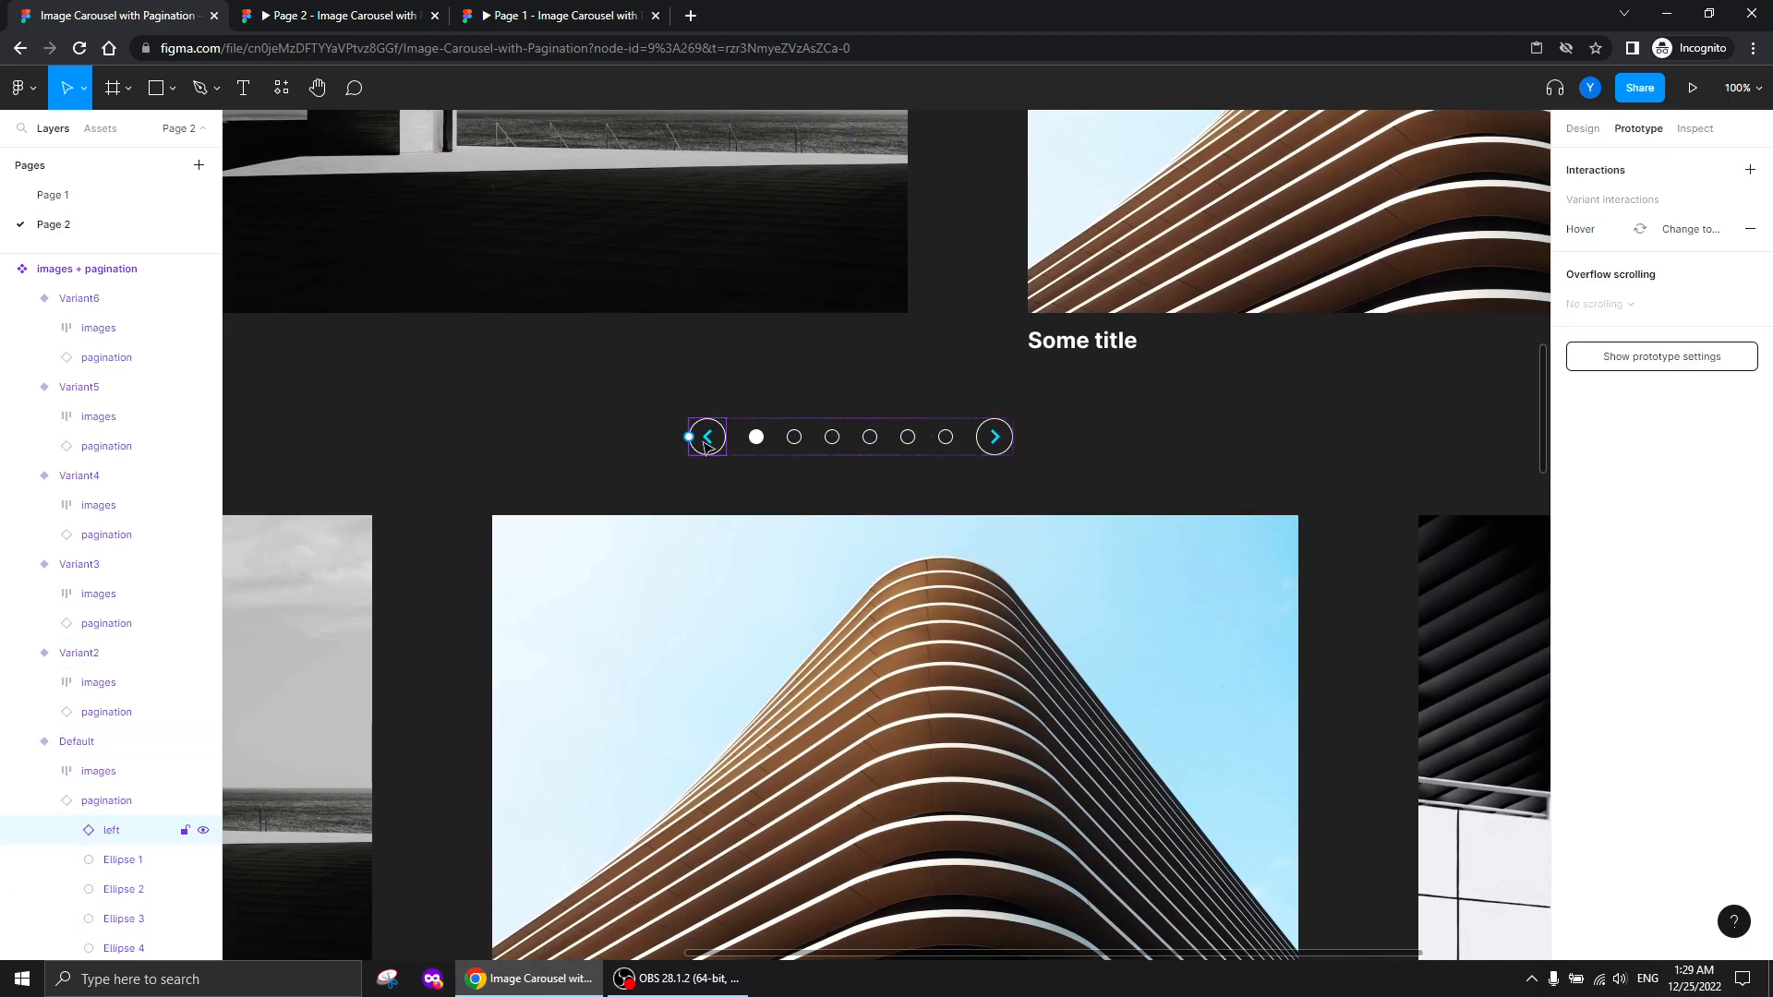
left_click(1584, 130)
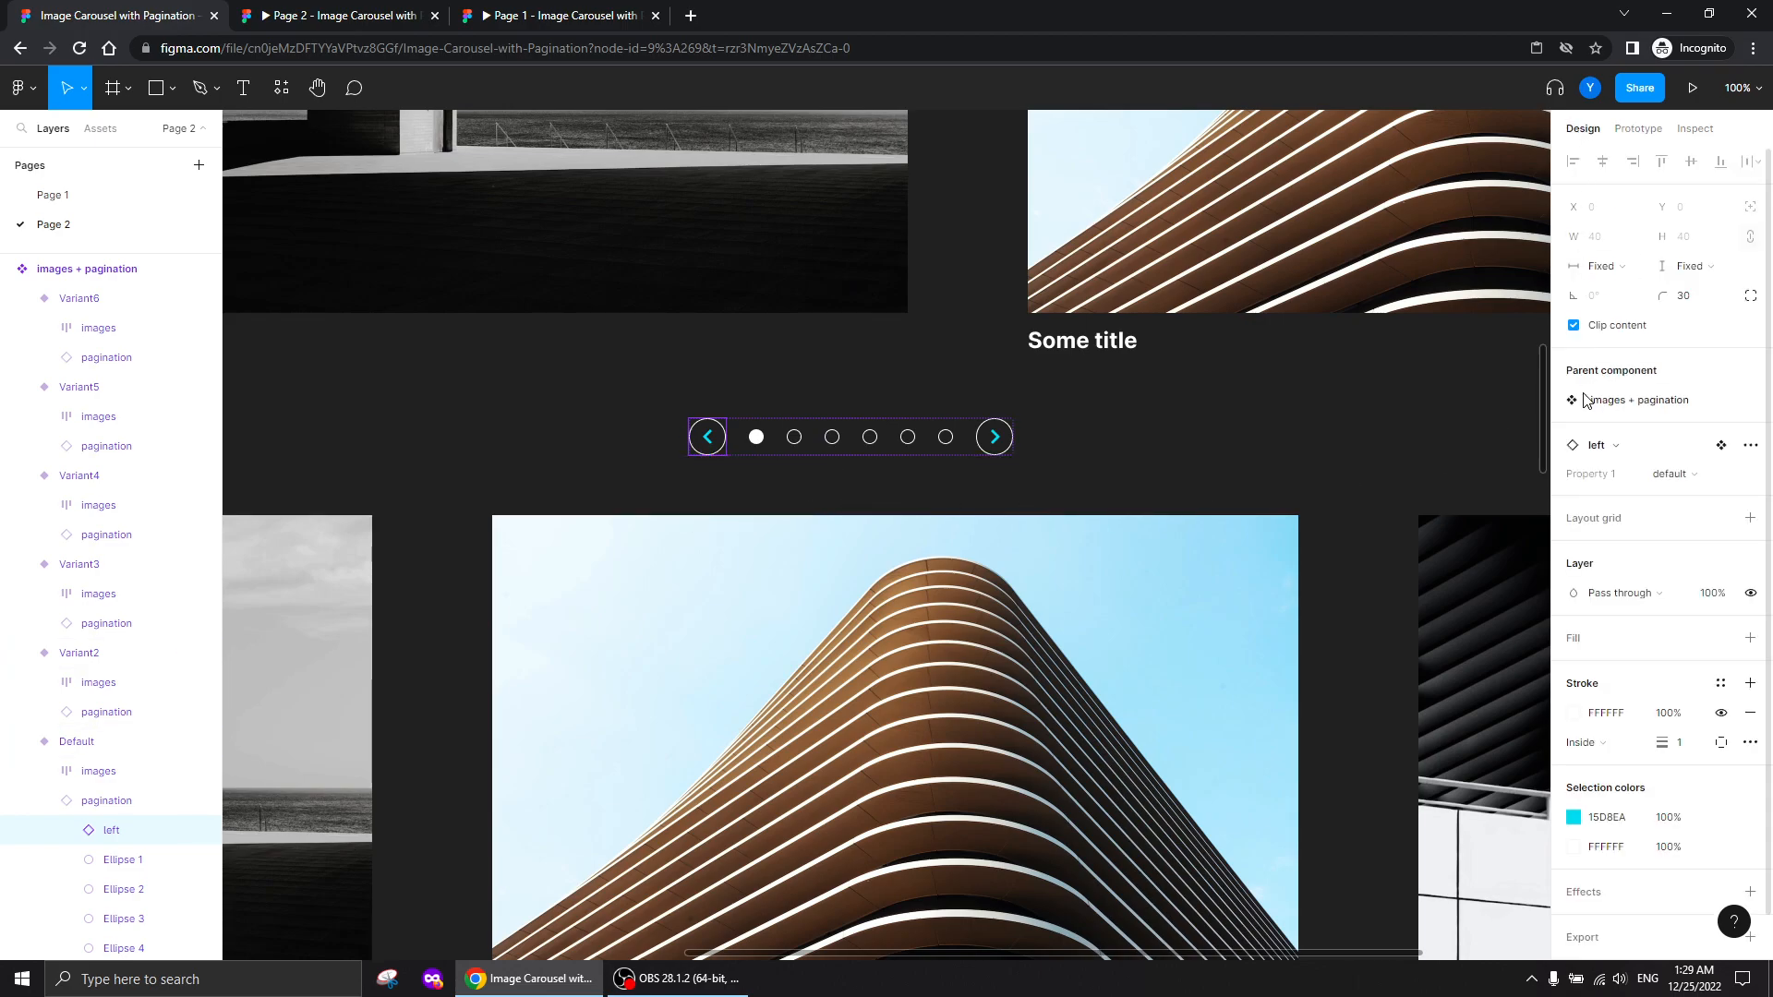
left_click(1667, 475)
left_click(1663, 474)
left_click(1710, 594)
type("0")
key("Return")
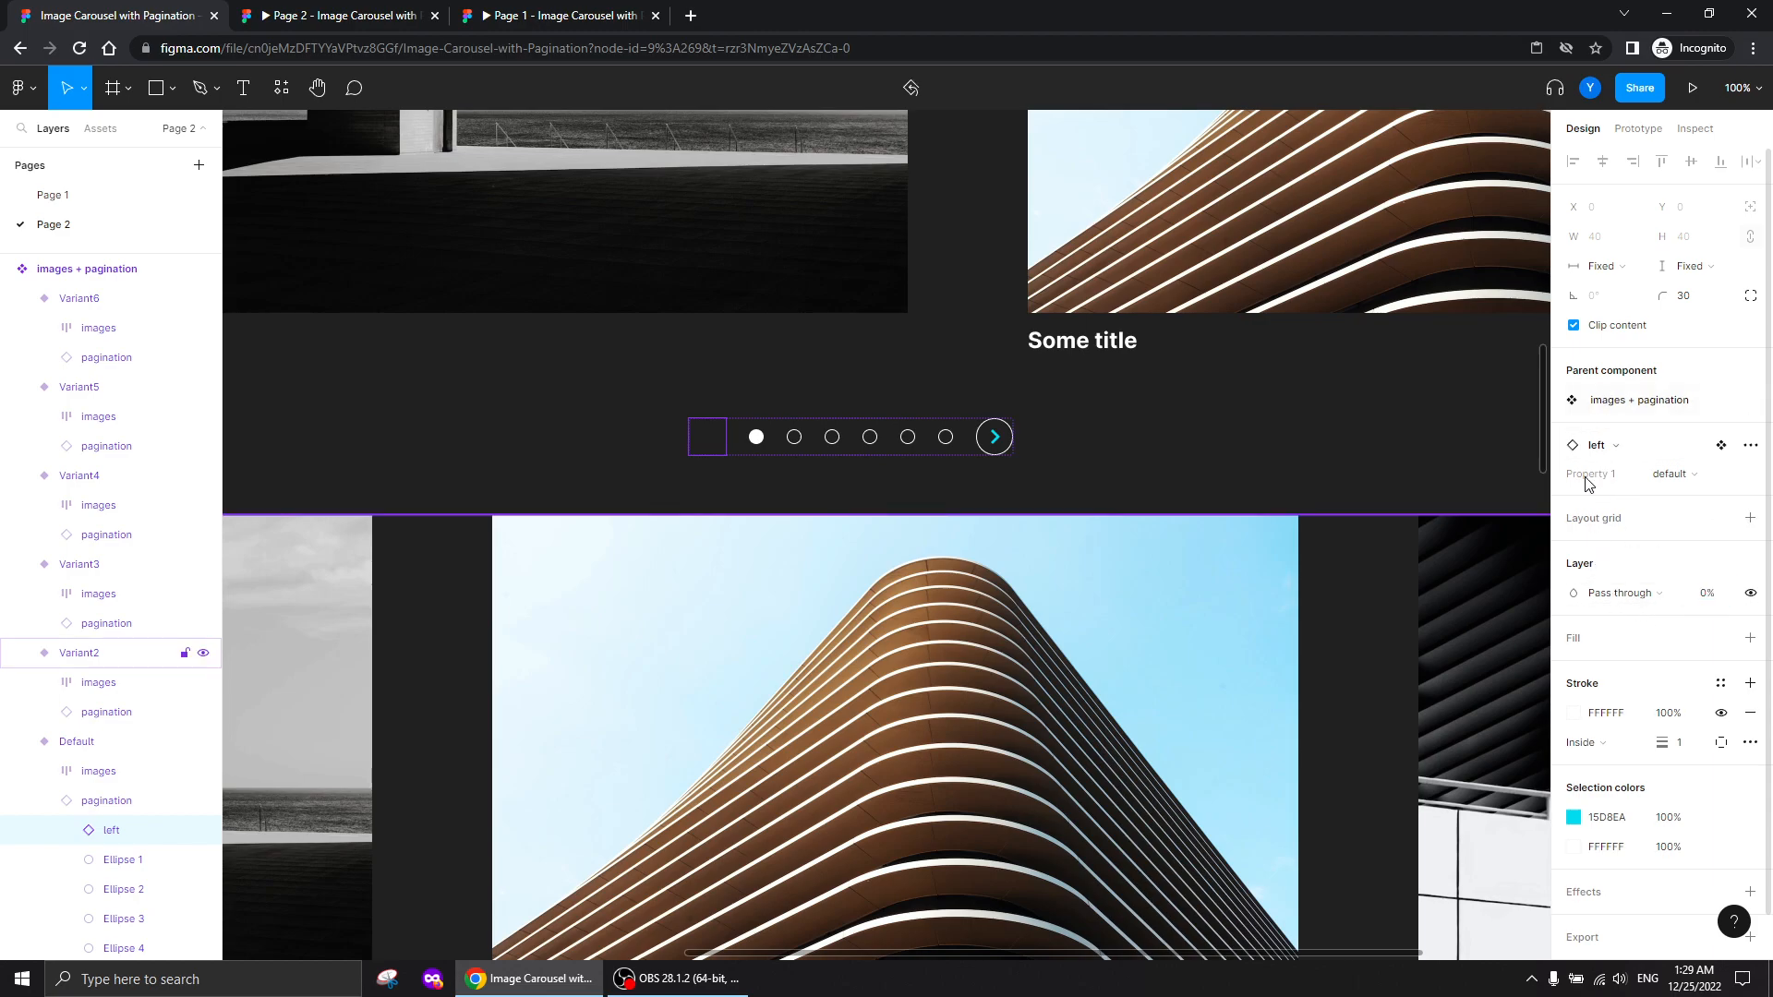
Link the Default variant's right arrow to Variant2 with an On click Change to interaction, using Smart animate, Ease out and 500 ms
left_click(992, 446)
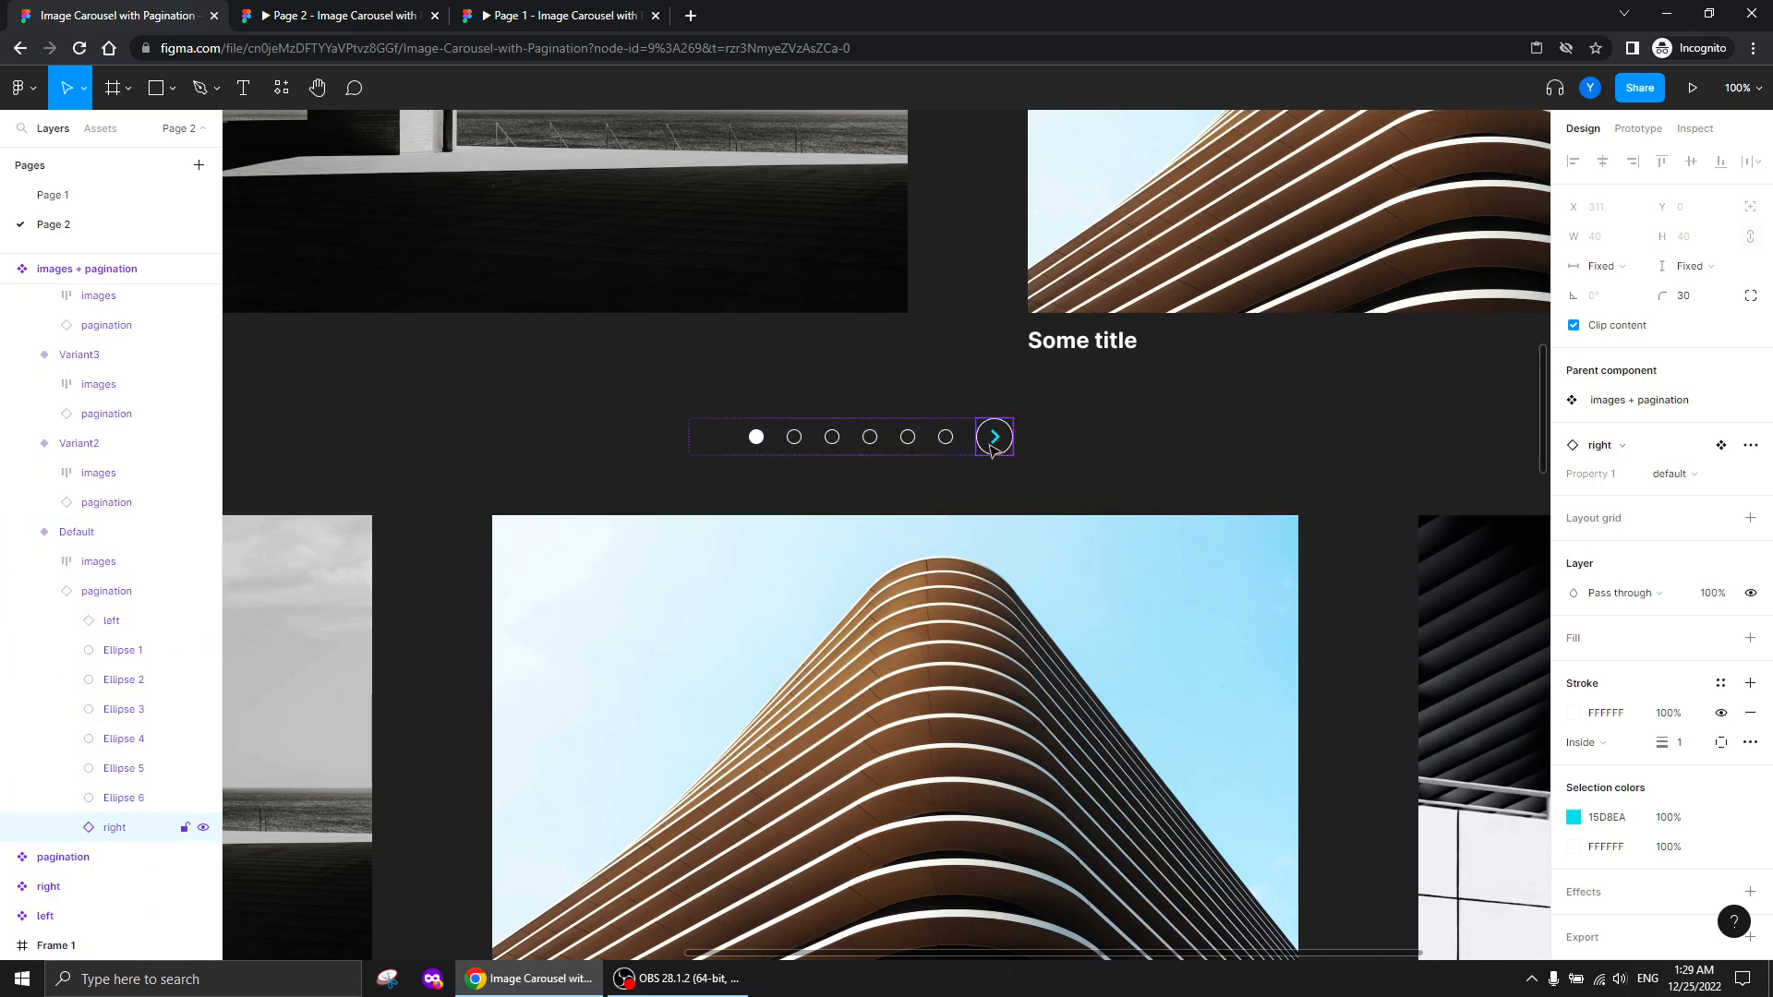
left_click(1638, 128)
left_click_drag(1012, 437, 845, 565)
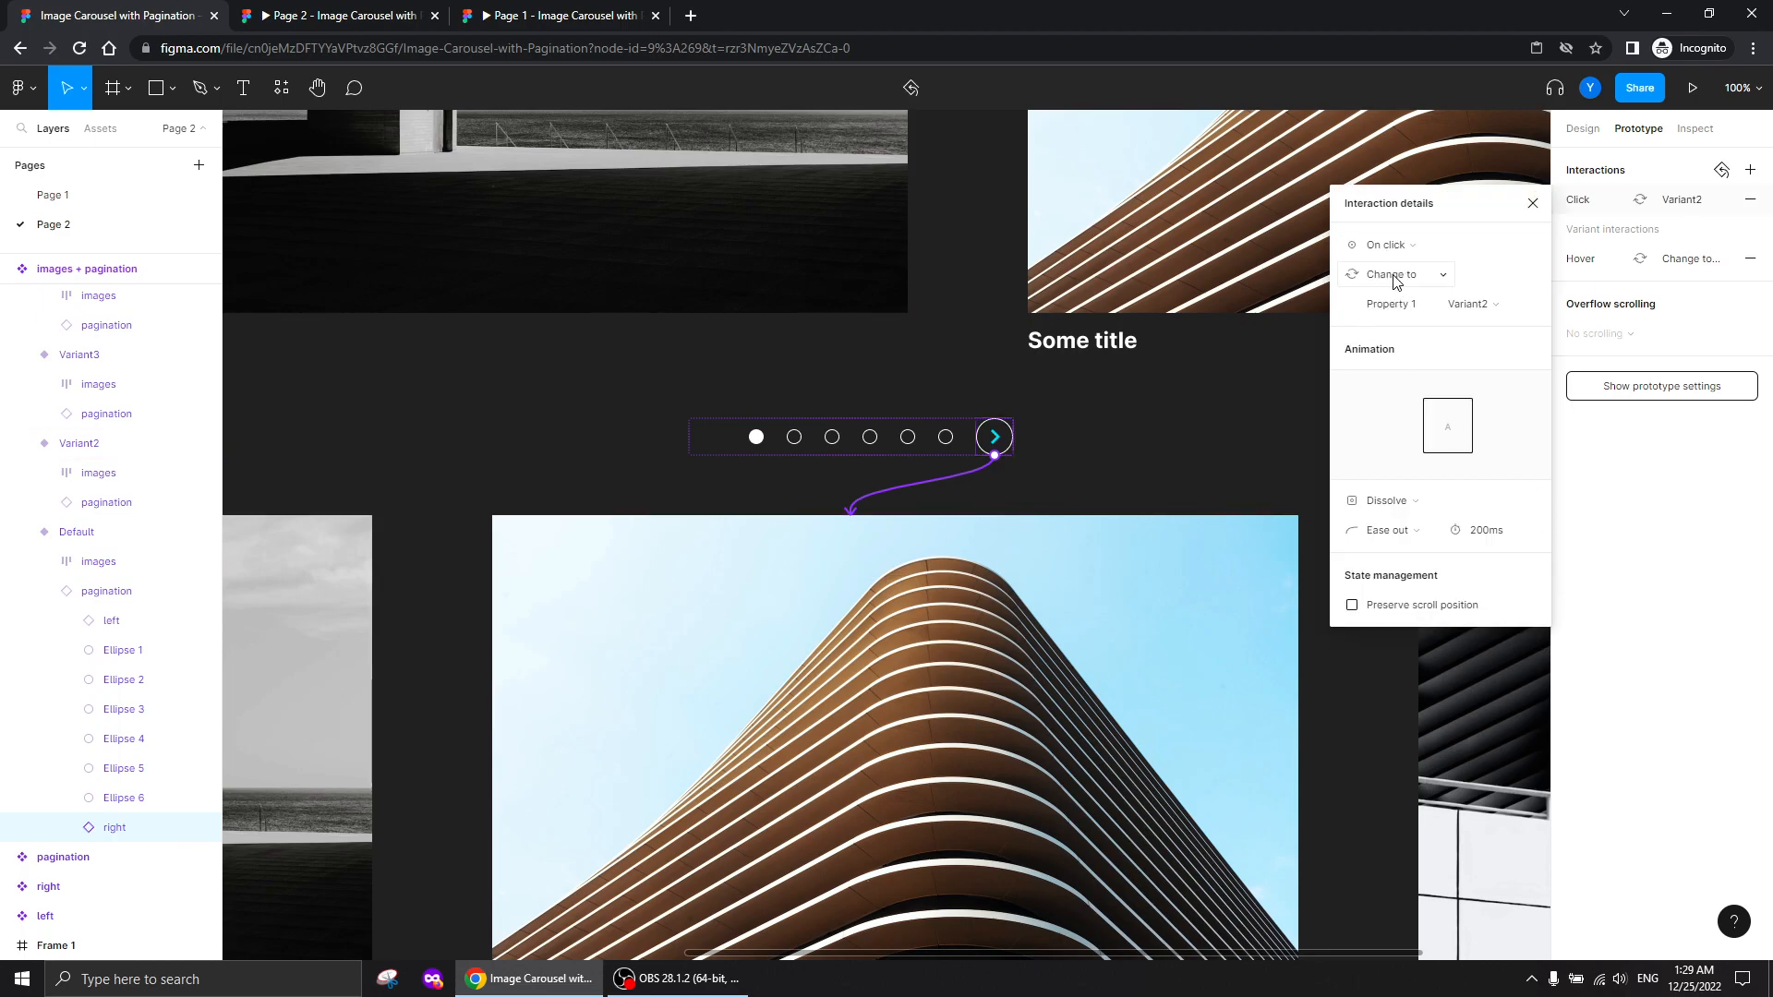
left_click(1387, 500)
left_click(1416, 515)
left_click(1503, 531)
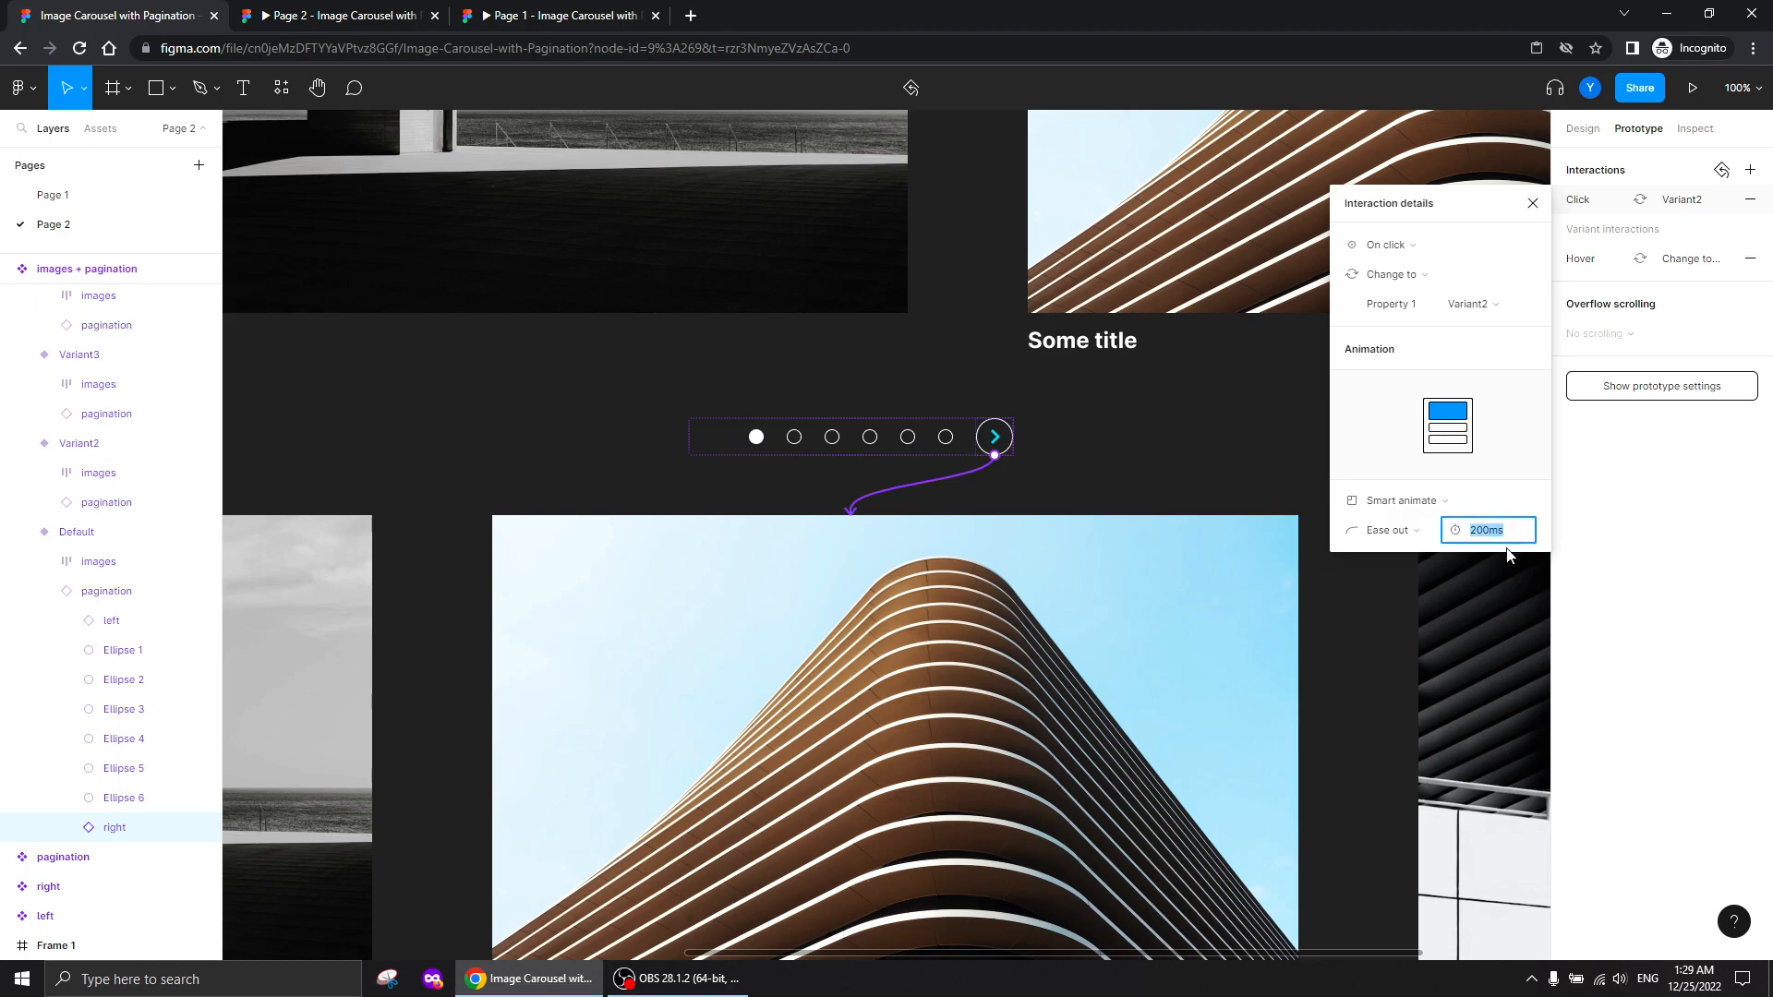
type("500")
key("Return")
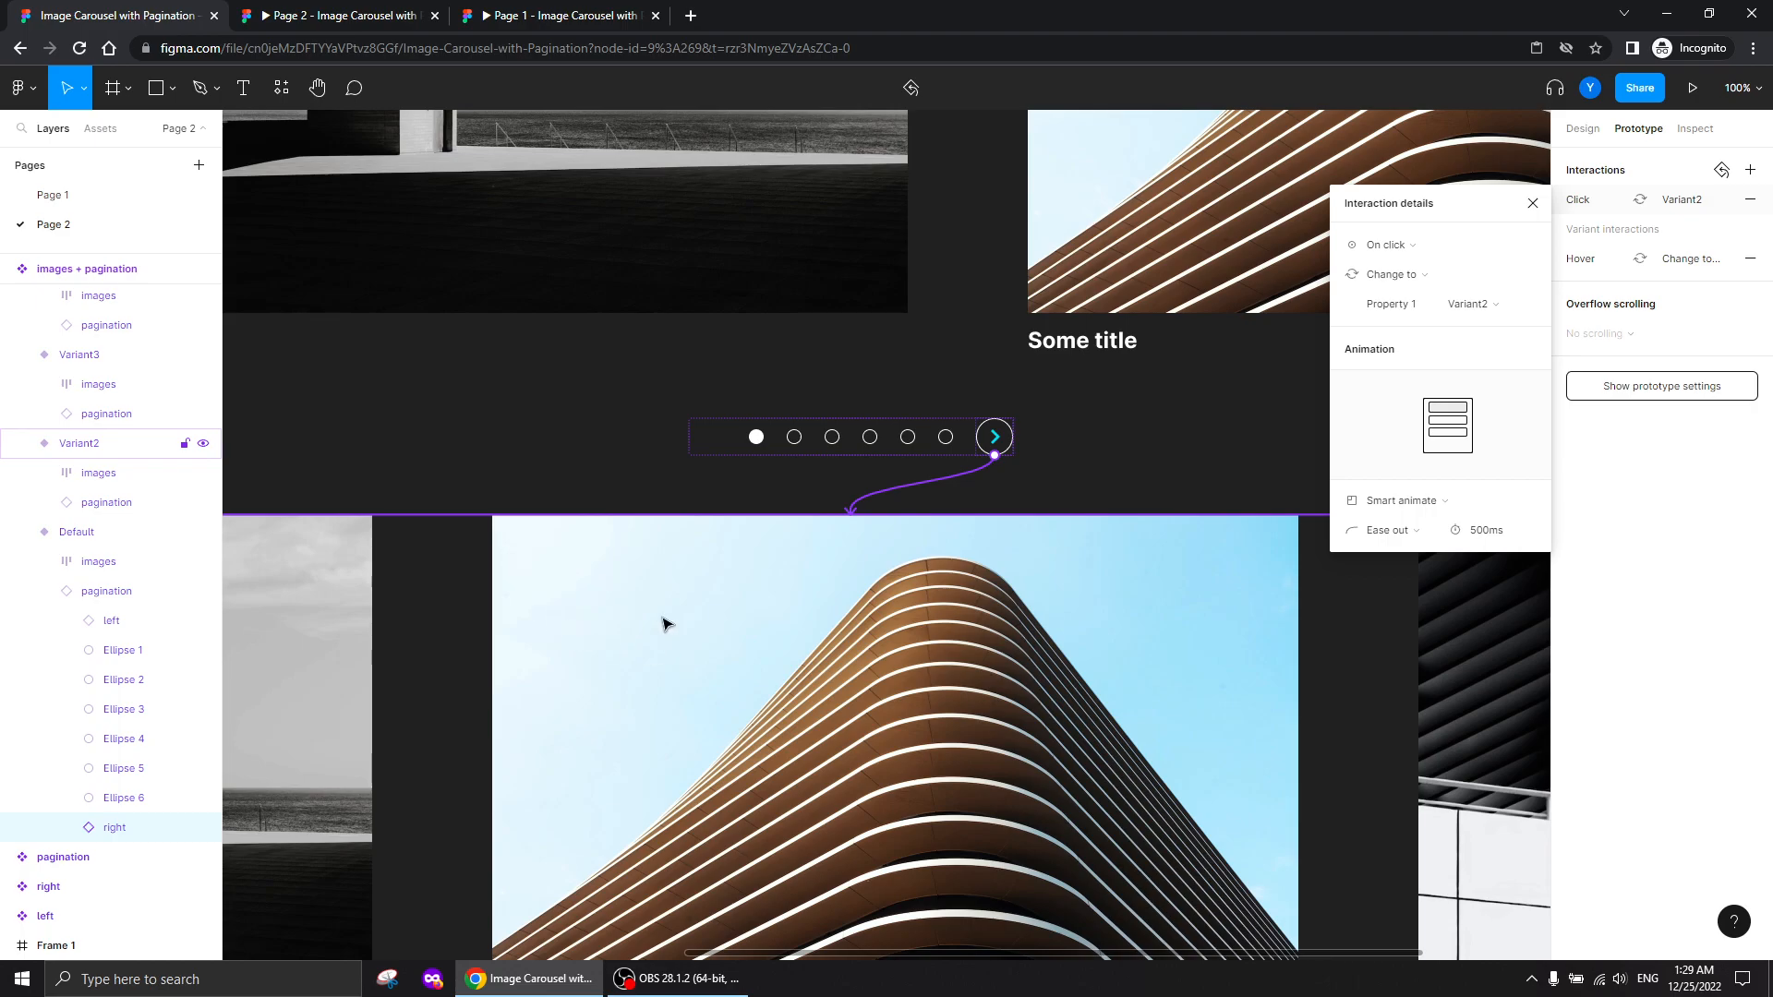
Link Variant2's left arrow to Default and its right arrow to Variant3 with On click Change to interactions, Smart animate, 500 ms
left_click(586, 494)
scroll(668, 313, "down", 6)
scroll(718, 546, "down", 1)
scroll(718, 546, "left", 1)
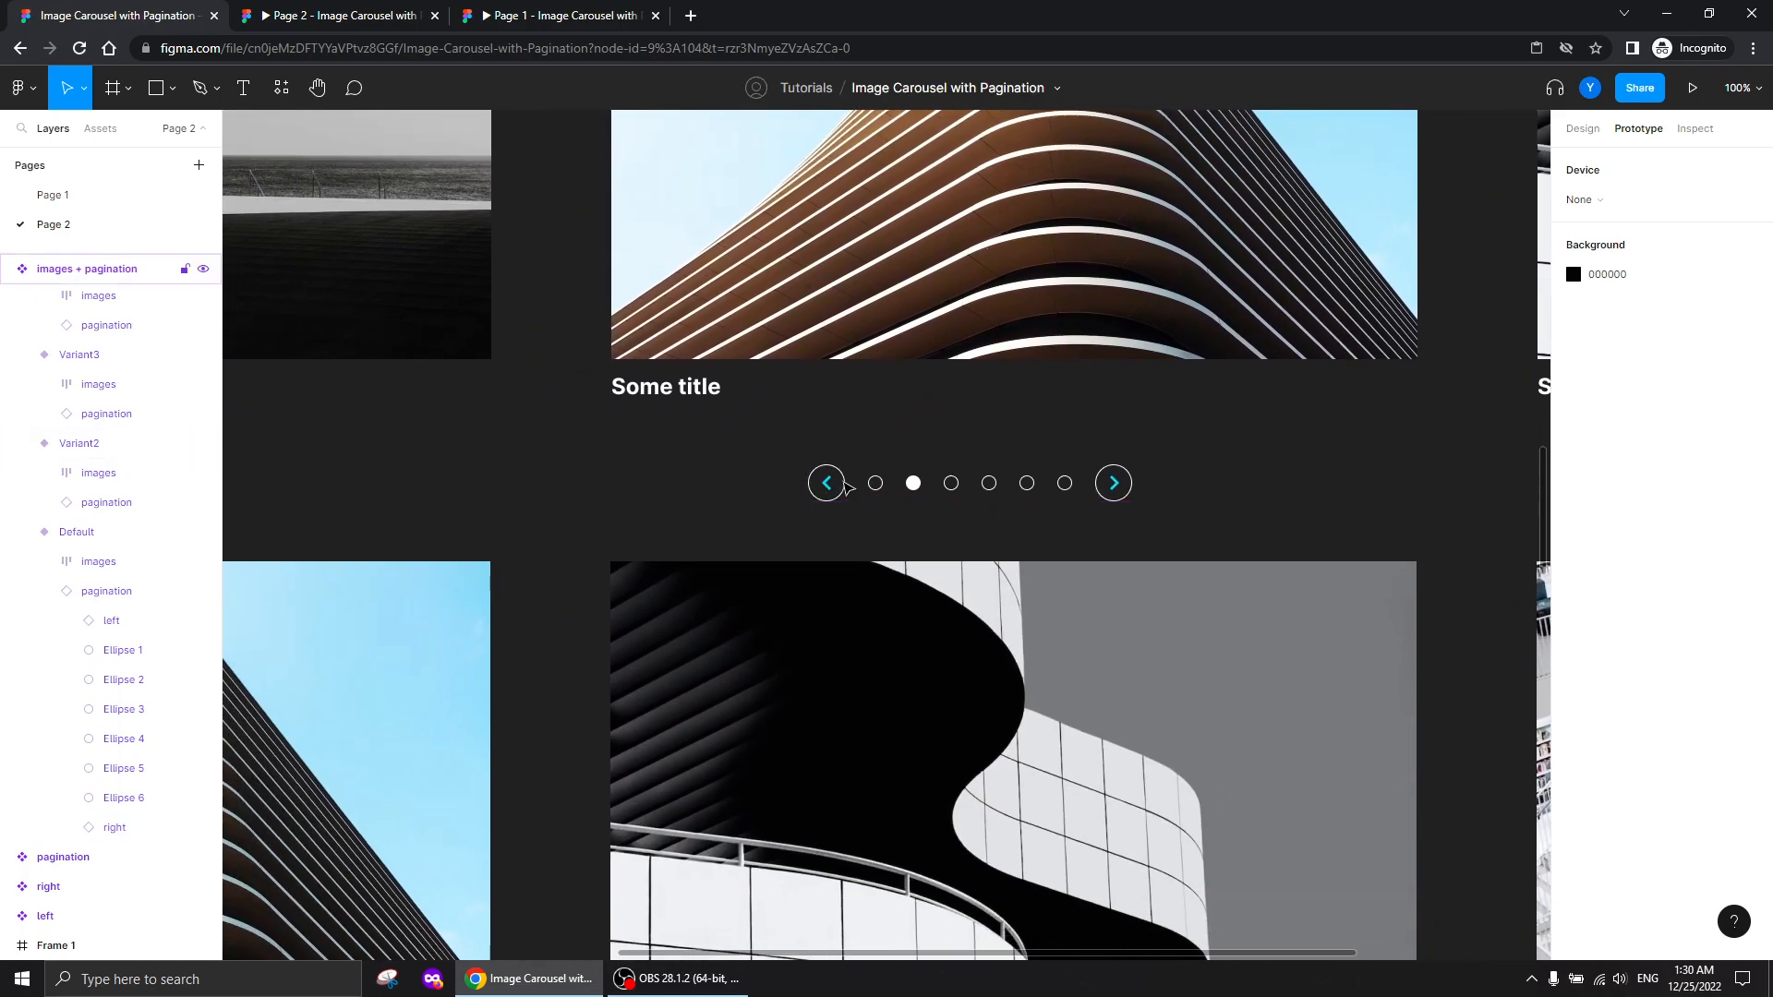
key("ctrl+minus")
left_click_drag(905, 485, 884, 577)
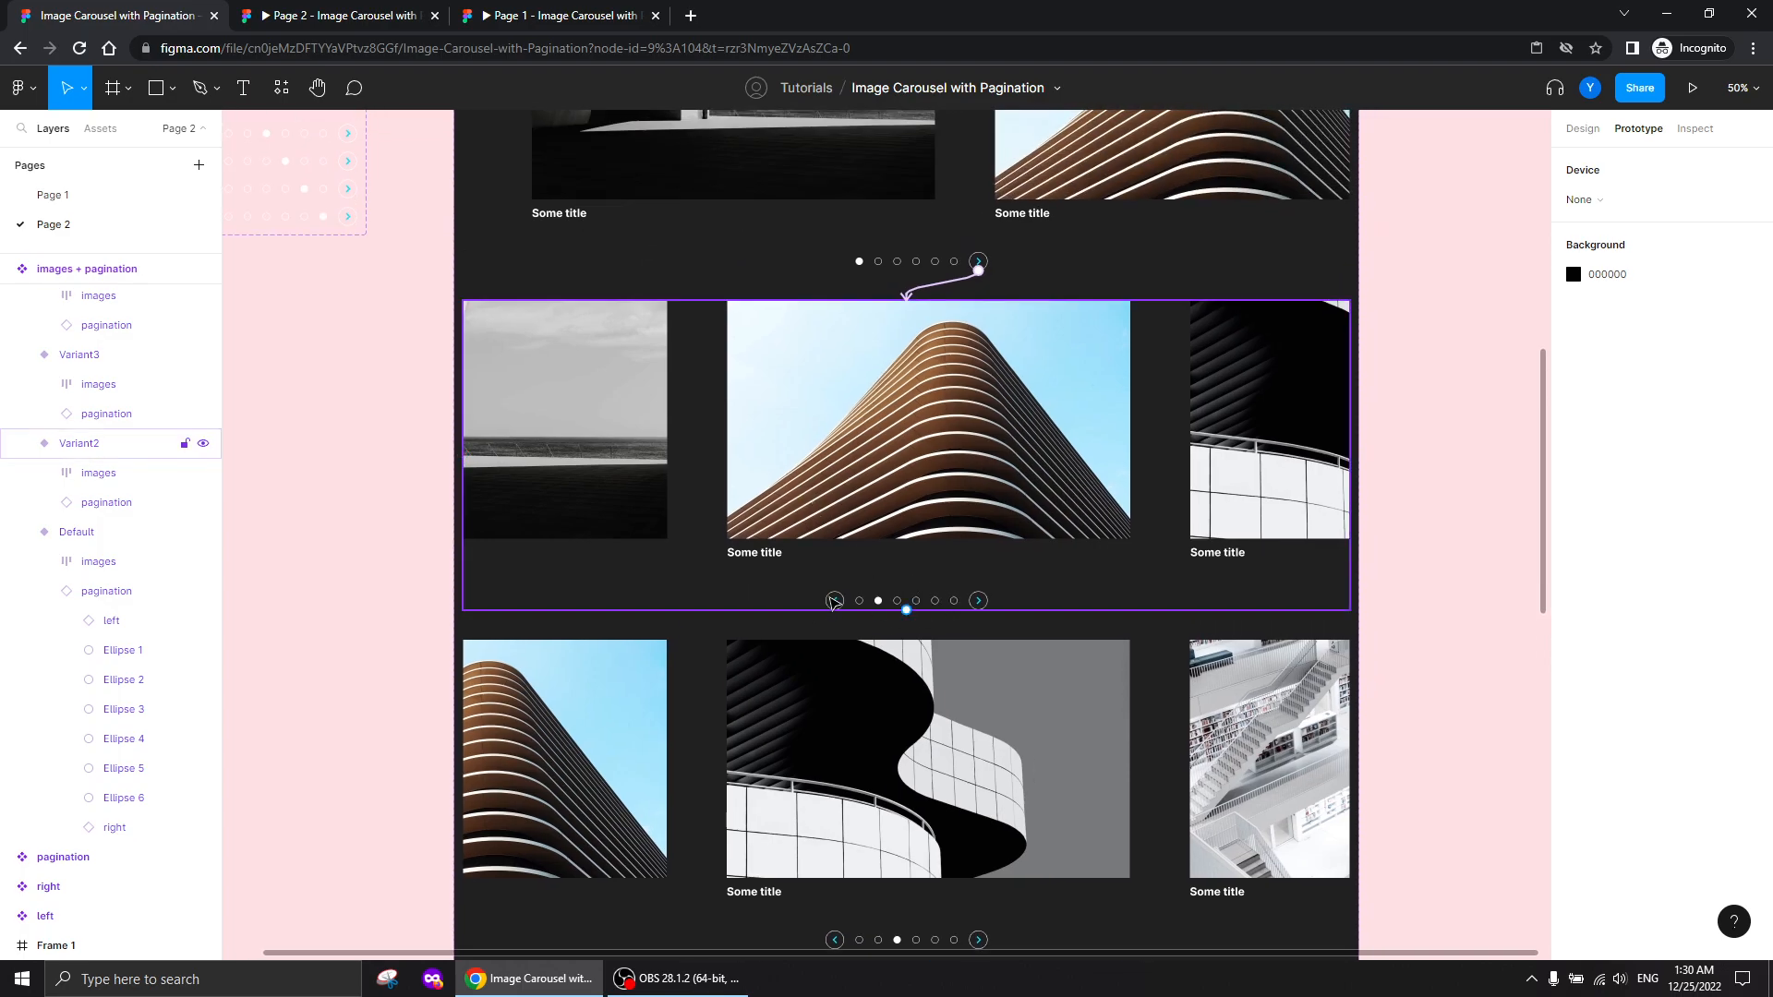
left_click(834, 602)
left_click(834, 602)
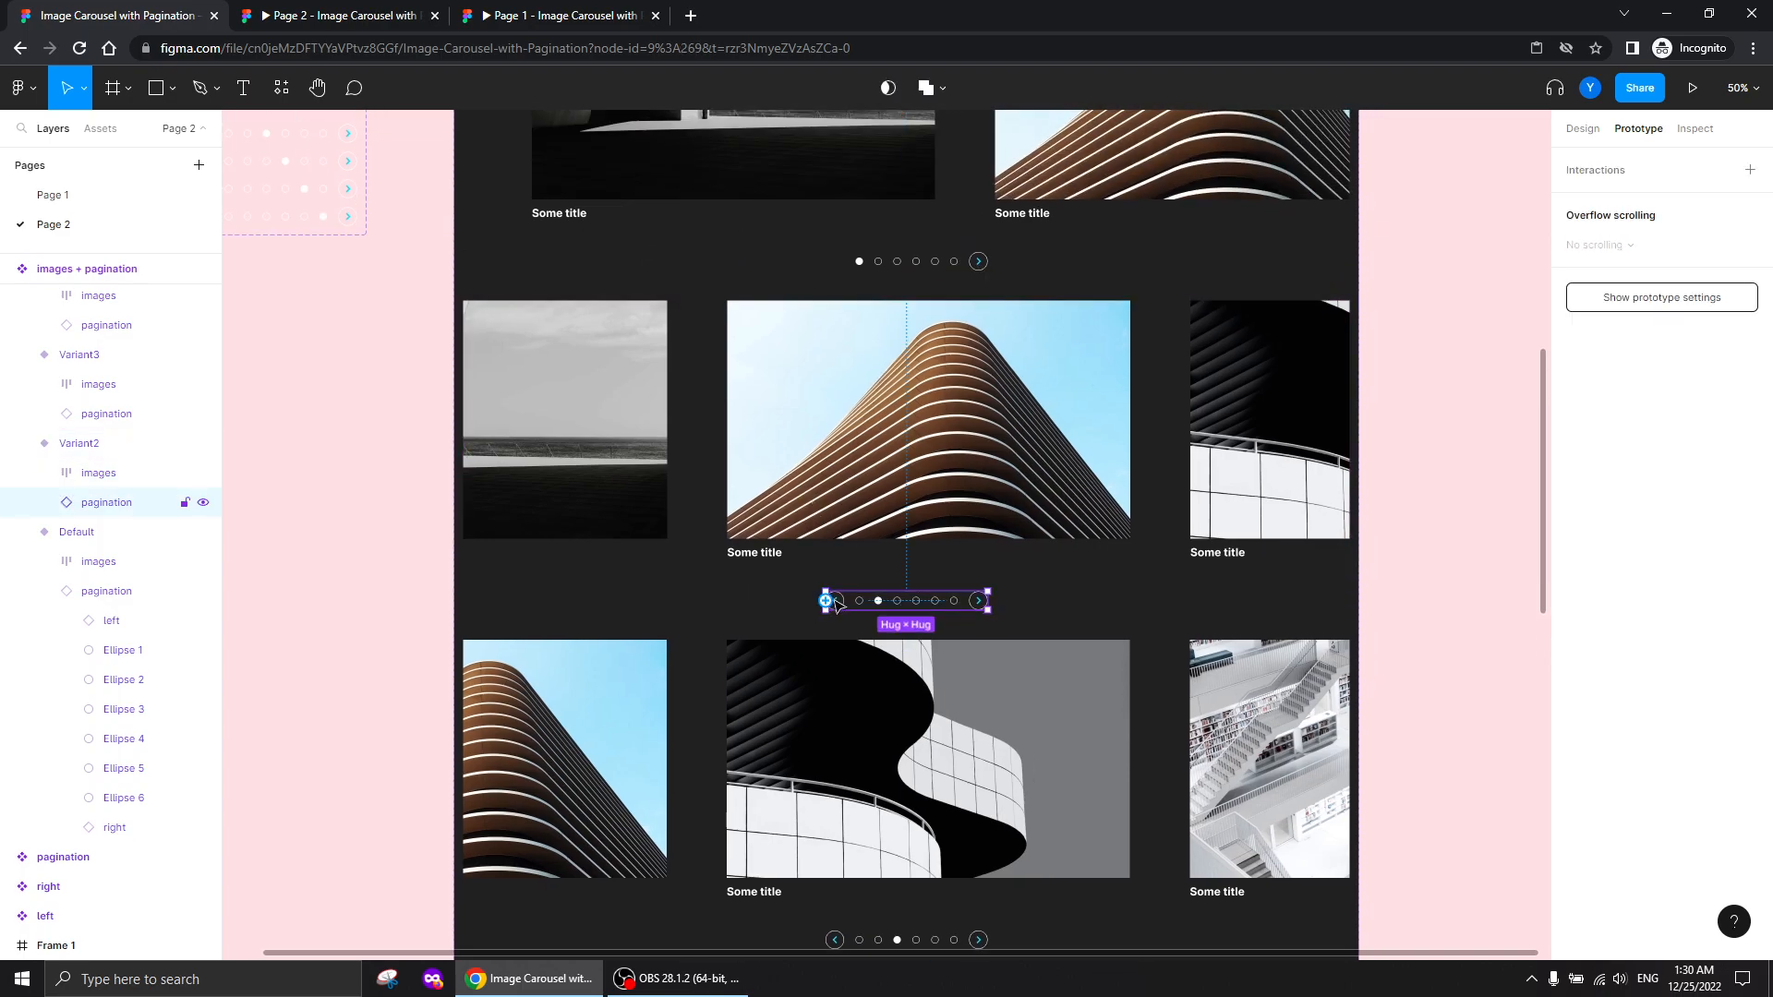
left_click(835, 602)
left_click_drag(835, 593, 896, 269)
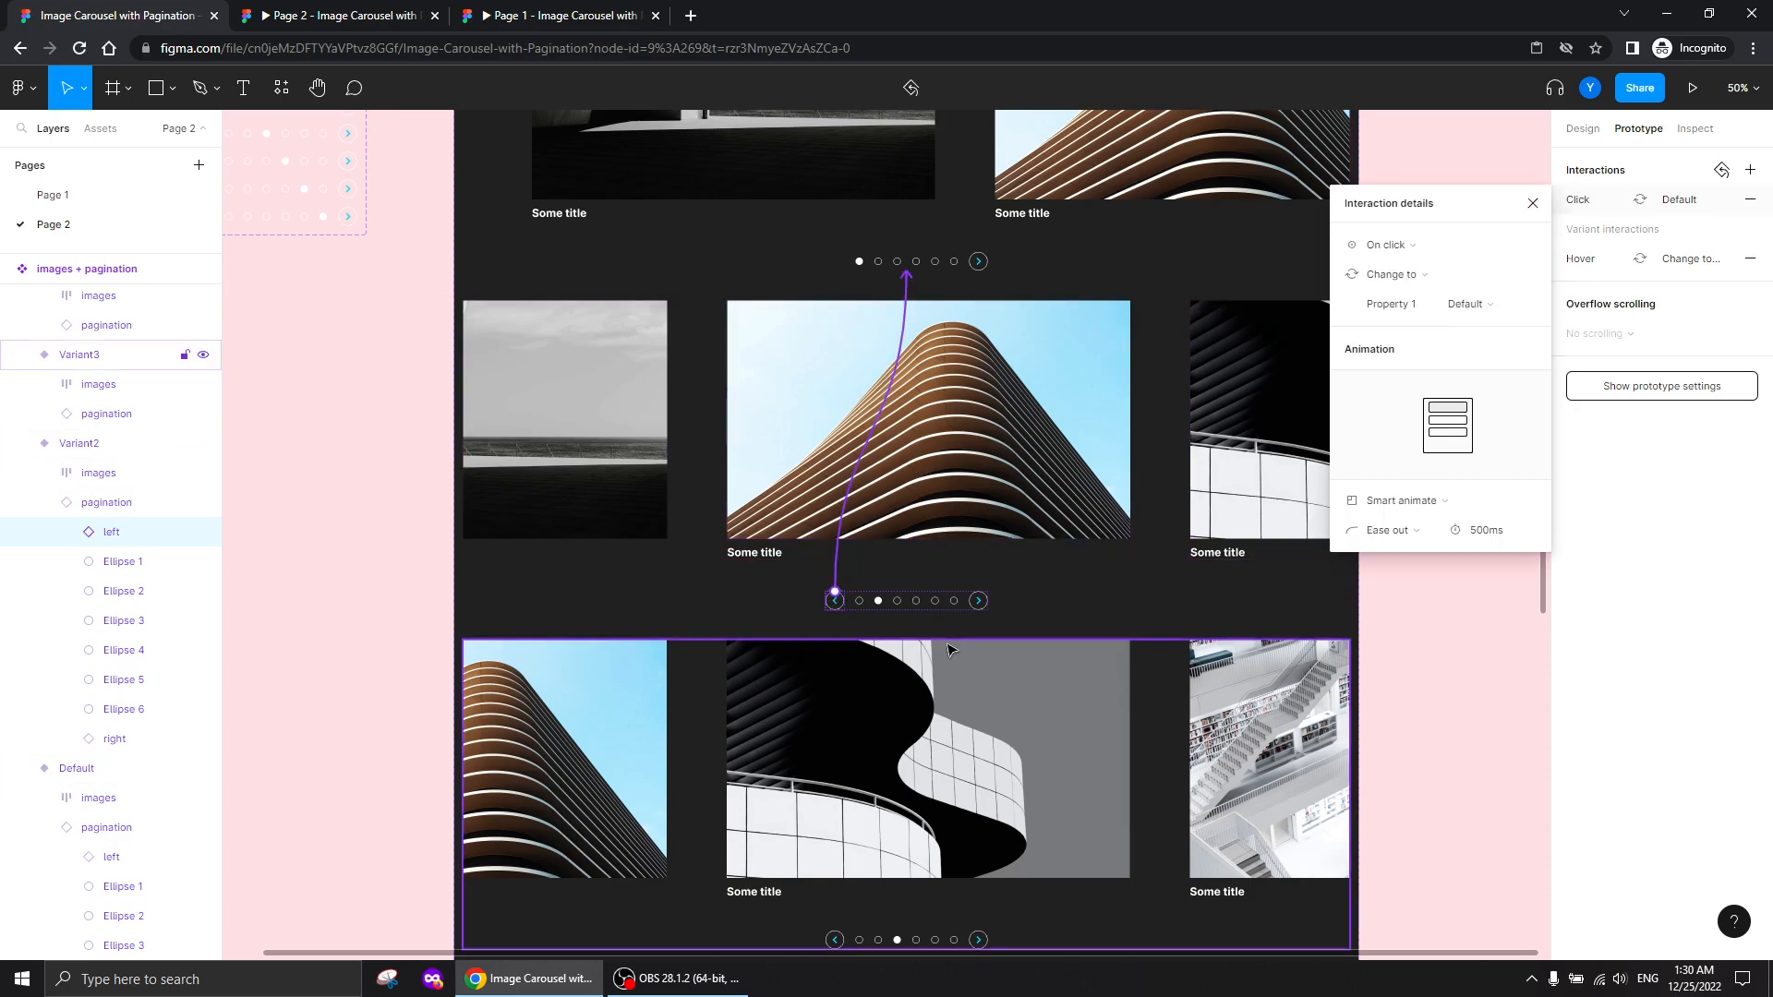
left_click(977, 602)
left_click_drag(982, 601, 923, 669)
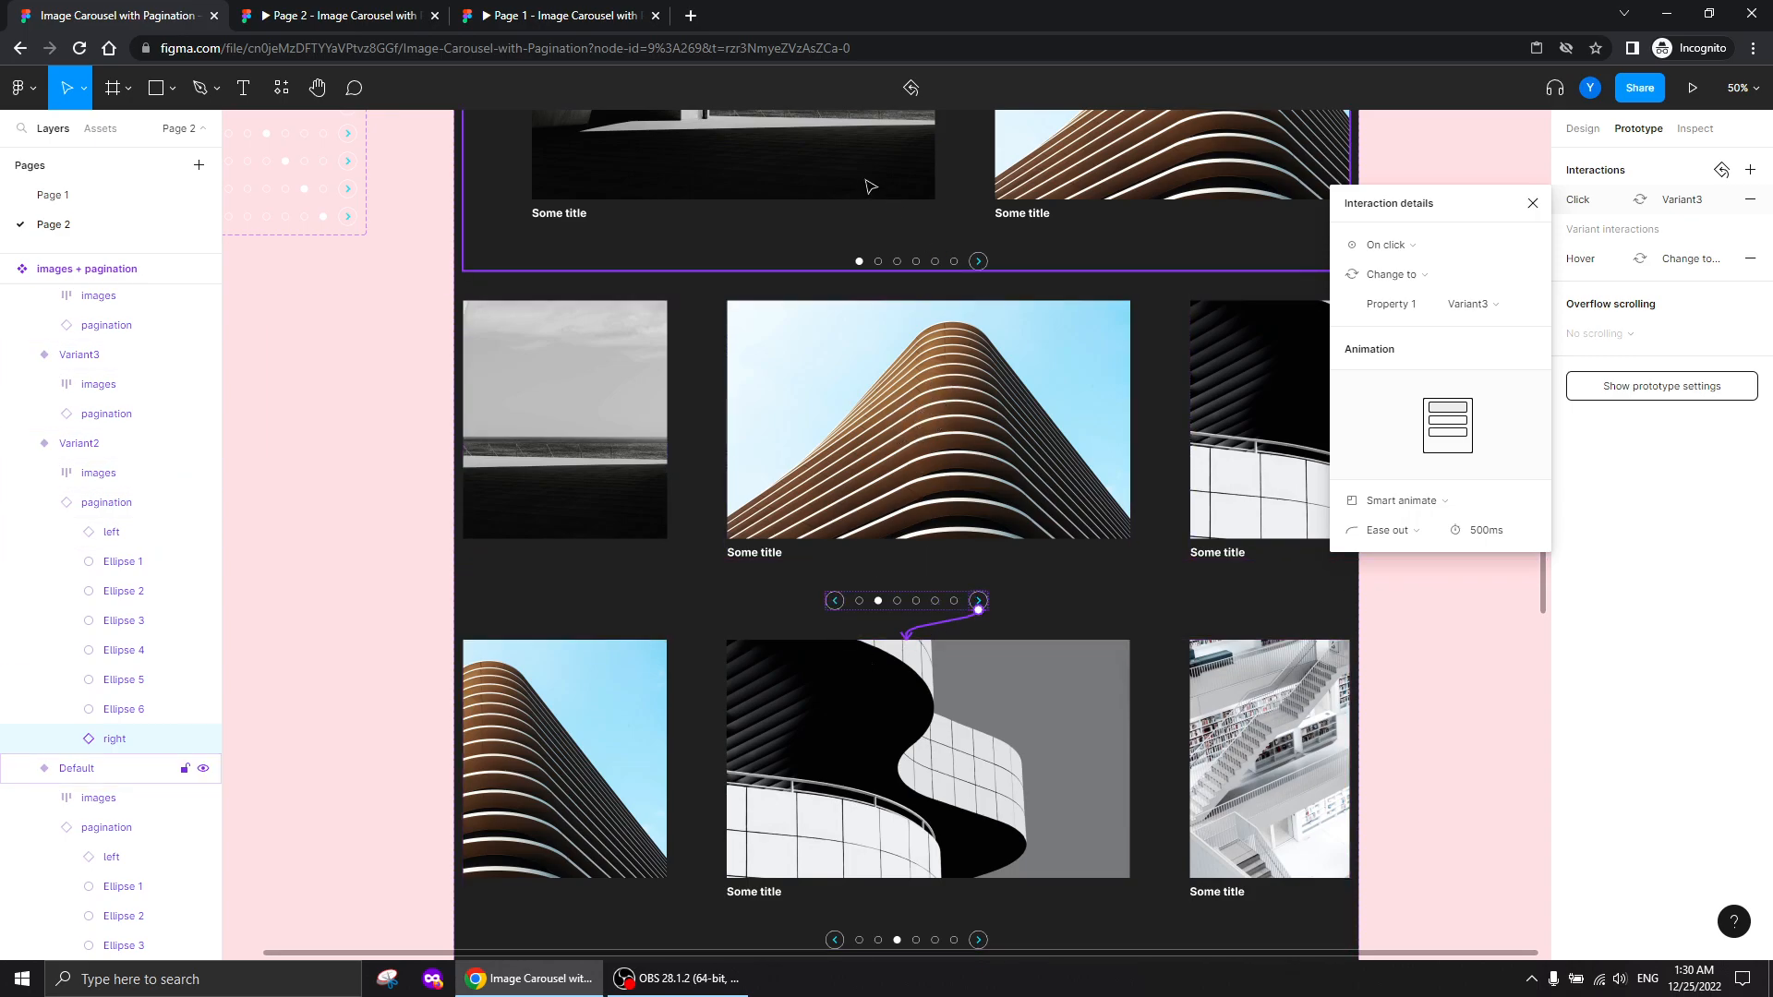
Link Variant3's right arrow to Variant4 and its left arrow to Variant2 with On click Change to interactions, Smart animate, 500 ms
scroll(622, 586, "down", 4)
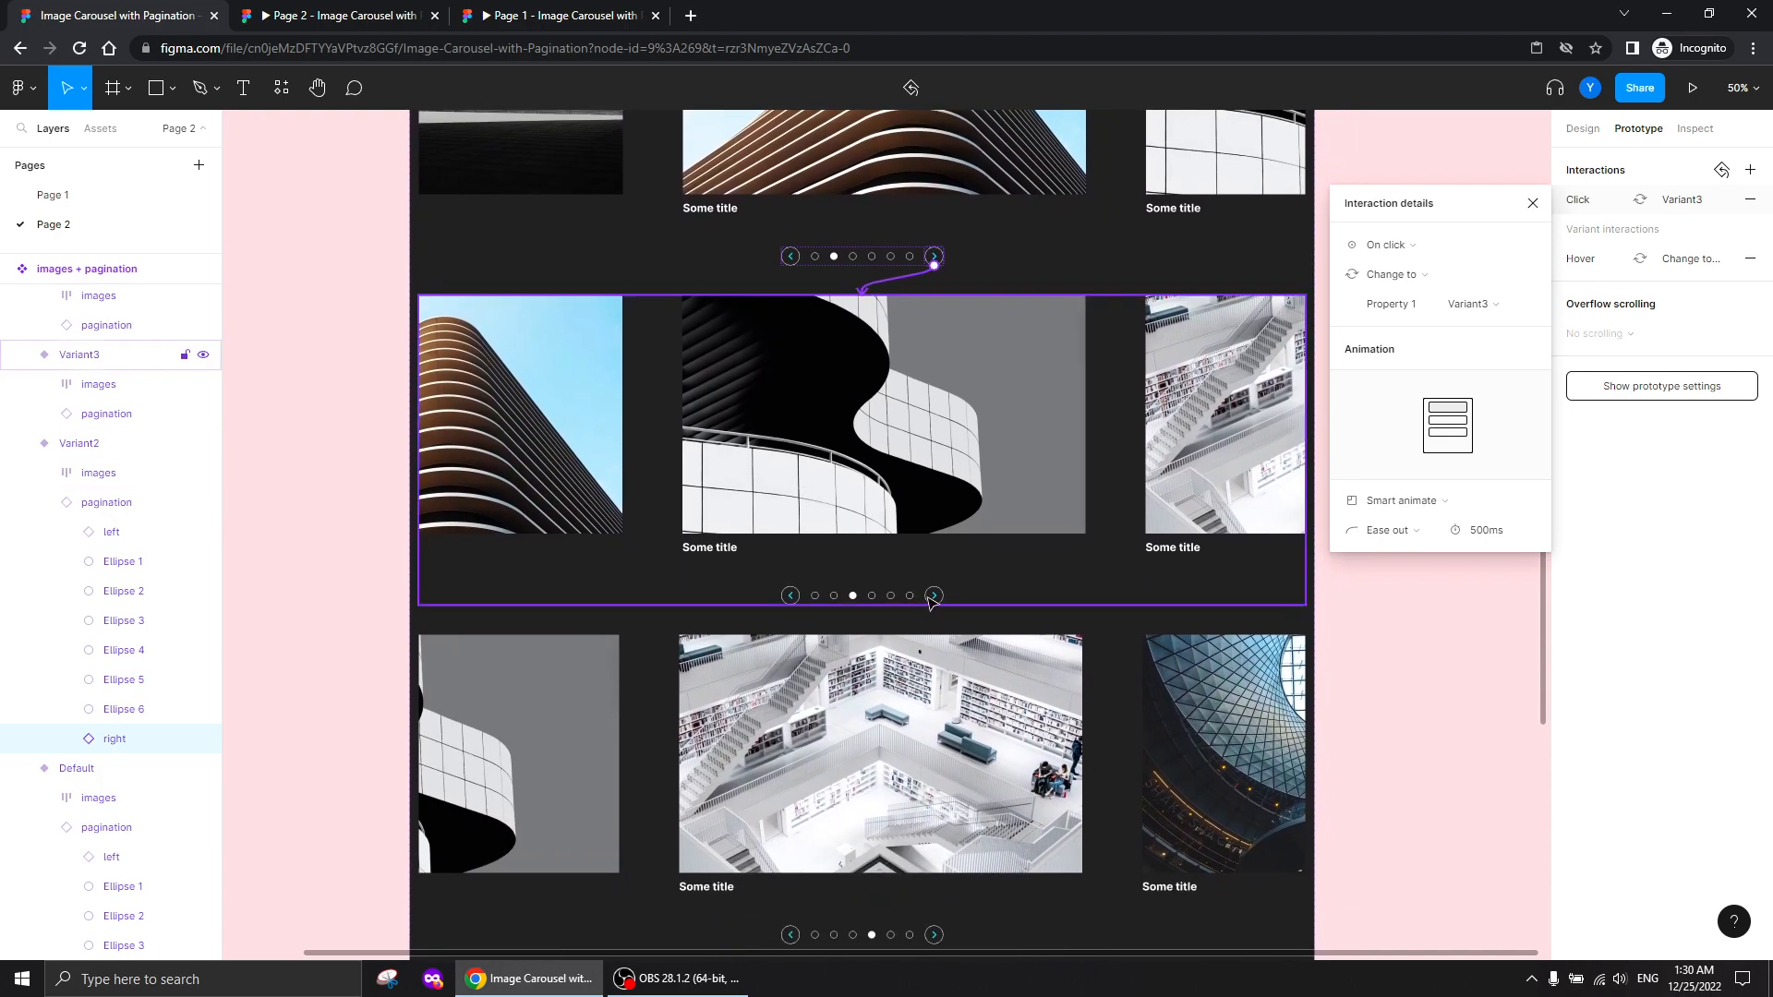
left_click(932, 597)
left_click(932, 597)
left_click(933, 596)
left_click_drag(935, 589, 921, 661)
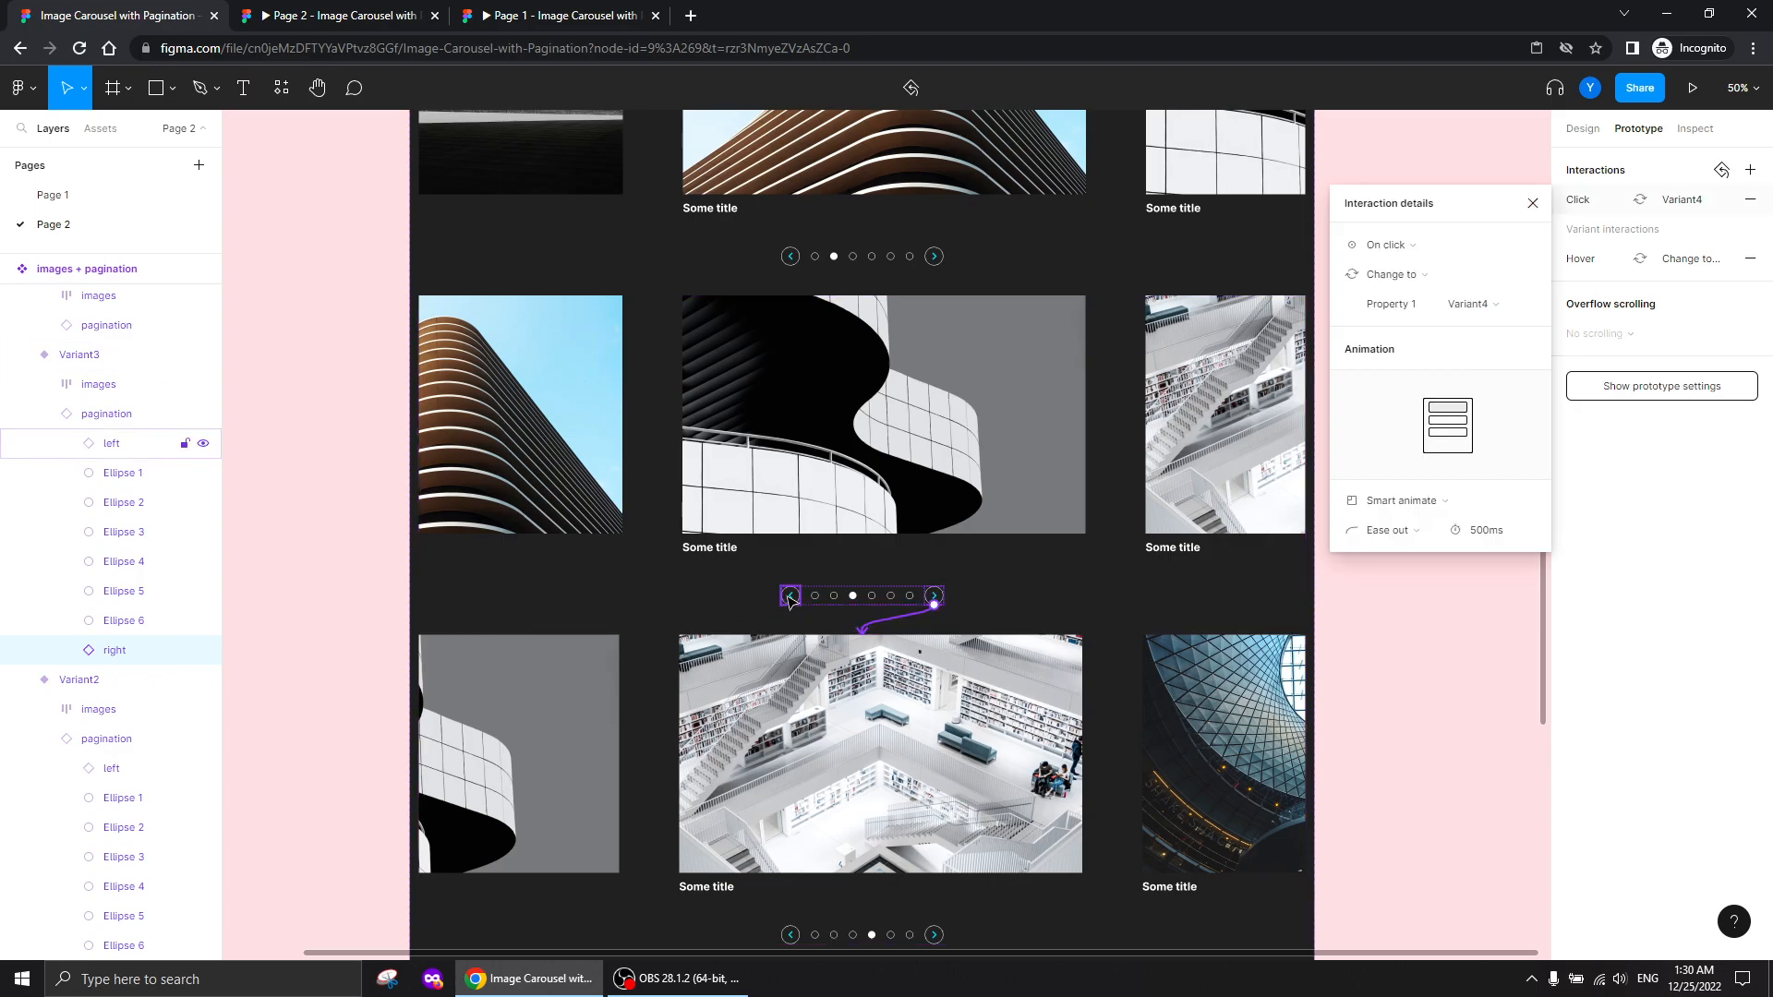
left_click(789, 597)
left_click_drag(791, 587, 886, 258)
Link Variant4's right arrow to Variant5 and its left arrow to Variant3 with On click Change to interactions, Smart animate, 500 ms
scroll(923, 461, "down", 5)
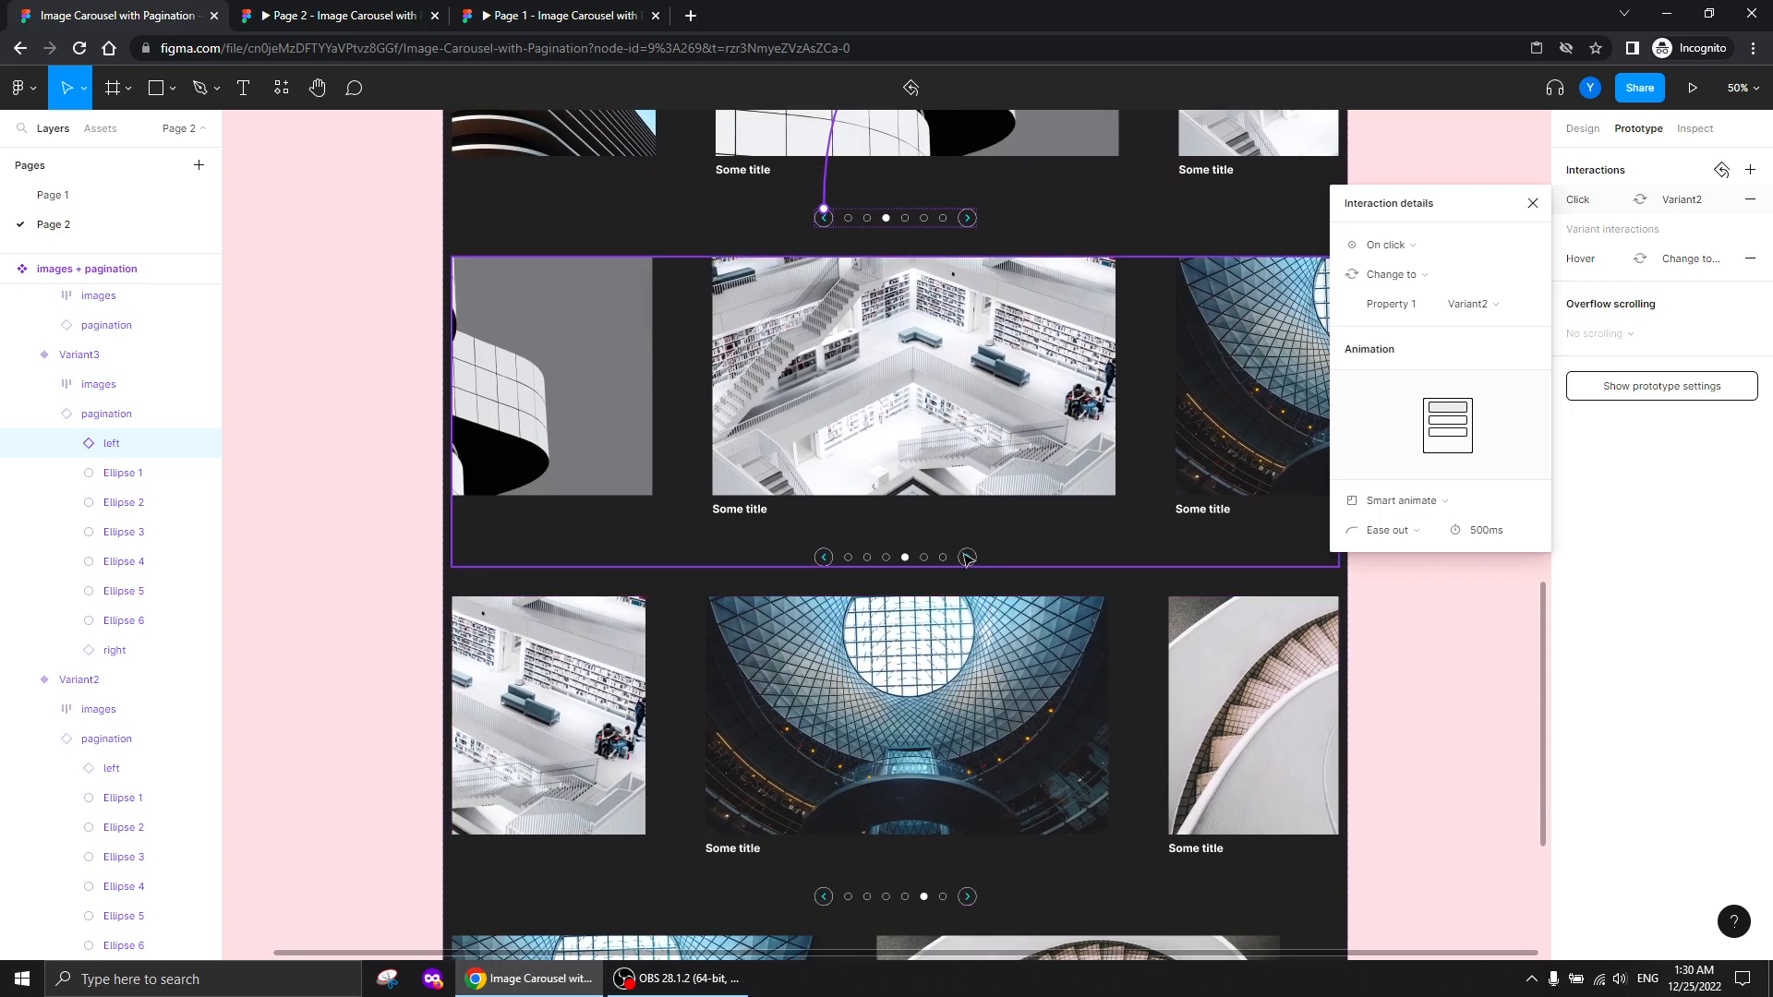
left_click(965, 558)
left_click(968, 558)
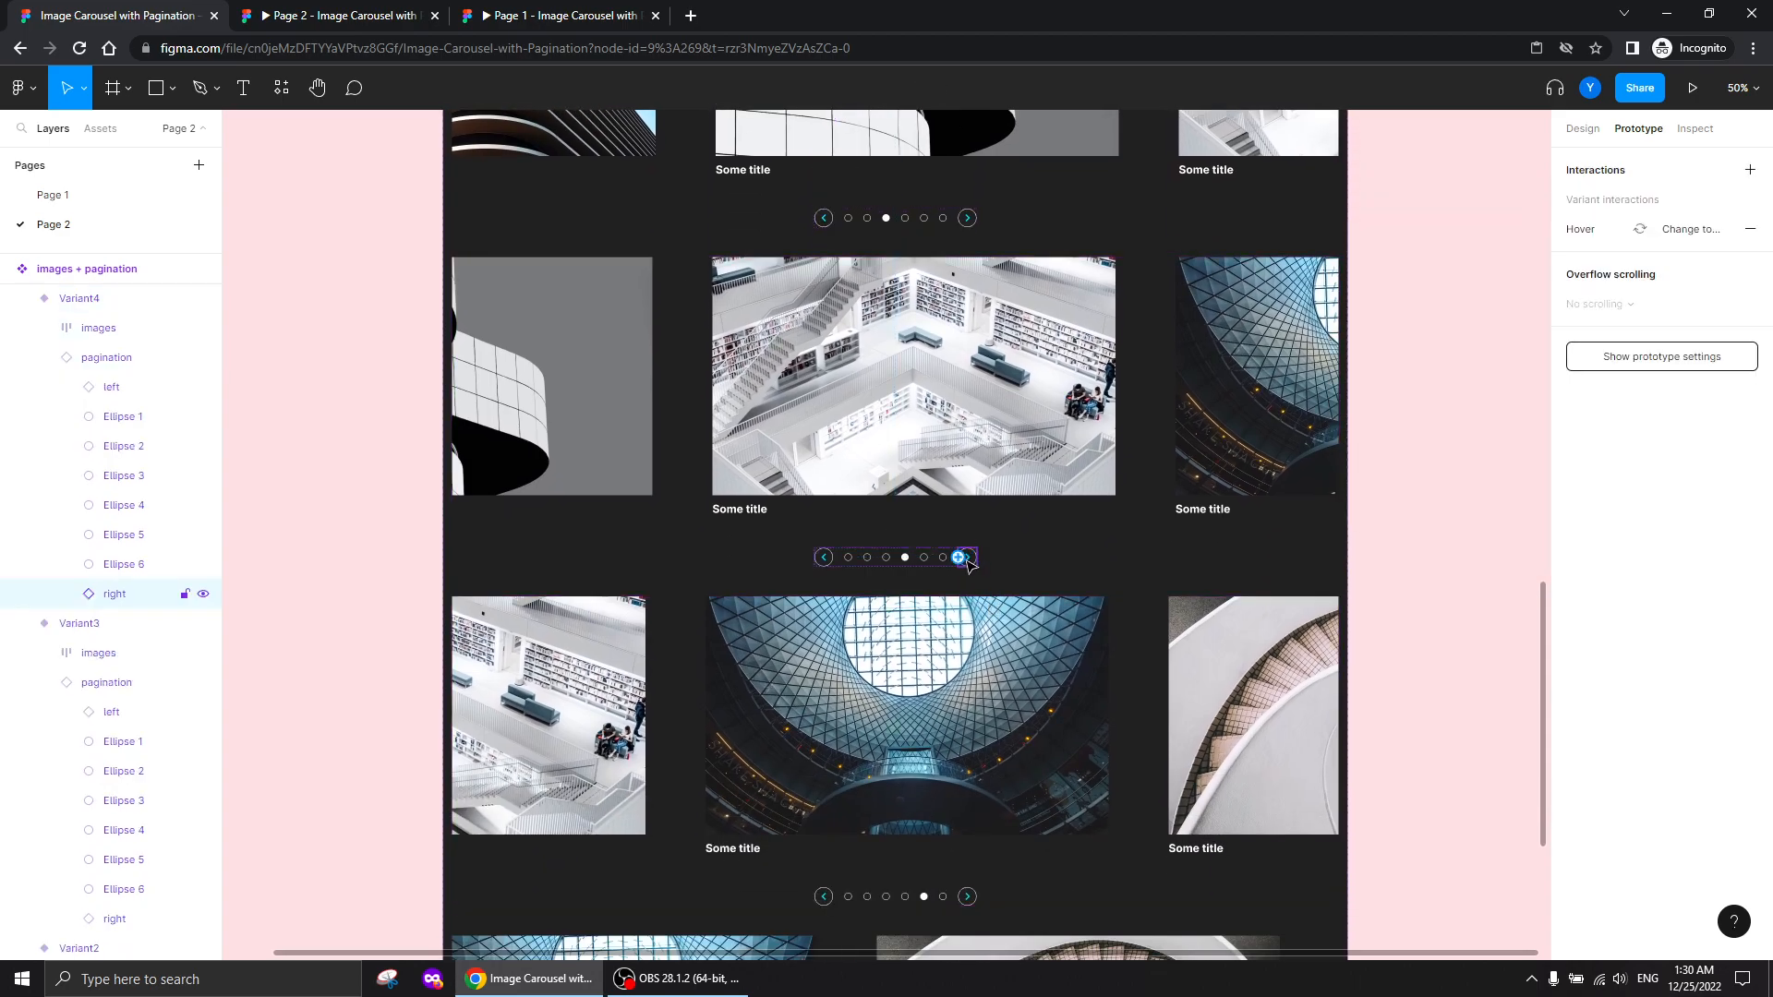
left_click_drag(967, 563, 963, 611)
left_click(824, 556)
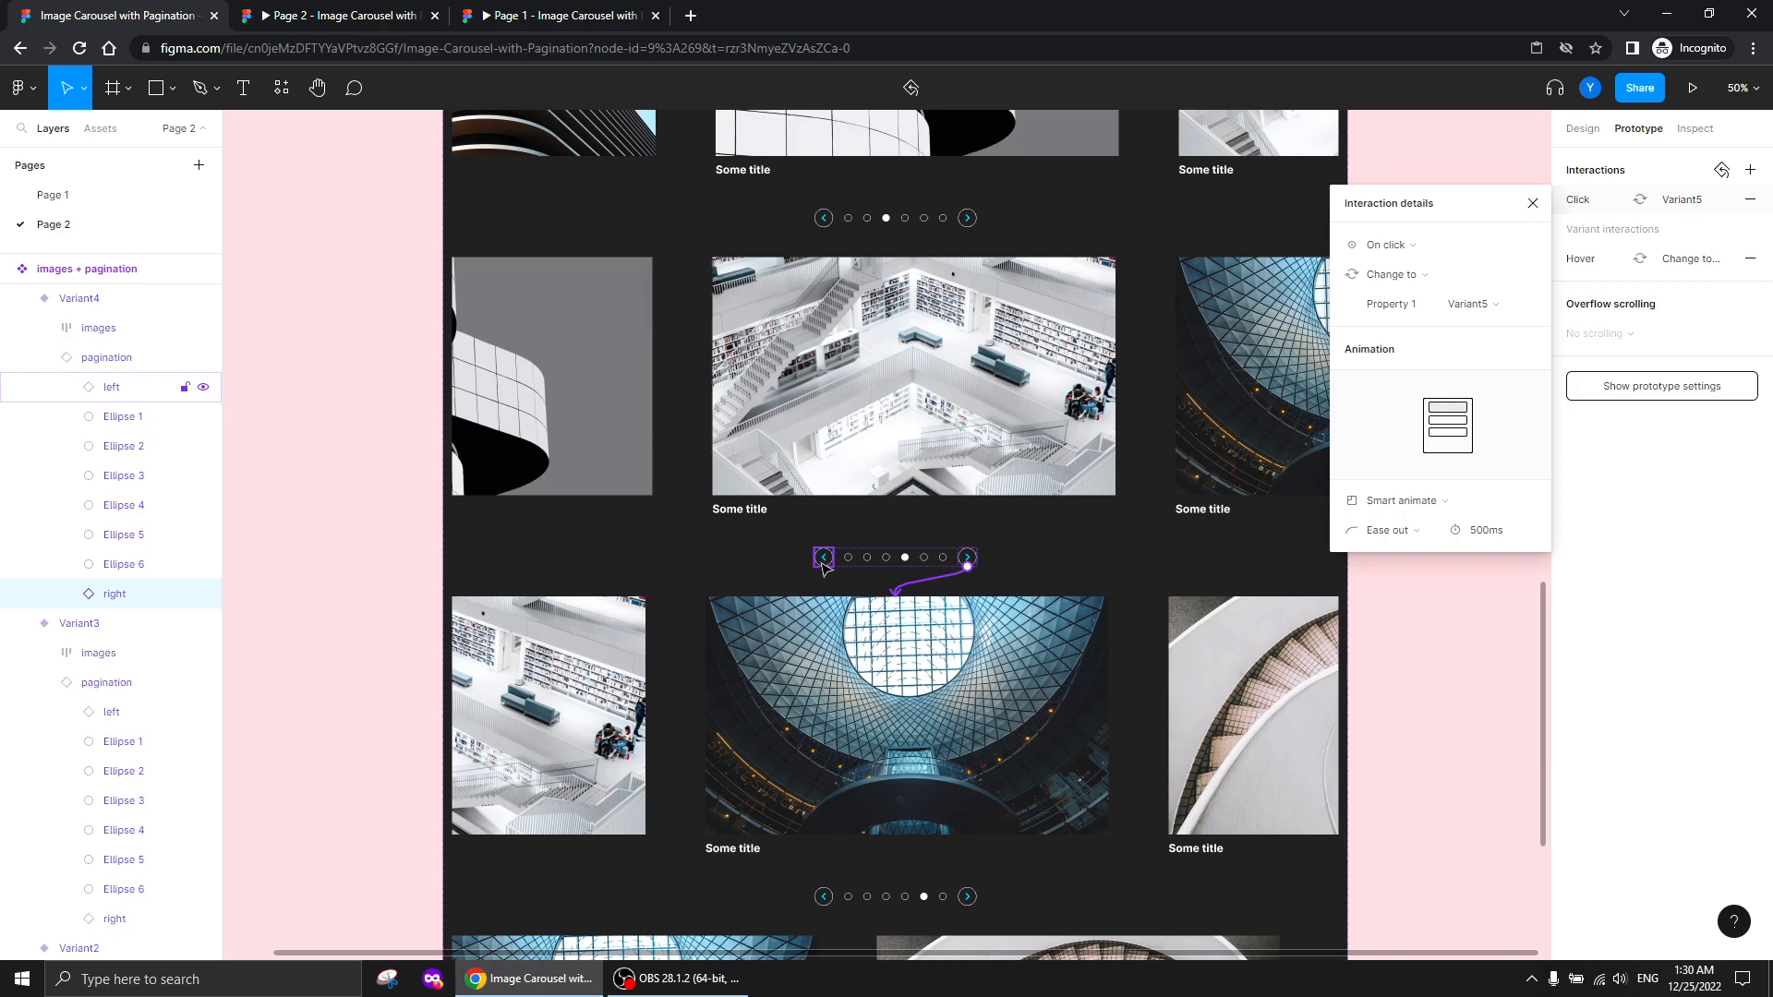
left_click_drag(833, 557, 925, 196)
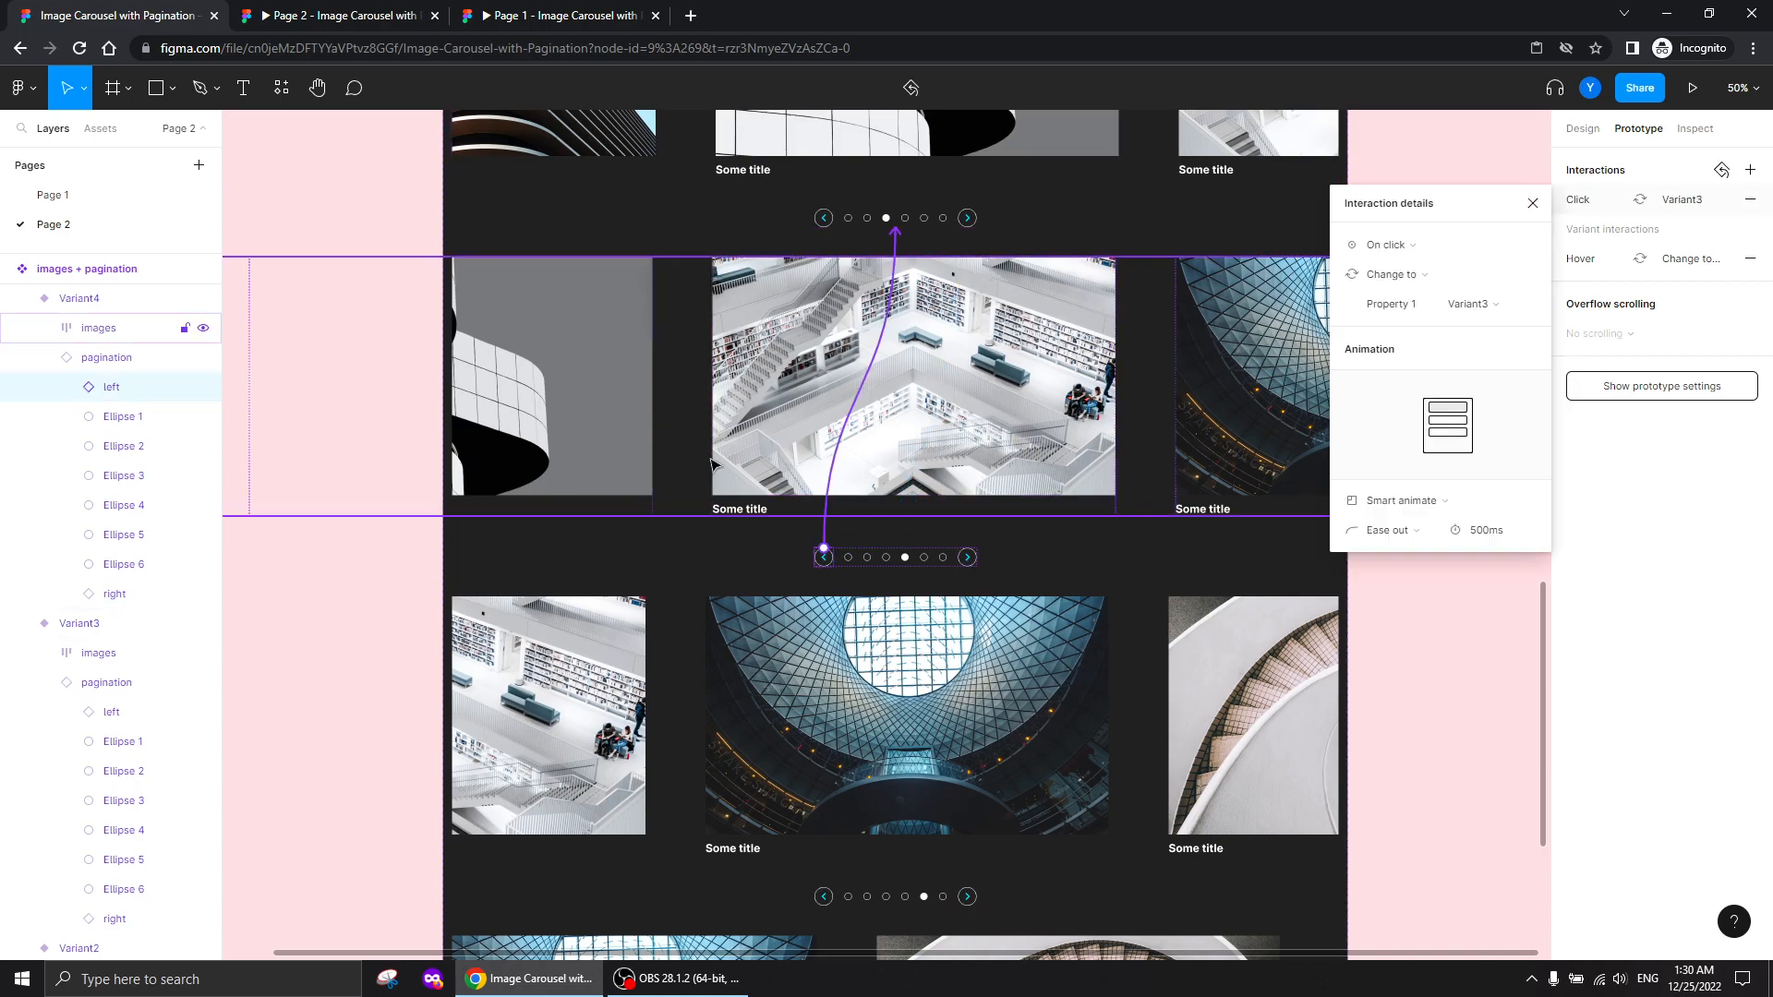
Link Variant5's right arrow to Variant6 and its left arrow to Variant4 with On click Change to interactions, Smart animate, Ease out, 500 ms
scroll(767, 423, "down", 4)
left_click(925, 544)
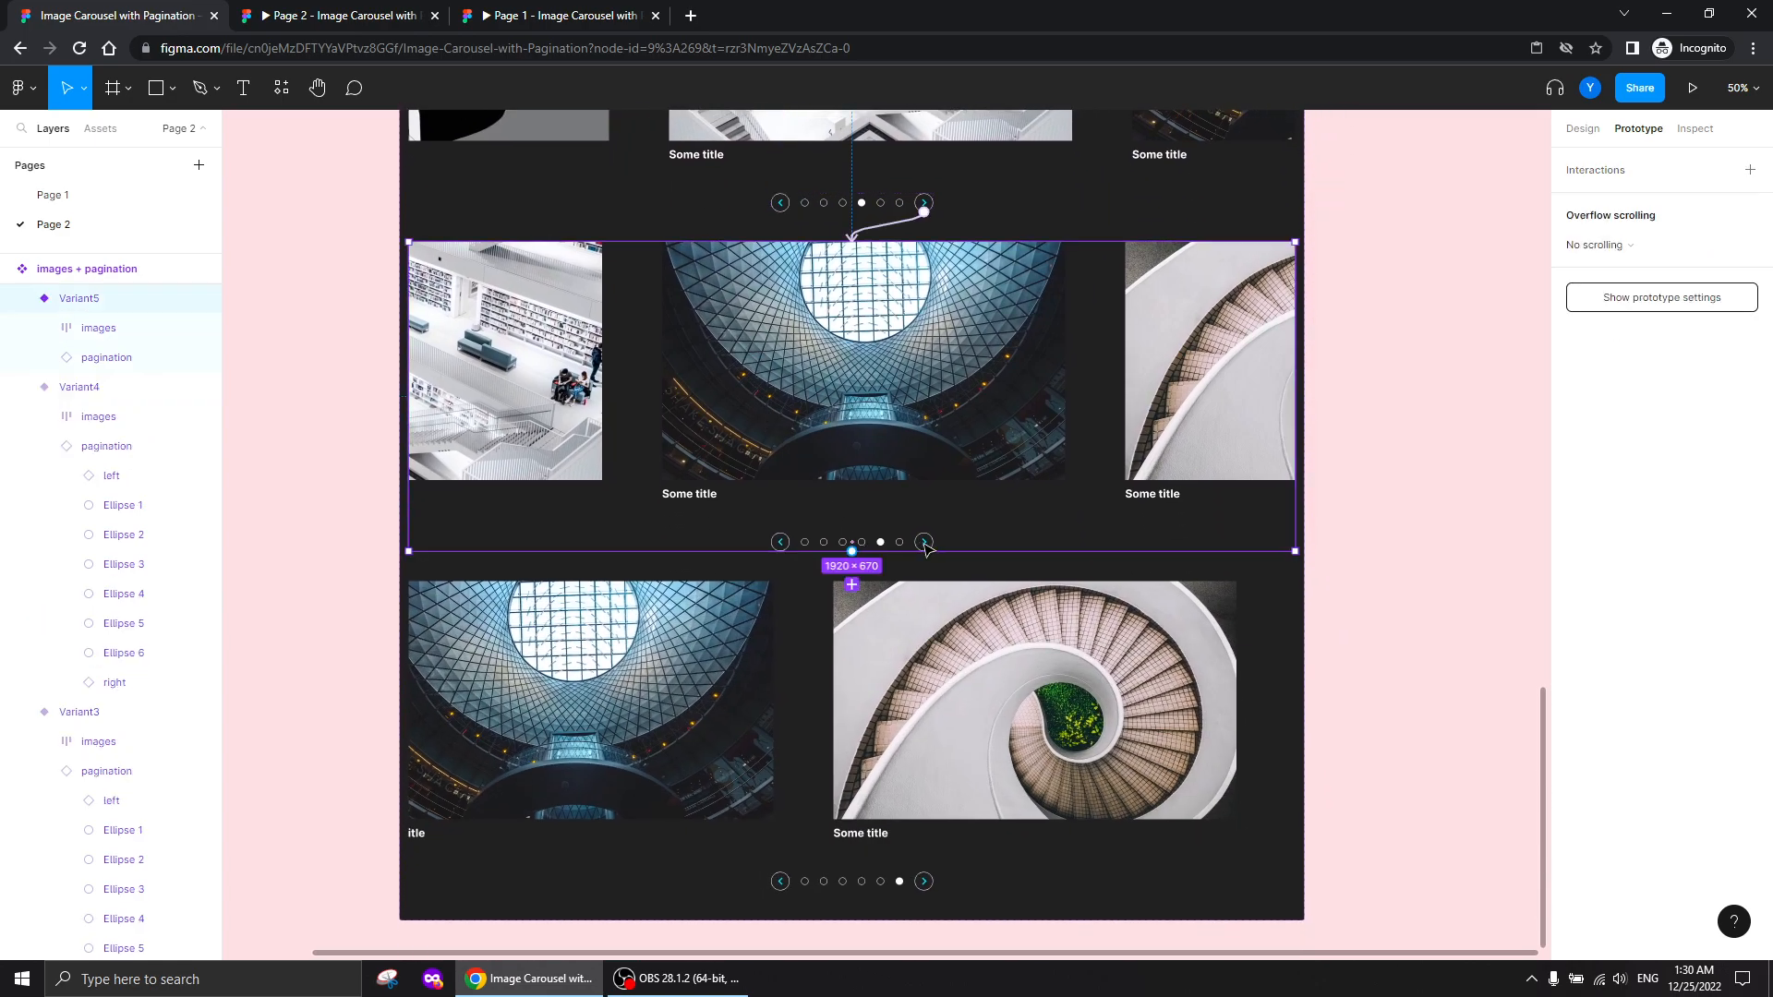
left_click(920, 544)
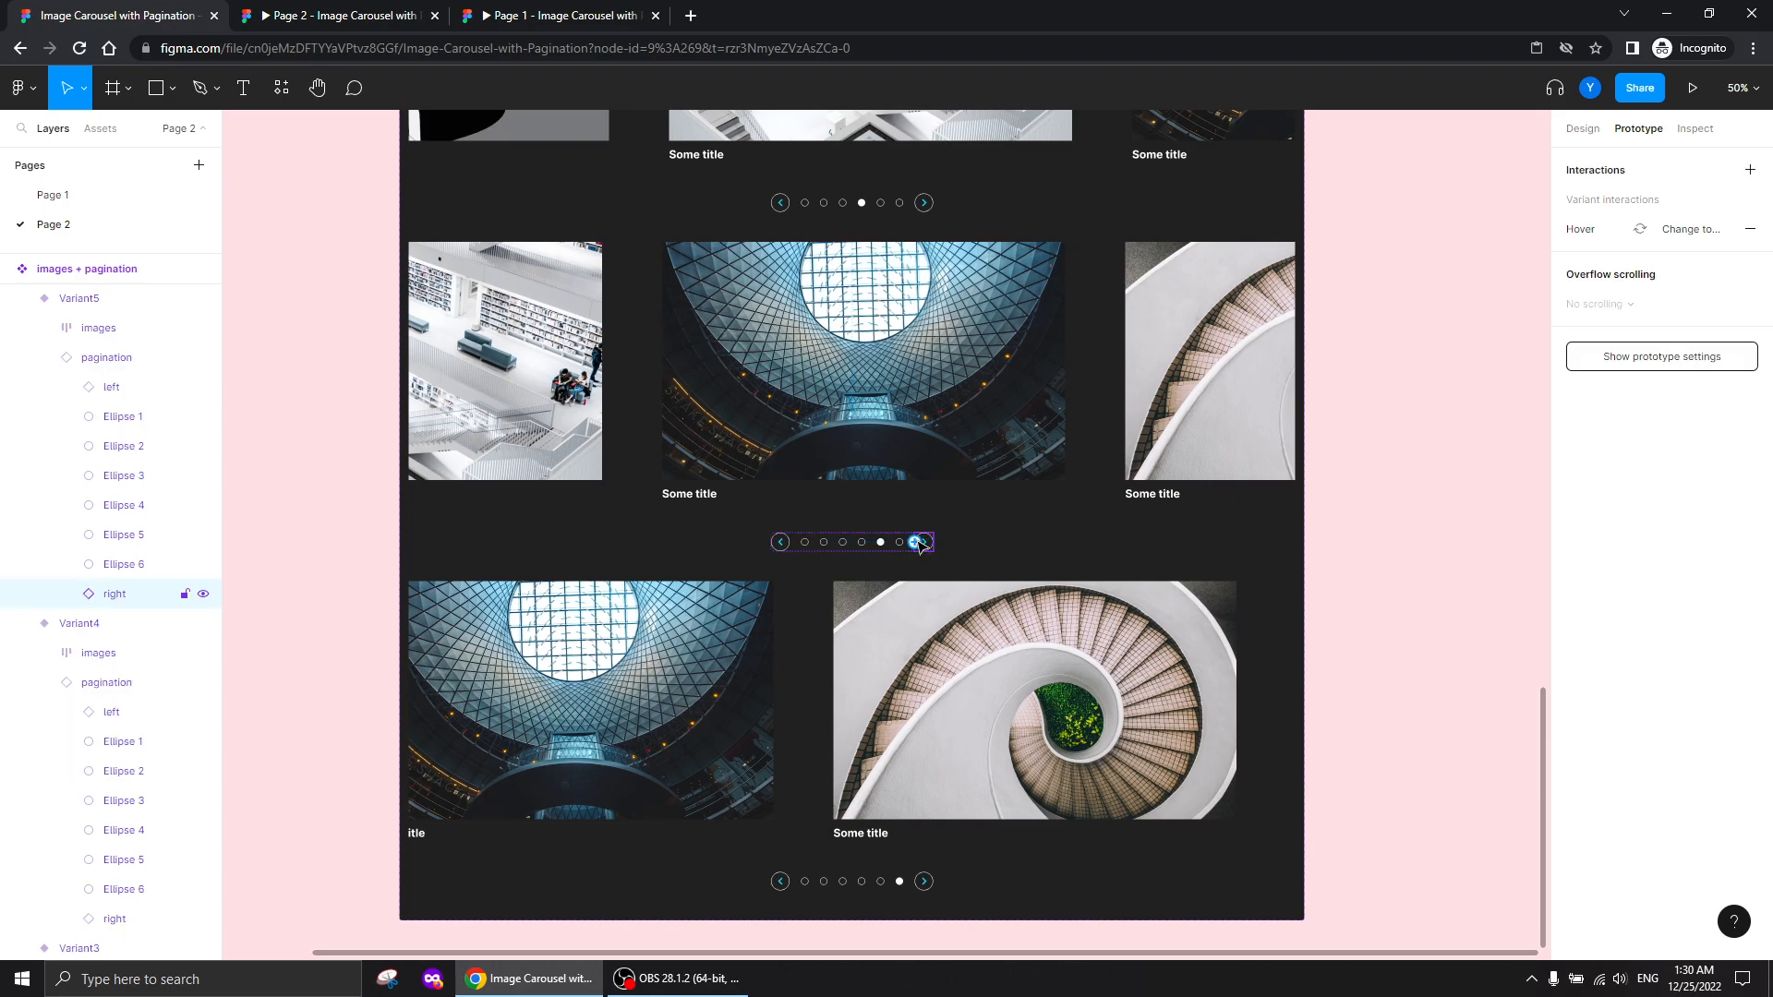
left_click_drag(915, 543, 736, 608)
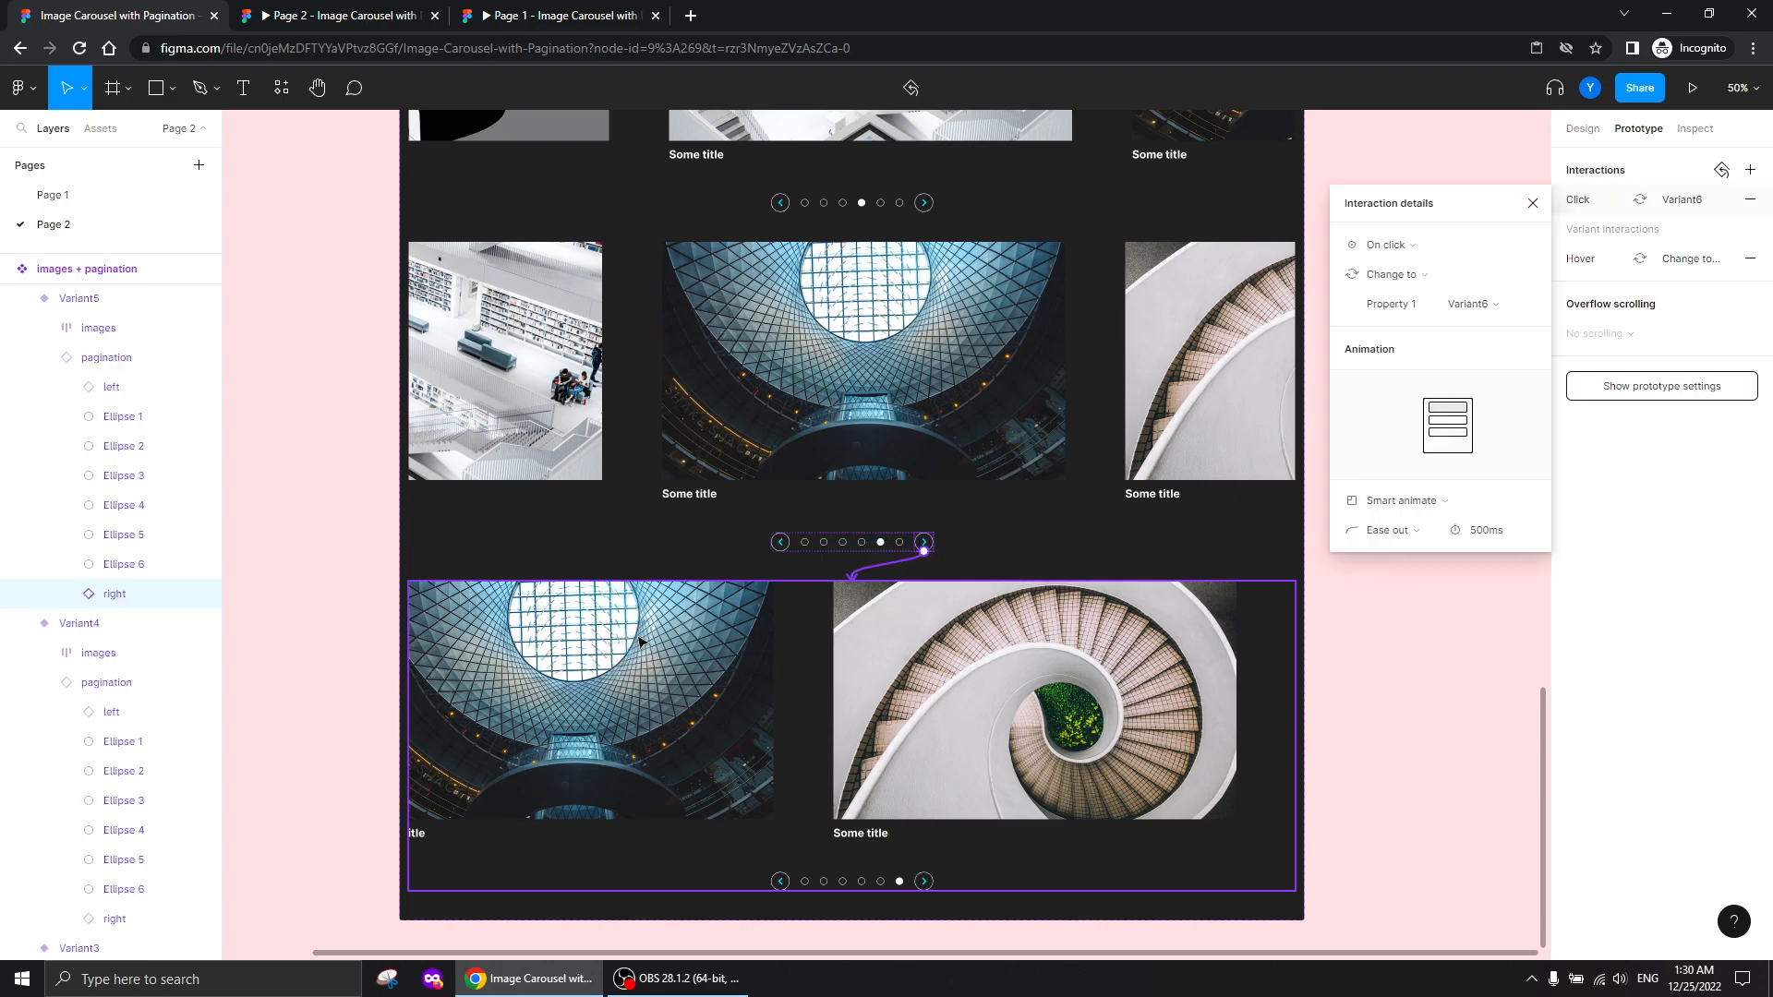
left_click(780, 544)
left_click_drag(777, 537, 877, 183)
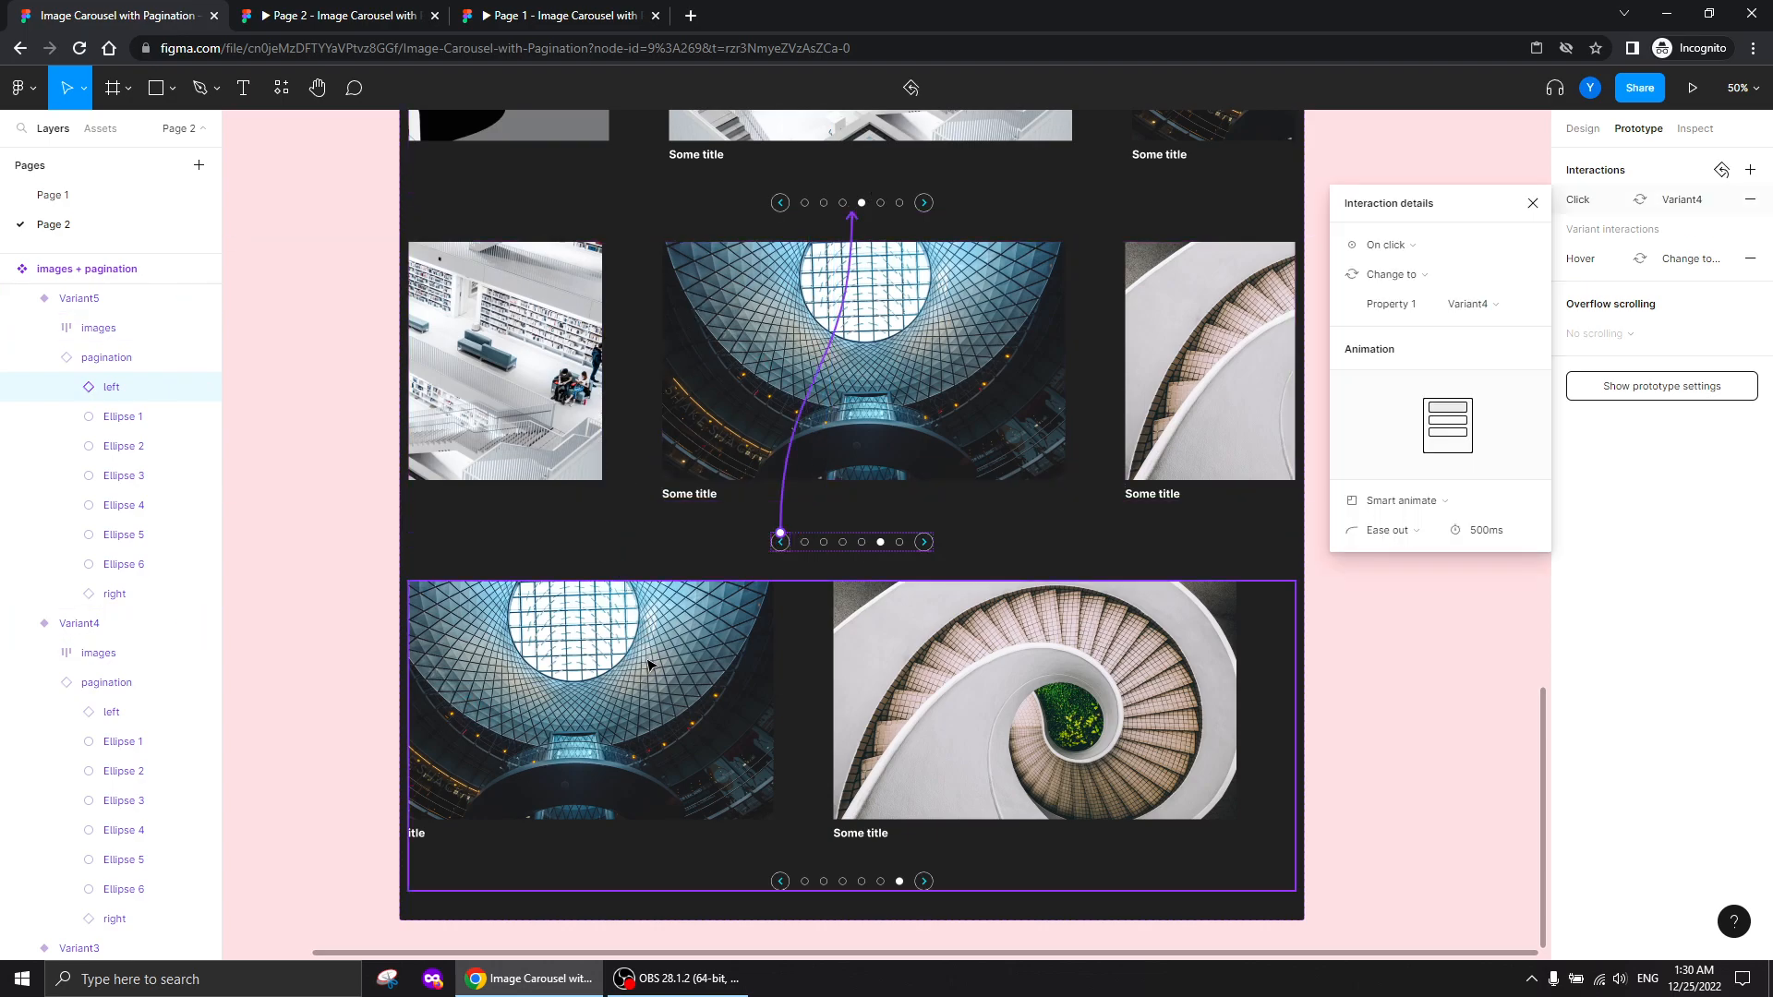
Link Variant6's left arrow to Variant5 with a Change to interaction
scroll(649, 663, "down", 5)
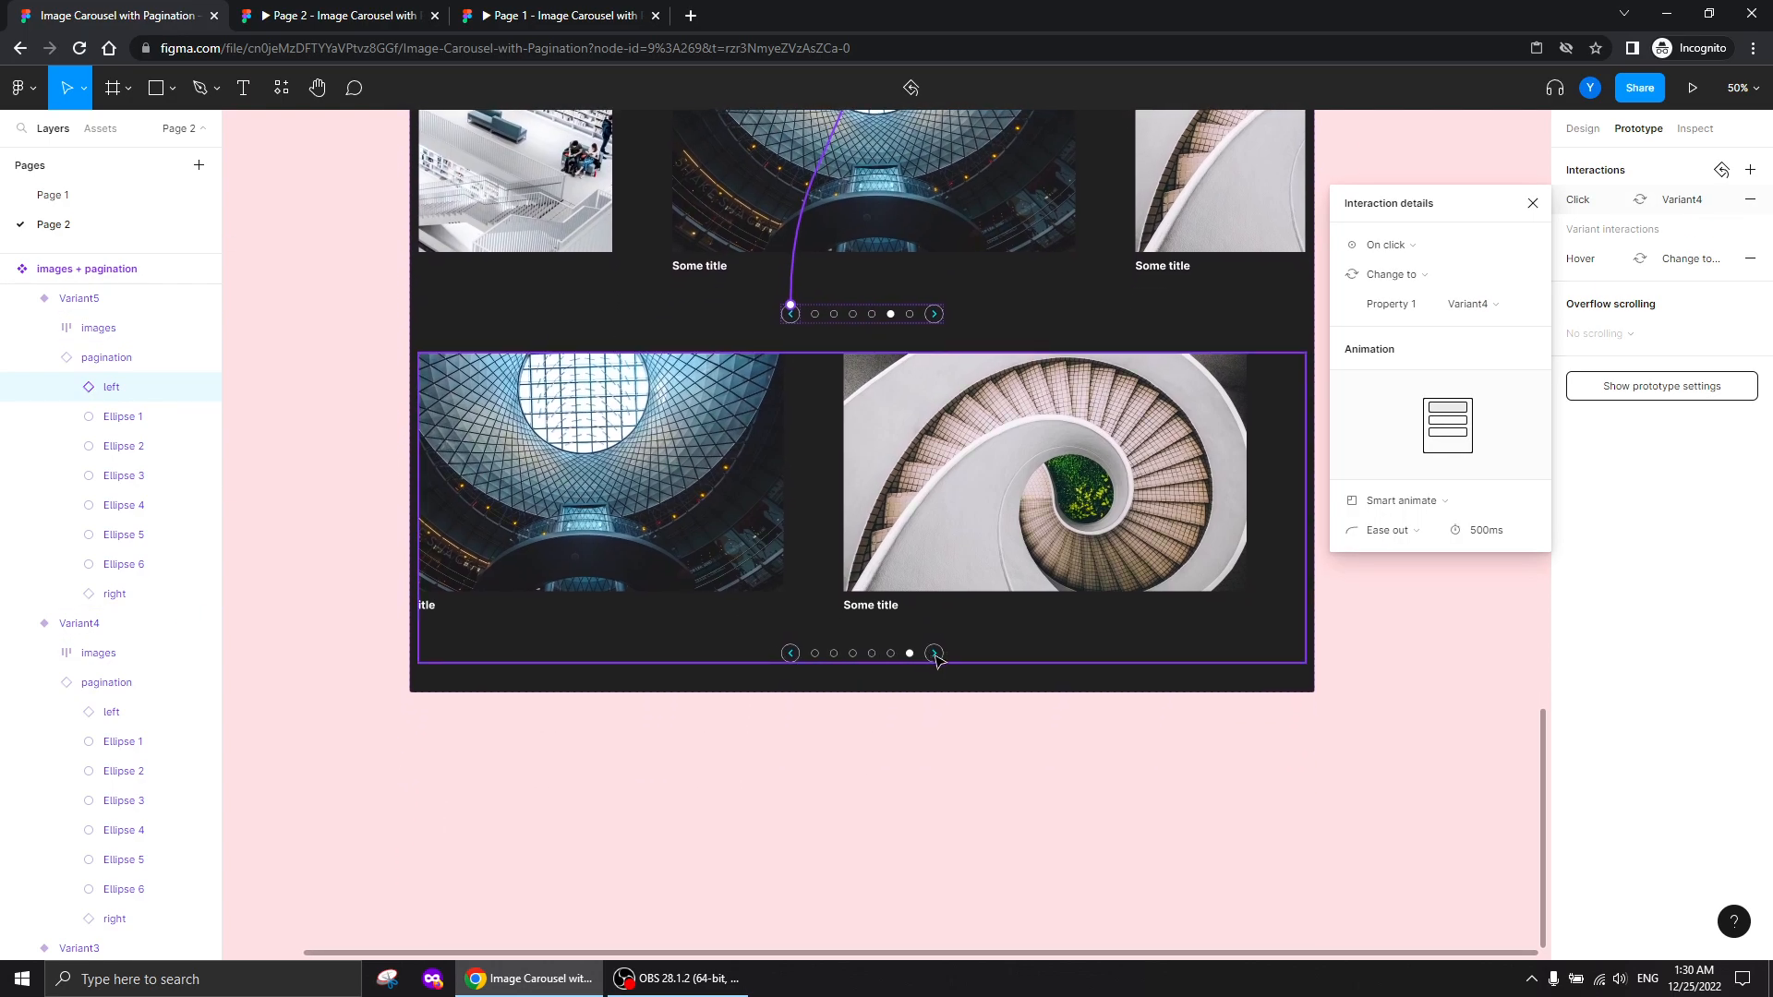
left_click(791, 652)
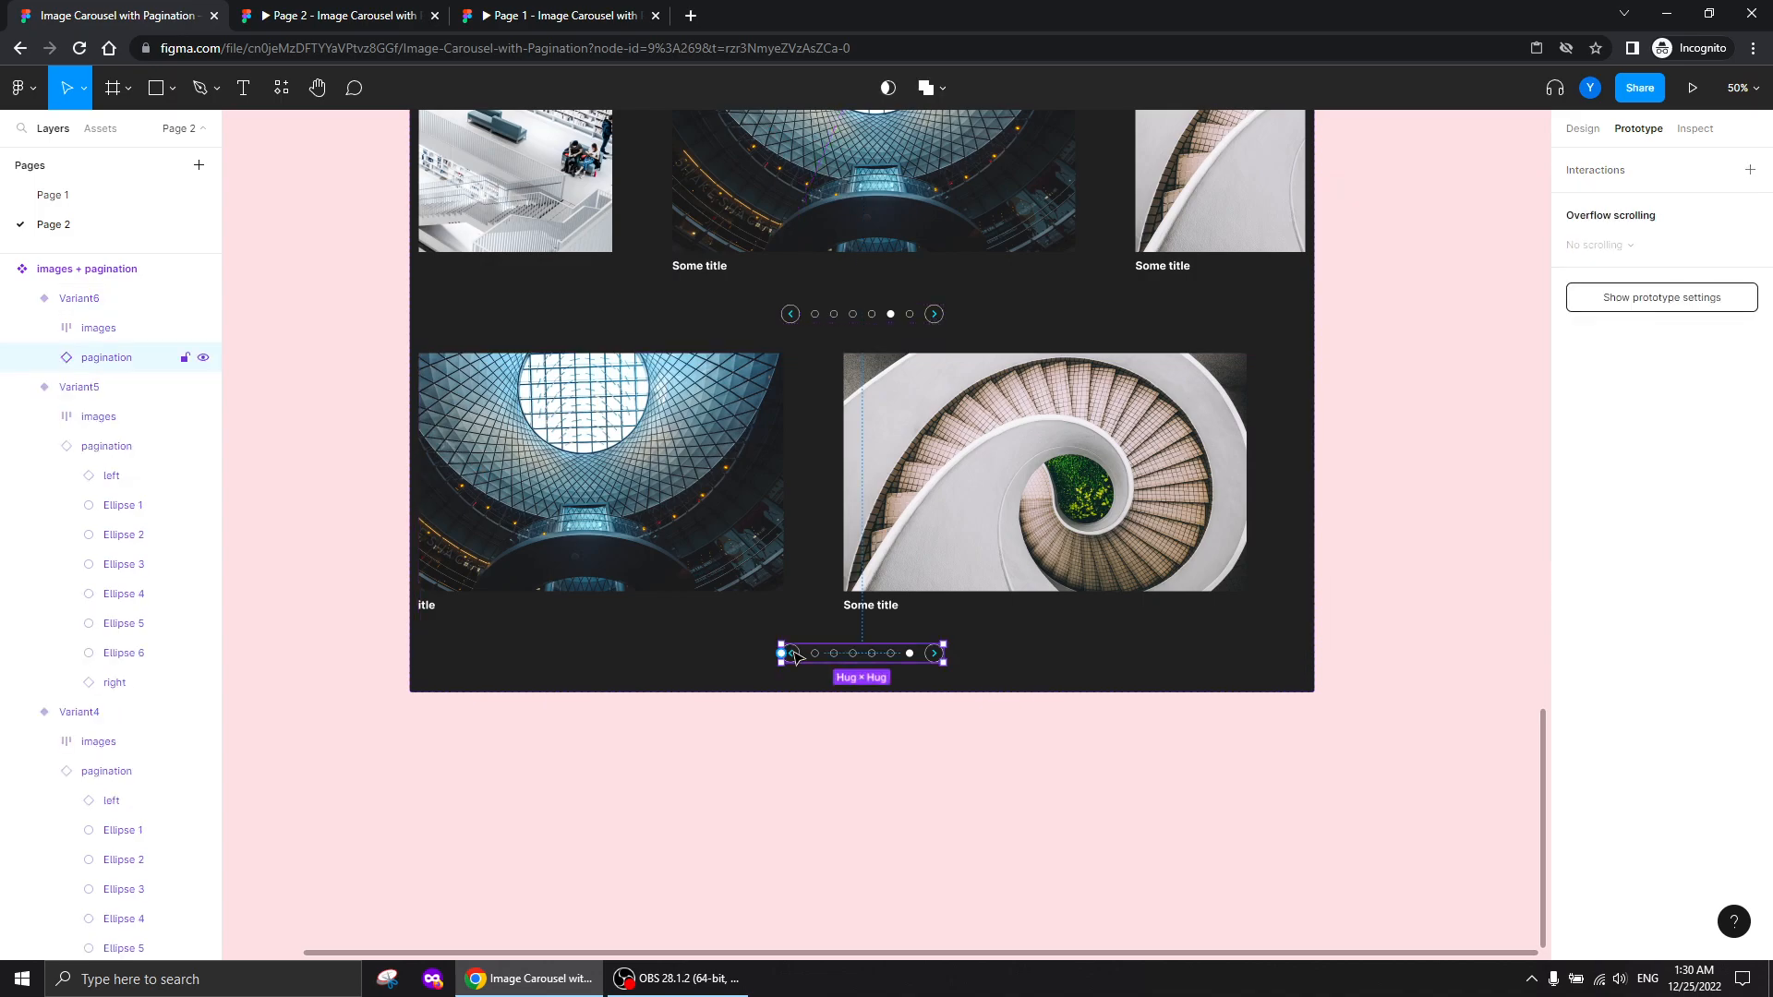
left_click_drag(799, 653, 890, 318)
Set the layer opacity of Variant6's right arrow to 0%
left_click(933, 653)
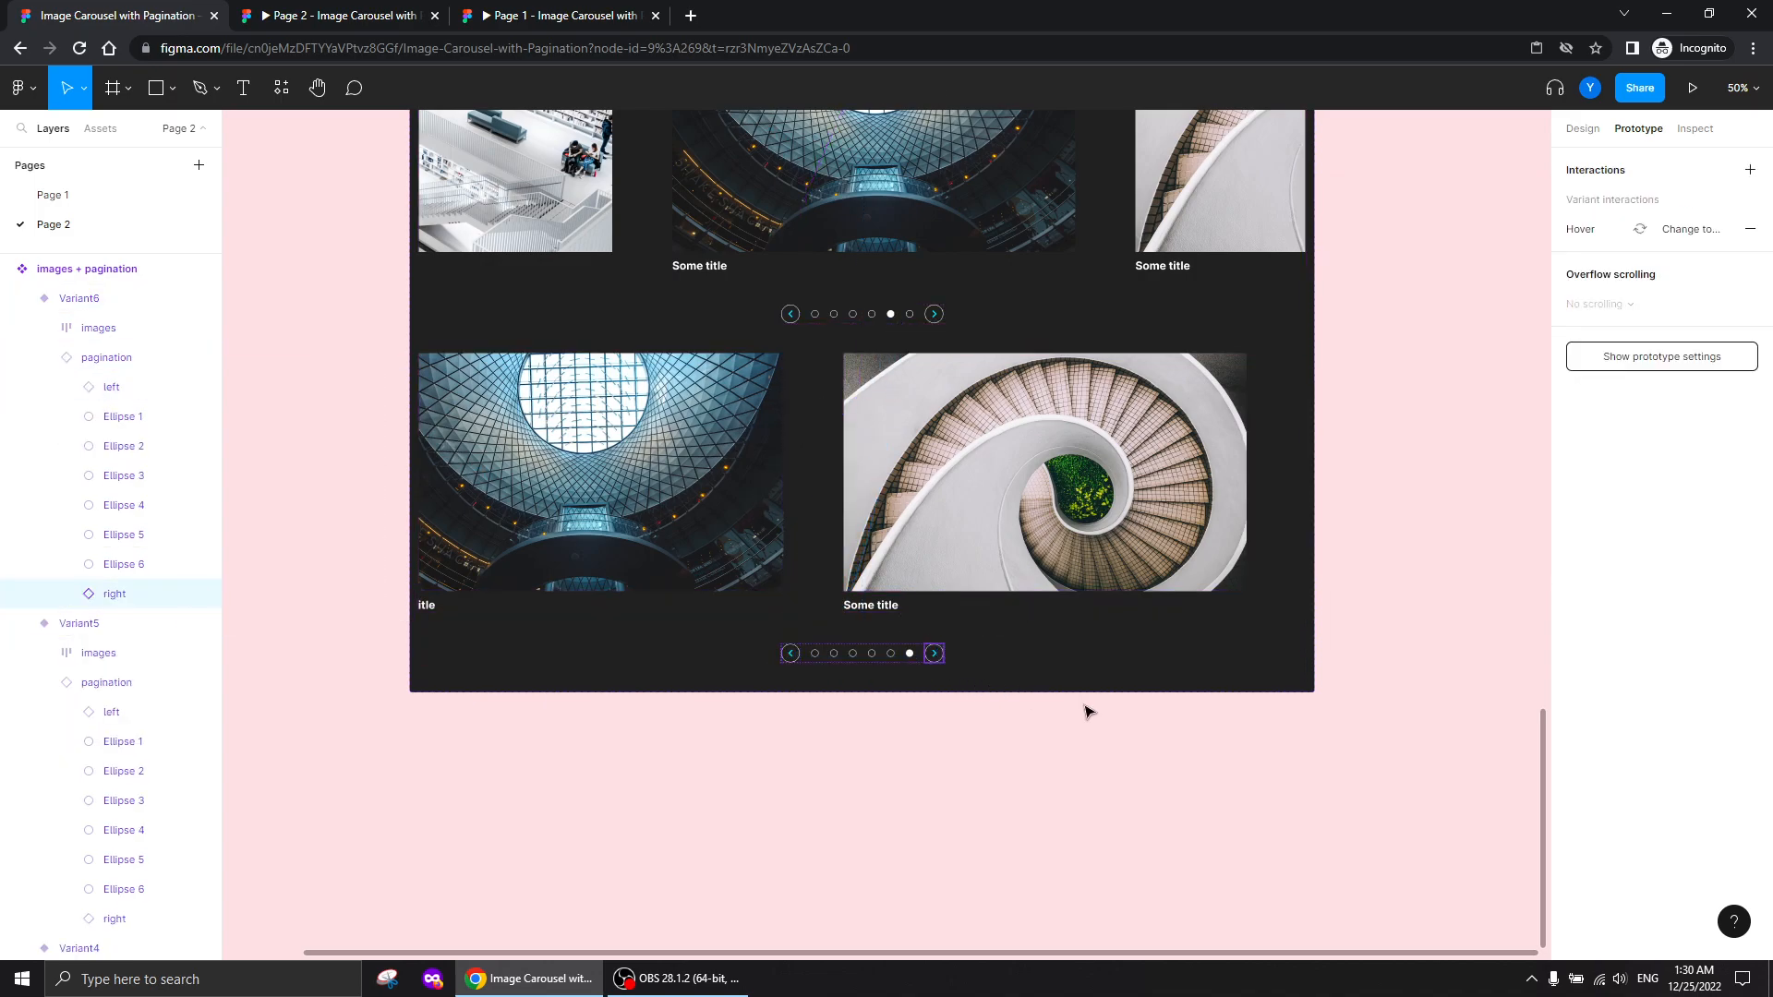
left_click(1580, 128)
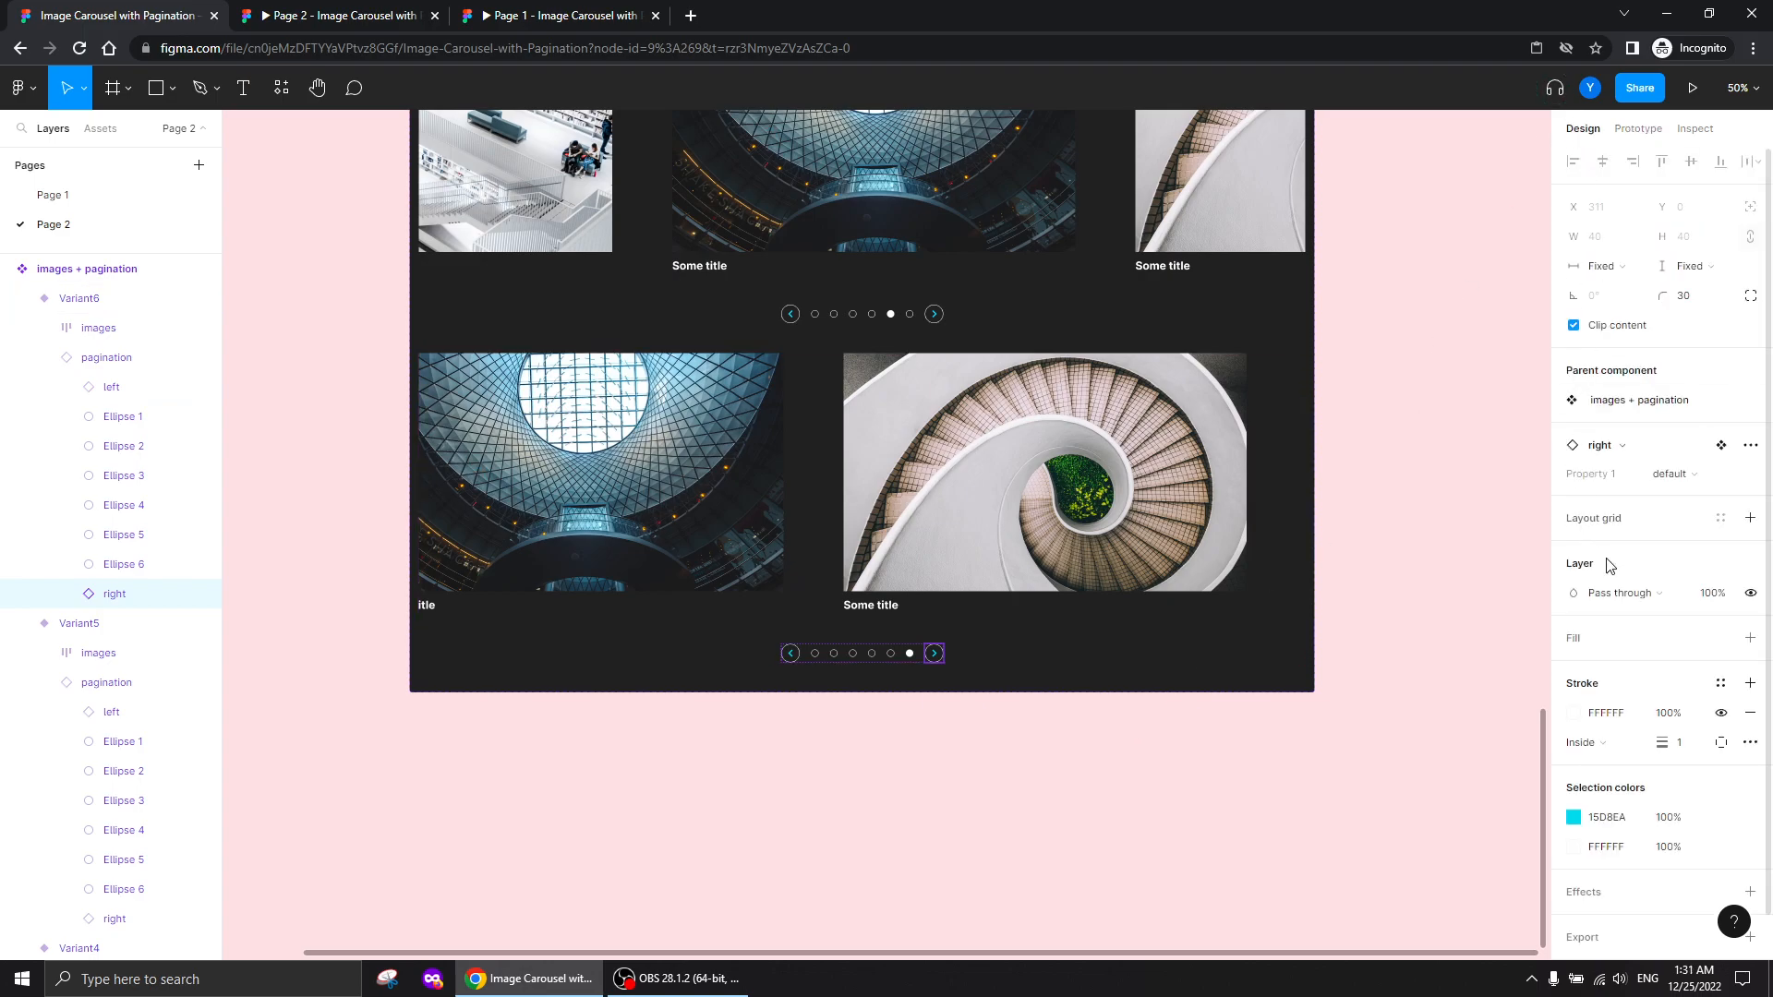
left_click(1712, 592)
type("0")
key("Return")
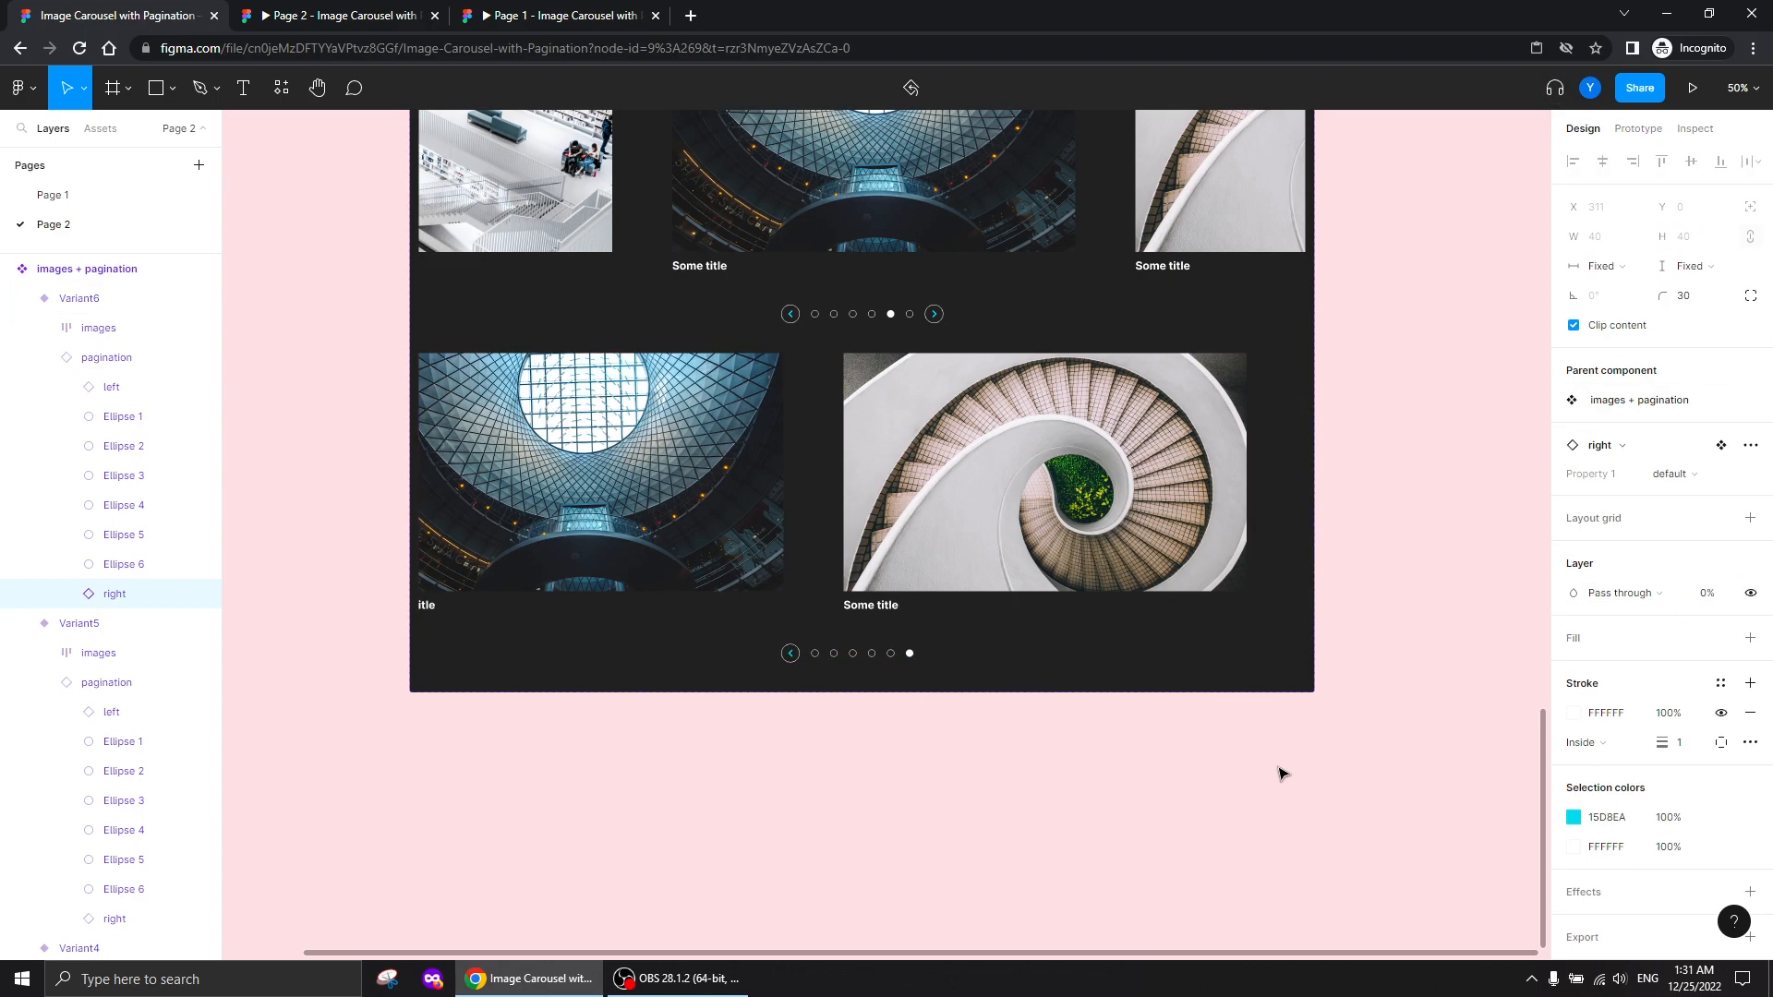
left_click(980, 781)
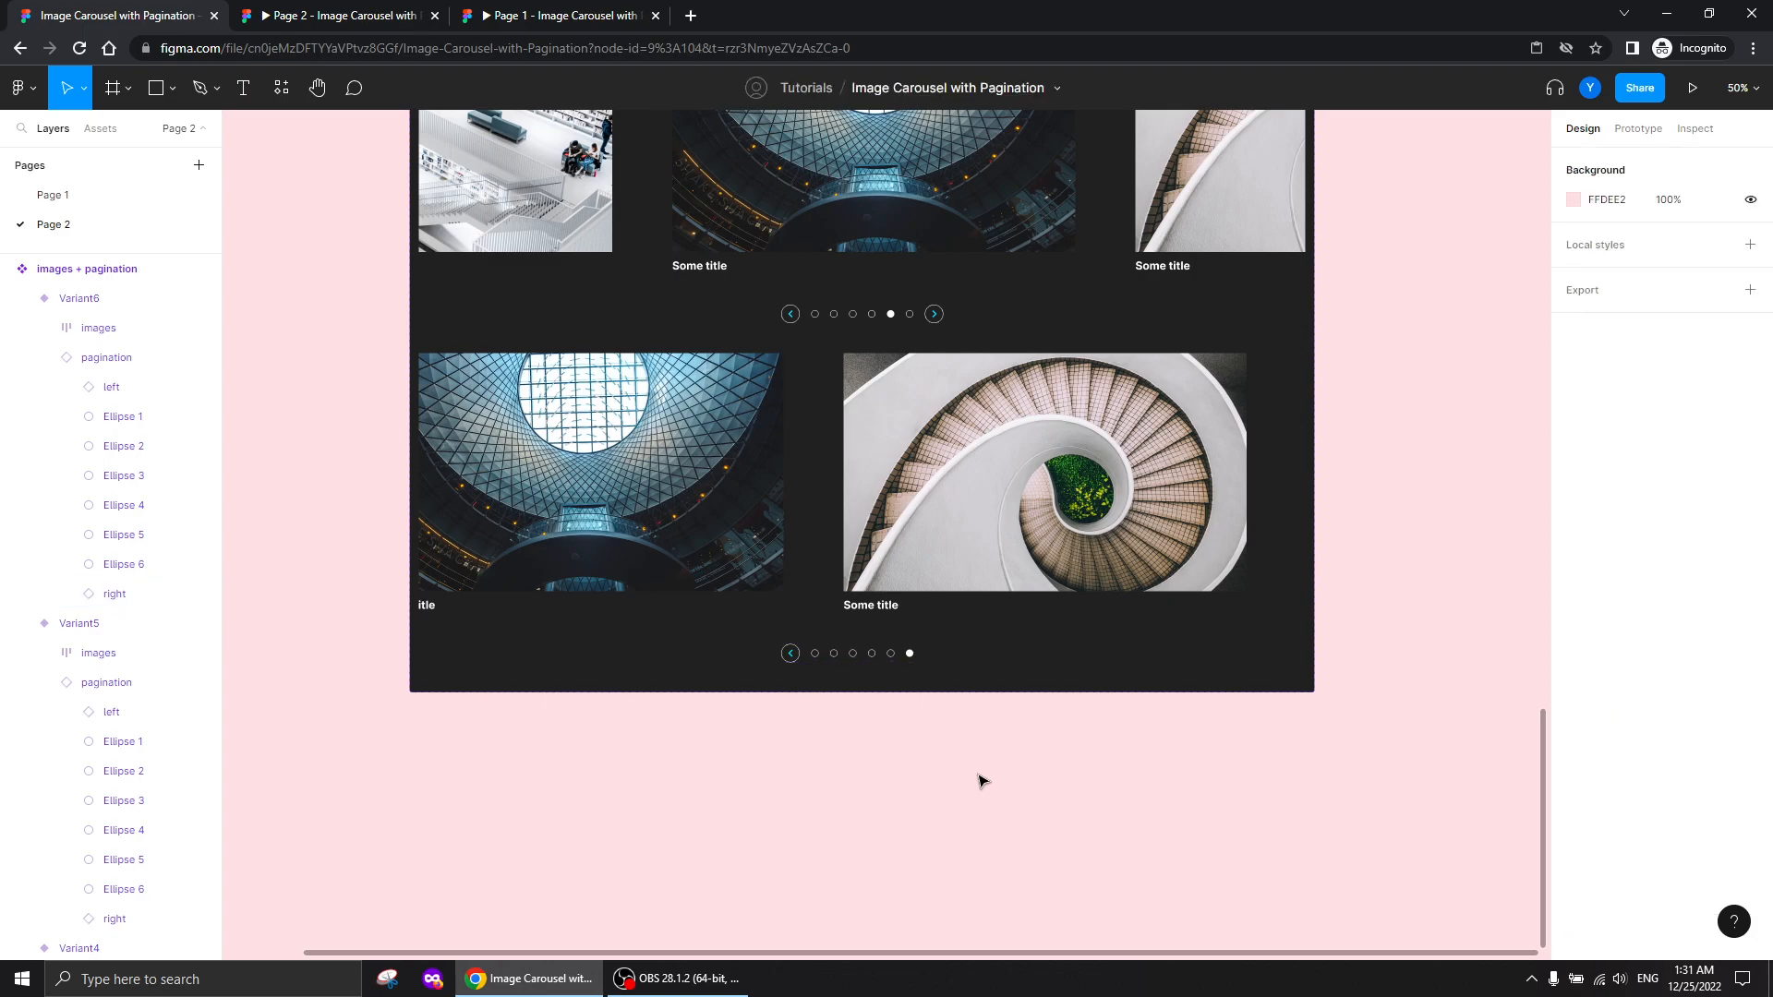
Copy the Default variant of images + pagination and paste it to replace the placeholder images + pagination frame in Frame 1
scroll(507, 748, "up", 10)
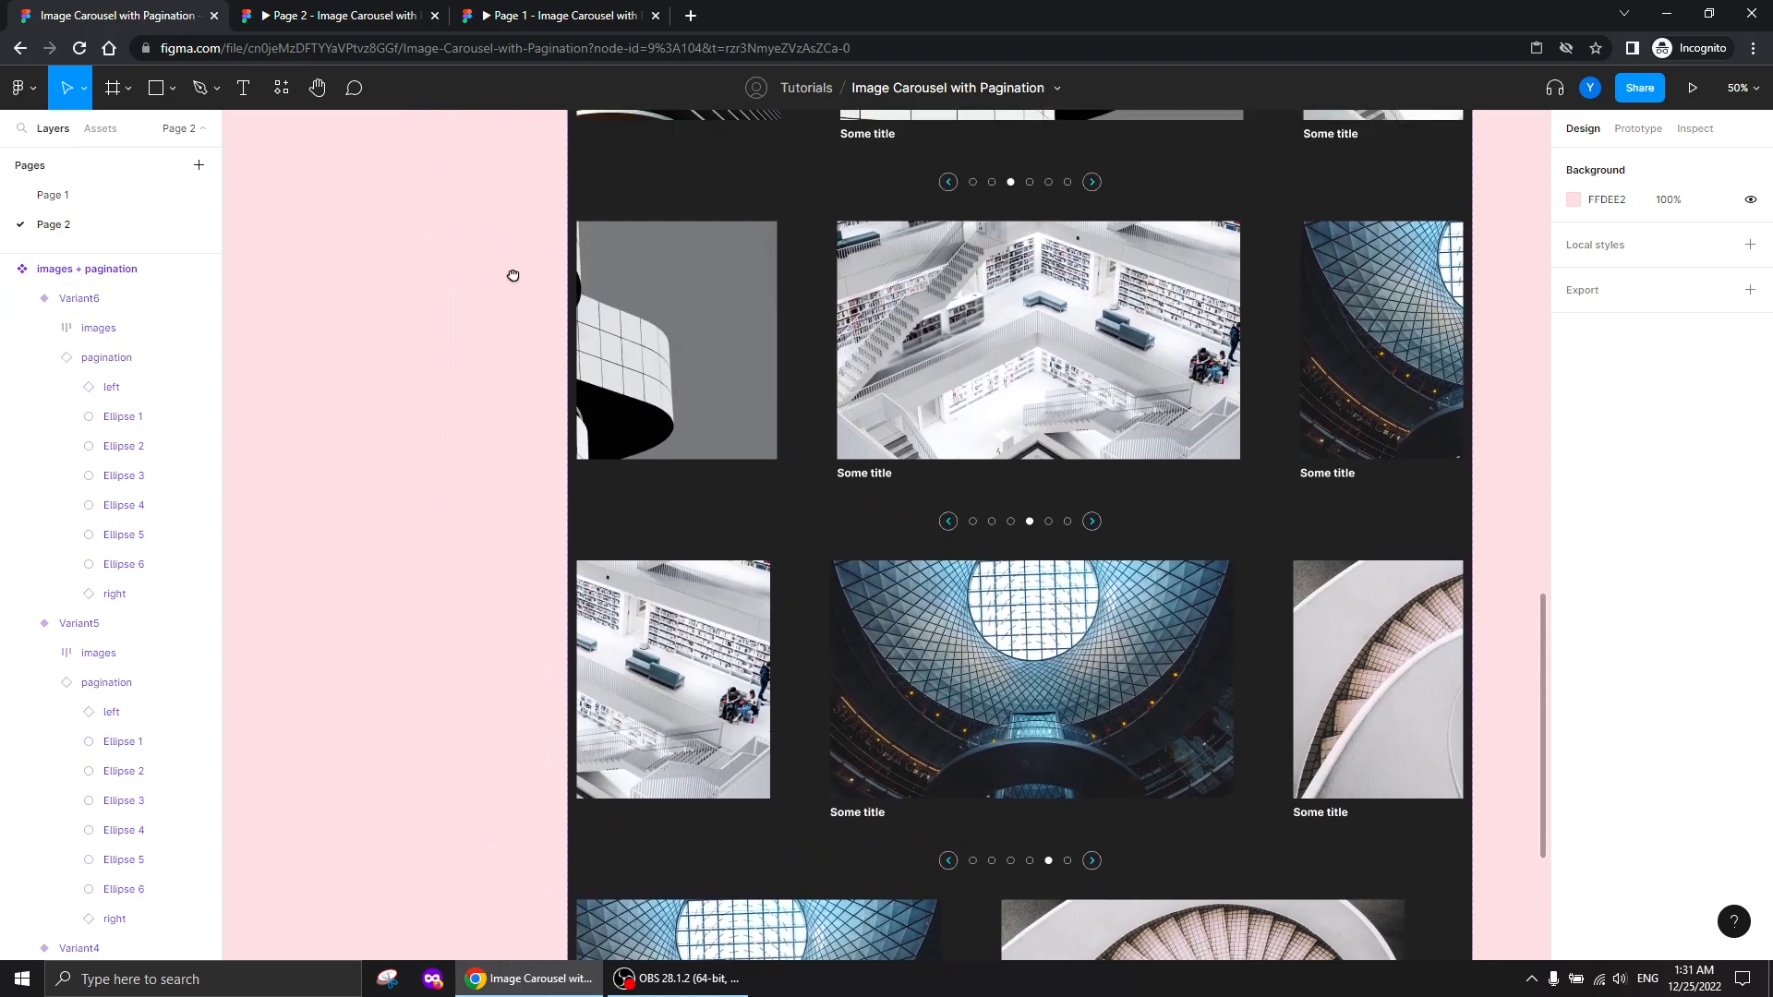
scroll(479, 417, "up", 8)
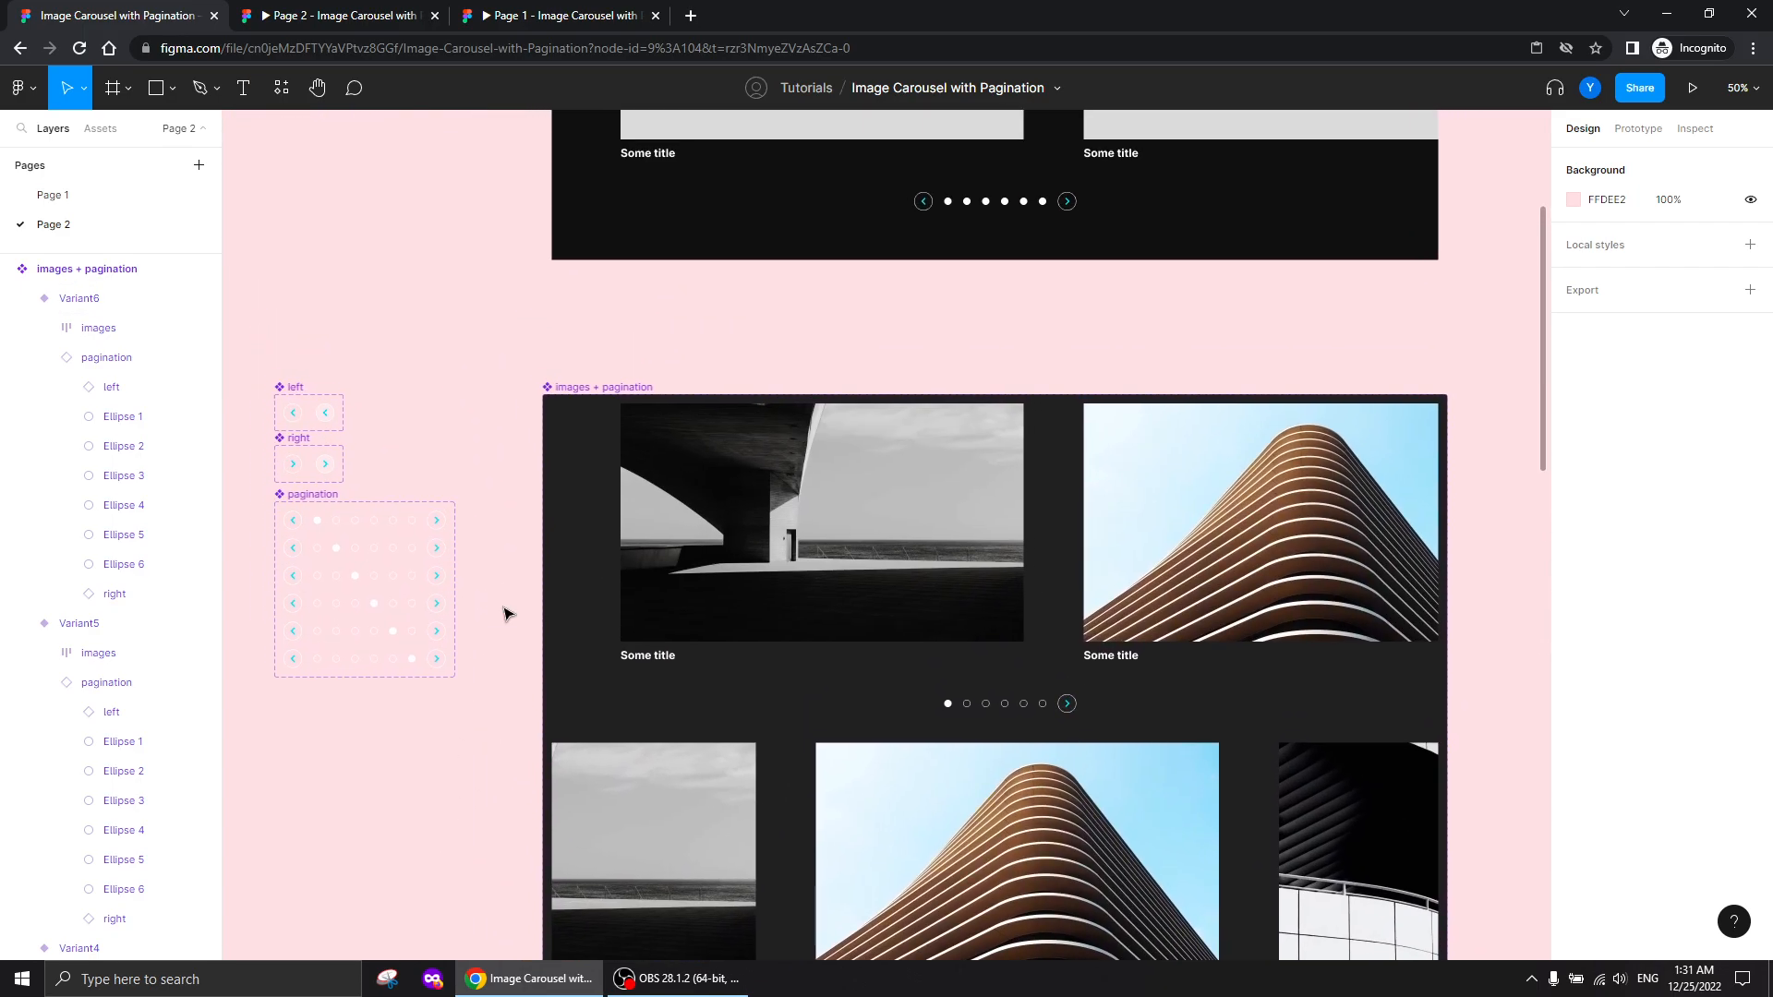
left_click_drag(512, 397, 464, 461)
left_click(655, 534)
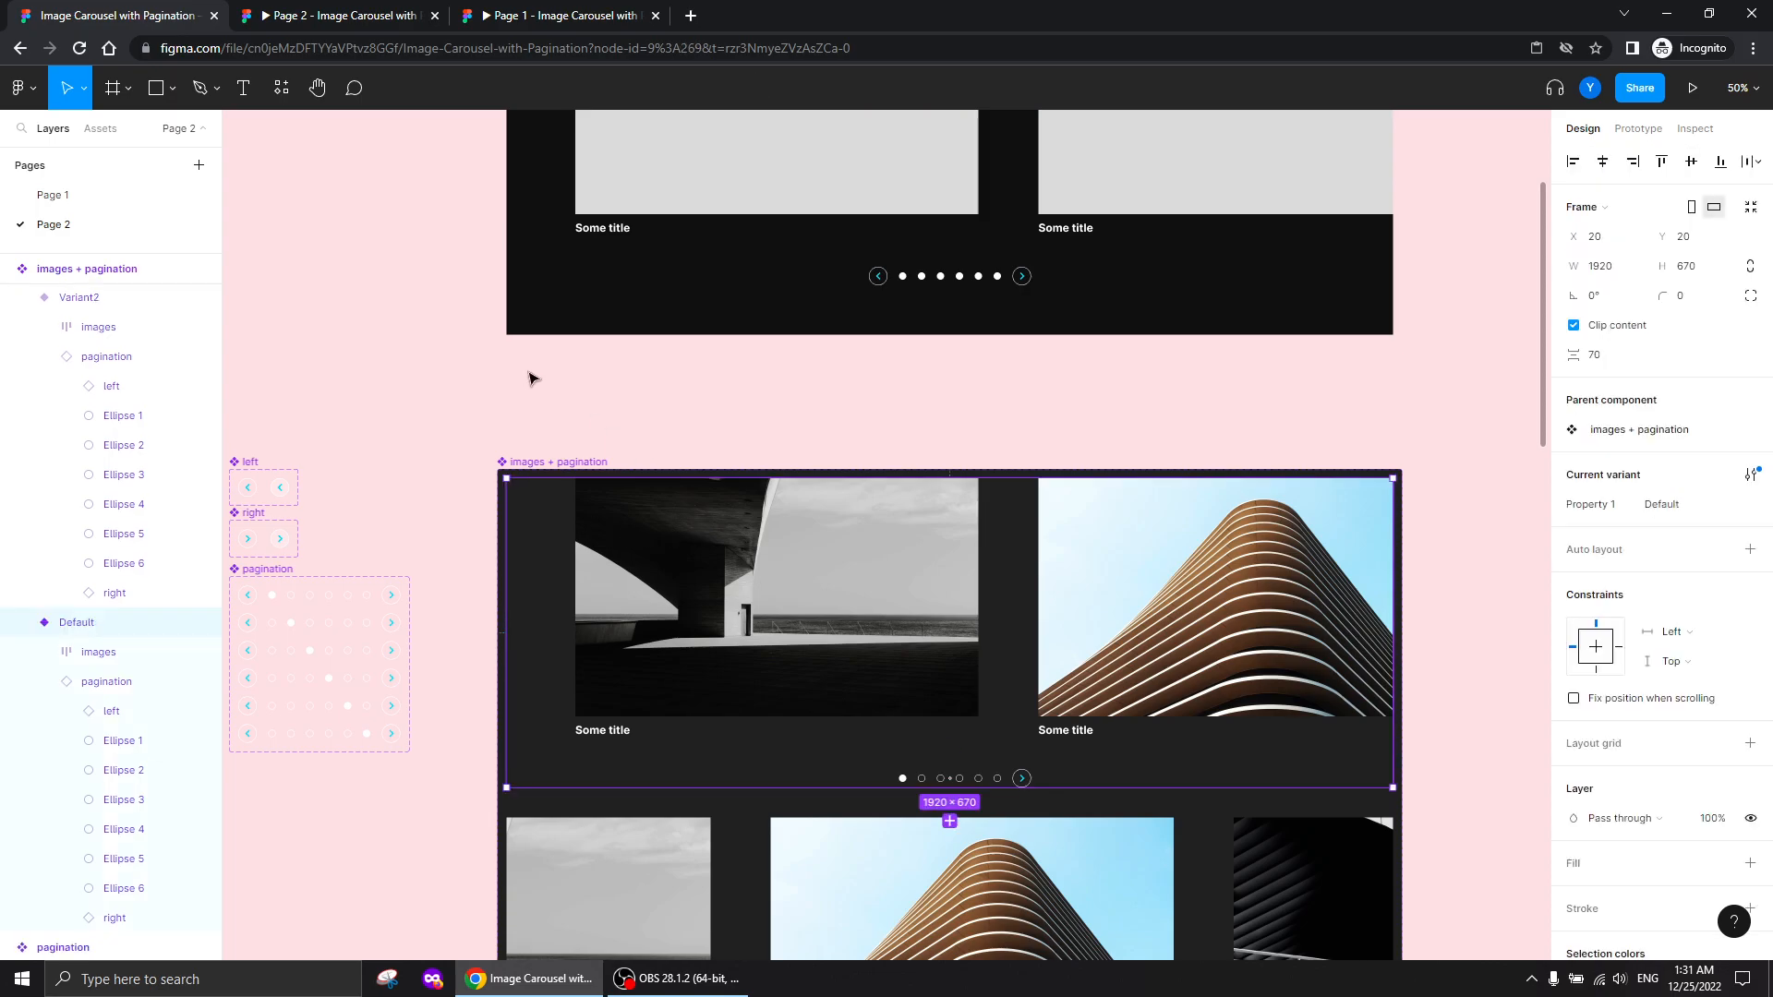
scroll(533, 379, "up", 5)
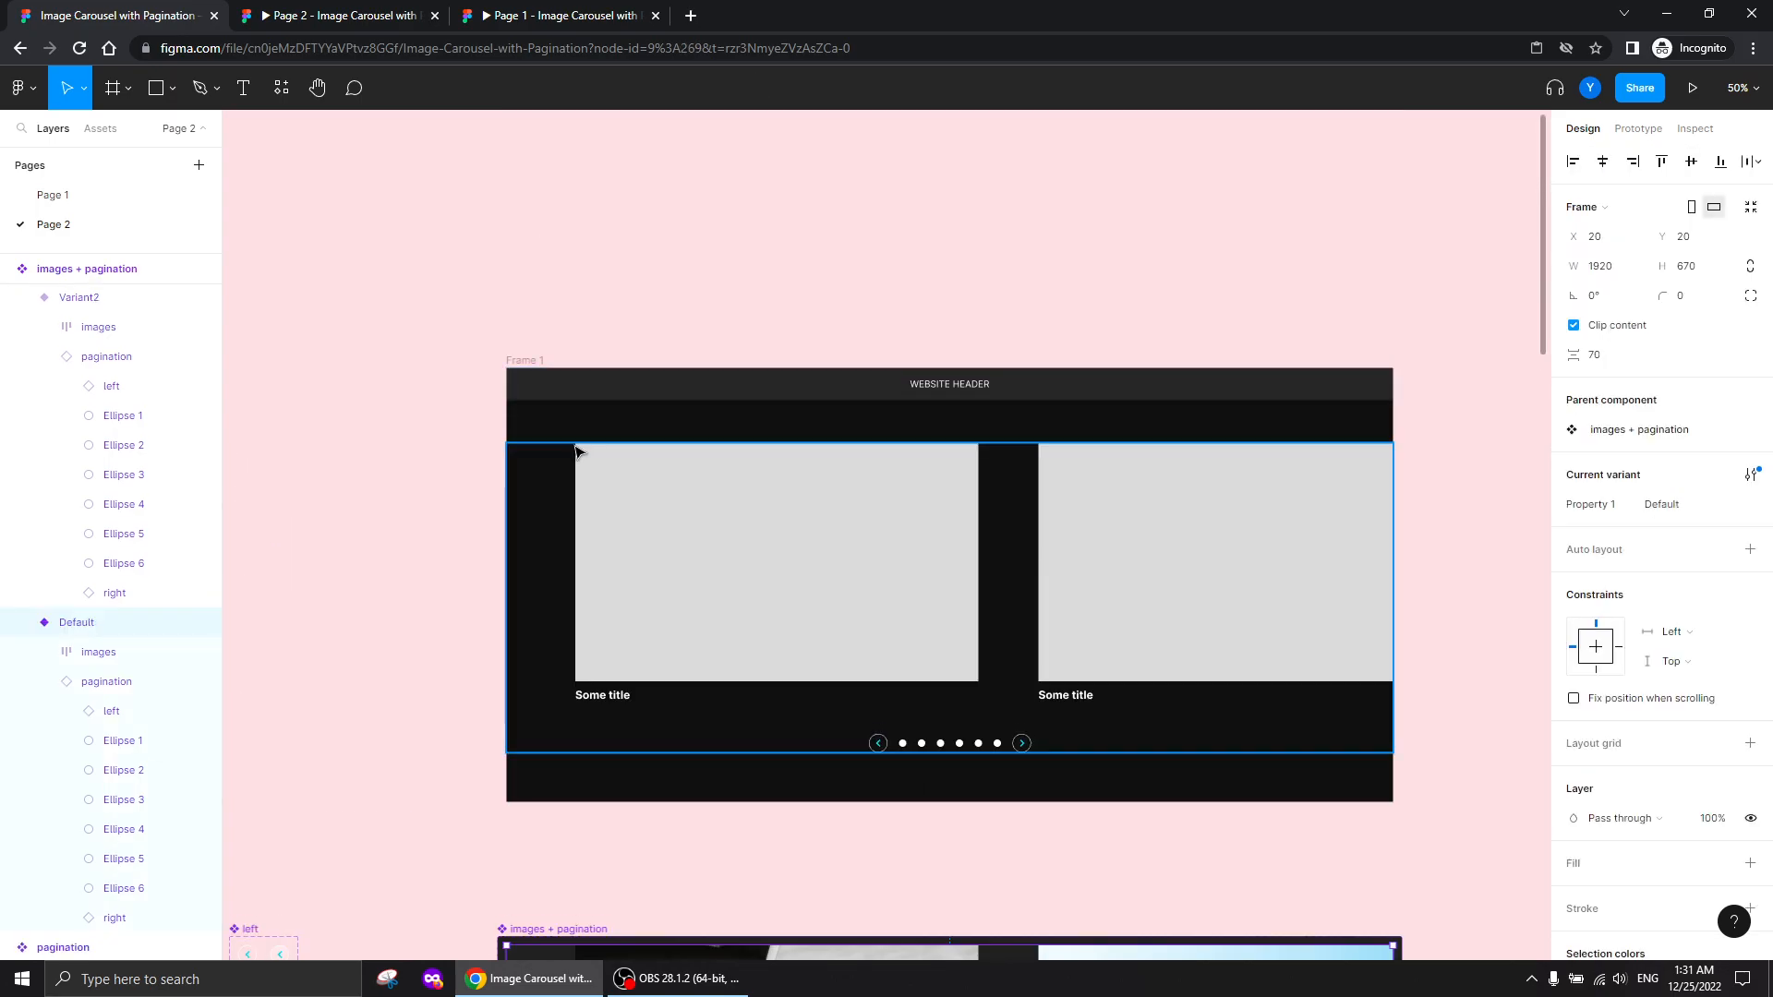
left_click(903, 526)
right_click(795, 515)
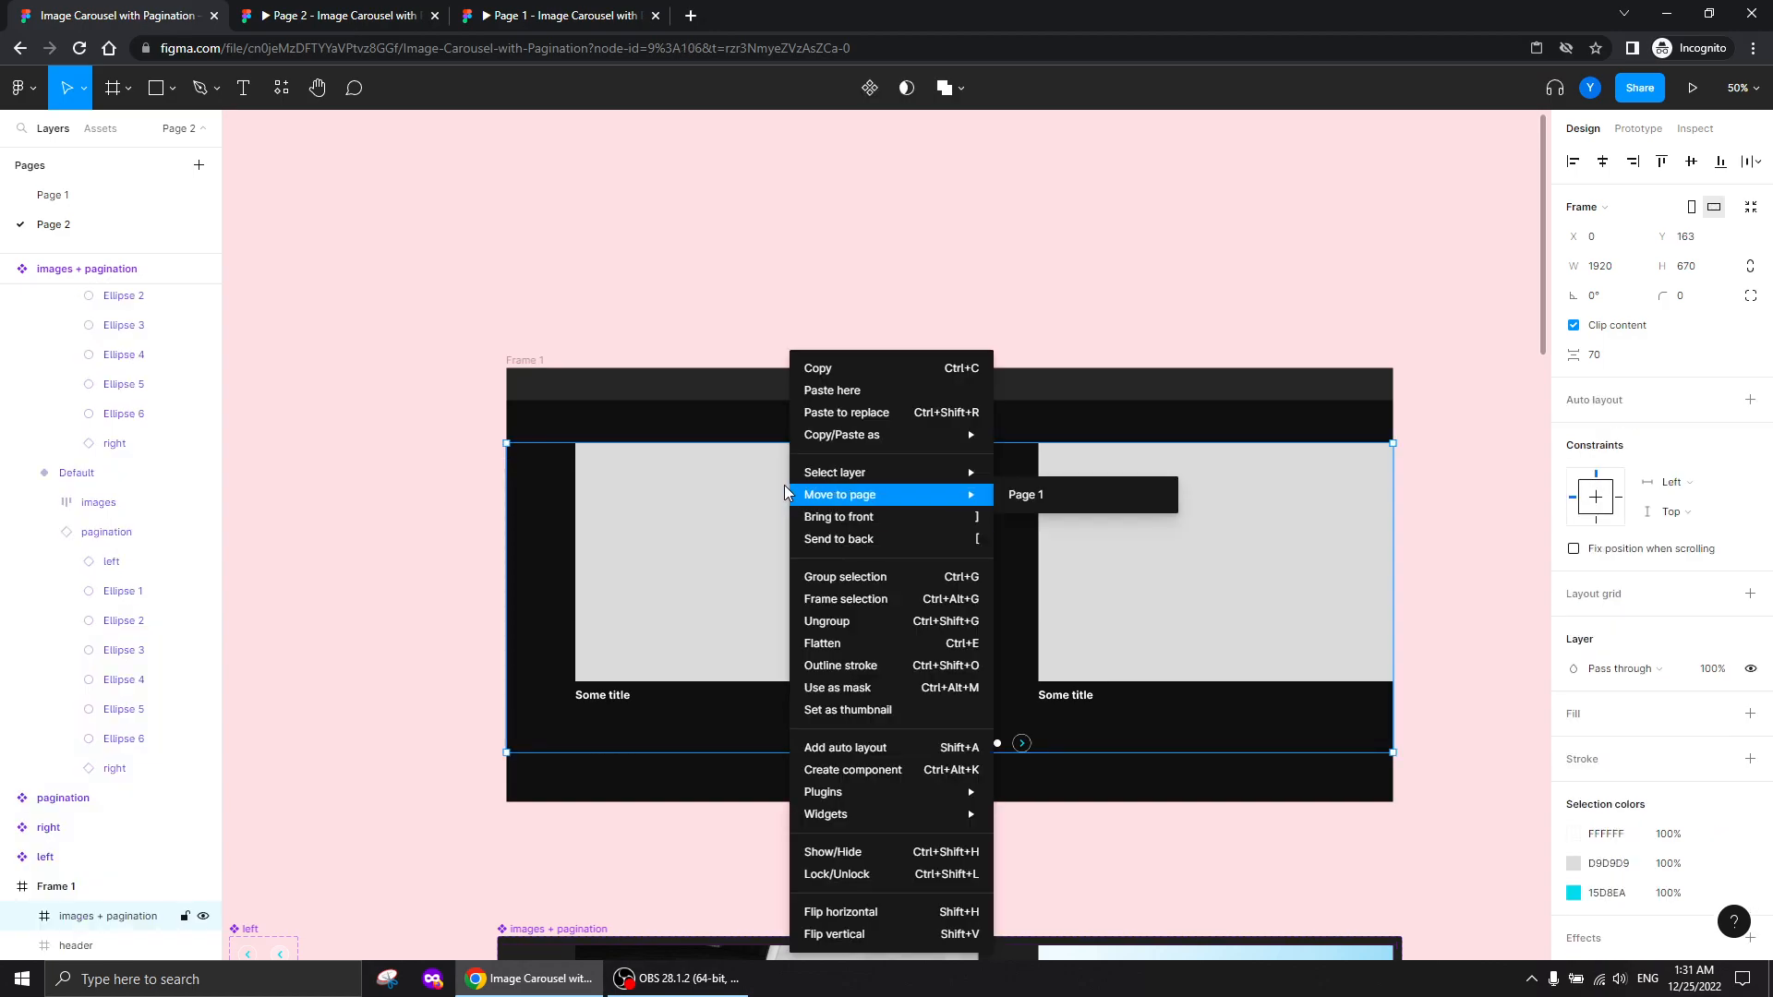
left_click(828, 417)
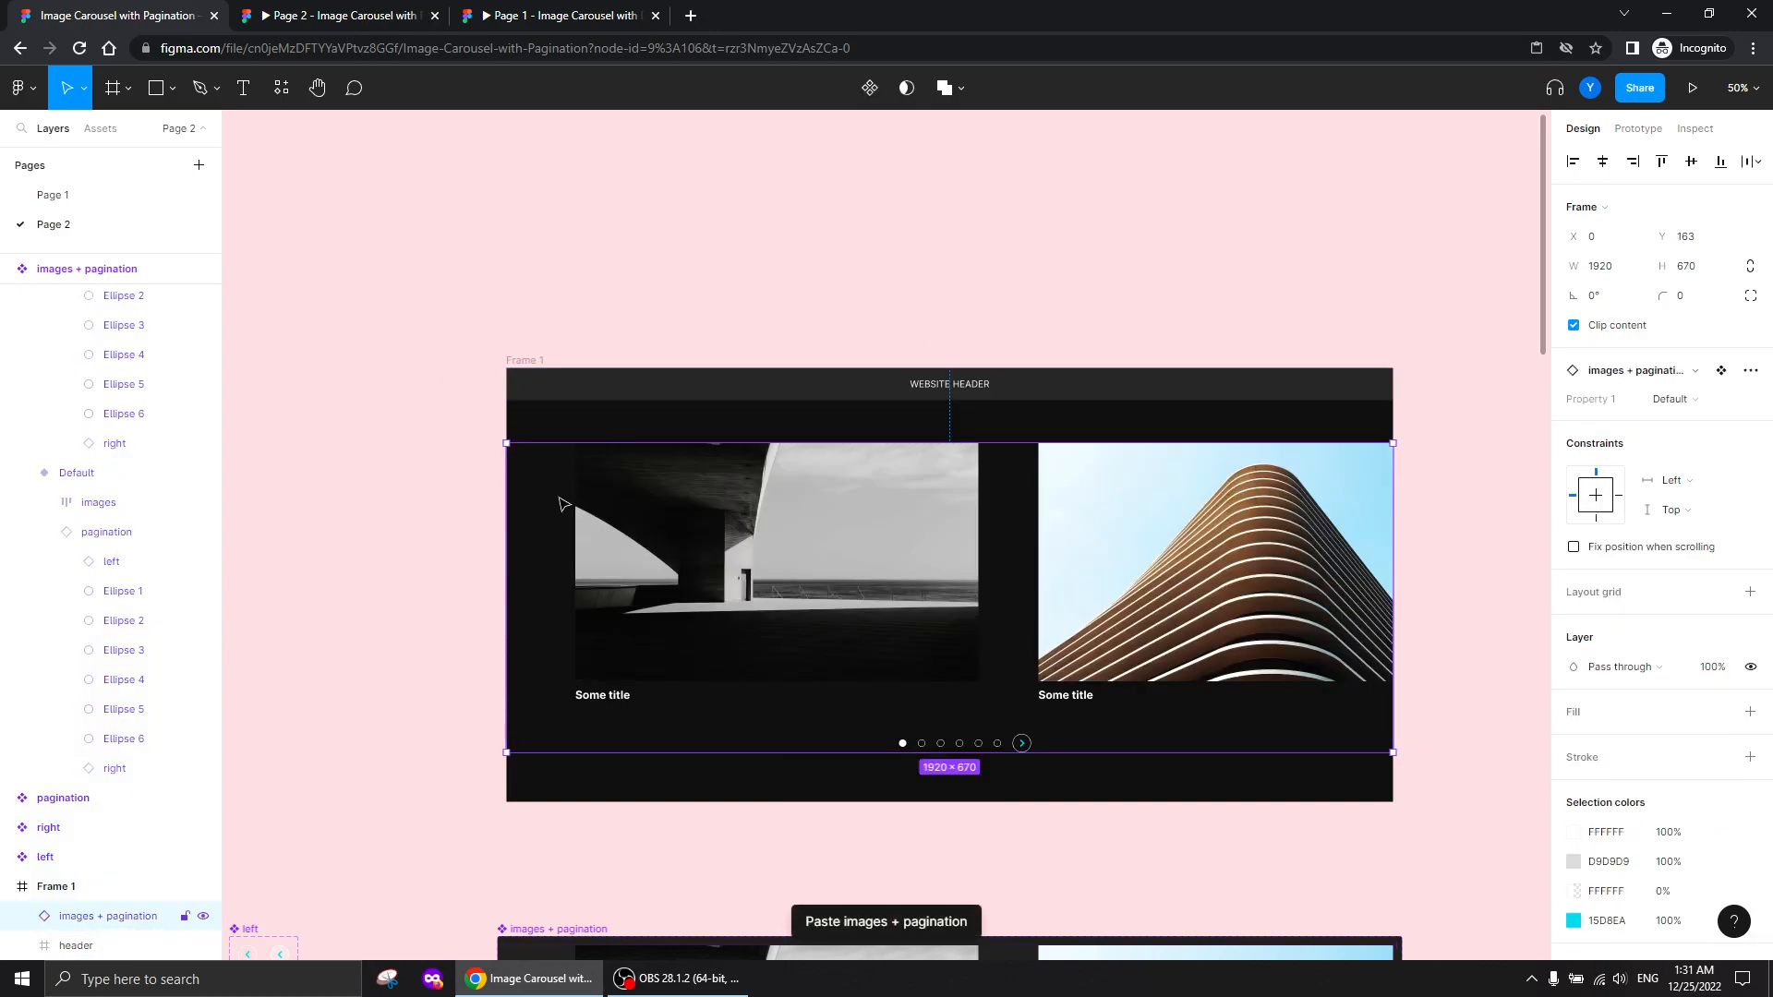
Close the two old prototype preview tabs and present Frame 1 in a new prototype preview
left_click(514, 363)
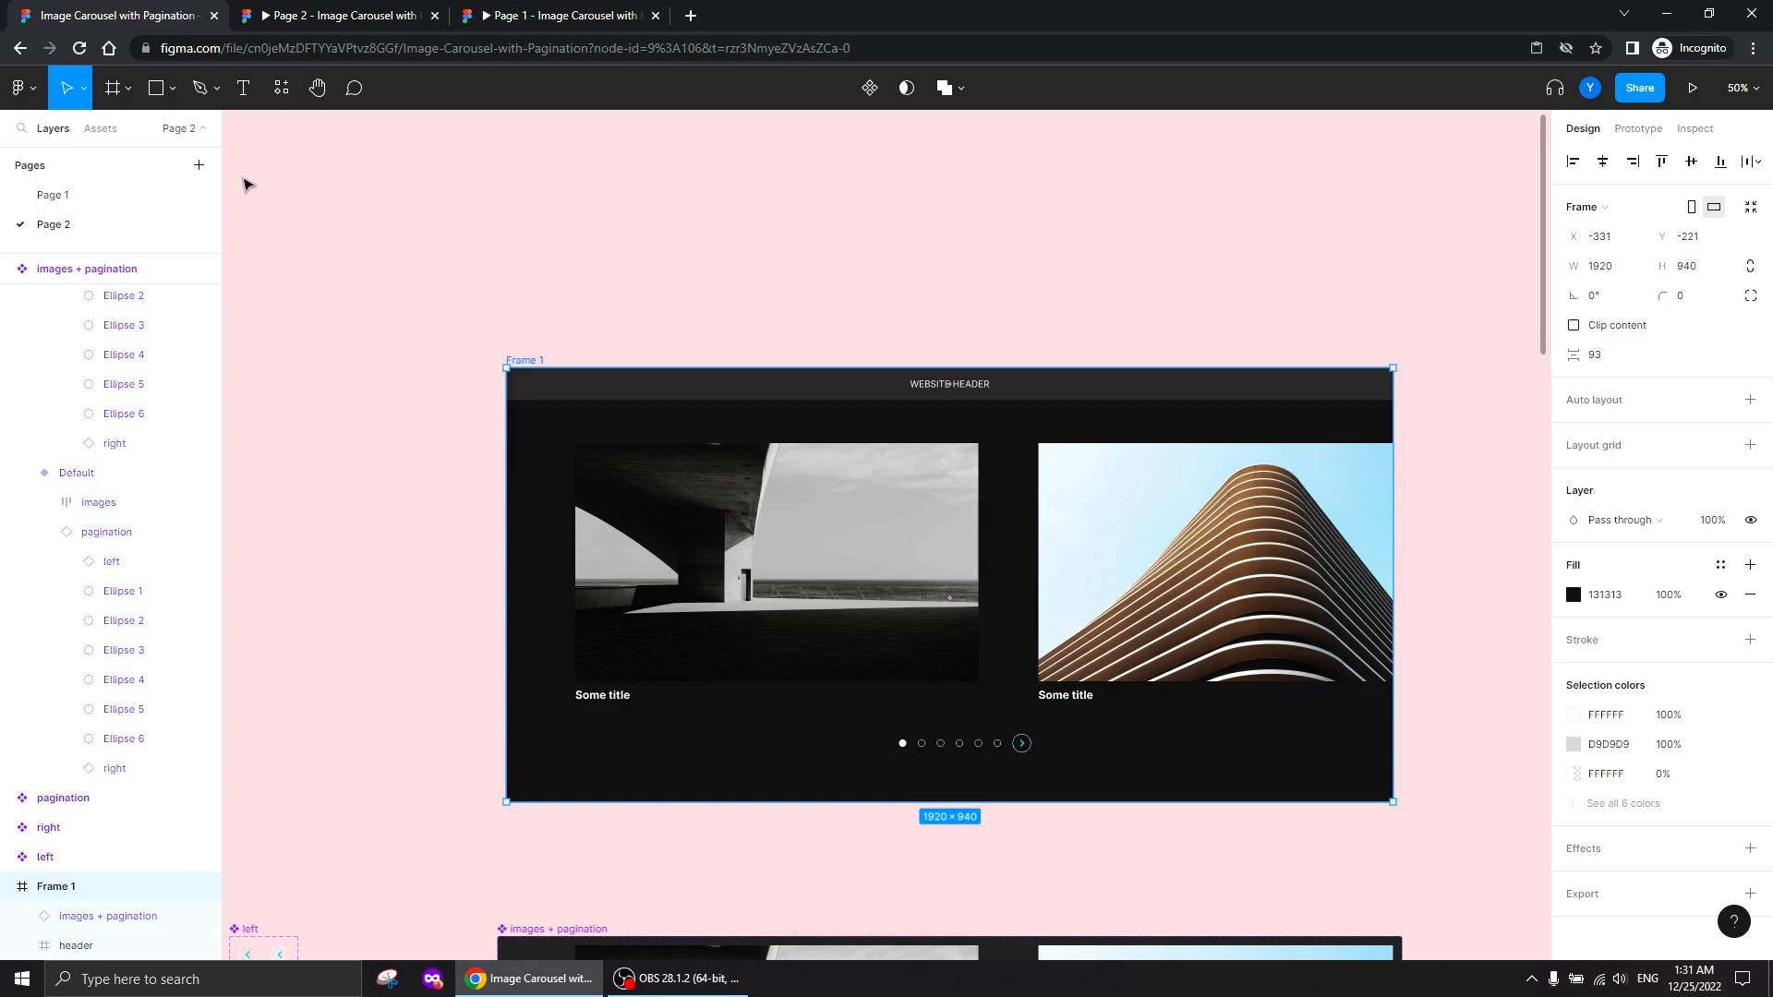
left_click(655, 16)
left_click(435, 16)
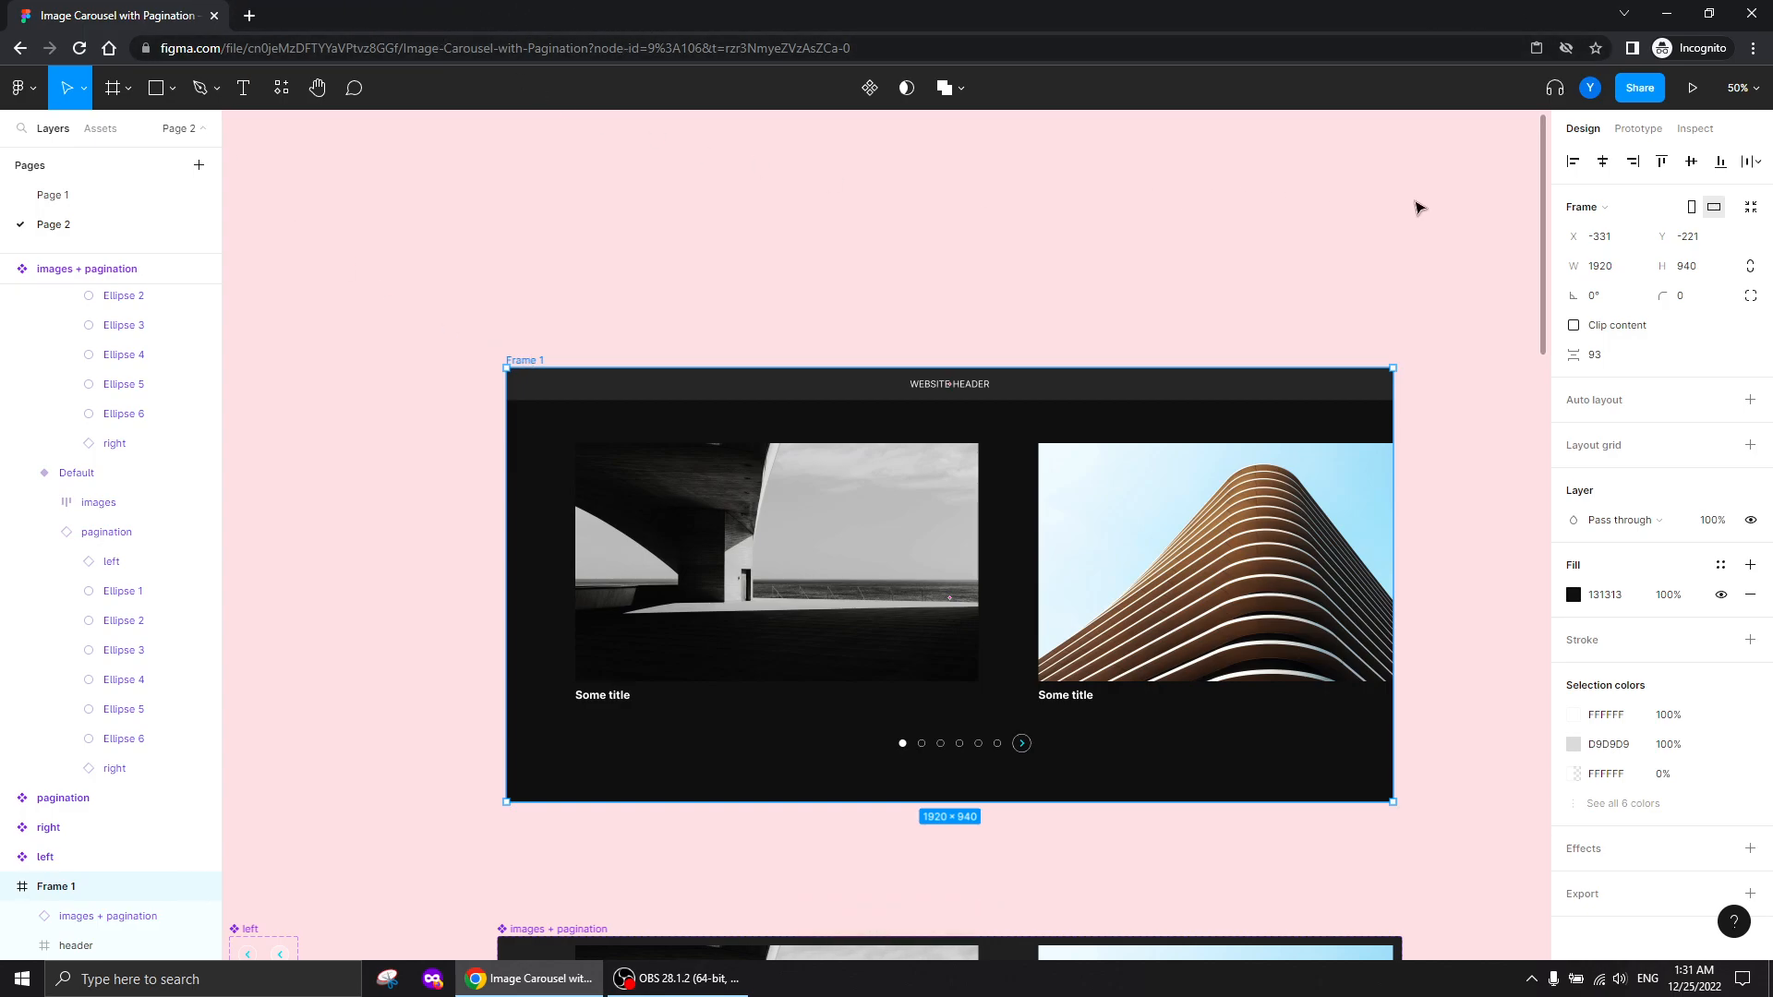
left_click(1690, 90)
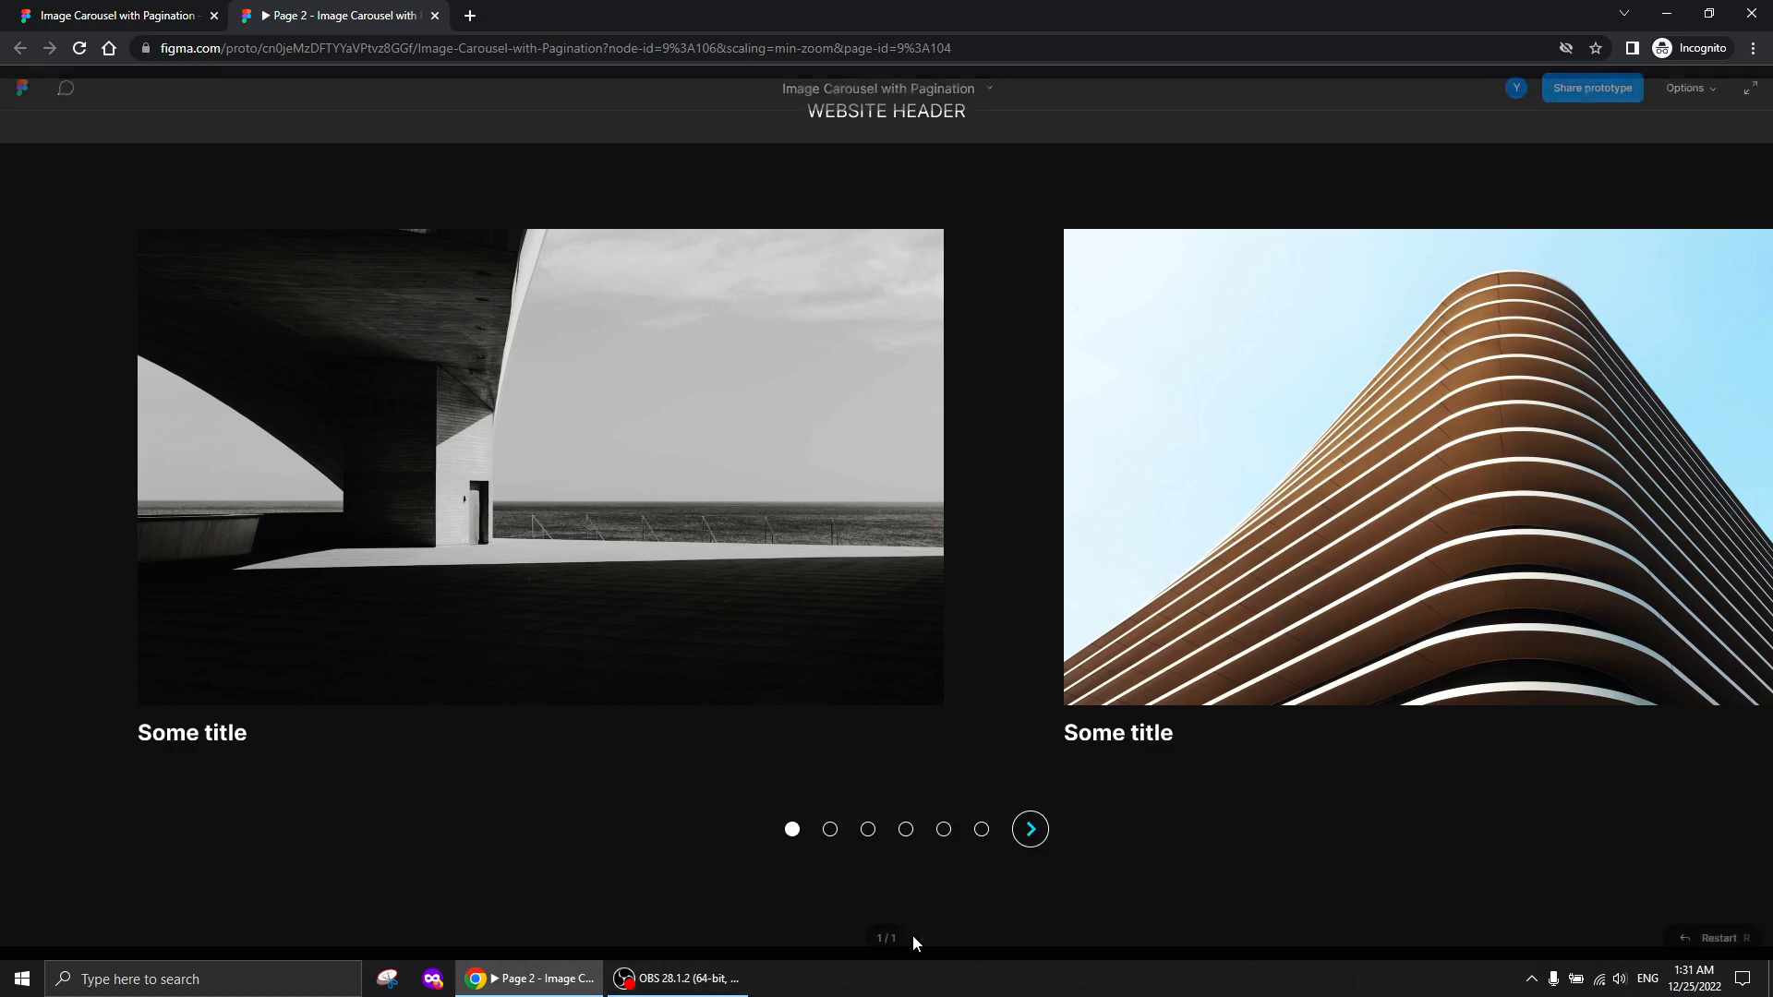
Test both carousel arrows in the preview, going back and forth, through to the sixth image and back to the first
left_click(1023, 846)
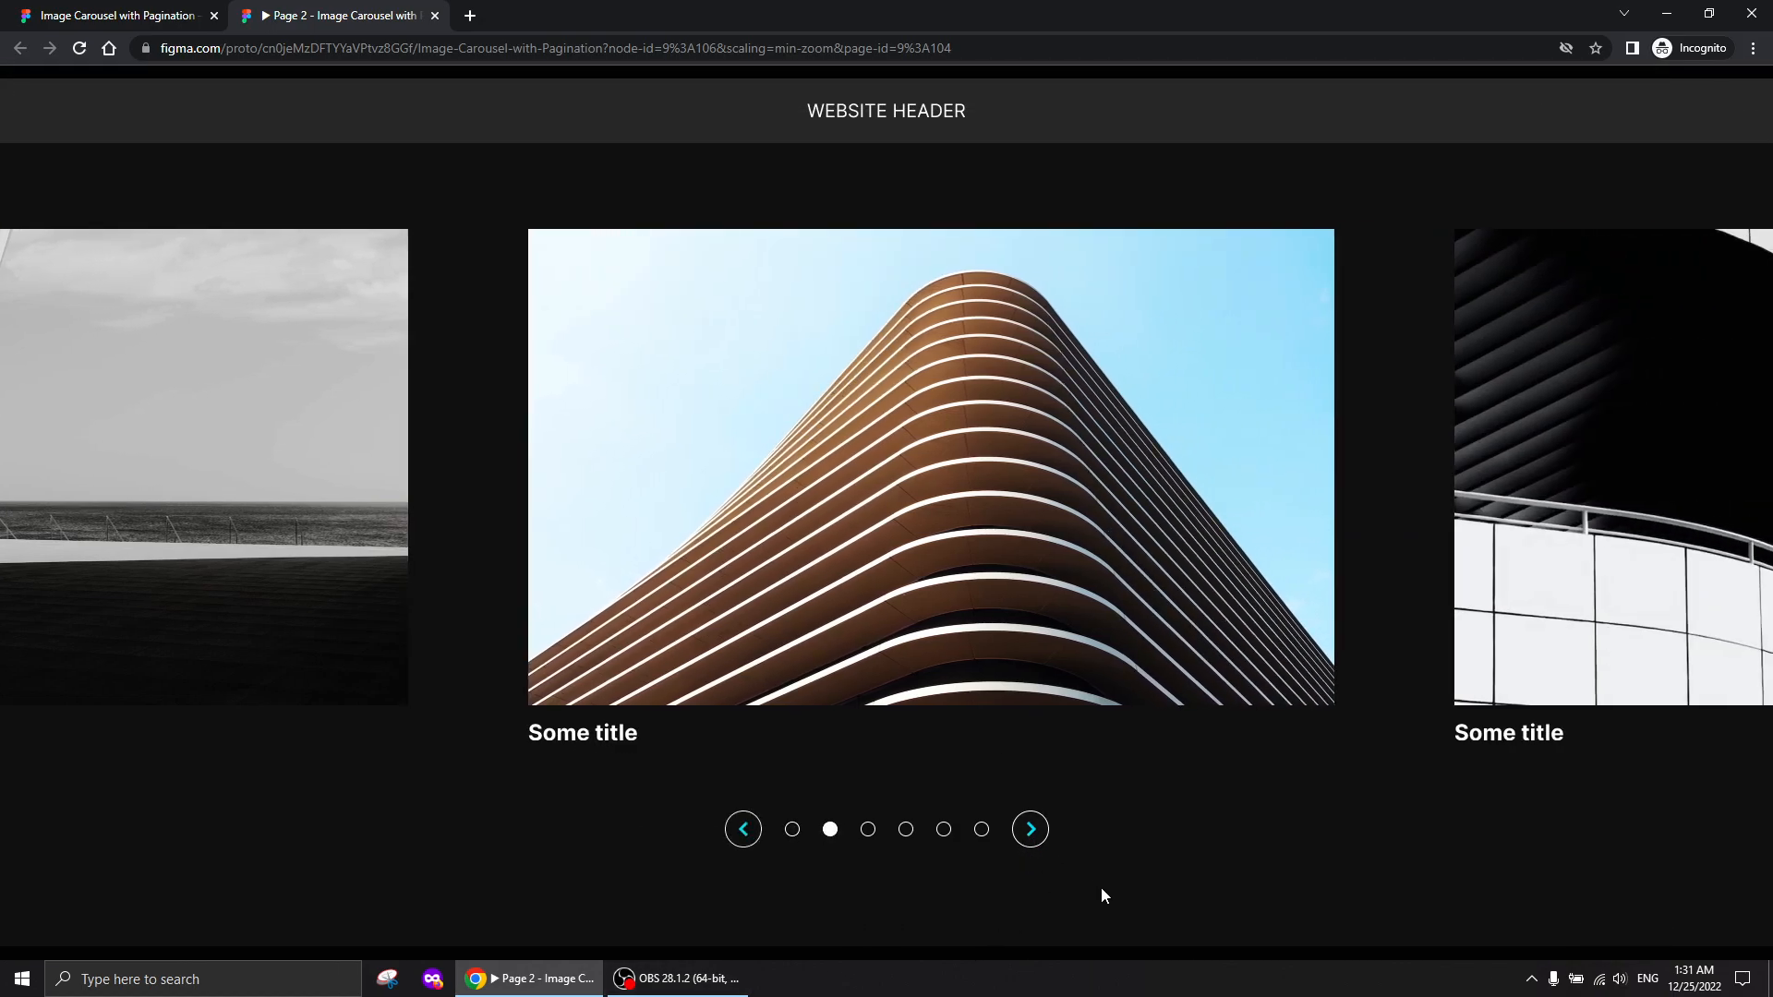
left_click(1030, 837)
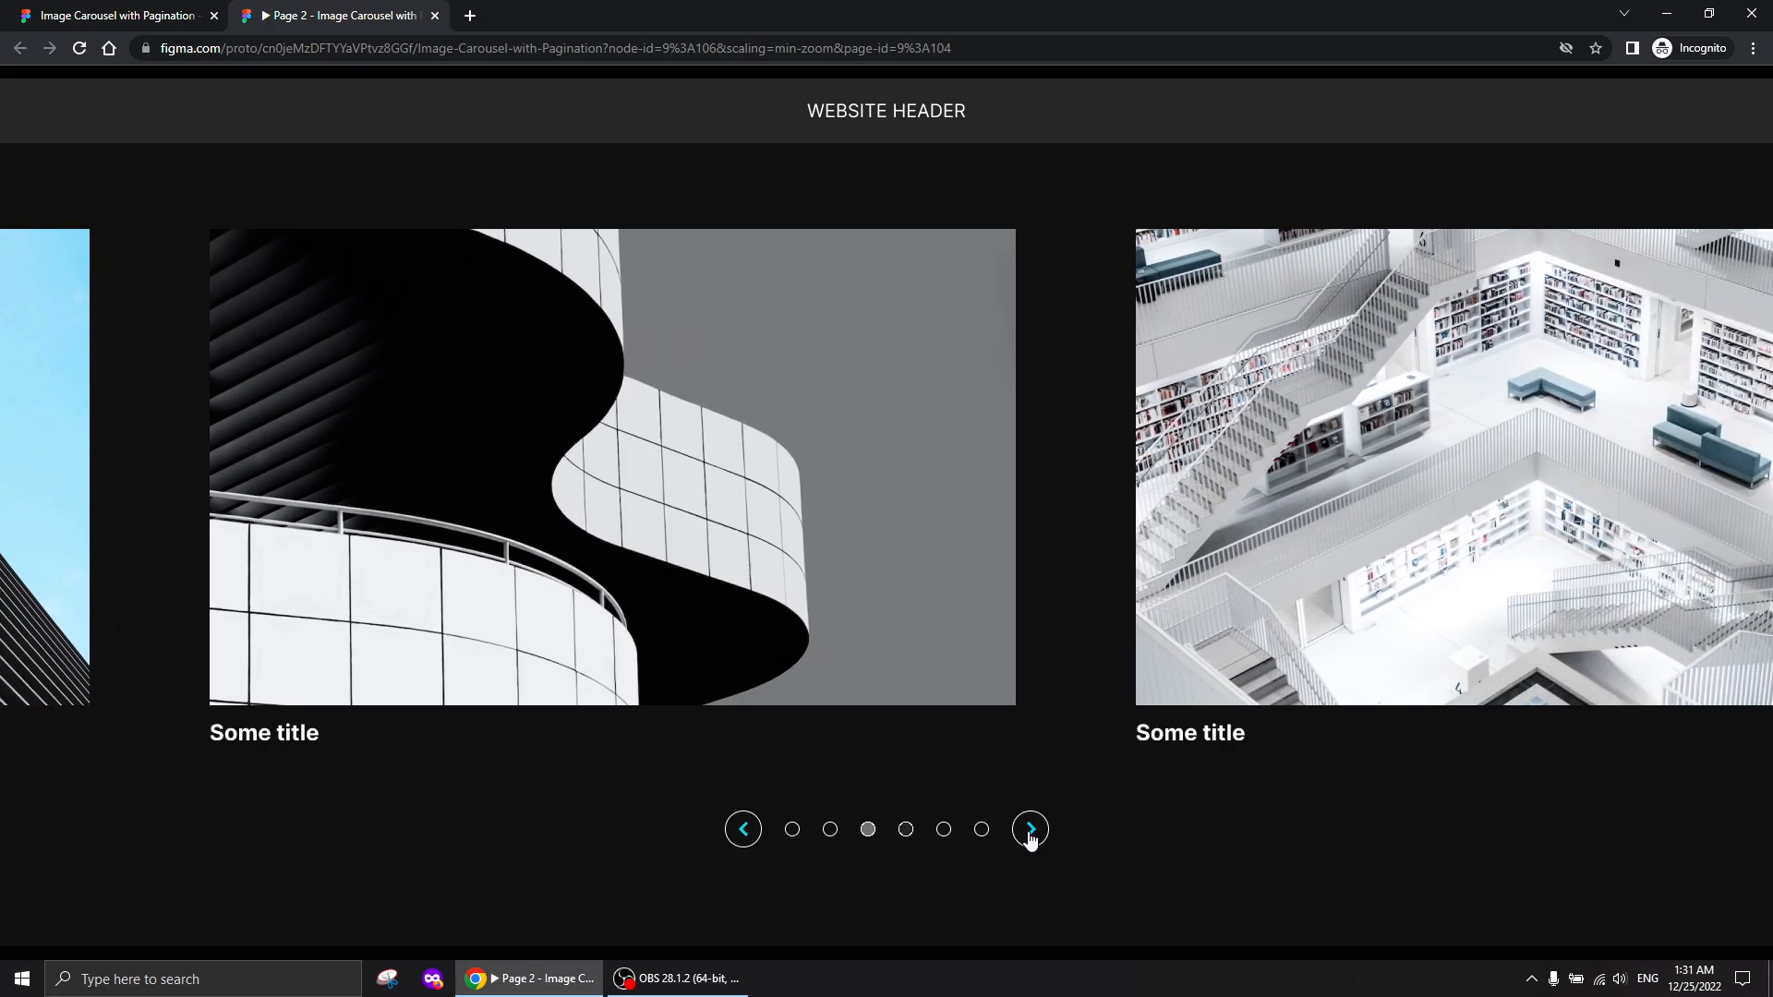
left_click(1031, 836)
left_click(743, 829)
left_click(744, 830)
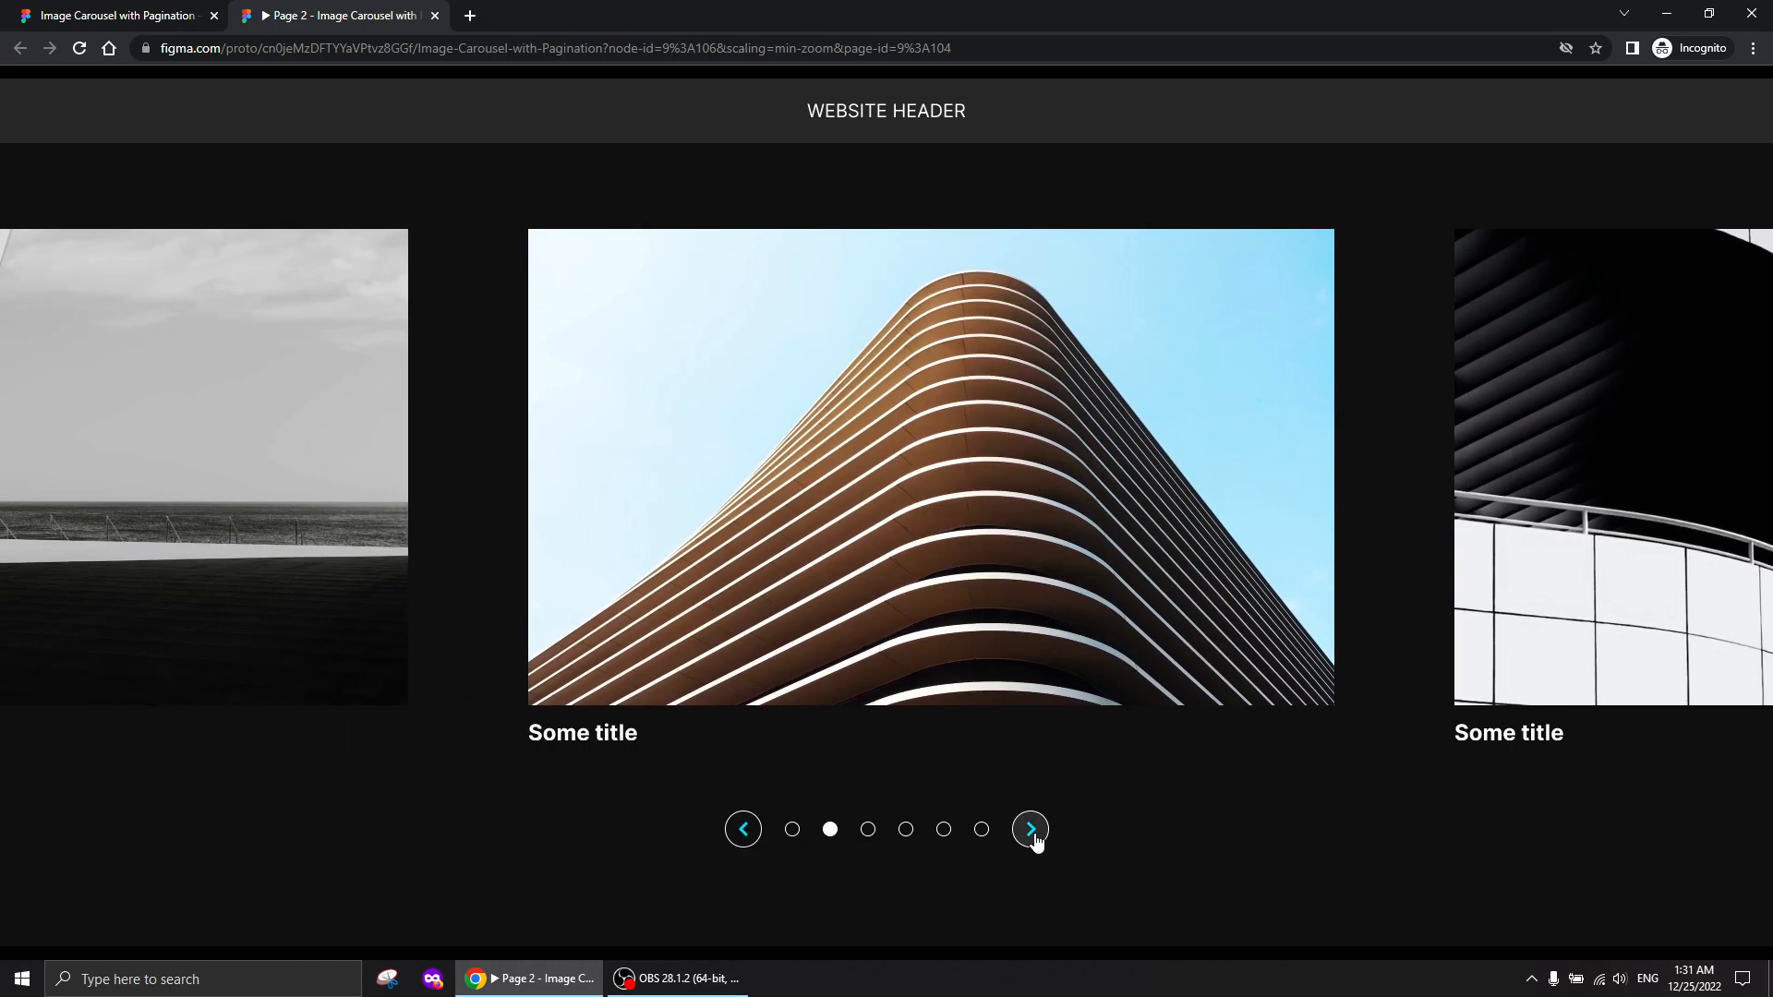
left_click(1030, 833)
left_click(1032, 836)
left_click(1032, 836)
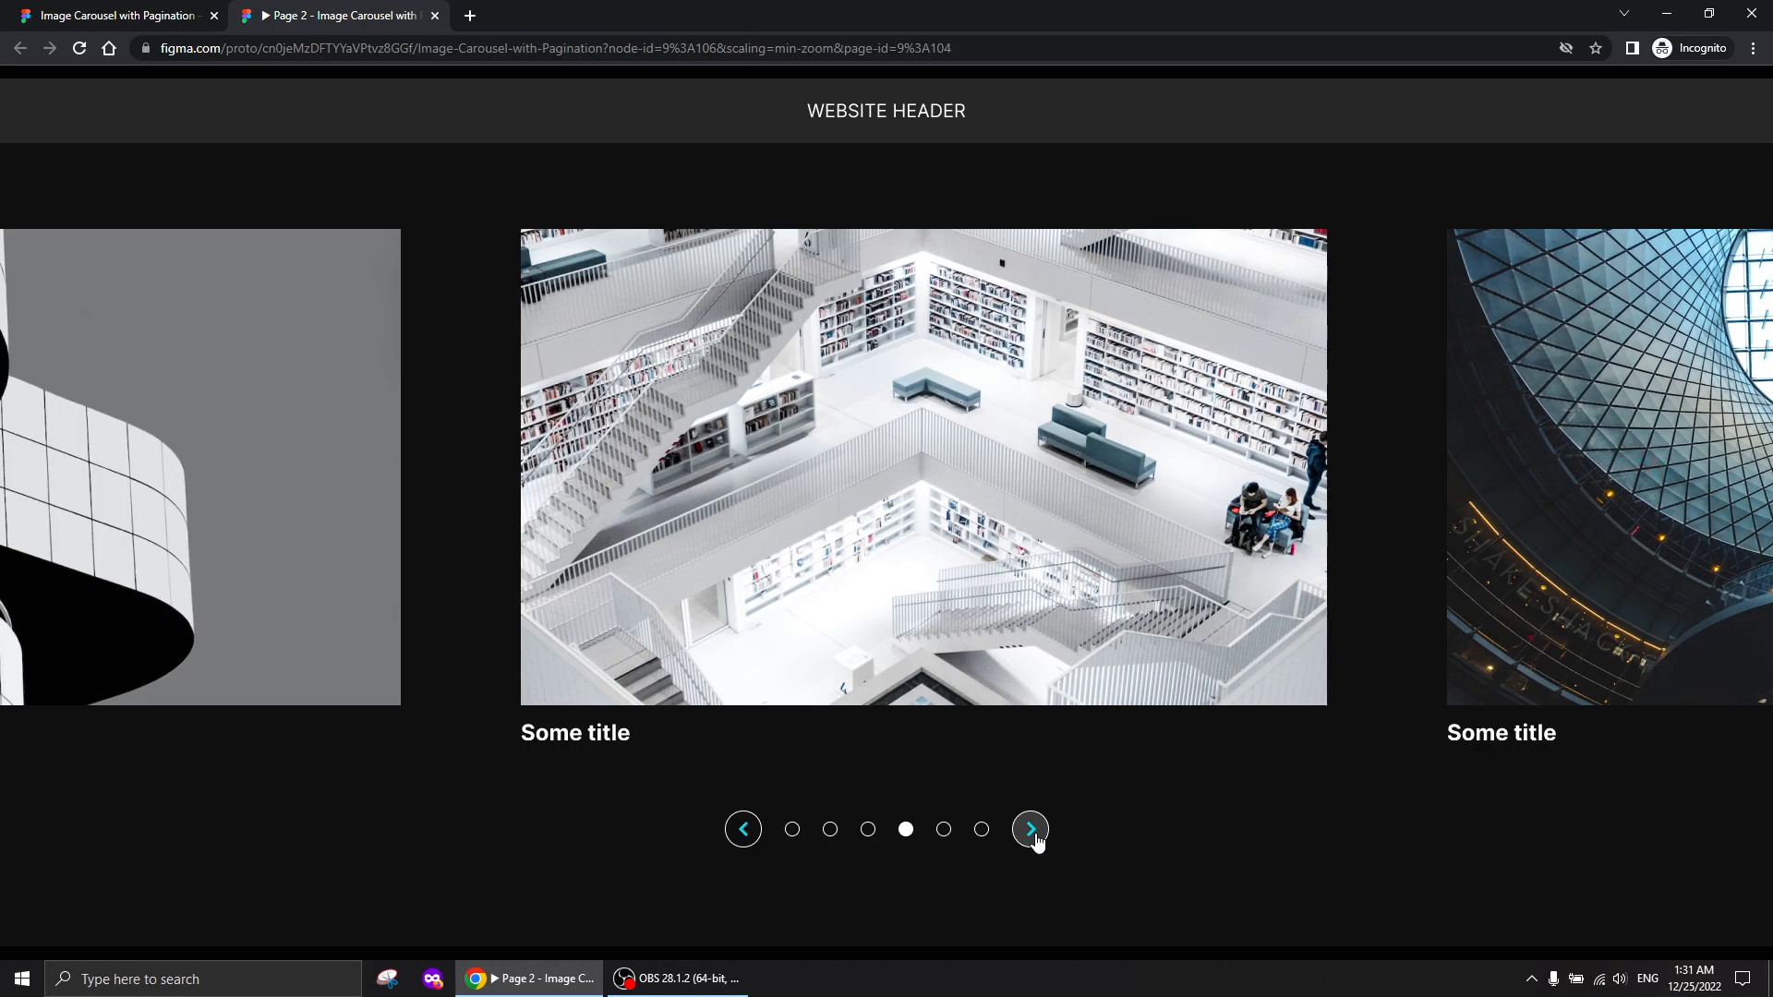
left_click(1034, 836)
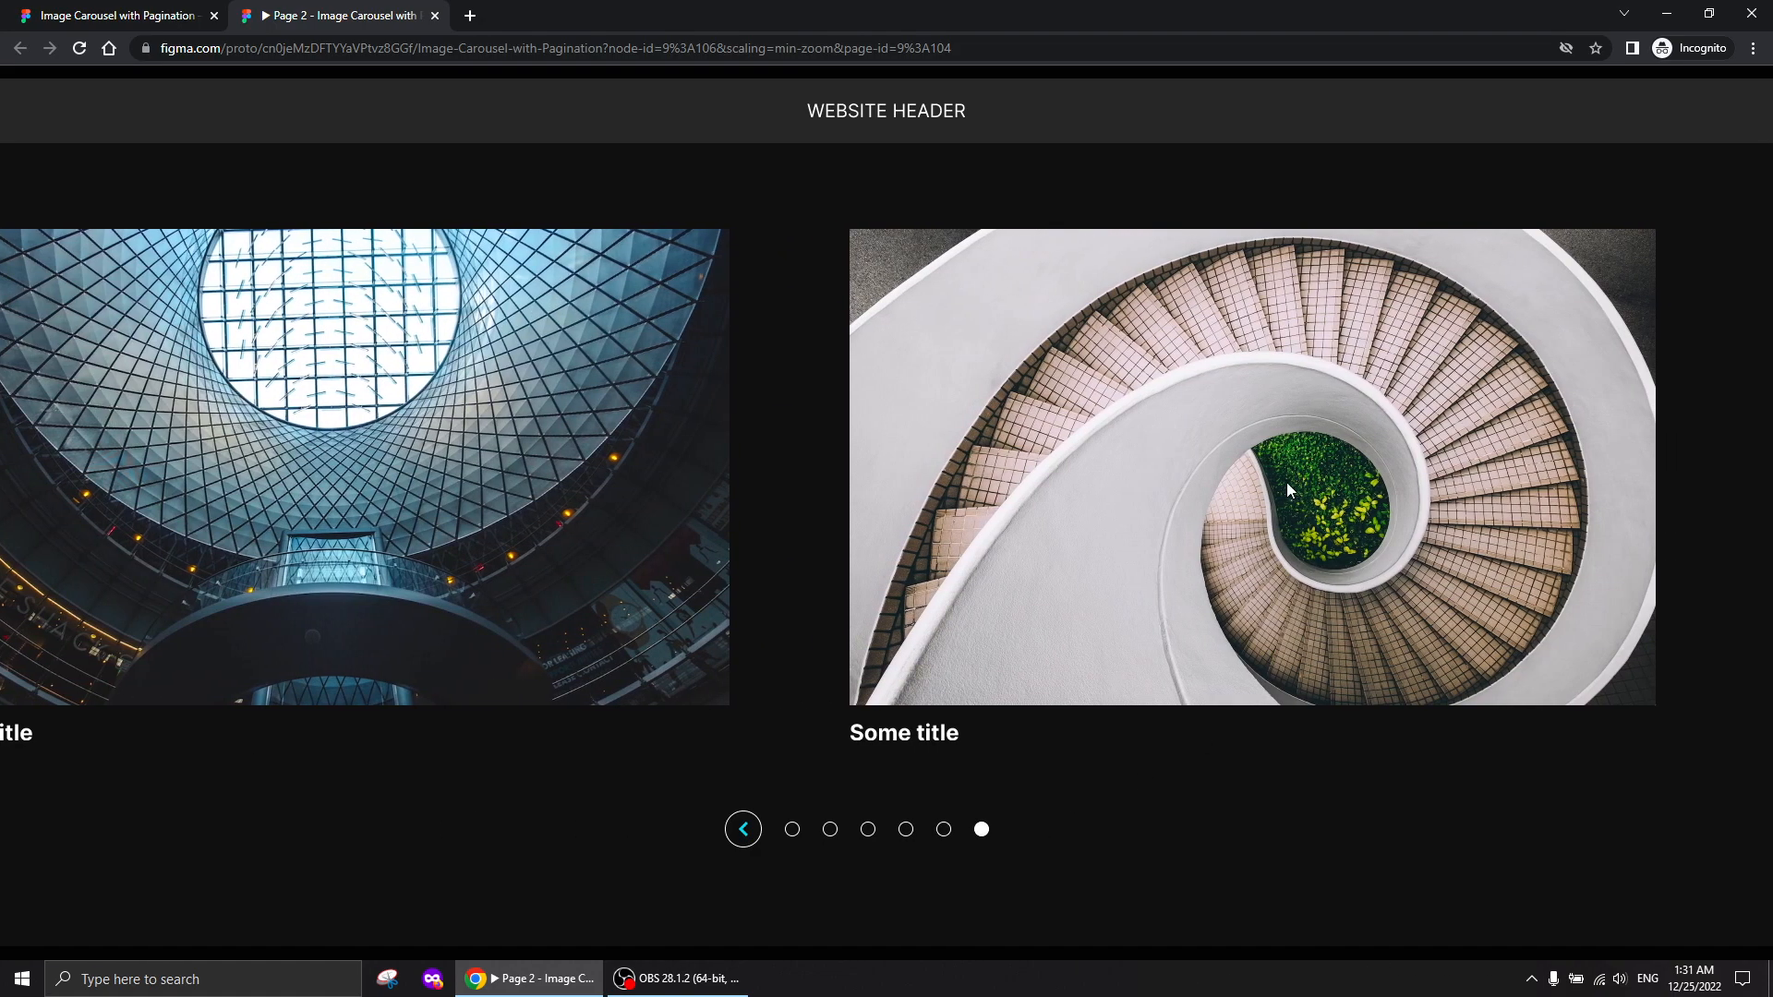
left_click(741, 831)
left_click(741, 831)
left_click(741, 831)
left_click(742, 831)
left_click(741, 831)
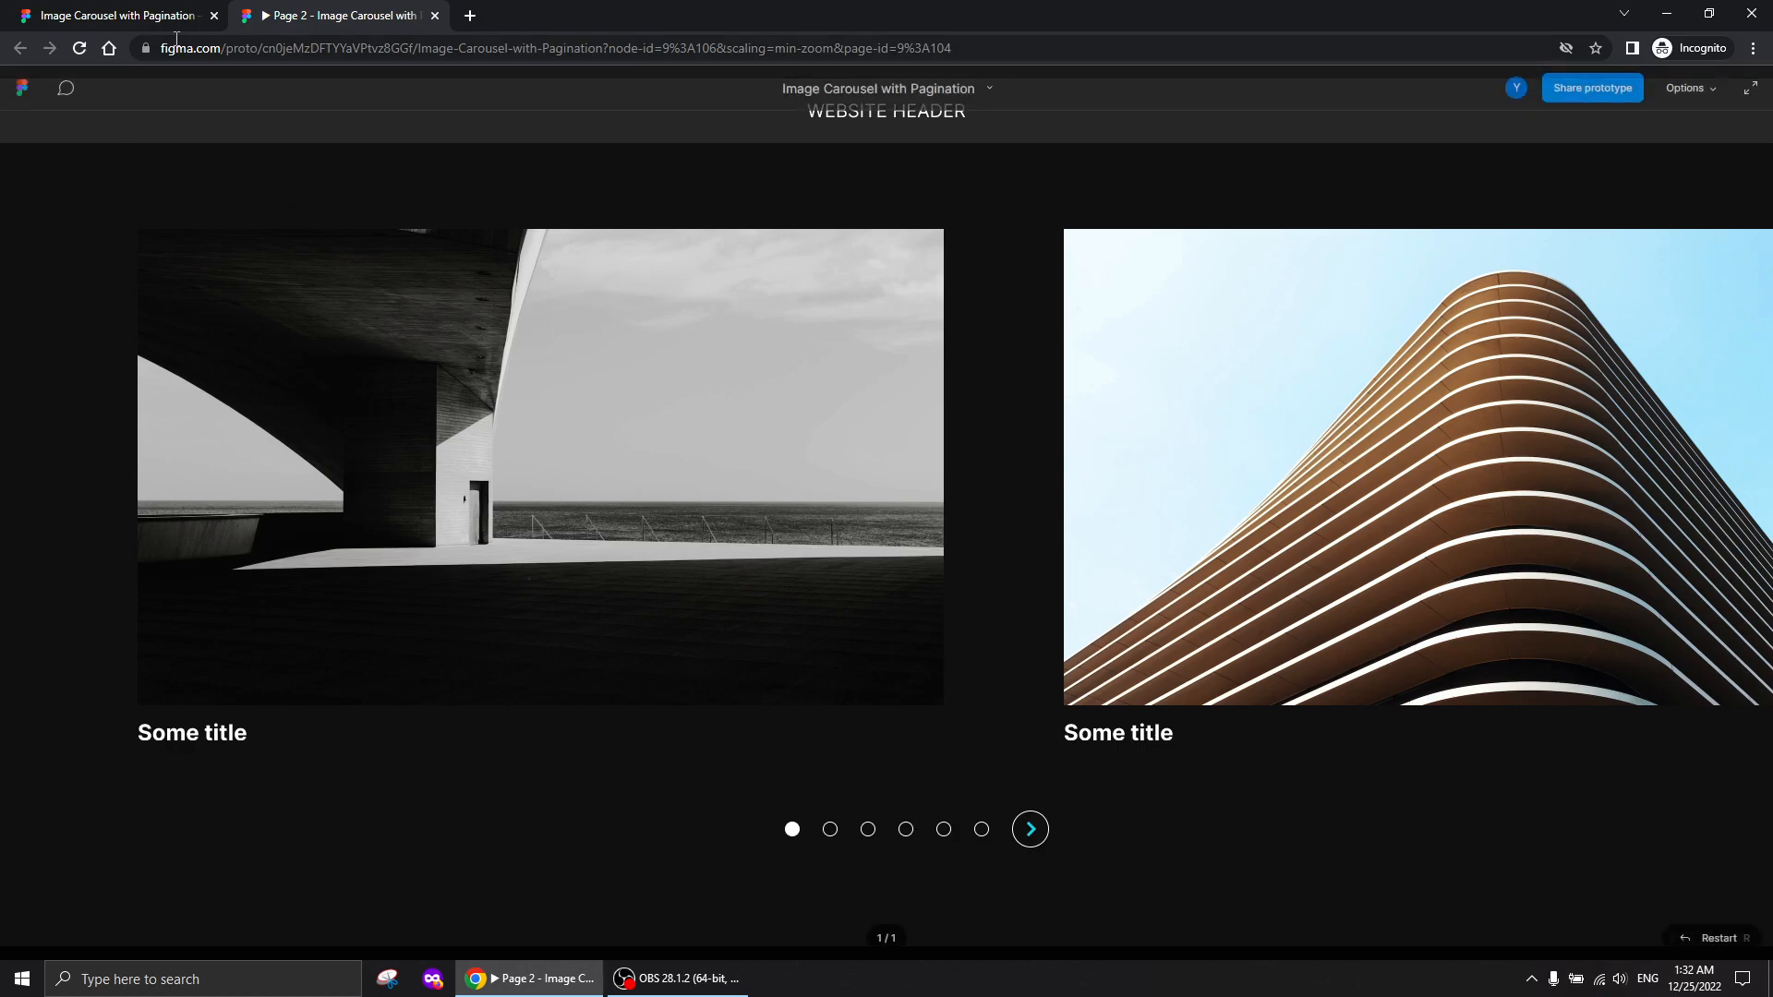
Return to the design file and set the fill opacity of the filled dot in all six pagination variants to 0%
left_click(118, 15)
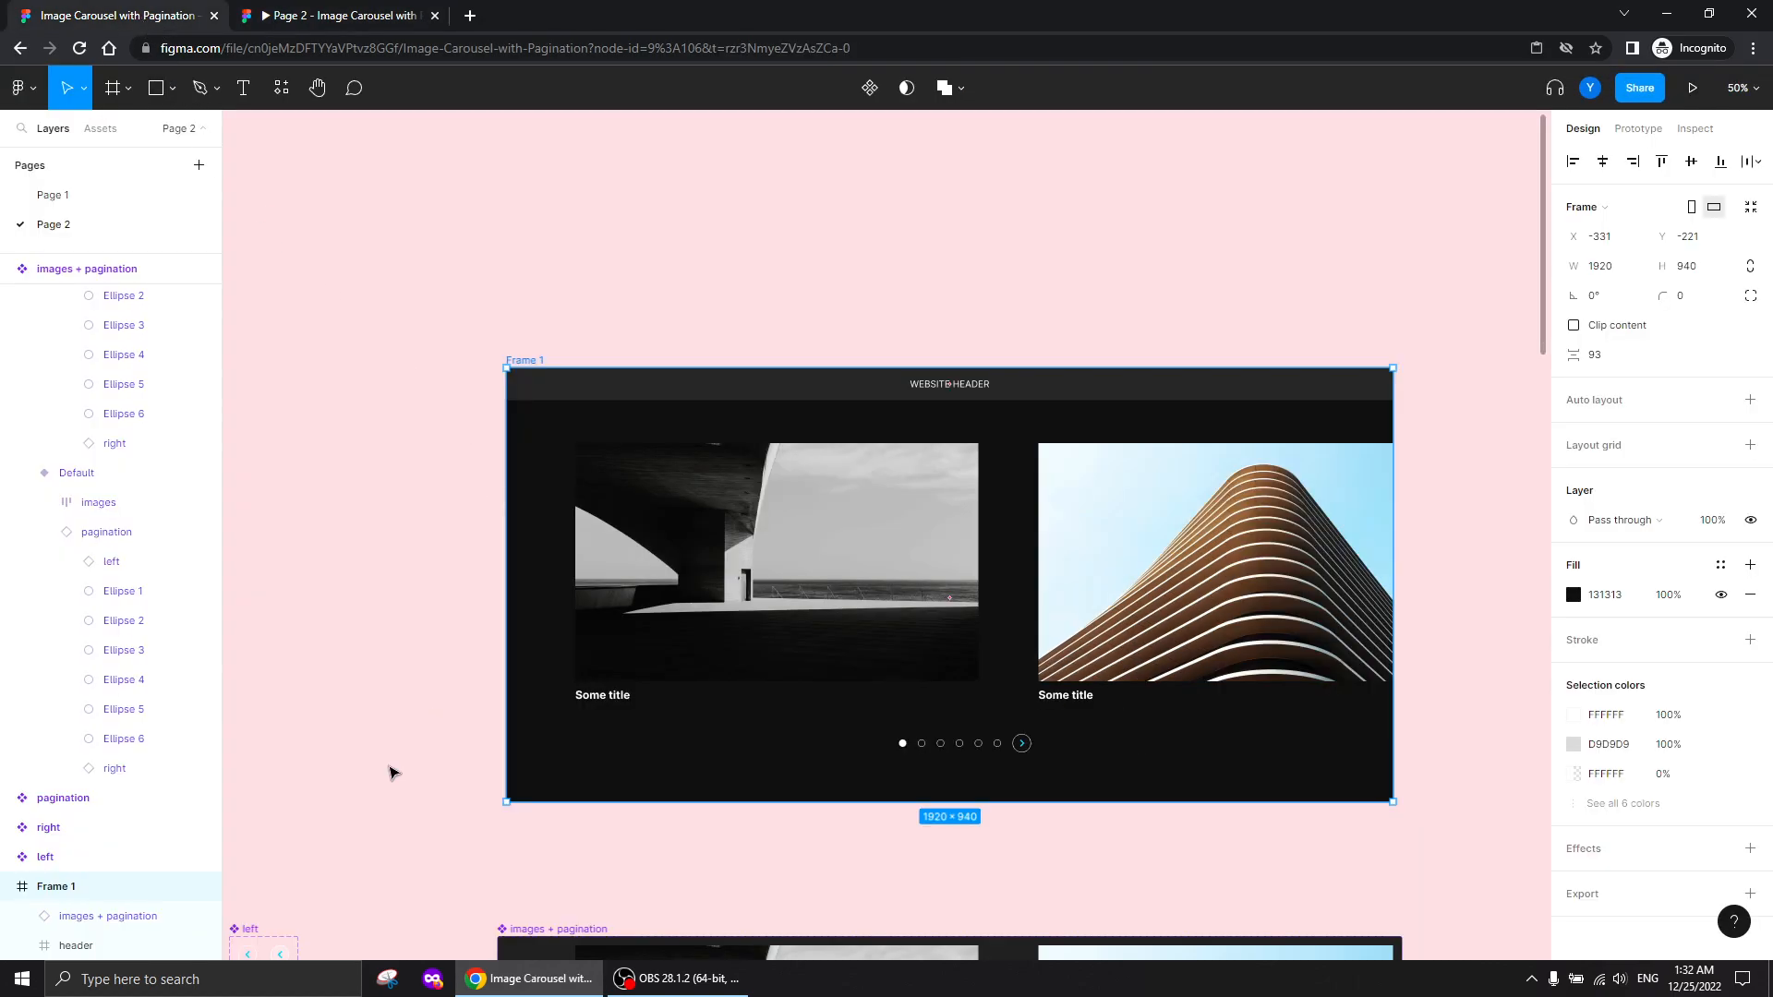
left_click_drag(394, 771, 645, 340)
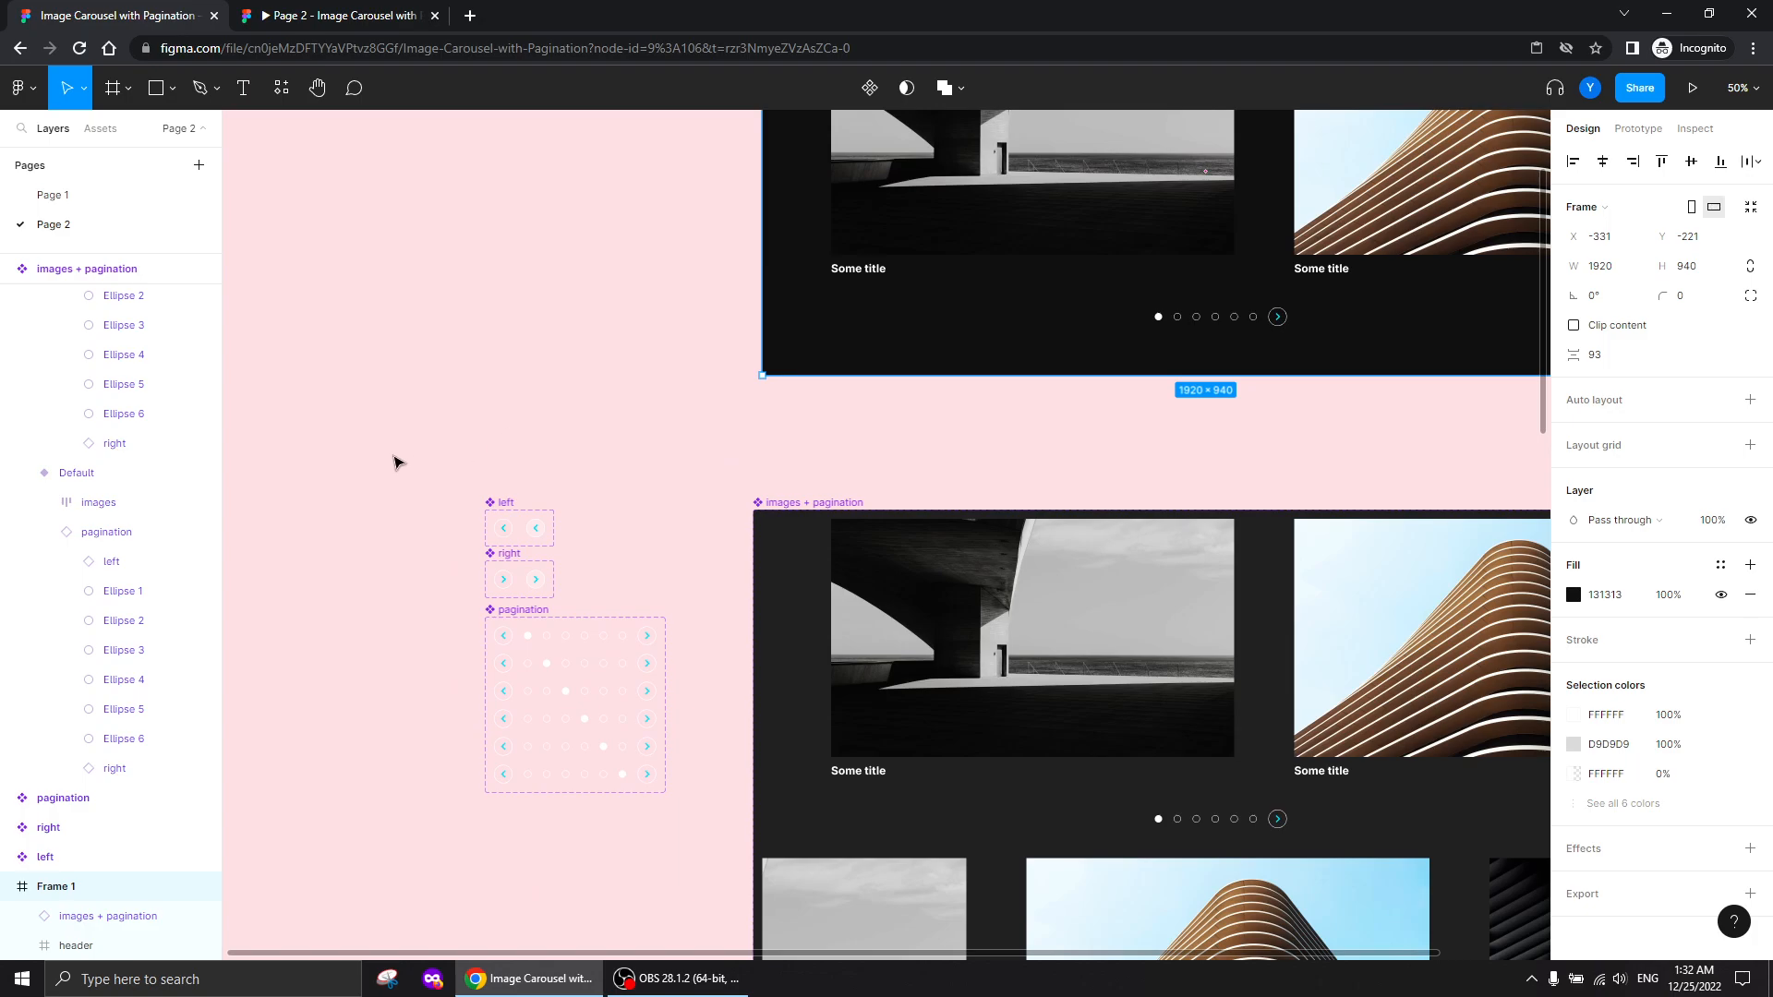
left_click_drag(372, 570, 734, 483)
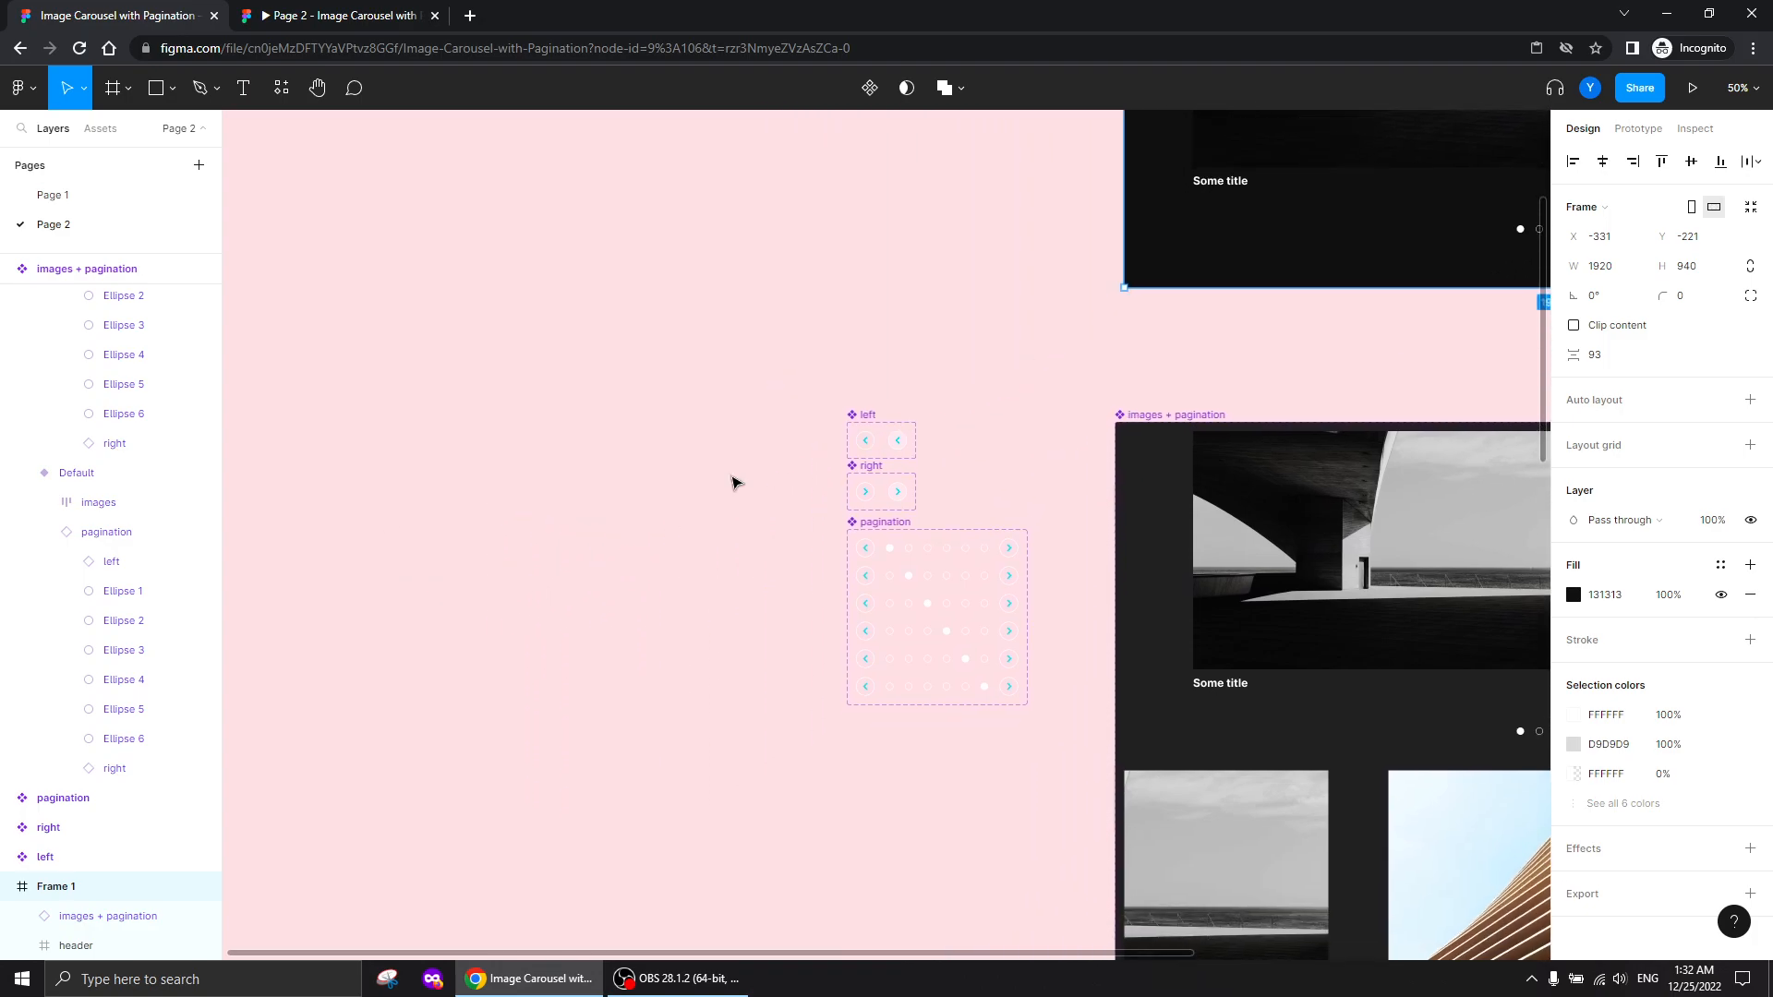
key("ctrl+plus")
key("ctrl+plus")
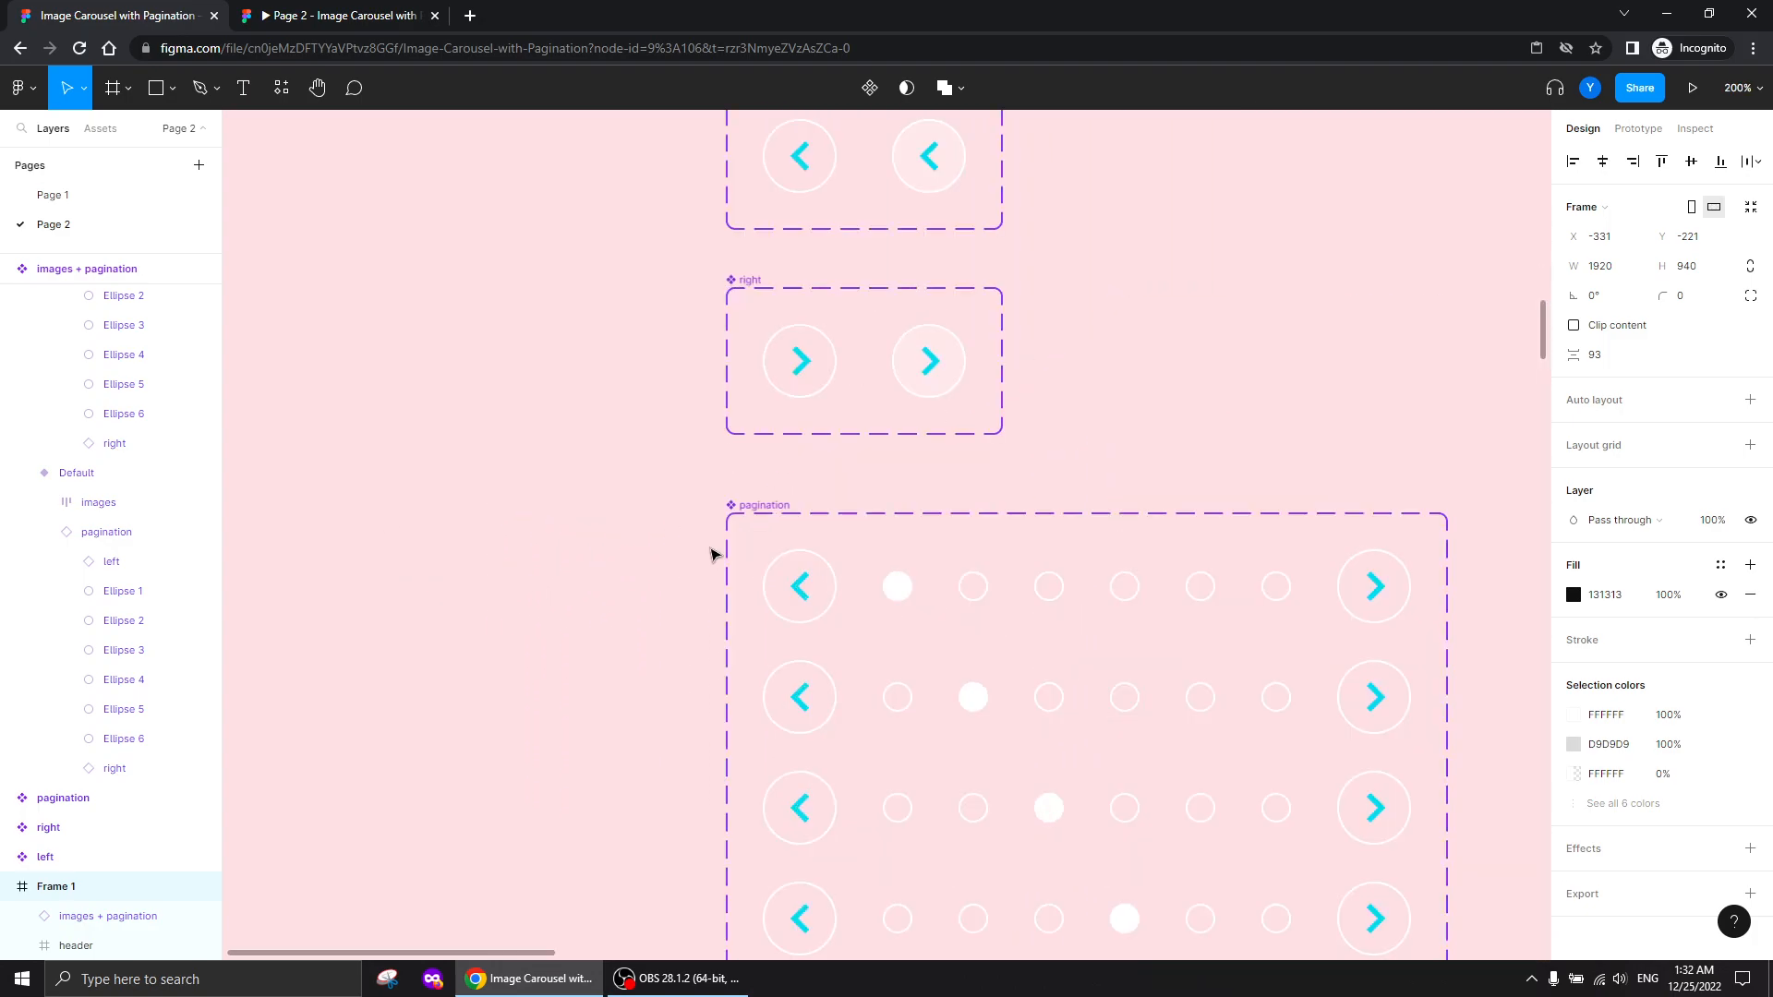
left_click_drag(661, 566, 545, 295)
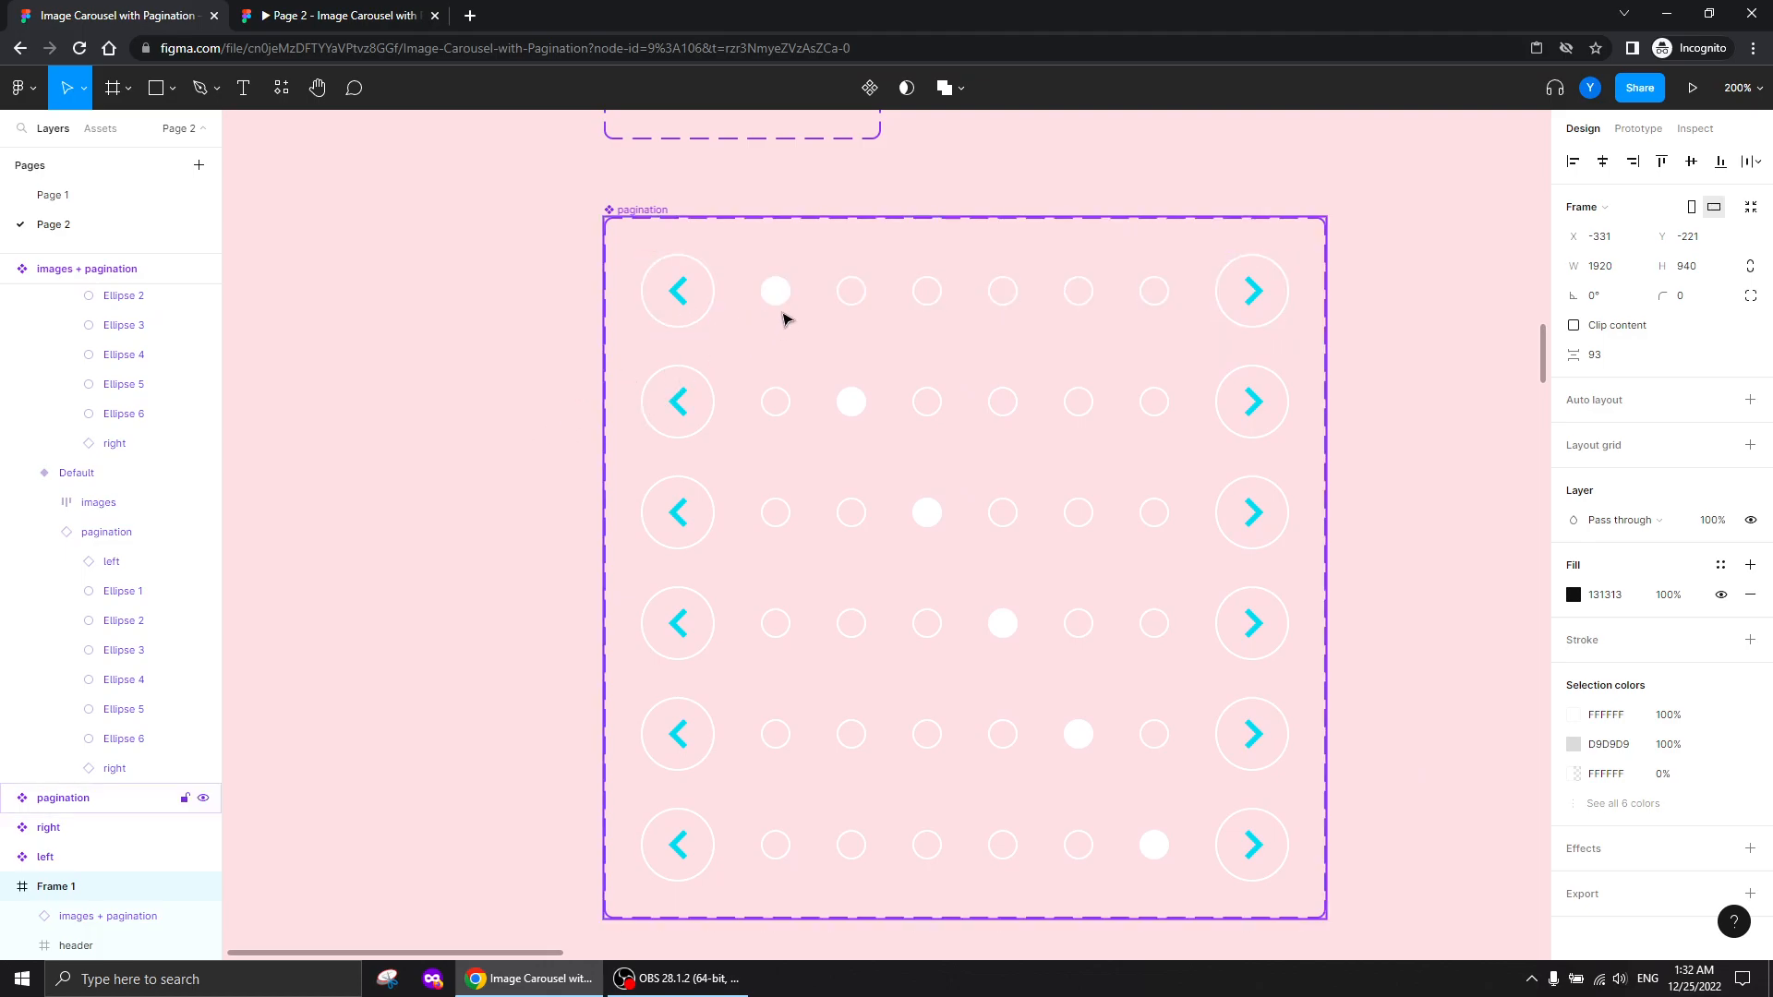
left_click(776, 291, "ctrl")
left_click(851, 400, "ctrl+shift")
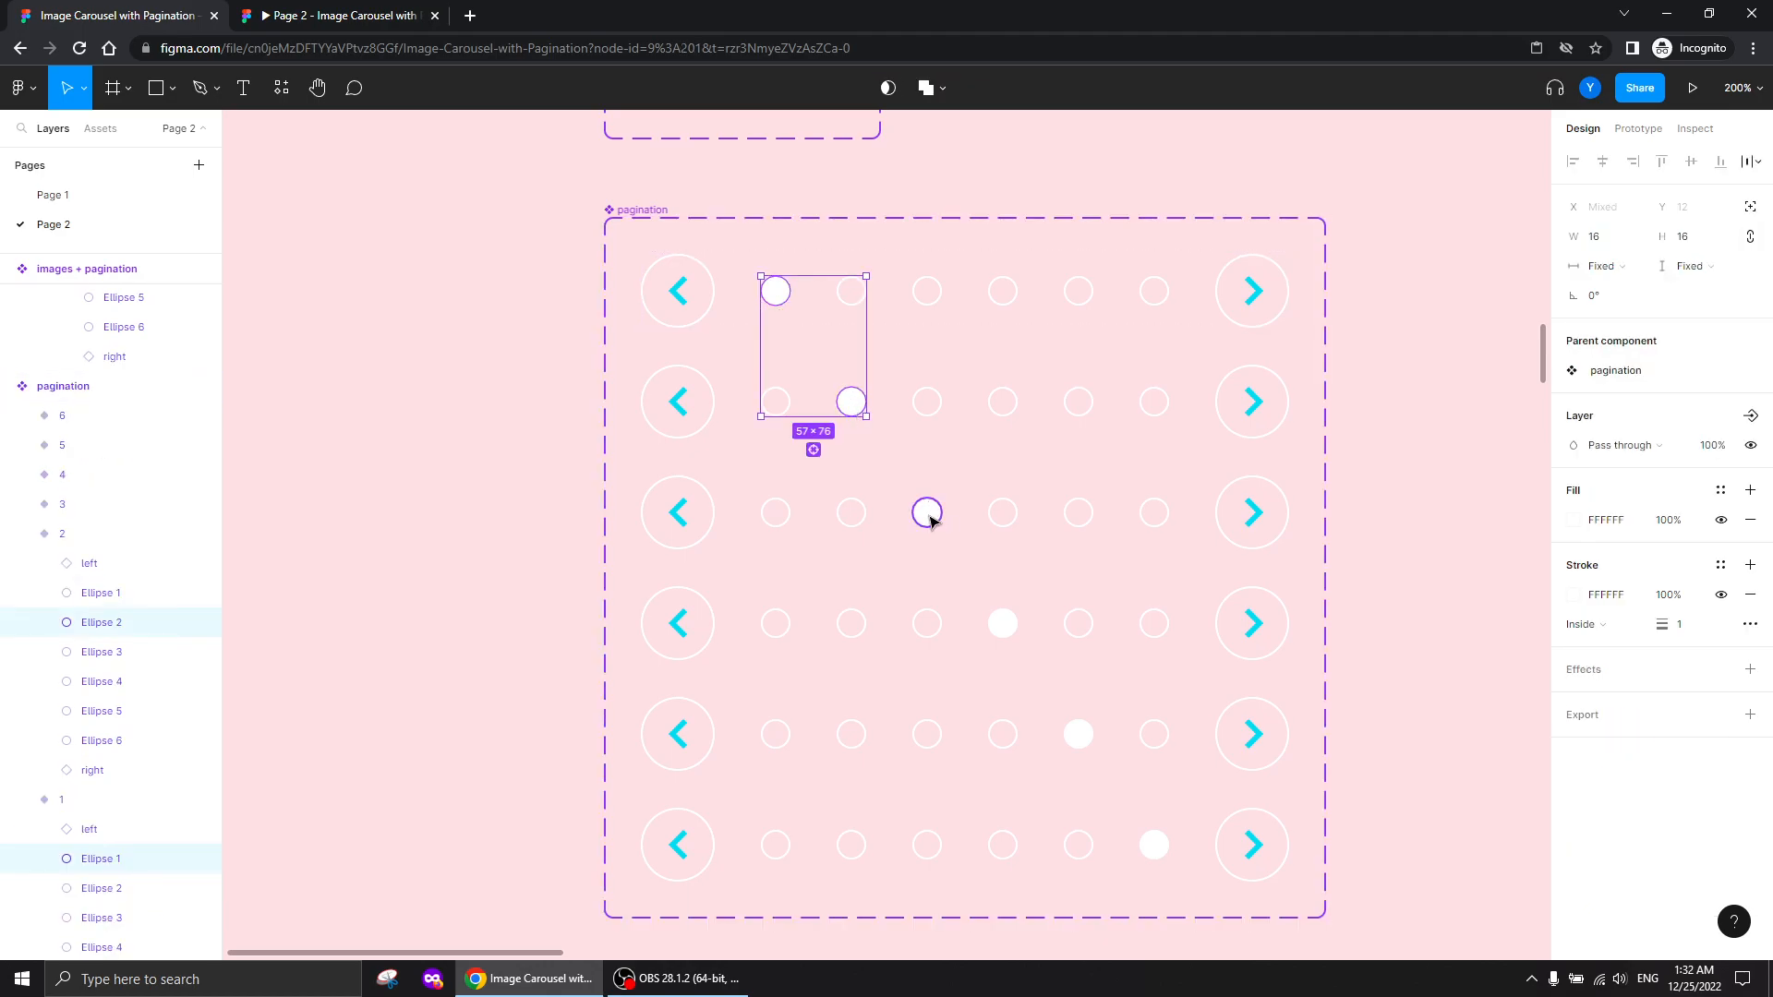
left_click(926, 514, "ctrl+shift")
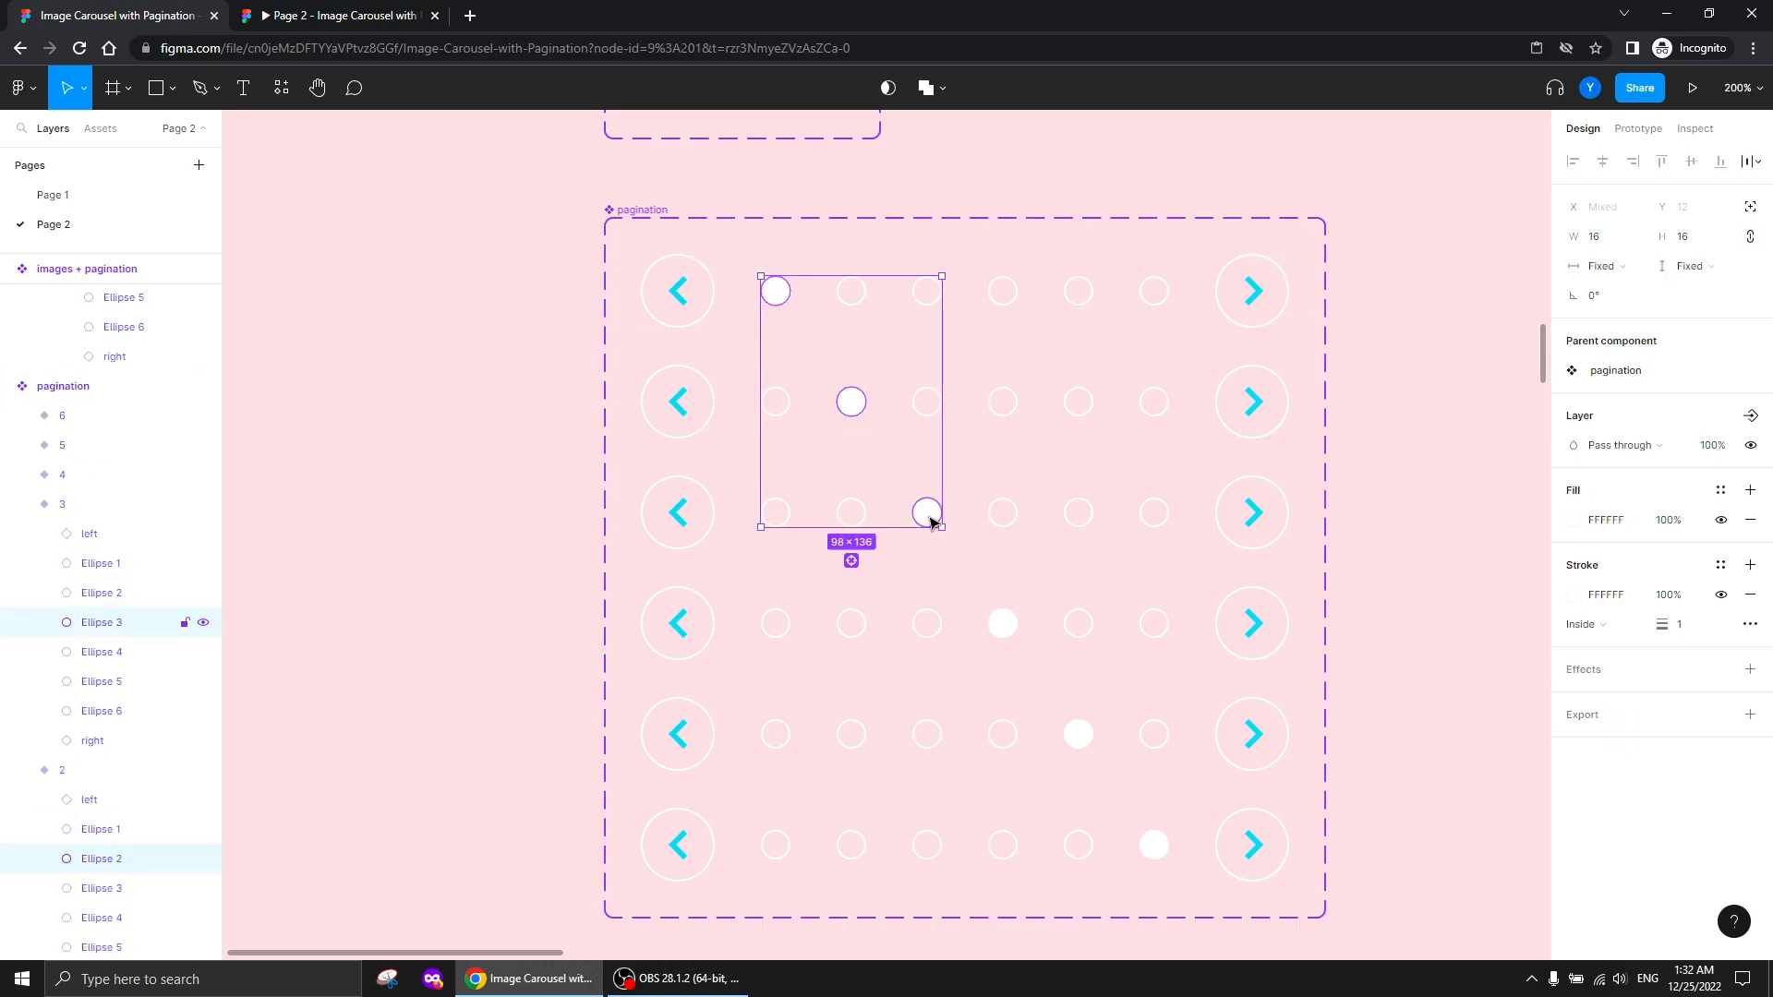
left_click(1003, 623, "ctrl+shift")
left_click(1078, 734, "ctrl+shift")
left_click(1154, 843, "ctrl+shift")
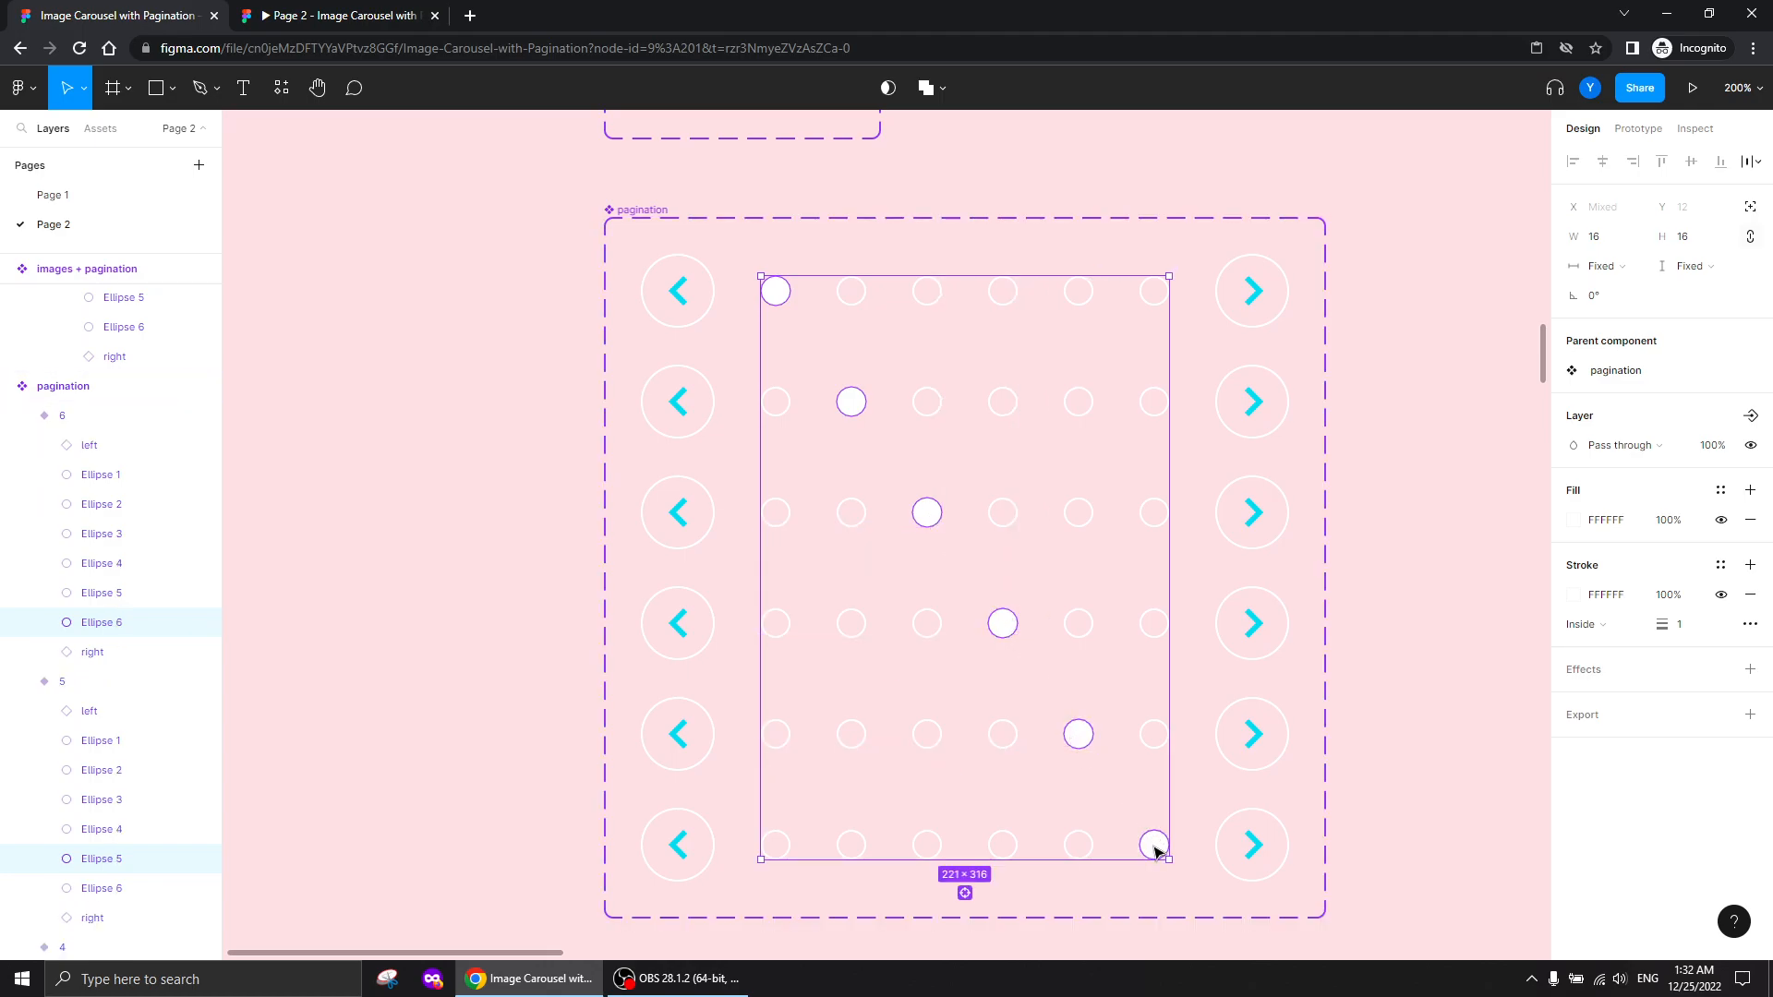
left_click(1668, 520)
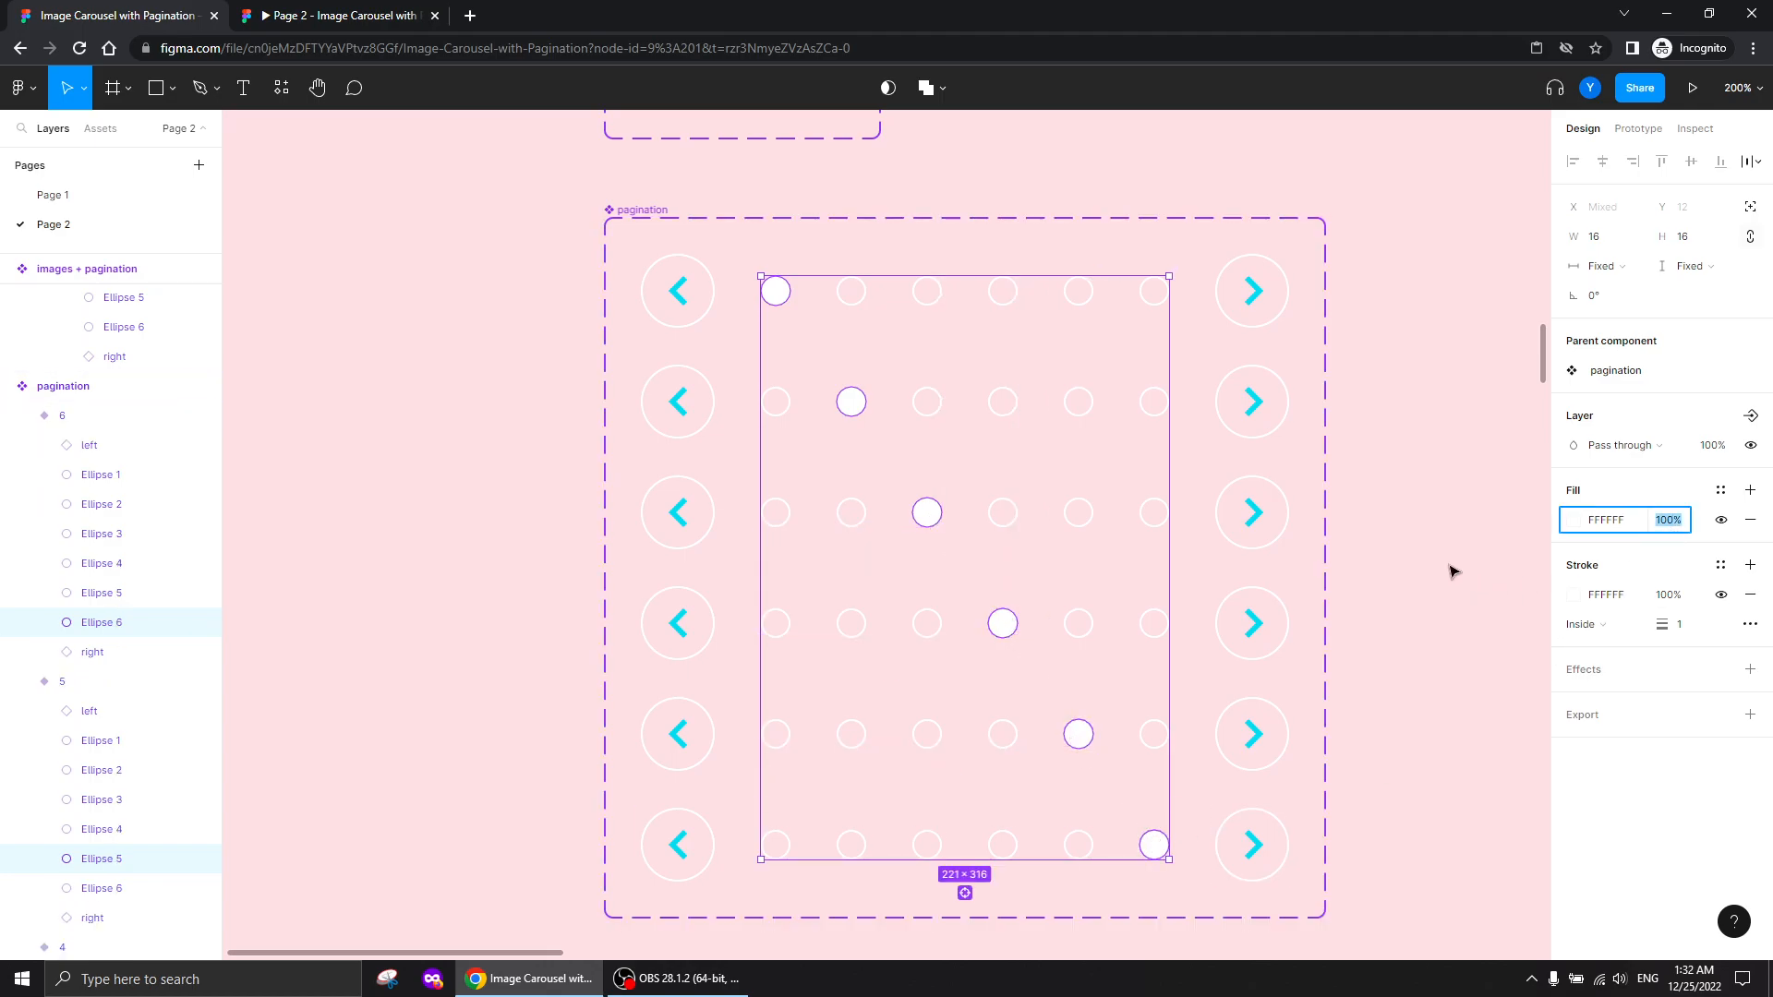
type("0")
key("Return")
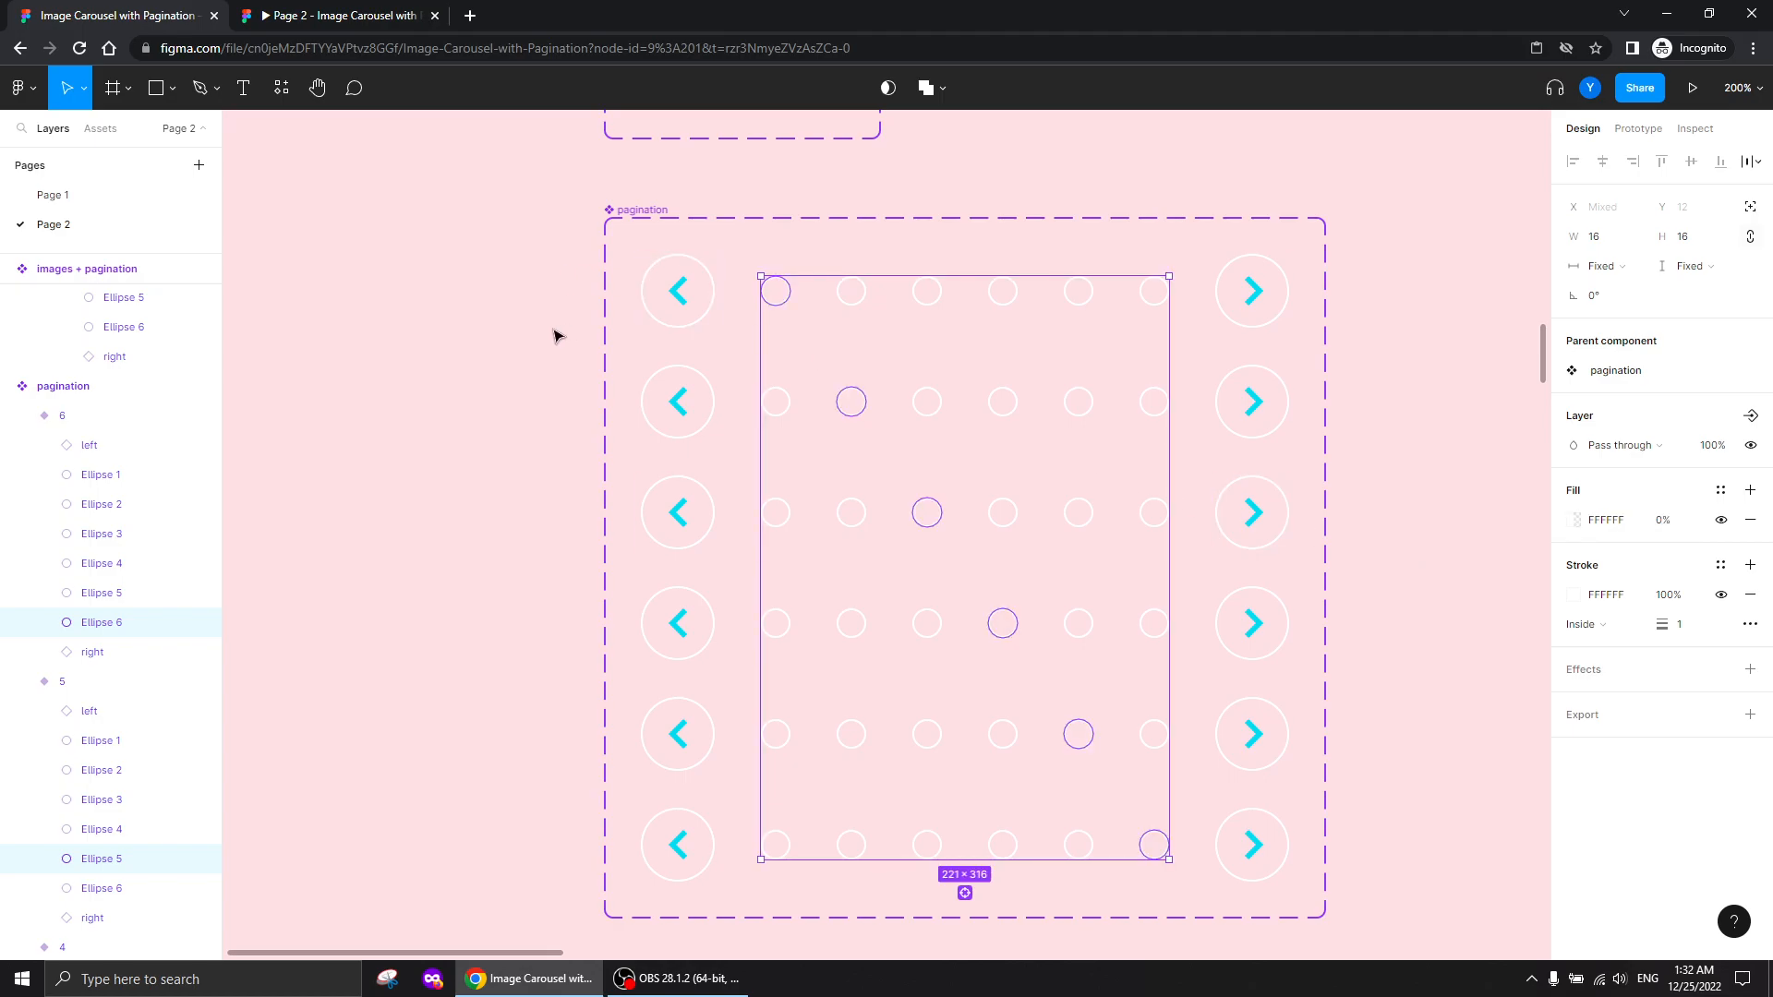
Duplicate the first dot in pagination variant 1
left_click(565, 332)
left_click(778, 301)
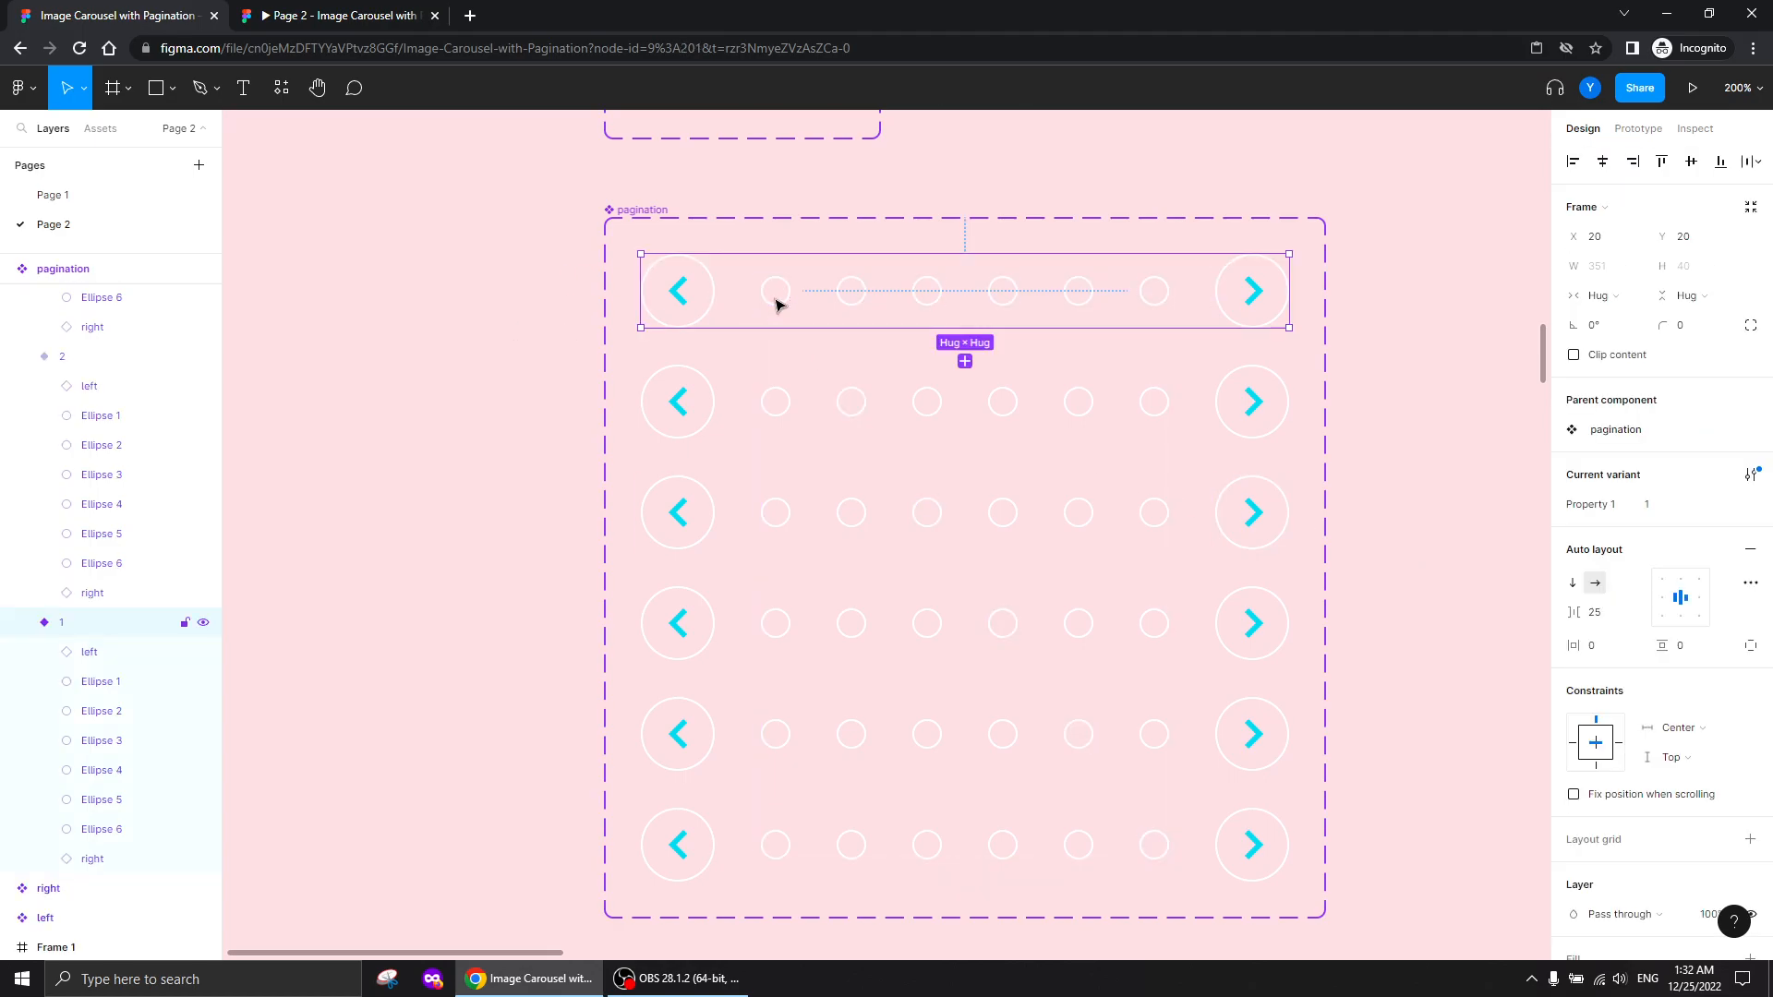
left_click(775, 301)
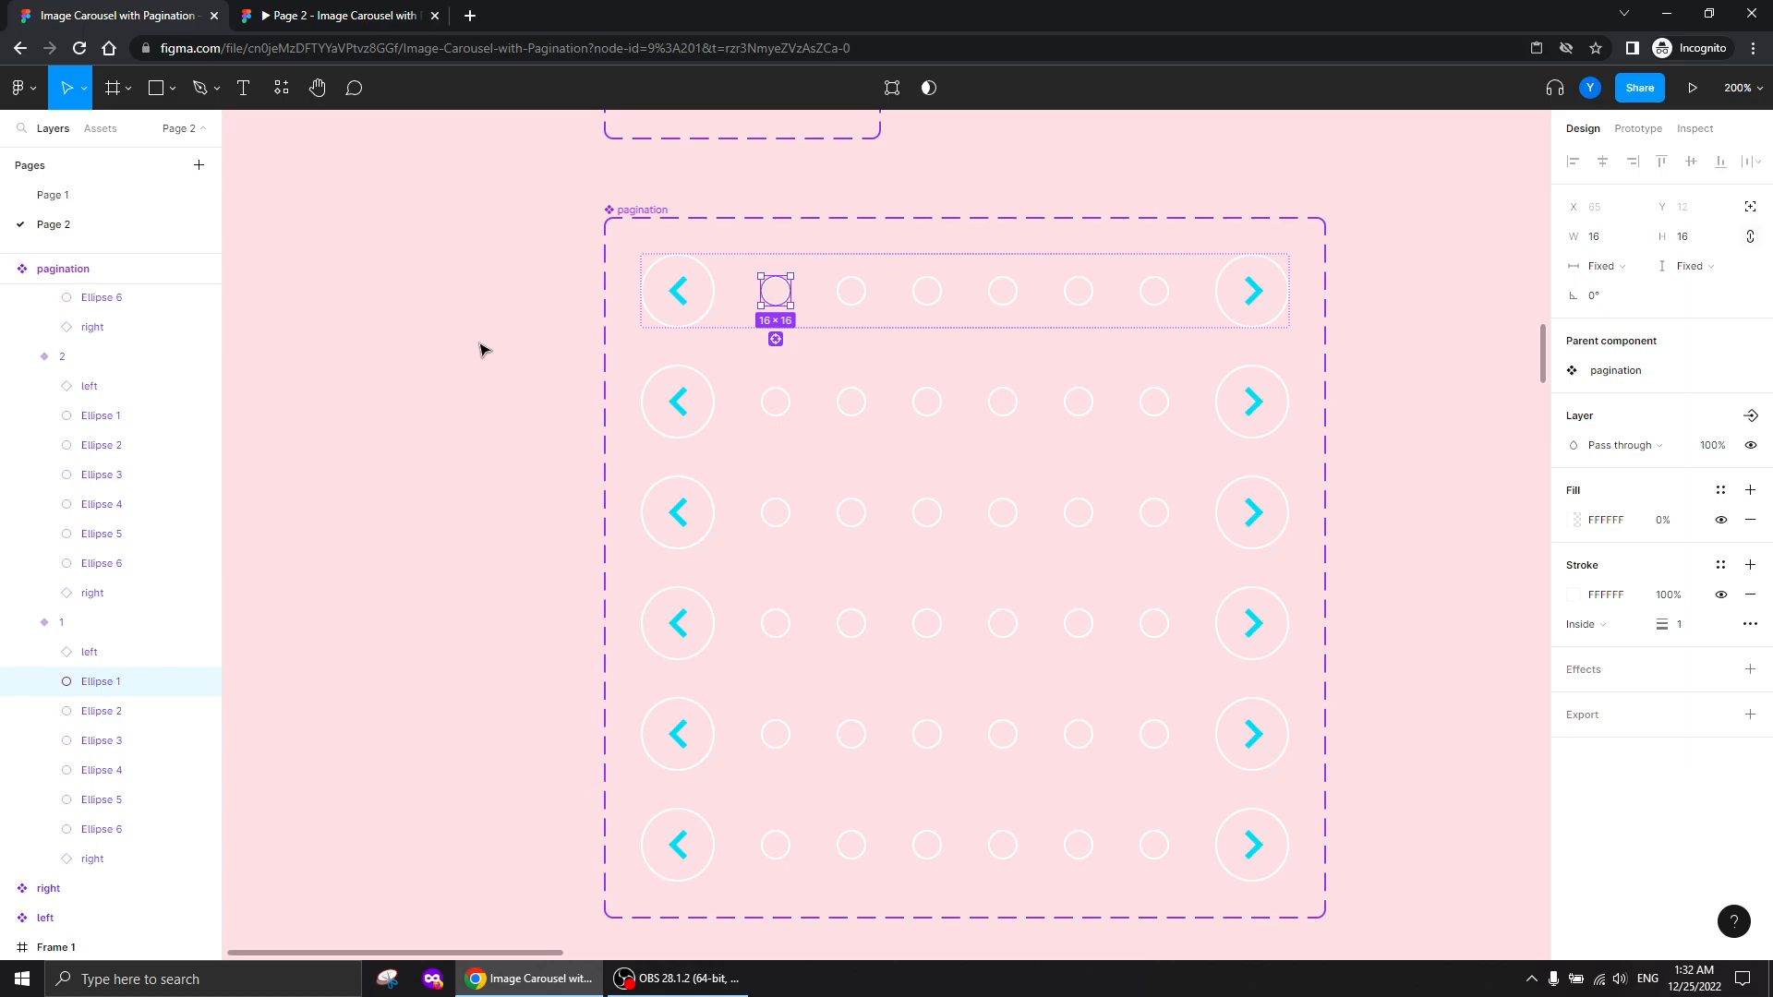
key("ctrl+d")
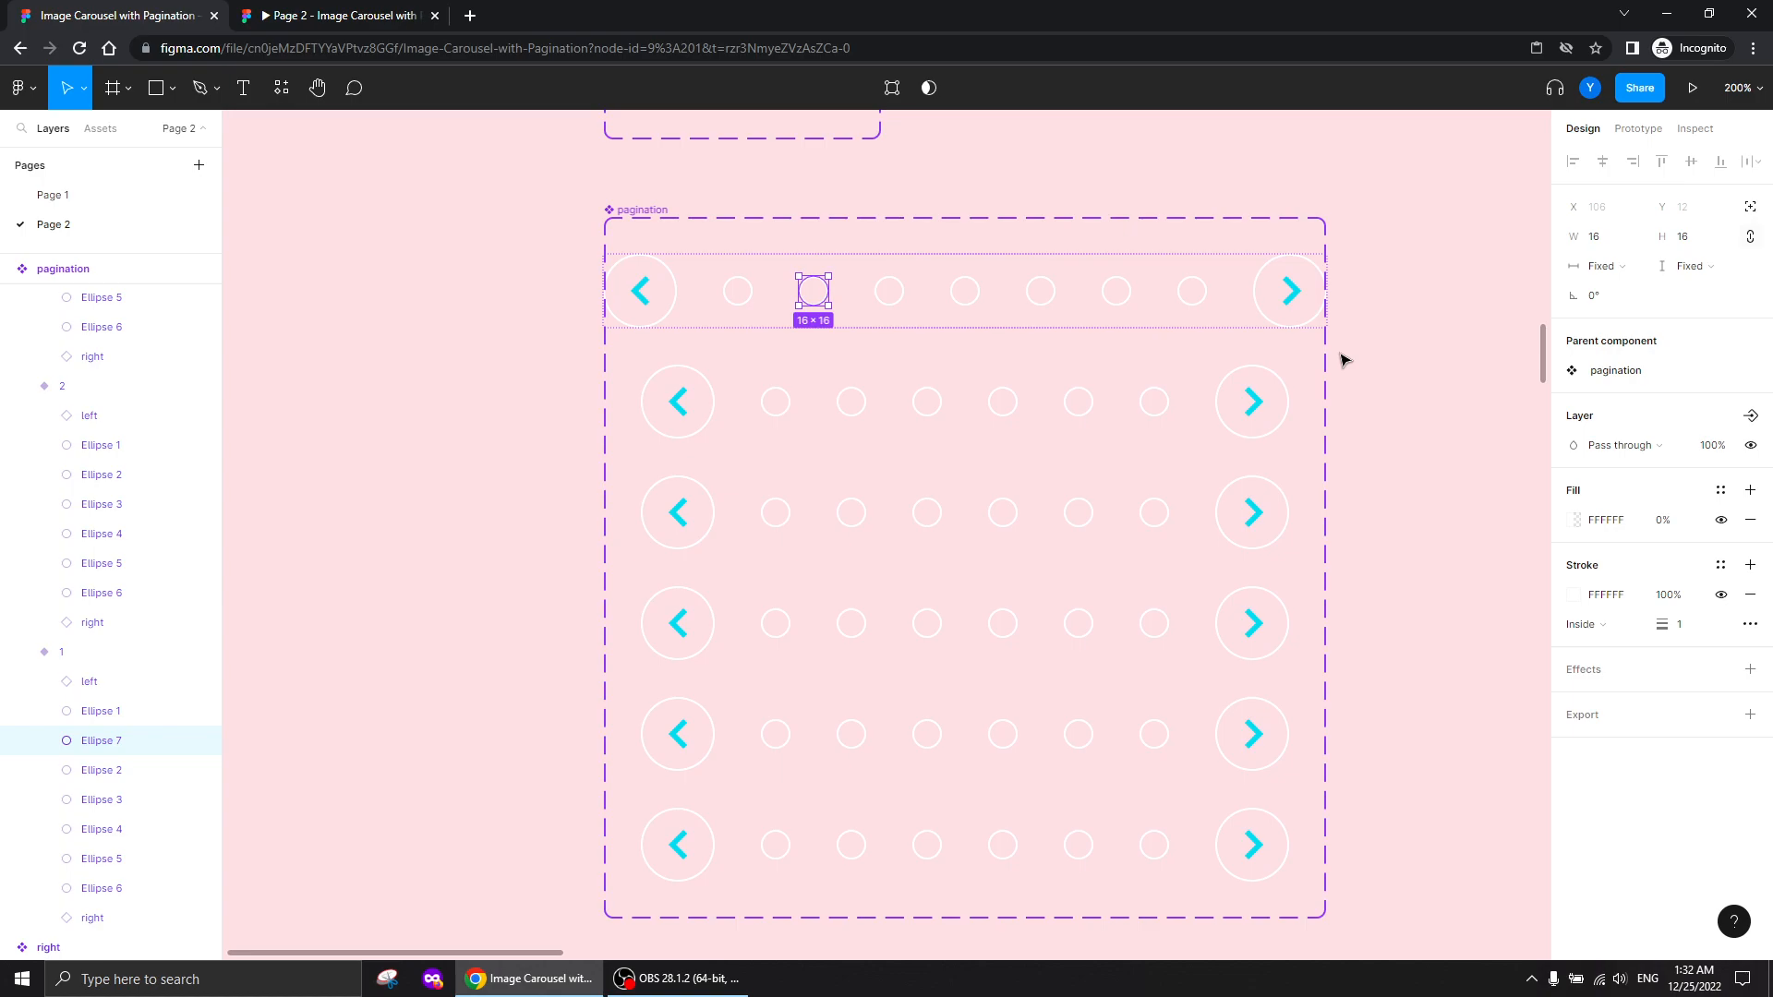
Give the duplicated dot in pagination variant 1 absolute position so it is excluded from the auto layout
left_click(979, 430)
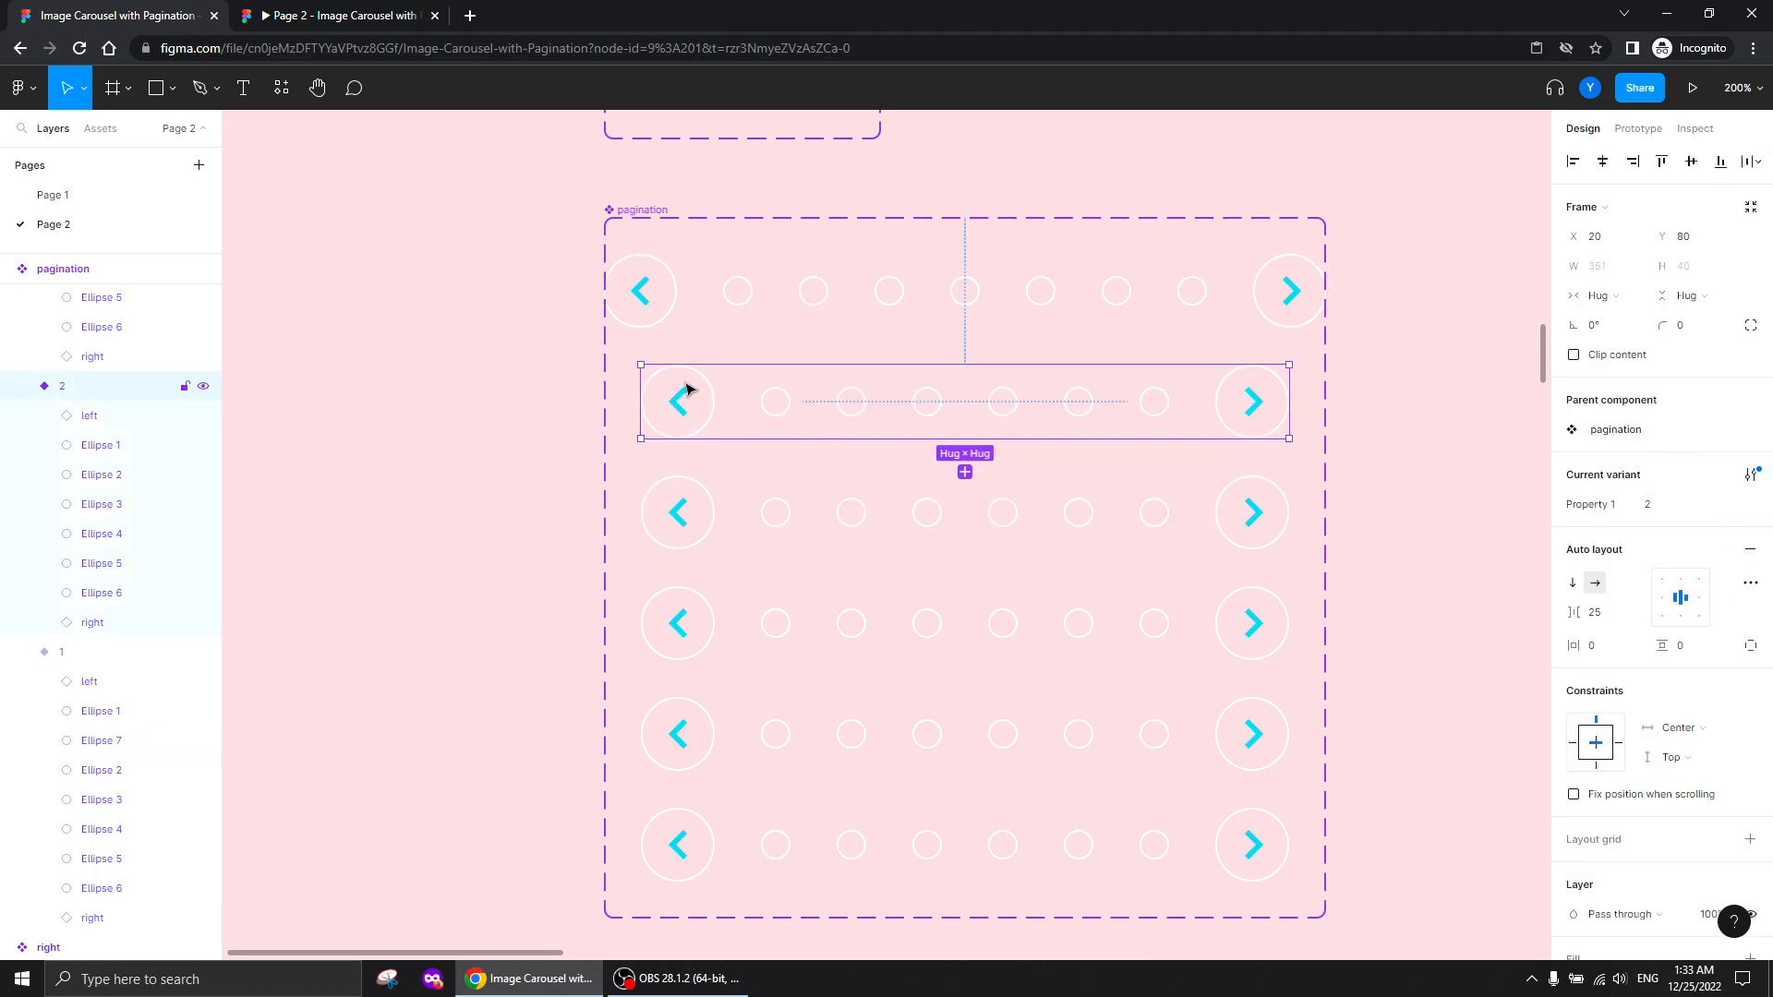
left_click(819, 308)
left_click(824, 309)
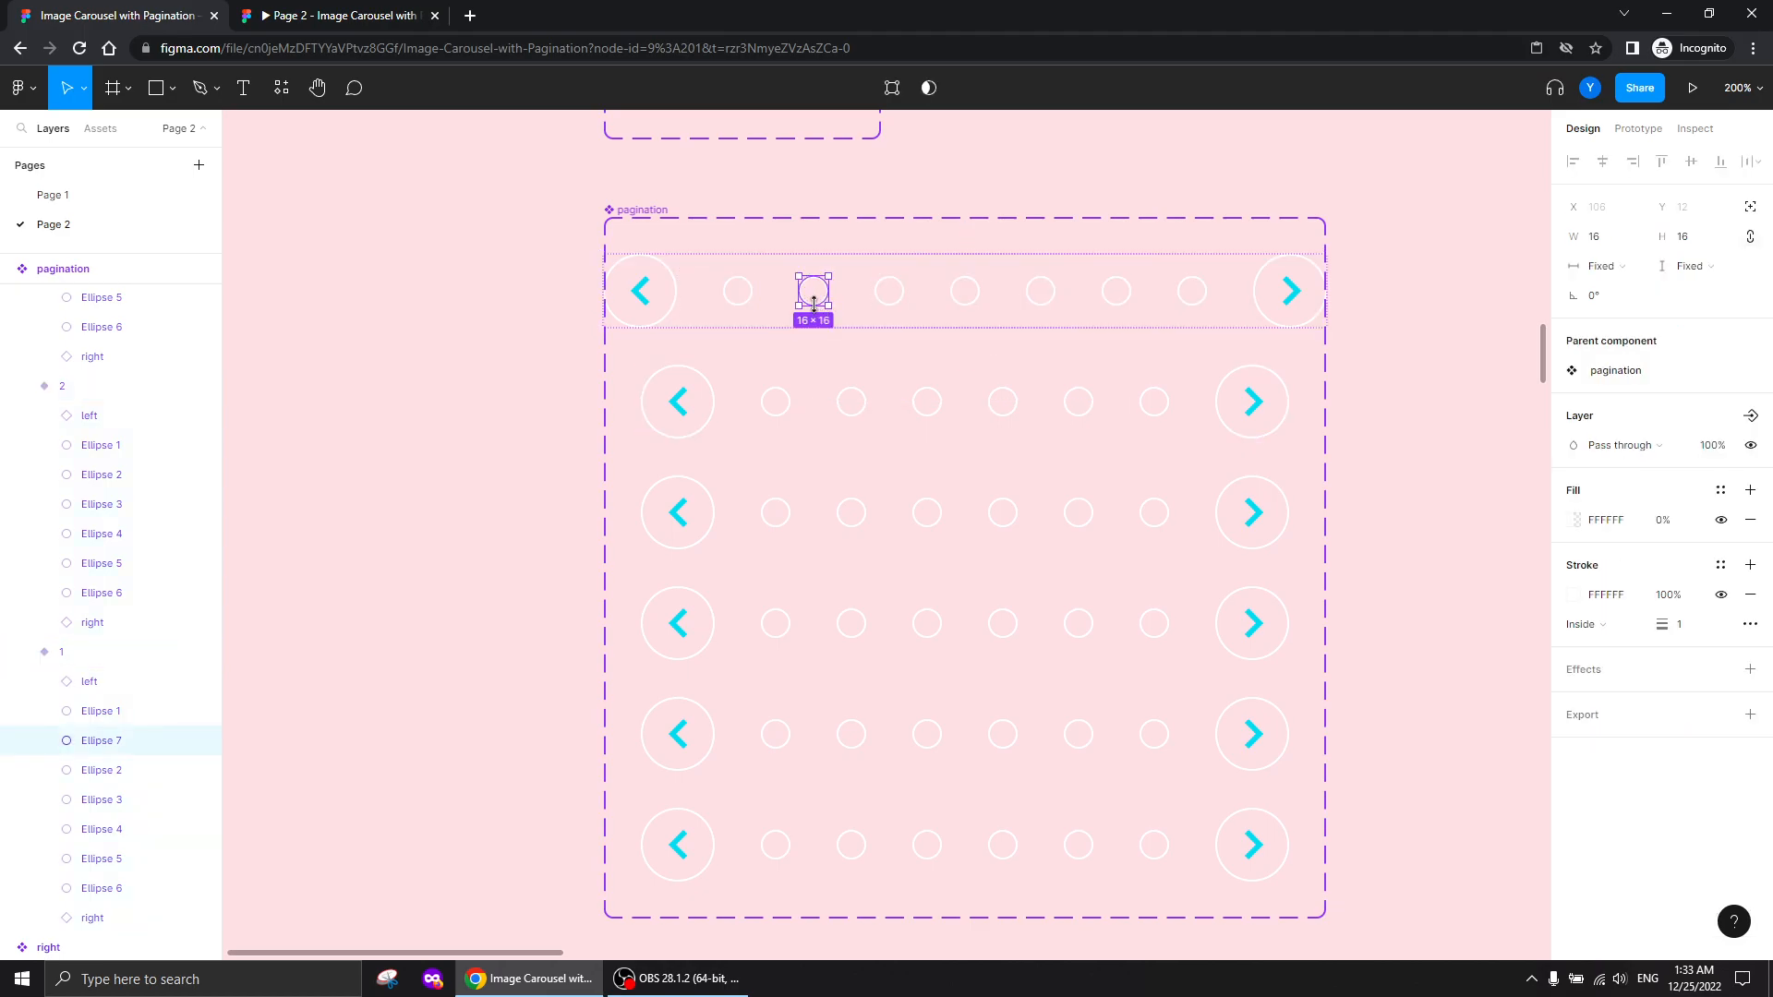
left_click(1750, 209)
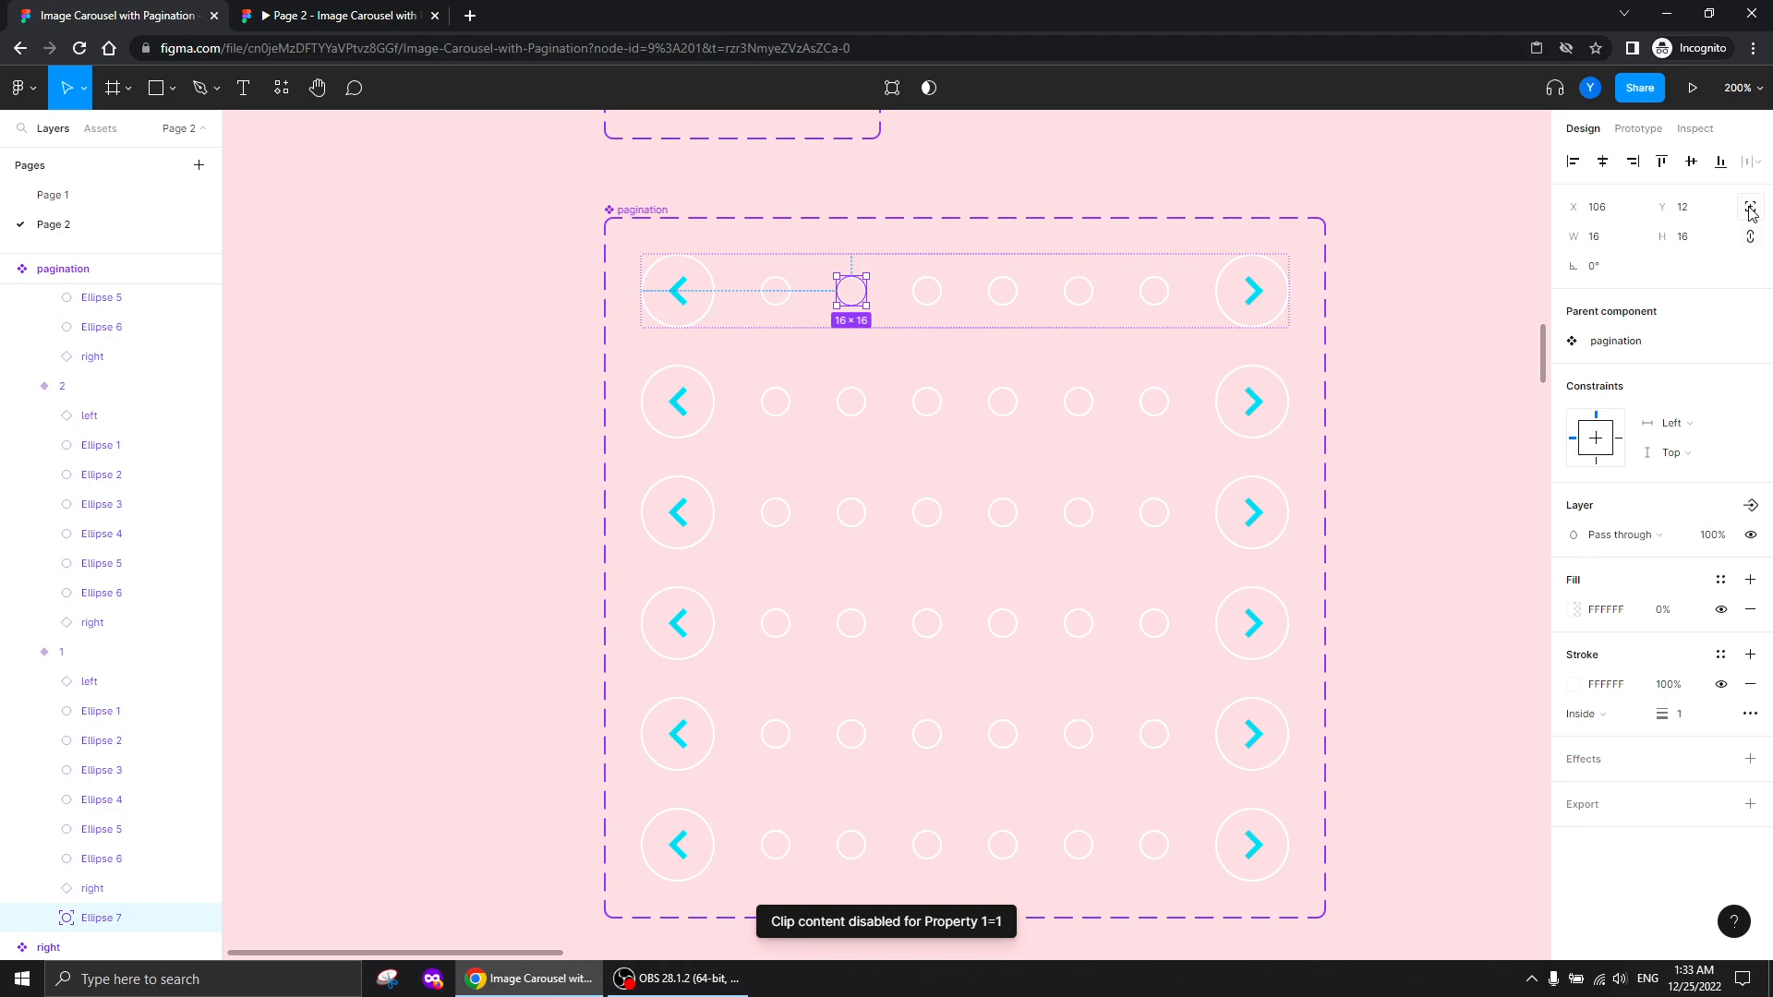
Nudge the absolutely positioned dot in variant 1 to X 65 so it sits exactly over the first dot
key("Left")
key("Left")
key("Left")
key("Left")
key("Left")
key("Left")
key("Left")
key("Left")
key("Left")
key("Left")
key("Left")
key("Left")
key("Left")
key("Left")
key("Left")
key("Left")
key("Left")
key("Left")
key("Left")
key("Left")
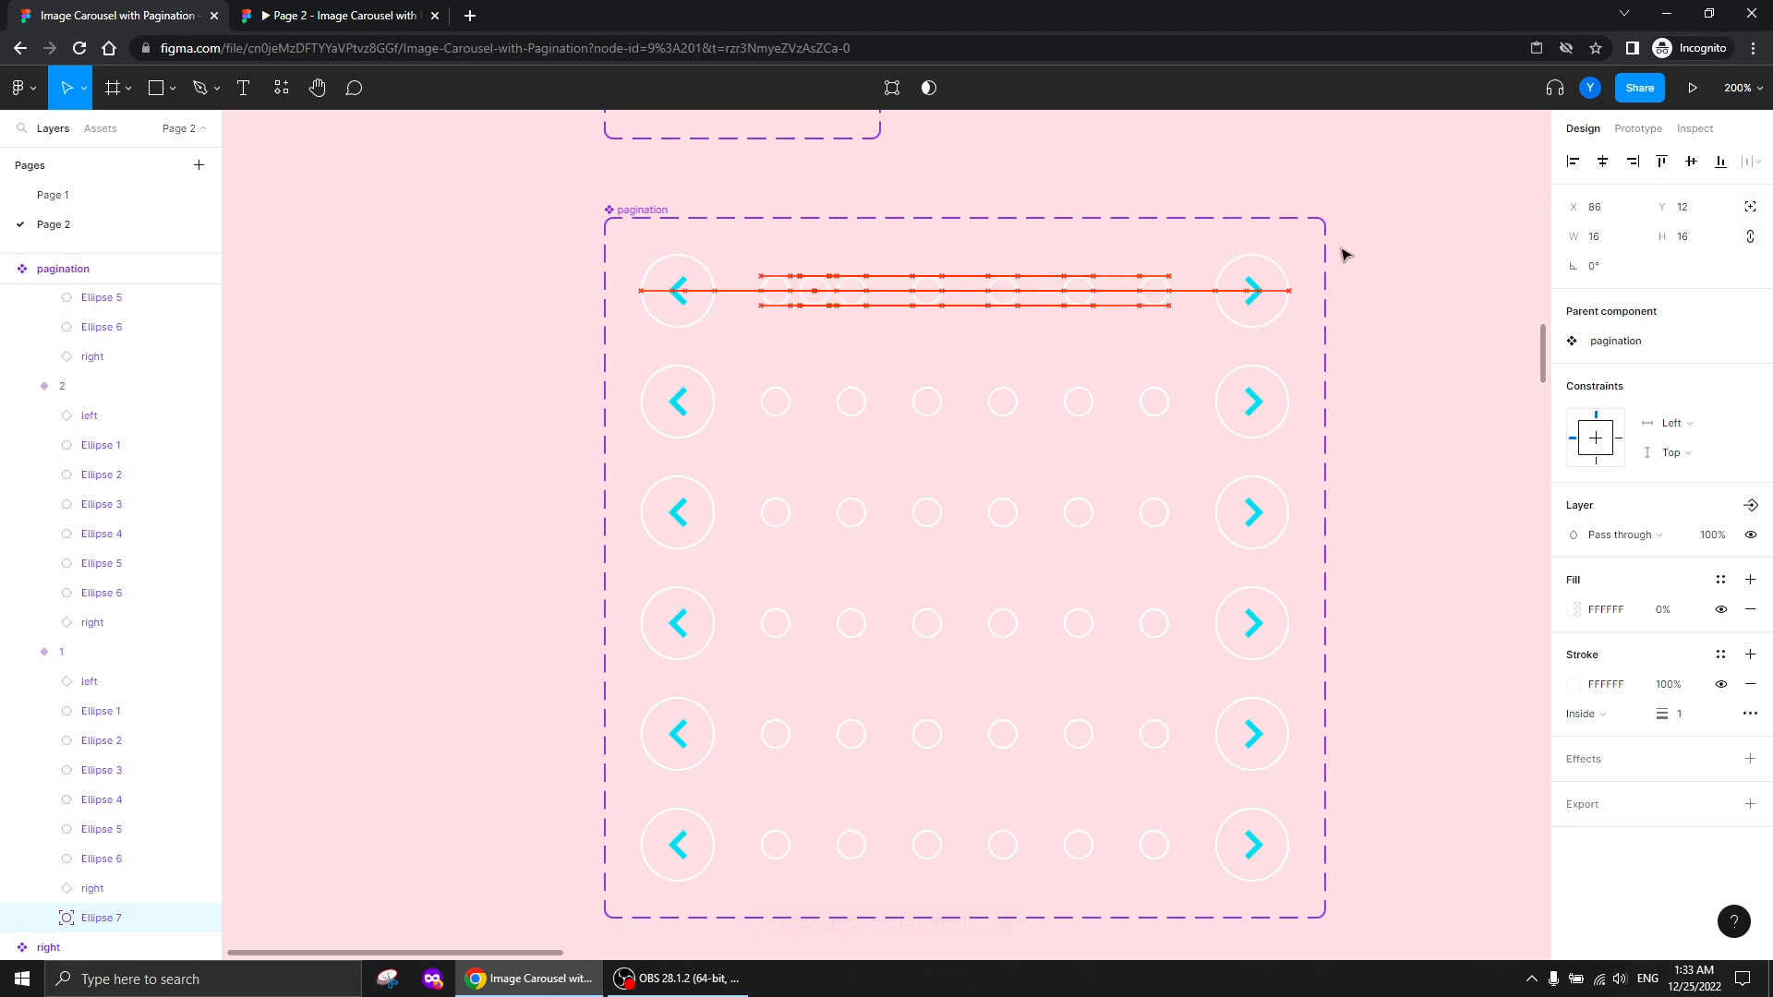
key("Left")
key("Left")
key("Left")
key("Left")
key("Left")
scroll(668, 327, "up", 5)
scroll(704, 416, "right", 2)
scroll(628, 840, "up", 2)
scroll(628, 840, "right", 1)
key("Left")
key("Left")
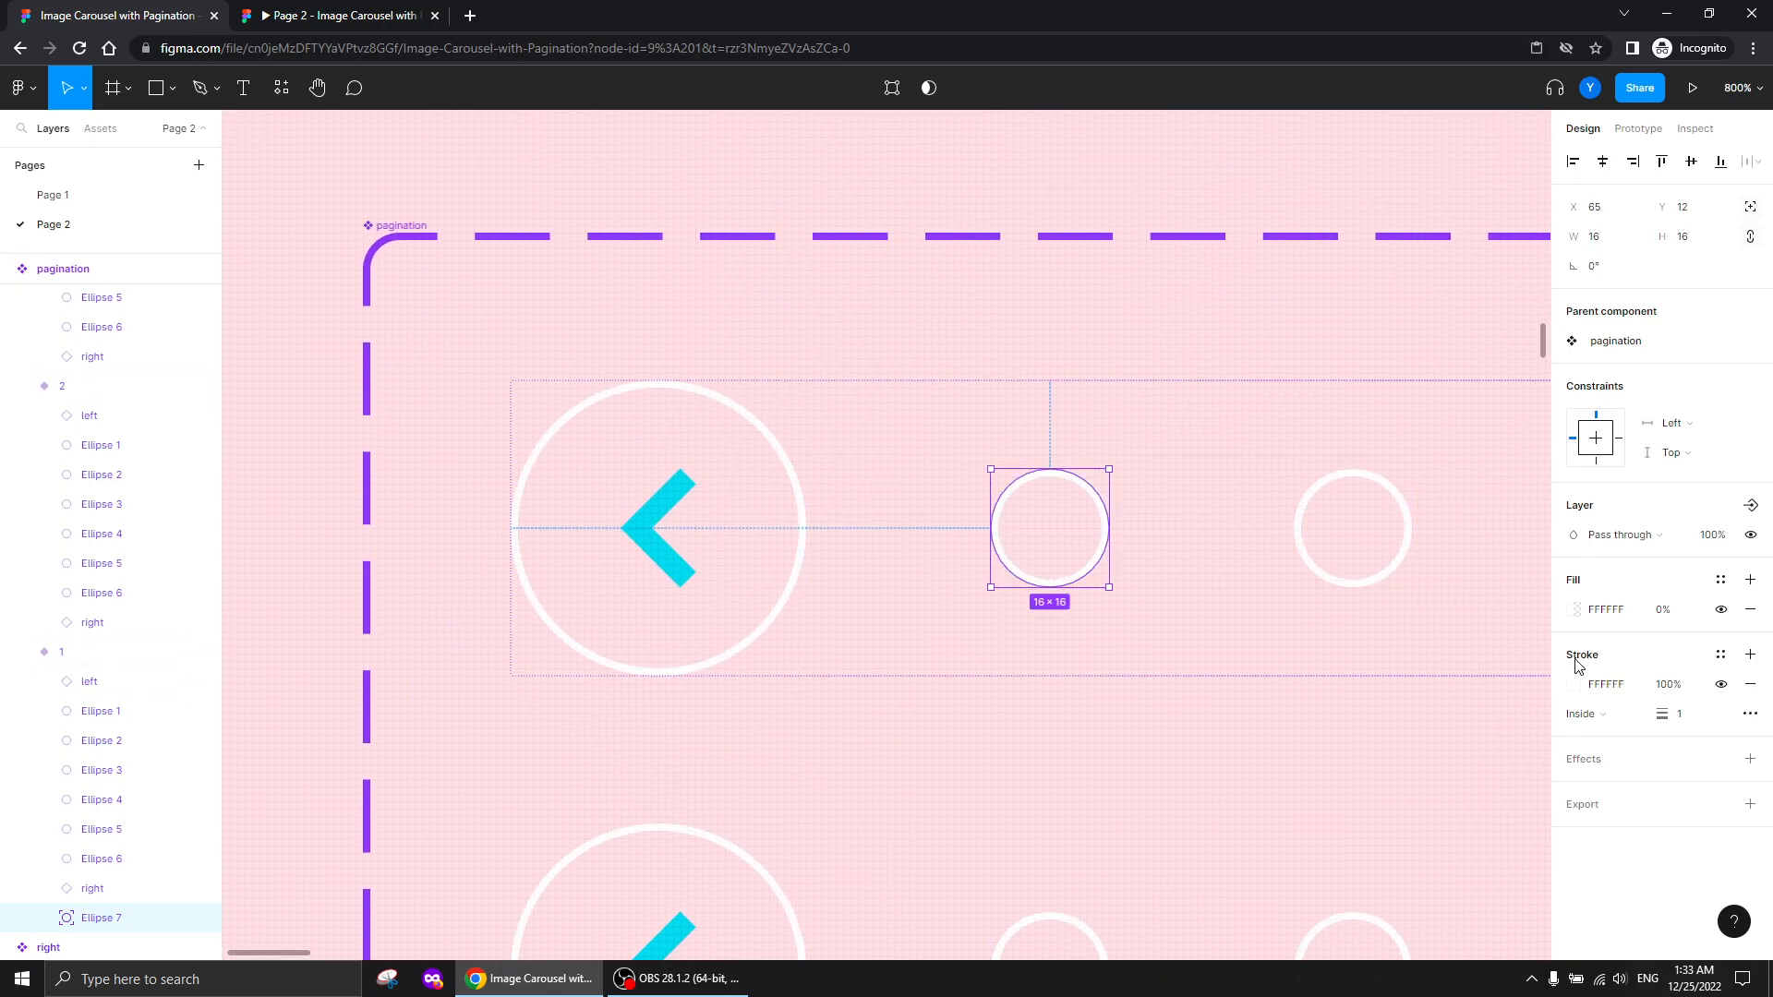
Set the fill opacity of the overlaid dot in variant 1 to 100%
left_click(1713, 539)
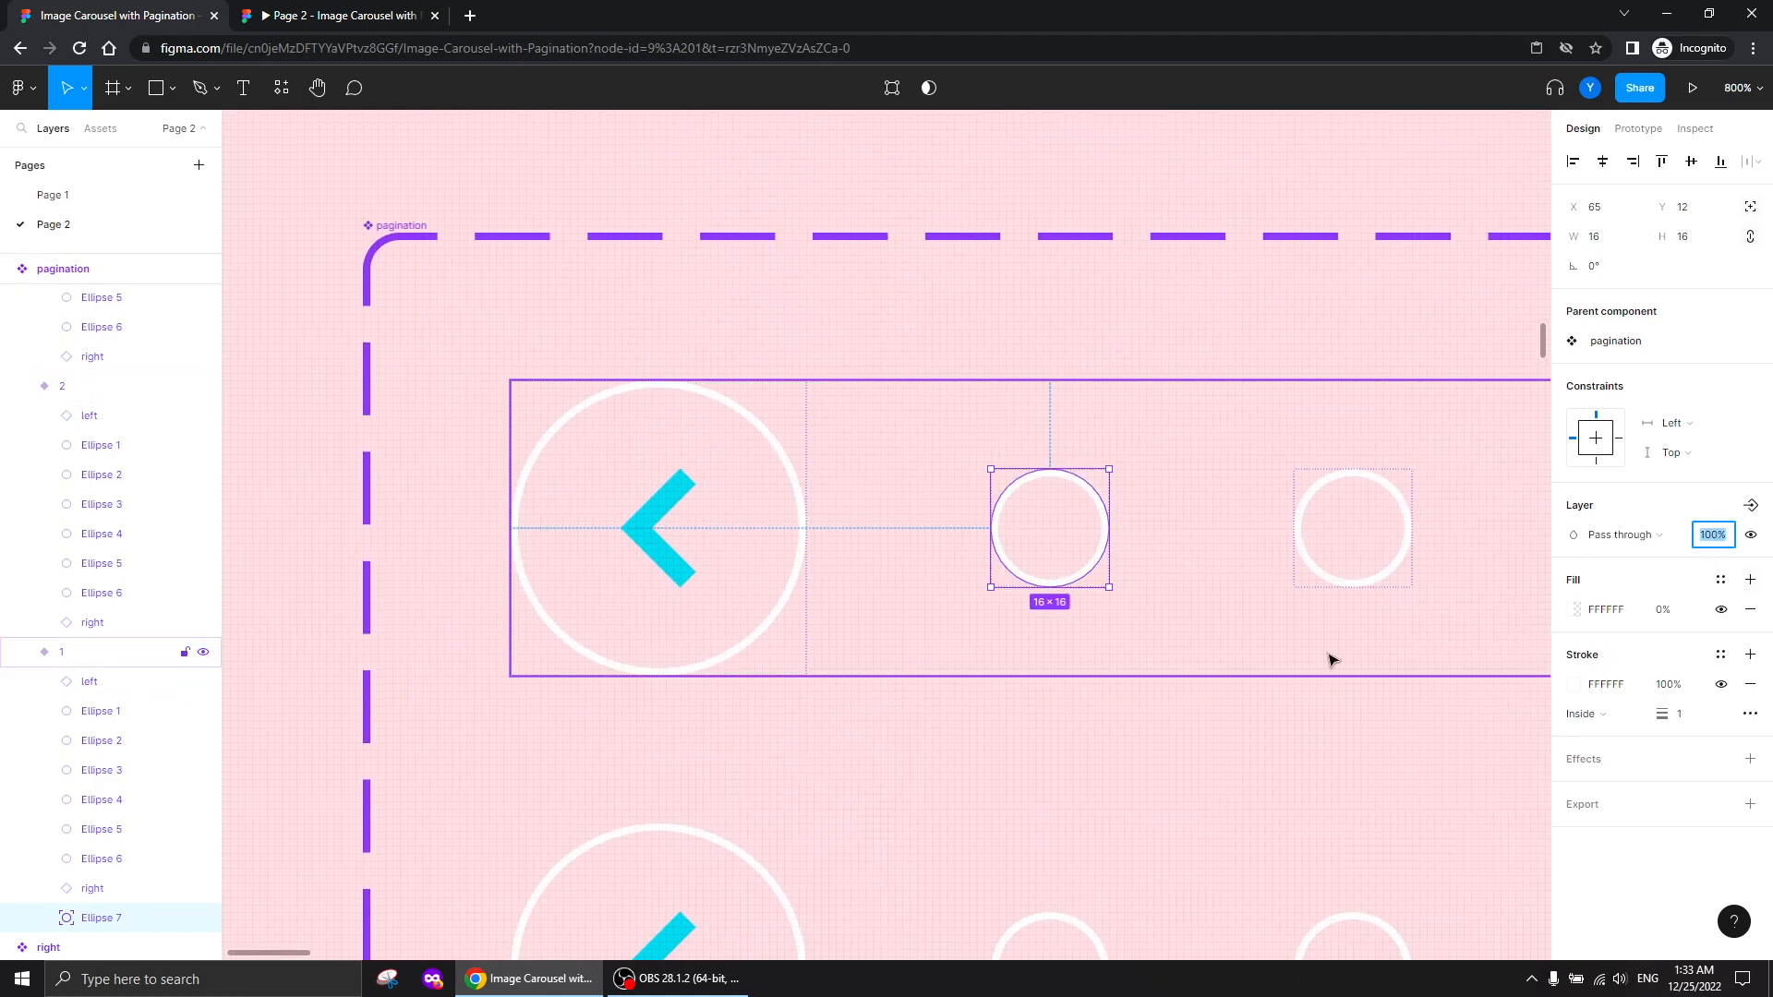
left_click(1663, 612)
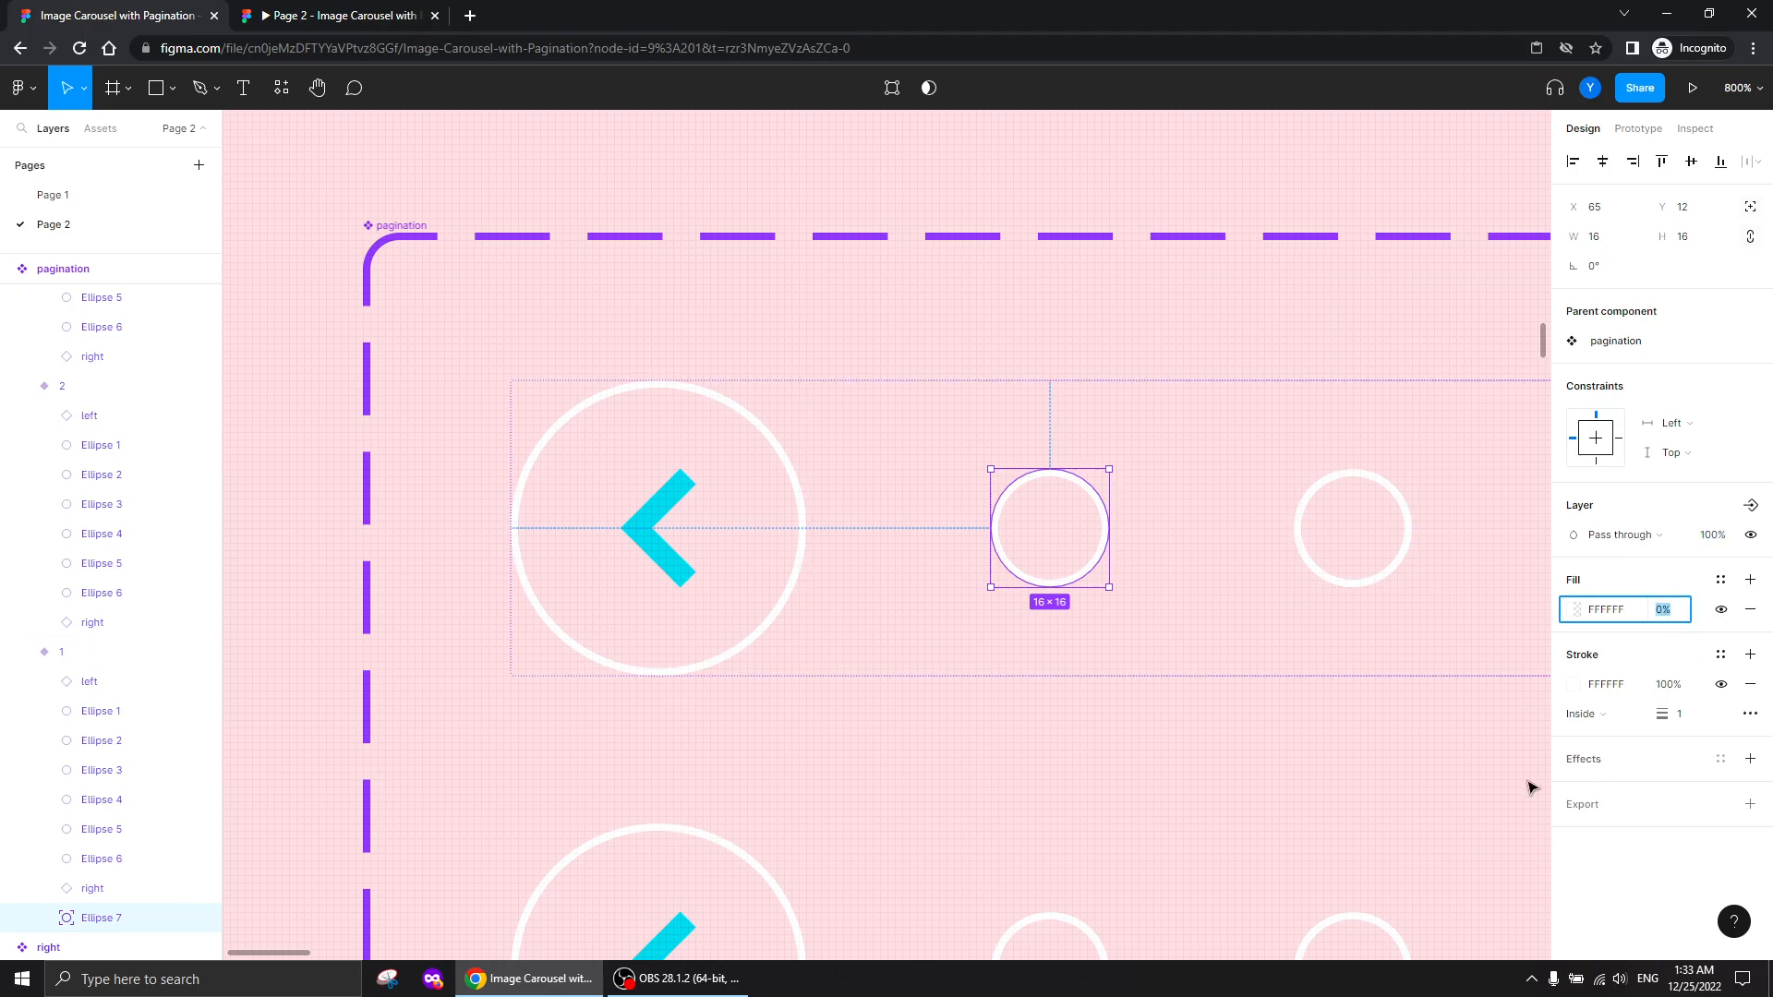
key("Return")
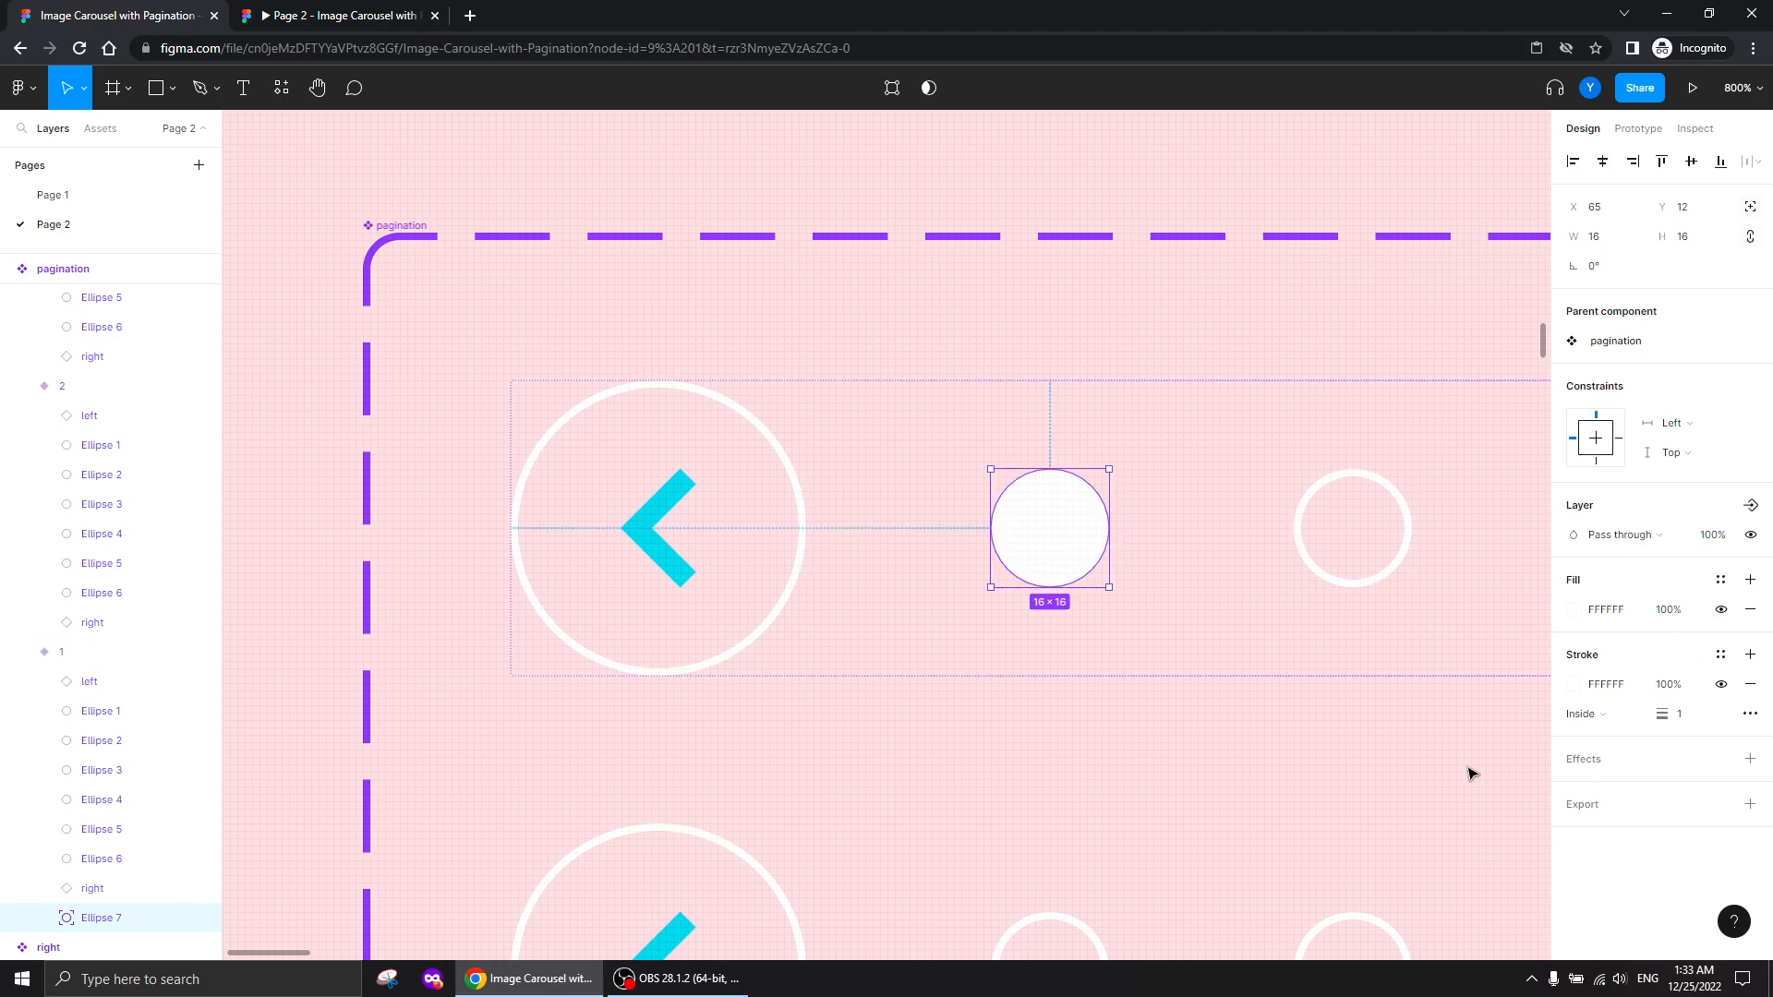
Copy the filled dot from pagination variant 1 and paste it into variant 2
key("minus")
key("minus")
scroll(855, 518, "down", 3)
scroll(855, 518, "right", 3)
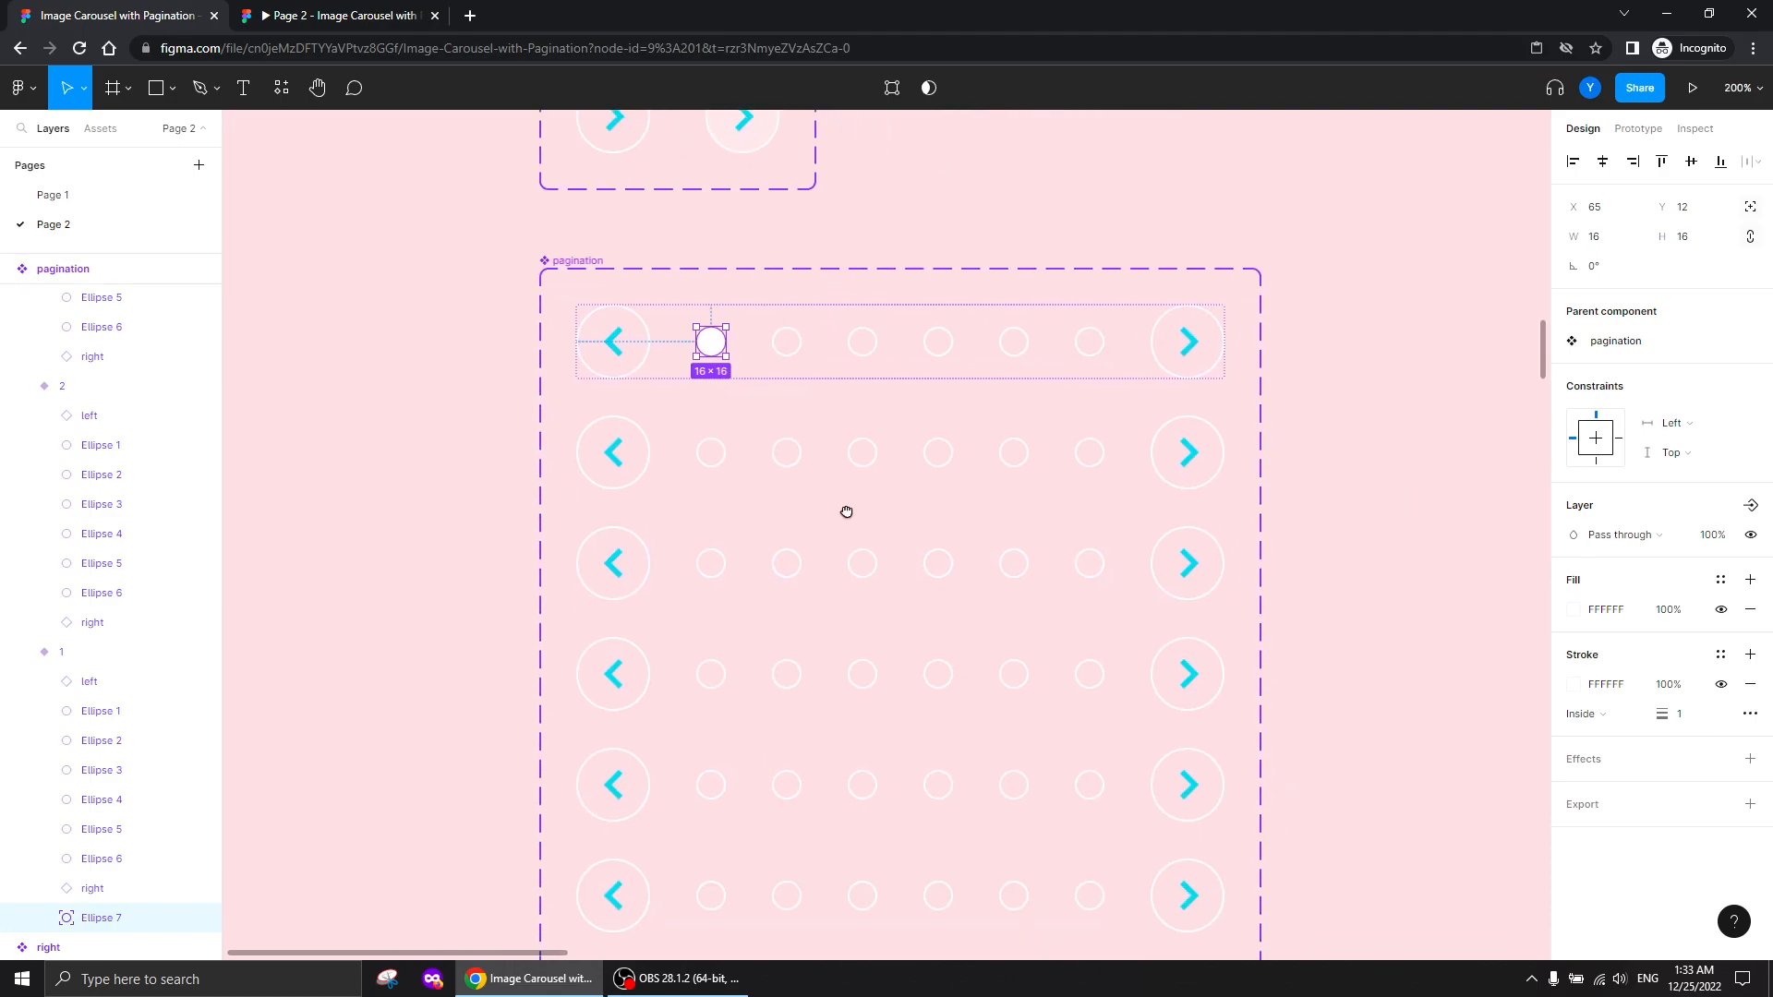
key("ctrl+c")
left_click(736, 444)
key("ctrl+v")
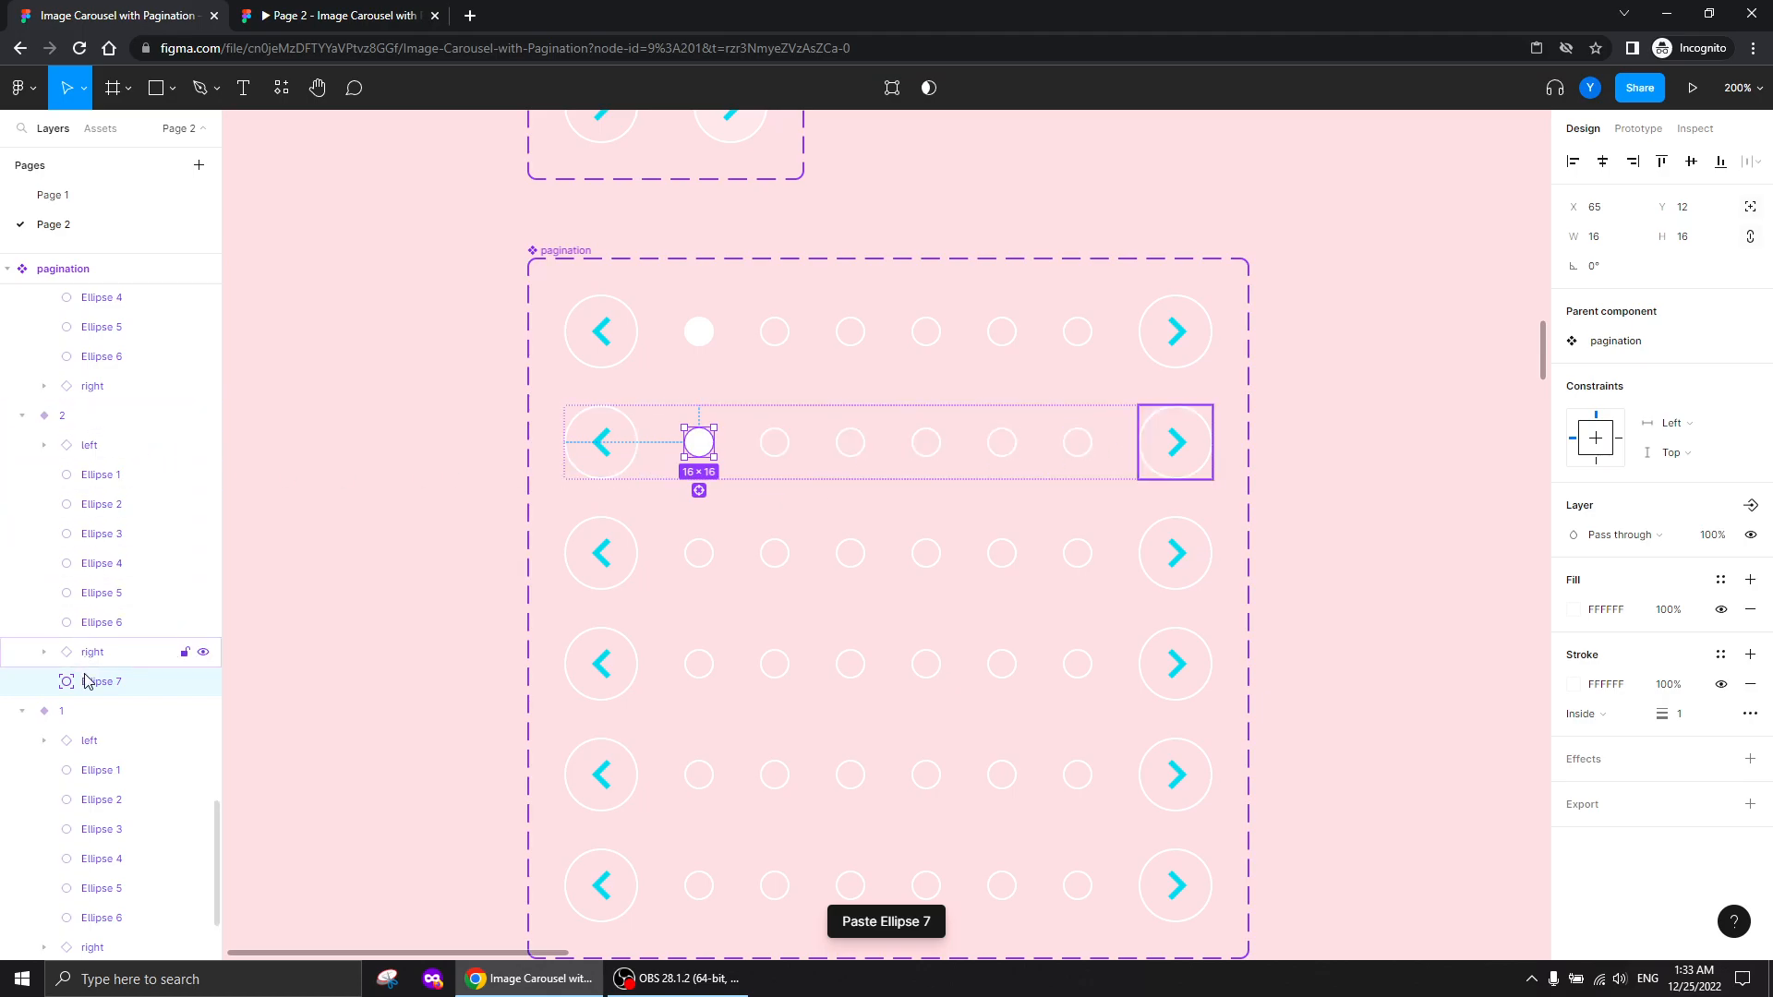
Nudge the filled dot in variant 2 to X 106 so it covers the second dot
left_click_drag(459, 628, 614, 558)
key("ctrl+plus")
key("Right")
key("Right")
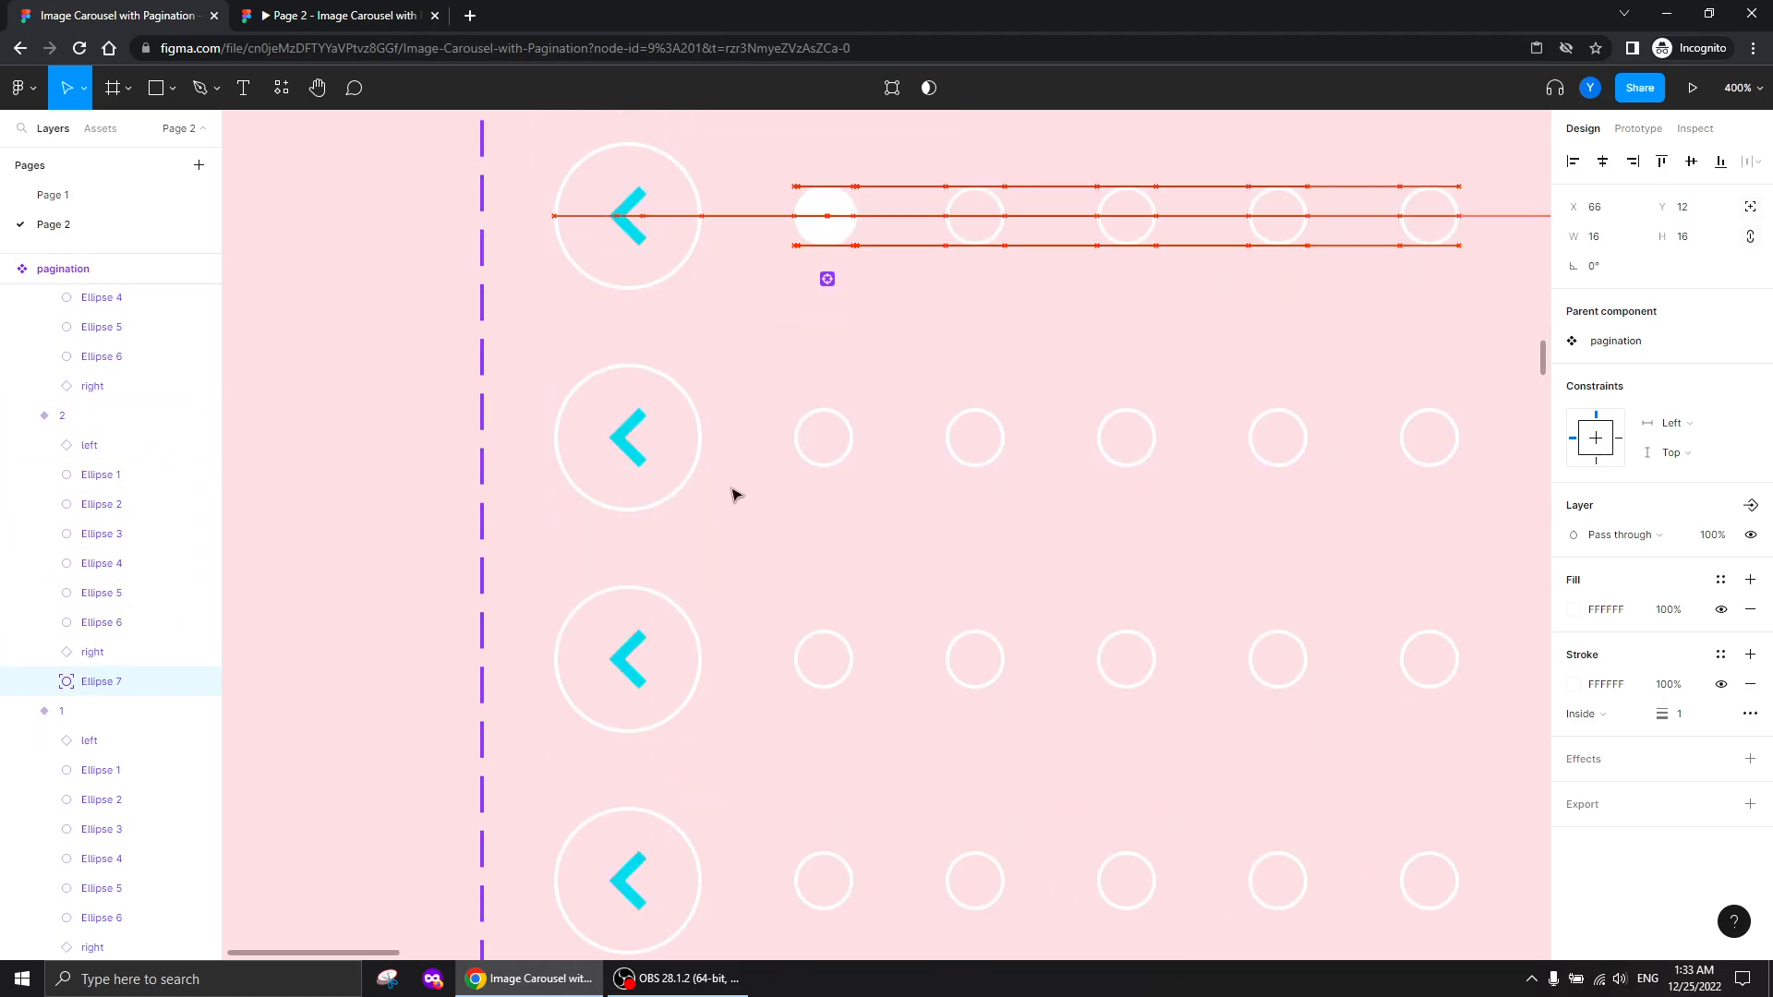
key("Right")
key("Right")
key("Right")
key("Right")
key("Right")
key("Right")
key("Right")
key("Right")
key("Right")
key("Right")
key("Right")
key("Right")
key("Right")
key("Right")
key("Right")
key("Right")
key("Right")
key("Right")
key("Right")
key("Right")
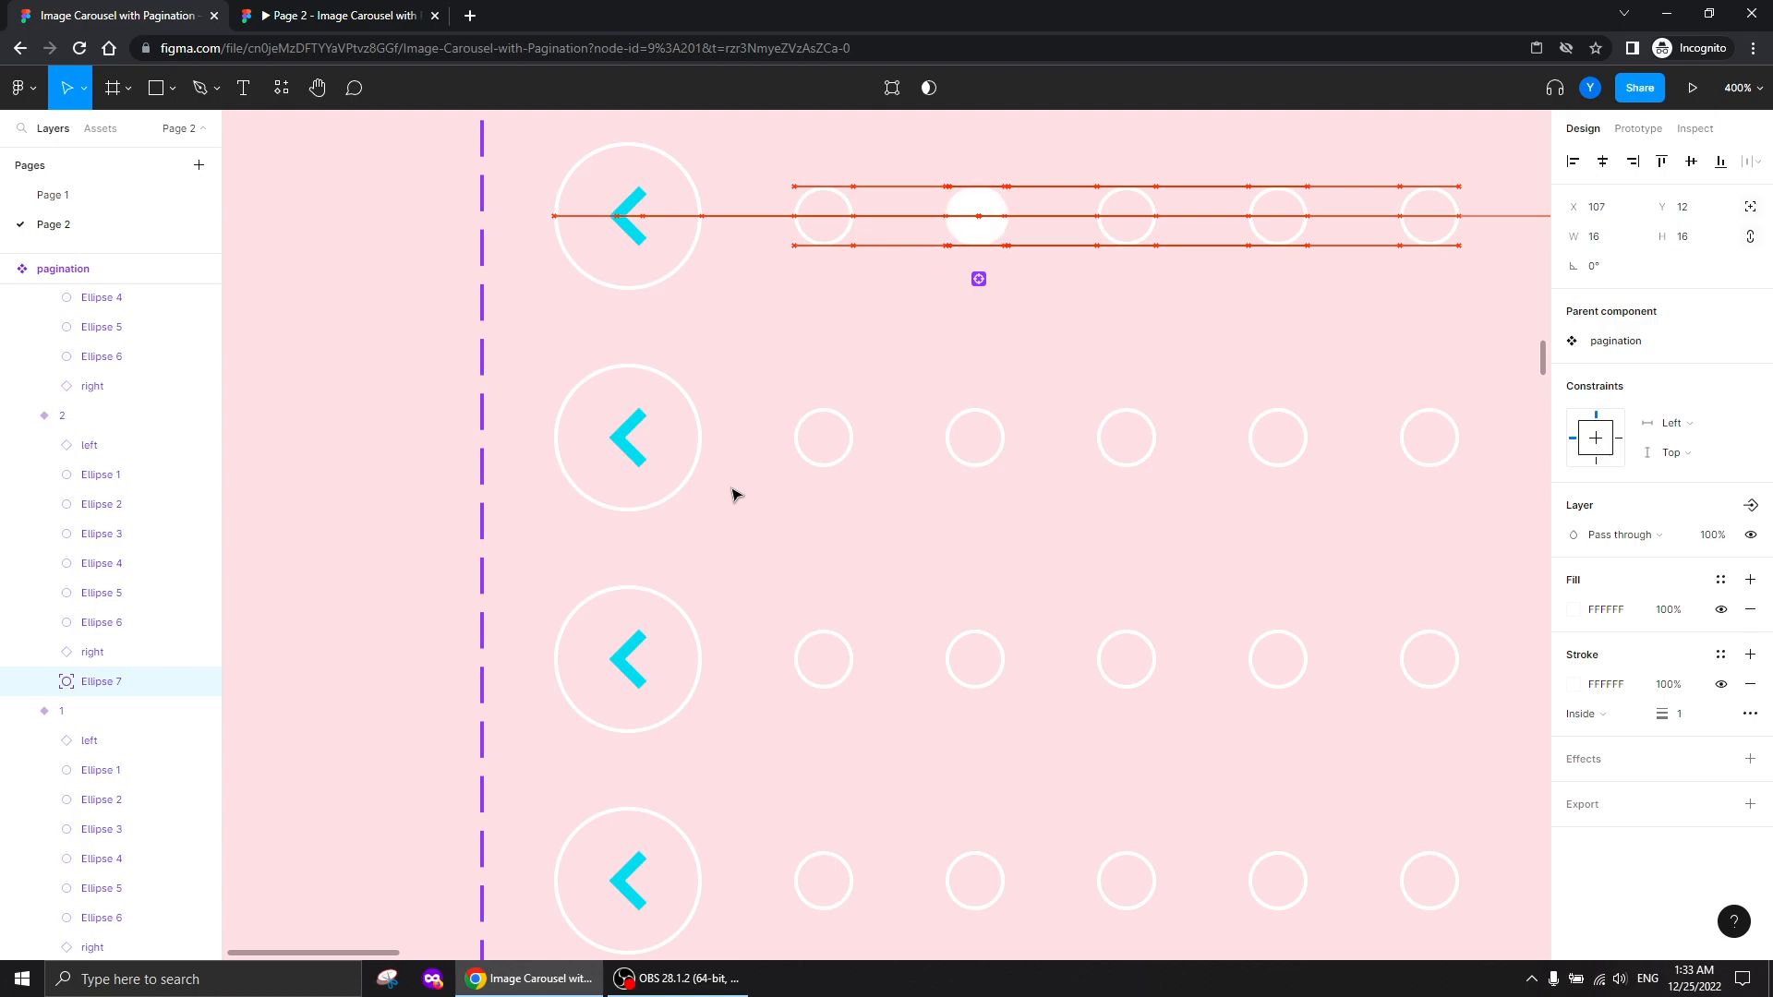
key("Left")
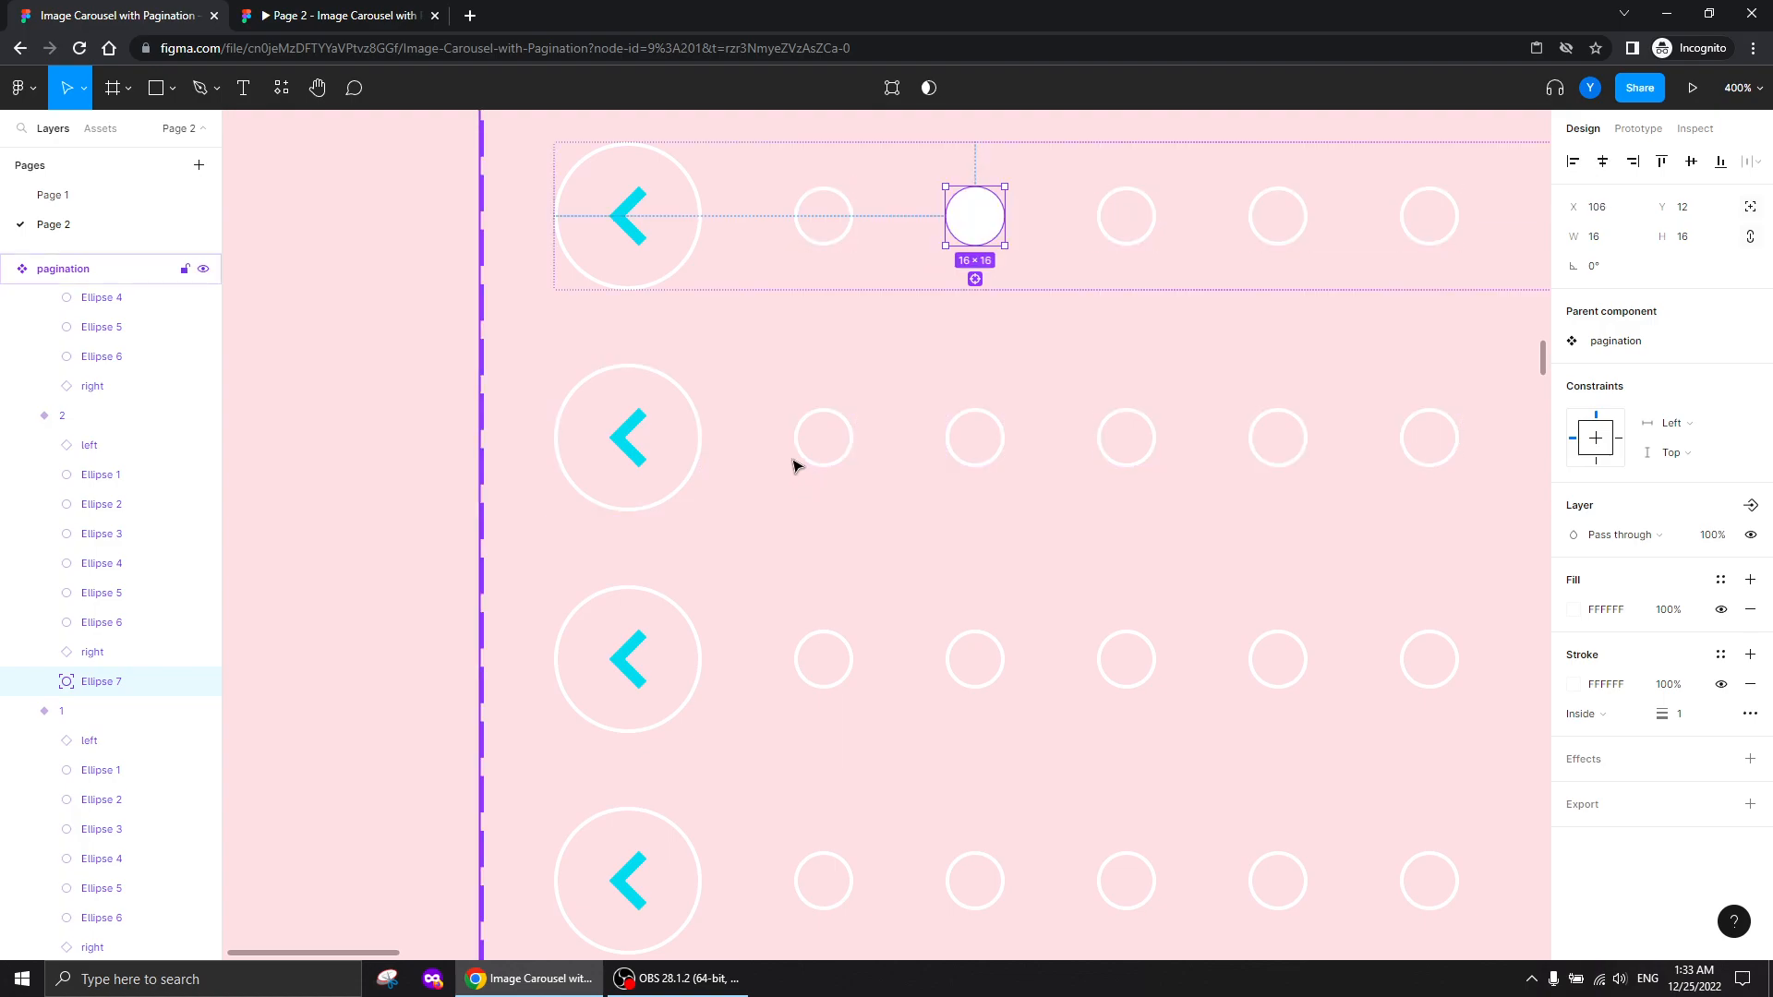
Paste the filled dot into pagination variant 3 and move it to X 147, over the third dot
left_click(867, 445)
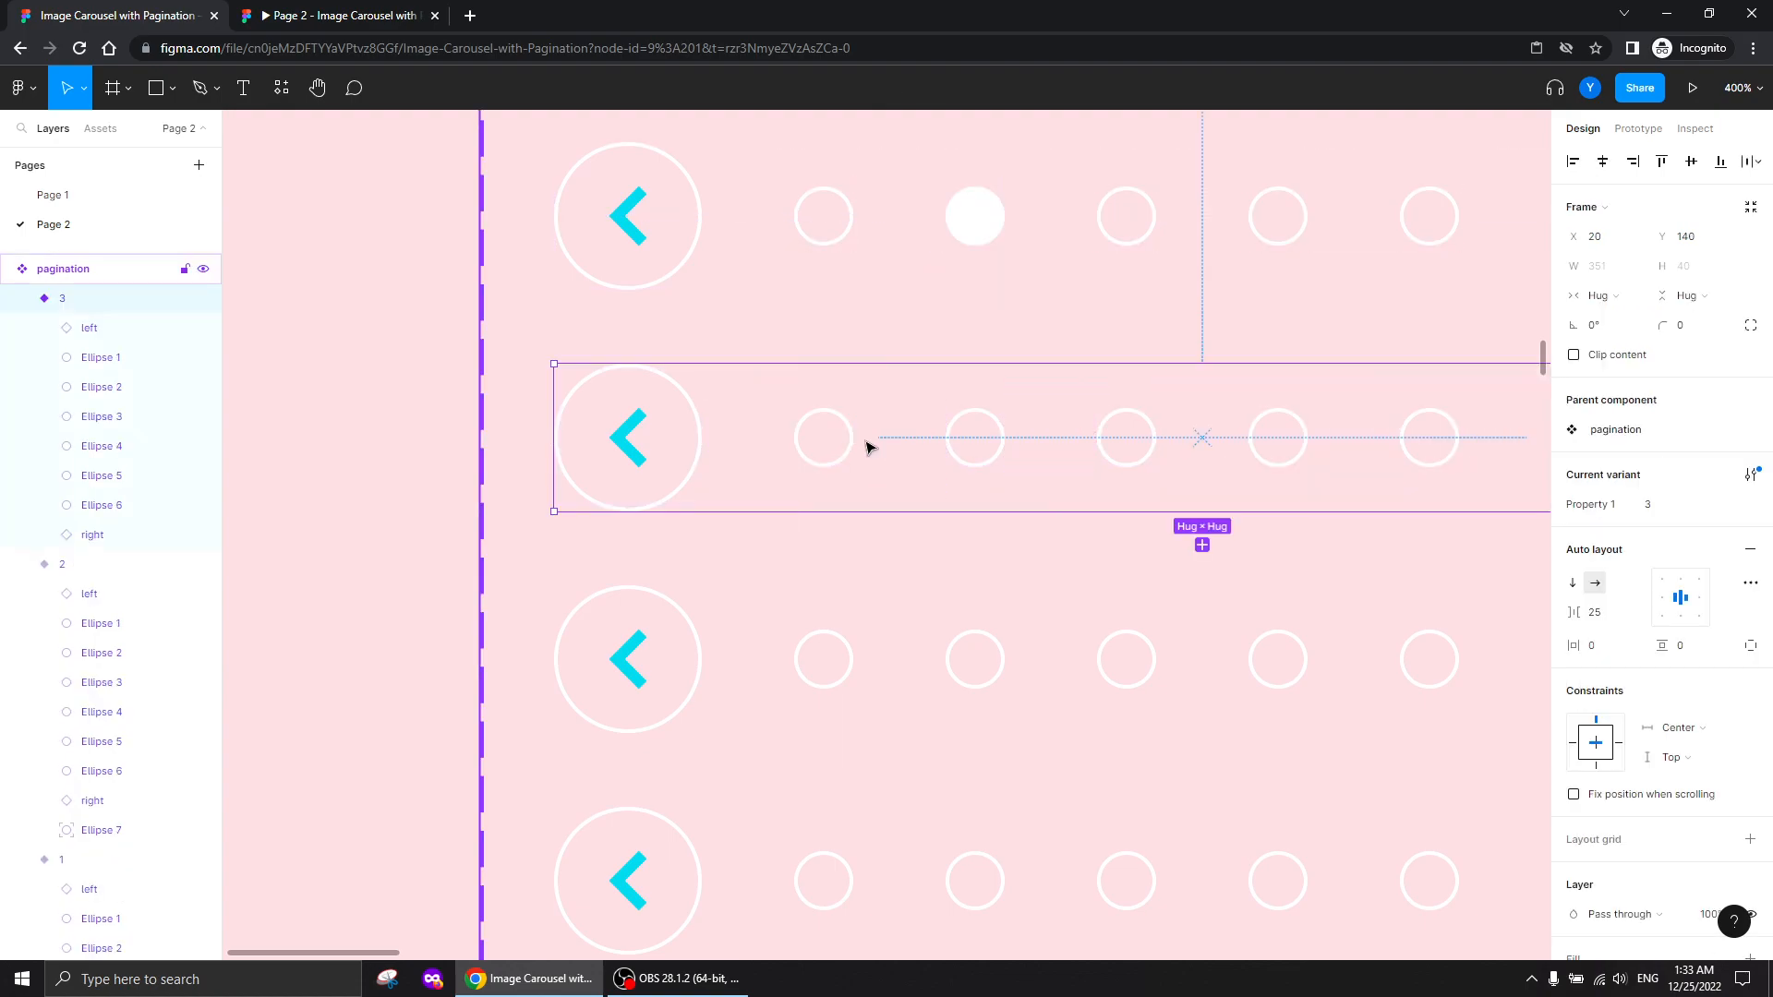
key("ctrl+v")
key("Right")
key("Right")
key("Right")
key("Right")
key("Right")
key("Right")
key("Right")
key("Right")
key("Right")
key("Right")
key("Right")
key("Right")
key("Right")
key("Right")
key("Right")
key("Right")
key("Right")
key("Right")
key("Right")
key("Right")
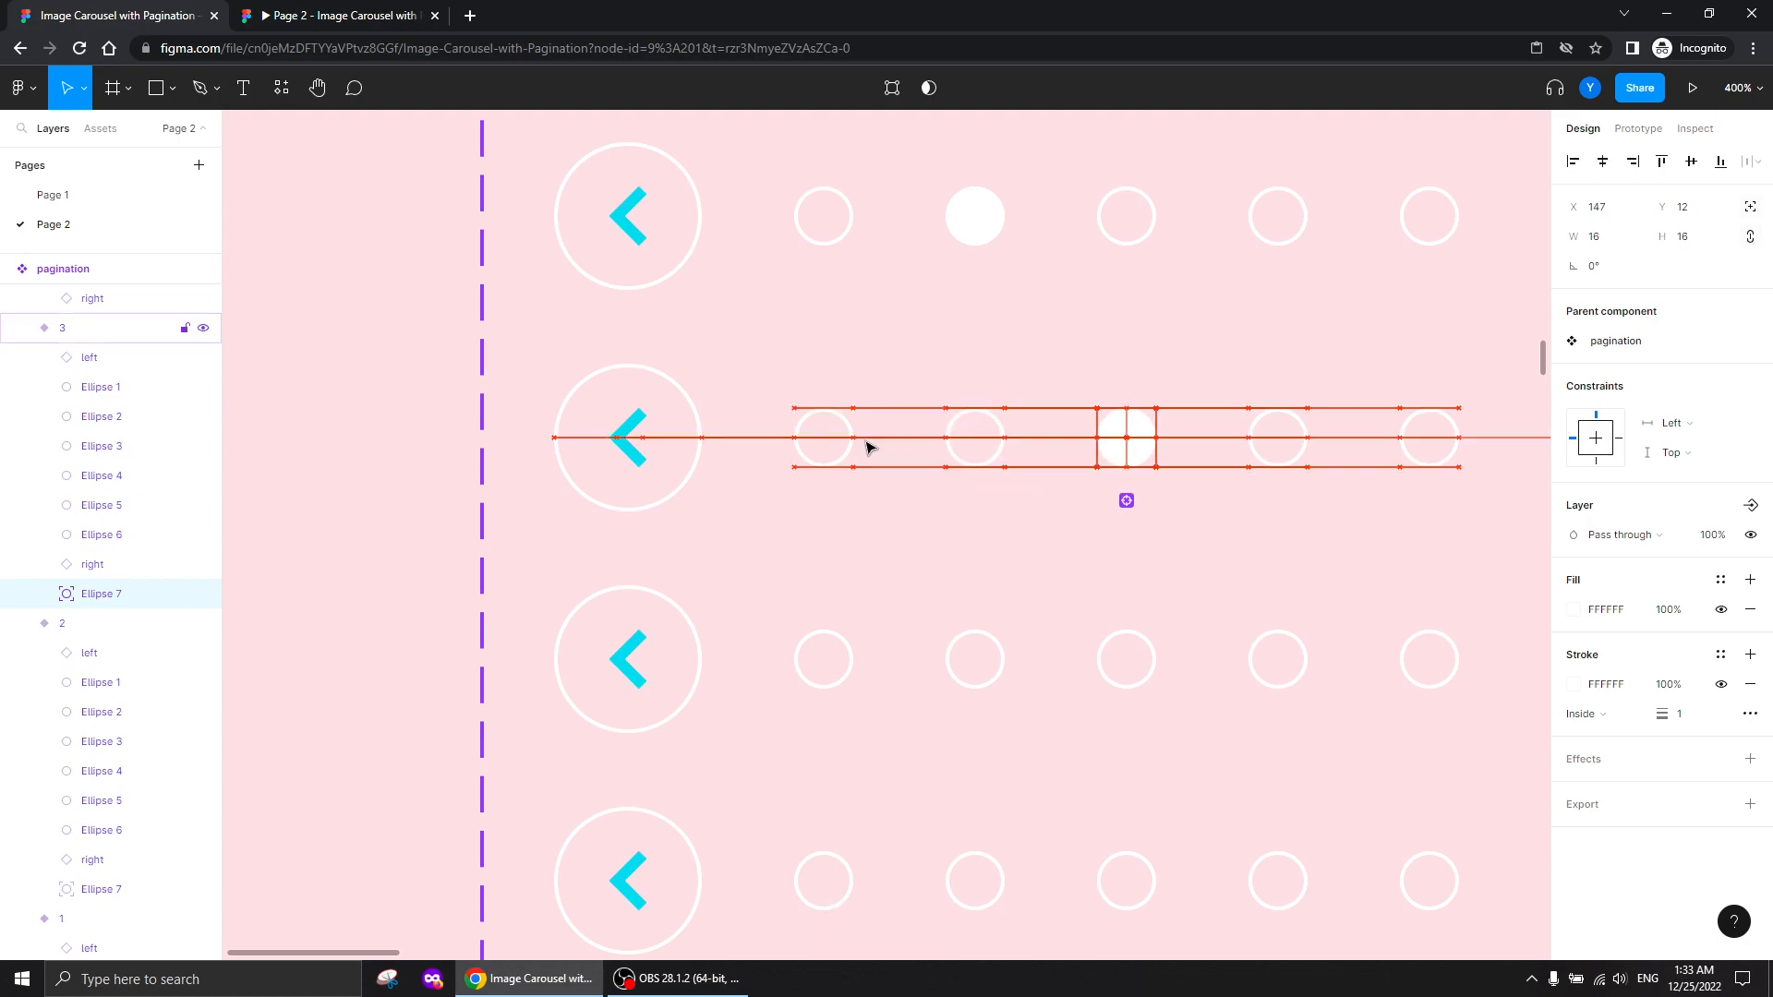
Paste the filled dot into pagination variant 4 and move it to X 188, over the fourth dot
left_click_drag(1064, 630, 850, 348)
left_click(852, 350)
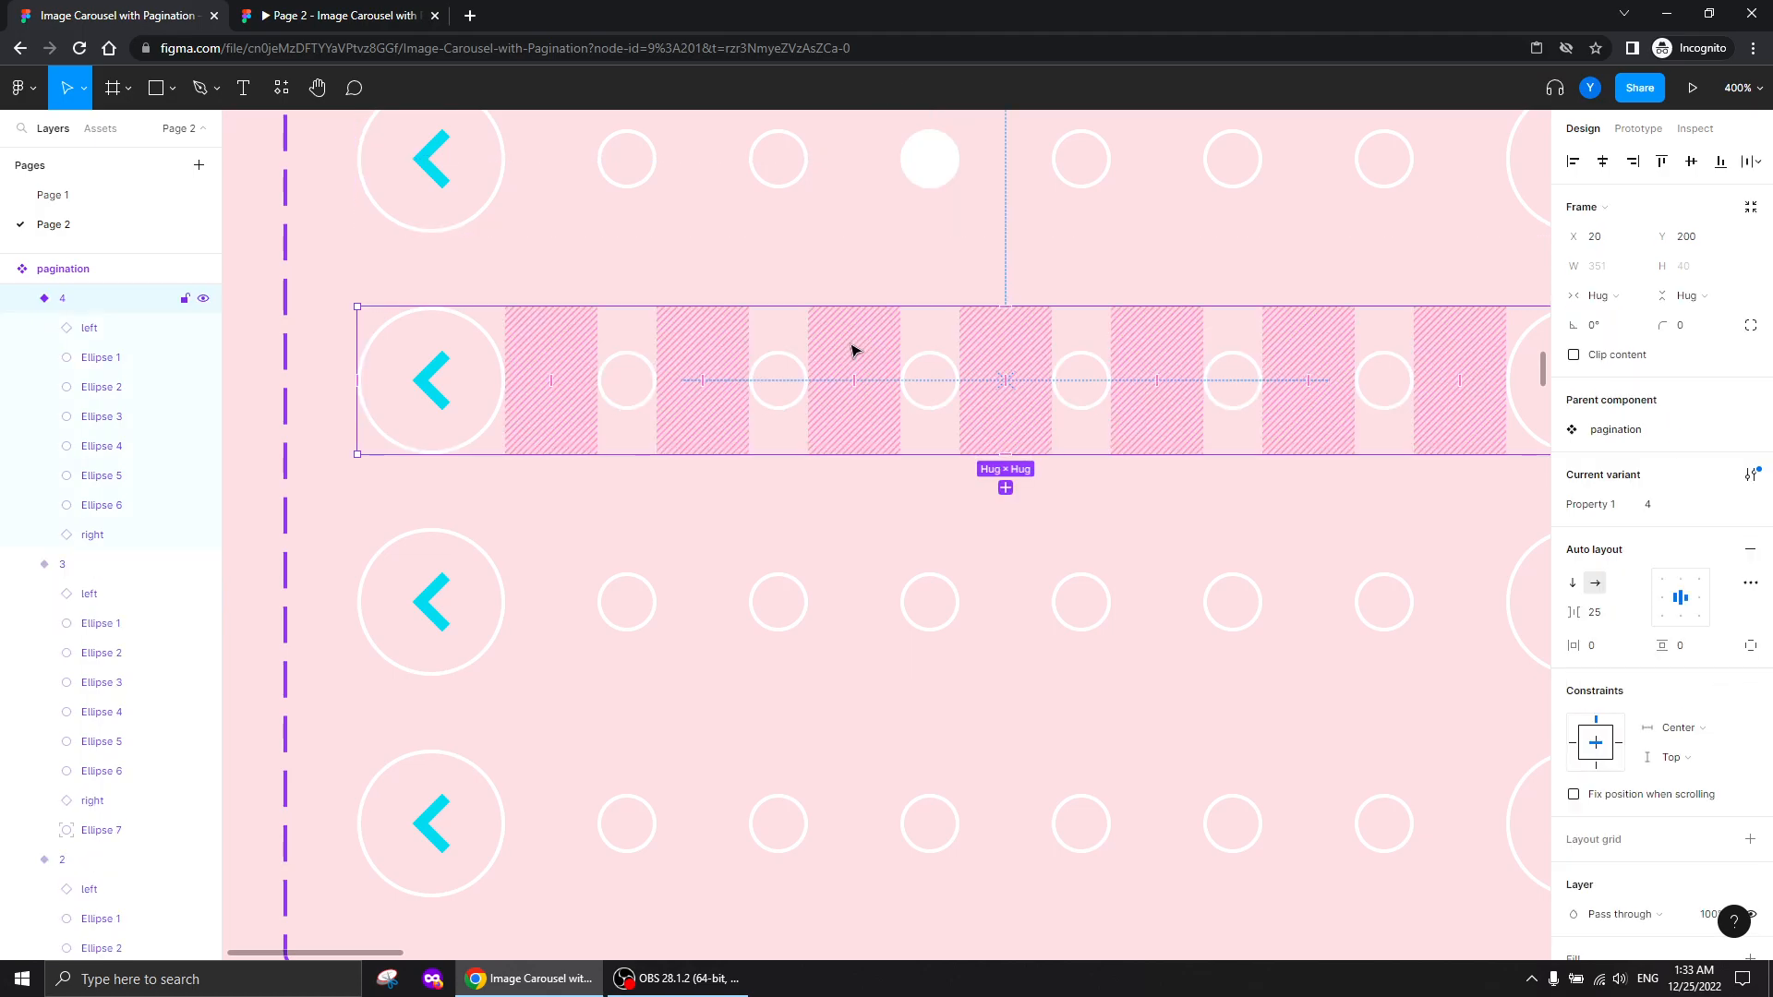
key("ctrl+v")
key("Right")
key("Right")
key("Right")
key("Right")
key("Right")
key("Right")
key("Right")
key("Right")
key("Right")
key("Right")
key("Right")
key("Right")
key("Right")
key("Right")
key("Right")
key("Right")
key("Right")
key("Right")
key("Right")
key("Right")
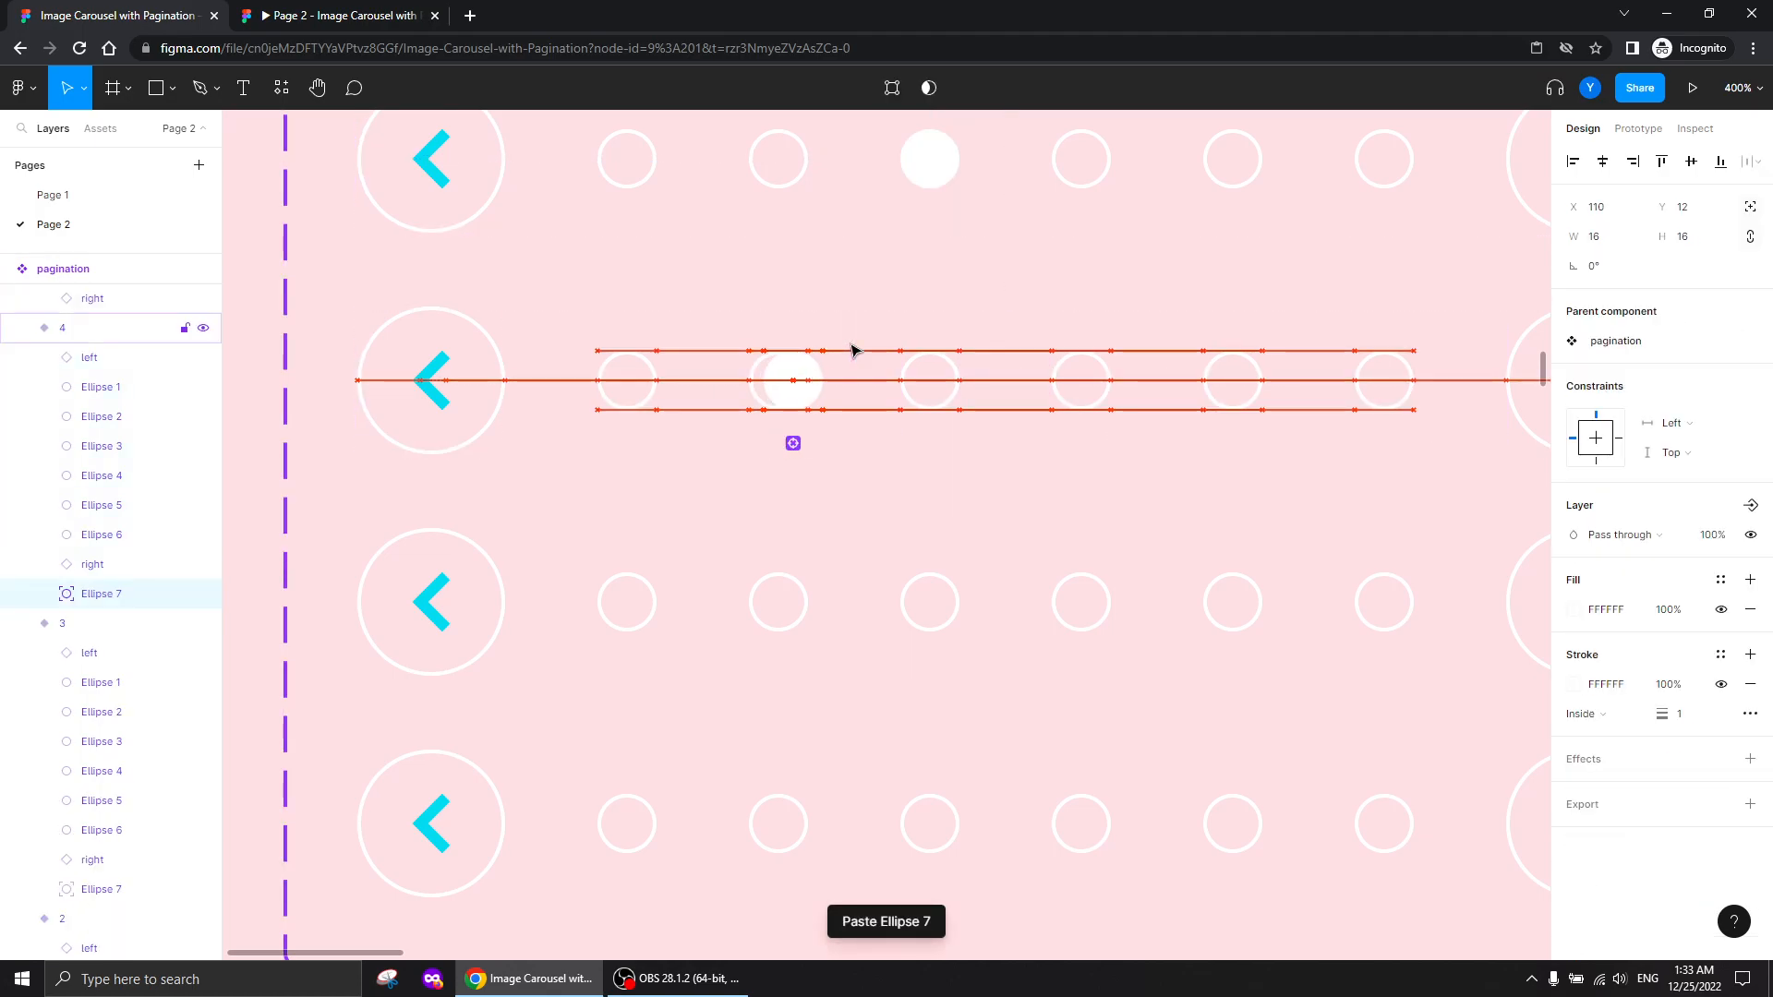
key("Right")
key("Right")
key("Right")
key("Right")
key("Right")
key("Right")
key("Right")
key("Right")
key("Right")
key("Right")
key("Right")
key("Right")
key("Right")
key("Right")
key("Right")
key("Right")
key("Right")
key("Right")
key("Right")
key("Right")
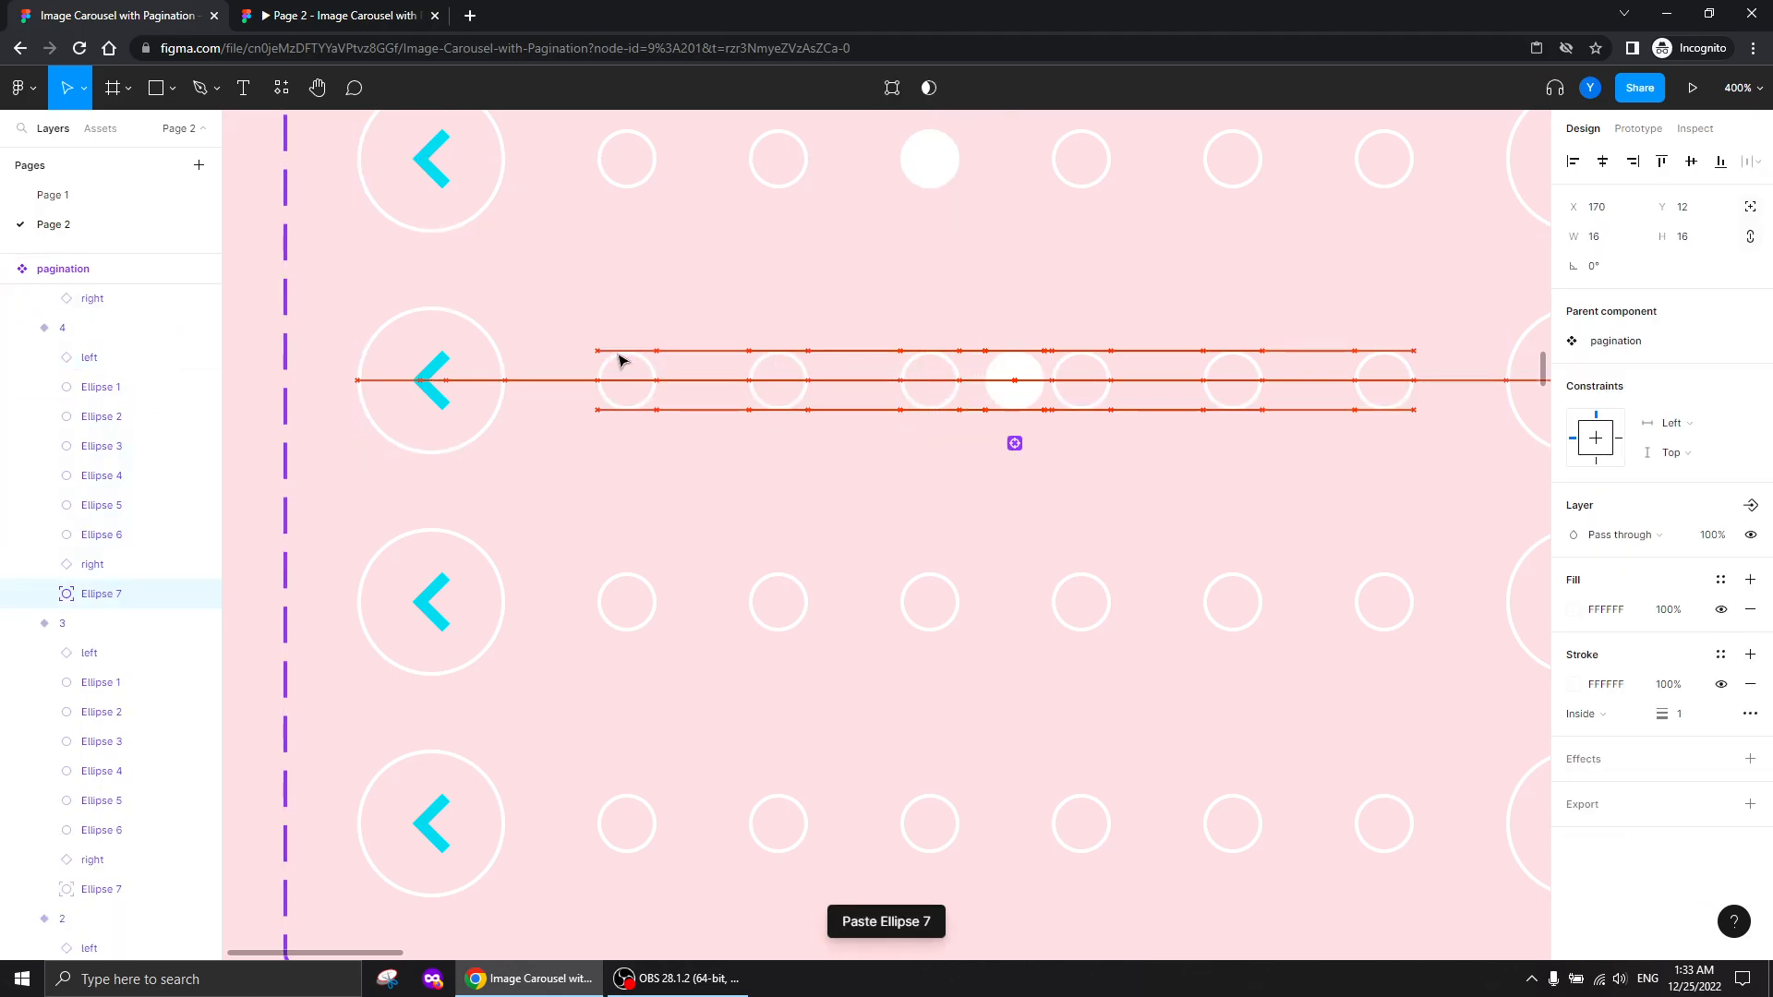
key("Left")
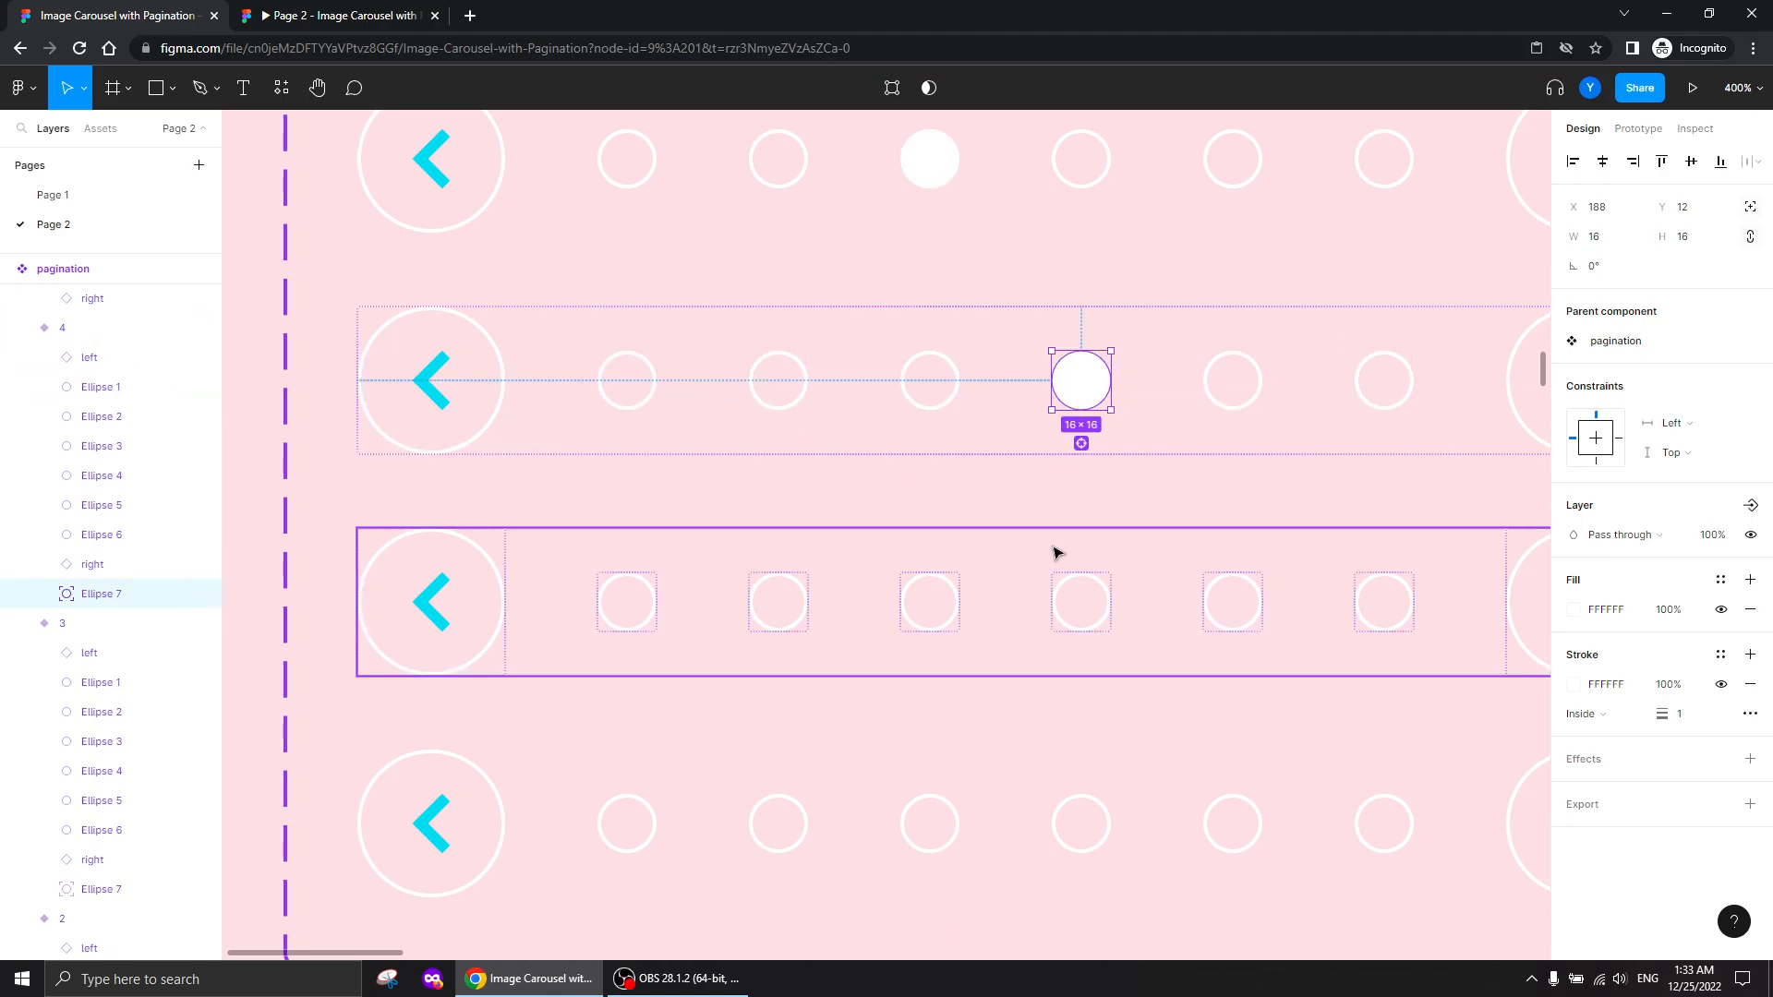
Paste the filled dot into pagination variant 5 and move it to X 229, over the fifth dot
left_click(1054, 602)
key("ctrl+v")
key("Right")
key("Right")
key("Right")
key("Right")
key("Right")
key("Right")
key("Right")
key("Right")
key("Right")
key("Right")
key("Right")
key("Right")
key("Right")
key("Right")
key("Right")
key("Right")
key("Right")
key("Right")
key("Right")
key("Right")
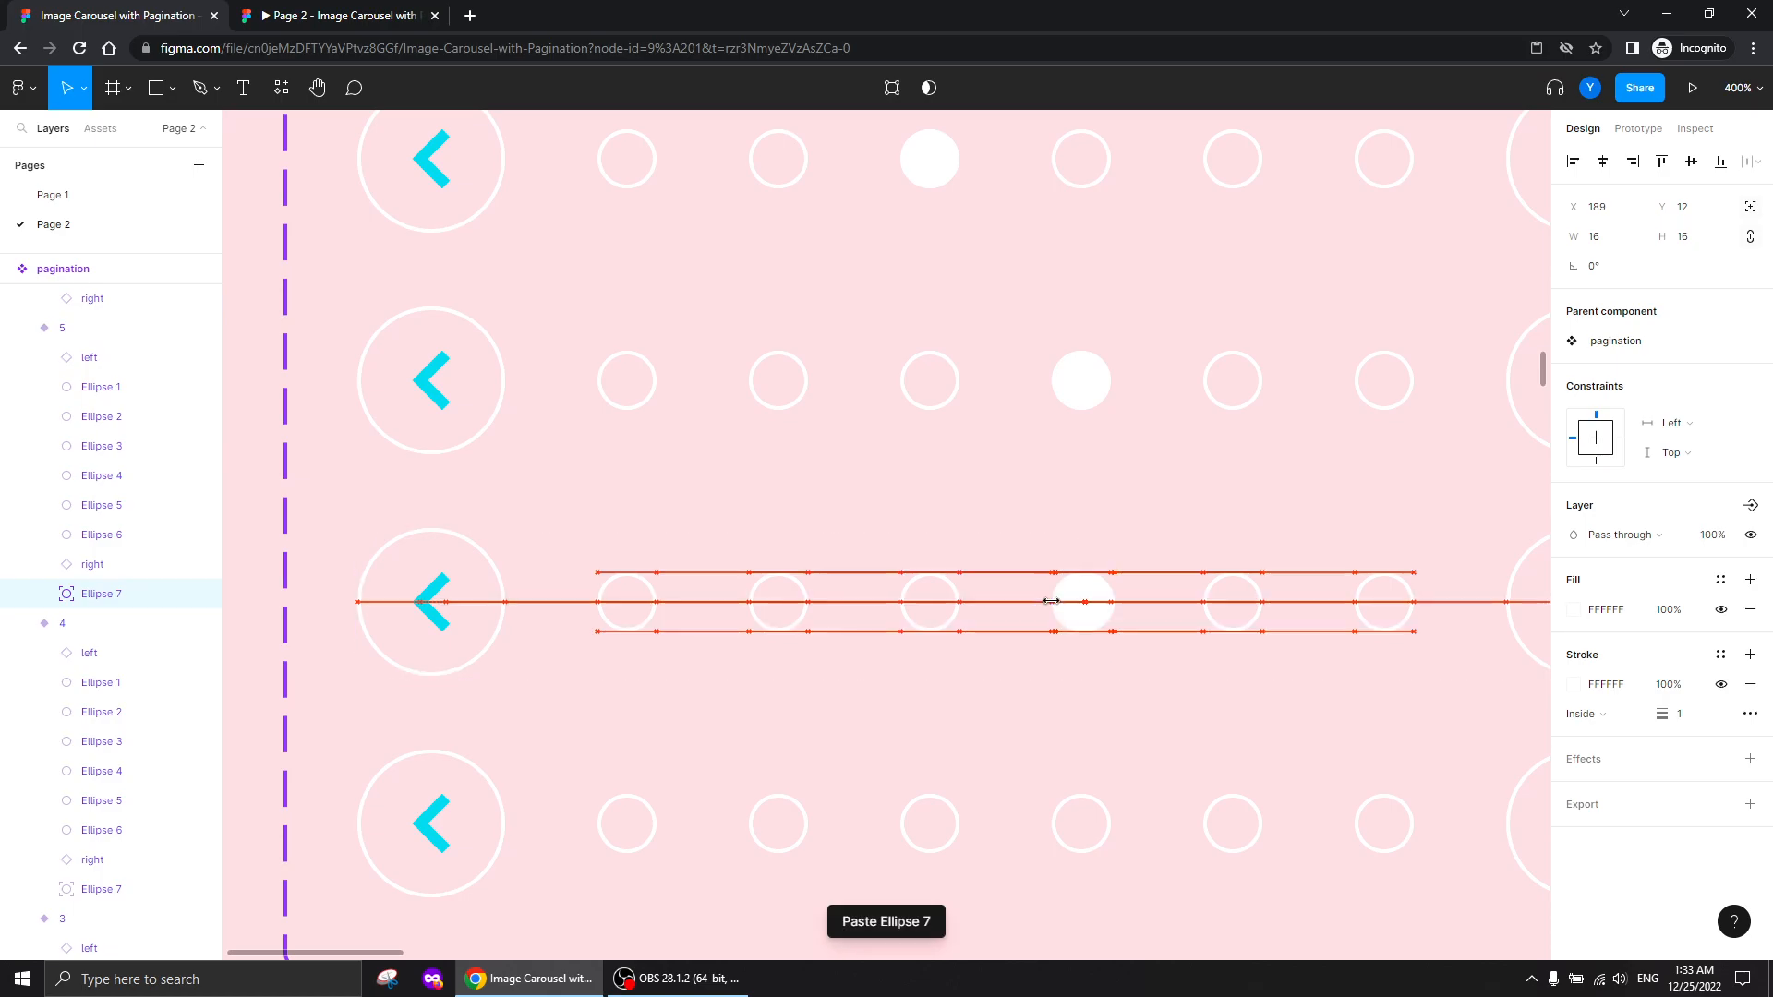
key("Right")
key("Right")
key("Right")
key("Right")
key("Right")
key("Right")
key("Right")
key("Right")
key("Right")
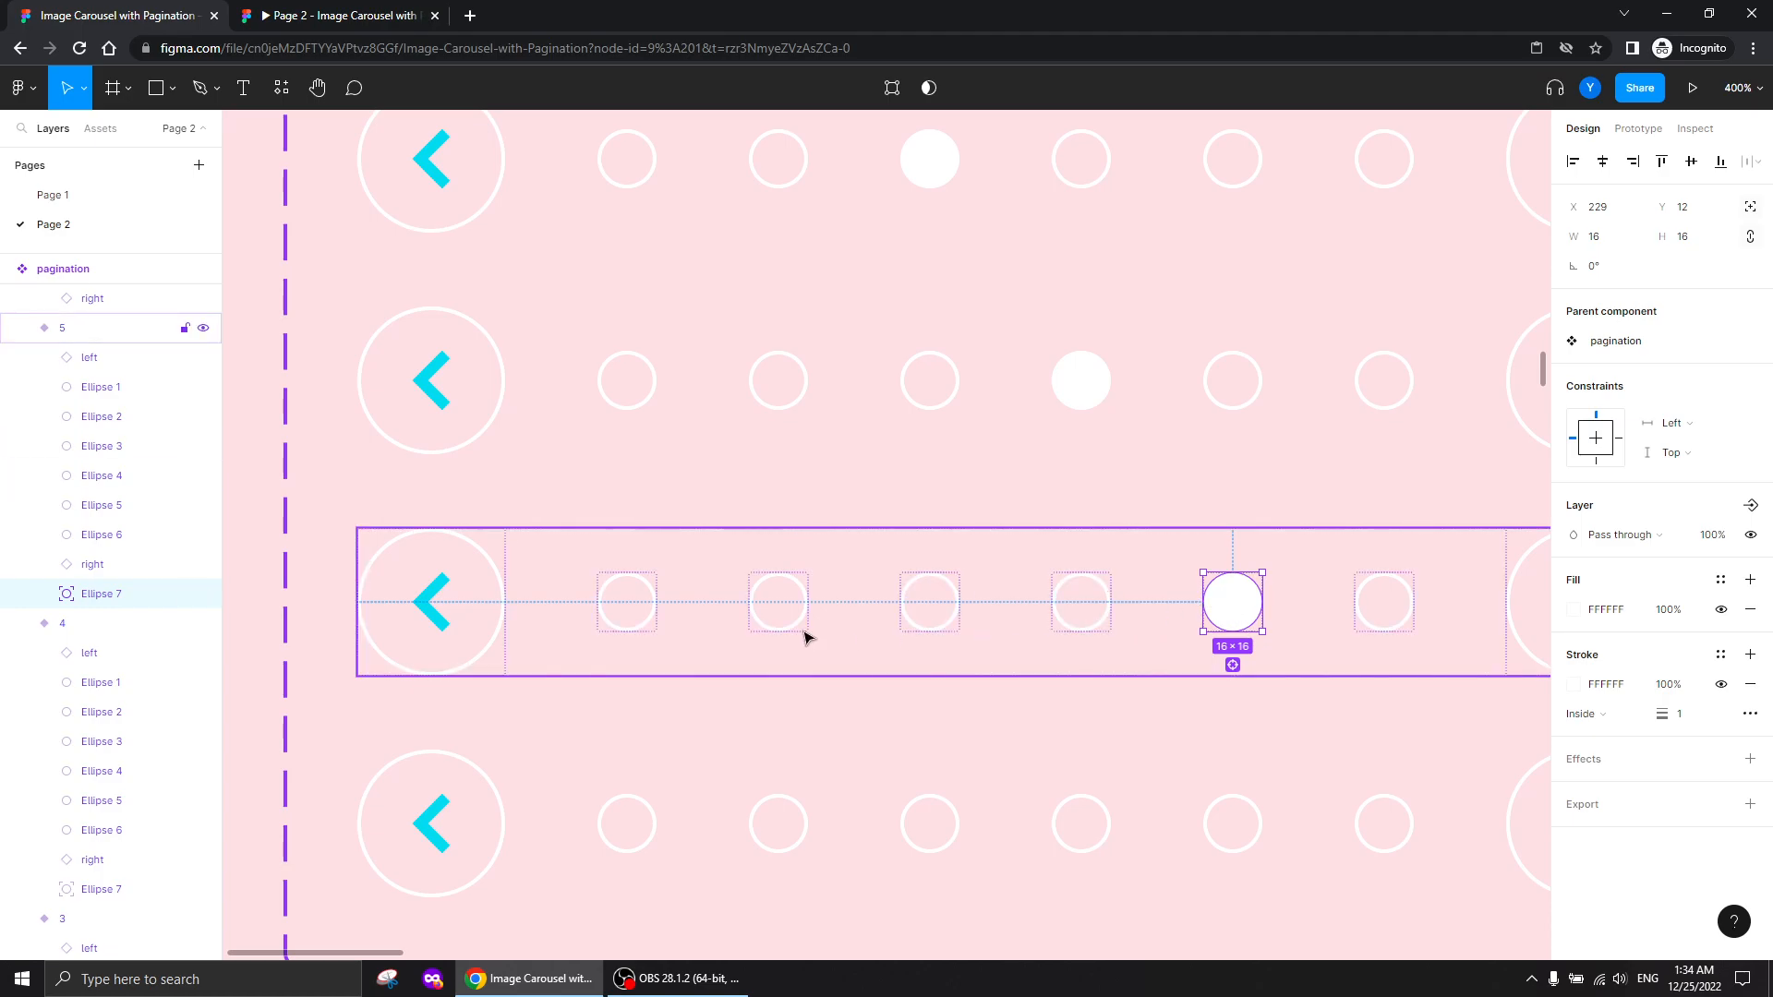
Paste the filled dot into pagination variant 6 and move it over the sixth dot
left_click_drag(1035, 678, 732, 310)
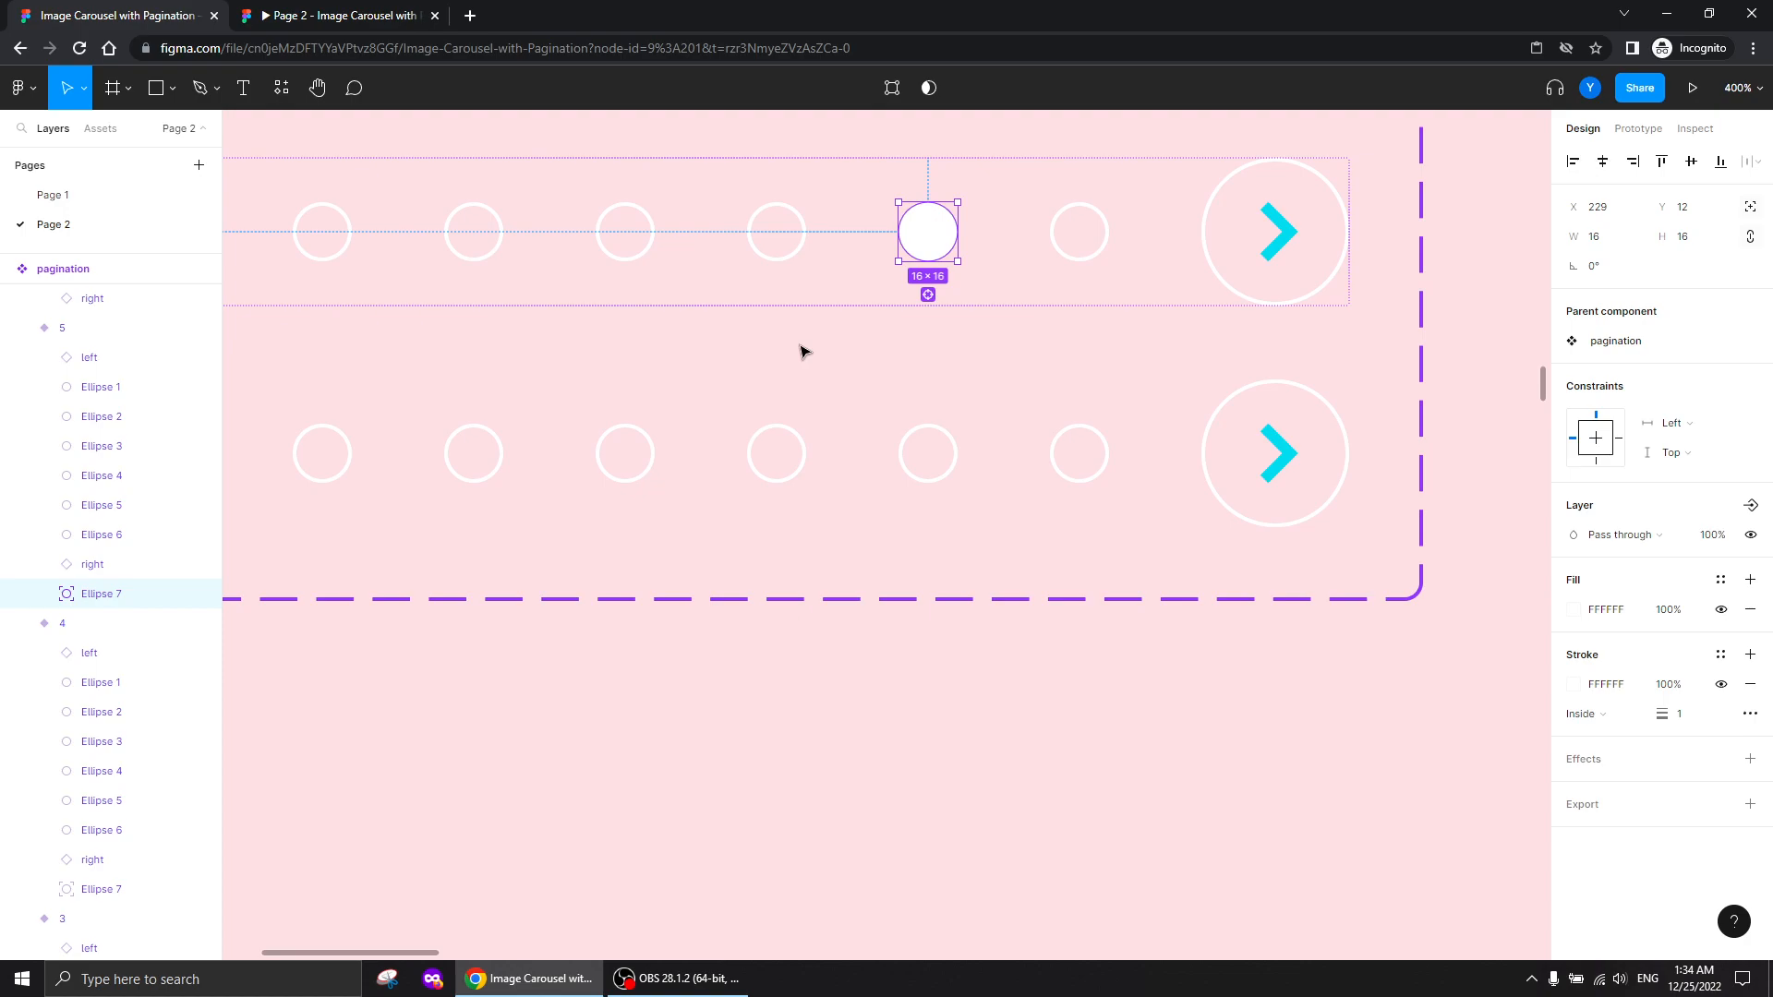
left_click(784, 461)
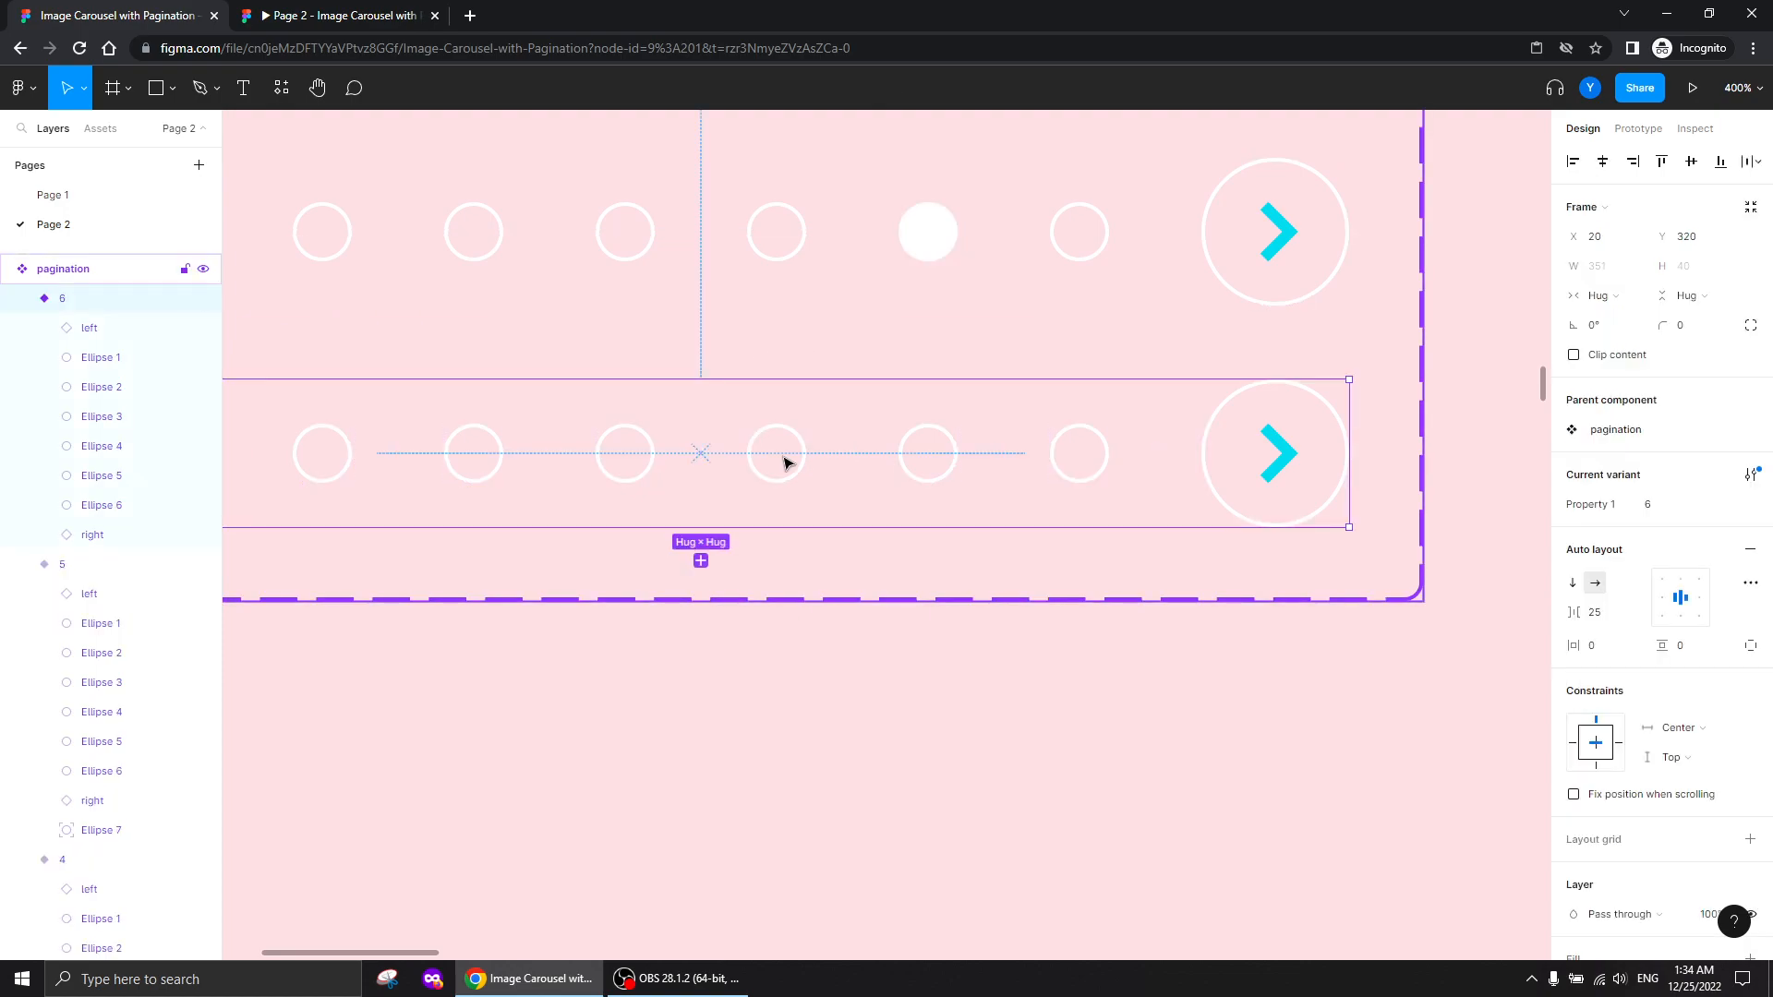
key("ctrl+v")
key("shift+Right")
key("shift+Right")
key("shift+Right")
key("shift+Right")
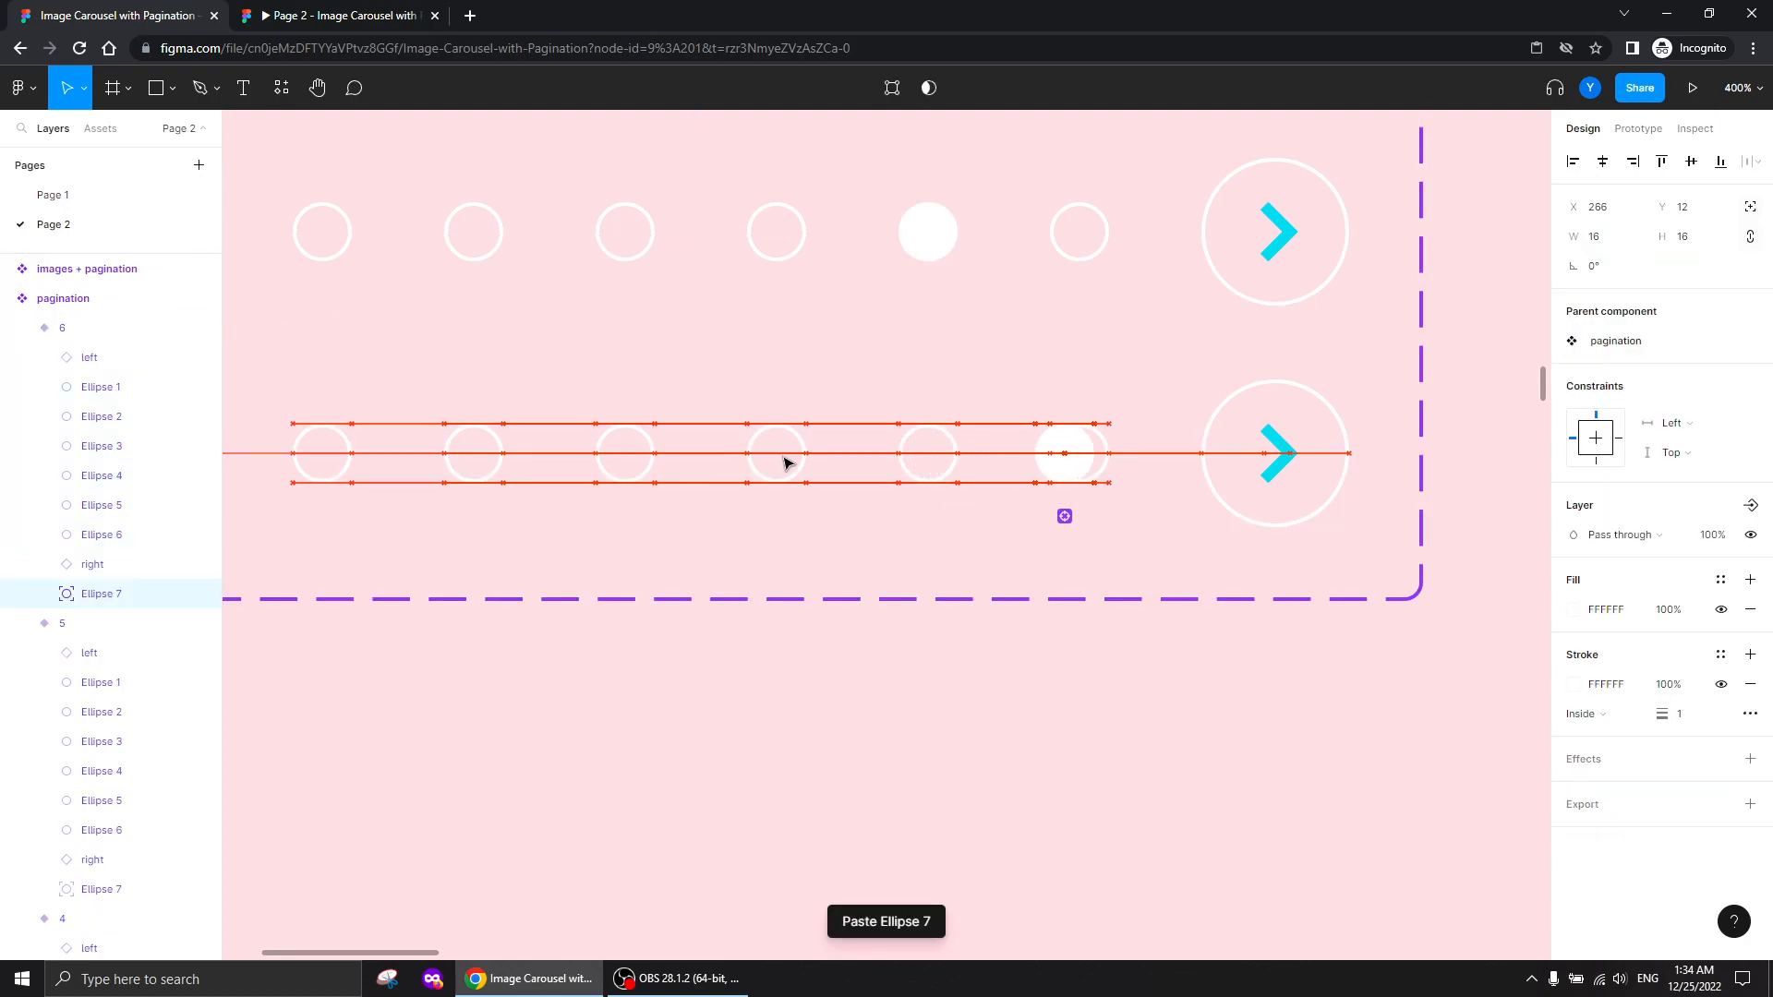
left_click(740, 689)
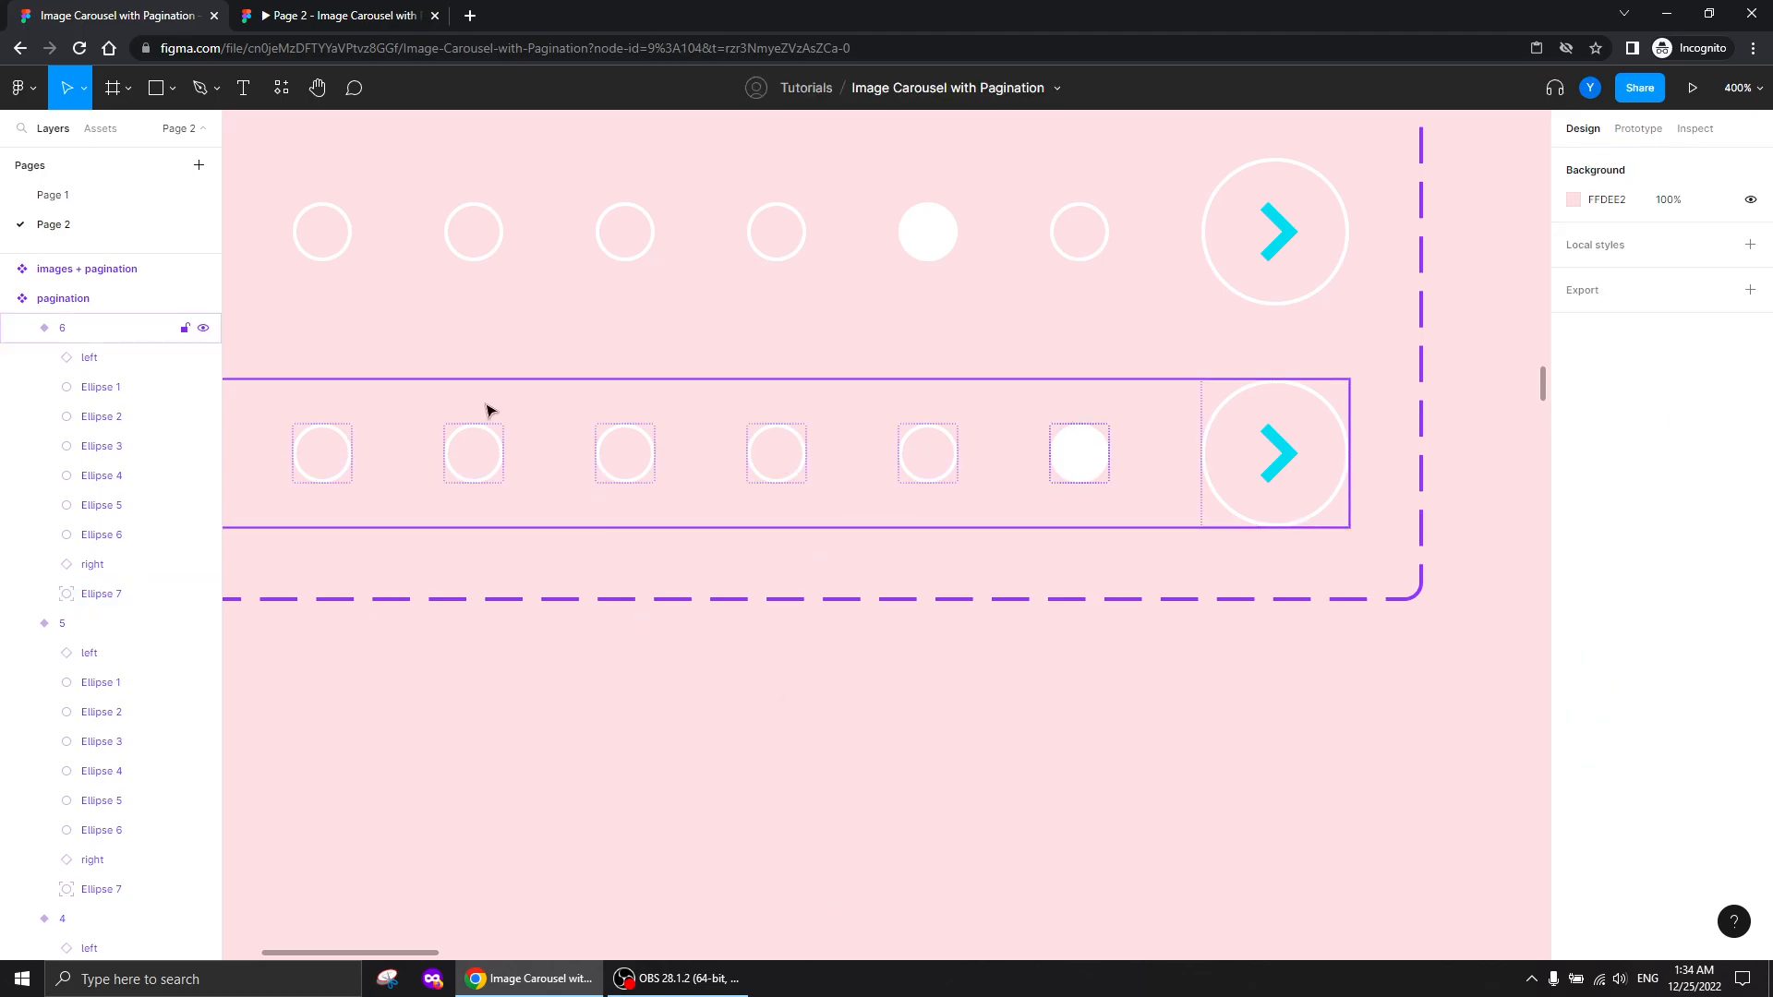
Reload the prototype preview and advance the carousel from the first image to the last to test the moving dot
left_click(308, 19)
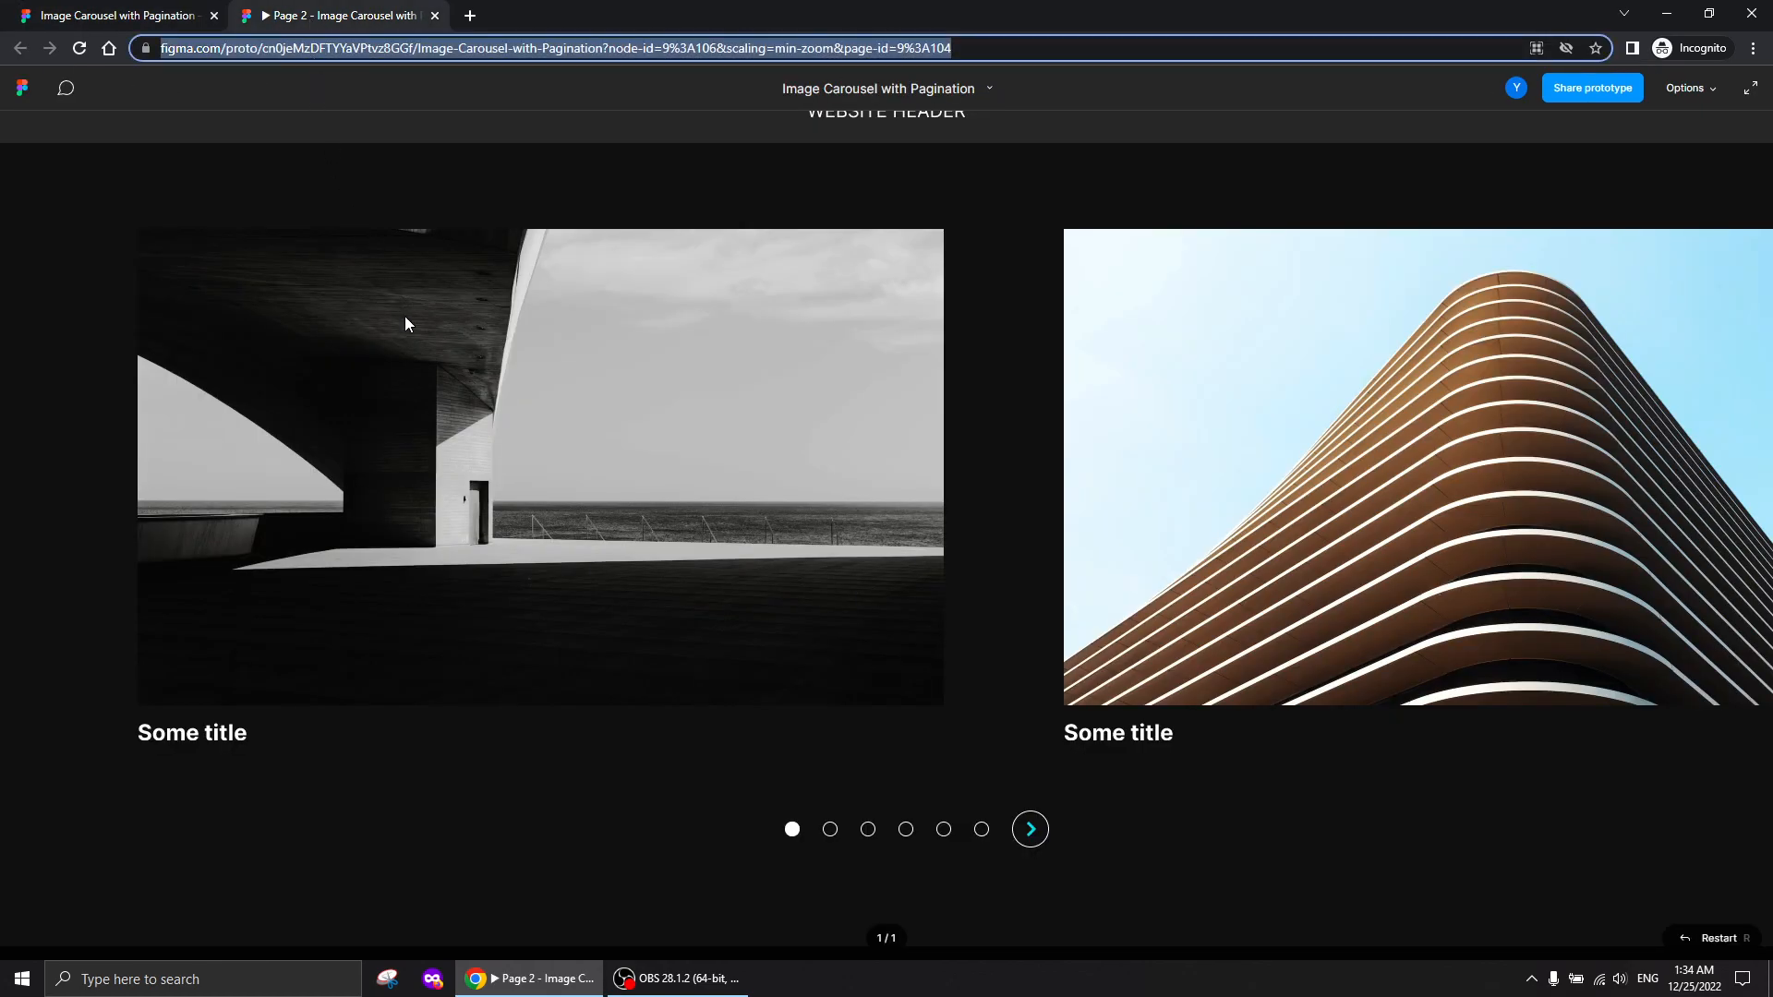
key("F5")
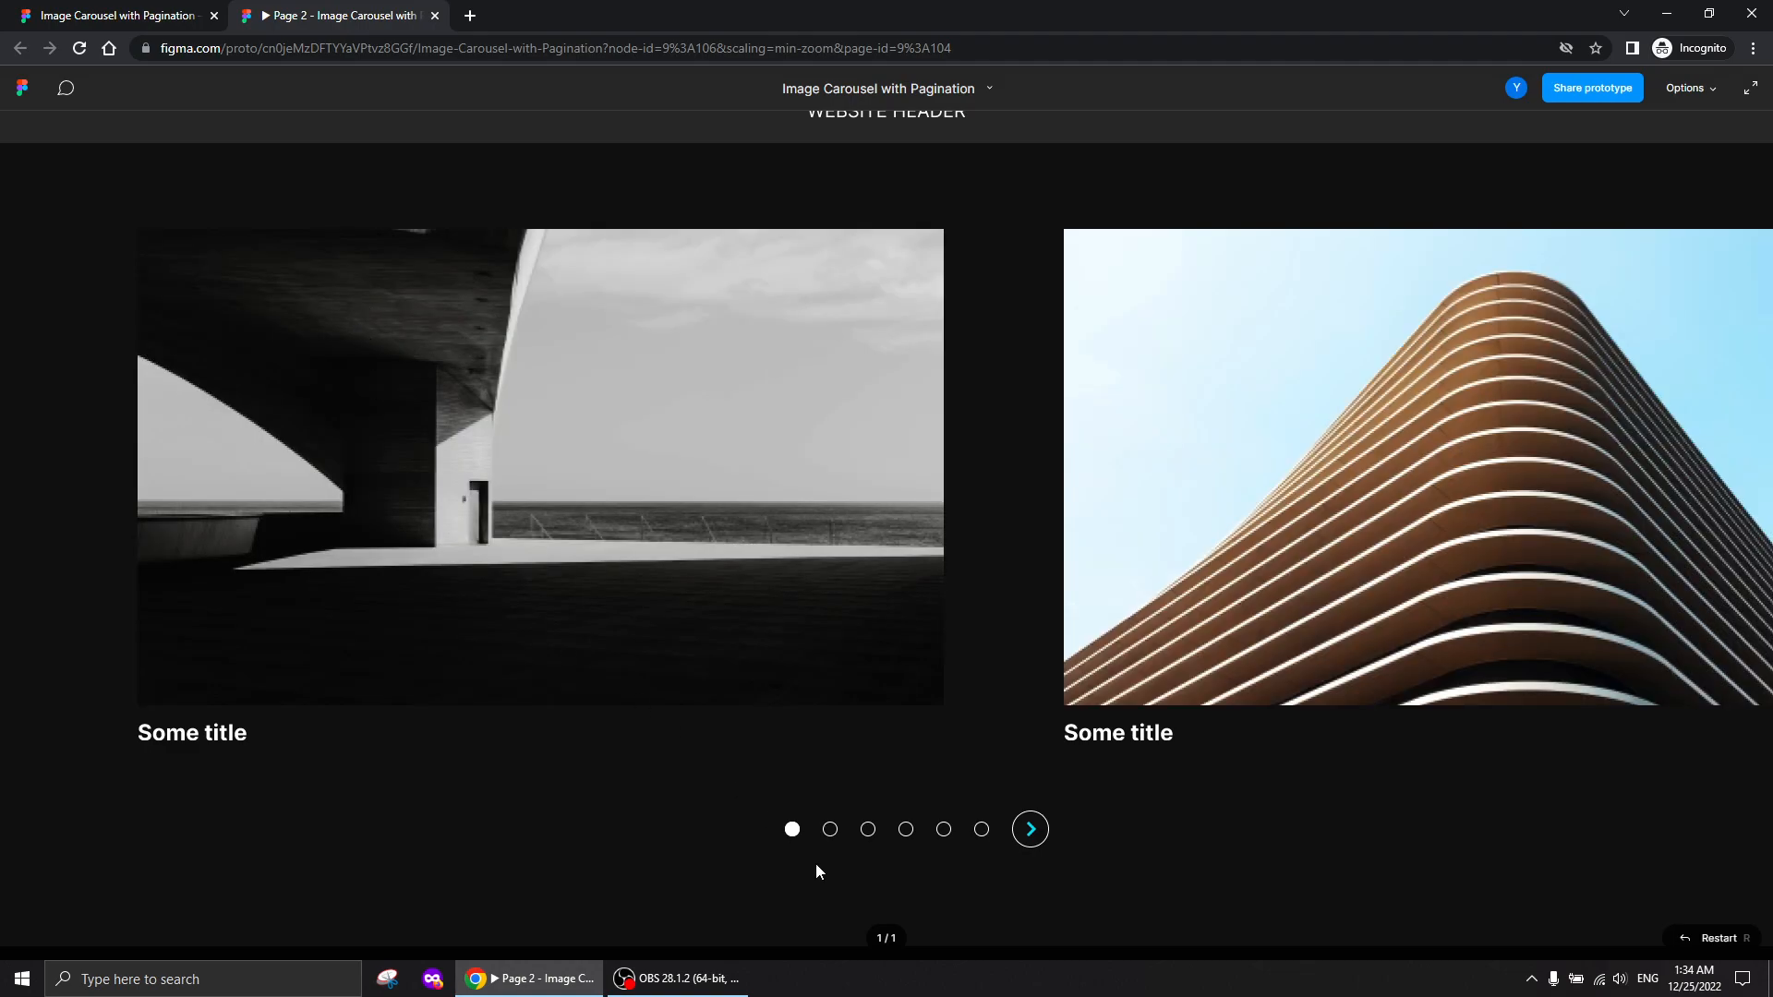
left_click(1030, 831)
left_click(1030, 831)
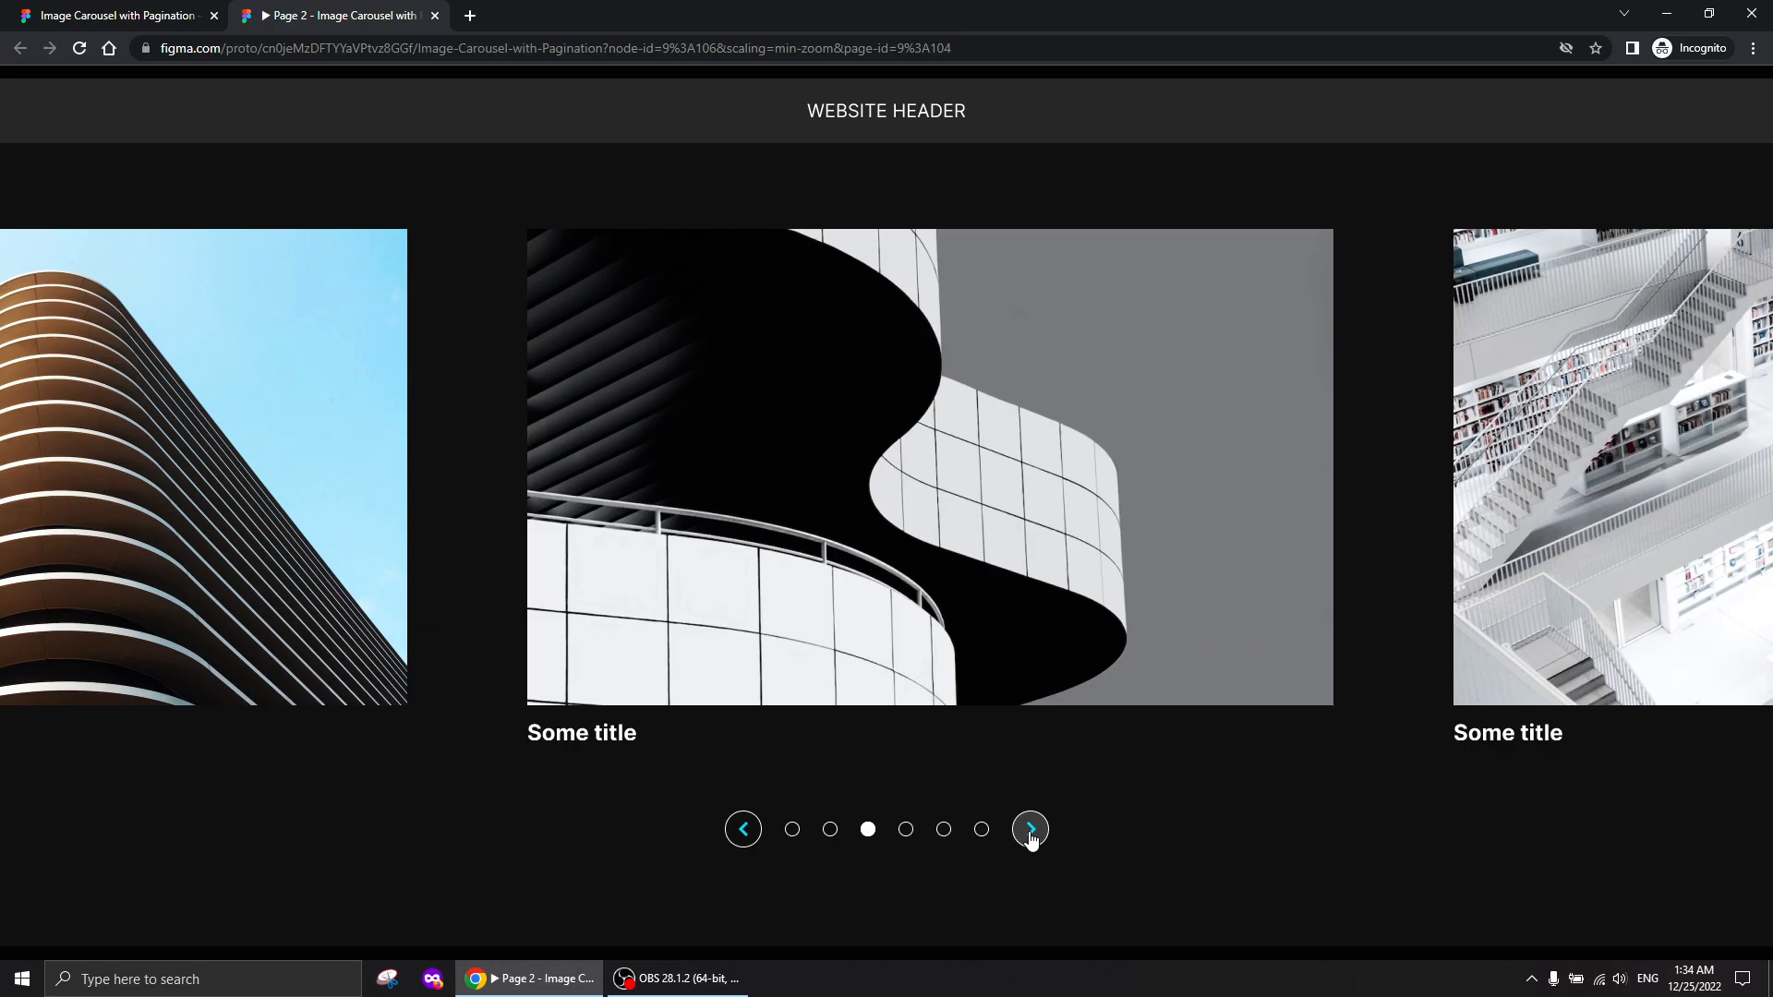
left_click(1030, 831)
left_click(1030, 831)
left_click(1031, 831)
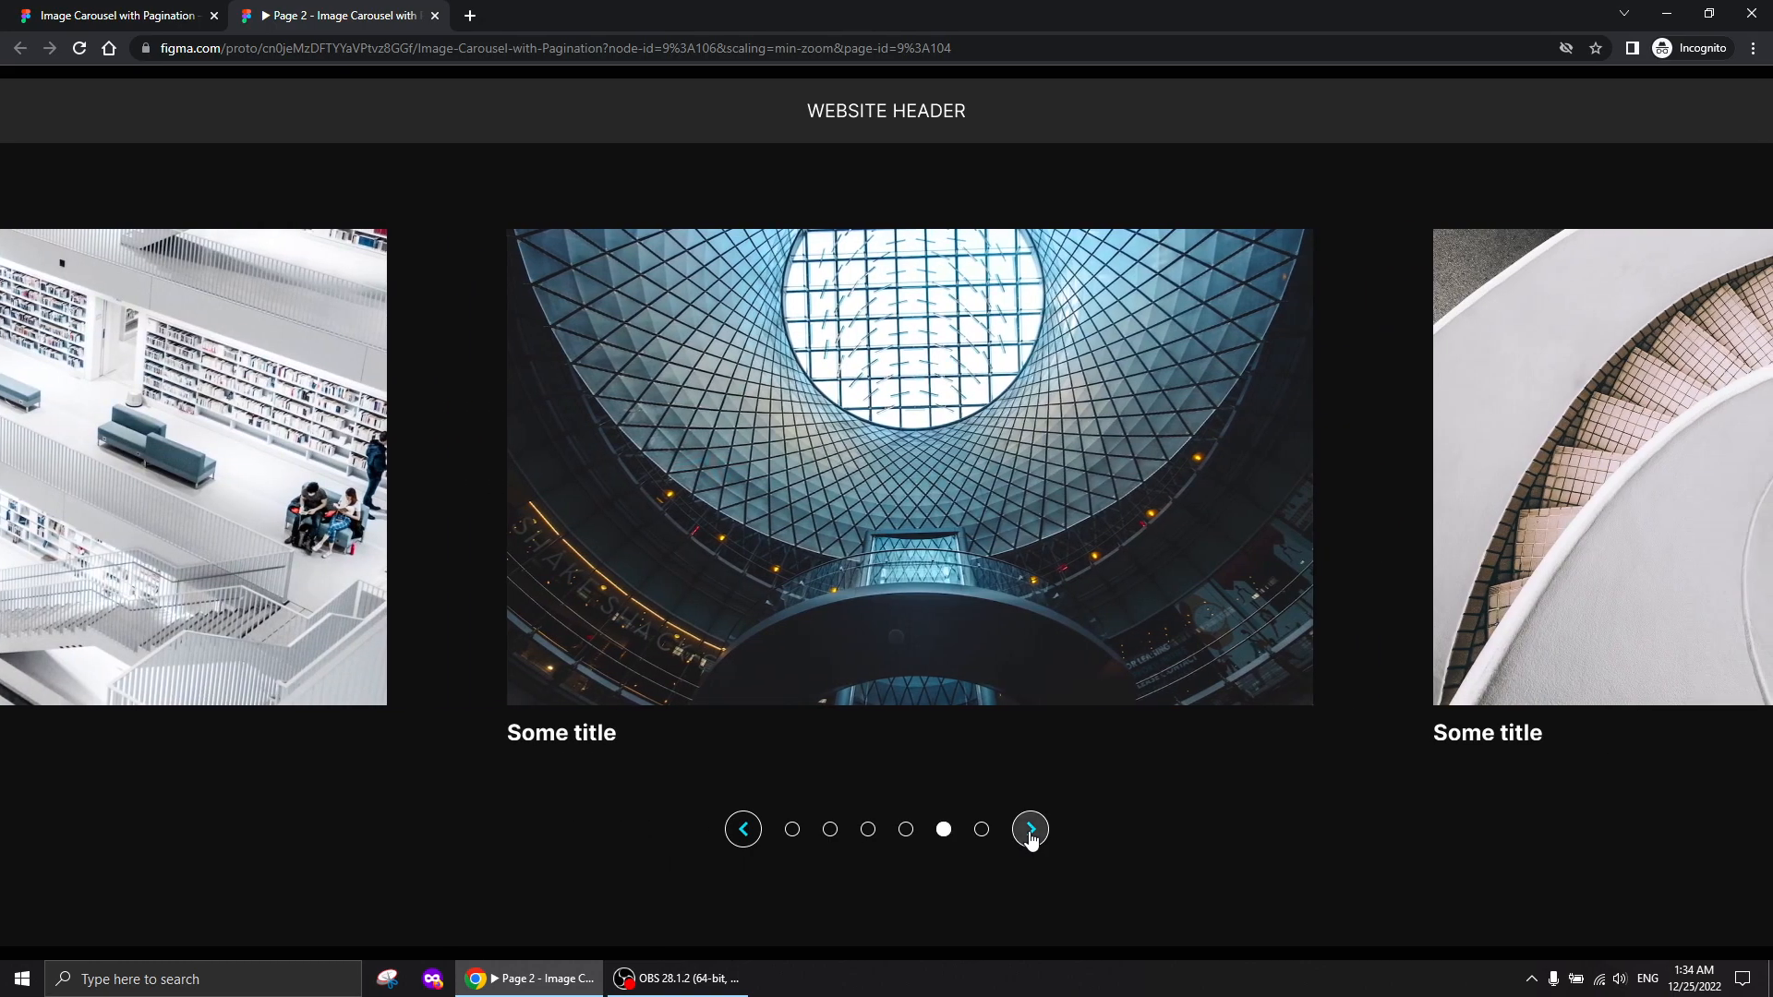
Step the carousel back to the first image to test the dot's backward movement
left_click(742, 831)
left_click(743, 831)
left_click(743, 831)
left_click(743, 831)
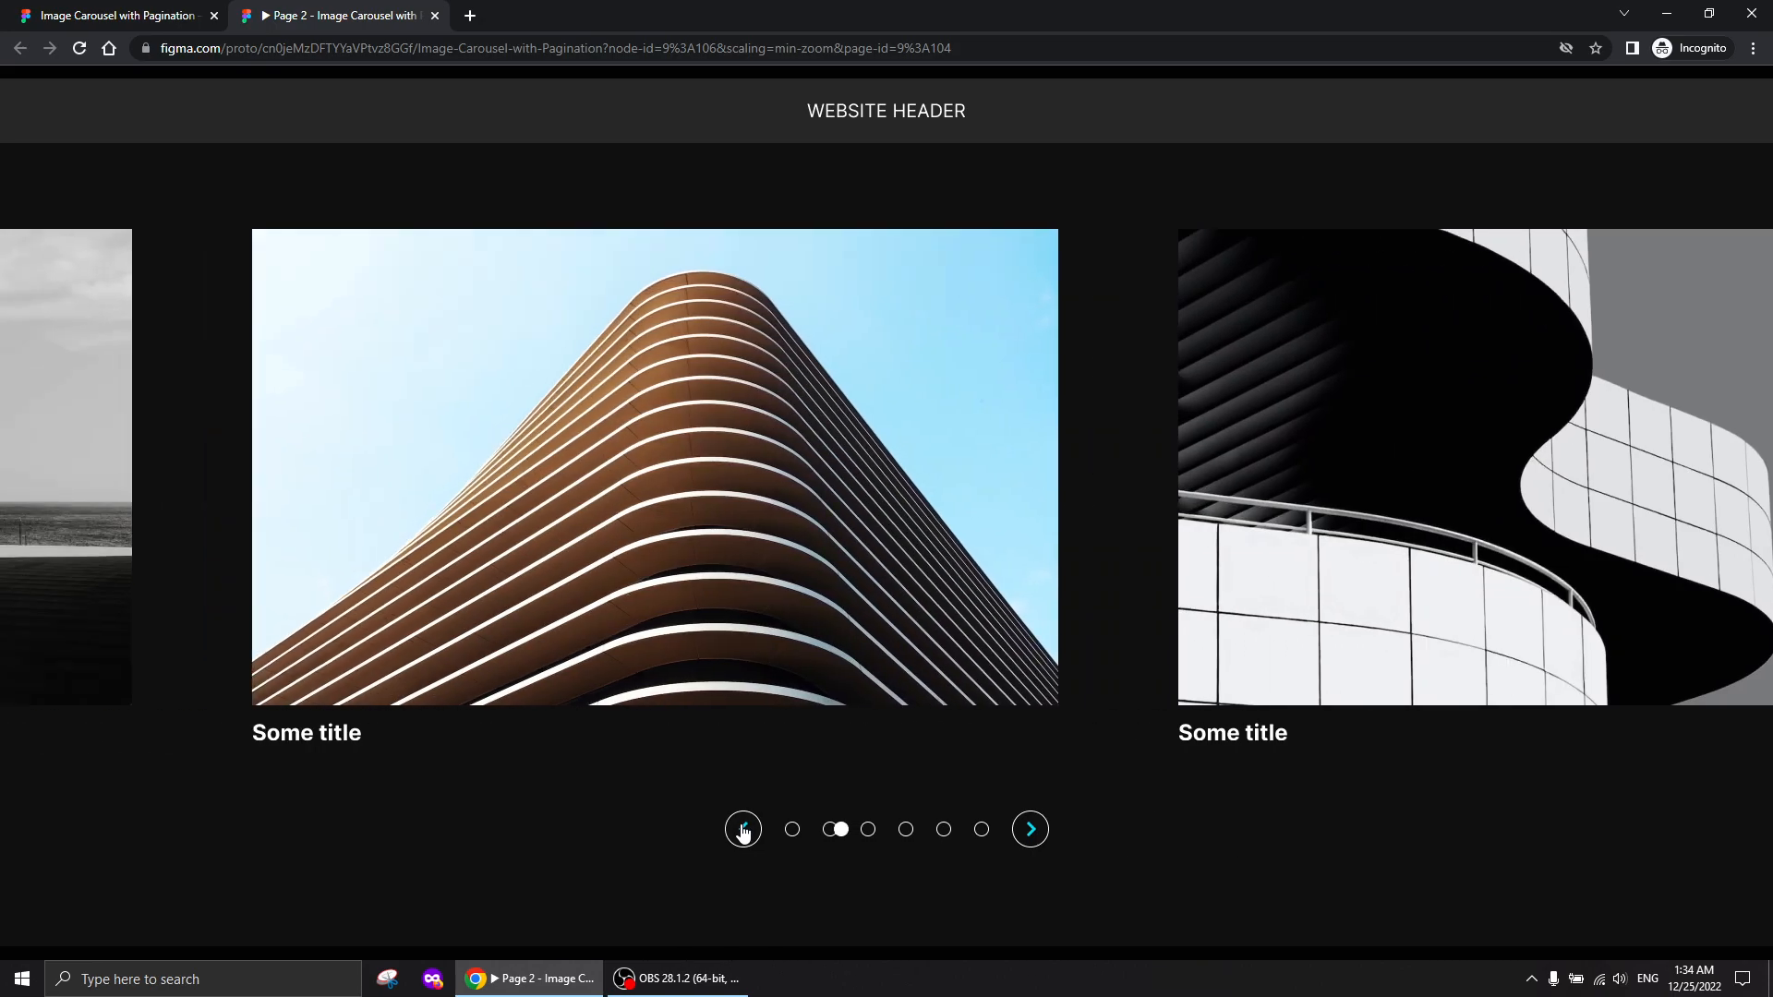
left_click(744, 831)
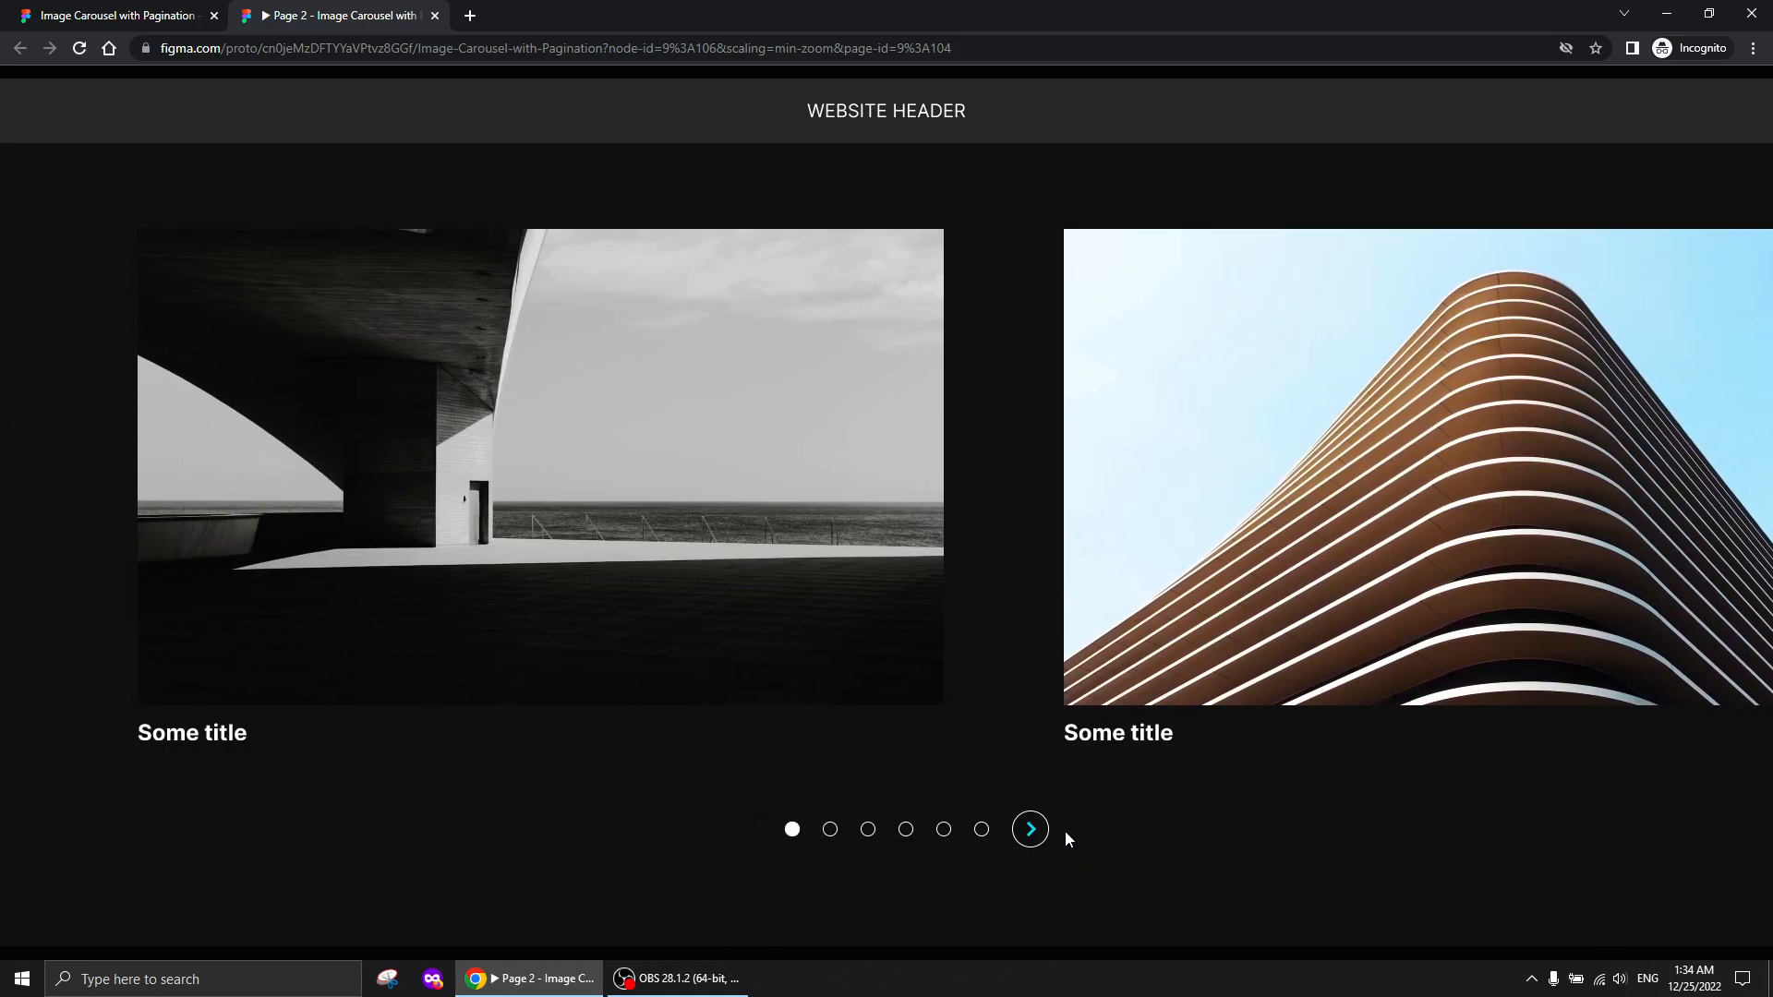
Advance the carousel to the third image and return to the first to recheck the dot animation
left_click(1030, 830)
left_click(1029, 836)
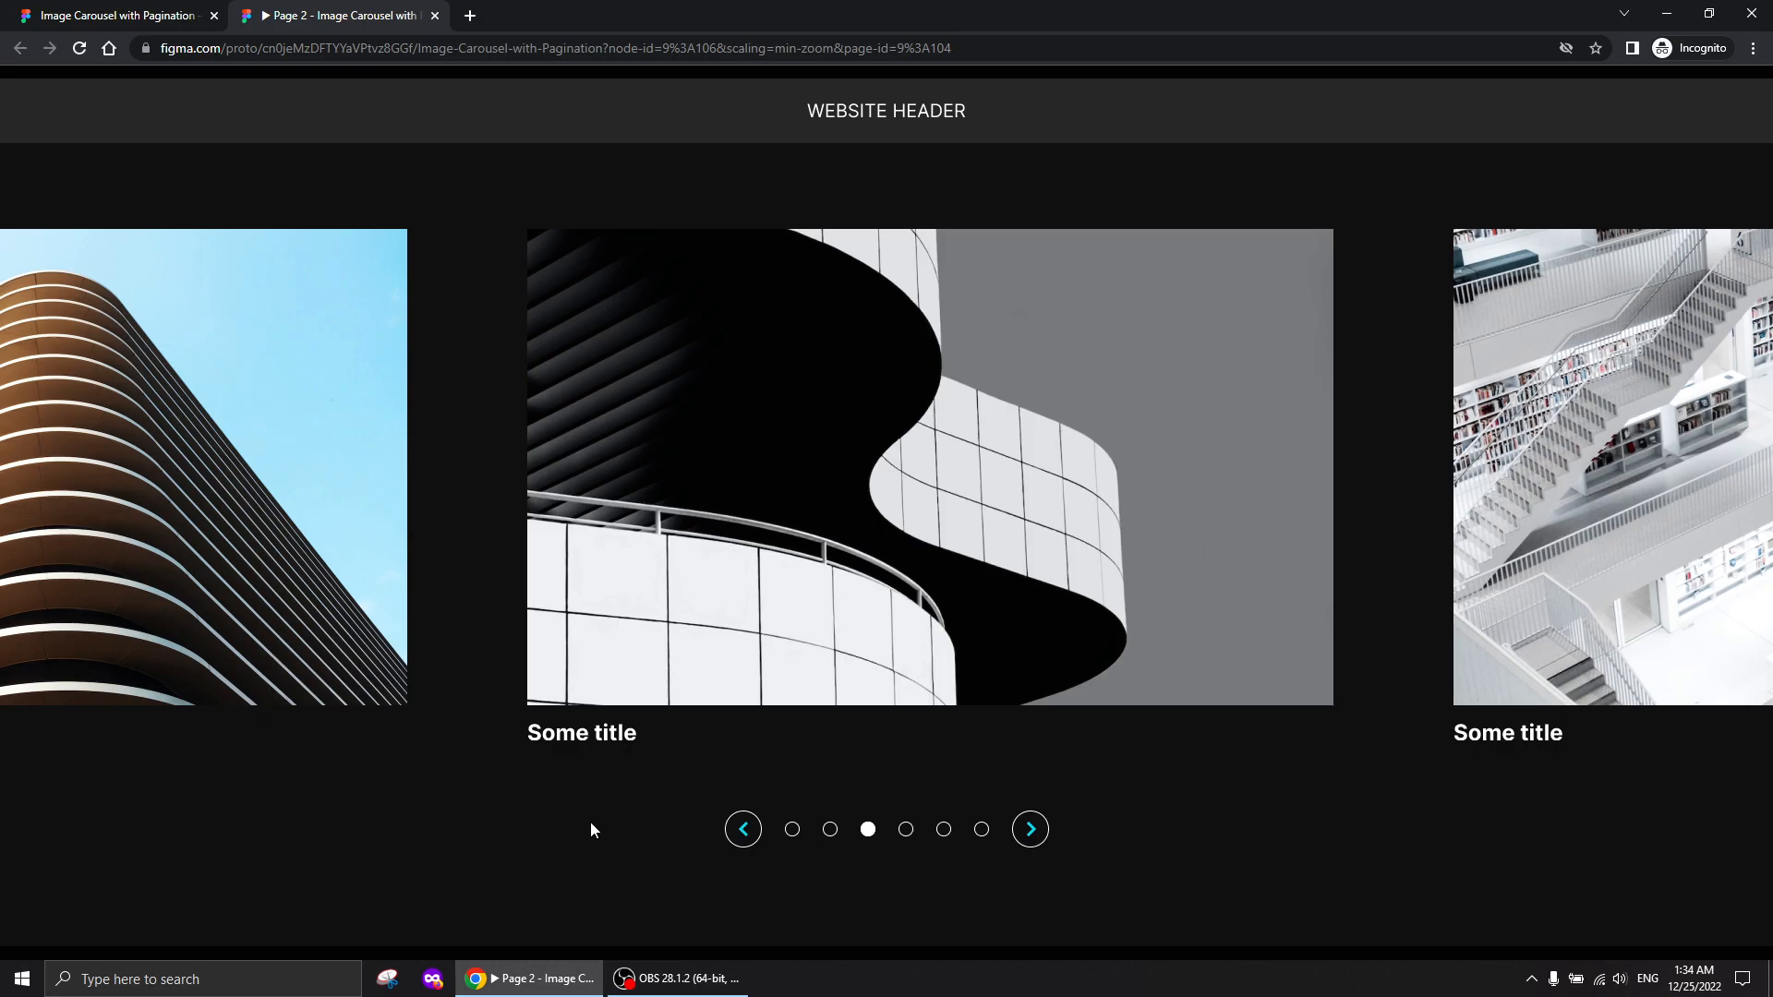
left_click(740, 831)
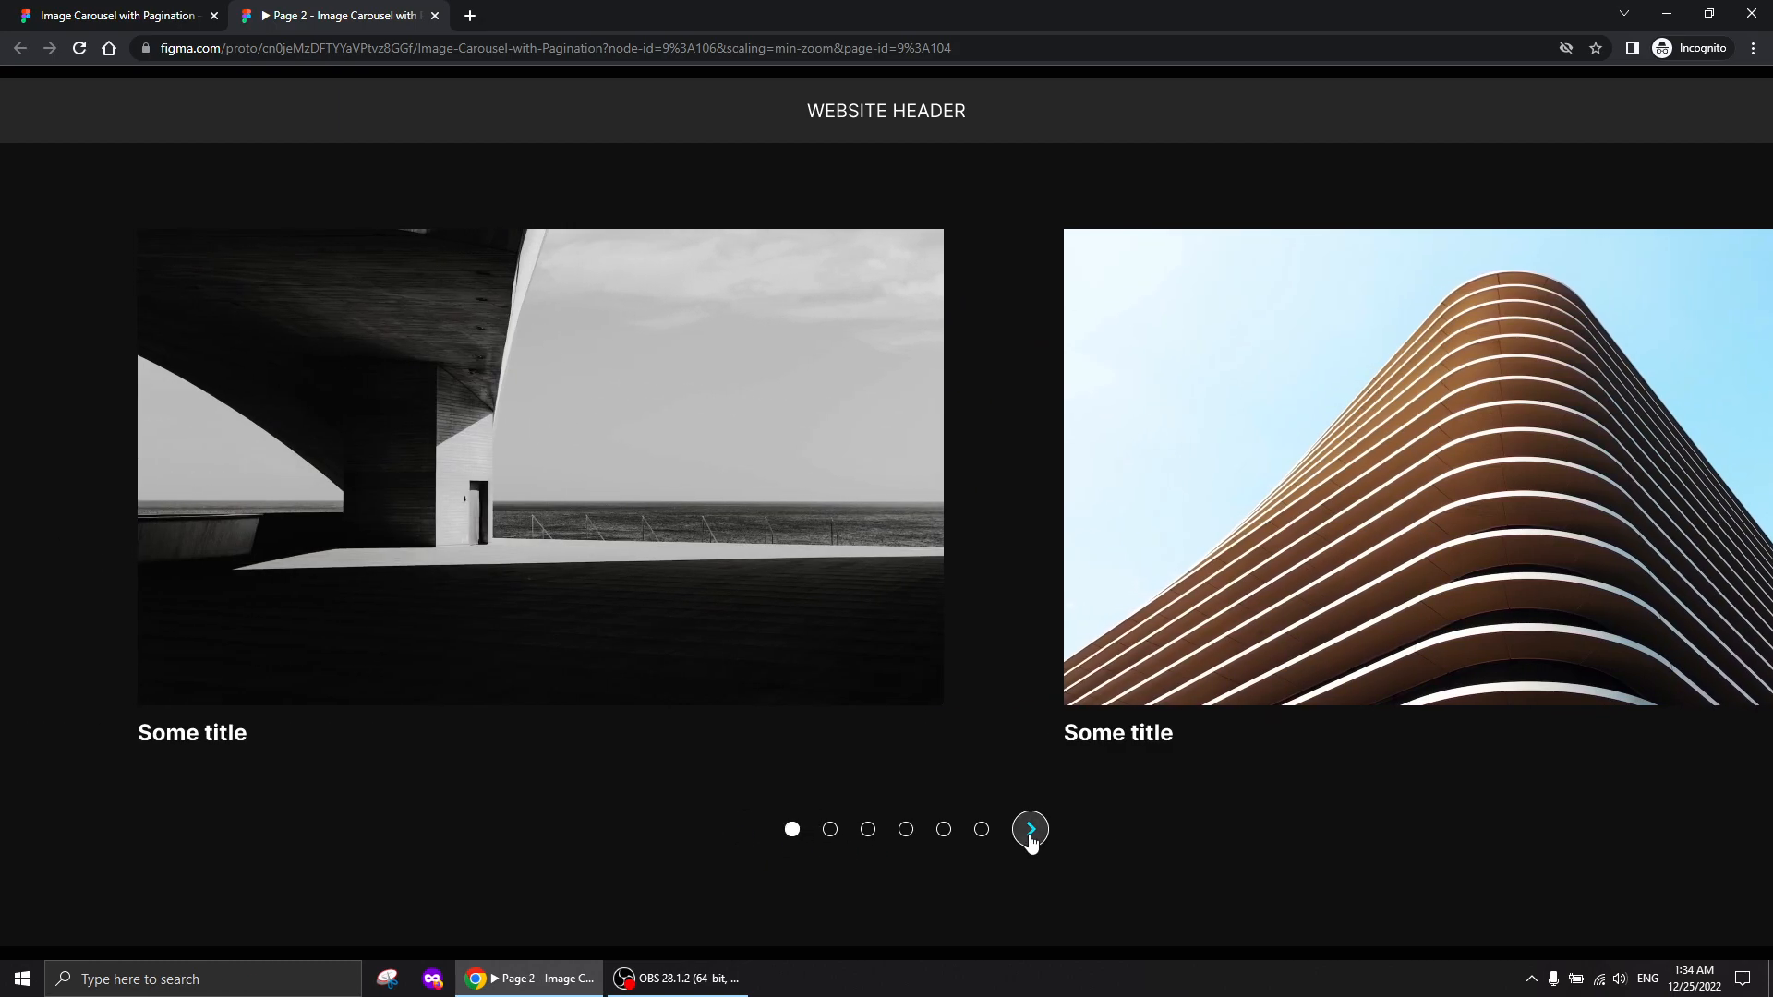
Run the carousel forward to the sixth image again and go back one image to the fifth
left_click(1030, 831)
left_click(1030, 831)
left_click(1031, 831)
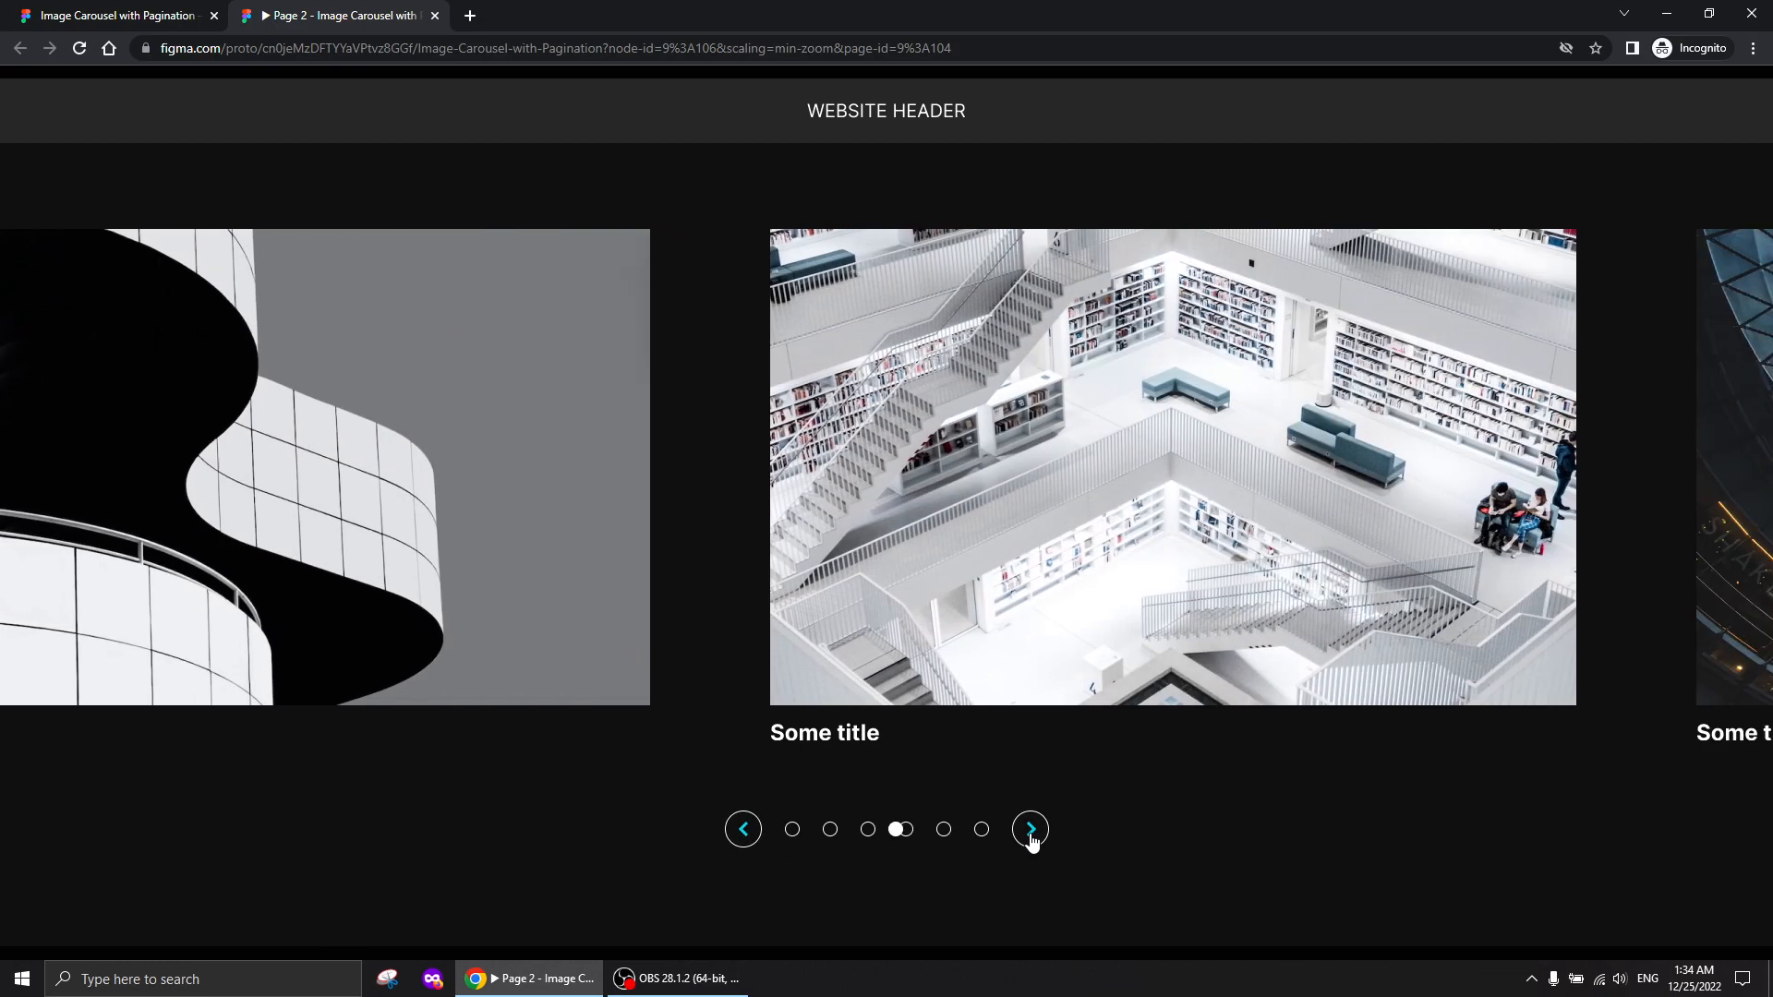
left_click(1030, 830)
left_click(1030, 831)
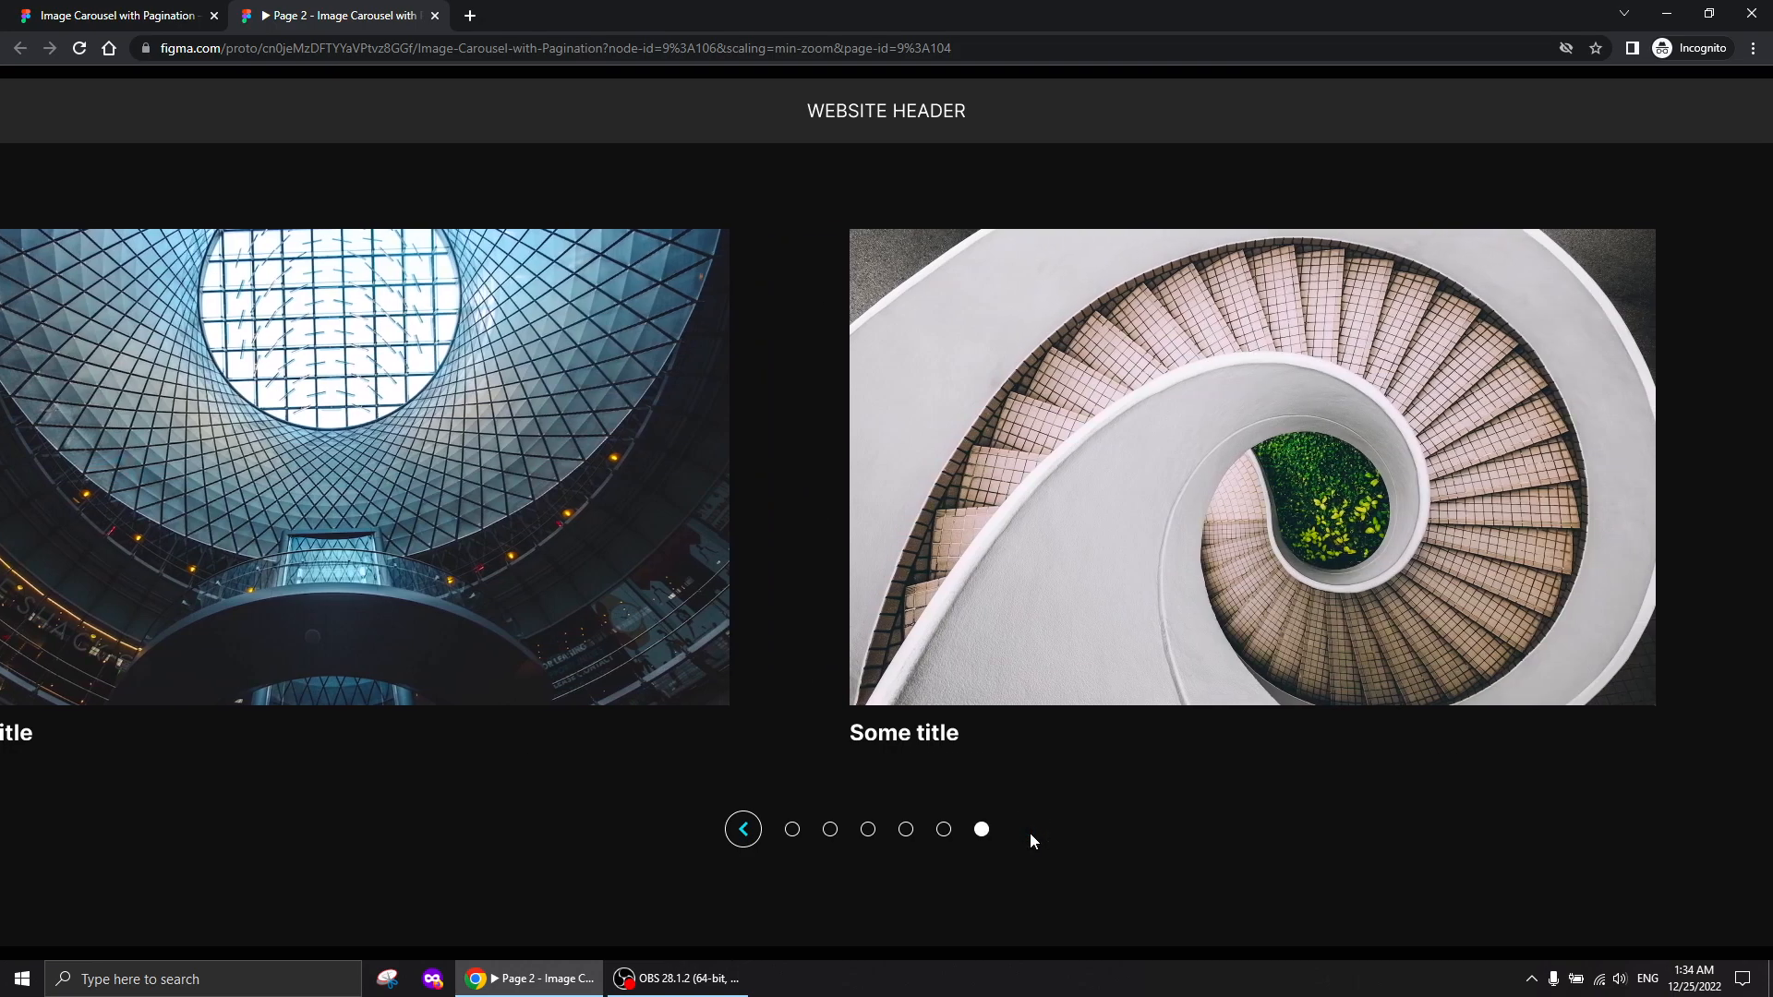
left_click(731, 834)
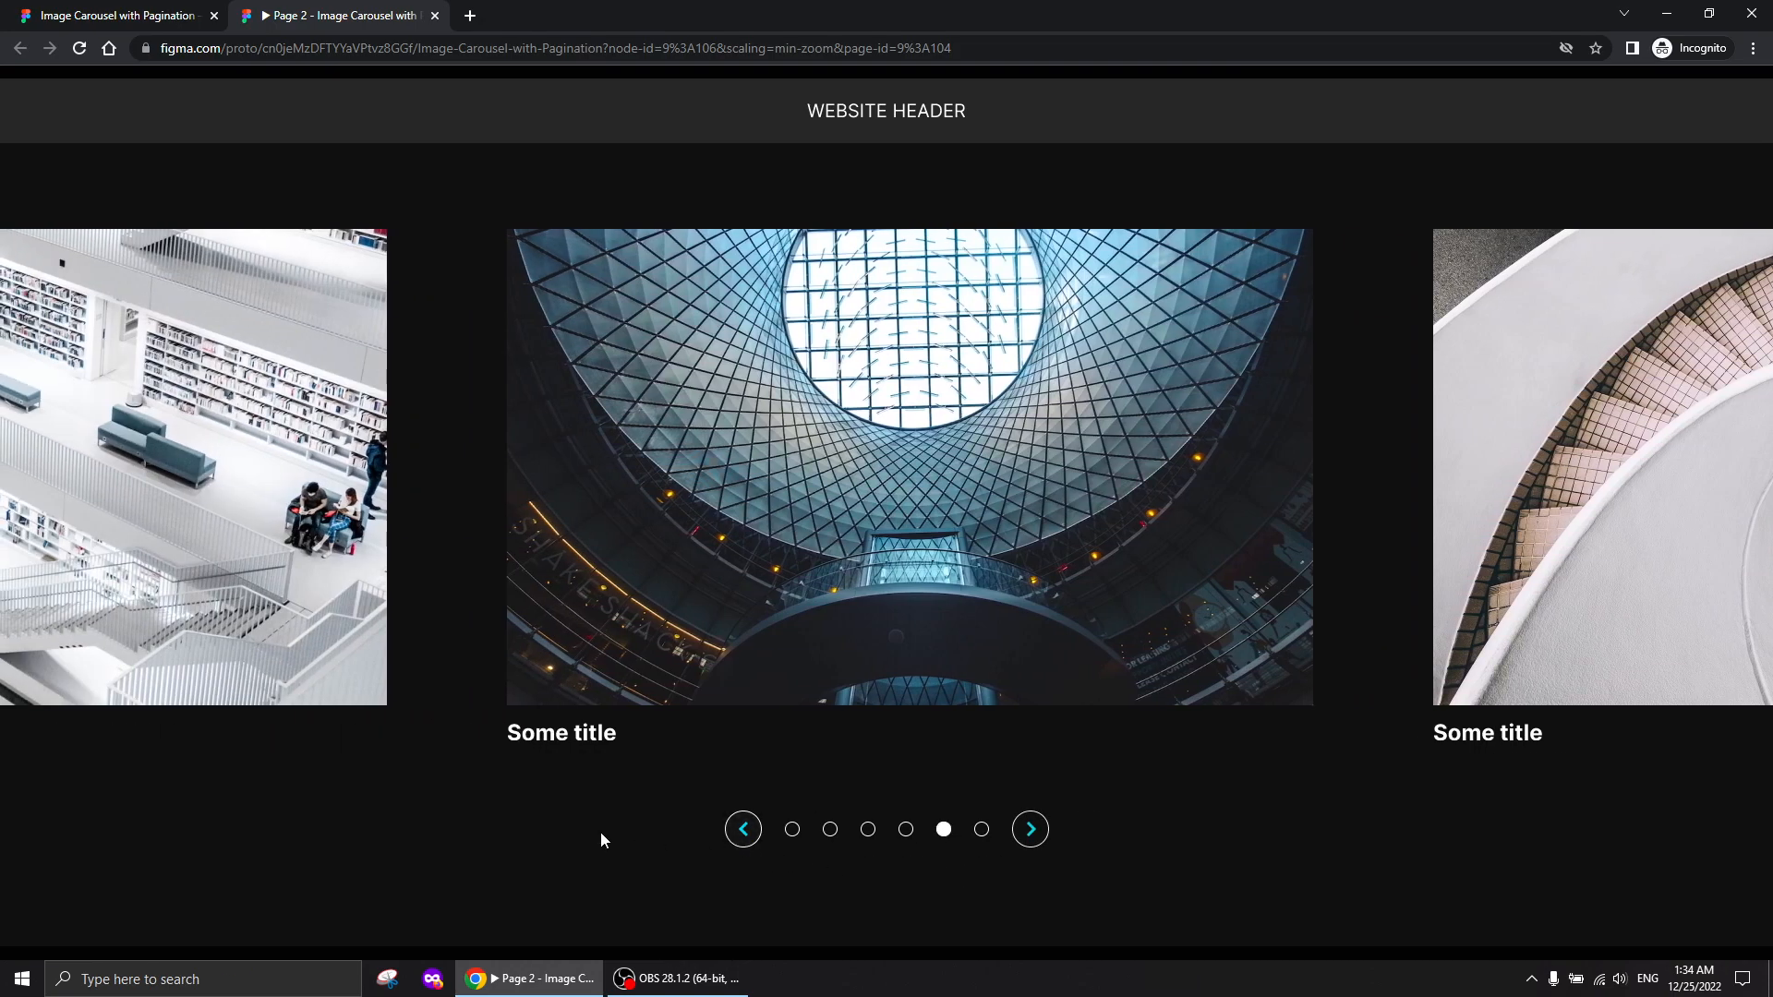